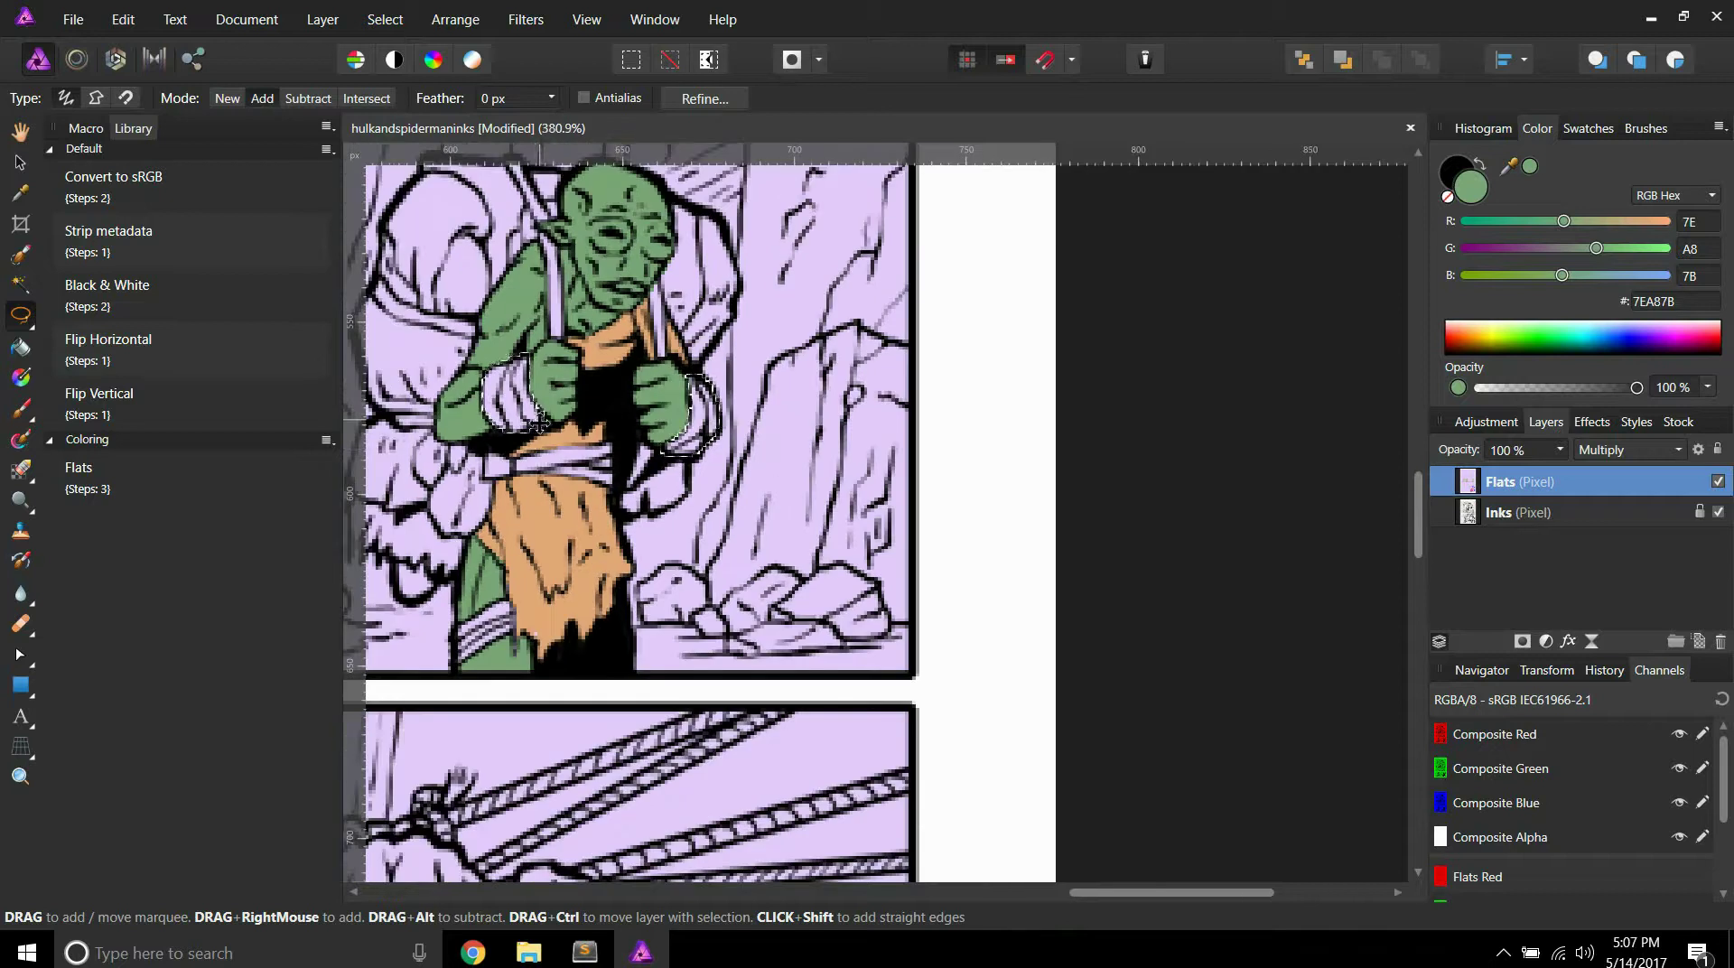
Step: Add the knot and both bands of the pack-carrying goblin's waist sash to the freehand selection
scroll(876, 515, "left", 2)
scroll(703, 470, "up", 5)
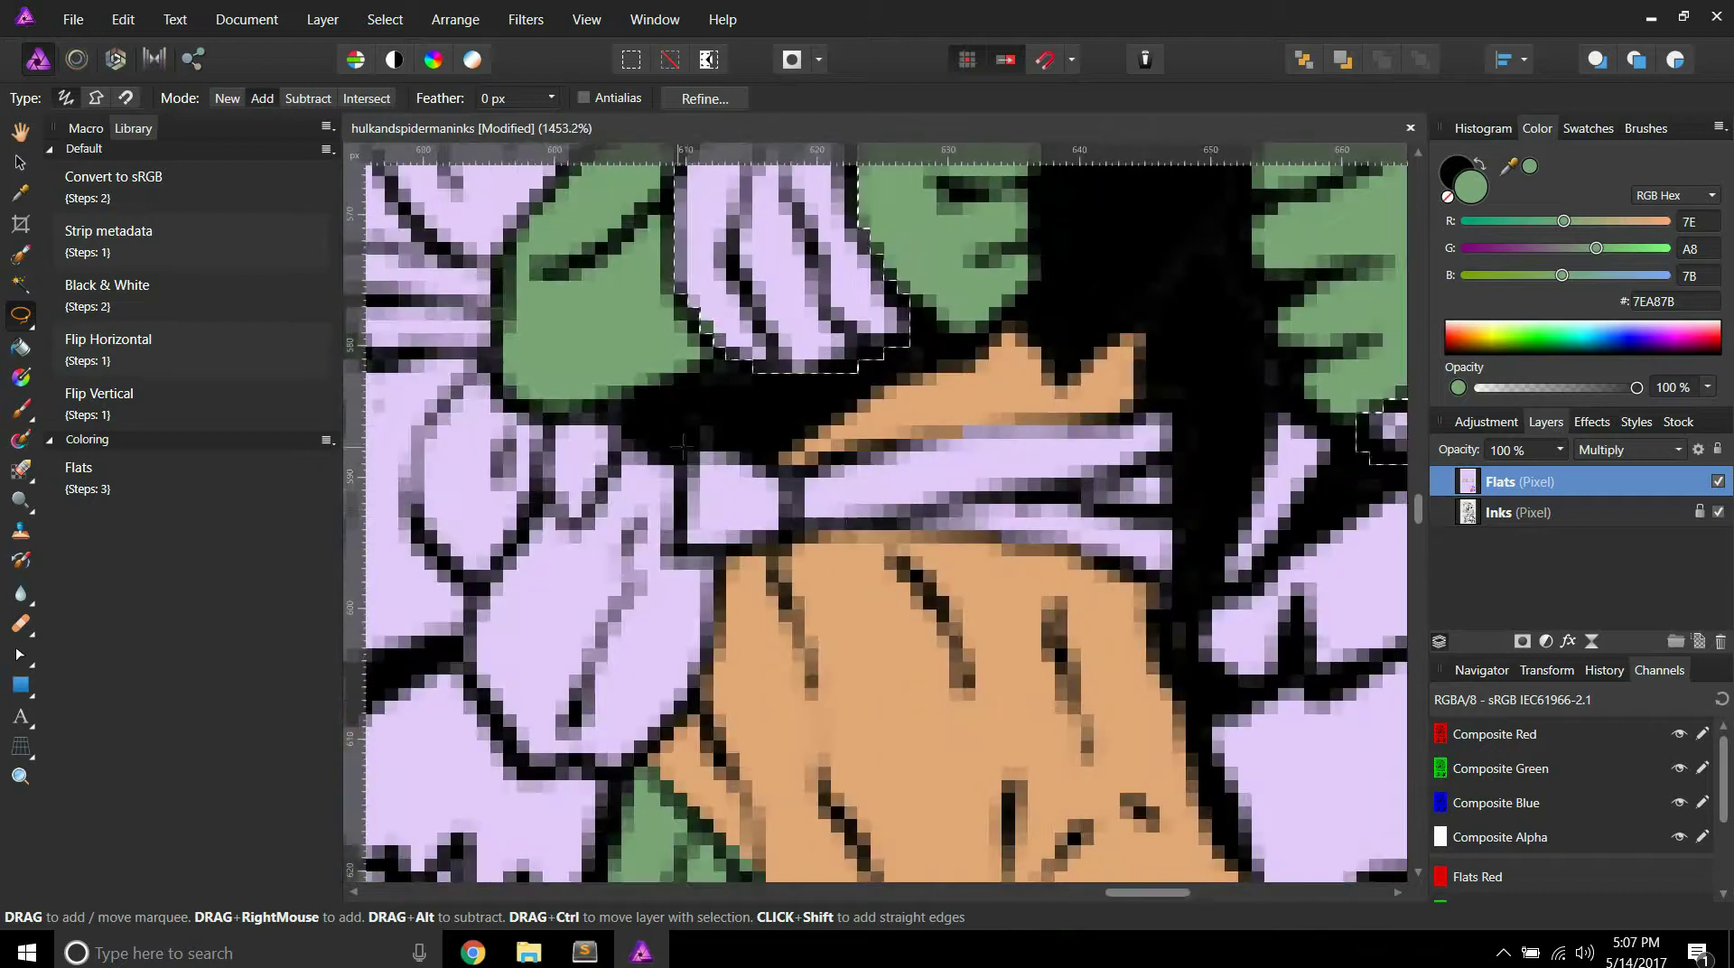
mouse_move(691, 441)
left_mouse_down()
mouse_move(692, 642)
mouse_move(931, 709)
mouse_move(1050, 612)
mouse_move(890, 356)
left_mouse_up()
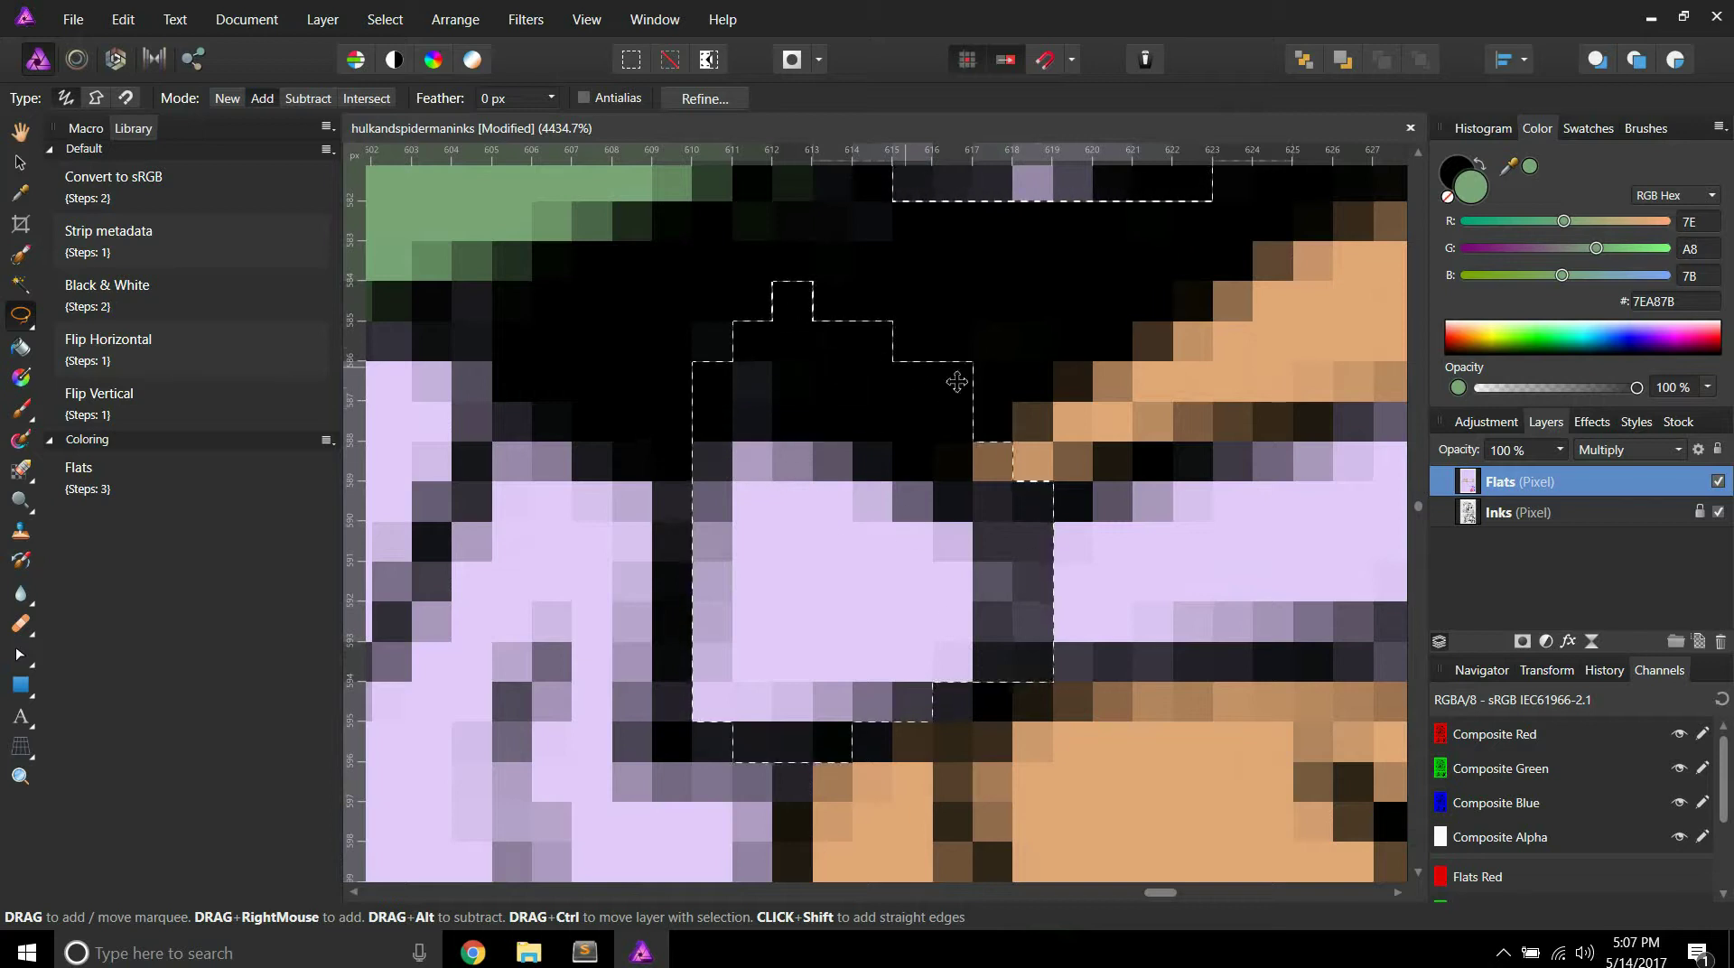
scroll(1214, 496, "down", 3)
scroll(1188, 451, "up", 2)
scroll(597, 449, "up", 3)
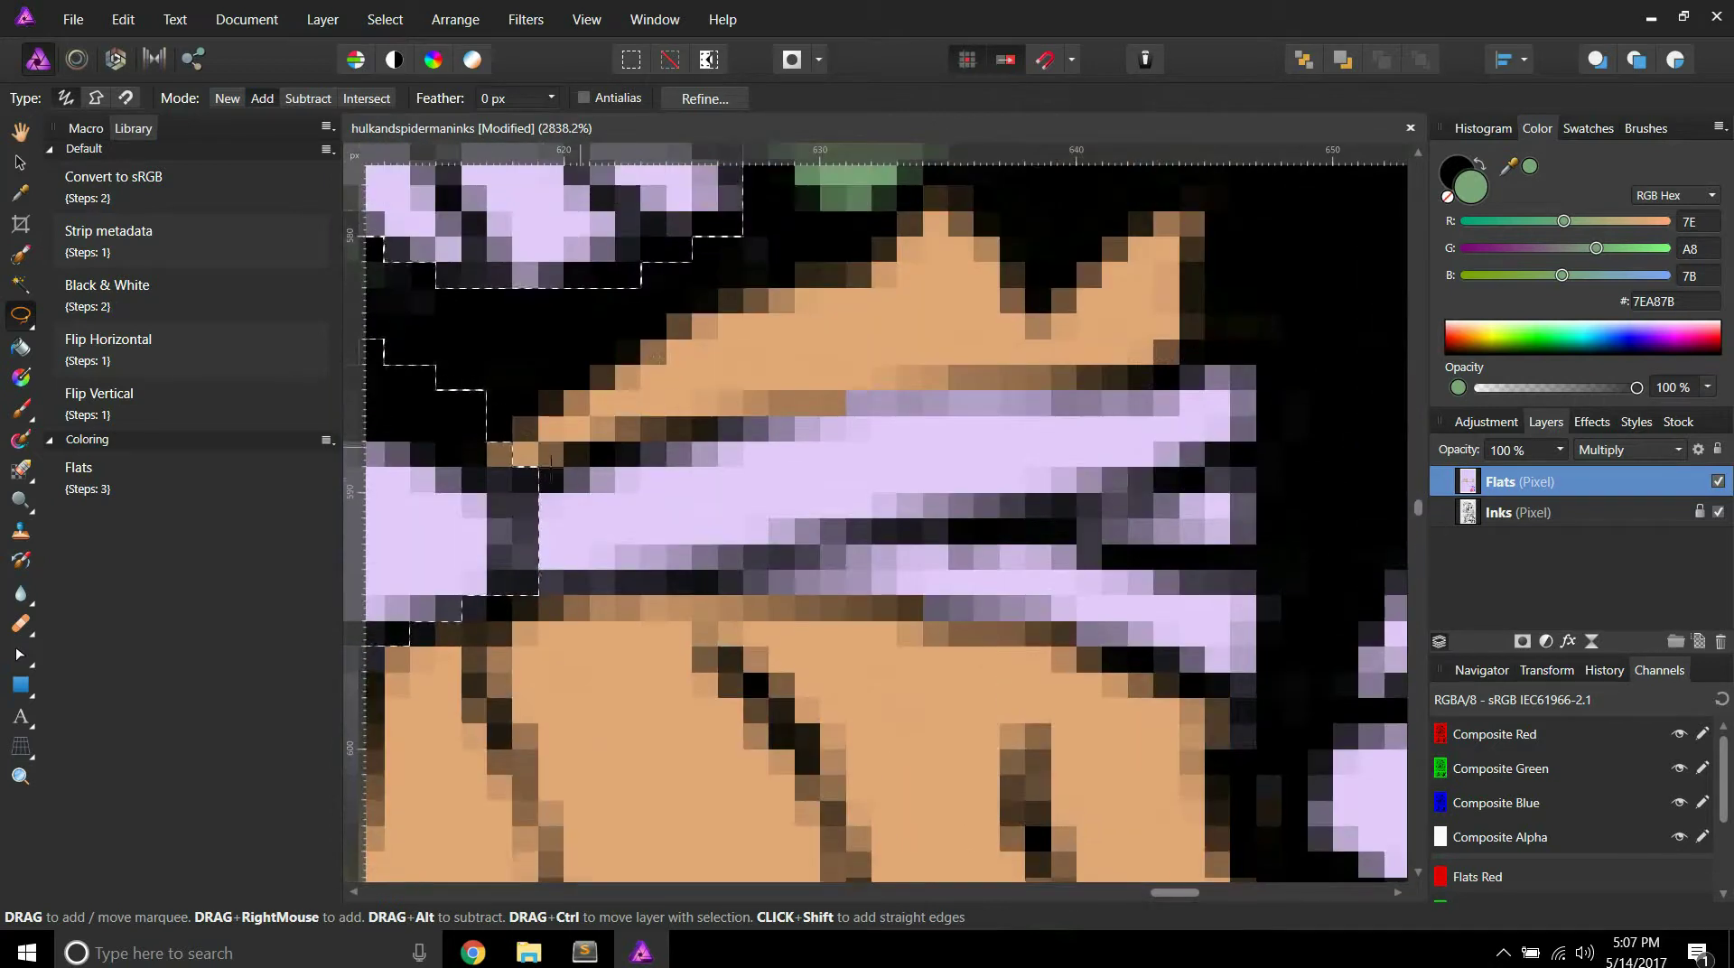
mouse_move(691, 436)
left_mouse_down()
mouse_move(1119, 363)
mouse_move(1274, 377)
mouse_move(1288, 407)
mouse_move(1298, 641)
mouse_move(1281, 712)
mouse_move(1109, 652)
mouse_move(706, 596)
left_mouse_up()
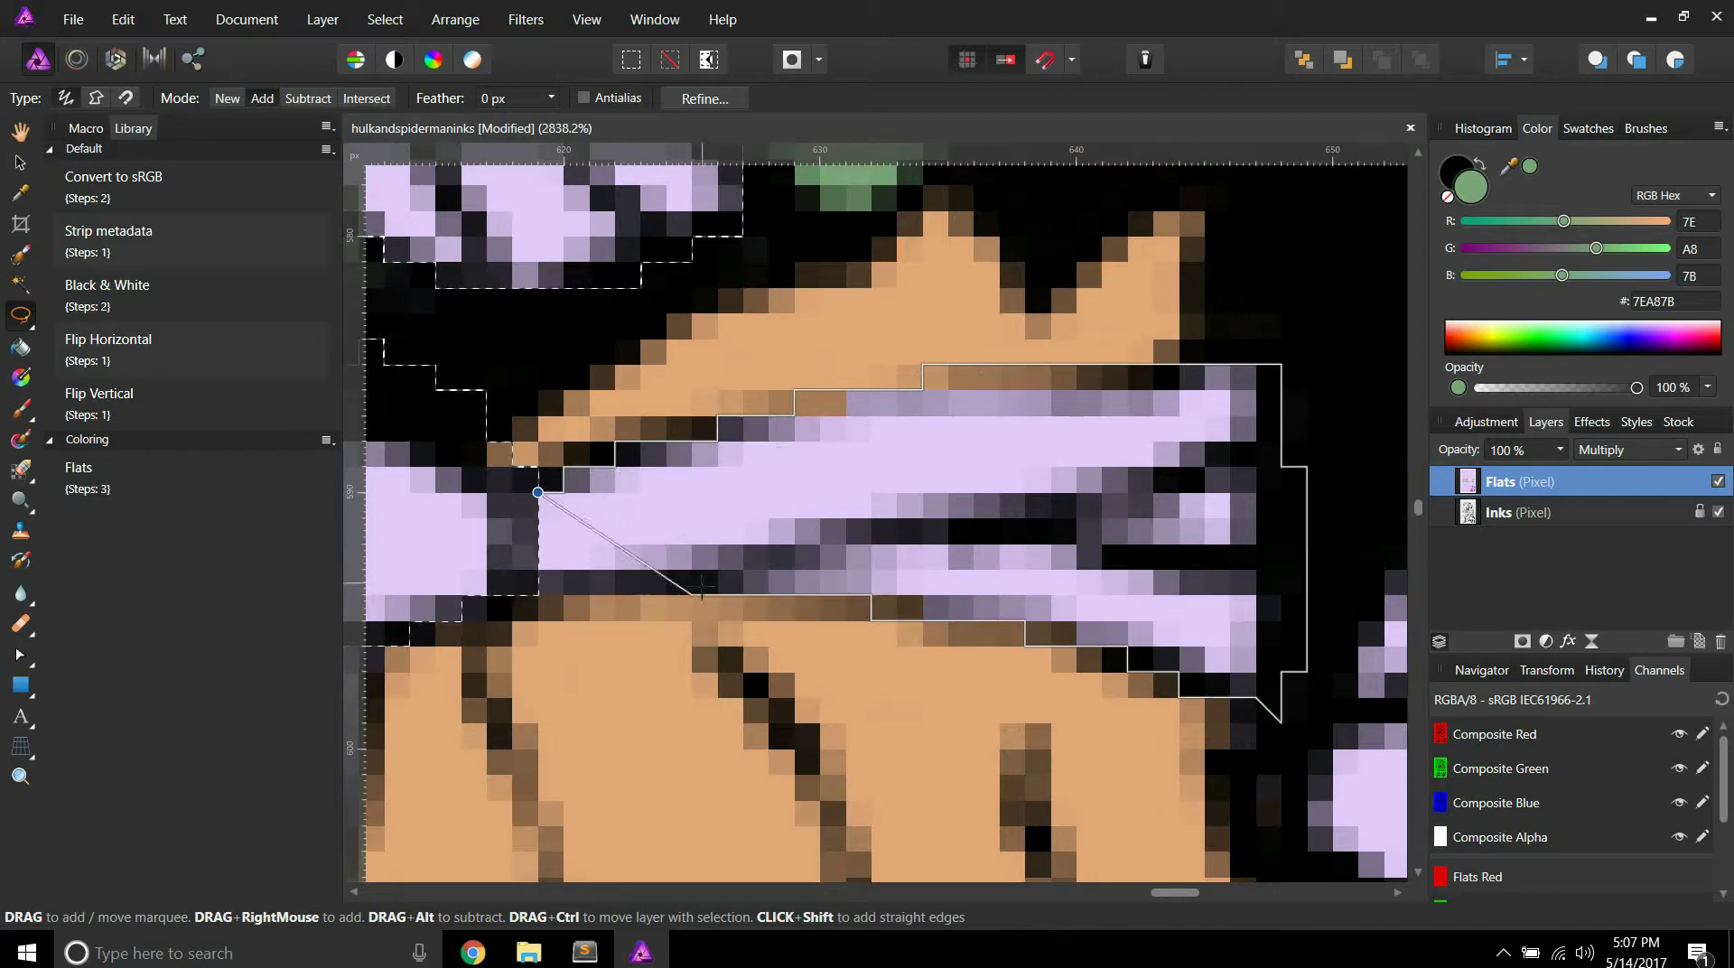
left_click_drag(562, 591, 542, 497)
scroll(565, 578, "down", 5)
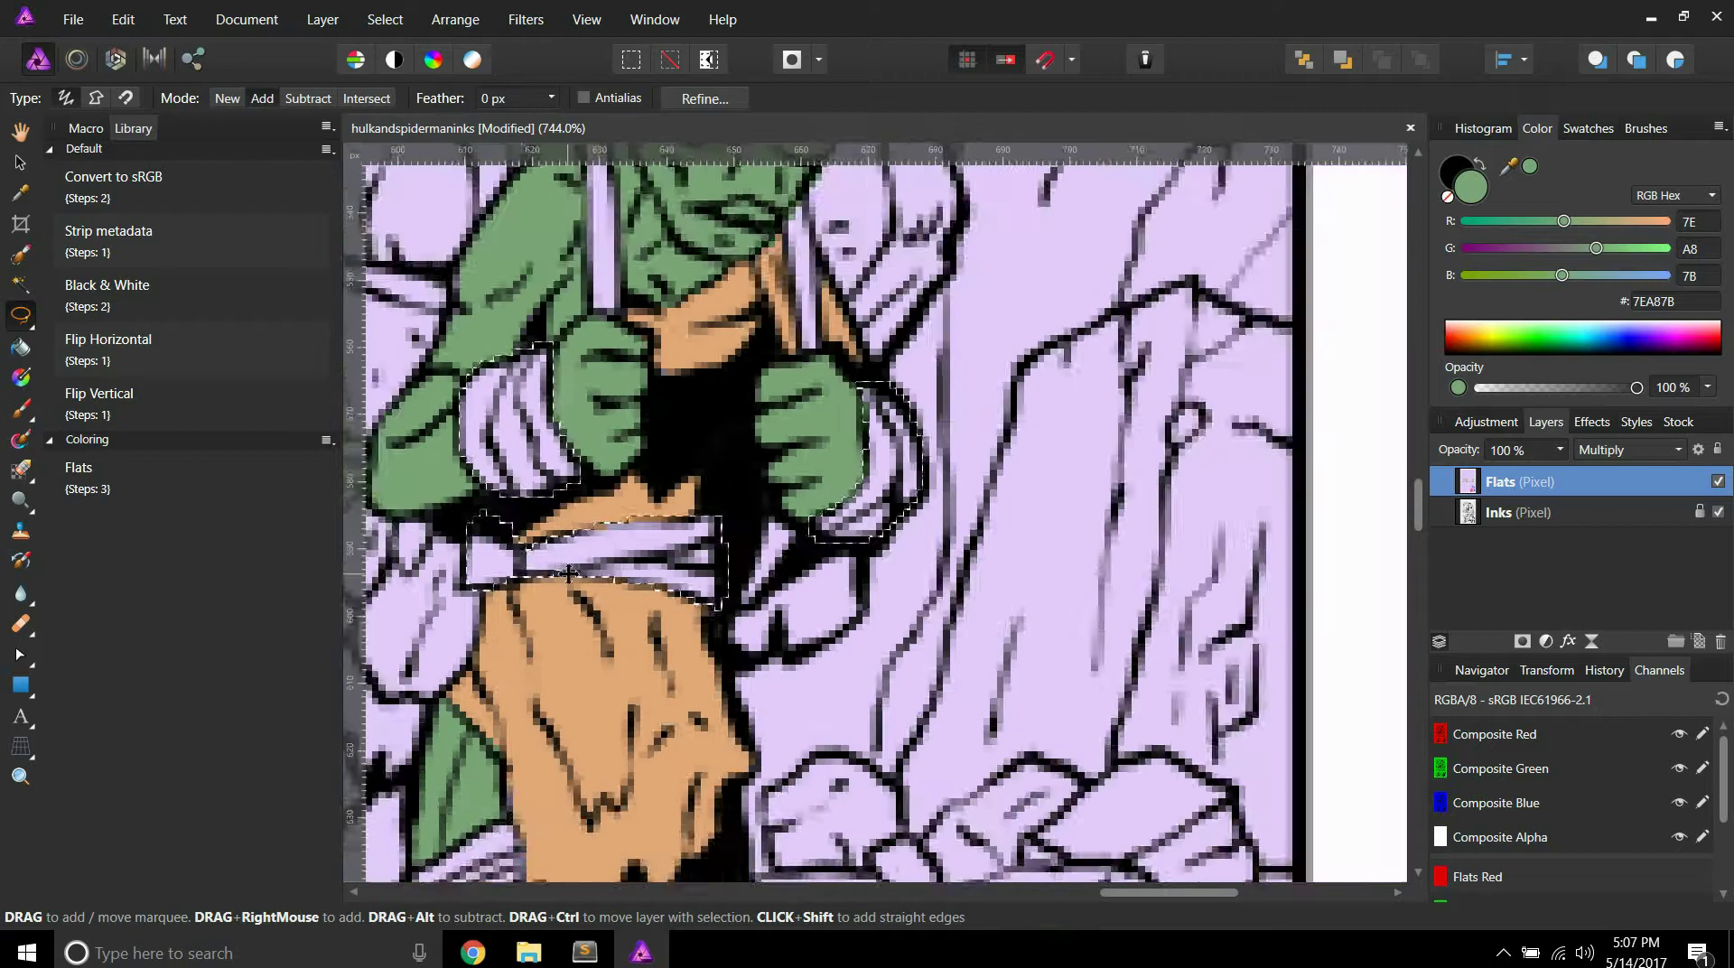
Step: Add the striped wrap on the pack-carrying goblin's leg to the freehand selection
scroll(568, 578, "down", 6)
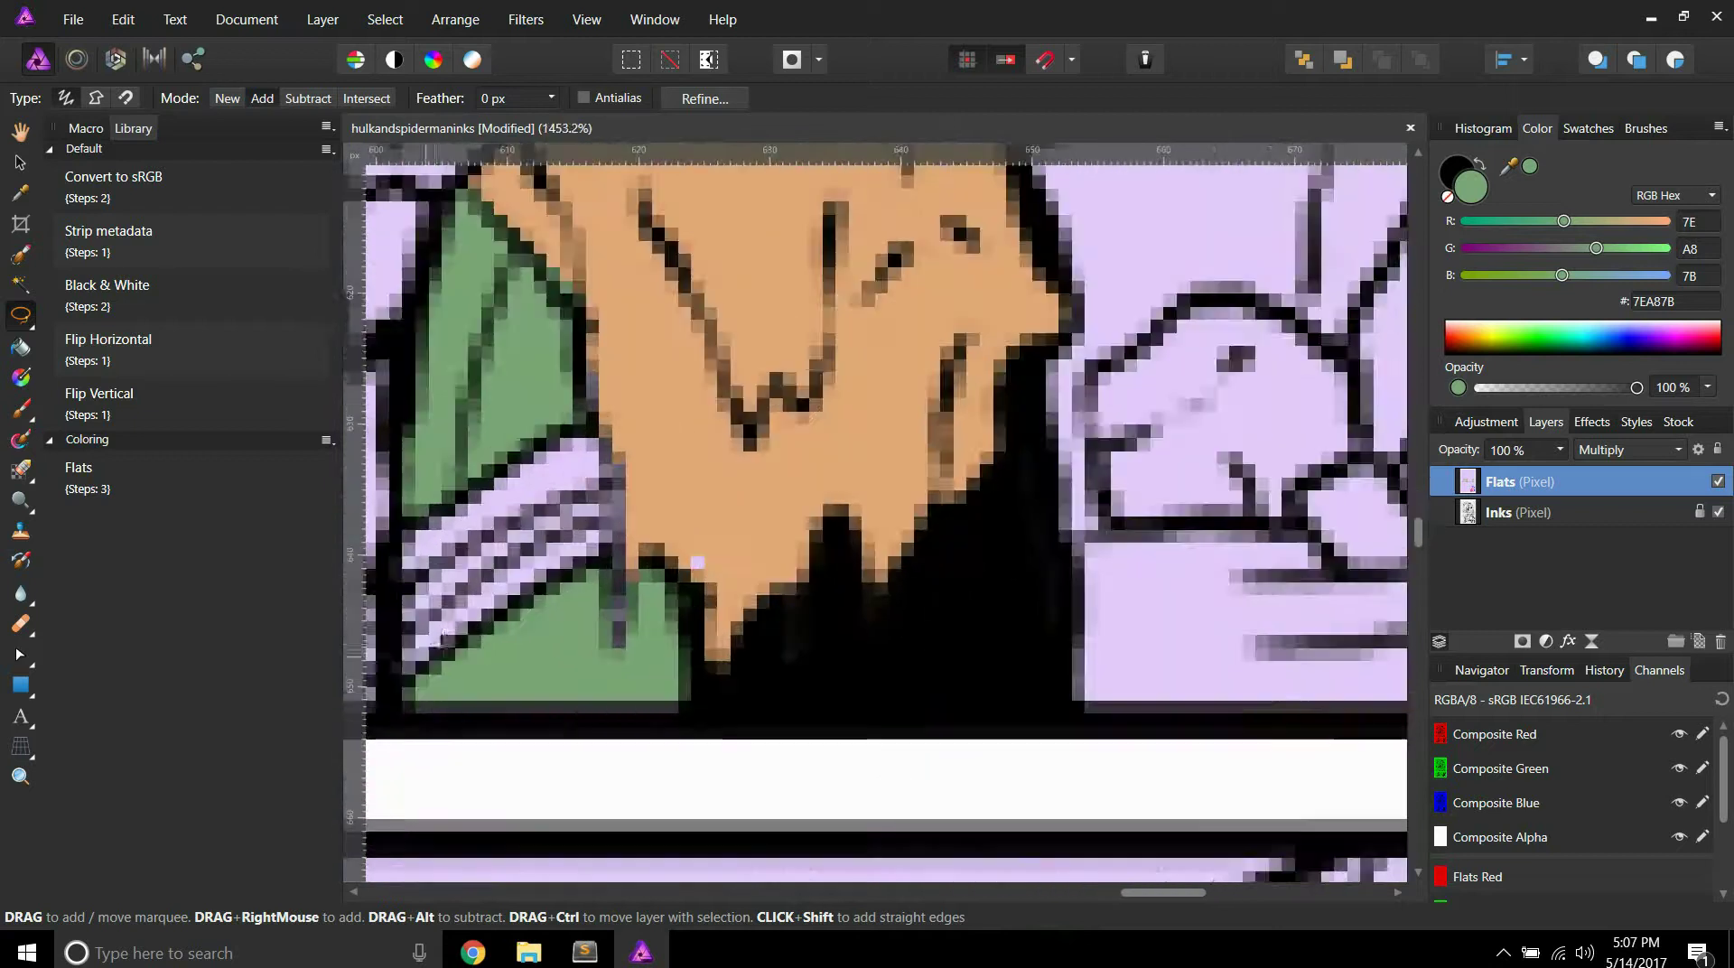
scroll(467, 621, "up", 3, "ctrl")
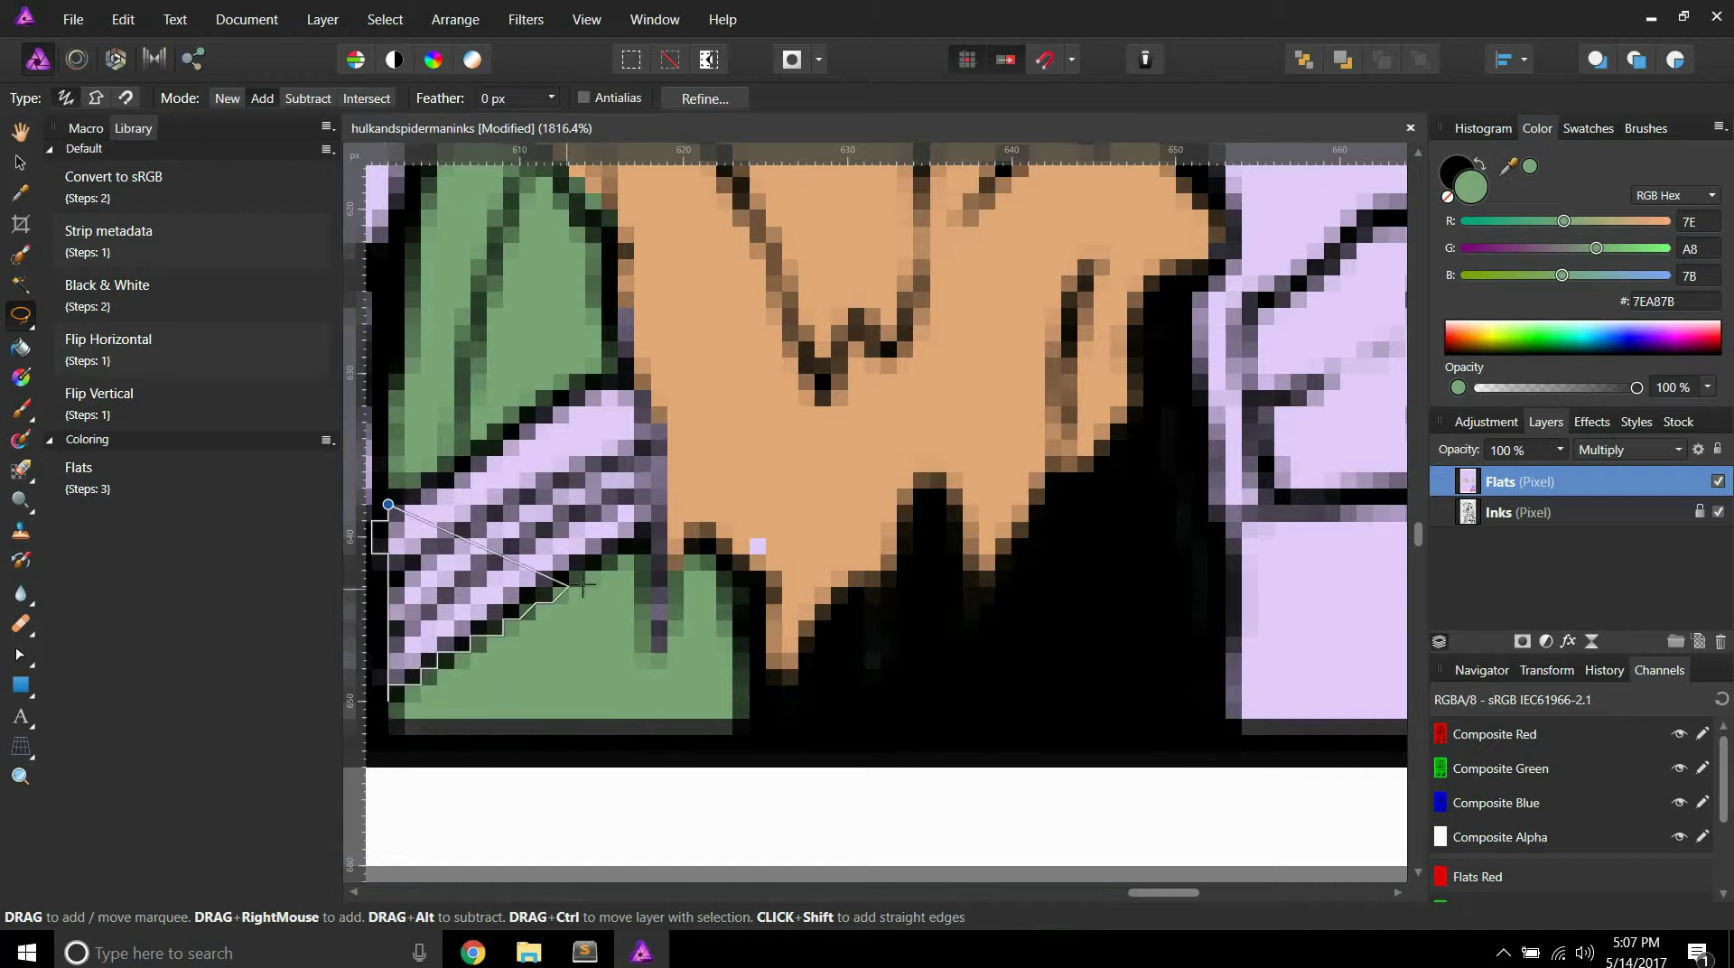
mouse_move(662, 522)
left_mouse_down()
mouse_move(665, 425)
mouse_move(559, 384)
mouse_move(390, 495)
left_mouse_up()
scroll(607, 522, "down", 4)
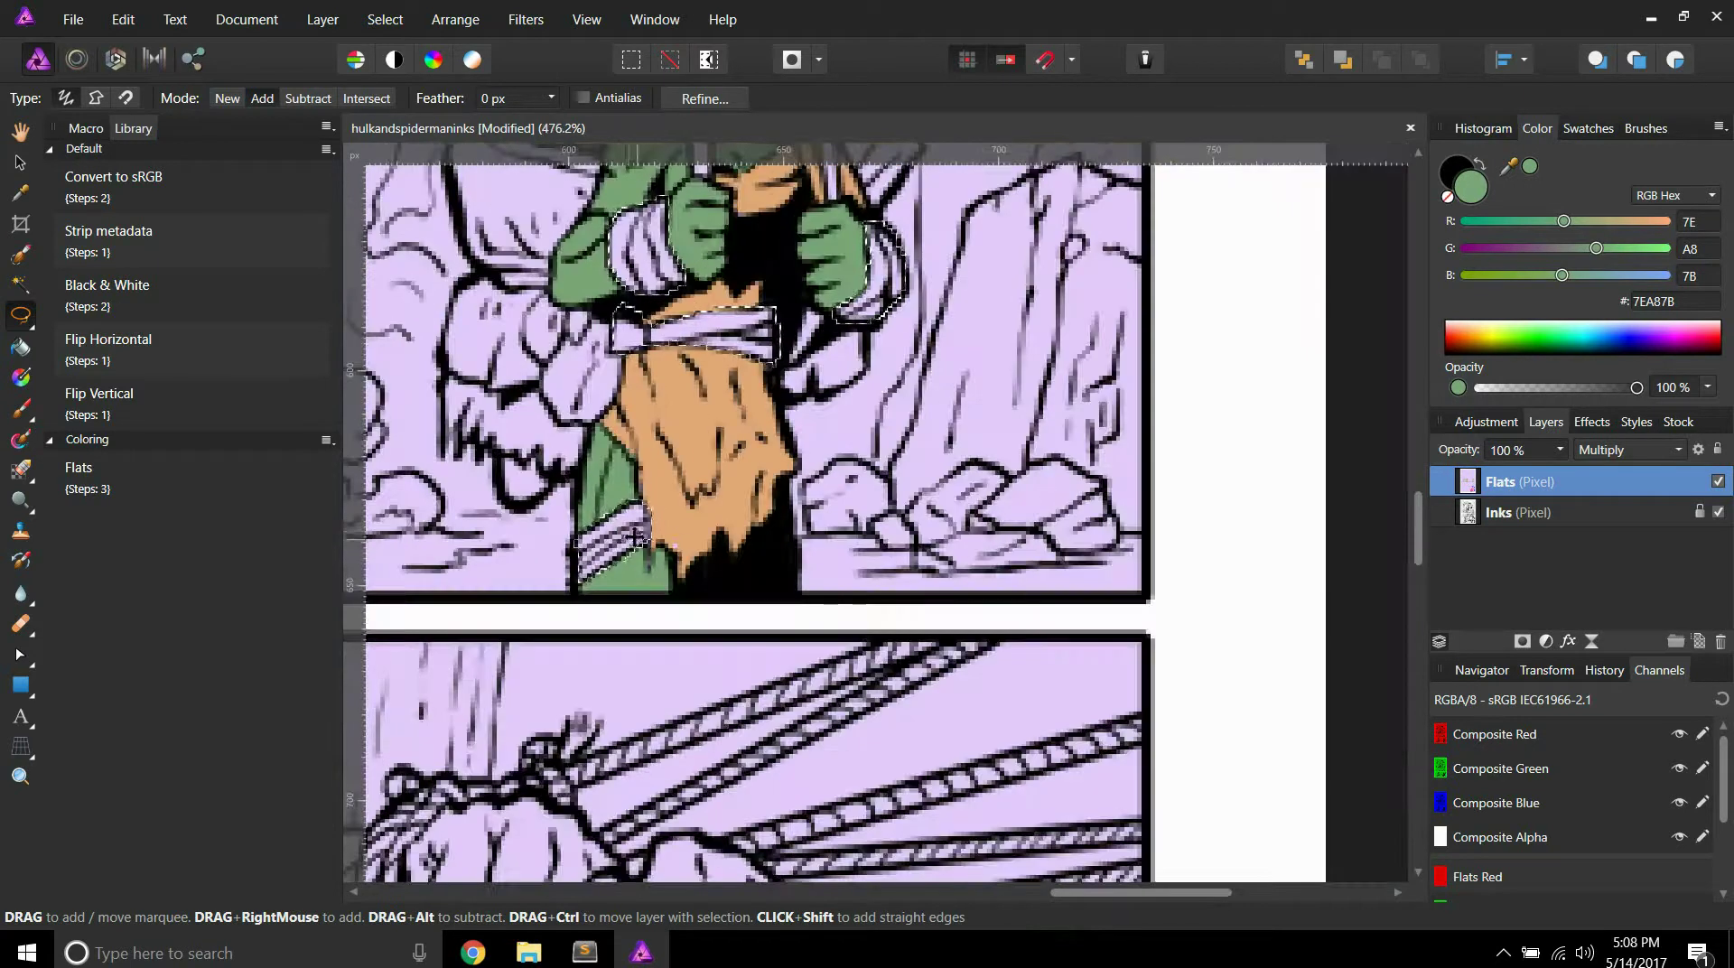
Step: Add the wrist wrap of the small goblin sitting on the giant's log to the freehand selection
scroll(876, 515, "down", 3)
scroll(876, 515, "up", 3)
scroll(876, 514, "up", 2)
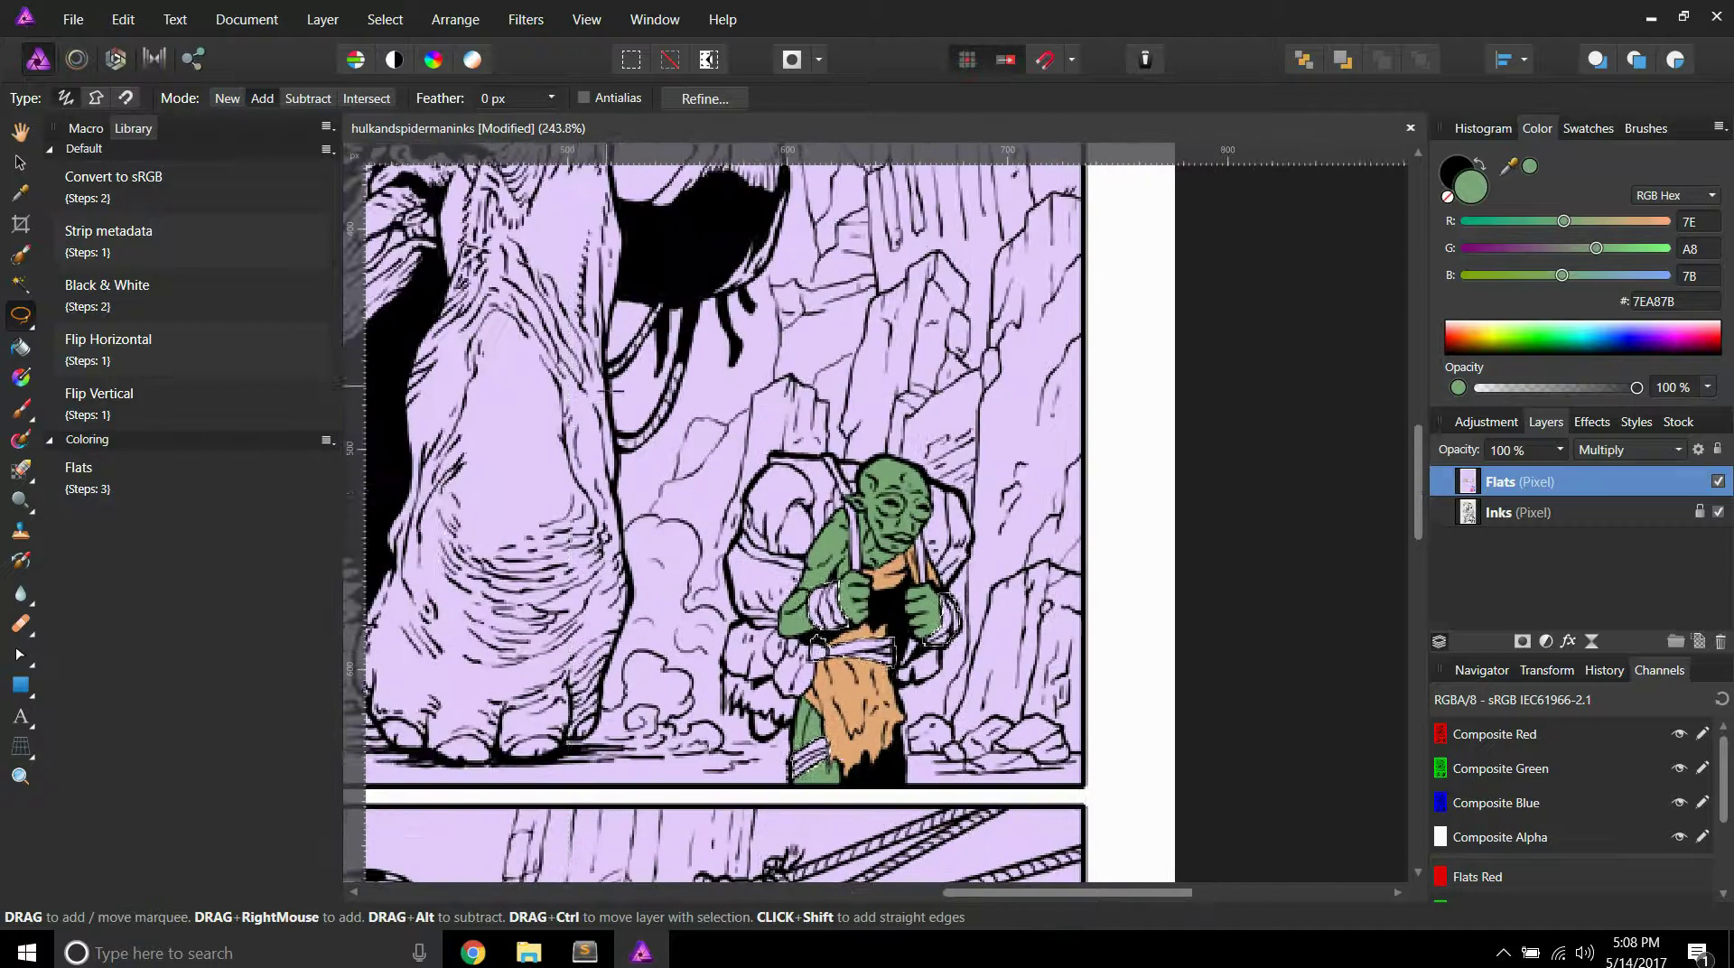
scroll(876, 515, "left", 10)
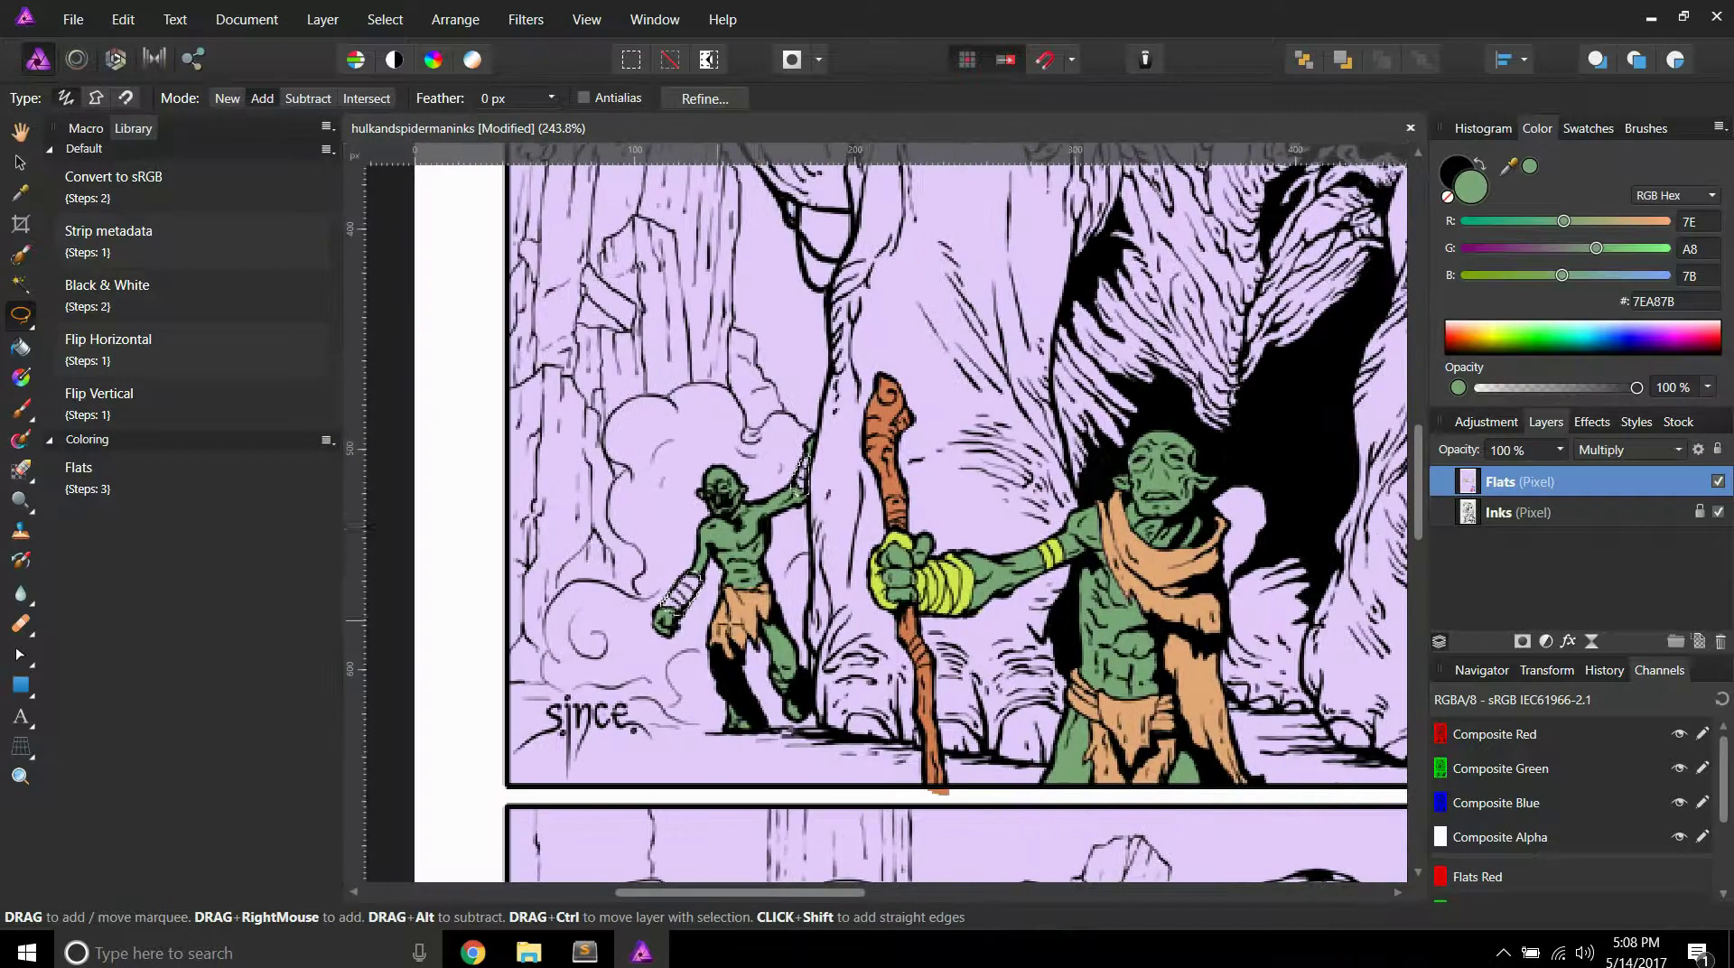
scroll(831, 463, "down", 2)
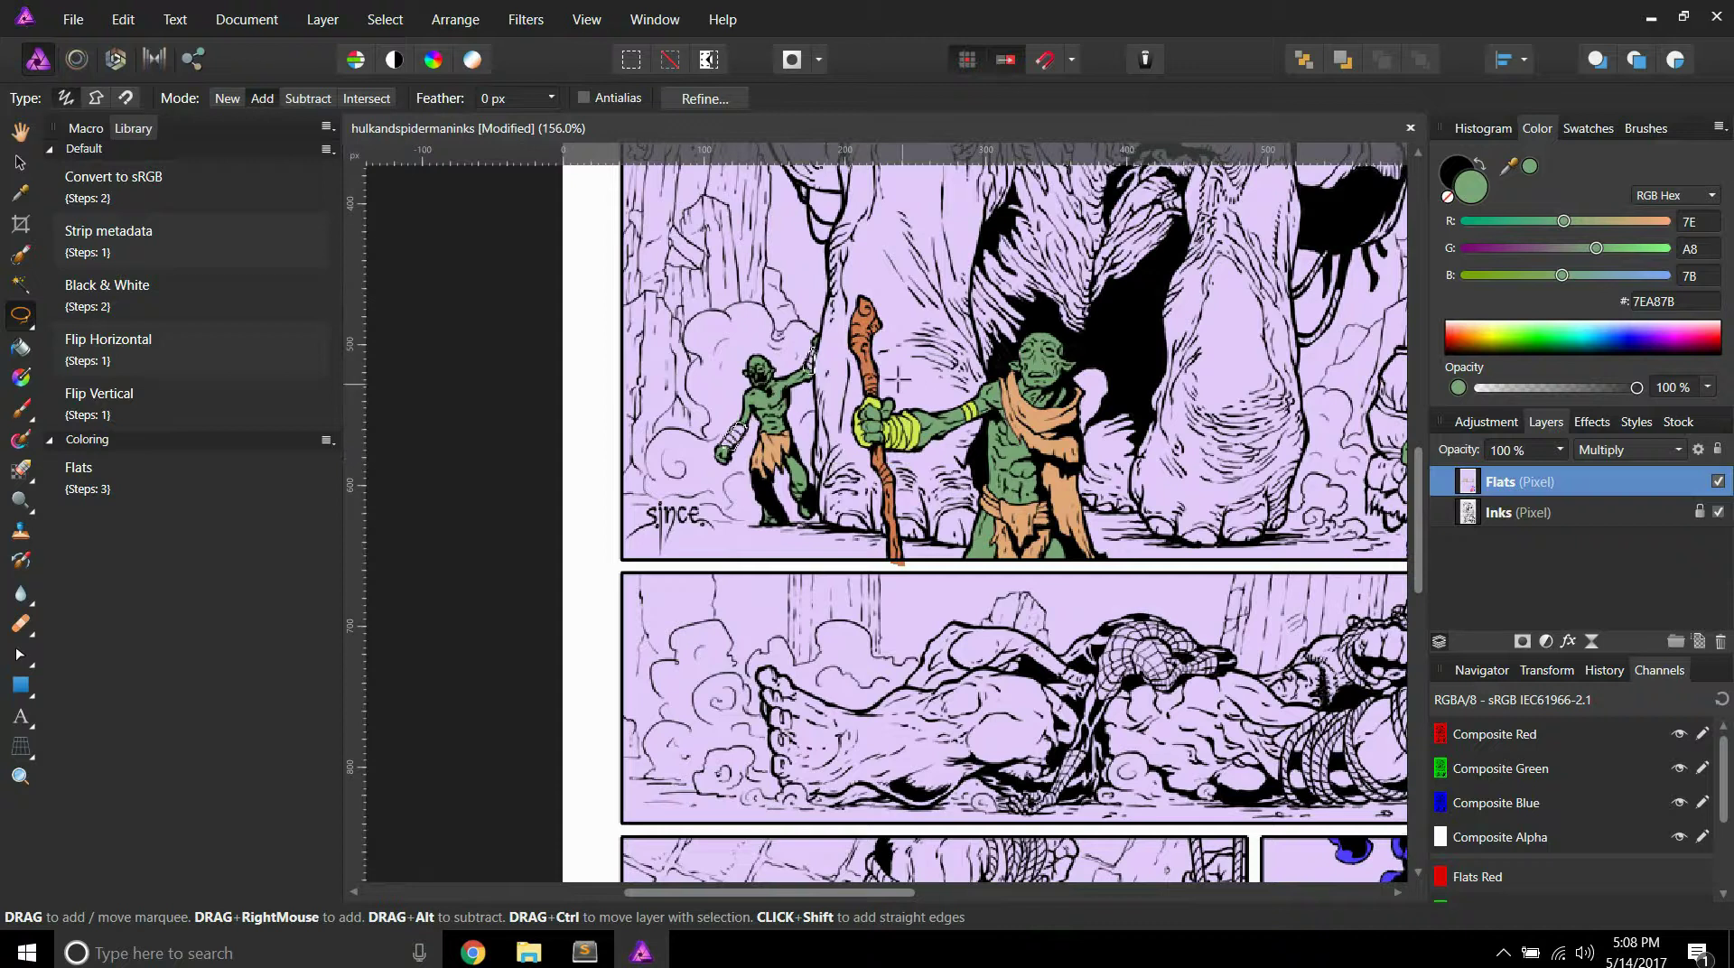
scroll(1213, 428, "up", 5)
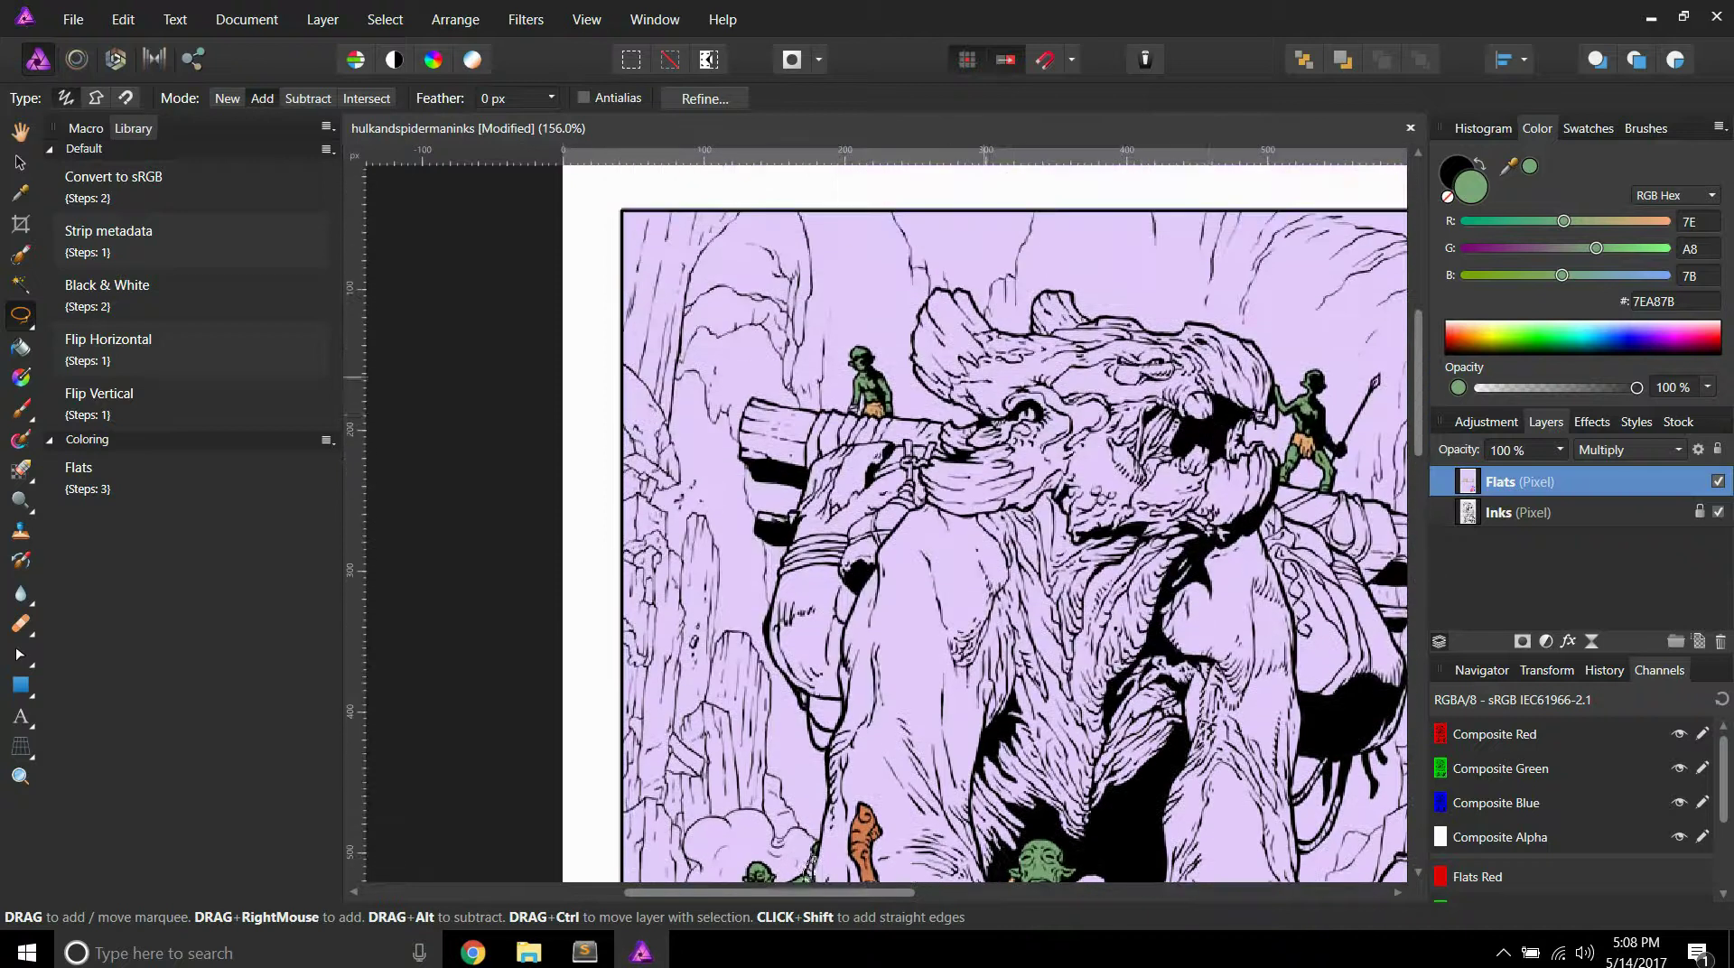
scroll(858, 398, "up", 8)
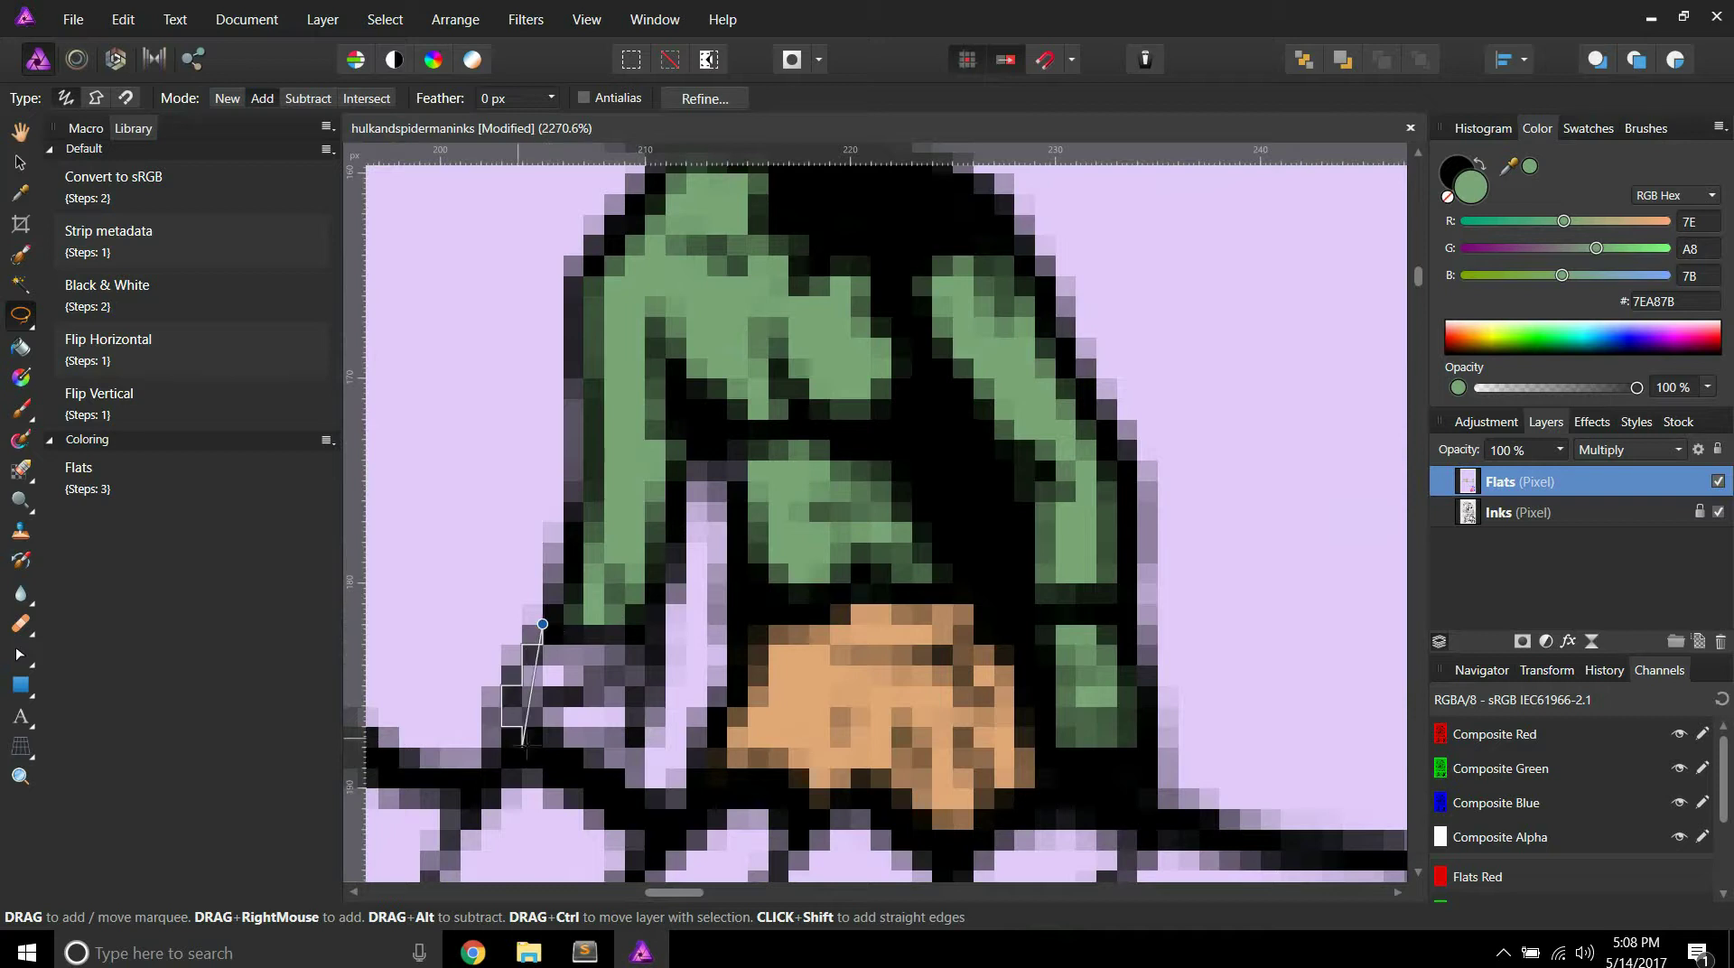
mouse_move(611, 795)
left_mouse_down()
mouse_move(671, 685)
mouse_move(643, 632)
left_mouse_up()
scroll(643, 633, "down", 8)
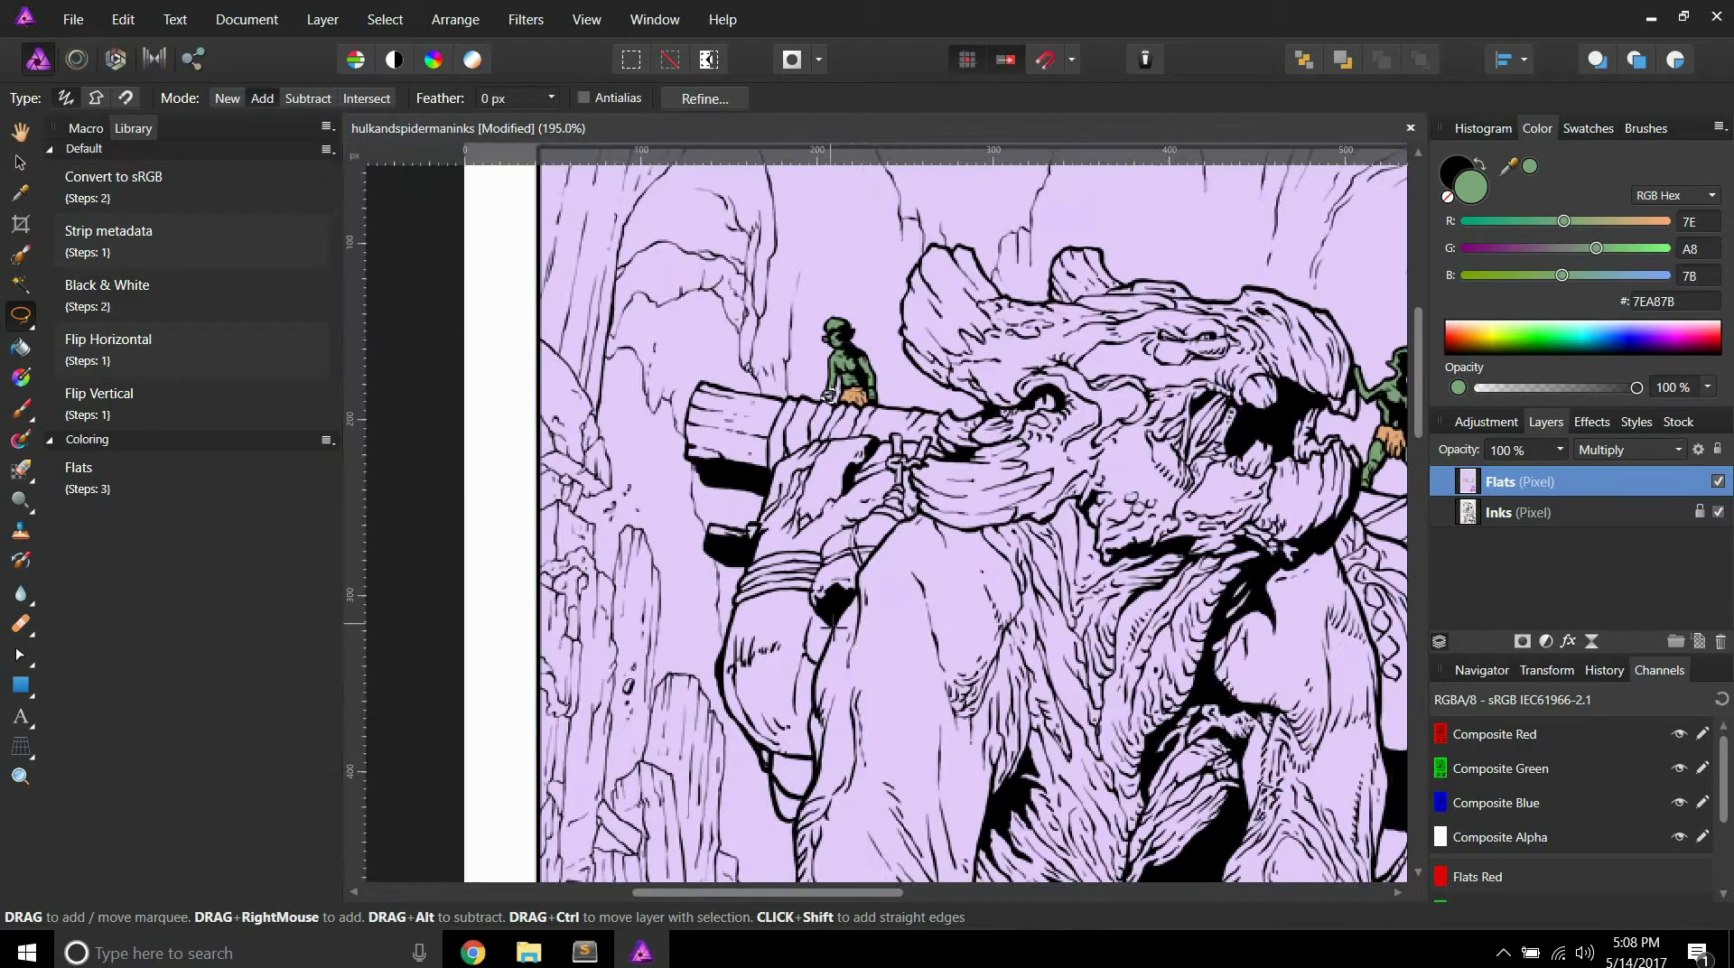
Step: Sample the yellow-green (#D5E955) from the staff-bearer's arm wrap and flood fill the selected goblin wraps and sash with it
scroll(830, 624, "down", 8)
scroll(829, 624, "right", 3)
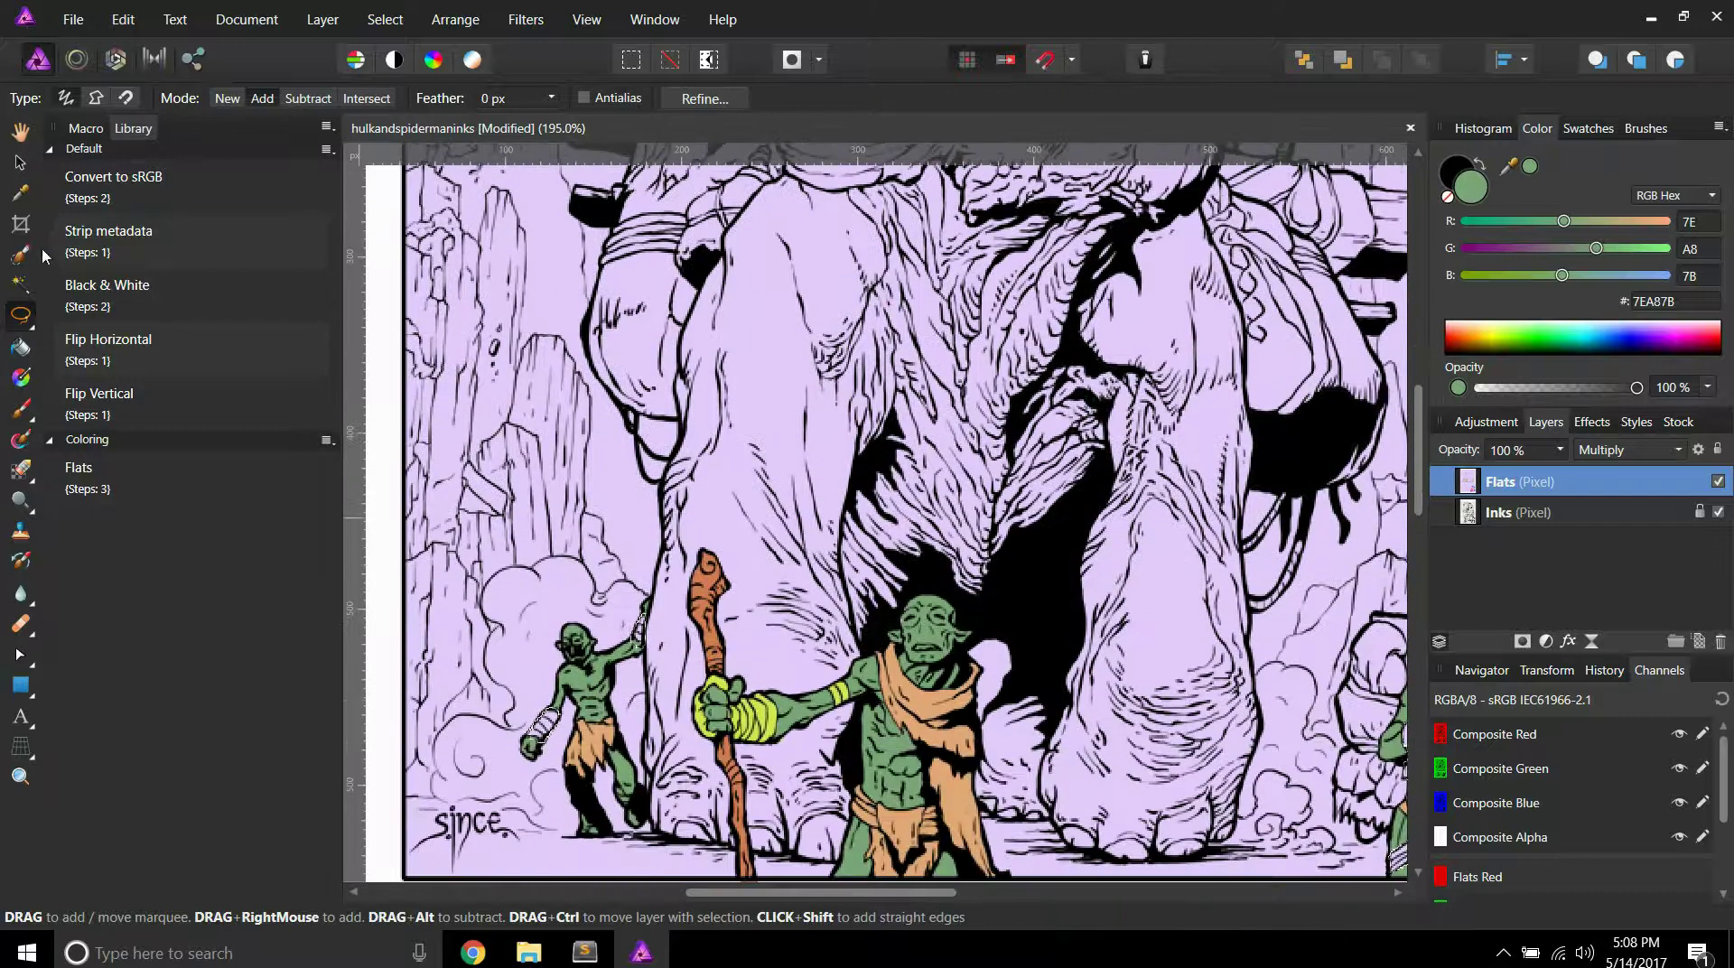
left_click(20, 193)
left_click(767, 710)
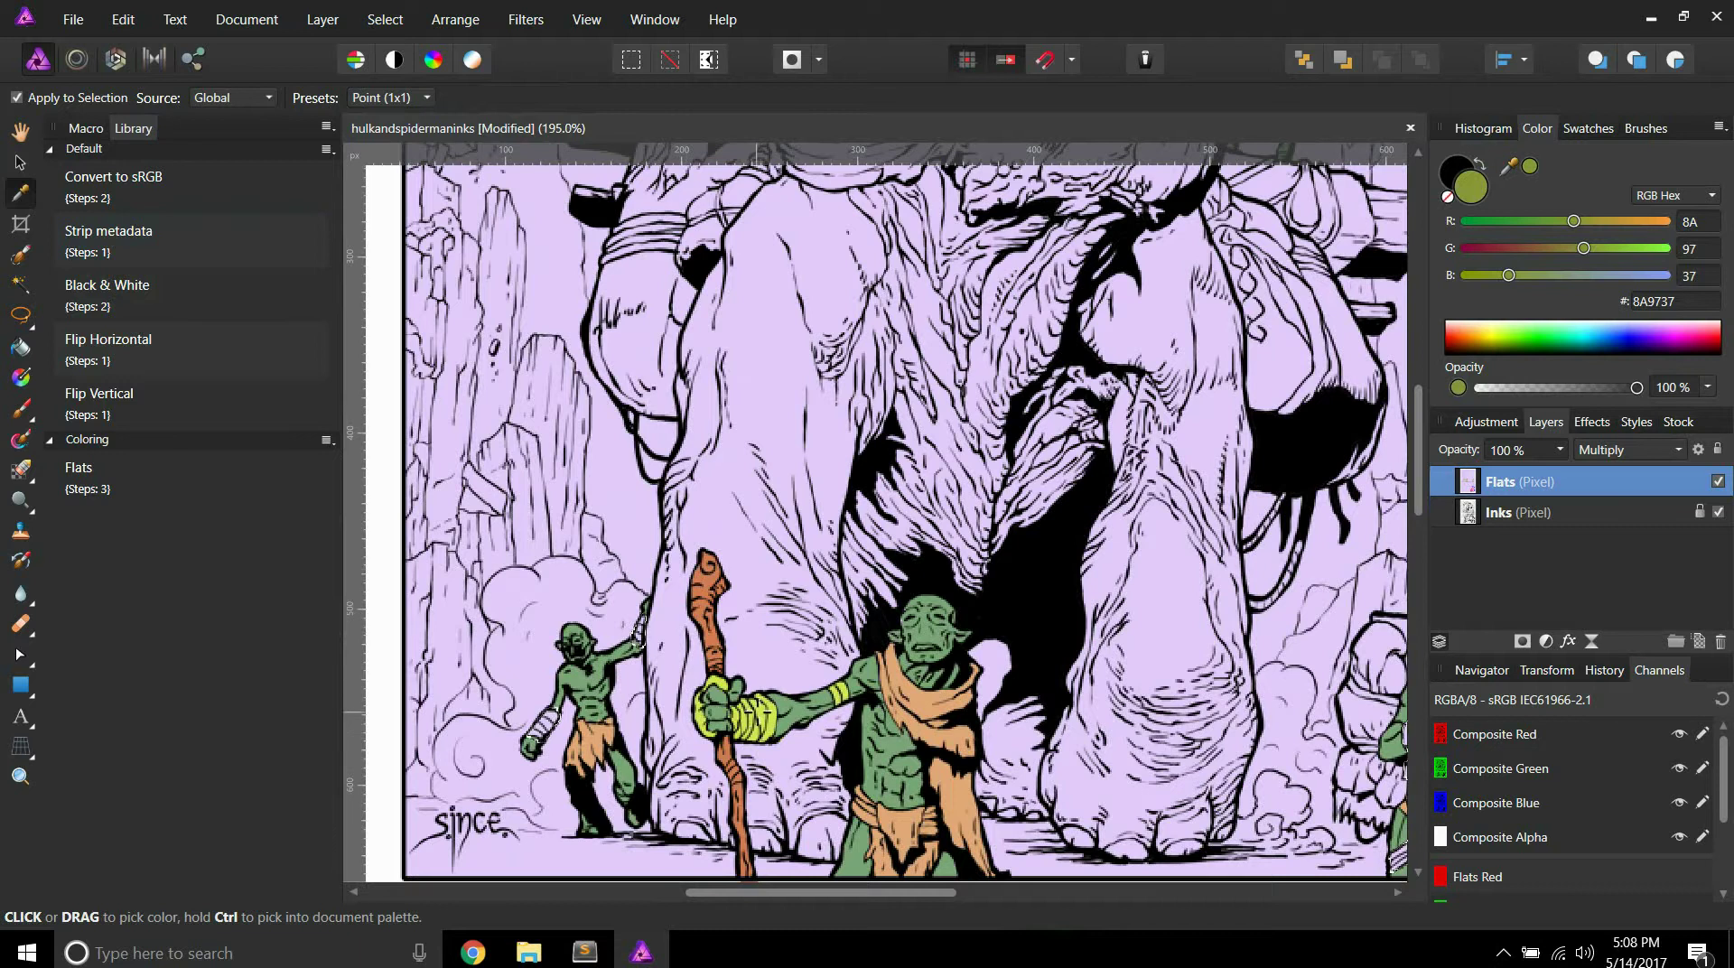
left_click(20, 347)
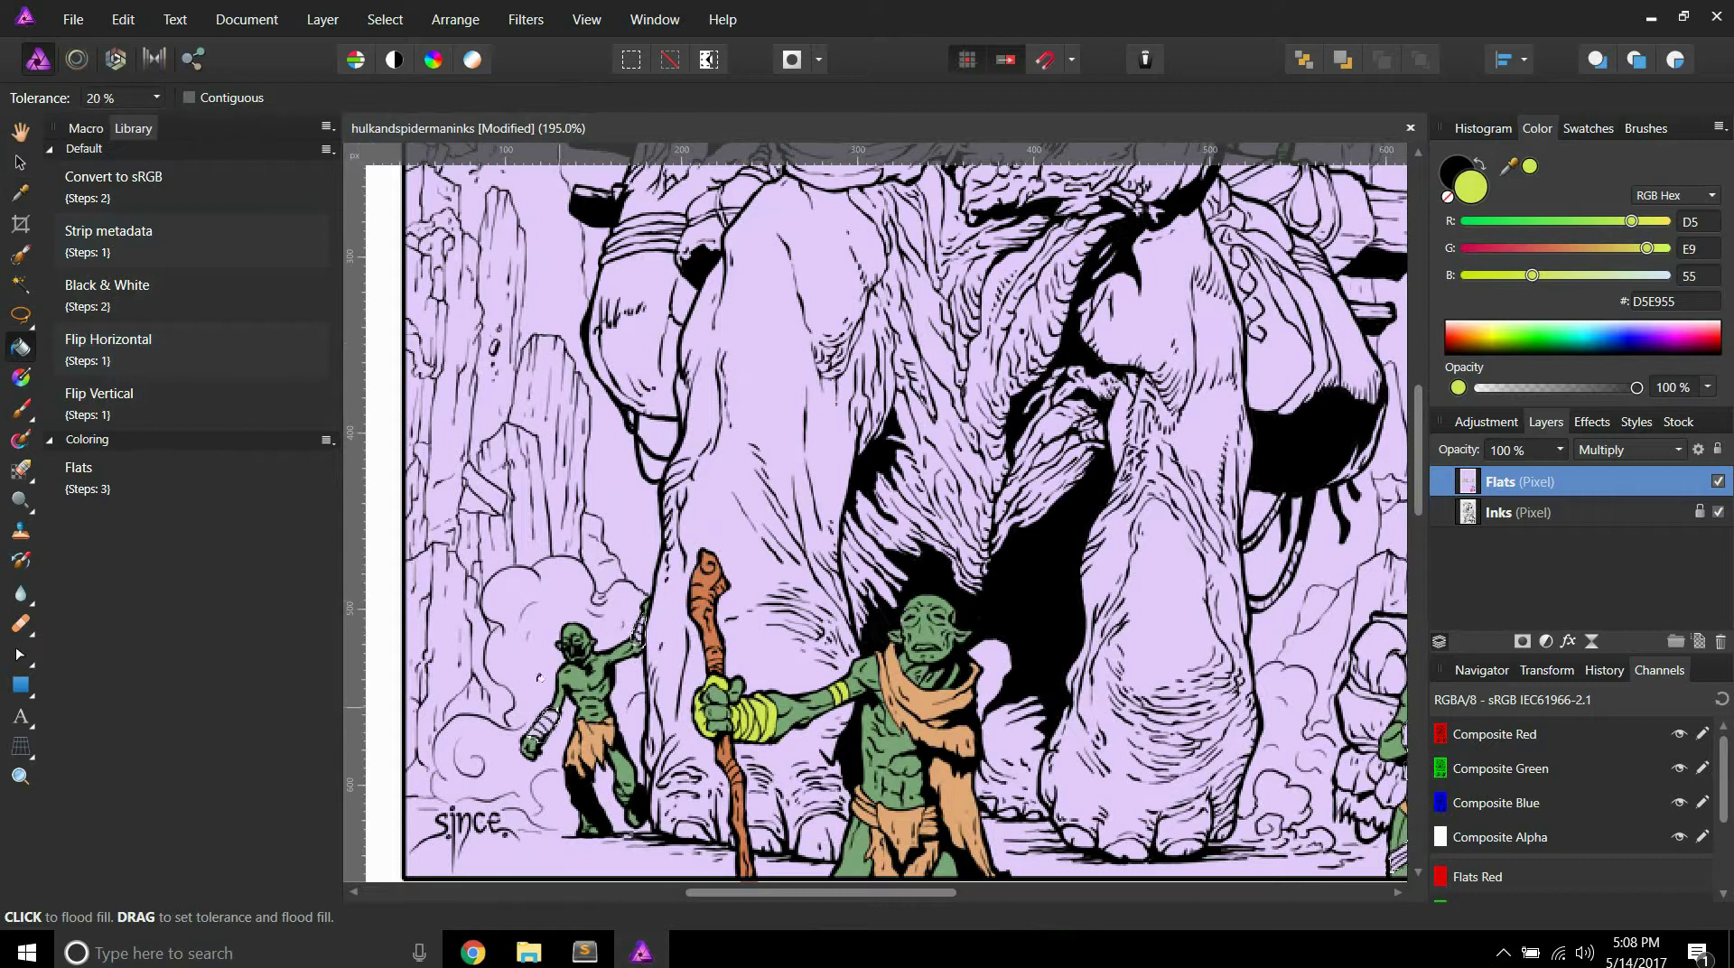
scroll(457, 622, "down", 5)
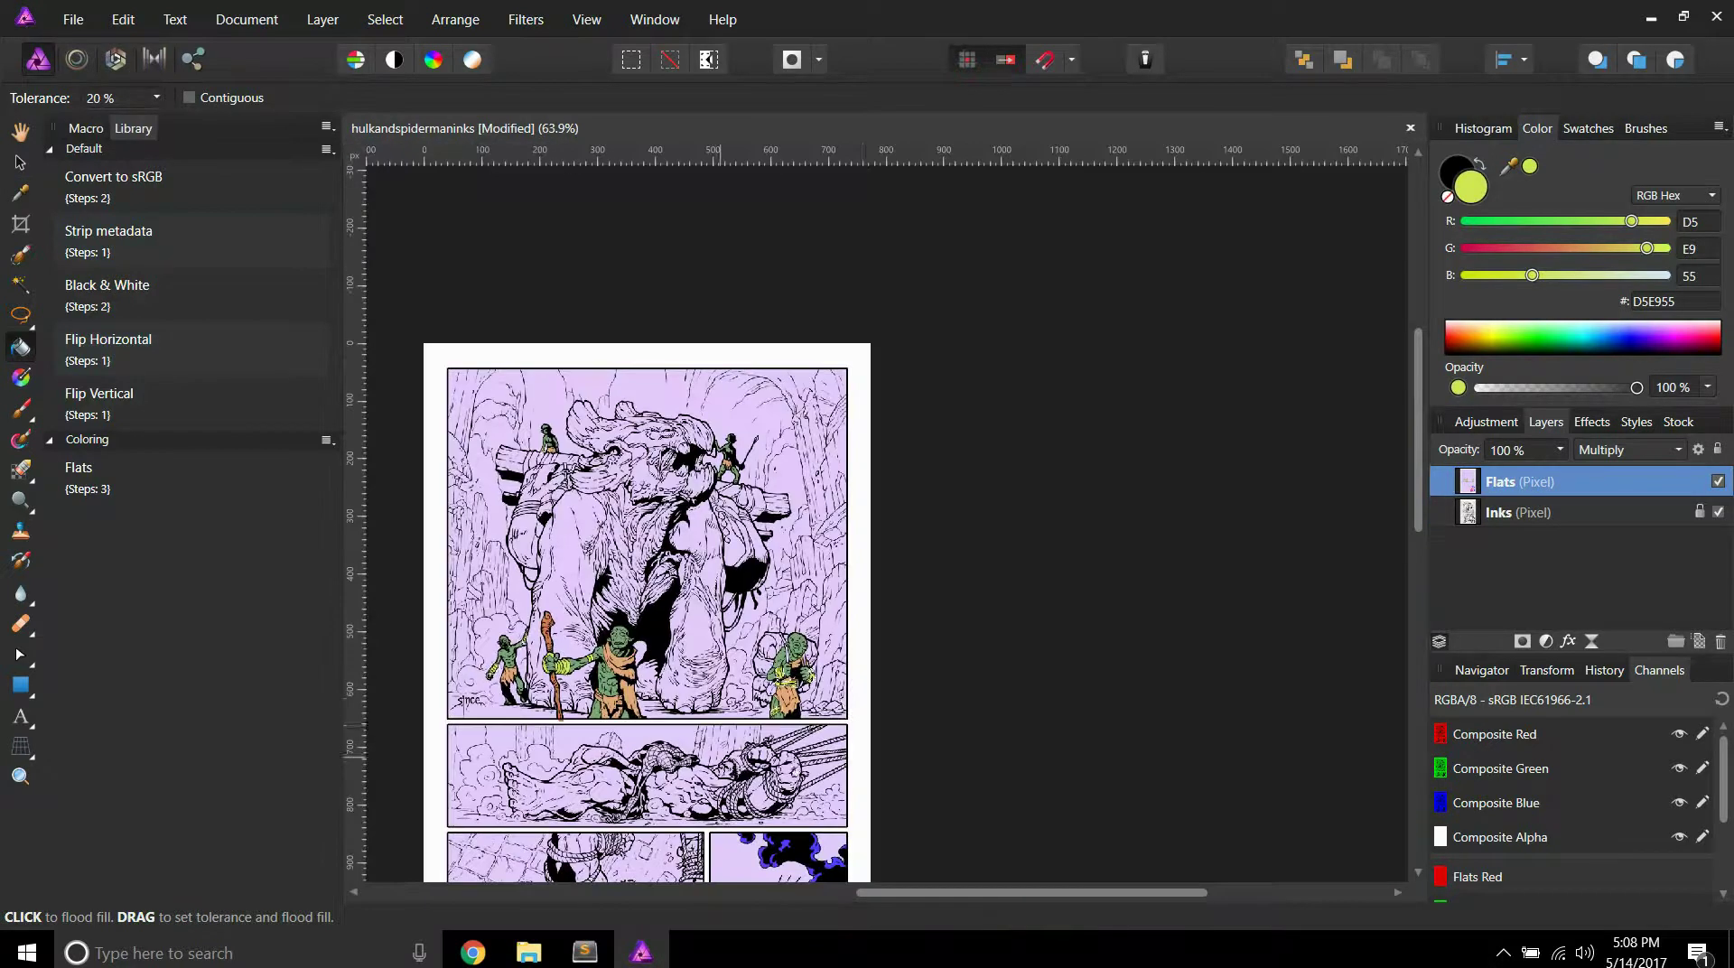
scroll(679, 634, "up", 4)
scroll(679, 634, "up", 1)
scroll(679, 633, "left", 8)
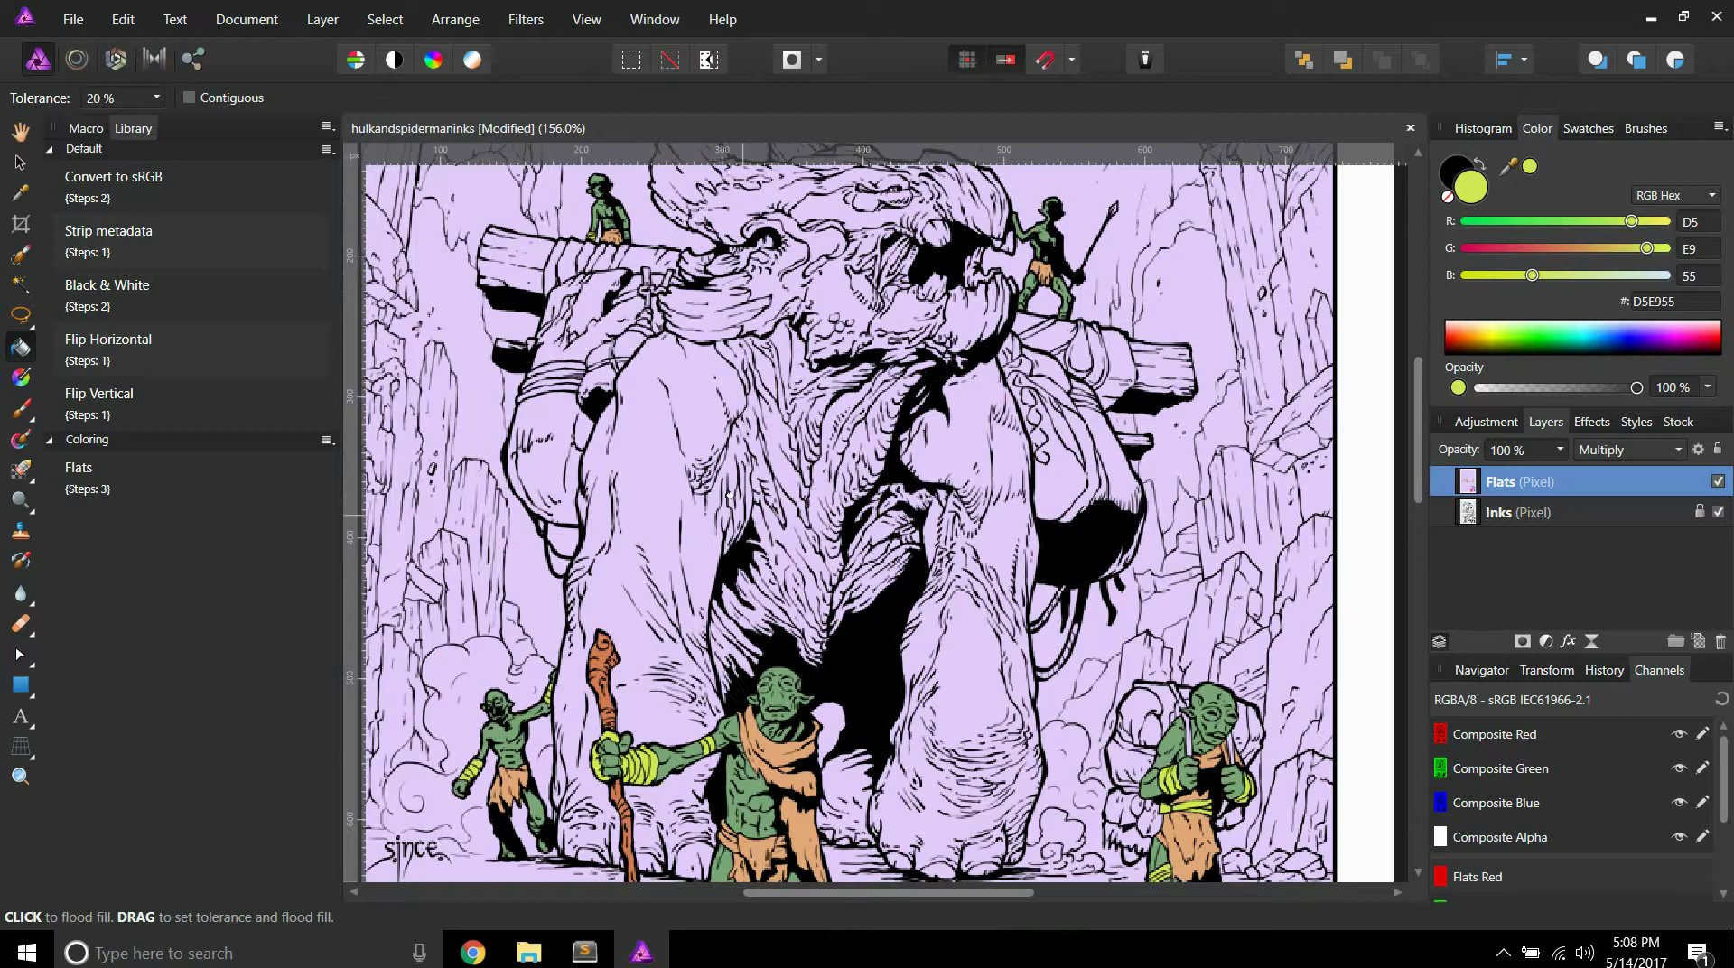
Step: Outline the large backpack section and hanging bundles behind the pack-carrying goblin's back with the freehand selection
scroll(728, 495, "down", 1)
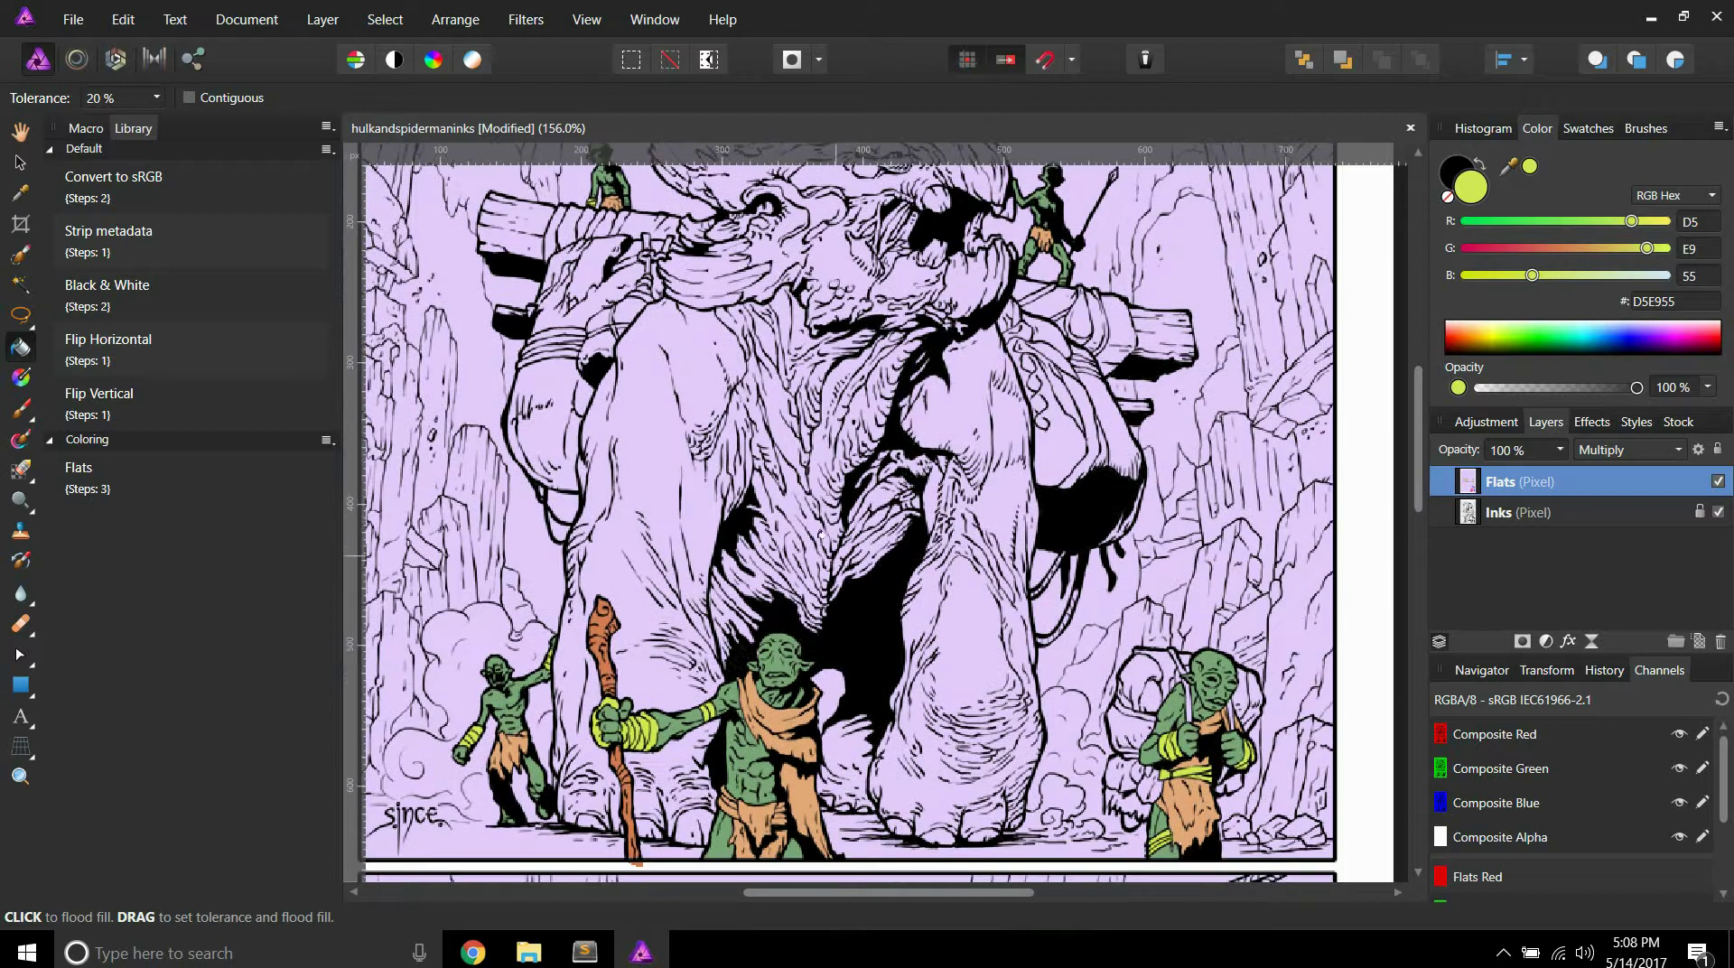
scroll(822, 533, "up", 2)
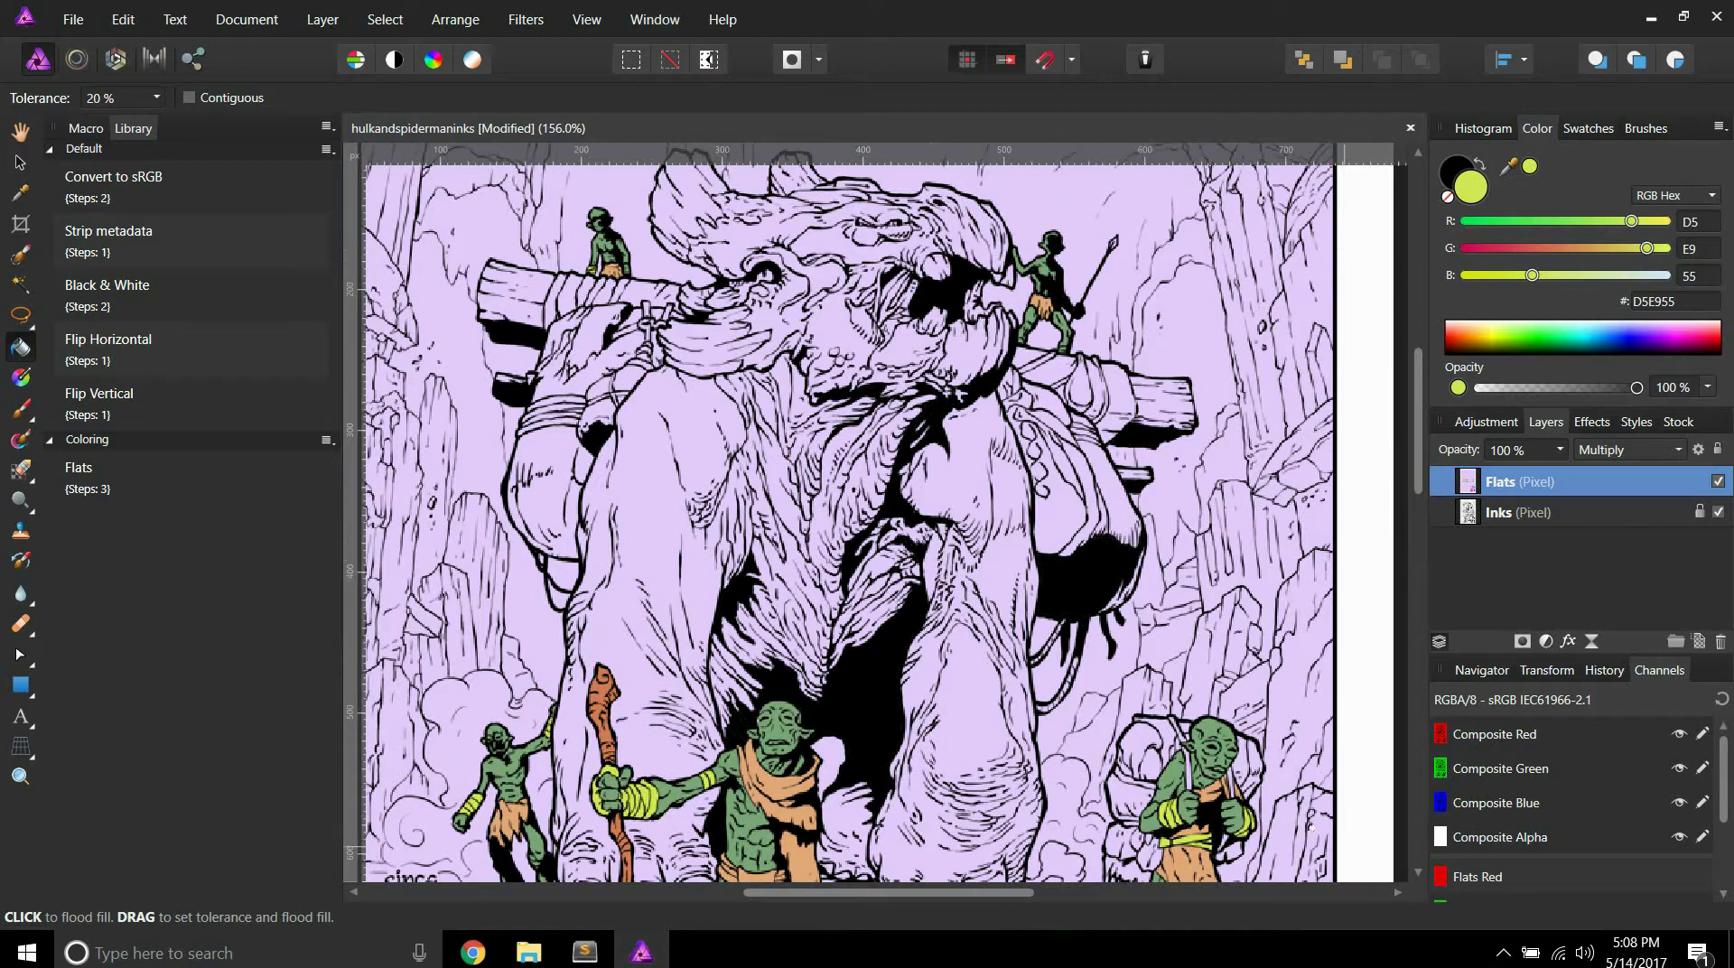
scroll(951, 584, "up", 3, "ctrl")
scroll(1152, 642, "down", 3)
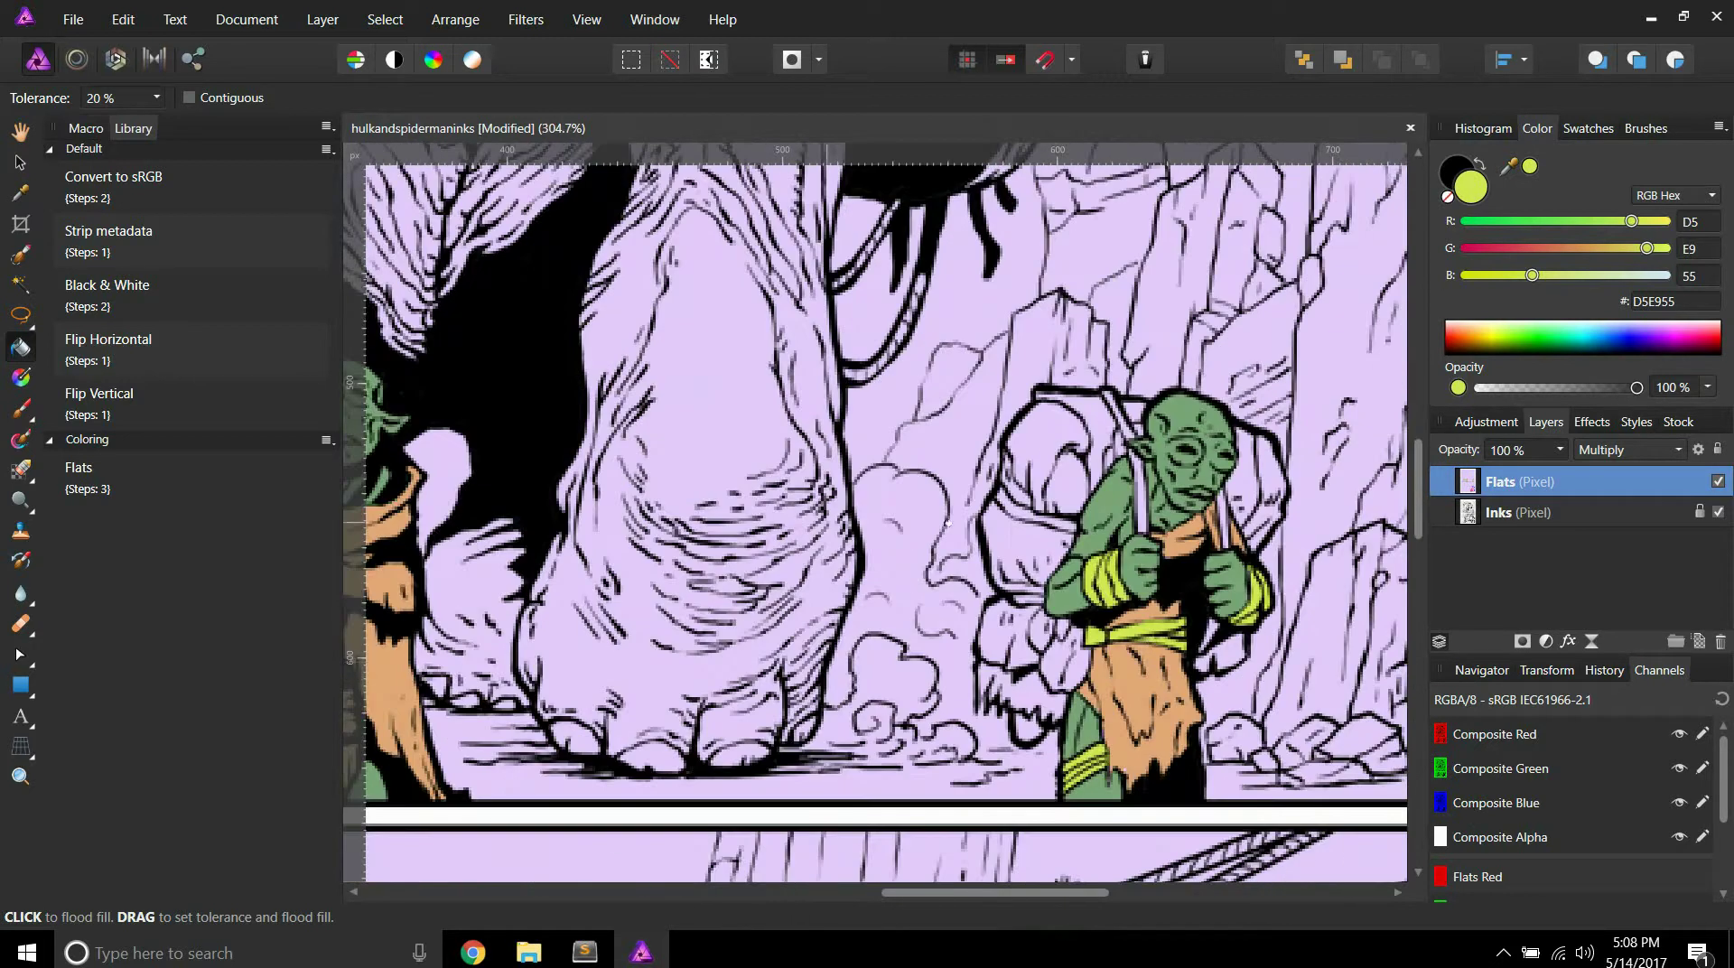
scroll(1165, 555, "up", 1, "ctrl")
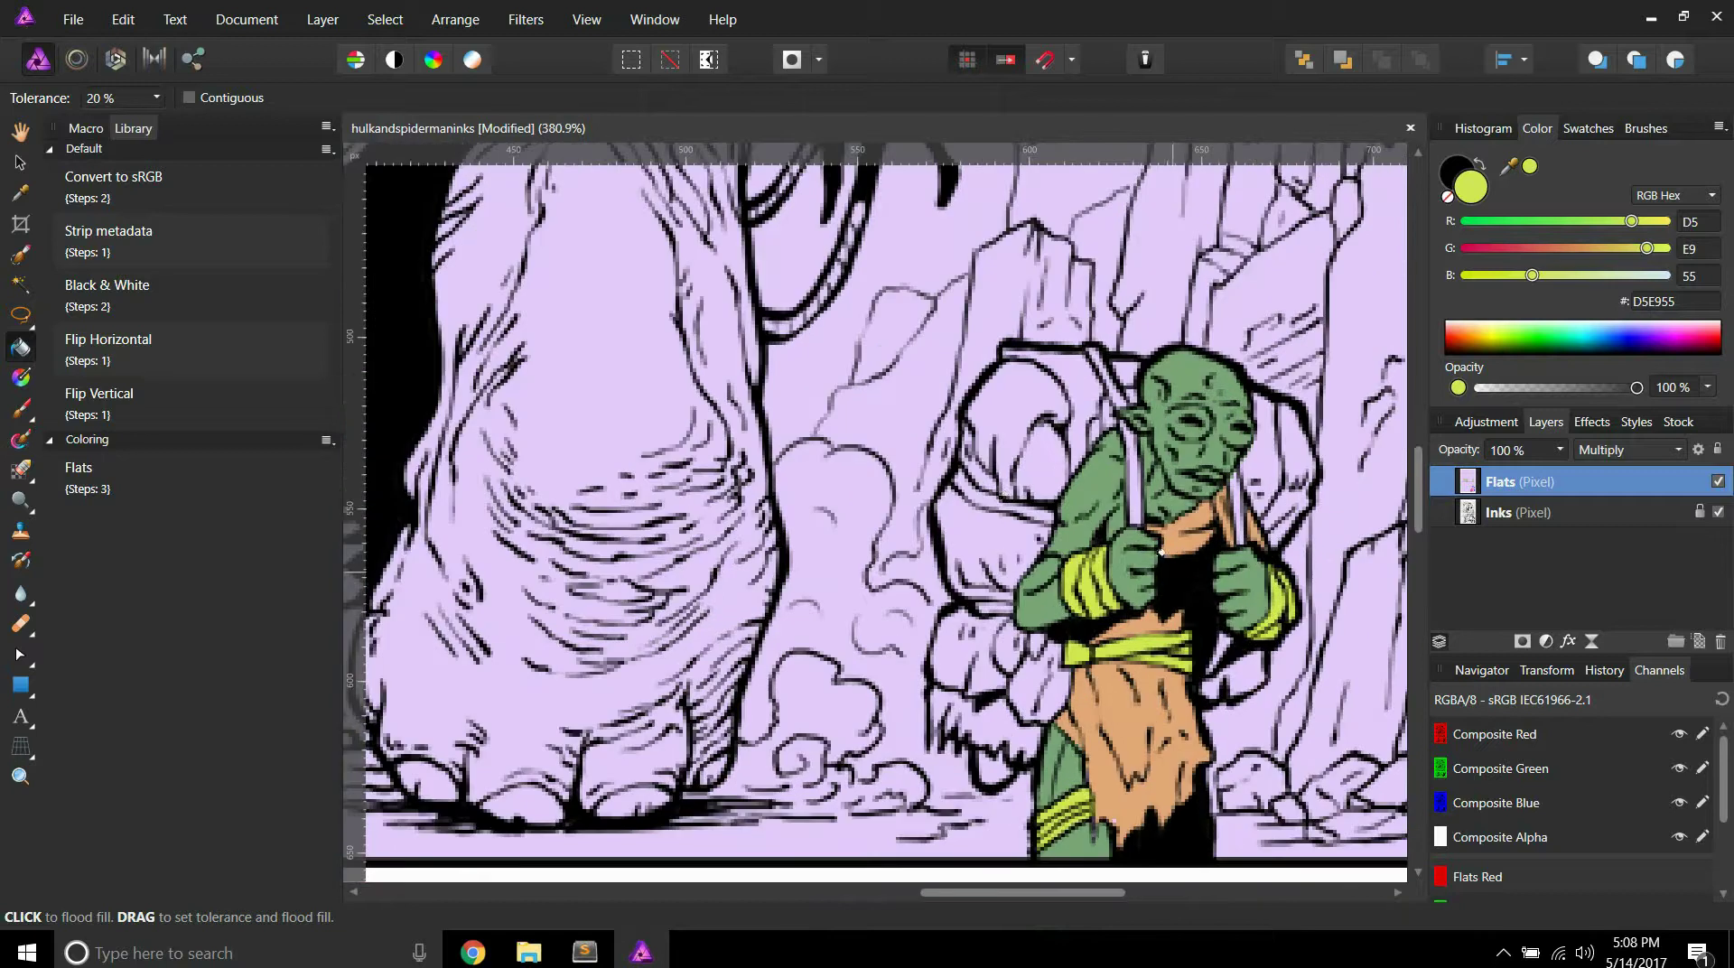
left_click(20, 315)
scroll(1309, 531, "up", 4, "ctrl")
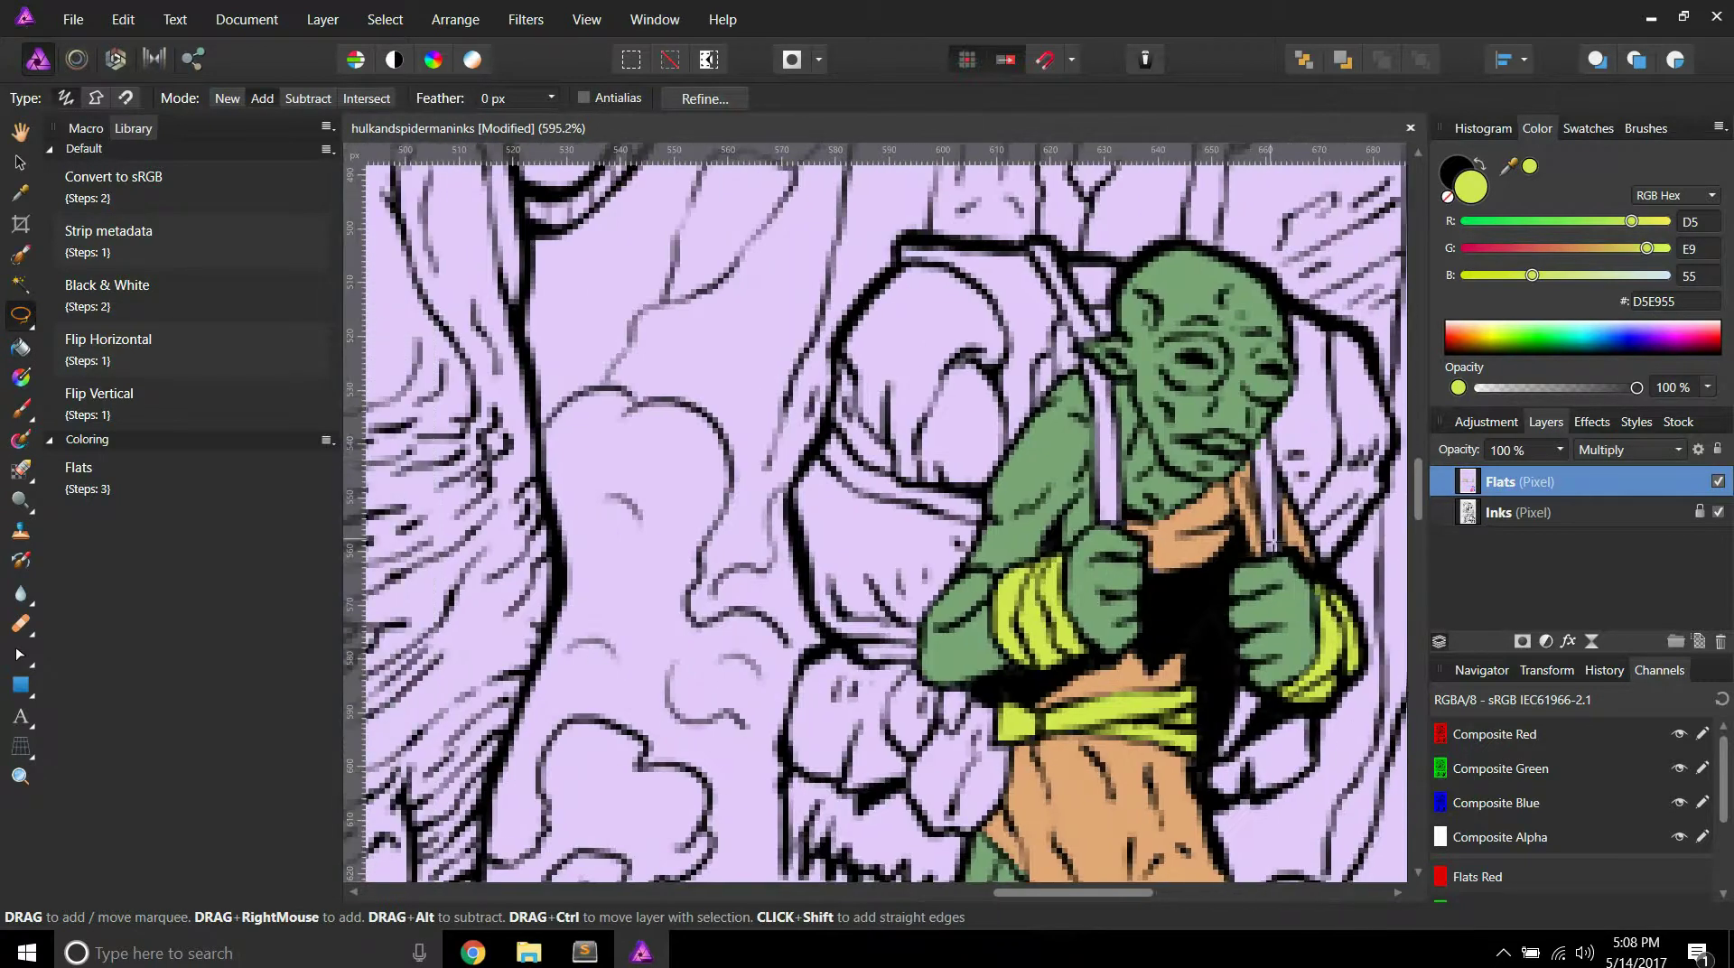
scroll(1267, 542, "down", 1, "ctrl")
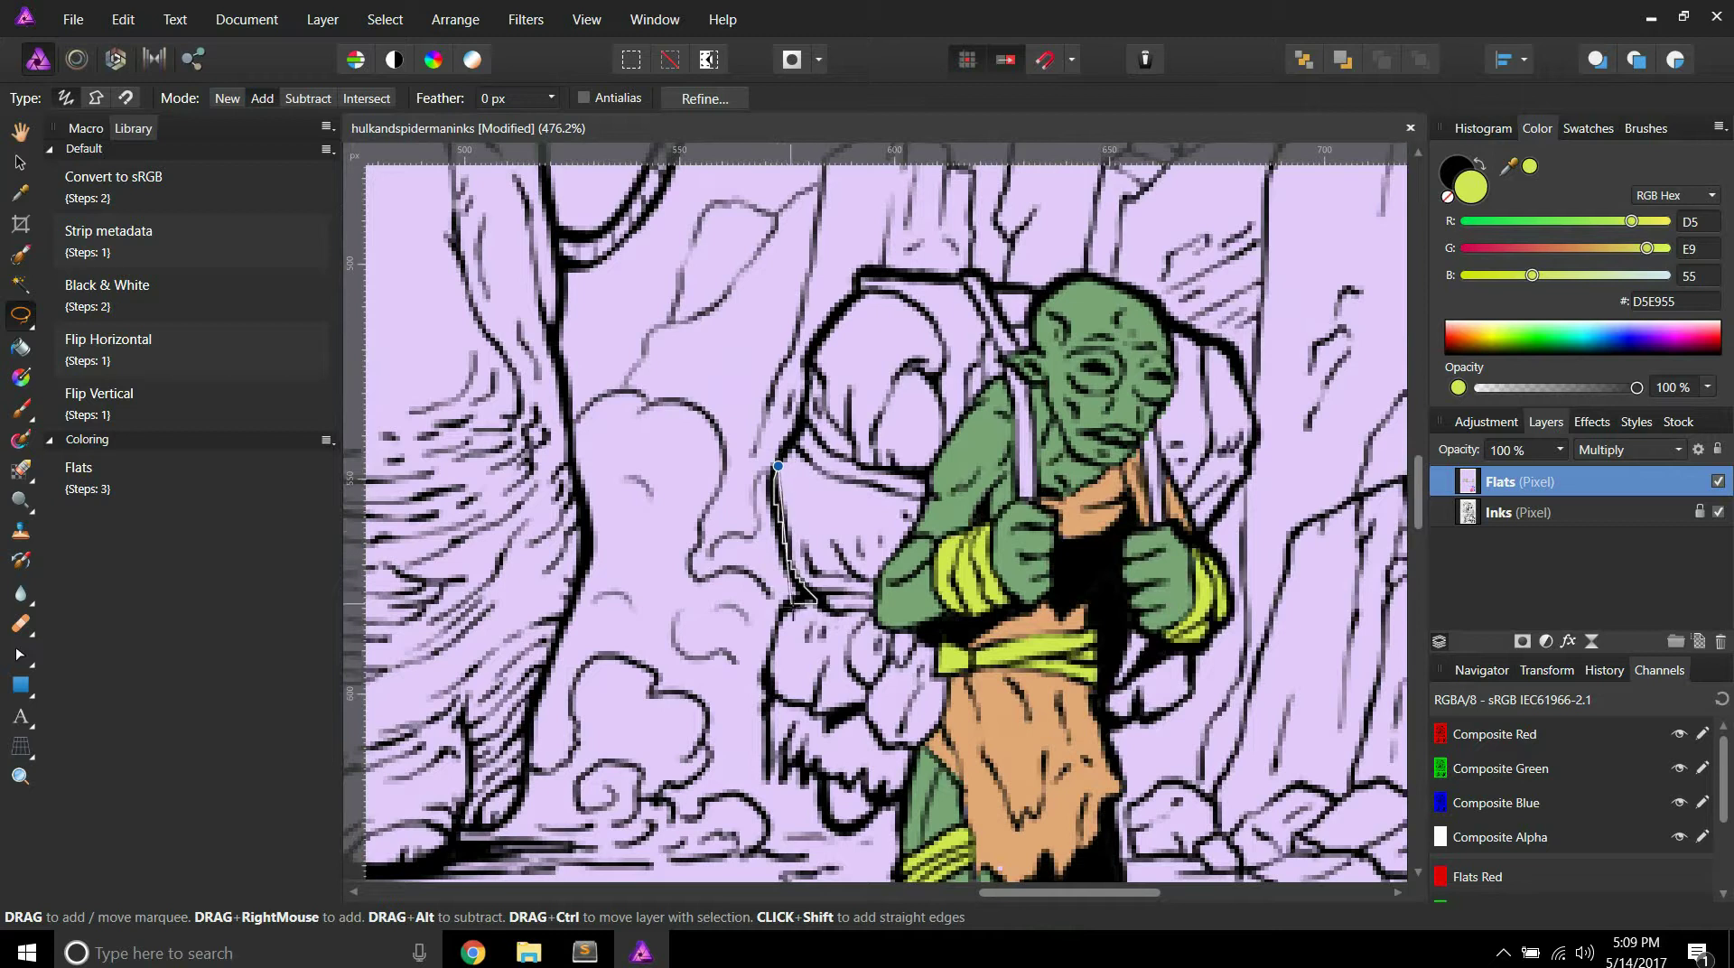
mouse_move(774, 664)
left_mouse_down()
mouse_move(768, 776)
mouse_move(785, 749)
mouse_move(822, 809)
mouse_move(871, 827)
mouse_move(917, 794)
mouse_move(923, 749)
mouse_move(957, 715)
mouse_move(952, 653)
mouse_move(901, 561)
mouse_move(956, 487)
mouse_move(995, 356)
mouse_move(965, 297)
mouse_move(863, 280)
left_mouse_up()
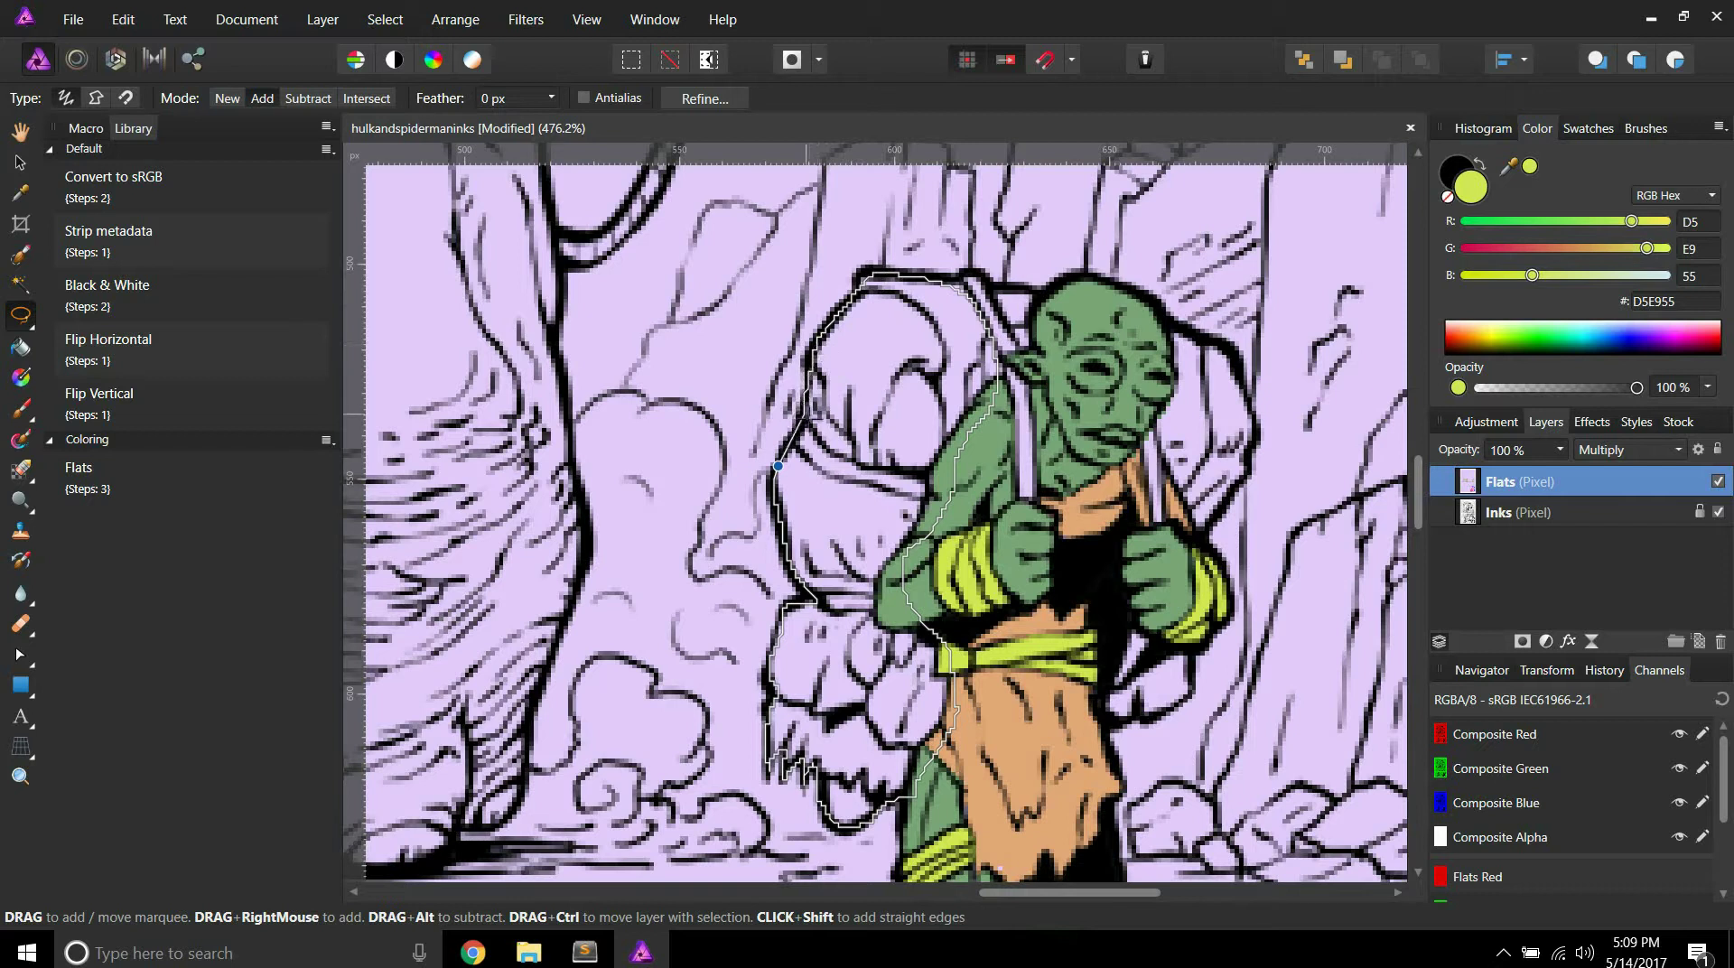
left_click_drag(777, 466, 778, 466)
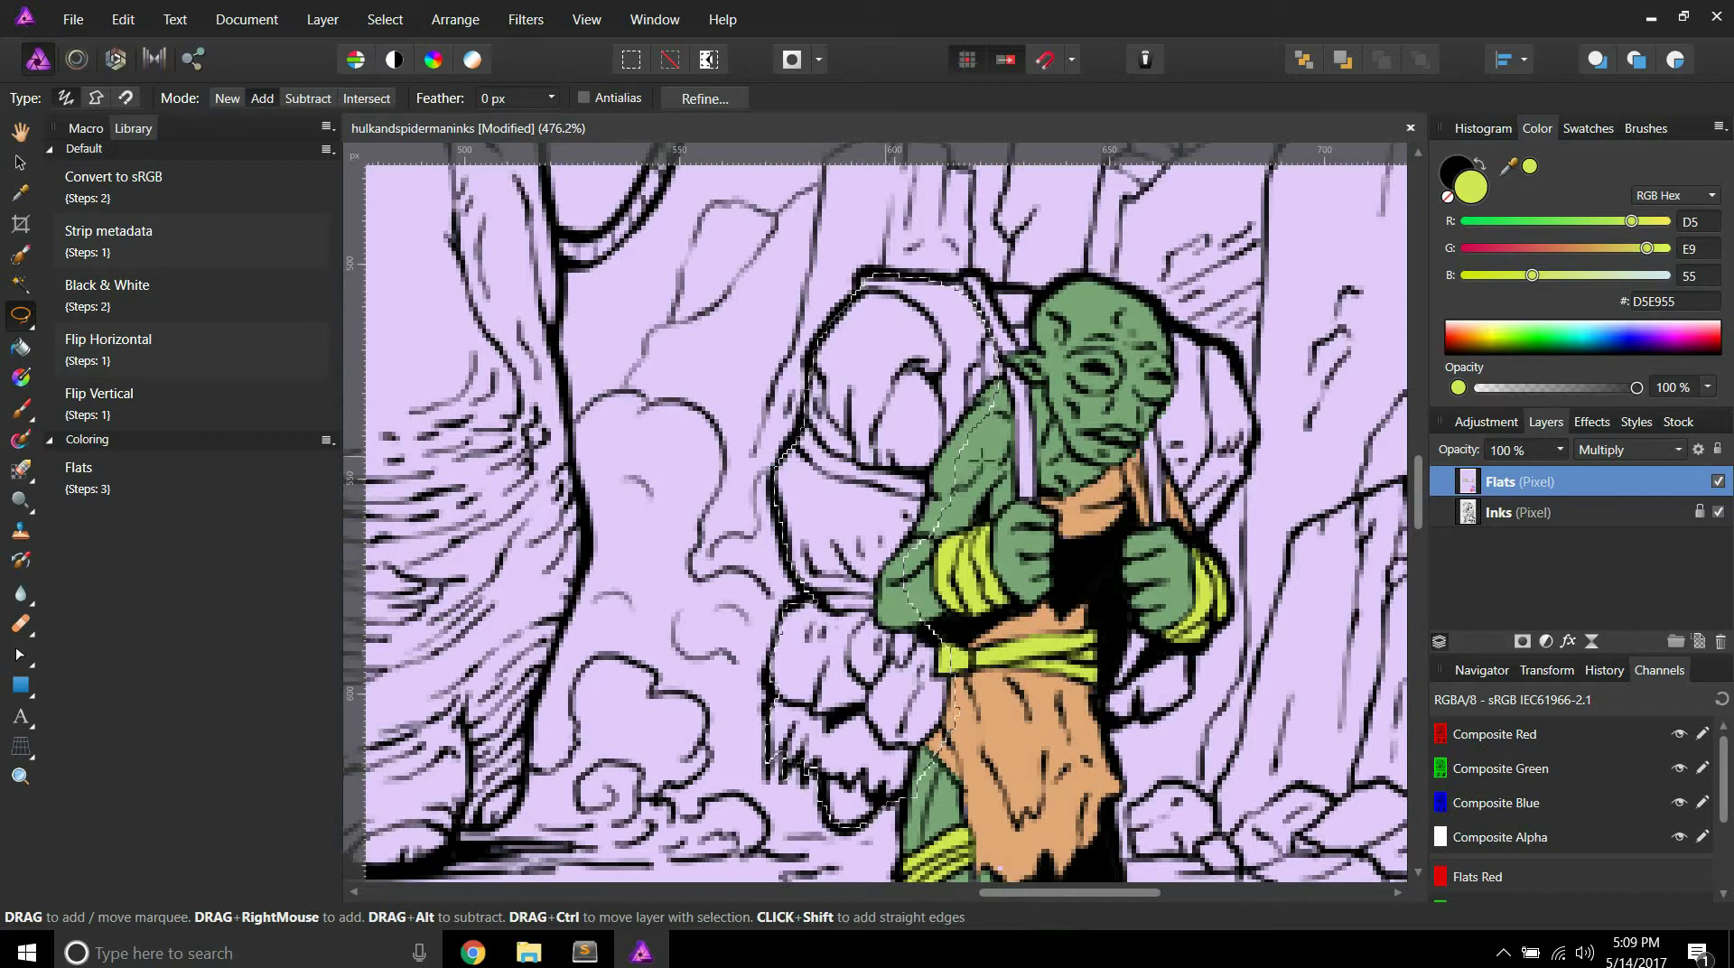
Step: Add the backpack's near shoulder strap and the frame area between the strap and the goblin's head to the selection
scroll(1029, 370, "down", 1)
scroll(1029, 370, "up", 2)
scroll(1030, 370, "down", 5)
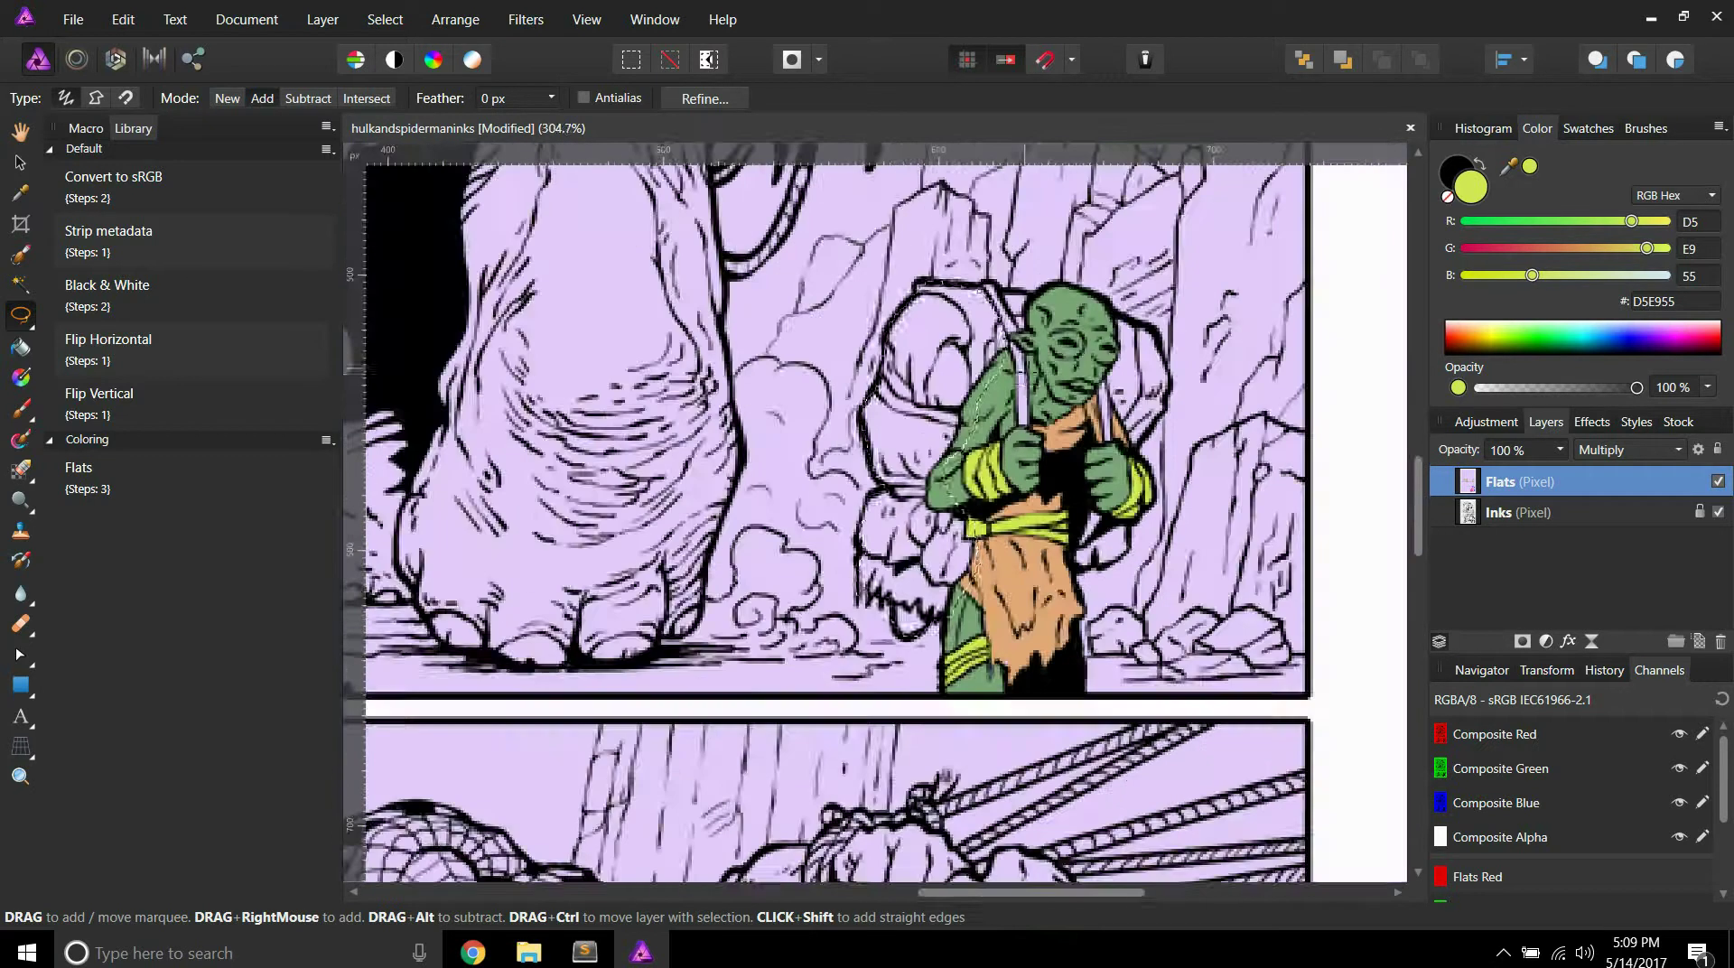
scroll(991, 334, "up", 6)
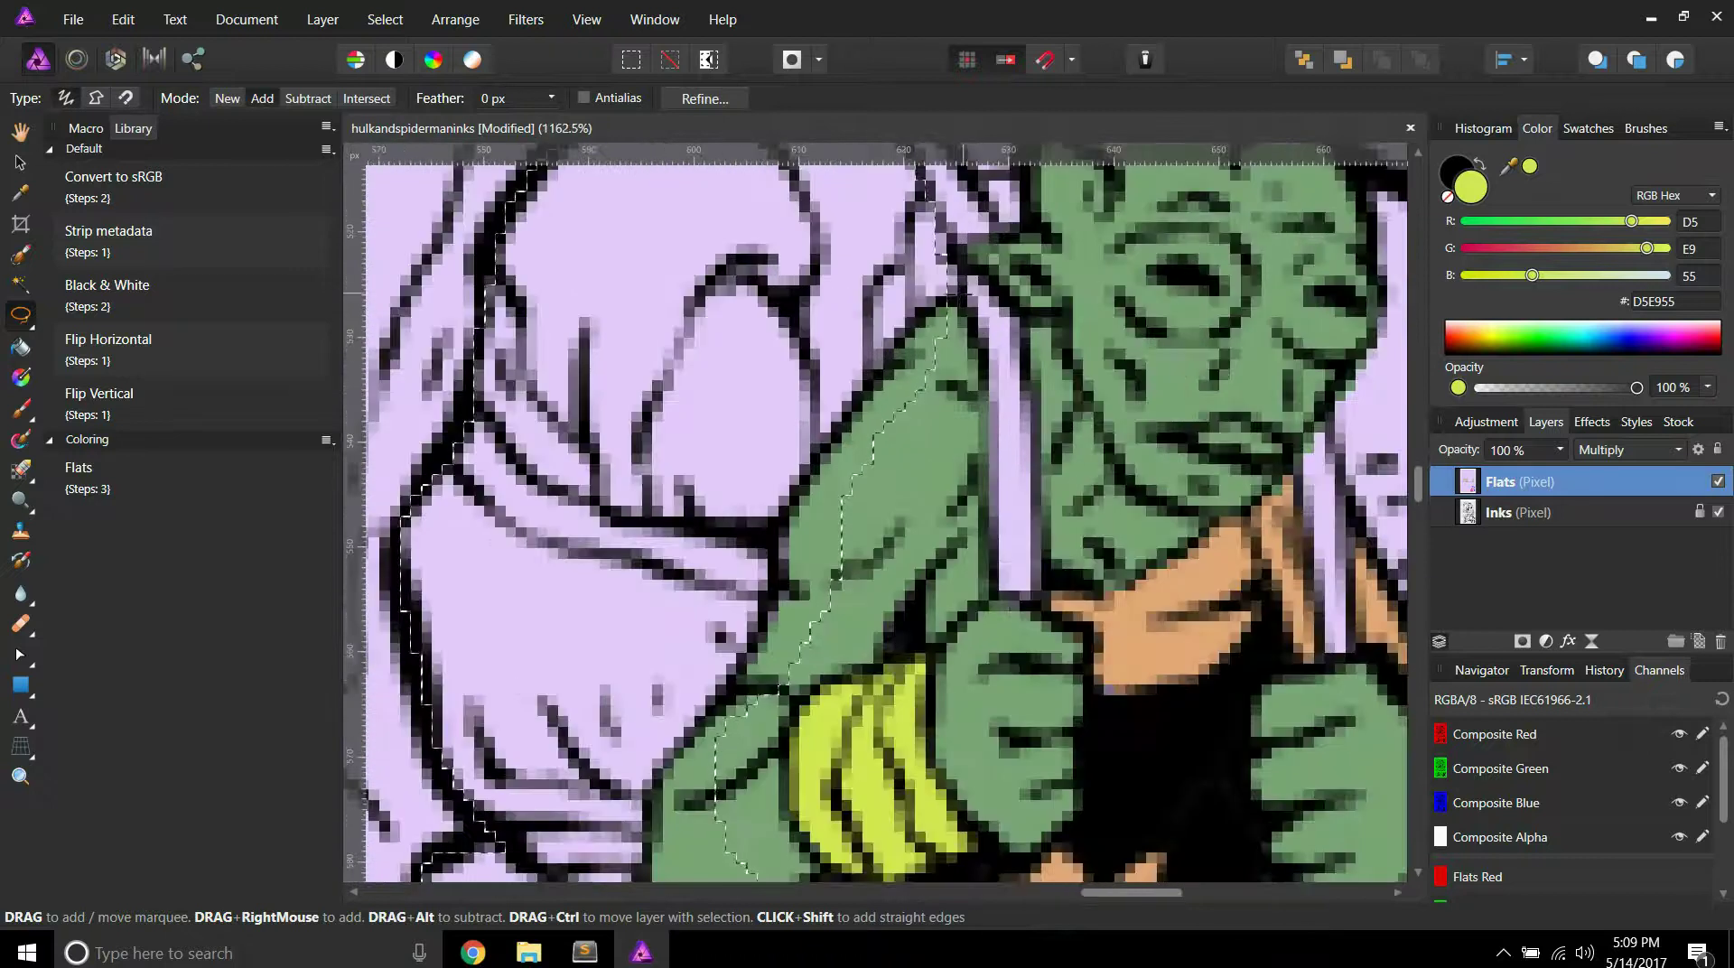
mouse_move(955, 295)
left_mouse_down()
mouse_move(983, 375)
mouse_move(998, 594)
mouse_move(1027, 605)
mouse_move(1046, 533)
mouse_move(1038, 325)
mouse_move(993, 271)
mouse_move(959, 264)
left_mouse_up()
scroll(1015, 221, "up", 3)
scroll(1015, 221, "down", 5)
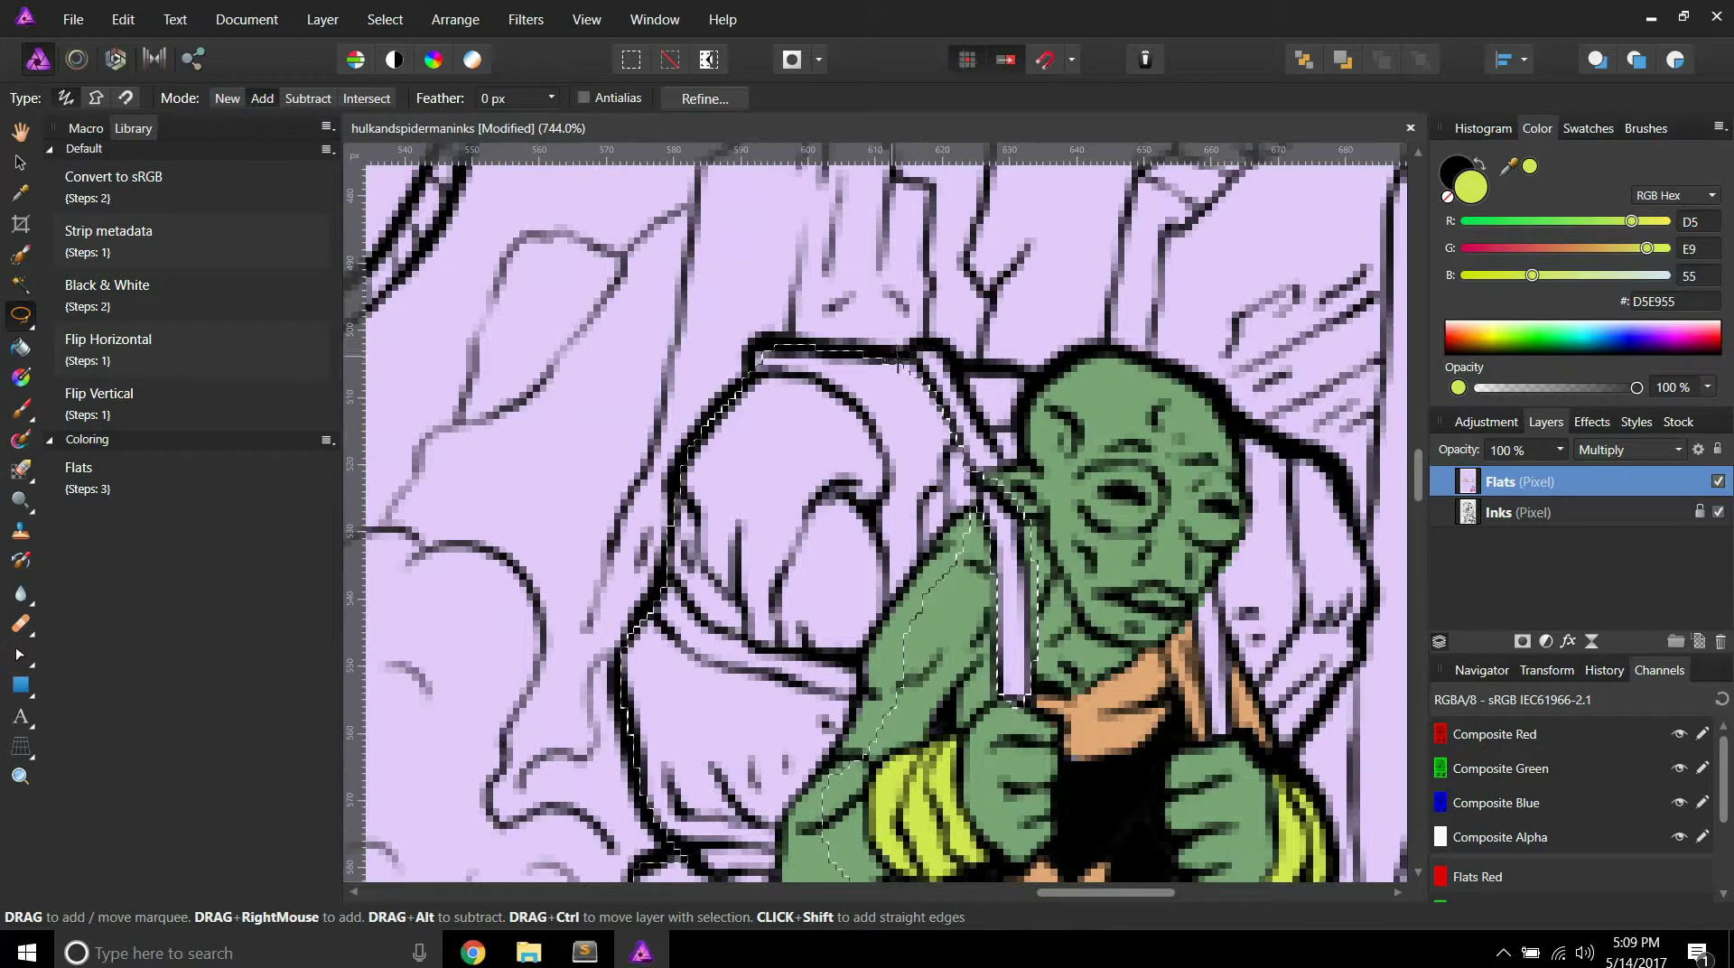
mouse_move(889, 357)
left_mouse_down()
mouse_move(1034, 377)
mouse_move(1031, 461)
mouse_move(950, 476)
left_mouse_up()
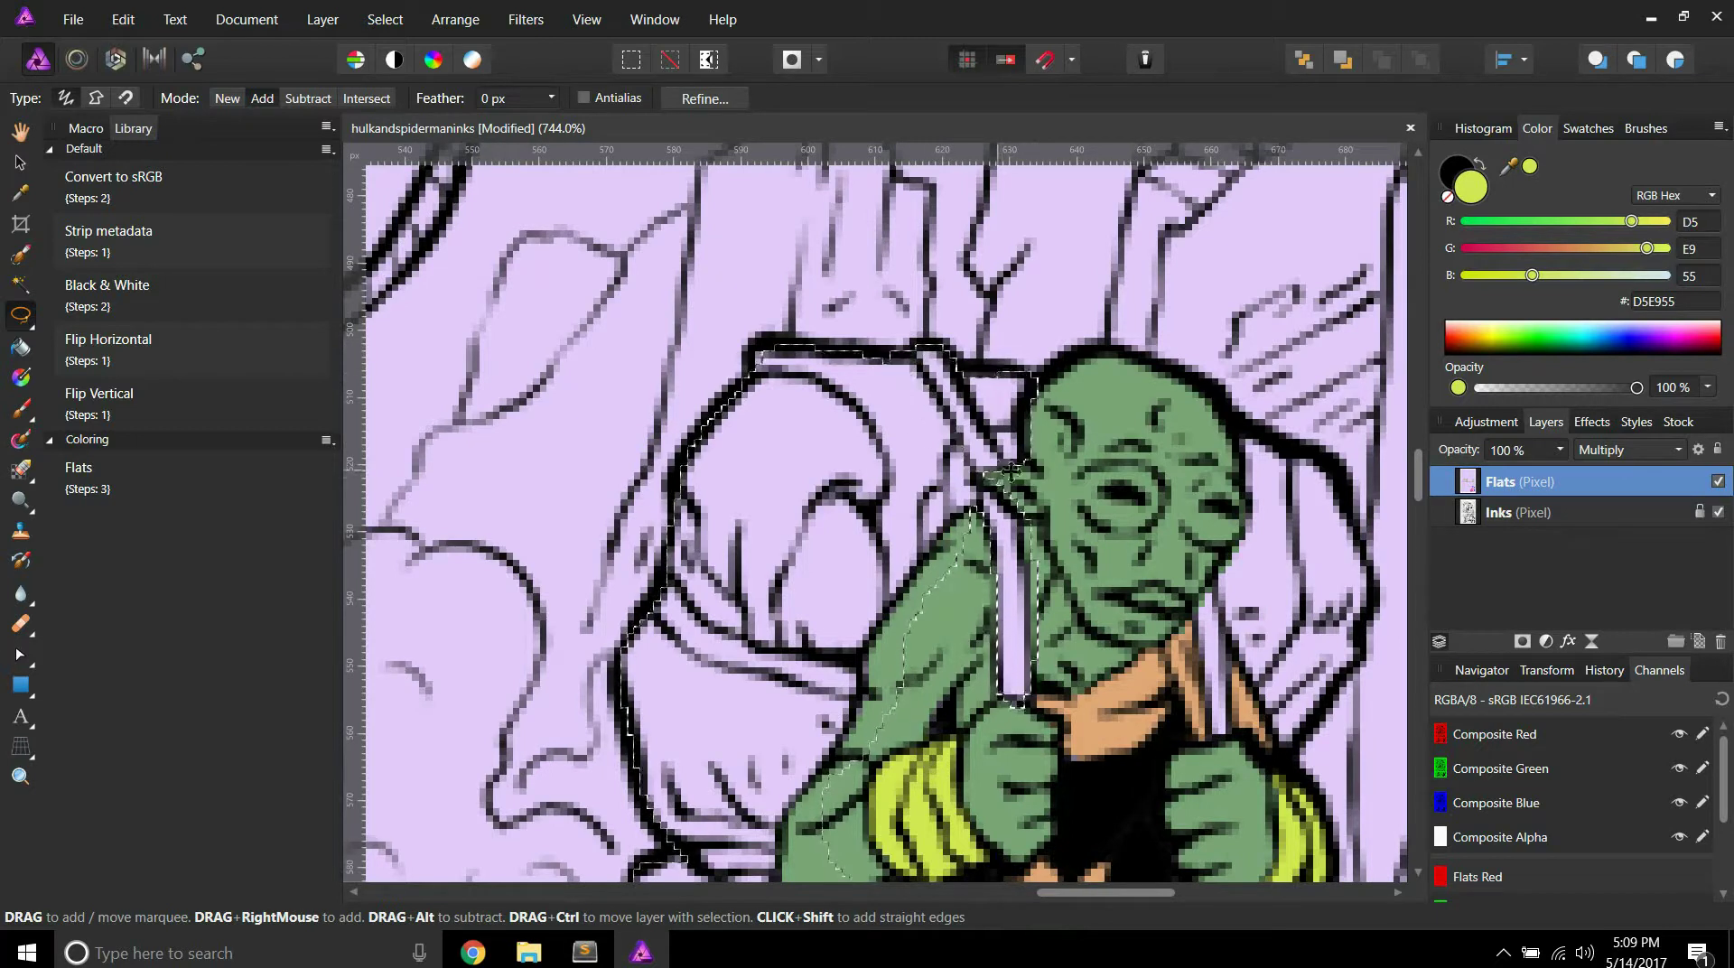
Step: Add the second shoulder strap and the backpack section on the far side of the goblin's head to the selection
scroll(951, 476, "down", 3)
scroll(950, 476, "up", 4)
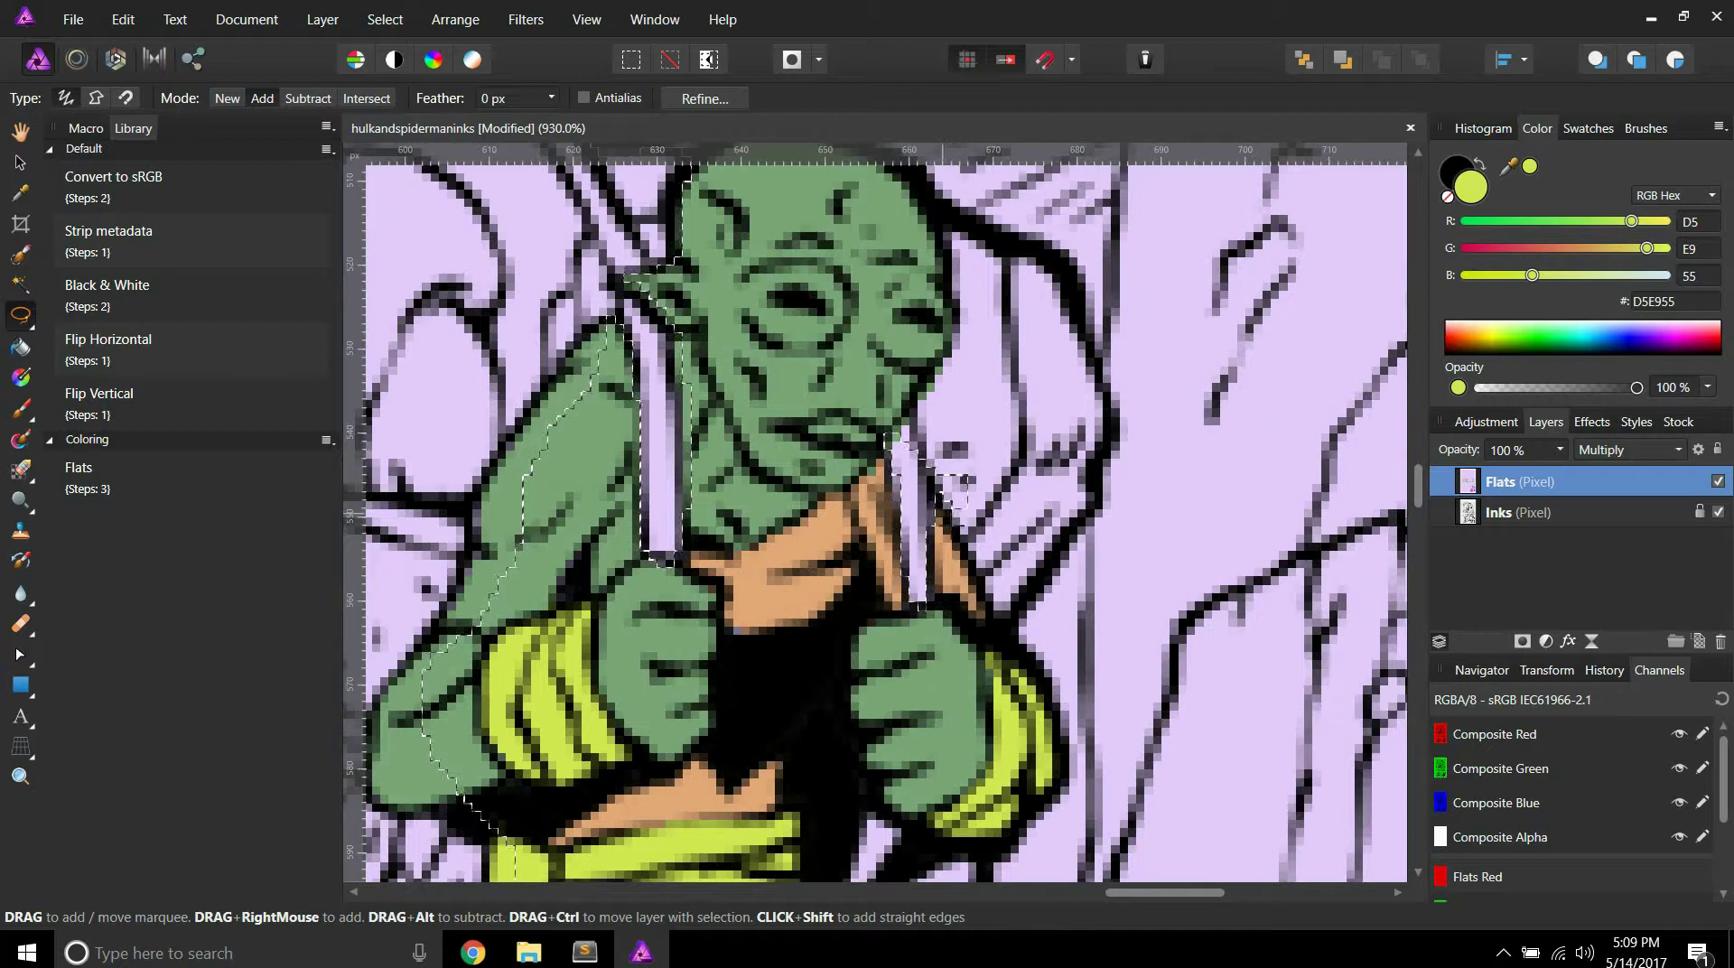
mouse_move(1094, 501)
left_mouse_down()
mouse_move(1113, 413)
mouse_move(1061, 270)
mouse_move(1021, 231)
mouse_move(916, 224)
left_mouse_up()
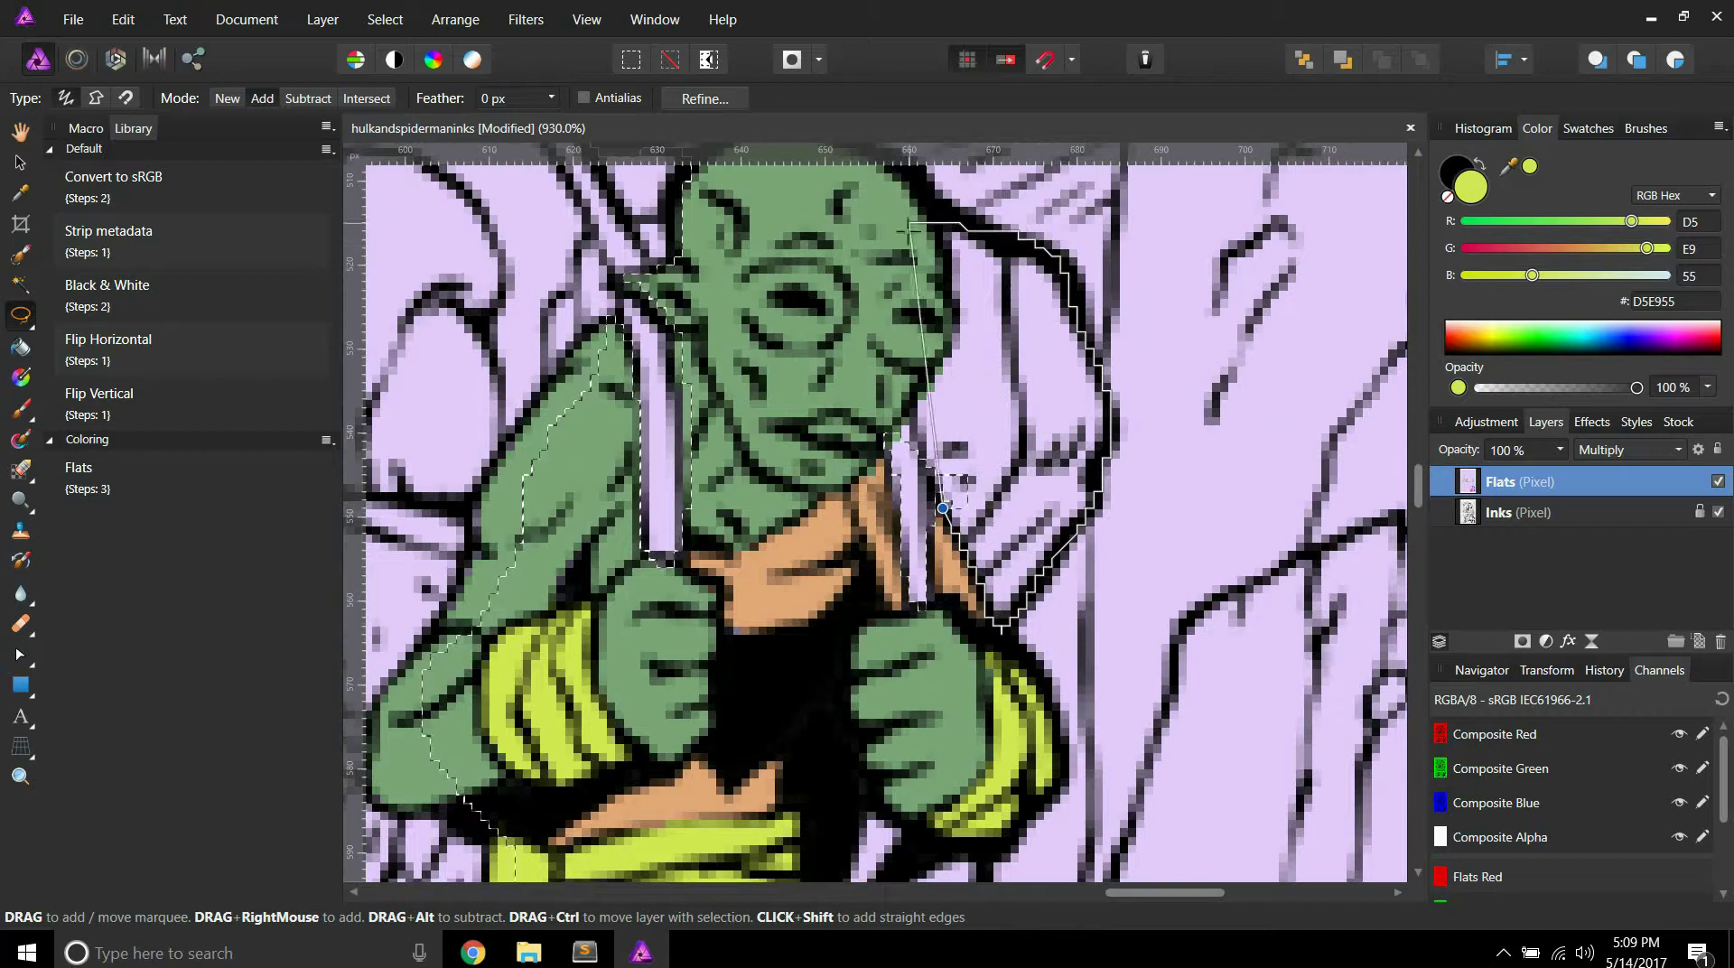
scroll(916, 235, "down", 3)
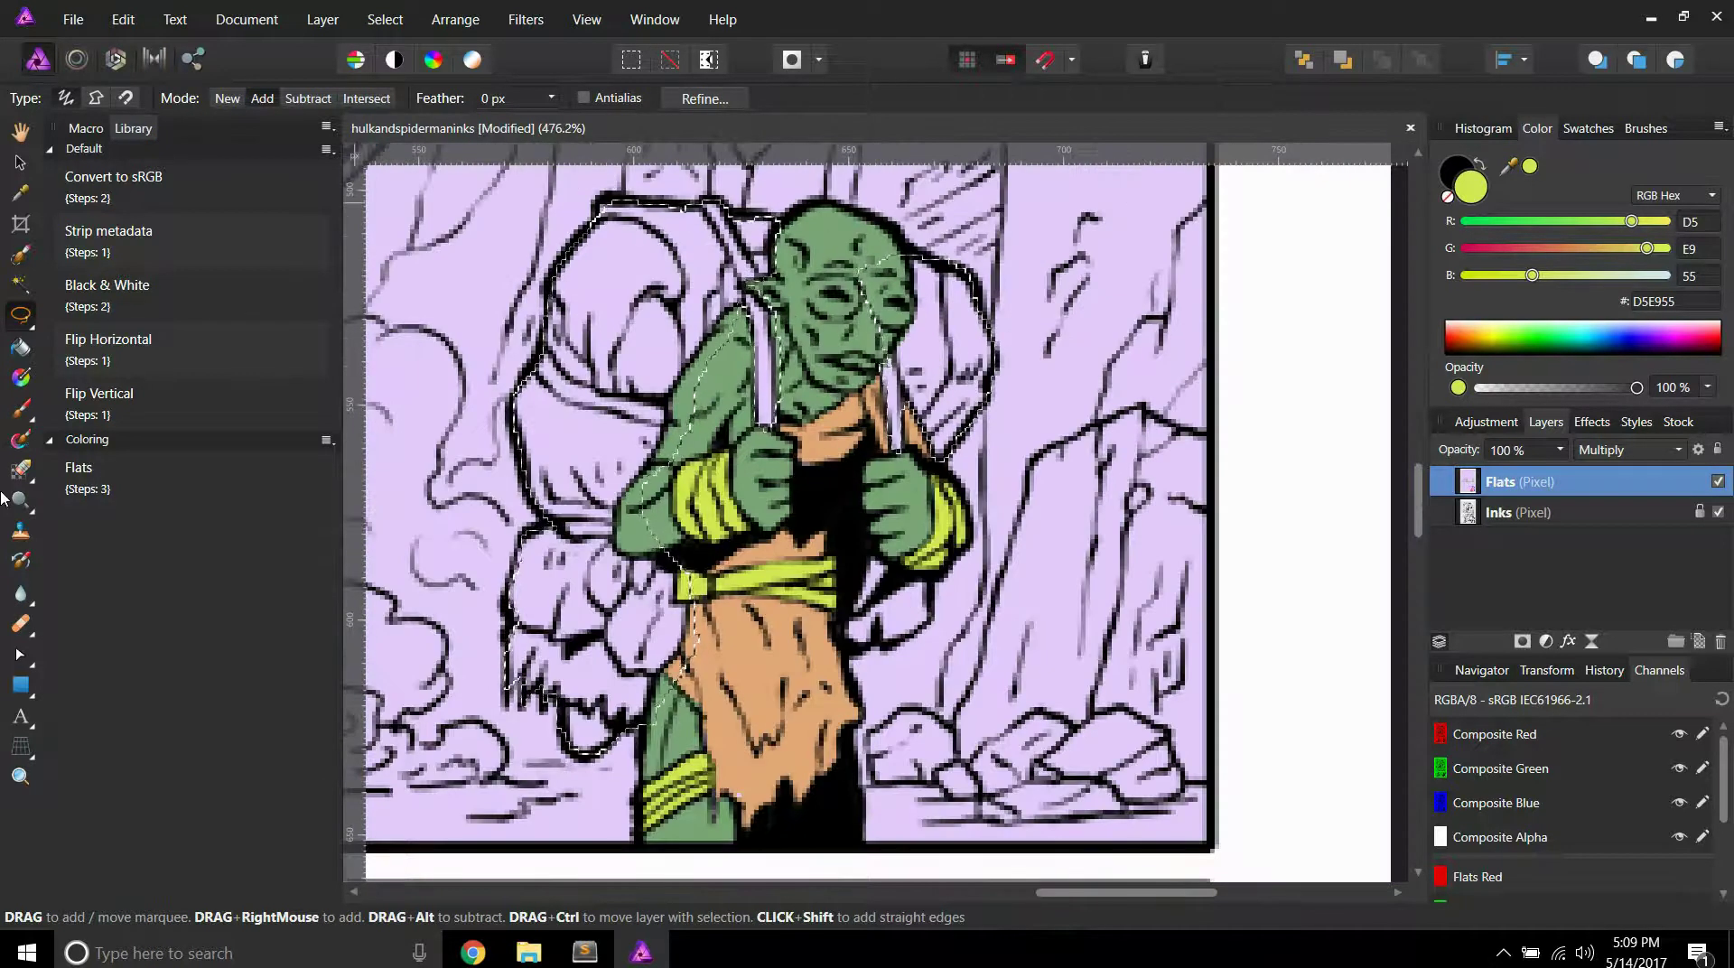
Step: Set the fill colour to red #D53655 and flood fill the selected backpack, straps and hanging bundles with it
left_click(22, 347)
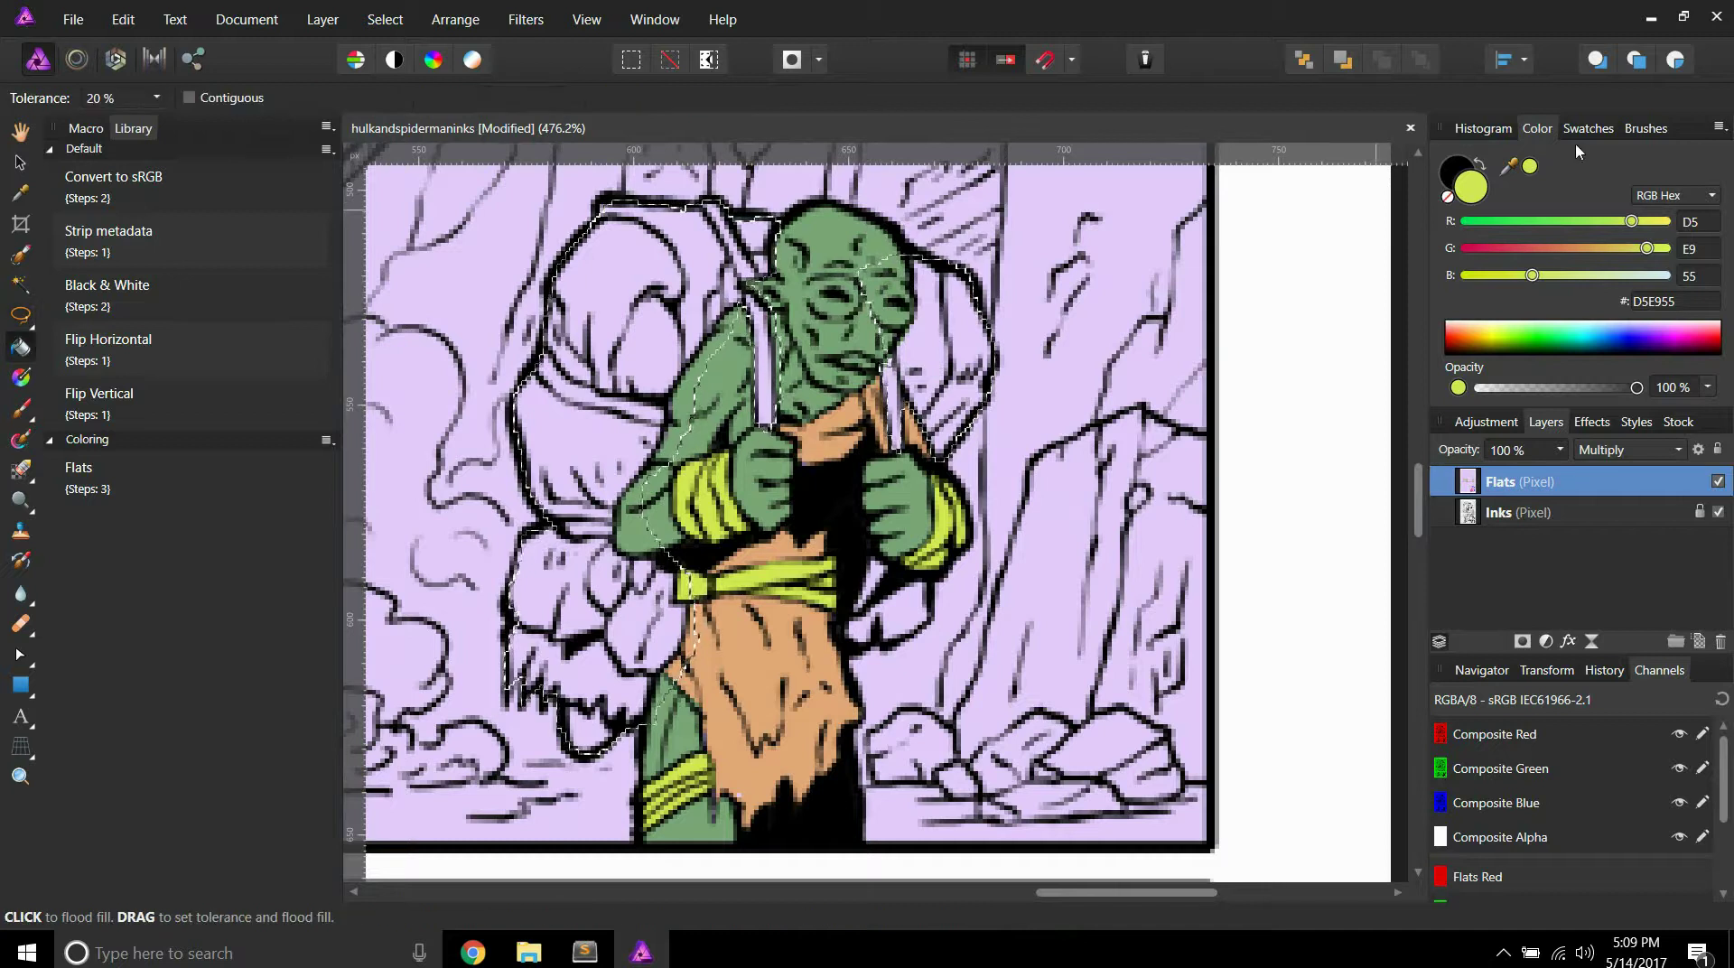
left_click(1508, 249)
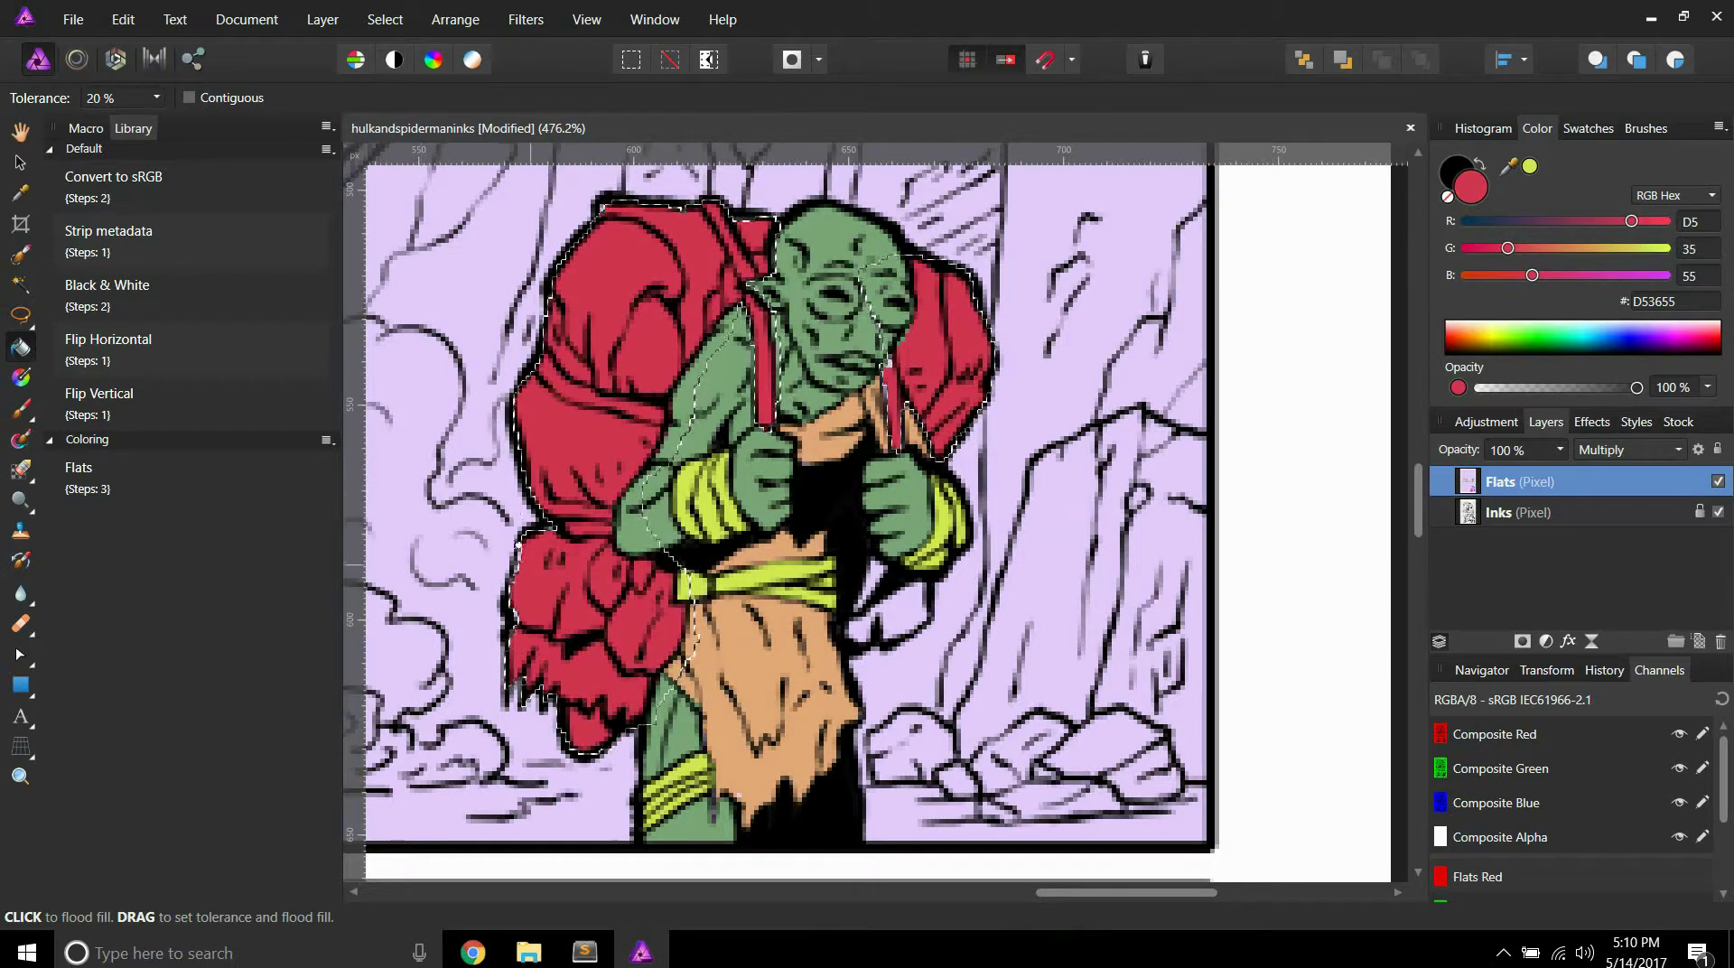
Step: Undo the red fill and add the missed outer edge of the hanging bundle to the backpack selection
scroll(478, 589, "up", 5)
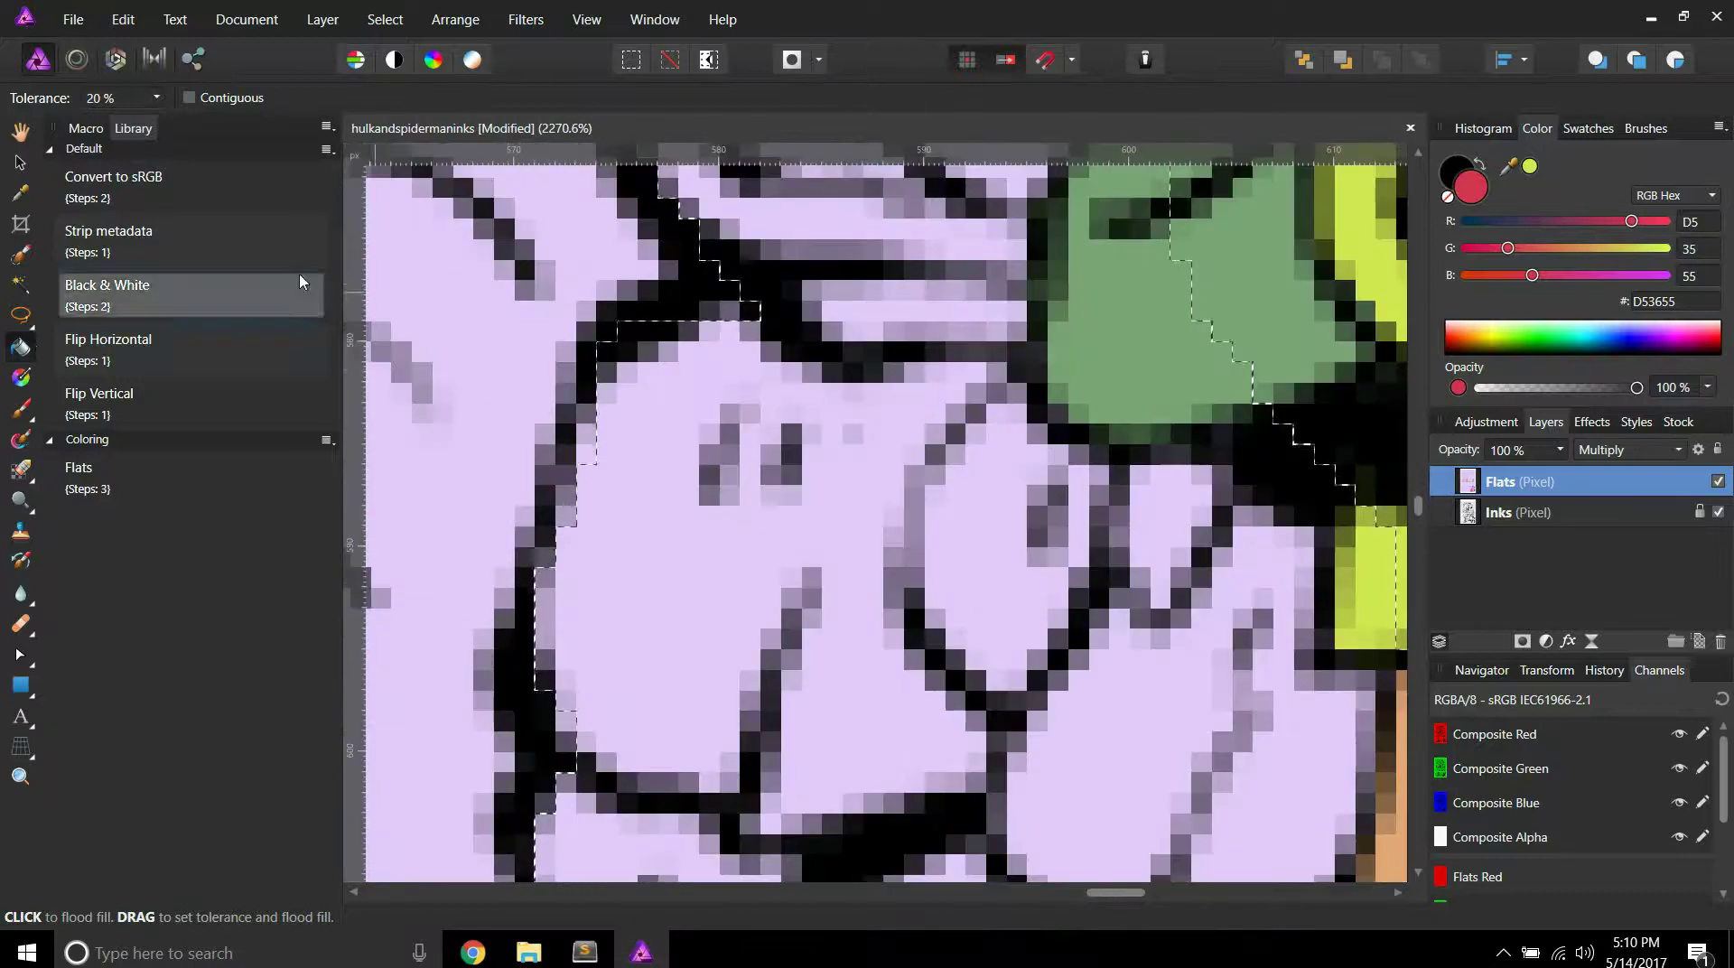
key("l")
left_click_drag(590, 397, 568, 447)
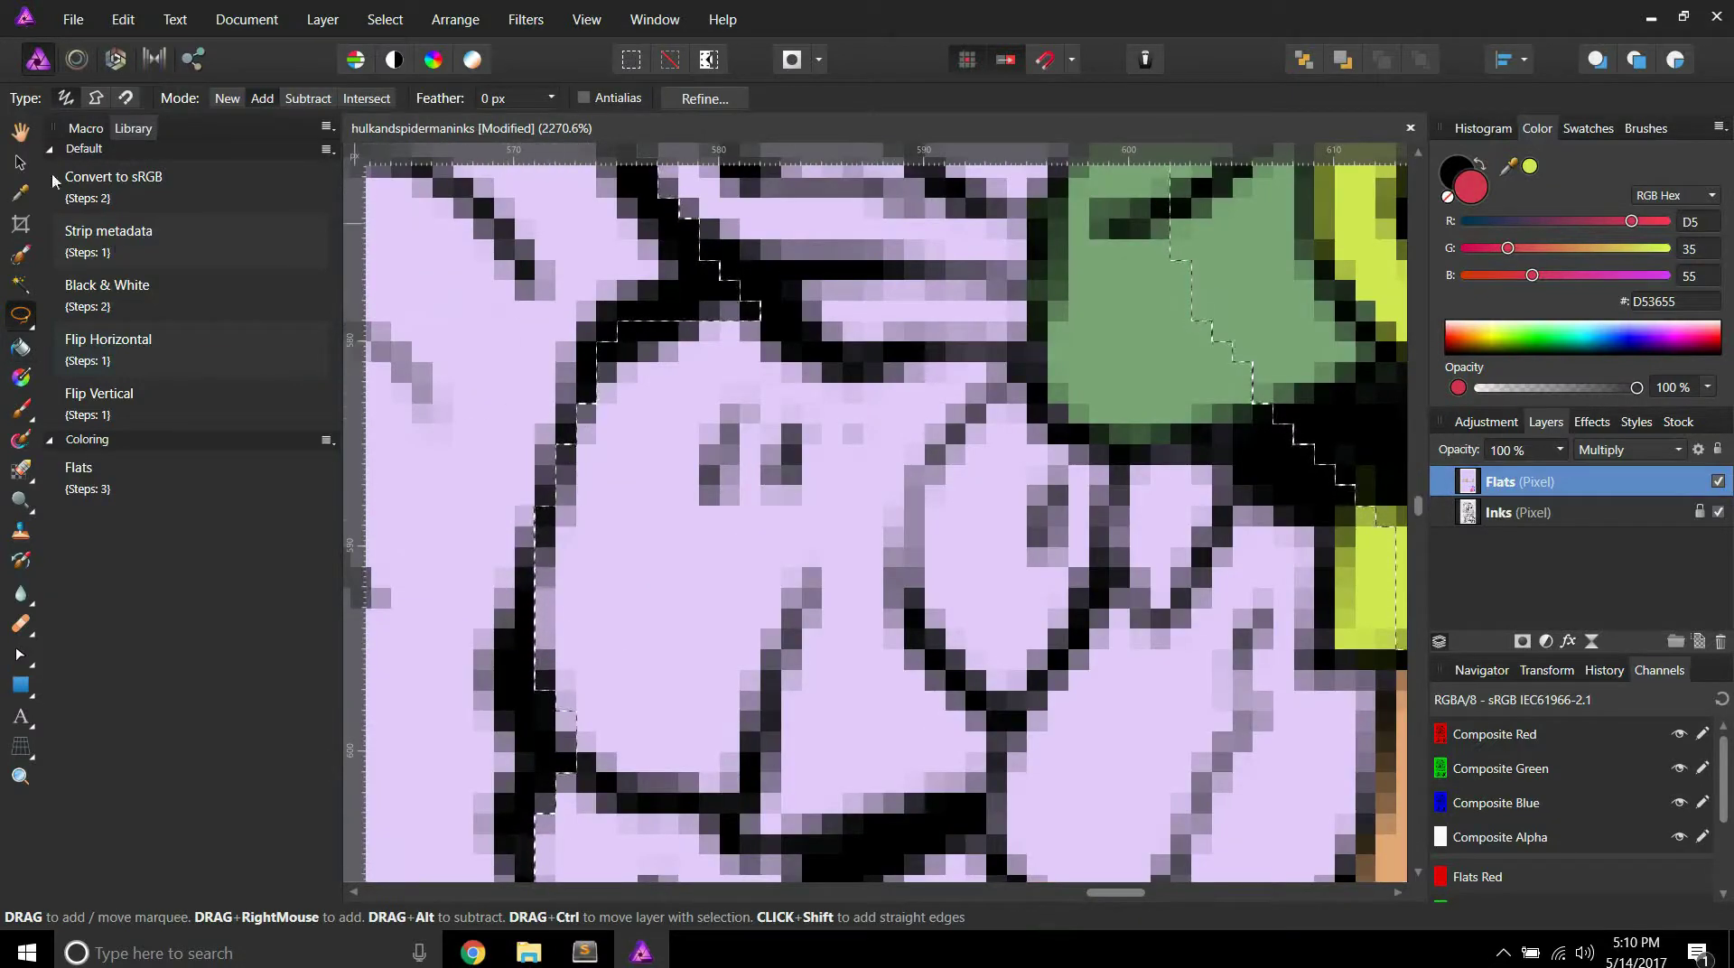
Step: Flood fill the corrected backpack selection with red #D53655 and clear the selection
key("ctrl+minus")
key("ctrl+minus")
key("ctrl+minus")
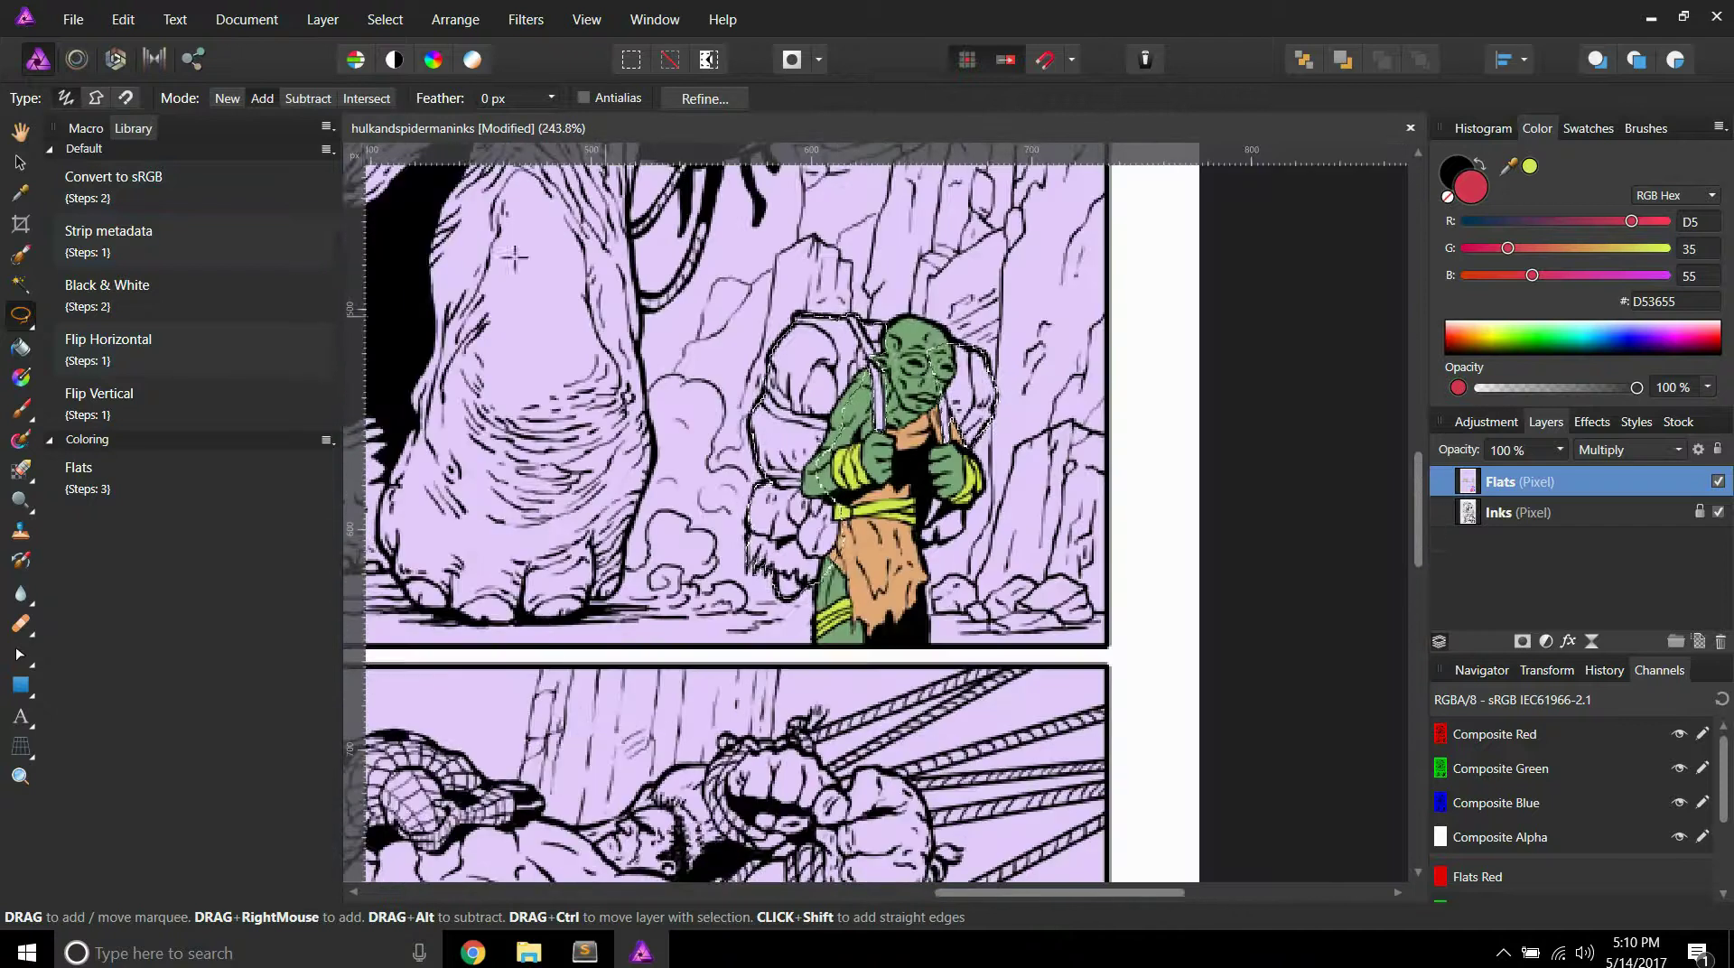
key("g")
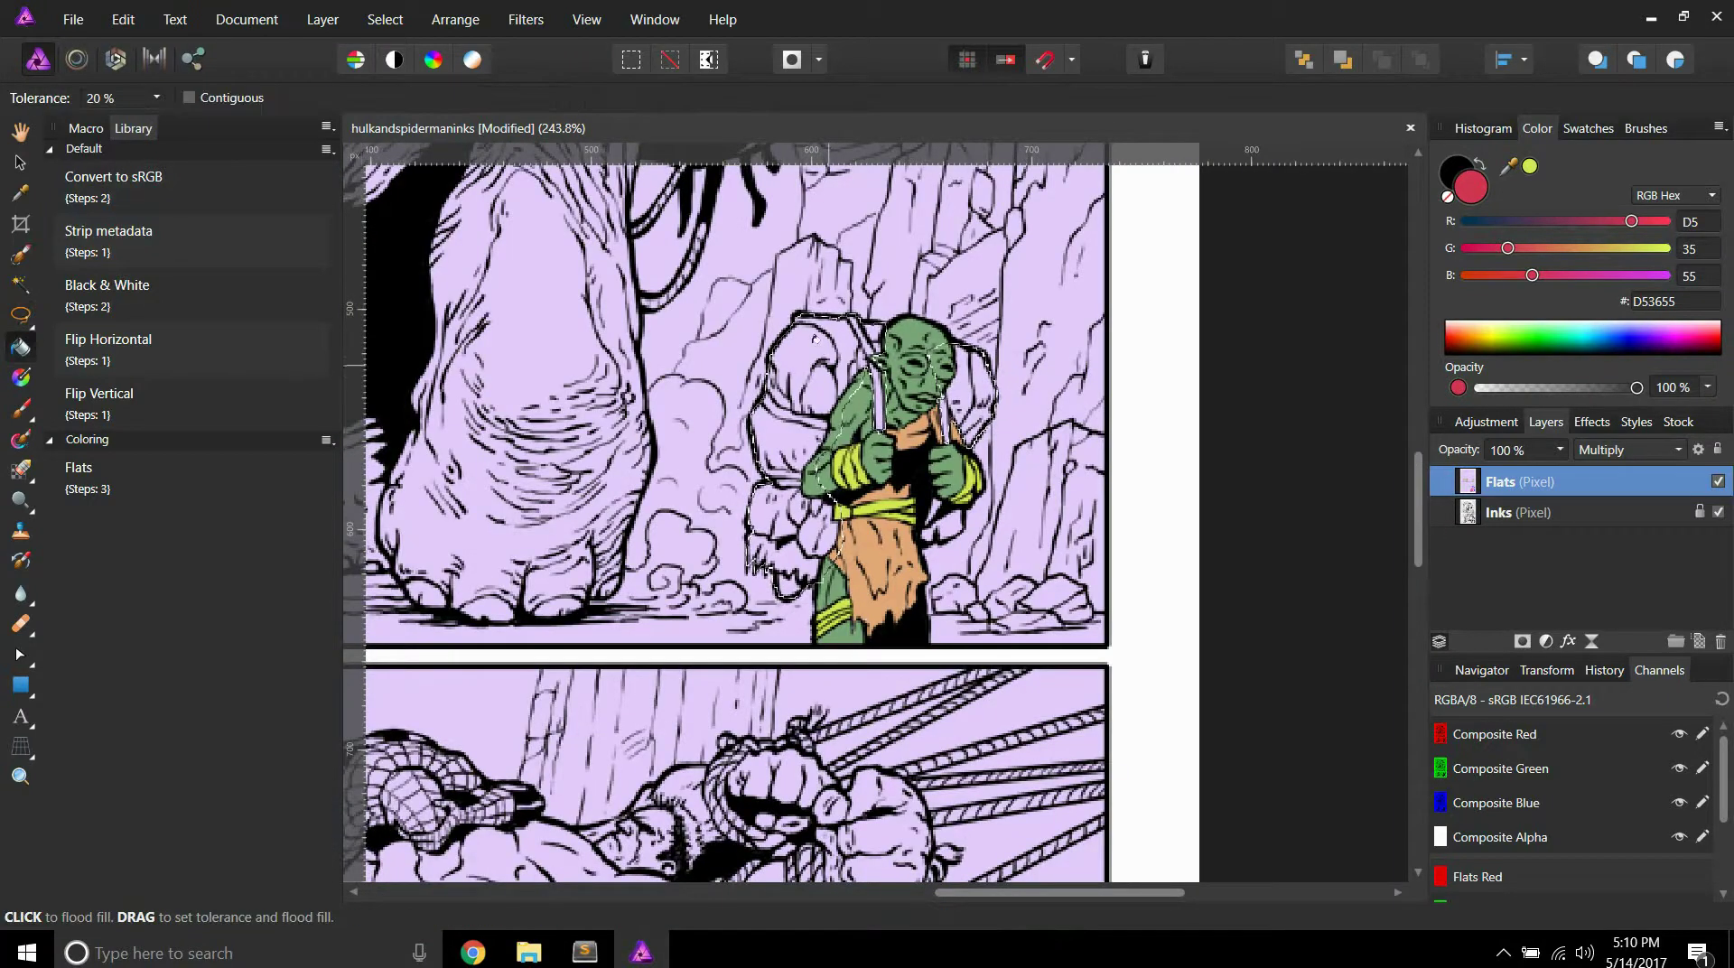
left_click(815, 336)
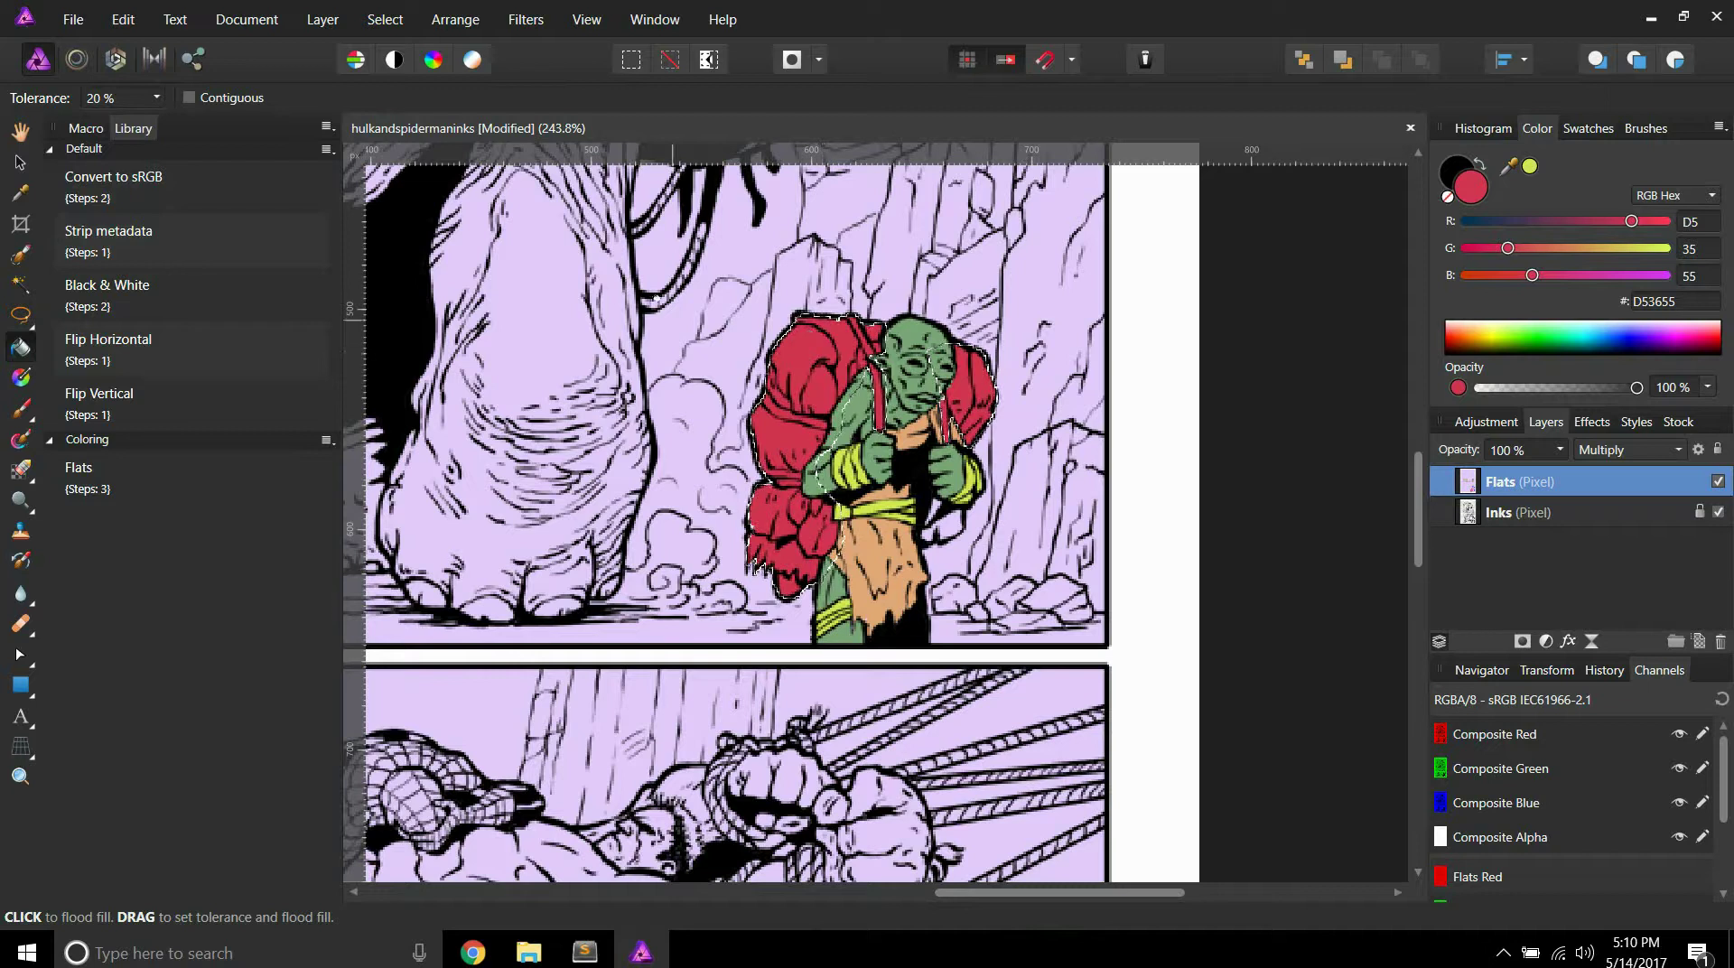
left_click(669, 60)
Step: Undo the deselection and fill, and add the missed upper end of the far shoulder strap beside the chin to the selection
scroll(977, 394, "up", 3)
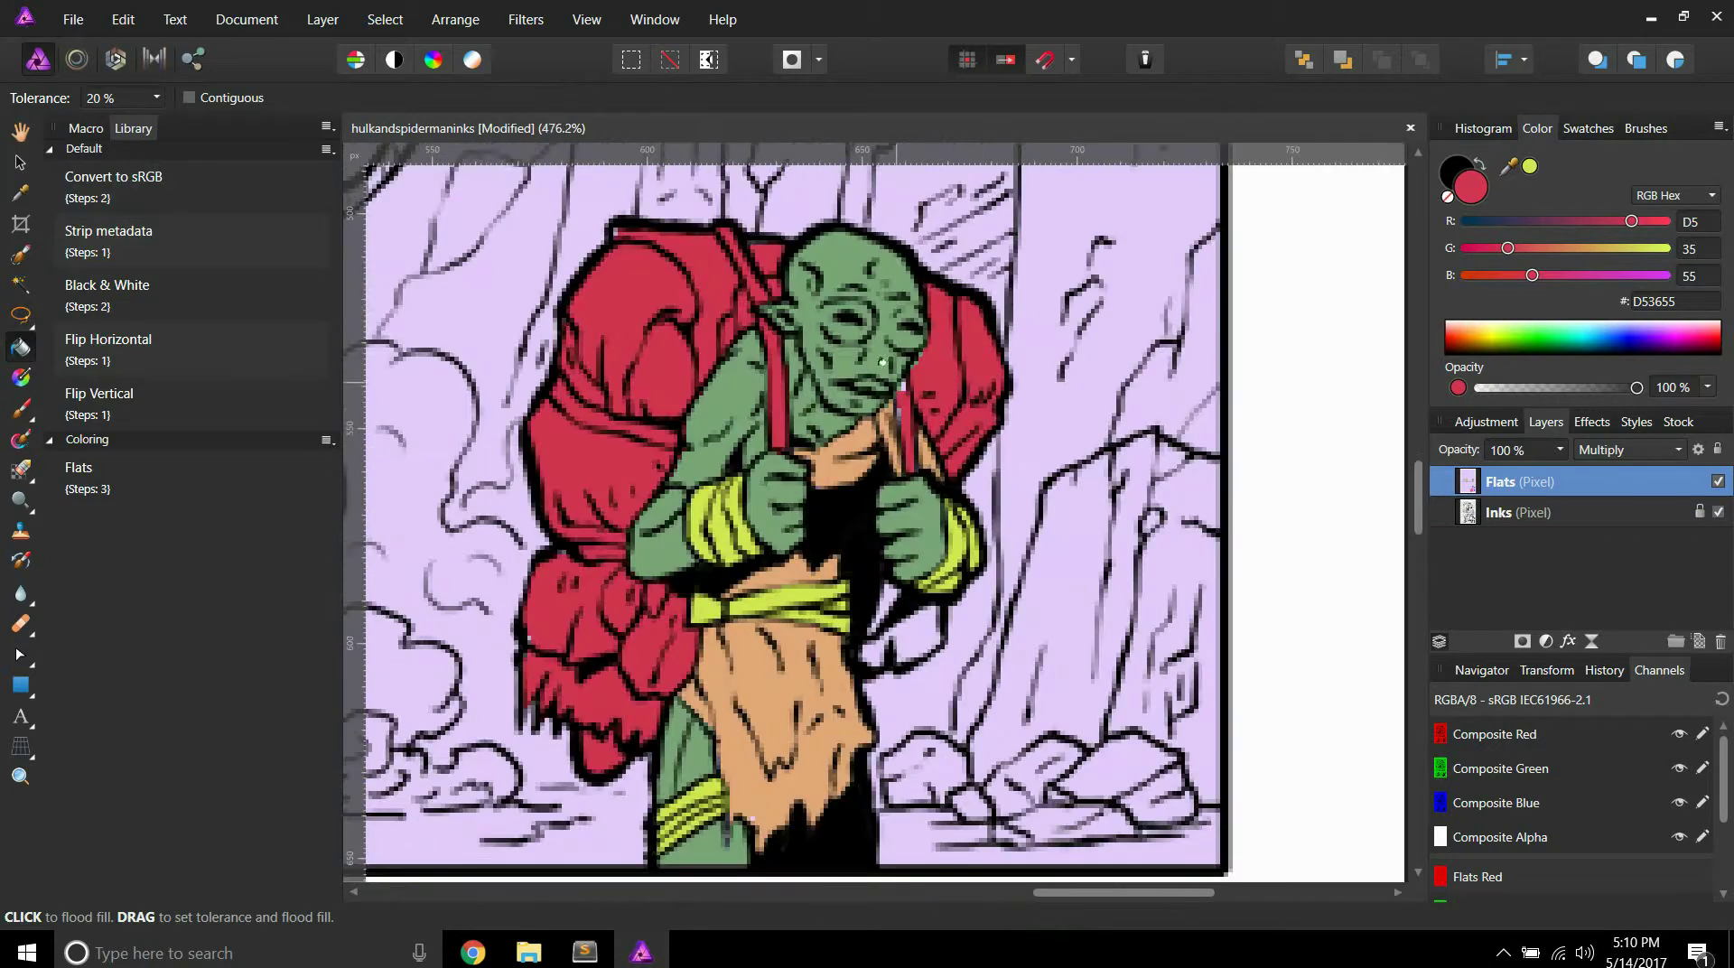
scroll(883, 361, "up", 5)
left_click(889, 362)
key("Delete")
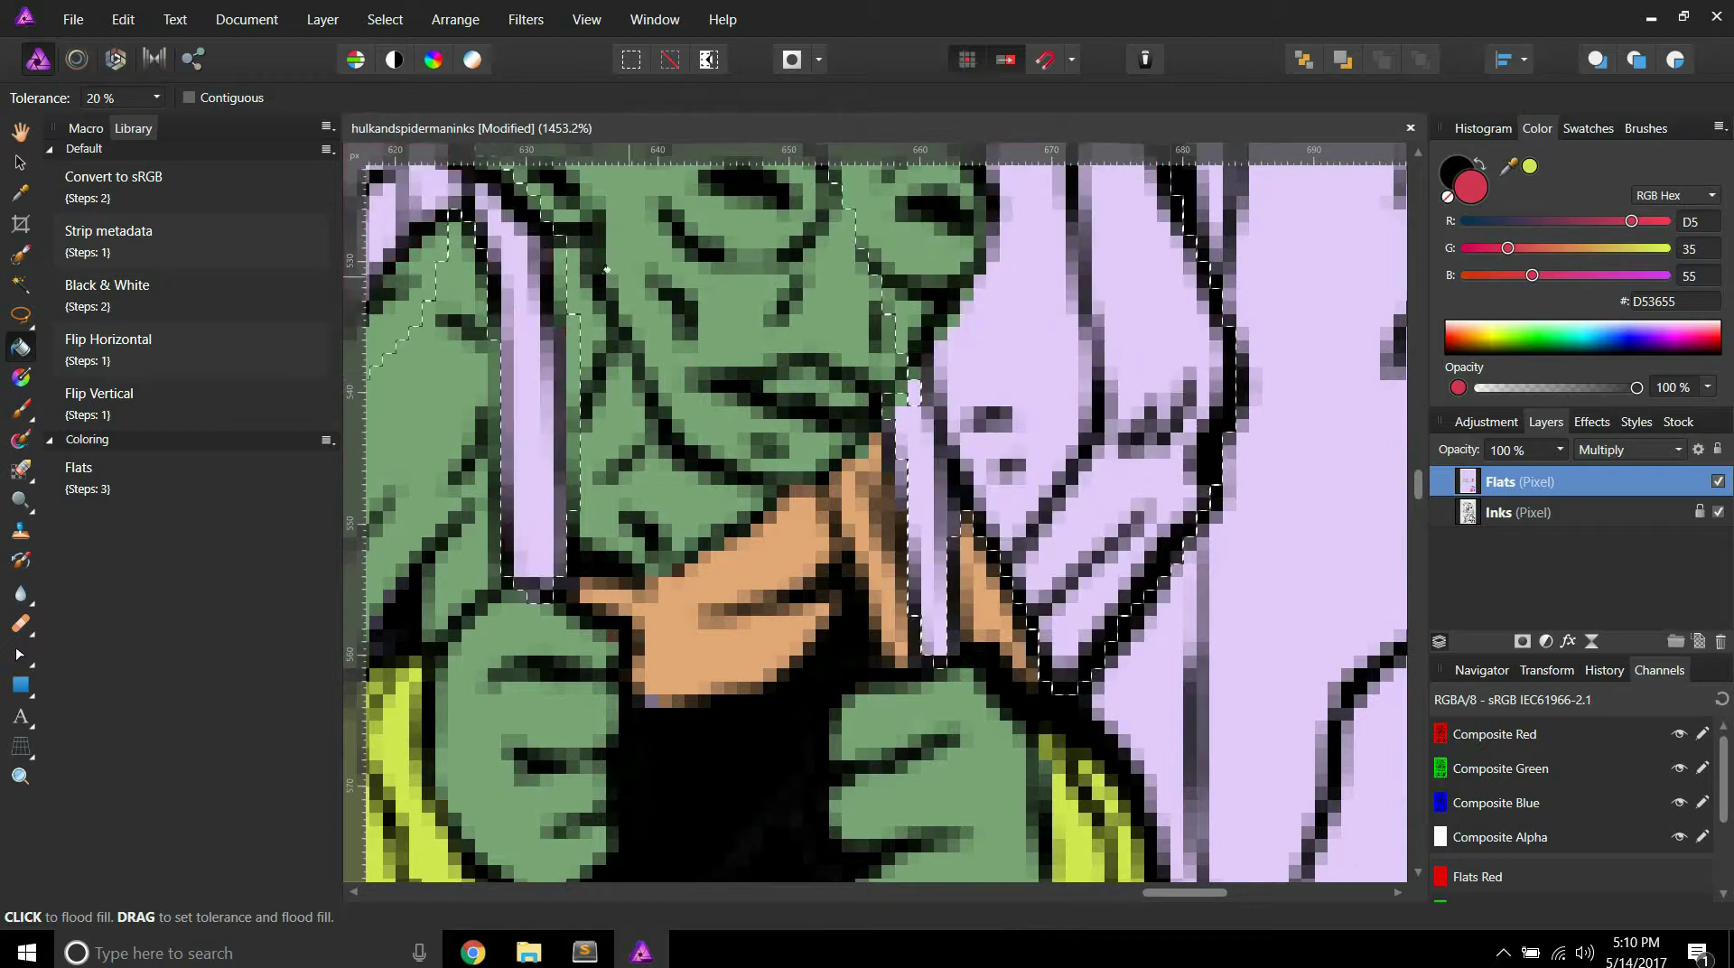
left_click(19, 314)
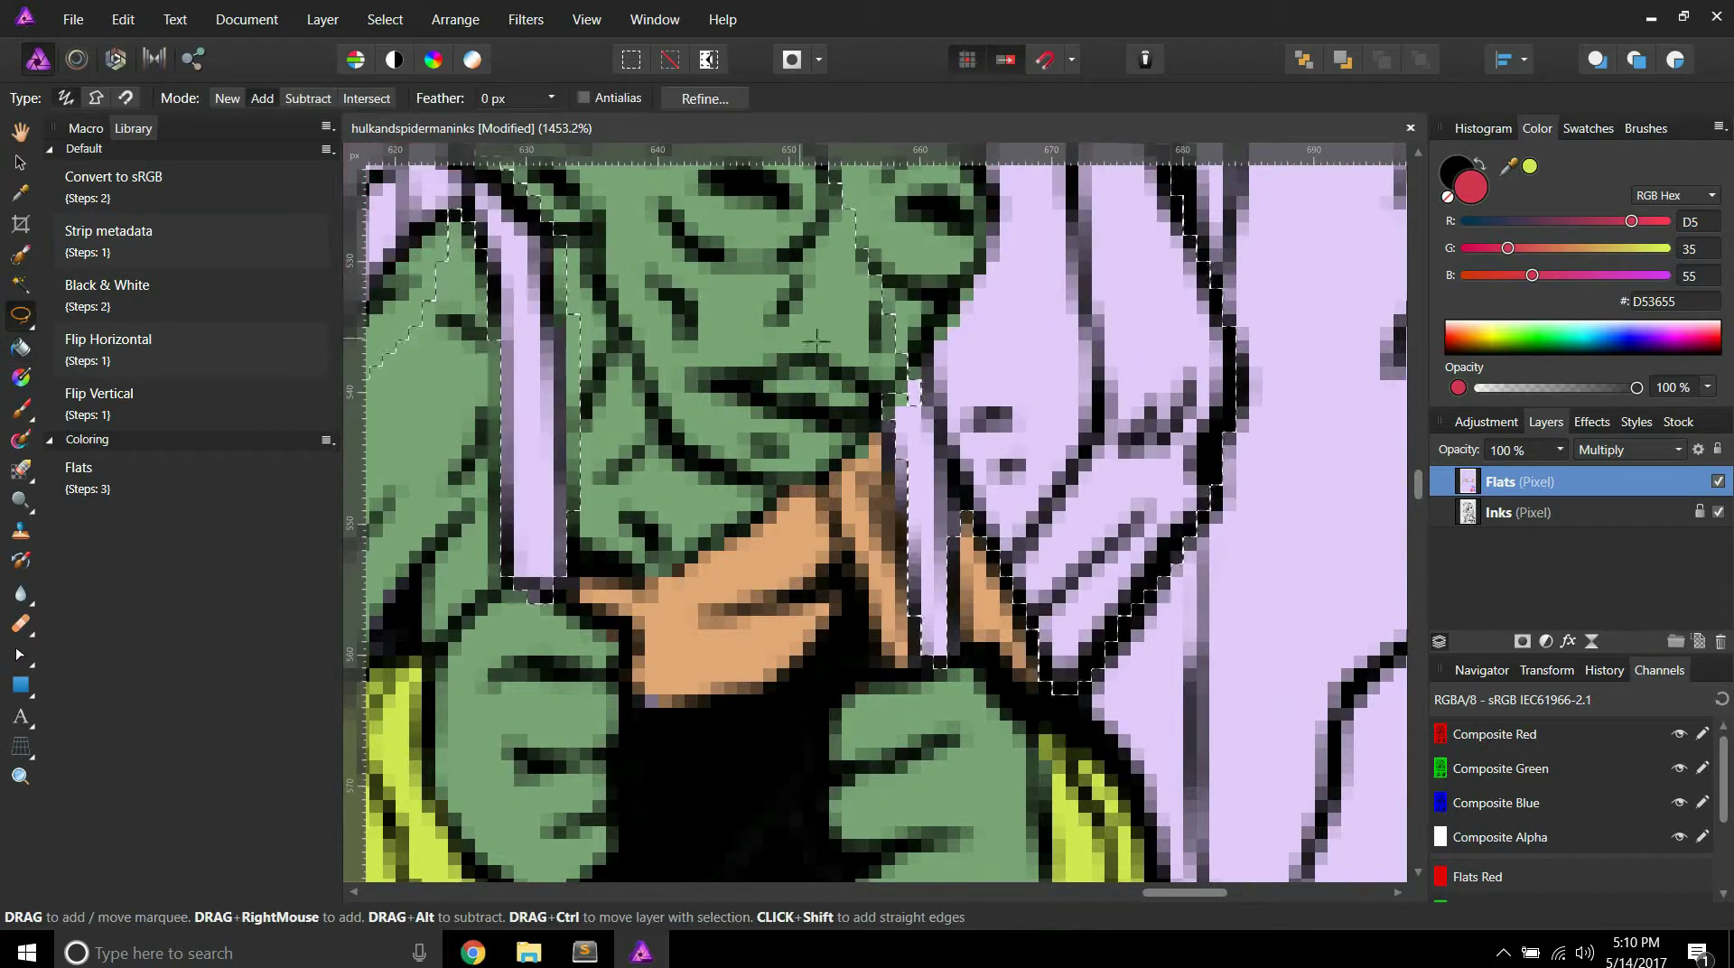
mouse_move(906, 379)
left_mouse_down()
mouse_move(893, 447)
mouse_move(914, 514)
left_mouse_up()
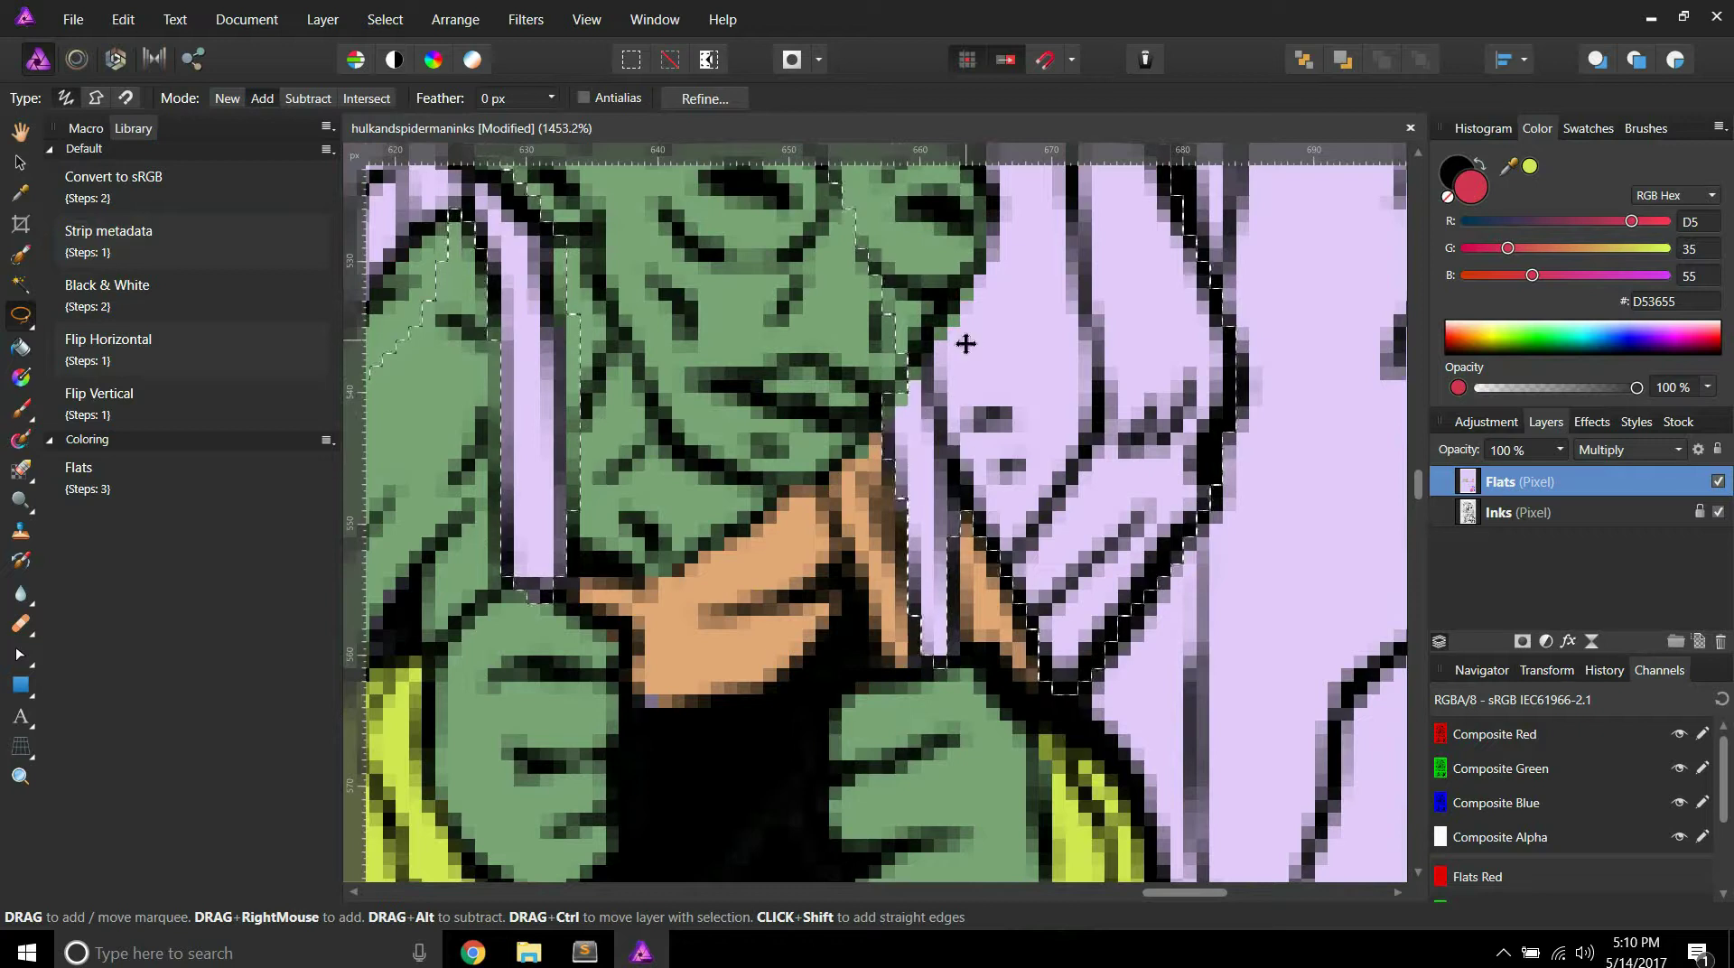
Step: Refill the backpack, both straps and the bundles with red #D53655 and deselect the area
left_click(20, 346)
scroll(867, 280, "down", 3)
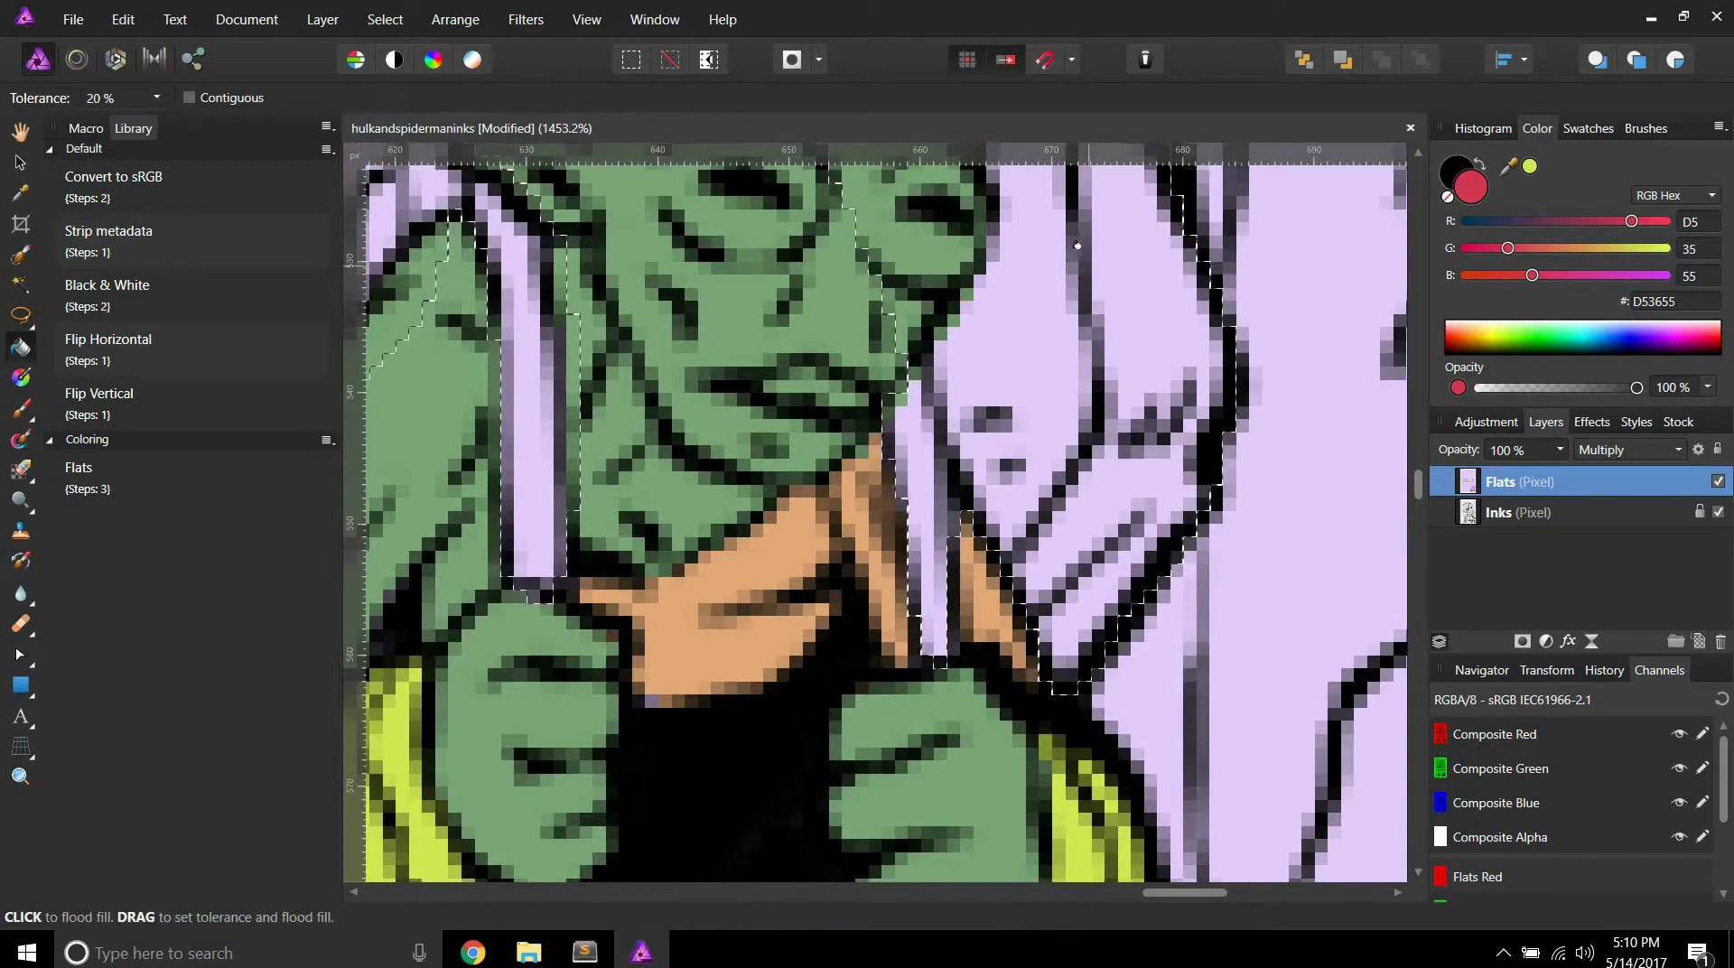
left_click(858, 264)
scroll(858, 264, "down", 2)
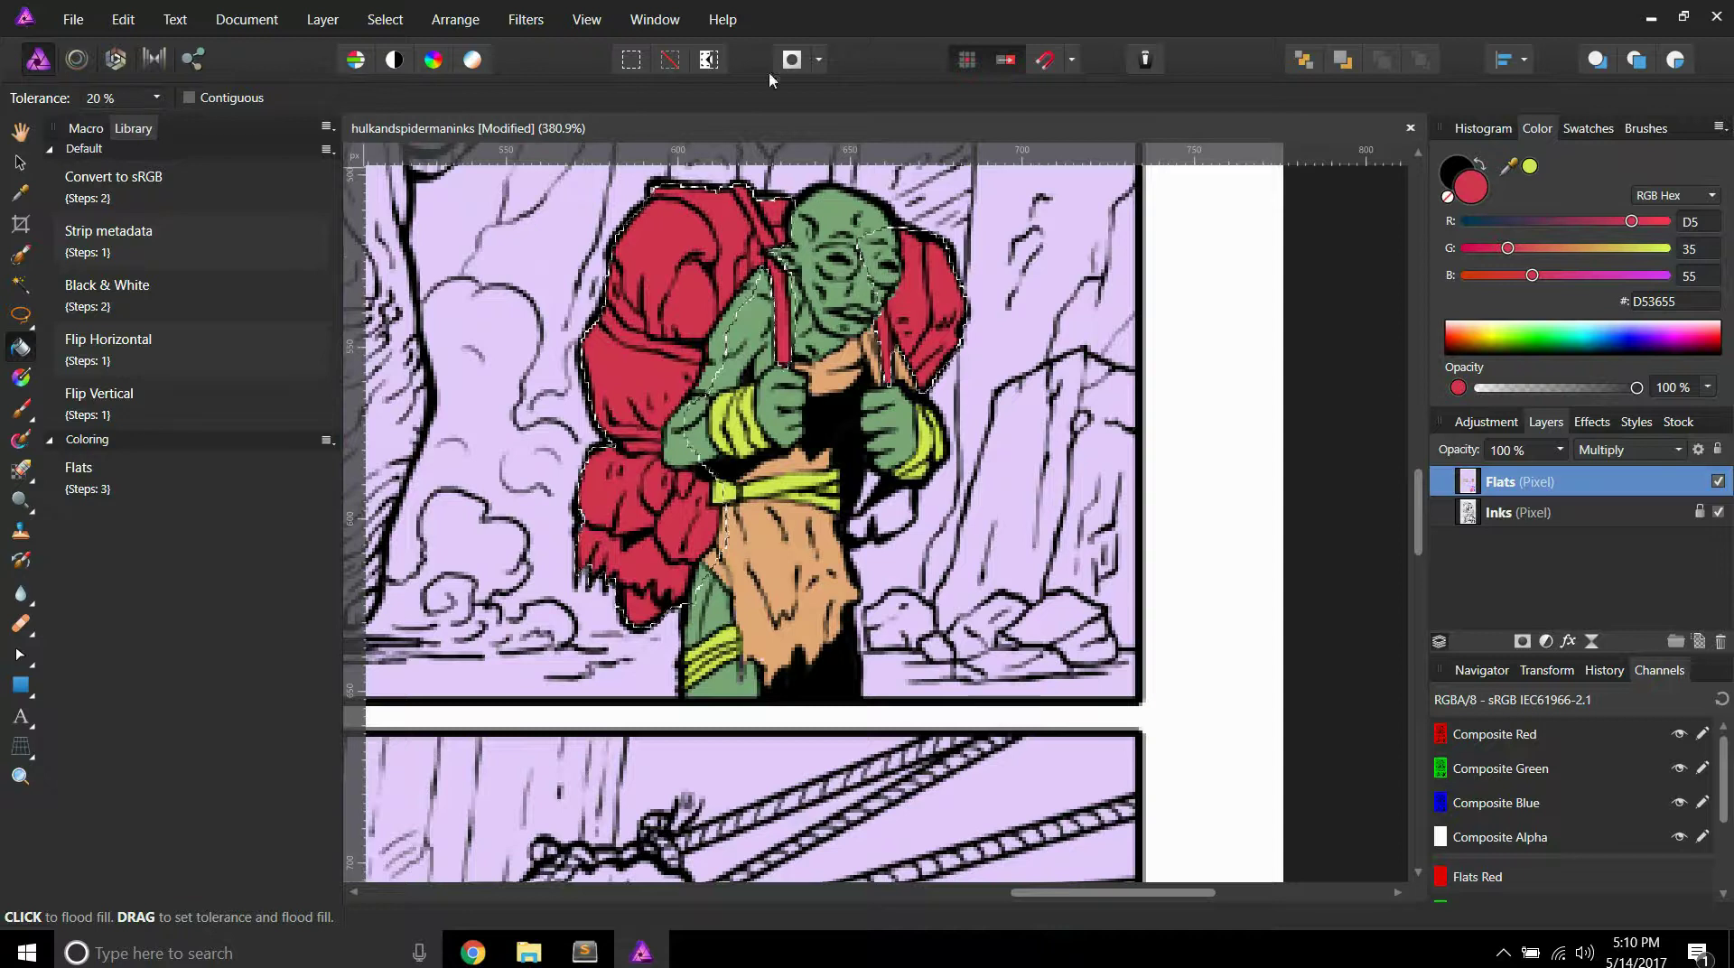
scroll(703, 250, "down", 2)
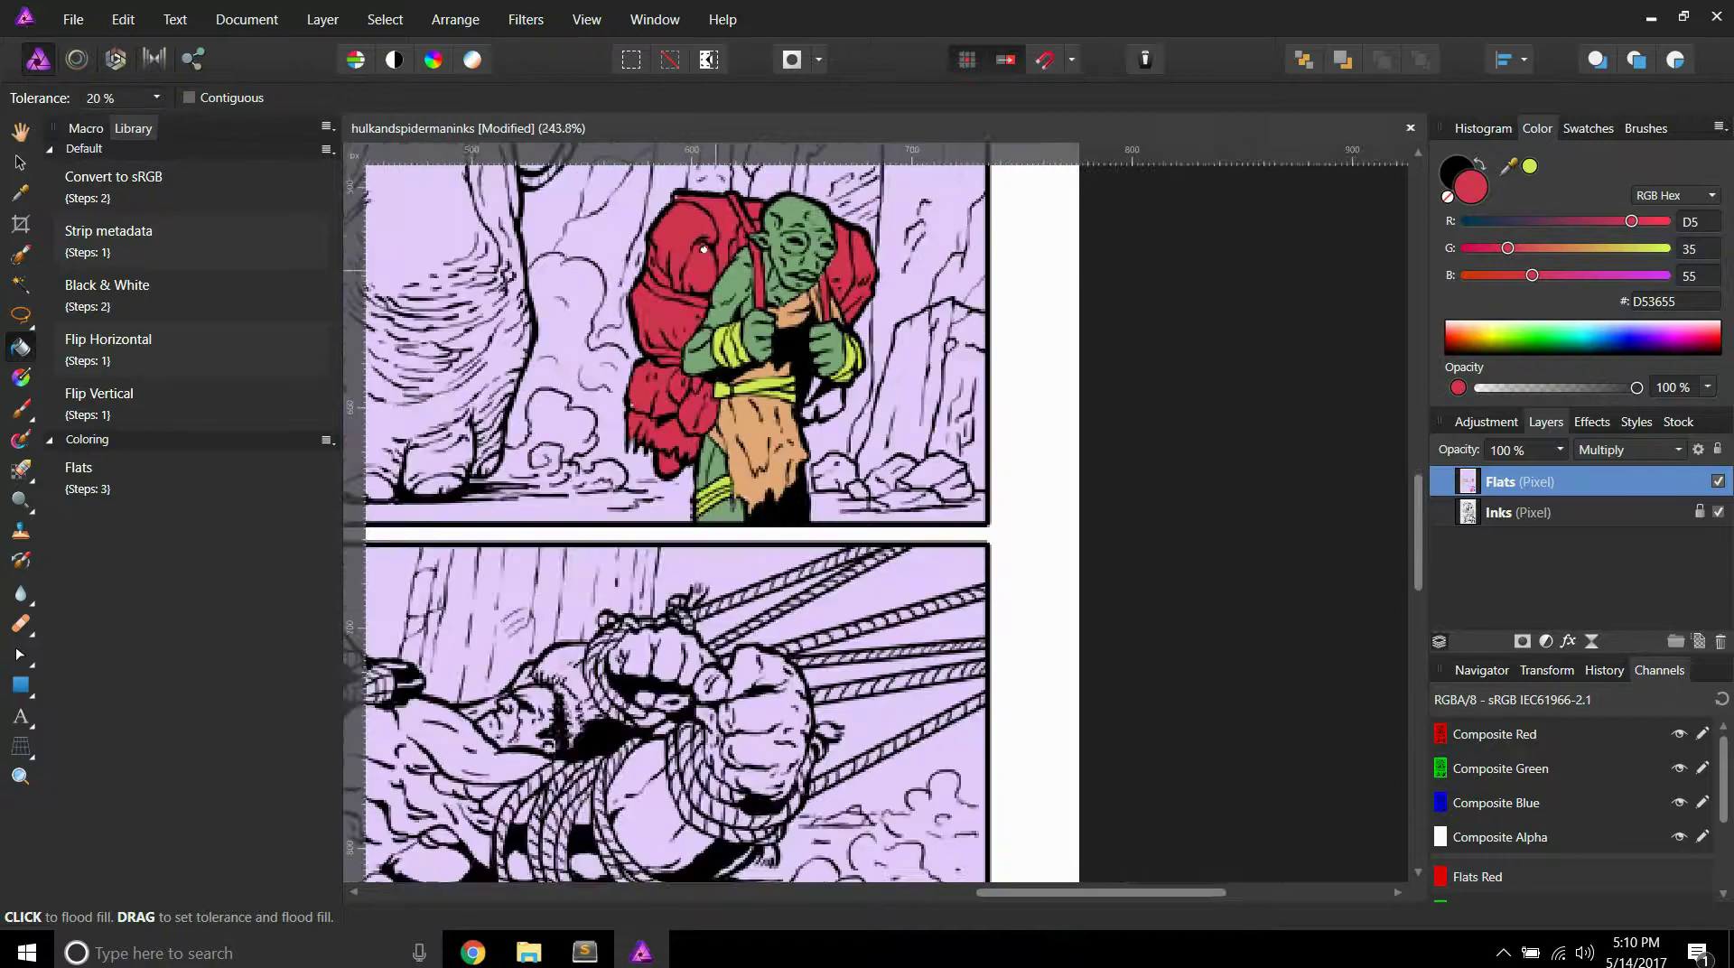
scroll(689, 246, "down", 4)
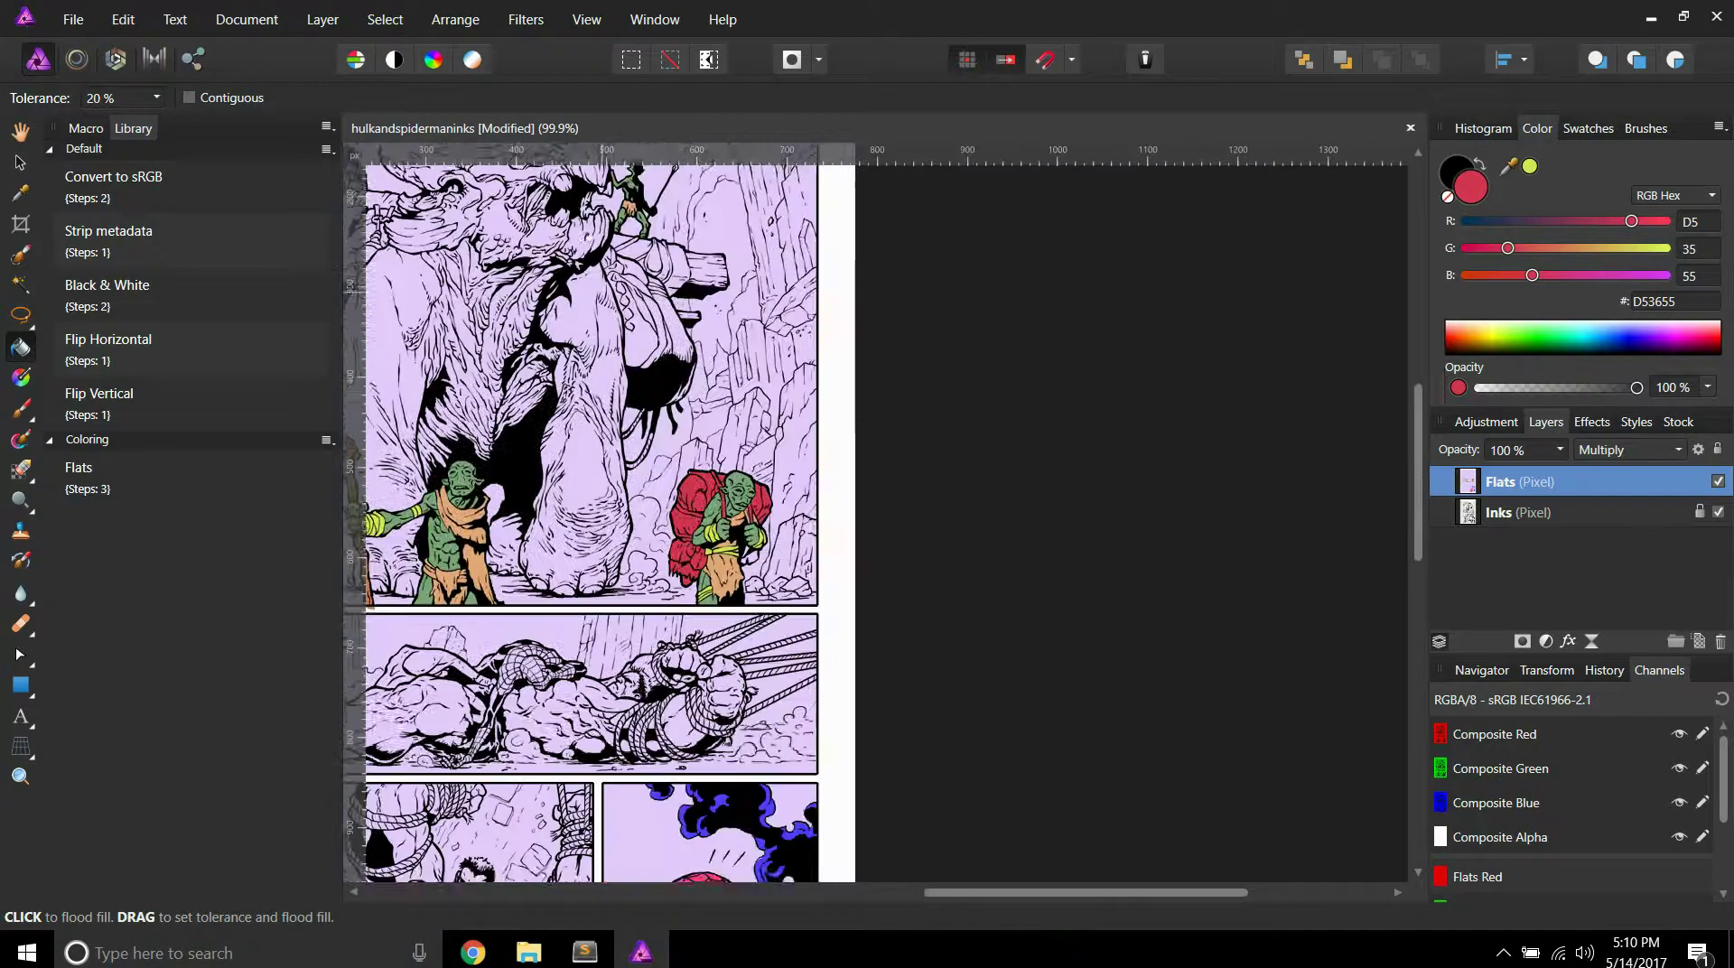
scroll(607, 451, "up", 1)
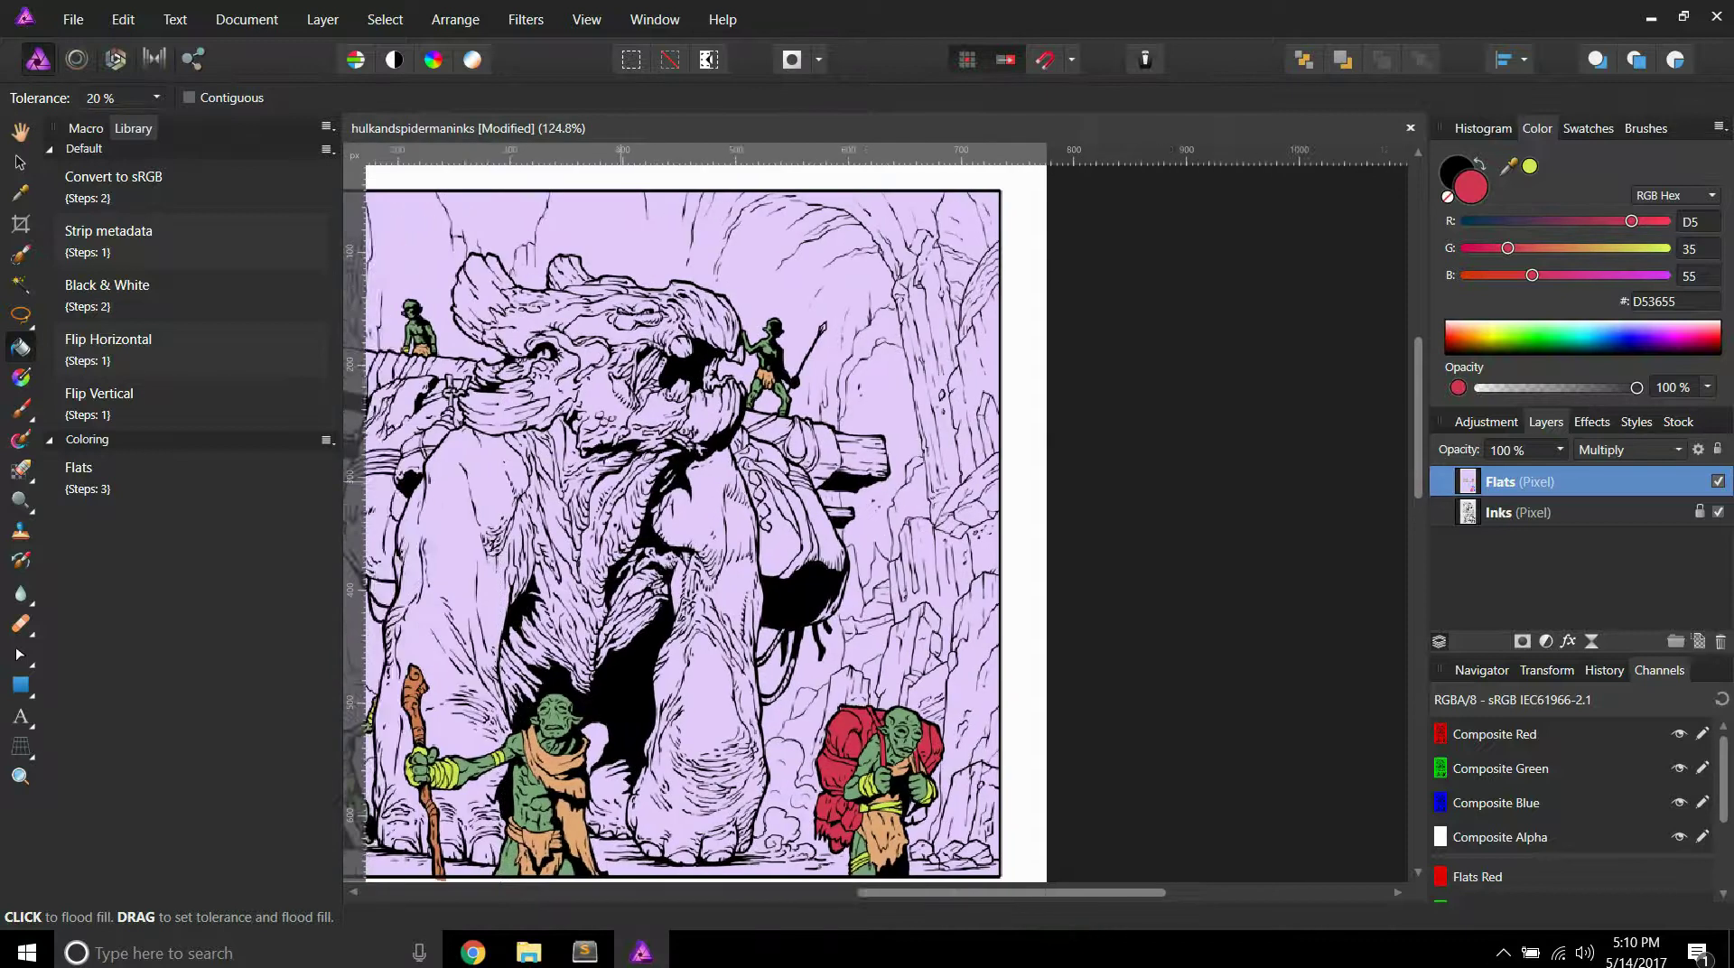
scroll(728, 486, "up", 1)
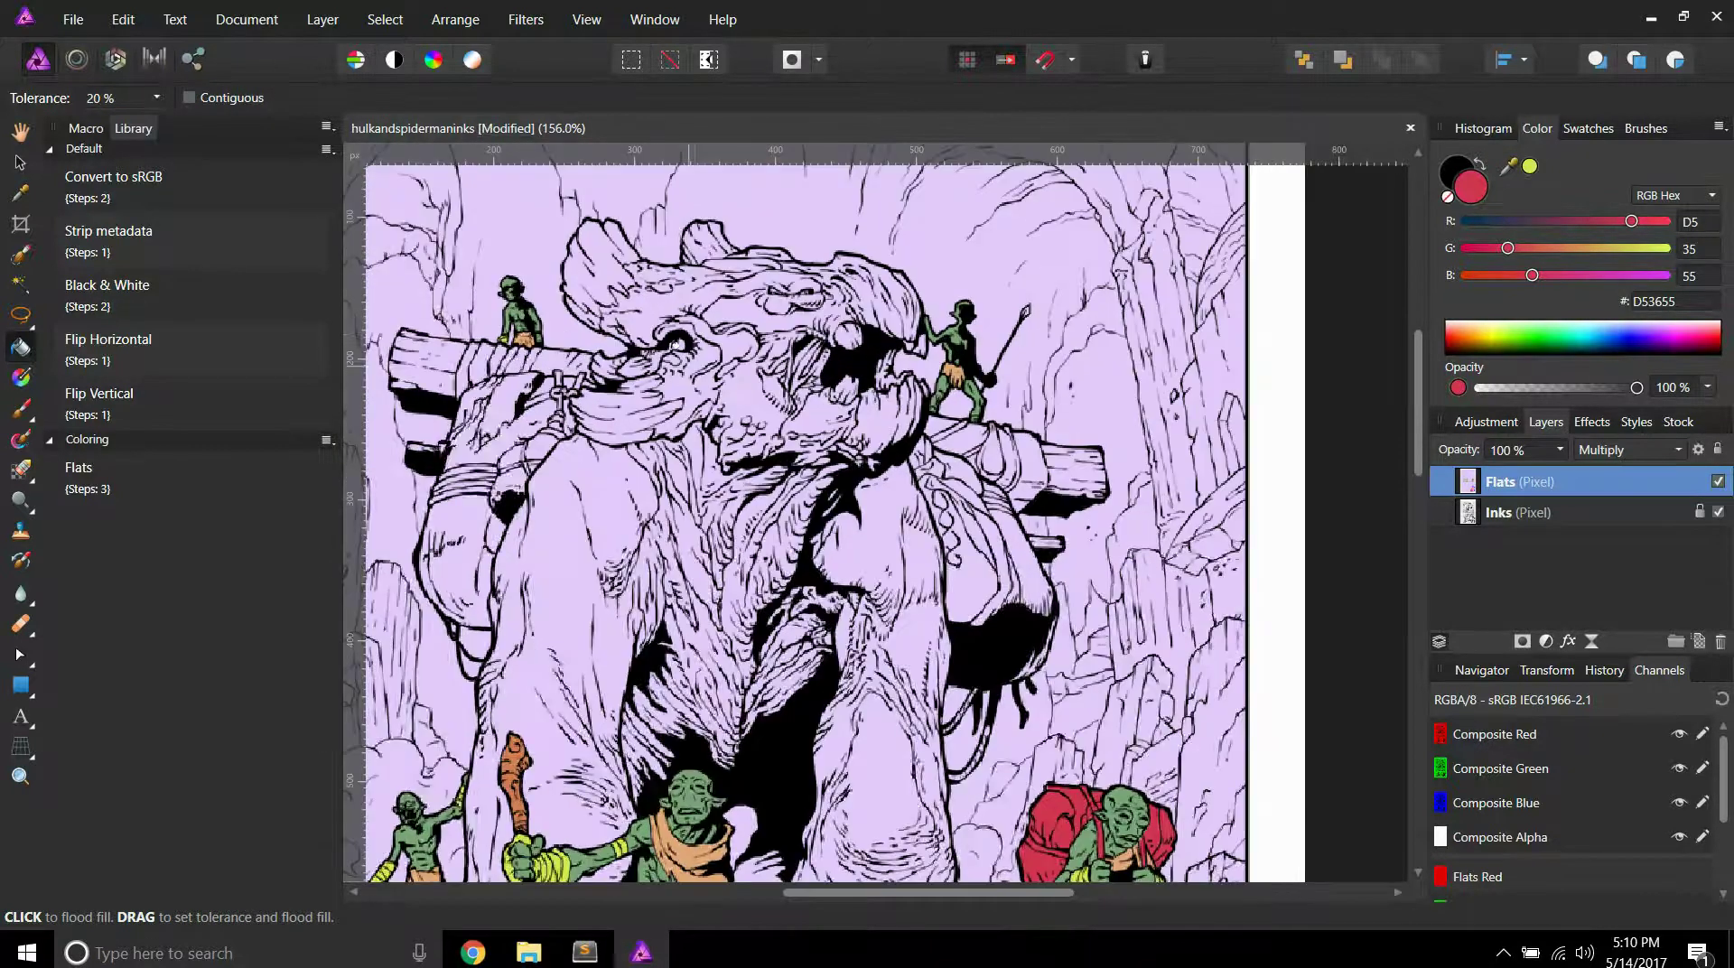
scroll(692, 160, "up", 2)
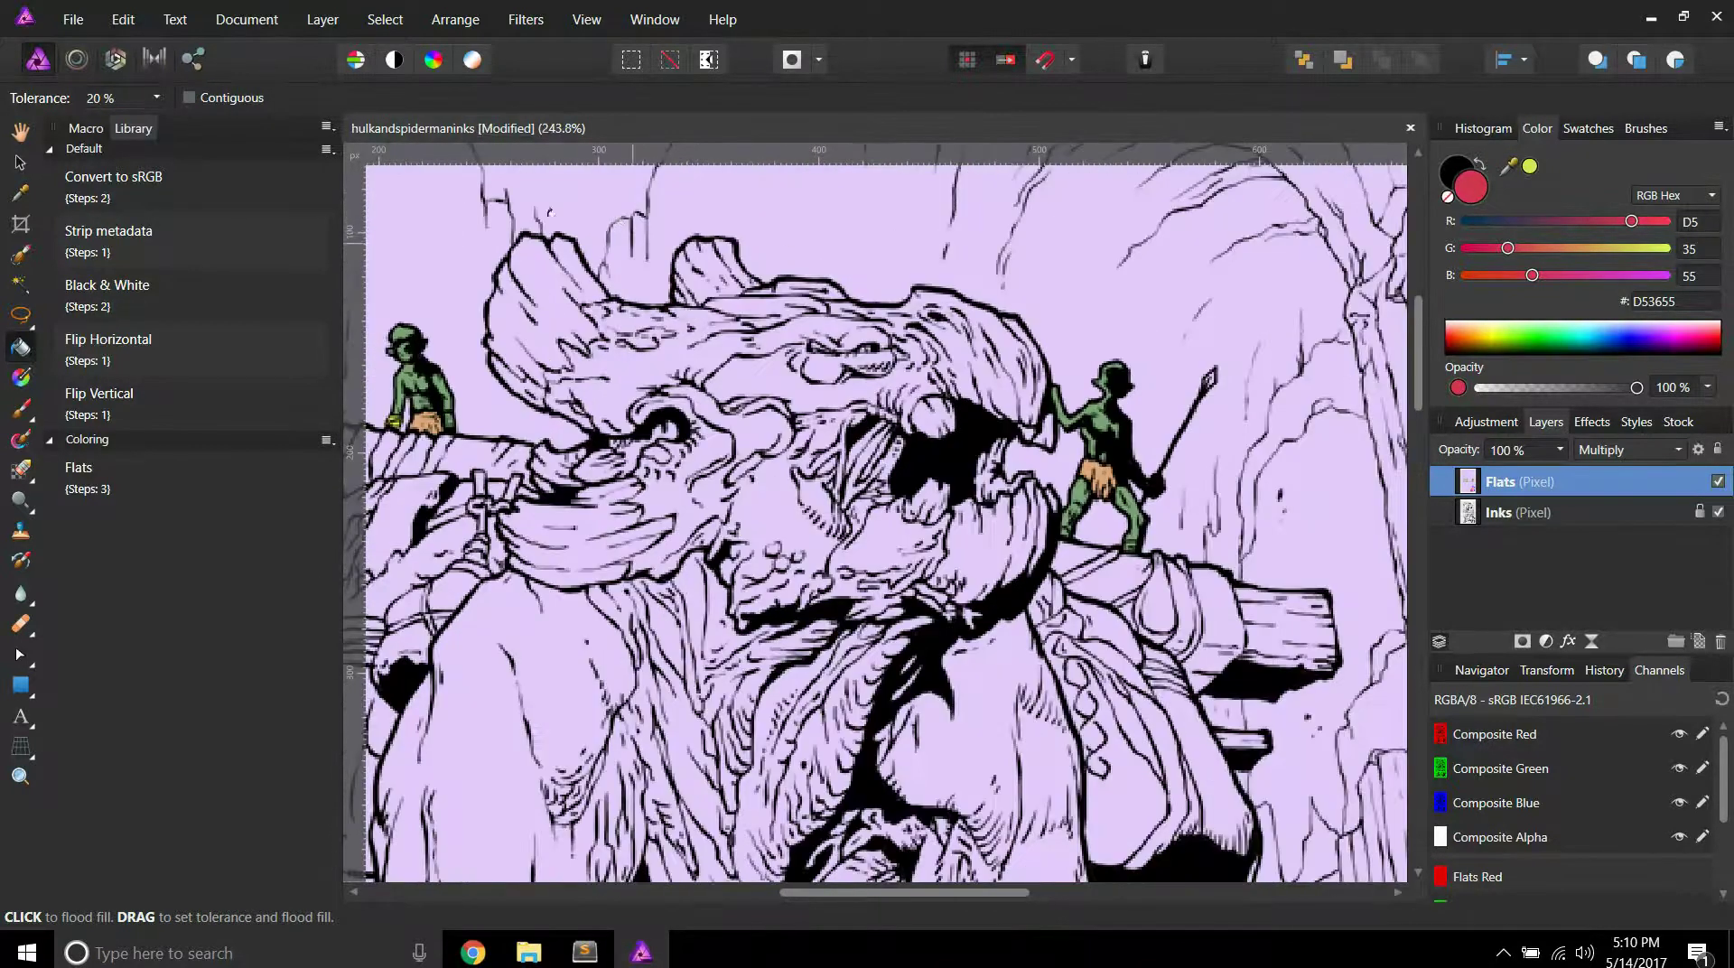
left_click(21, 316)
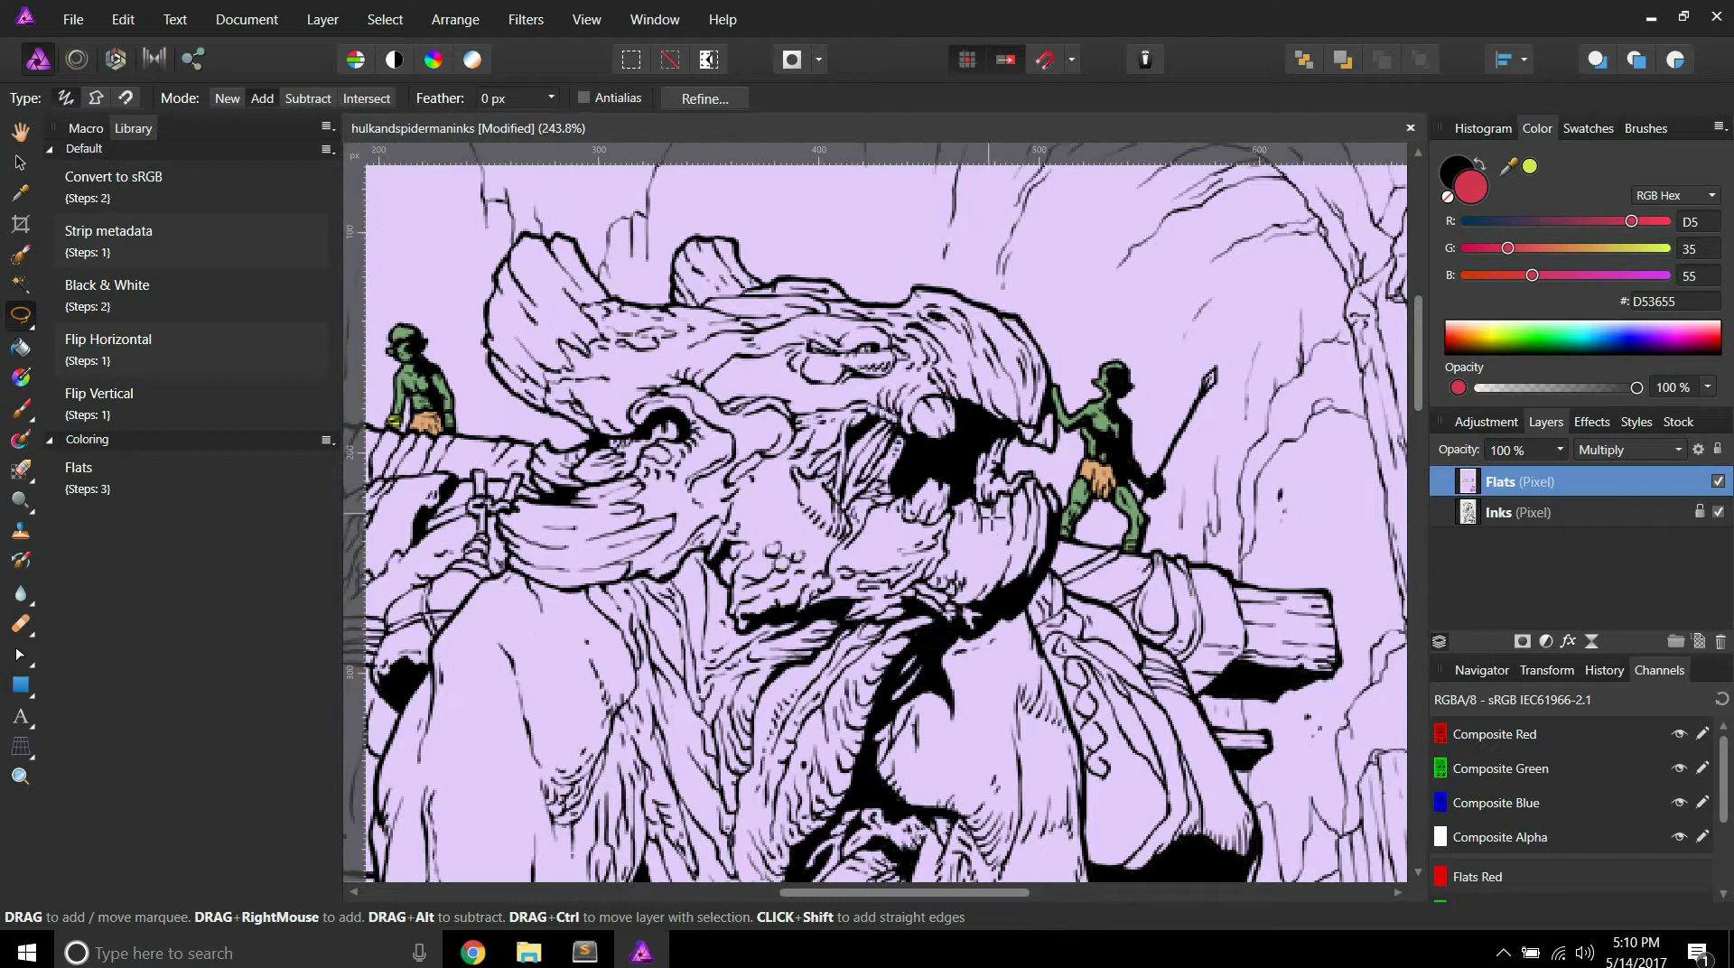
scroll(990, 515, "down", 3)
scroll(993, 653, "down", 2)
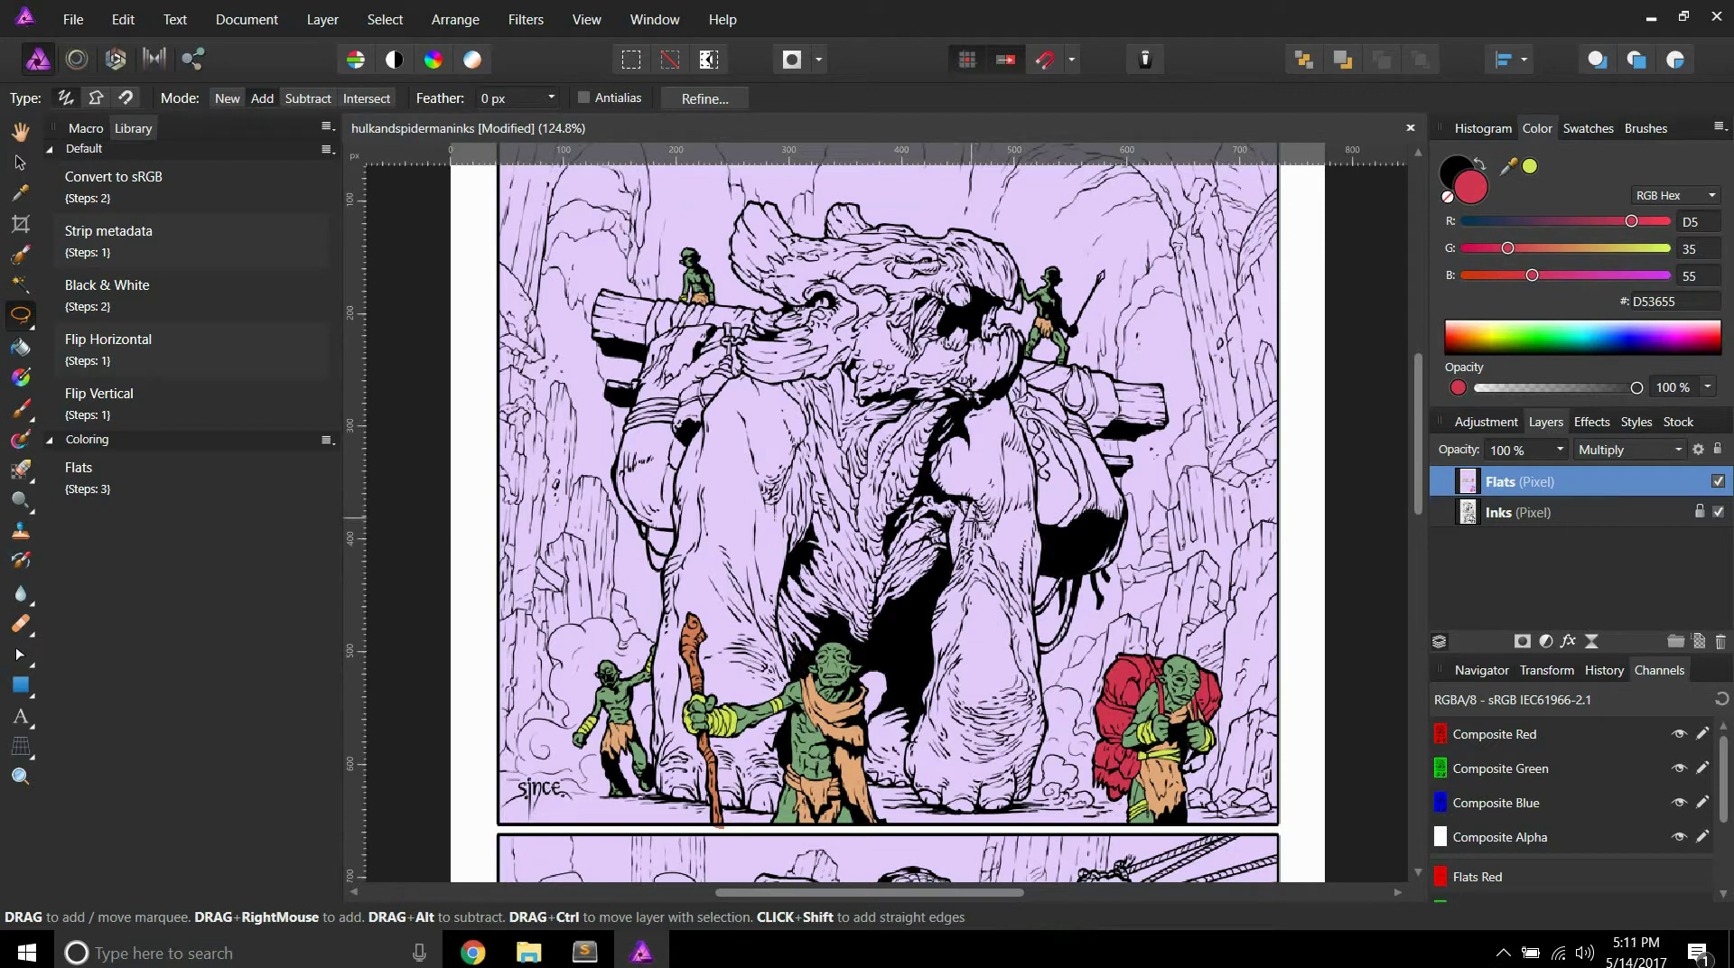
Step: Duplicate the Flats layer, and view the copy in Normal blend mode before returning it to Multiply
left_click(20, 284)
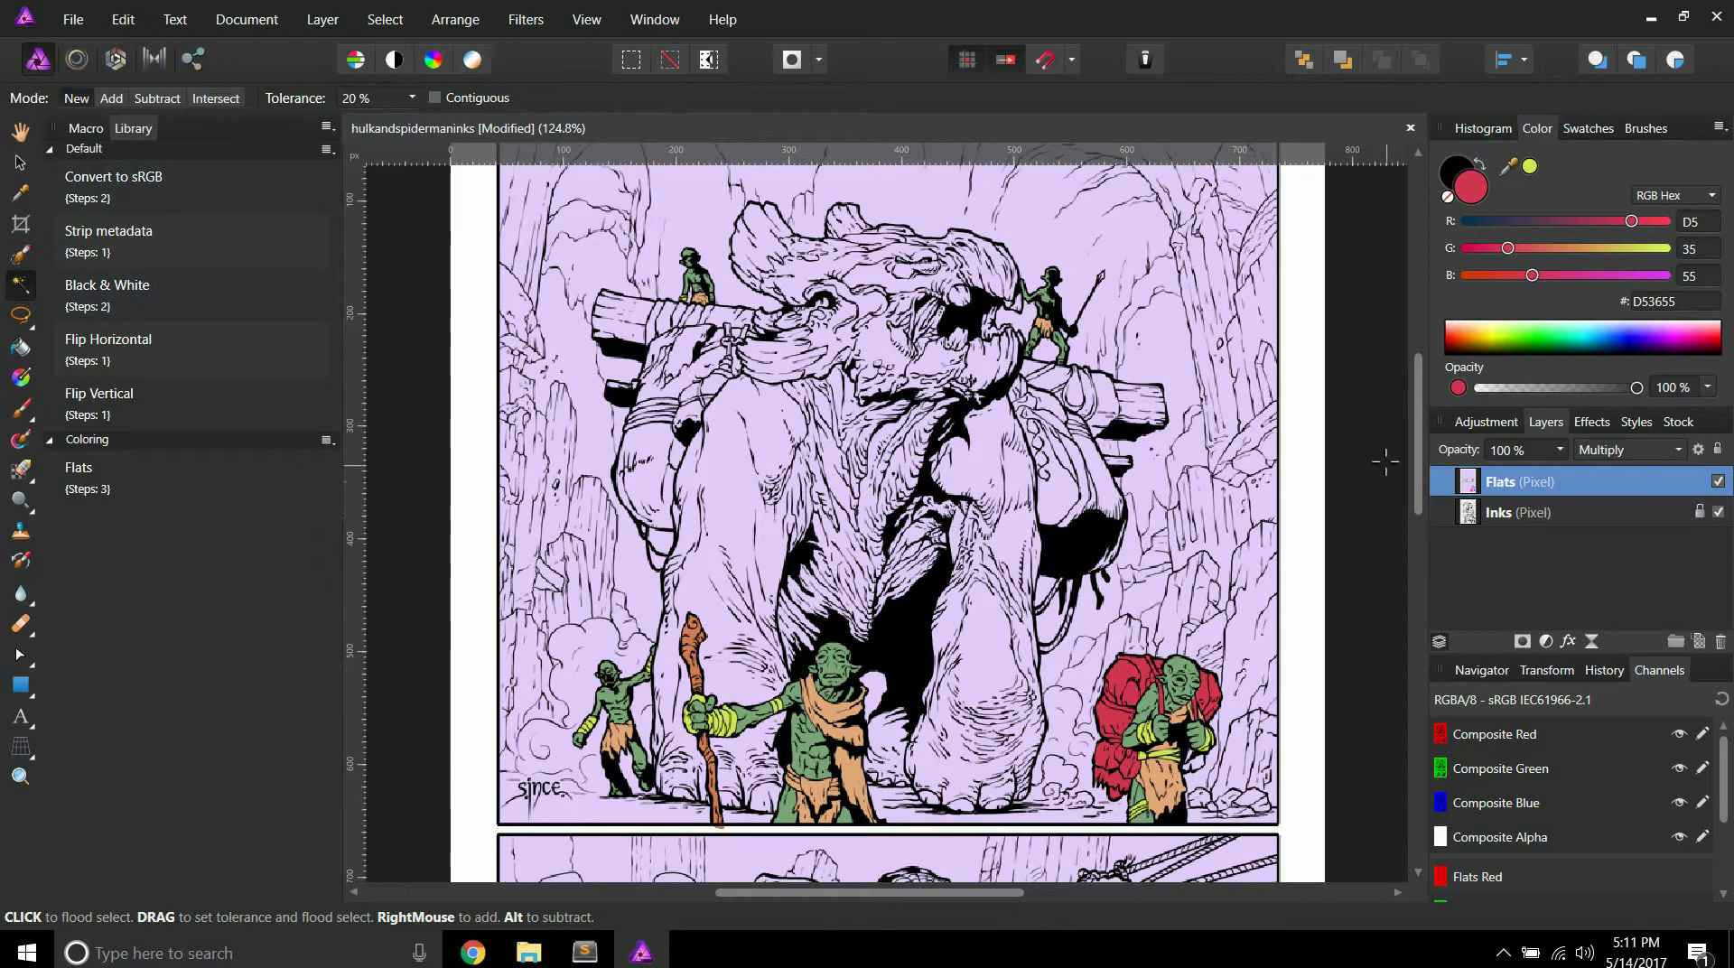
key("ctrl+j")
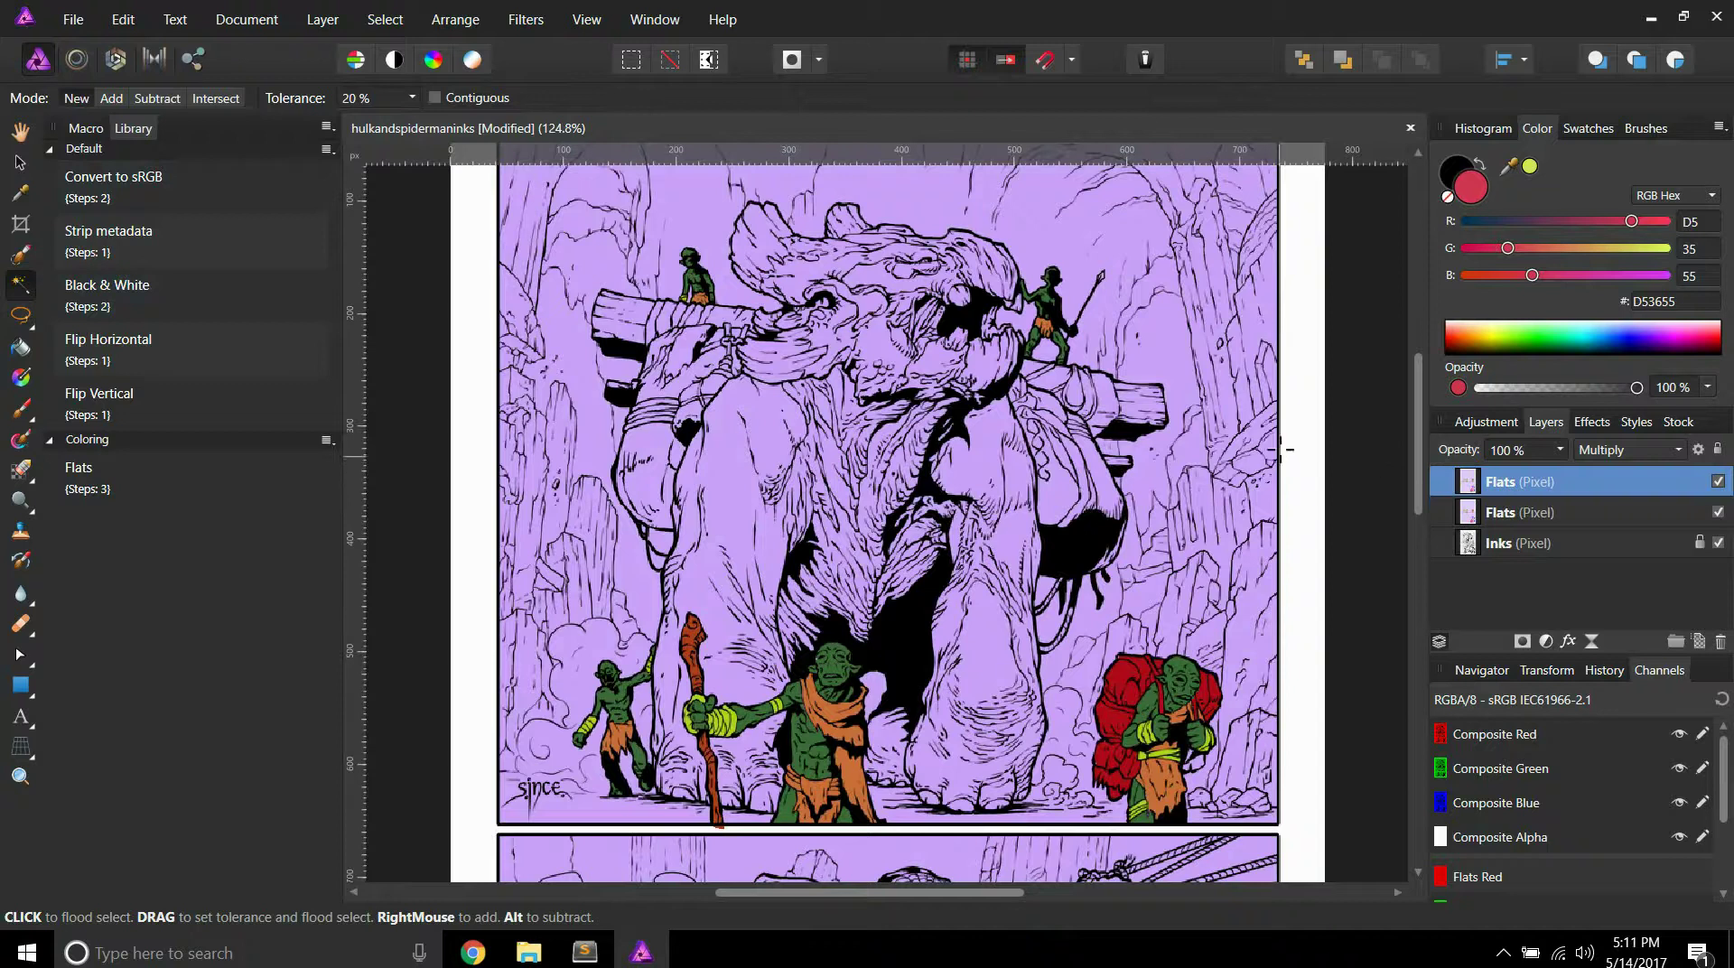
left_click(1626, 450)
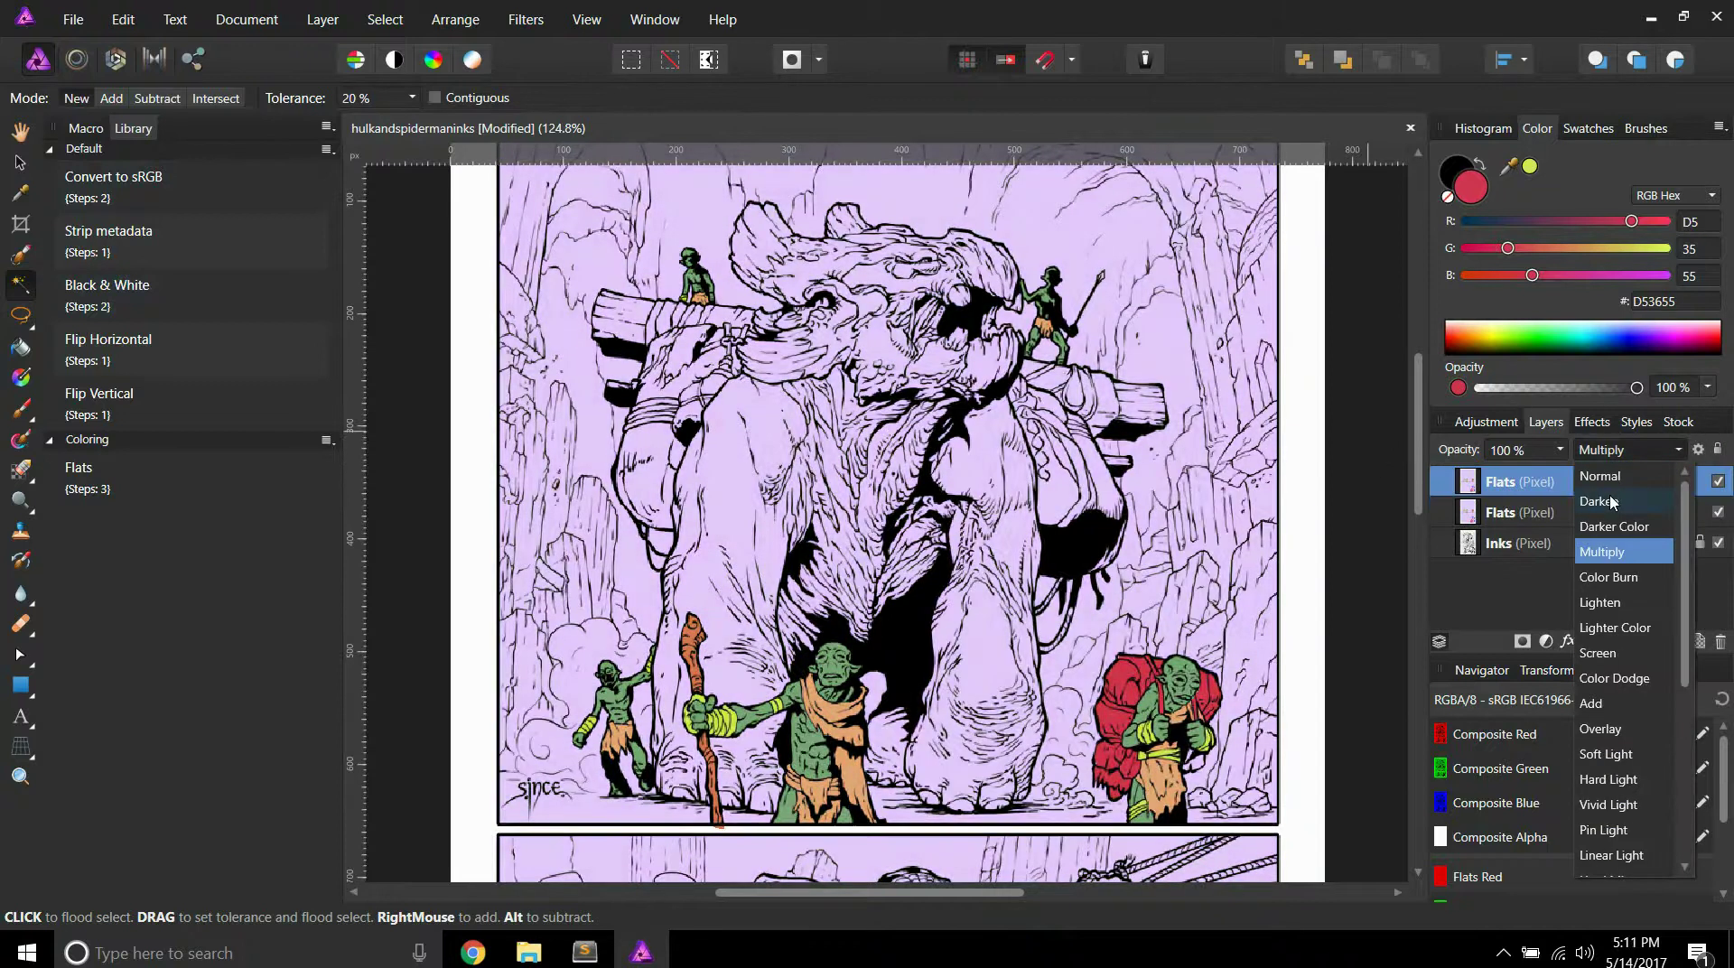
left_click(1600, 476)
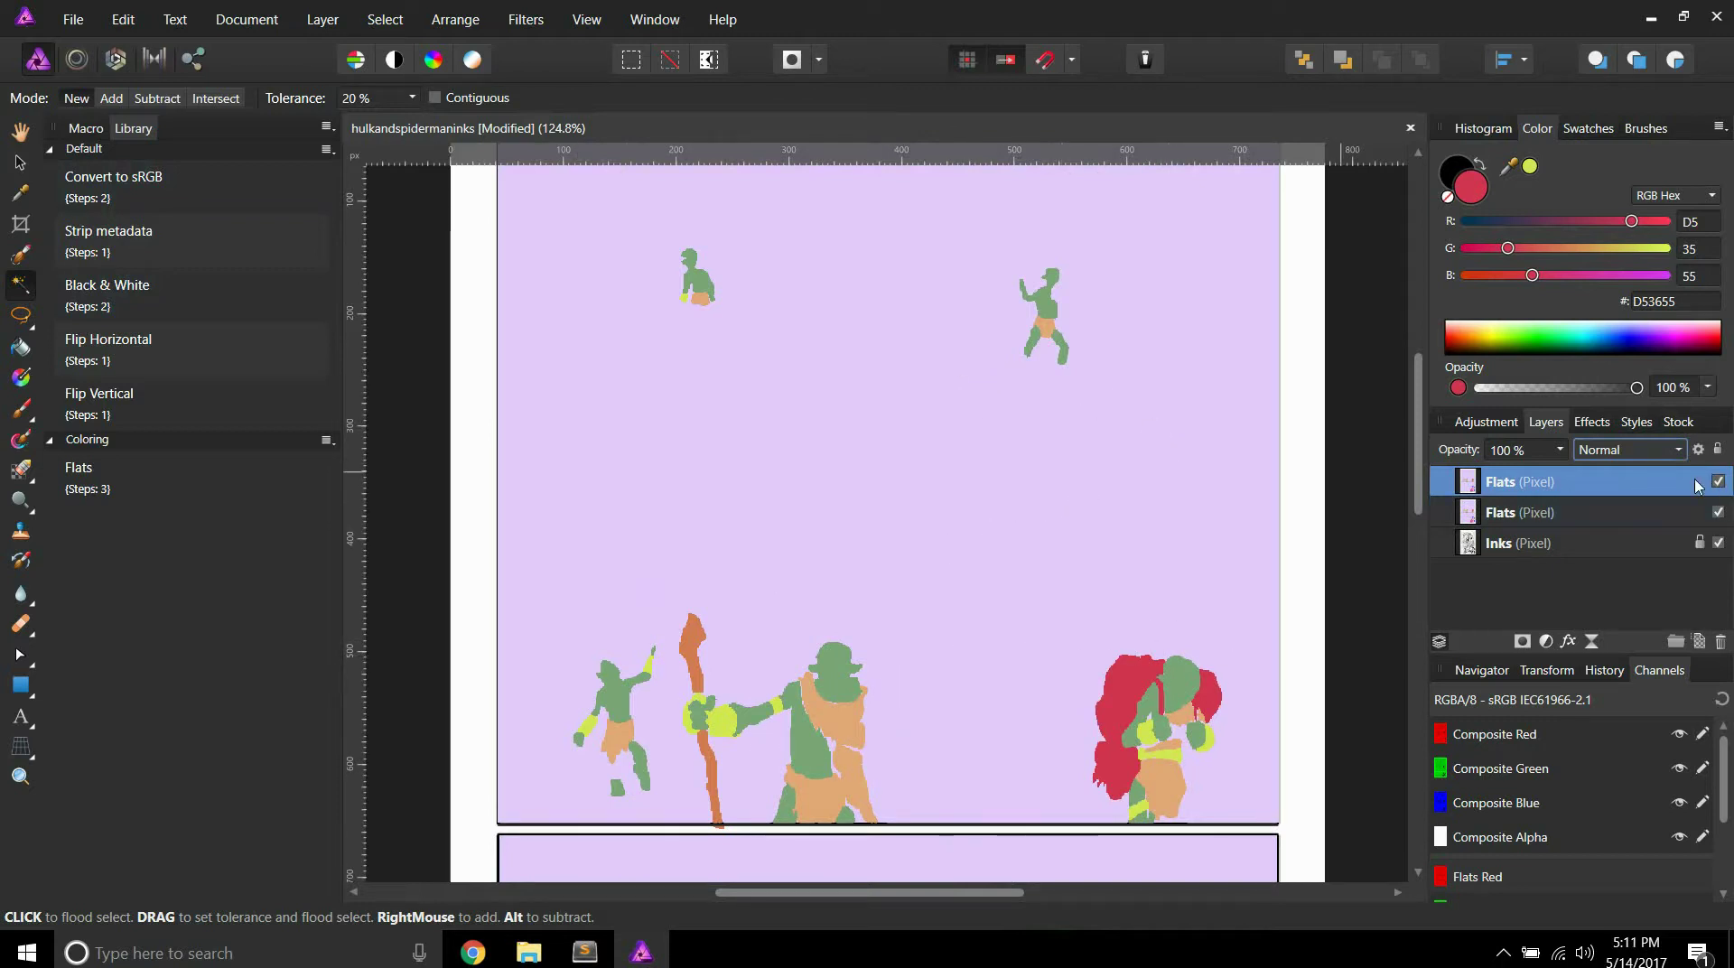
left_click(1626, 450)
left_click(1633, 584)
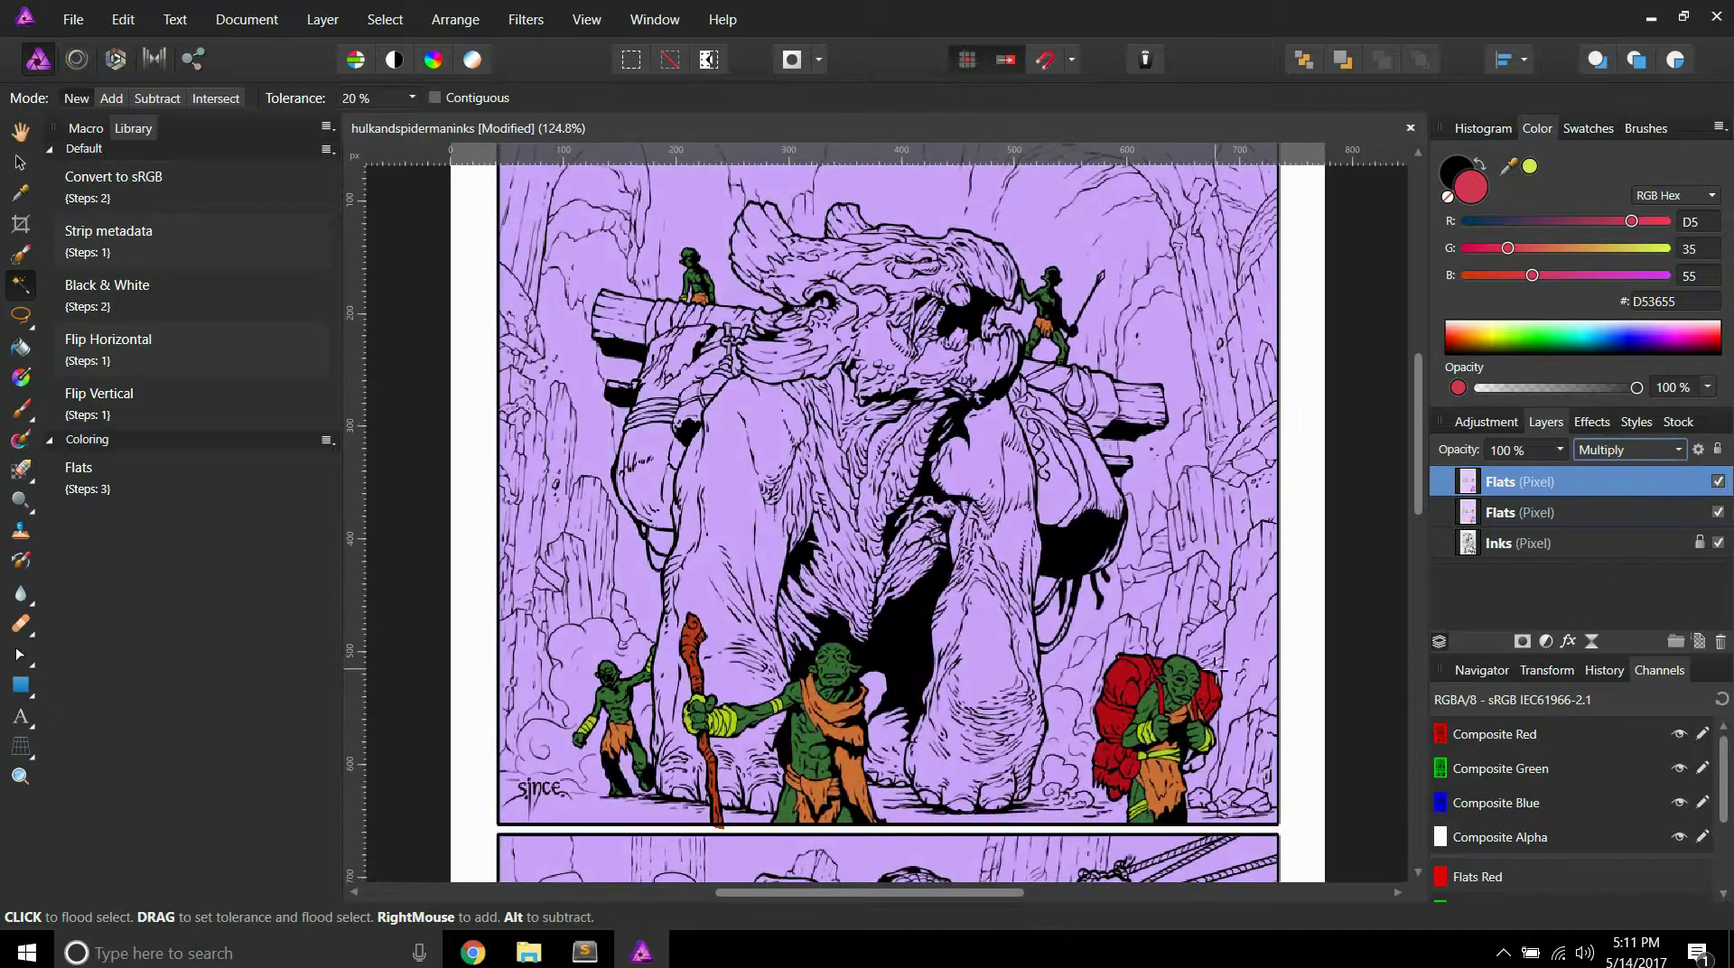
Step: Try flood selecting the red backpack and the orange cloth areas by colour, and clear the selection
left_click(1127, 680)
left_click(829, 722)
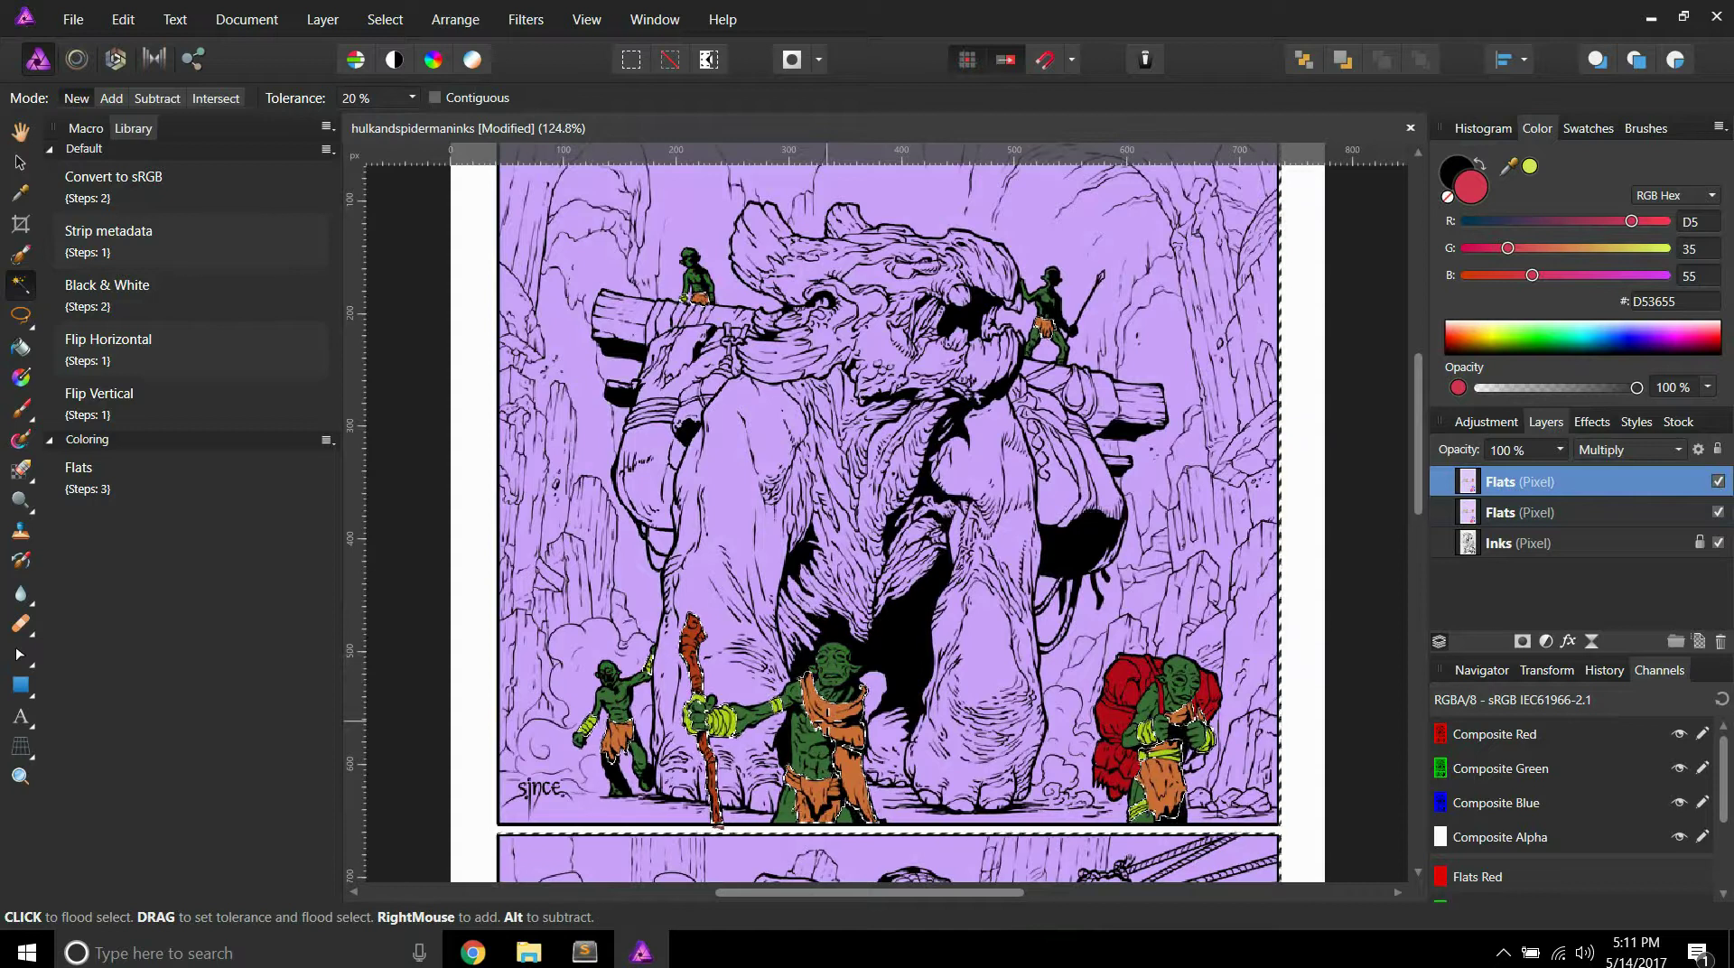
key("ctrl+d")
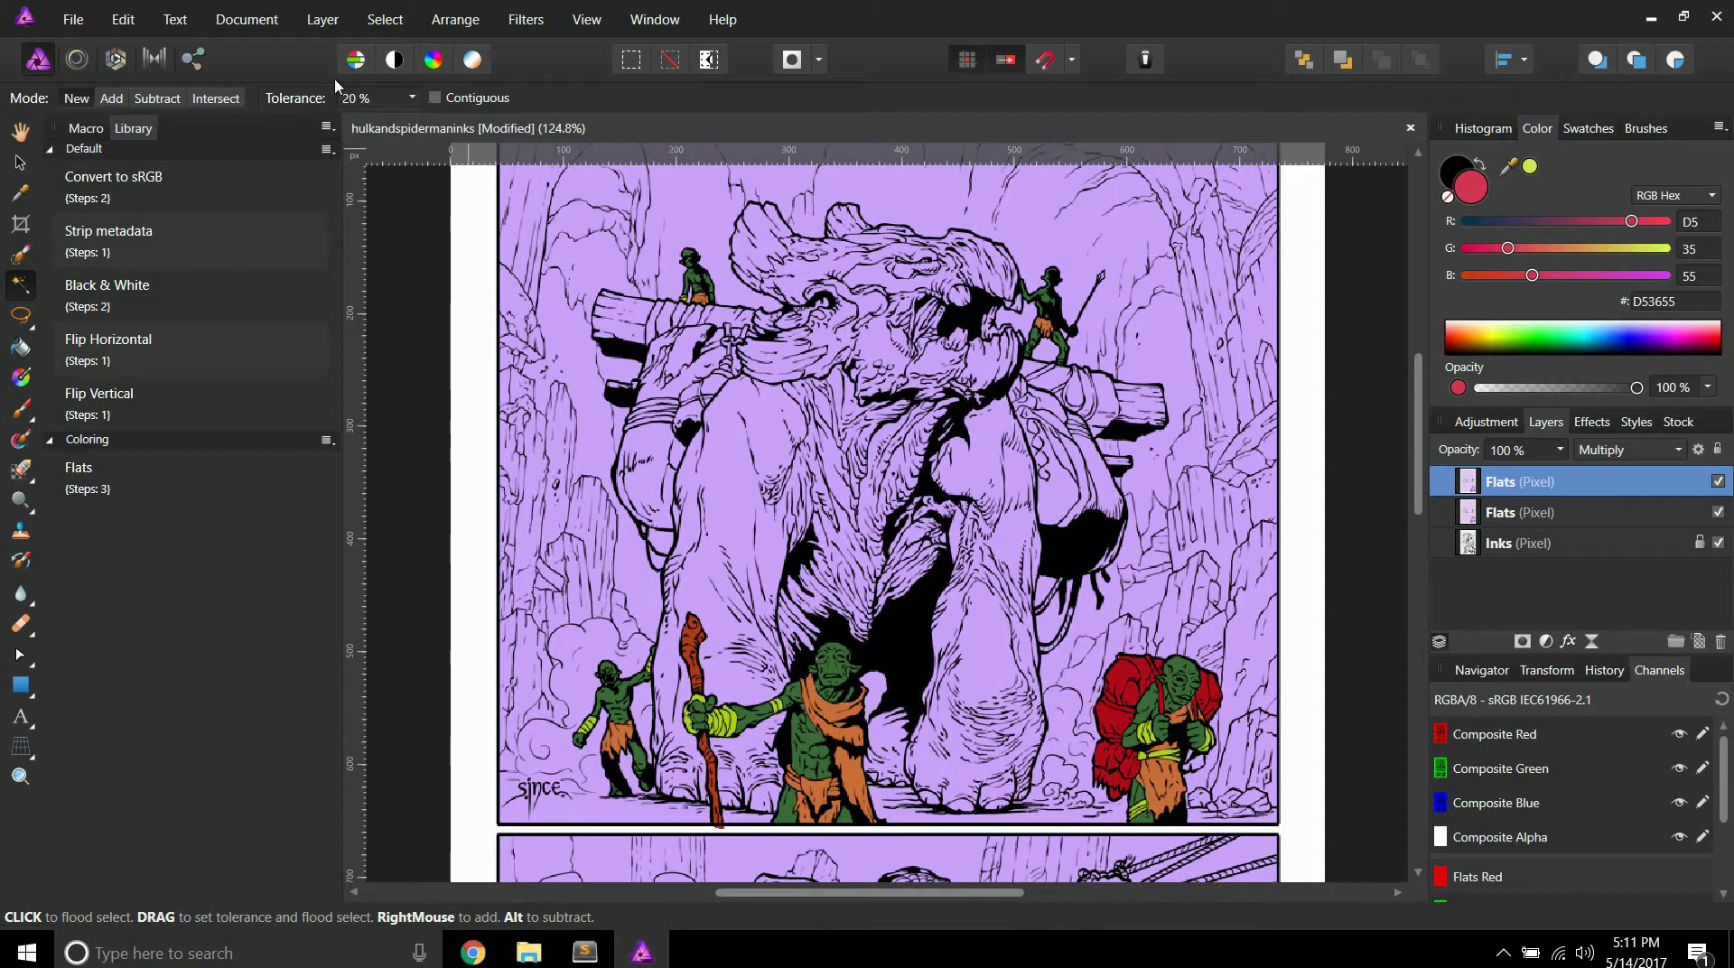
Step: Outline the giant beast's large horn, brow and eye area nearest the seated goblin with the freehand selection
left_click(20, 315)
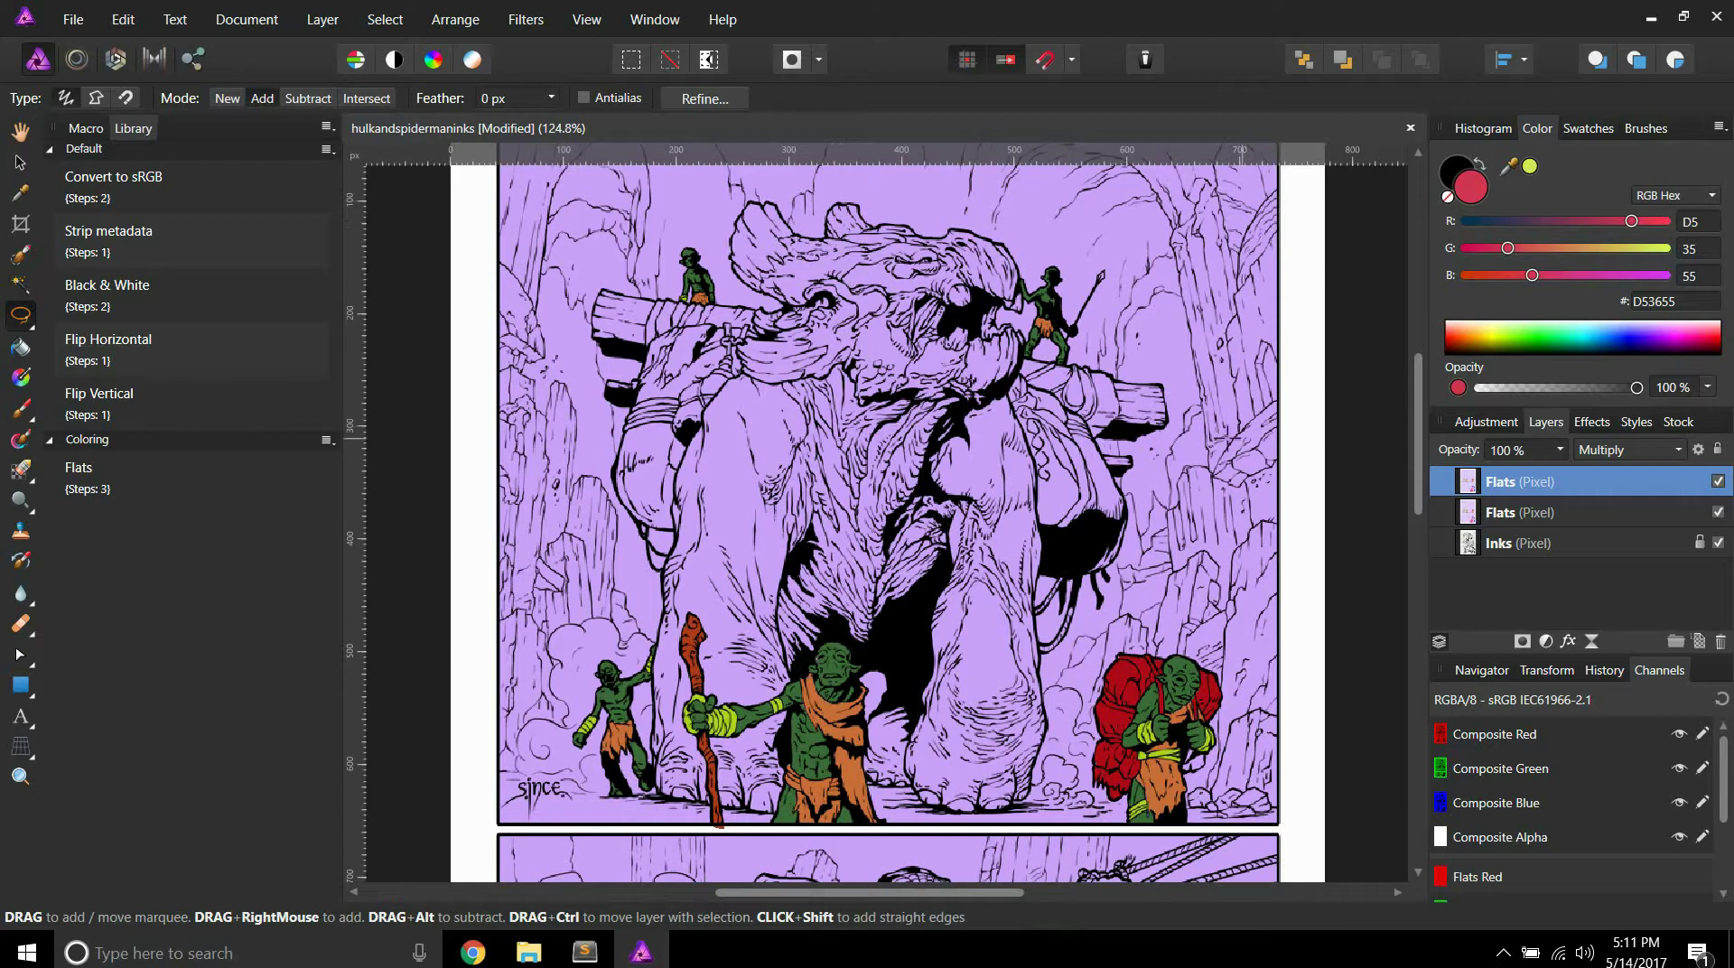
scroll(882, 375, "up", 3)
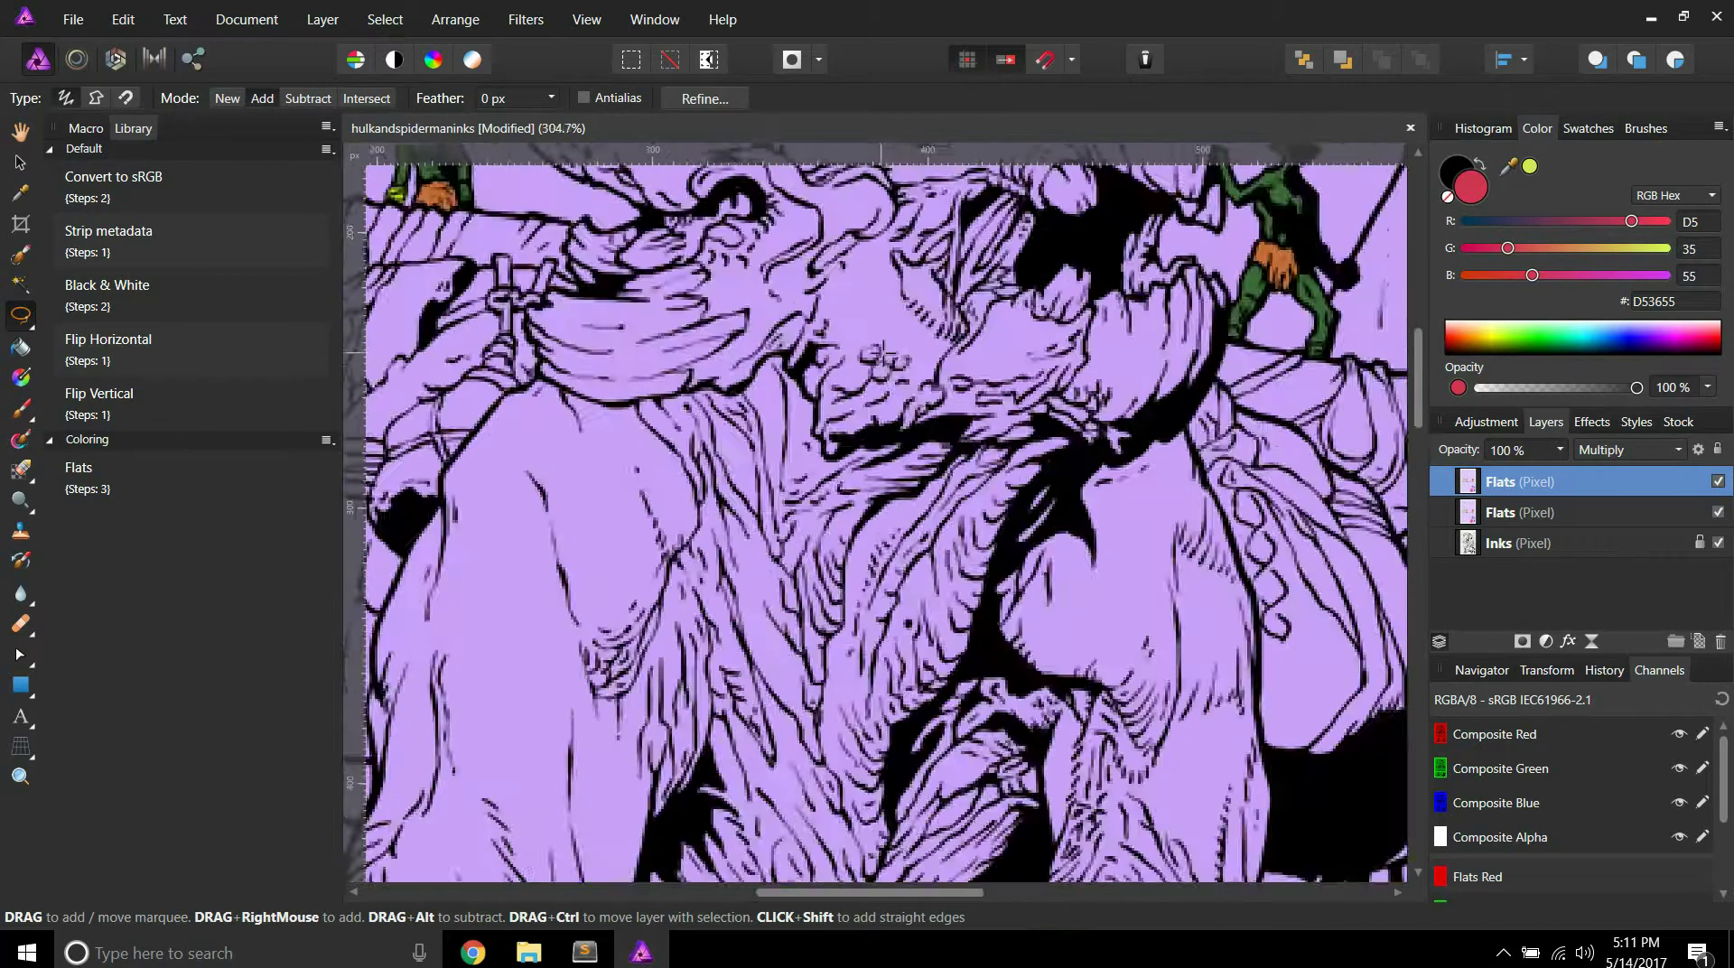
scroll(778, 495, "down", 4)
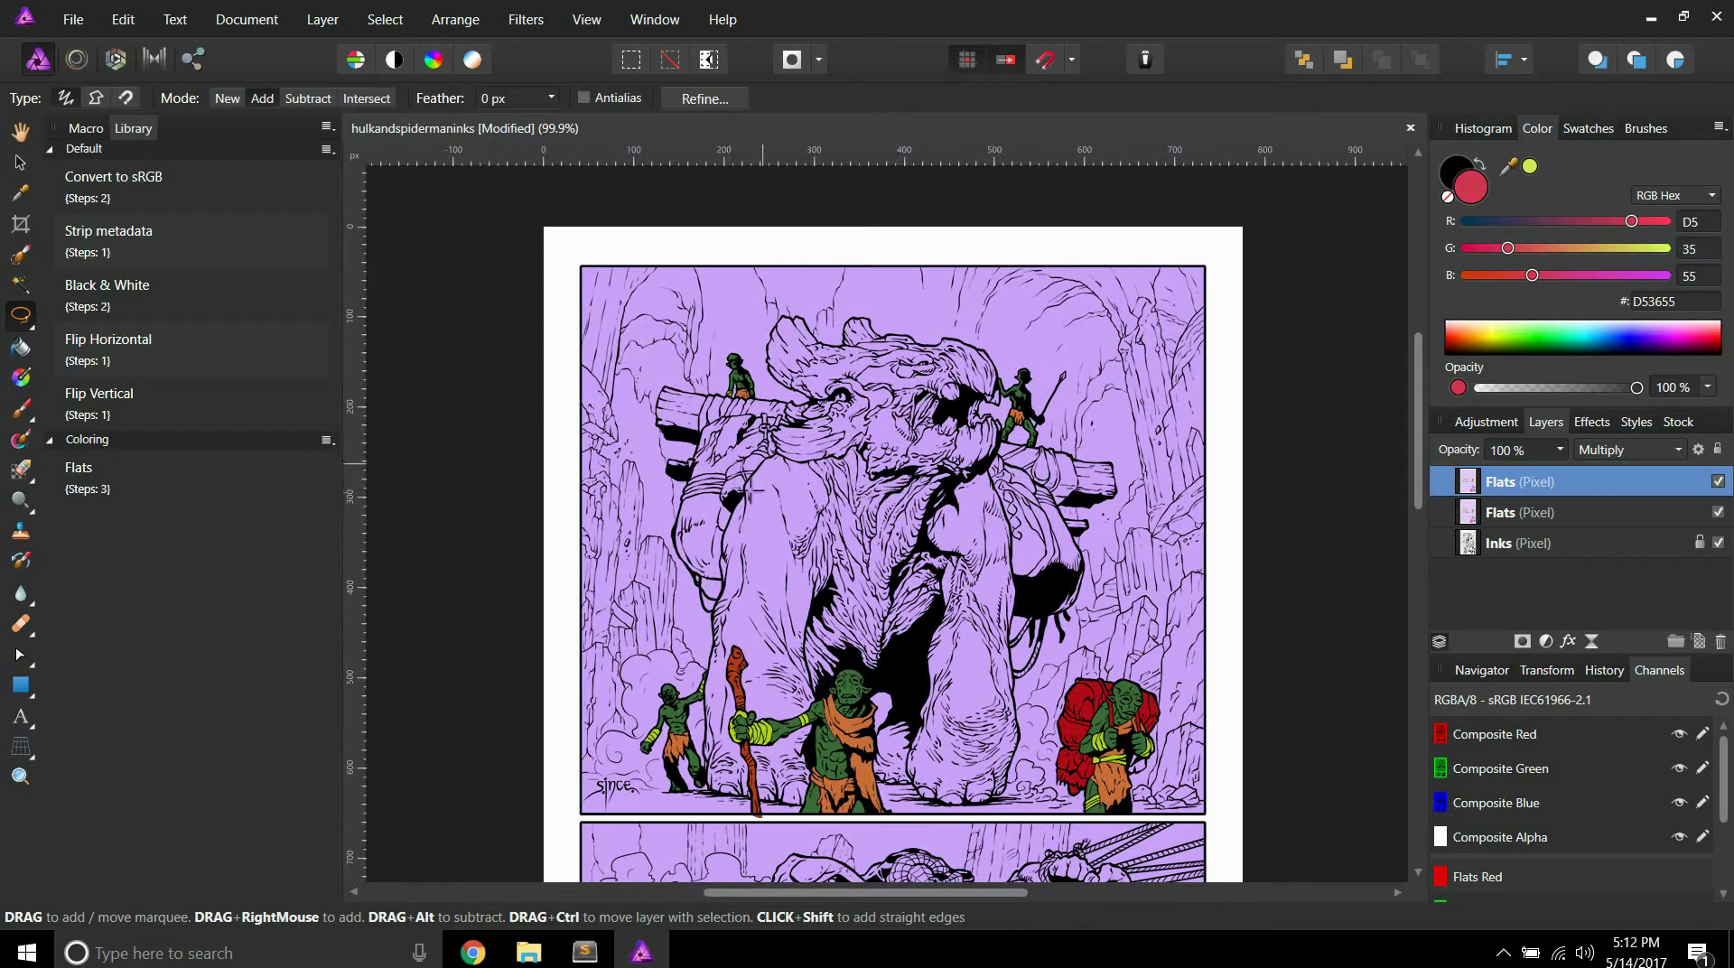
scroll(800, 349, "up", 5)
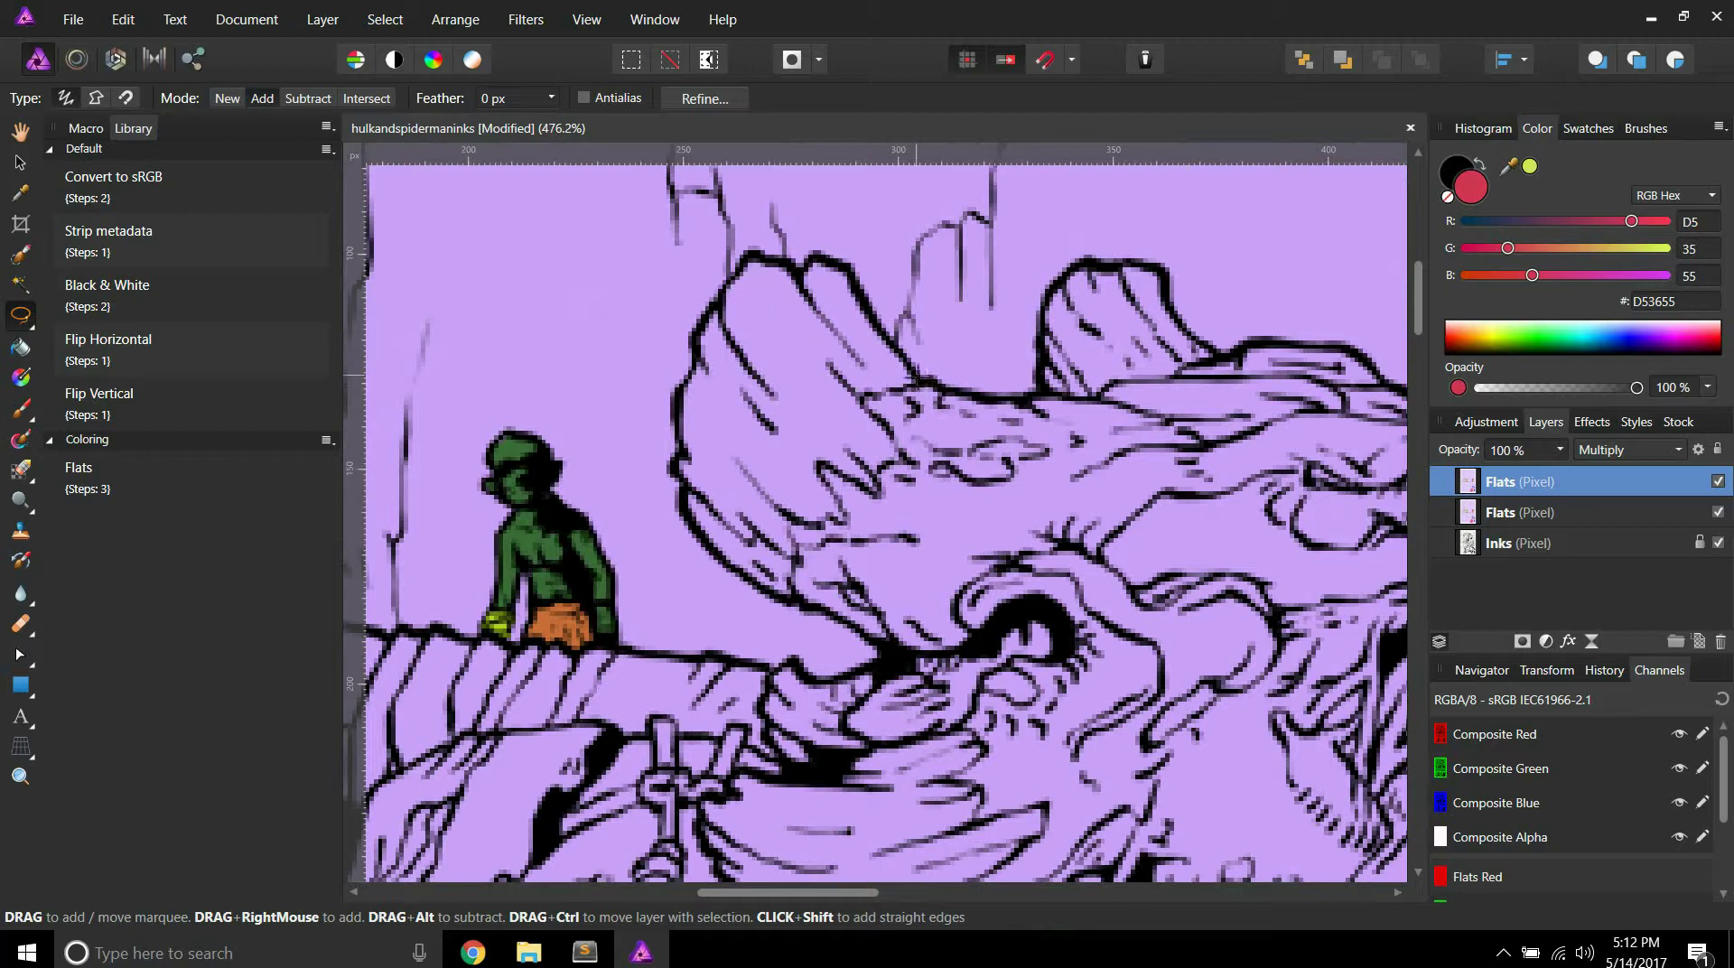
mouse_move(906, 354)
left_mouse_down()
mouse_move(835, 271)
mouse_move(770, 261)
mouse_move(747, 262)
mouse_move(697, 359)
mouse_move(682, 426)
mouse_move(700, 522)
mouse_move(876, 661)
mouse_move(787, 668)
mouse_move(766, 709)
mouse_move(795, 764)
mouse_move(962, 737)
mouse_move(1195, 515)
mouse_move(1238, 461)
mouse_move(1217, 451)
left_mouse_up()
scroll(817, 655, "up", 4)
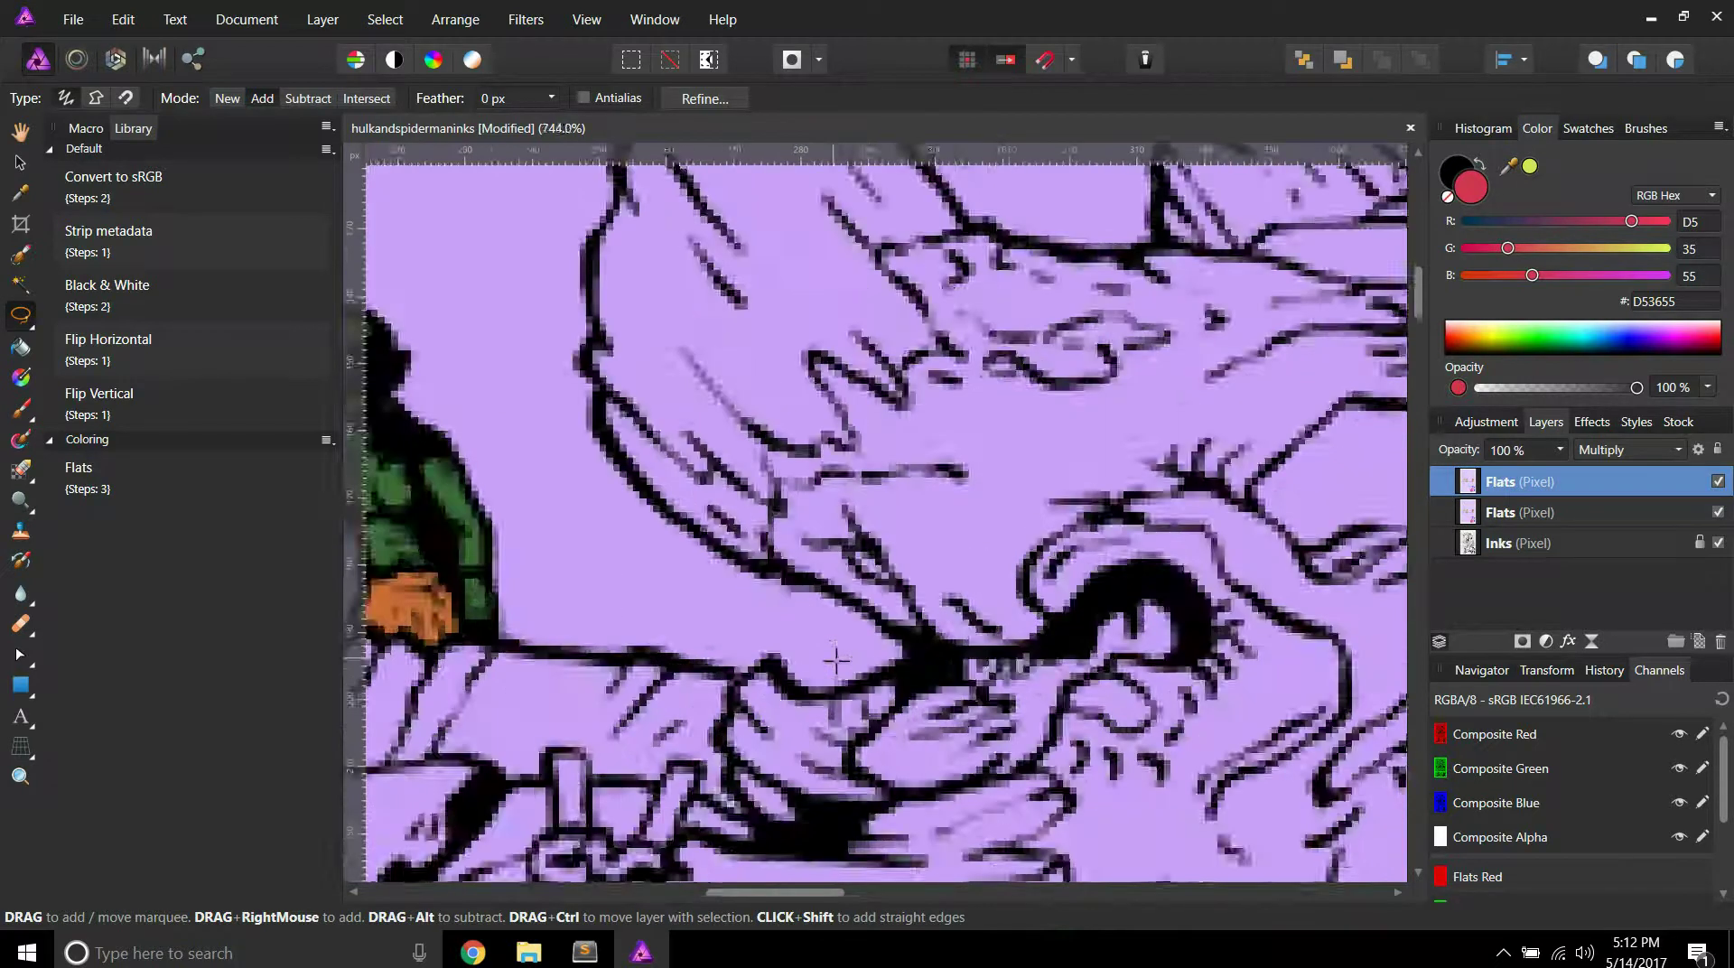
mouse_move(696, 684)
left_mouse_down()
mouse_move(723, 672)
mouse_move(764, 720)
mouse_move(852, 720)
mouse_move(940, 701)
mouse_move(971, 673)
mouse_move(974, 634)
mouse_move(1014, 644)
mouse_move(748, 844)
mouse_move(732, 813)
left_mouse_up()
scroll(731, 812, "down", 4)
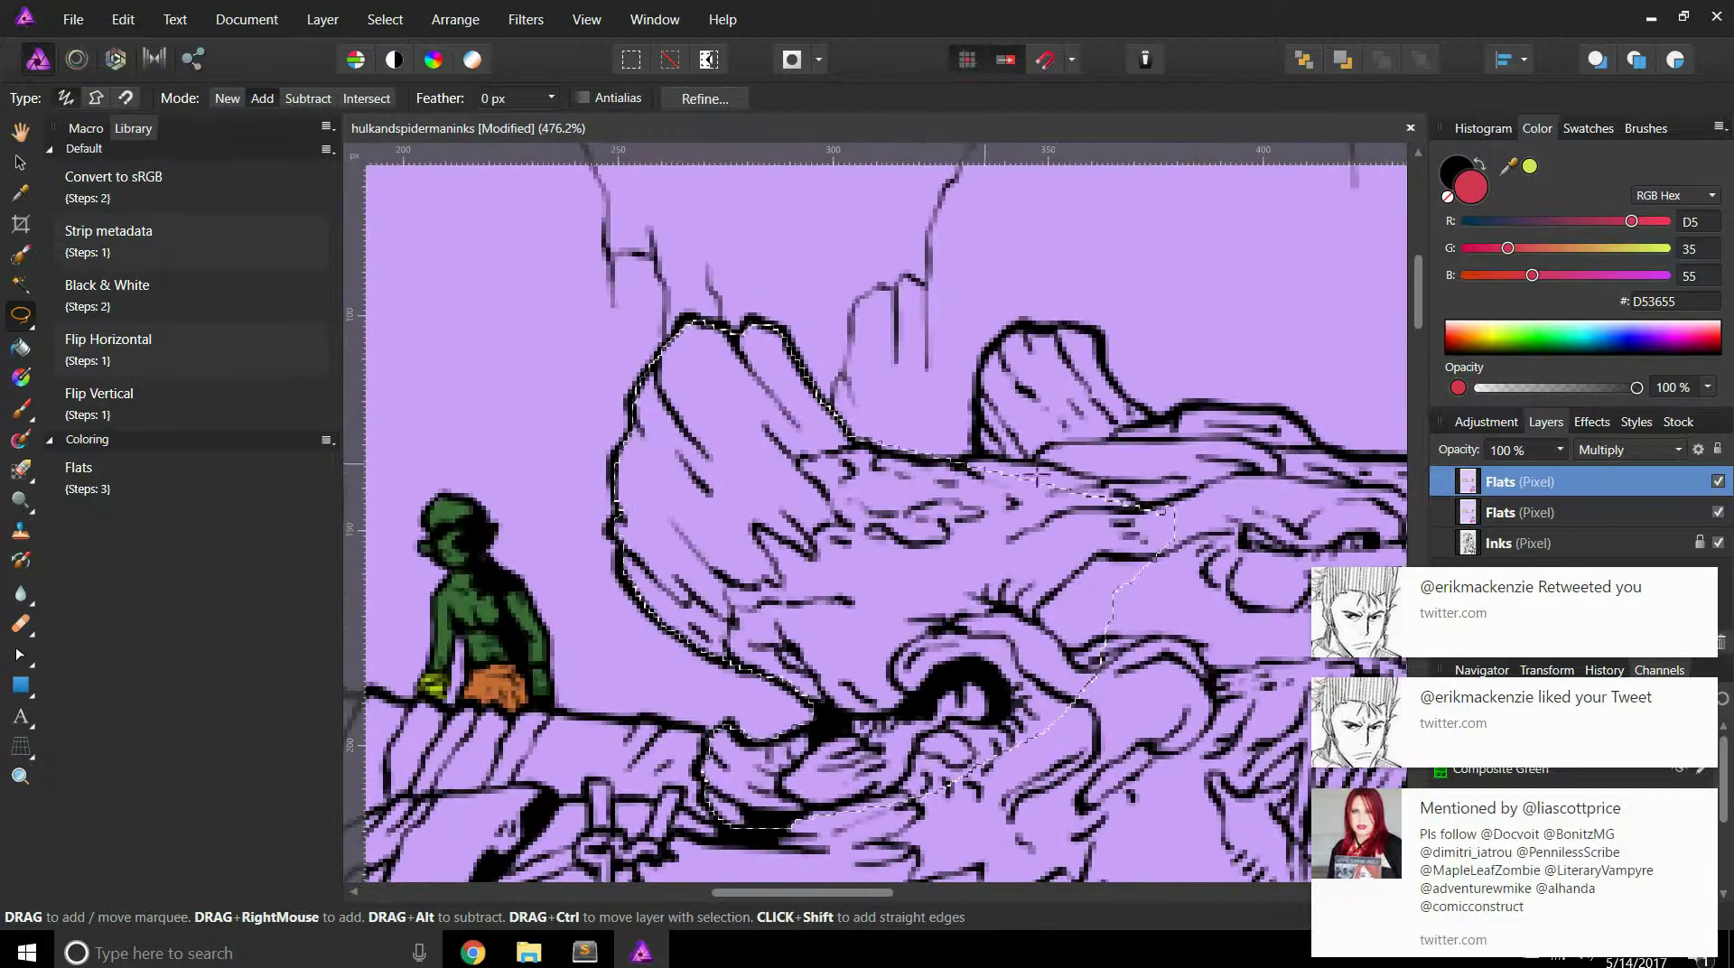
Step: Extend the freehand selection along the beast's smaller horn and the top ridge of its head
scroll(997, 417, "up", 3)
mouse_move(793, 473)
left_mouse_down()
mouse_move(842, 451)
mouse_move(867, 230)
mouse_move(1023, 176)
mouse_move(1283, 356)
mouse_move(1279, 544)
mouse_move(793, 466)
left_mouse_up()
scroll(1080, 424, "down", 3)
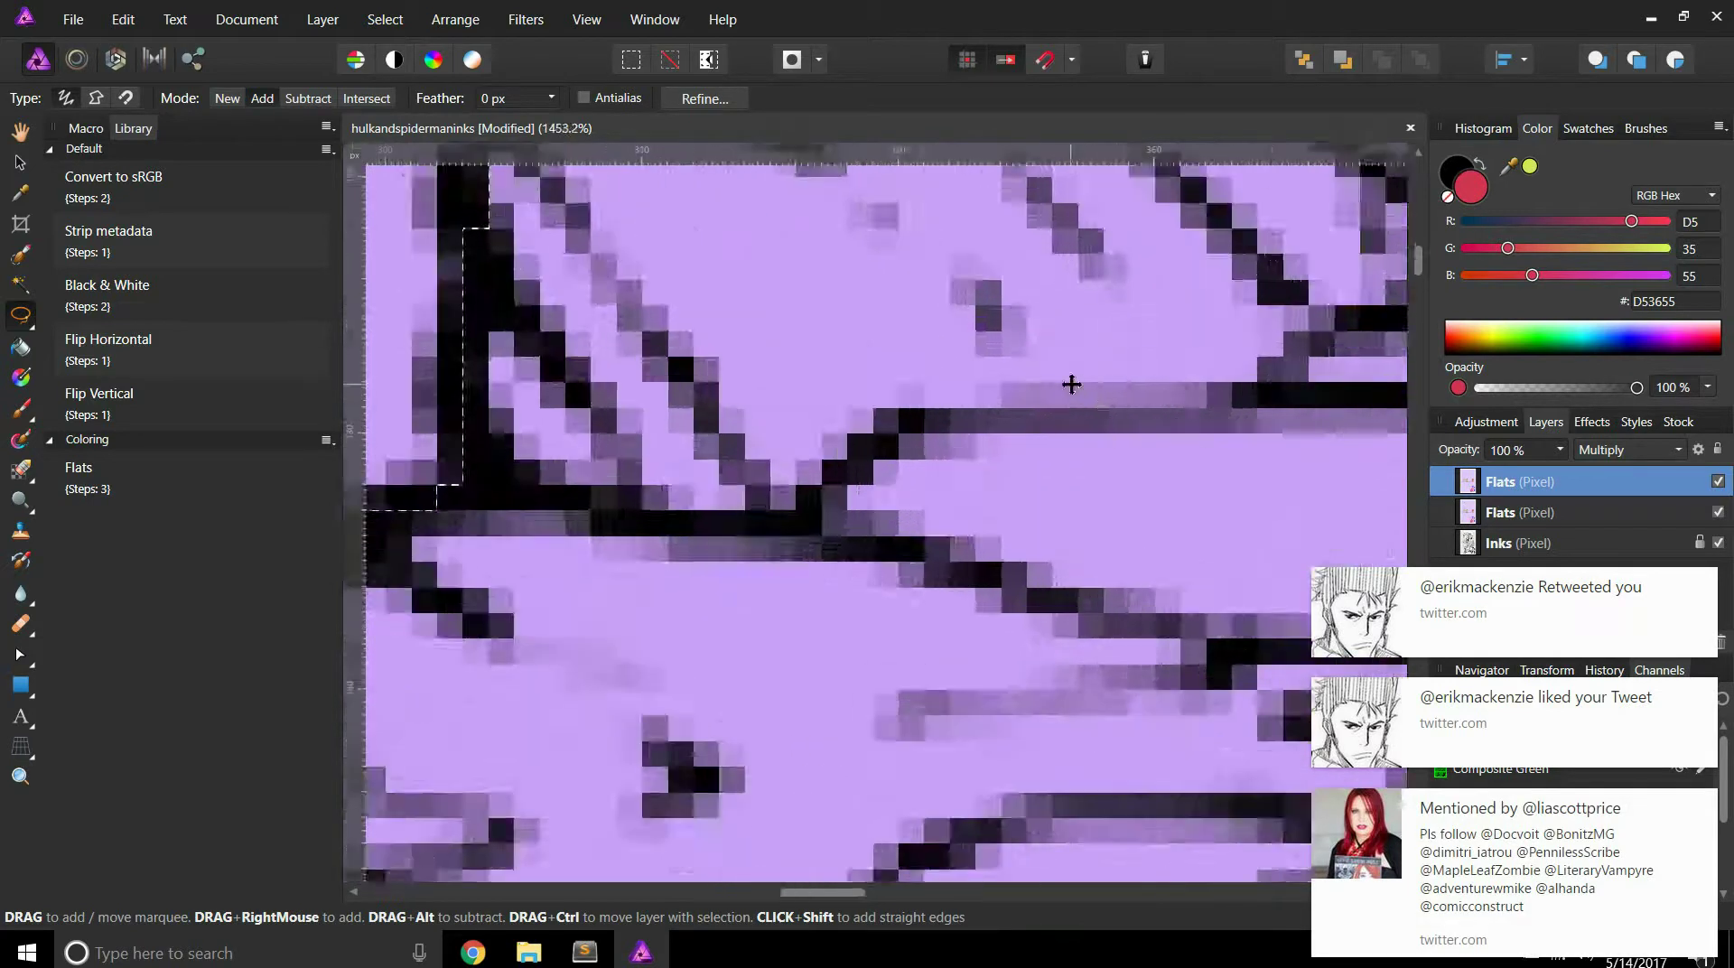
scroll(1077, 268, "up", 6)
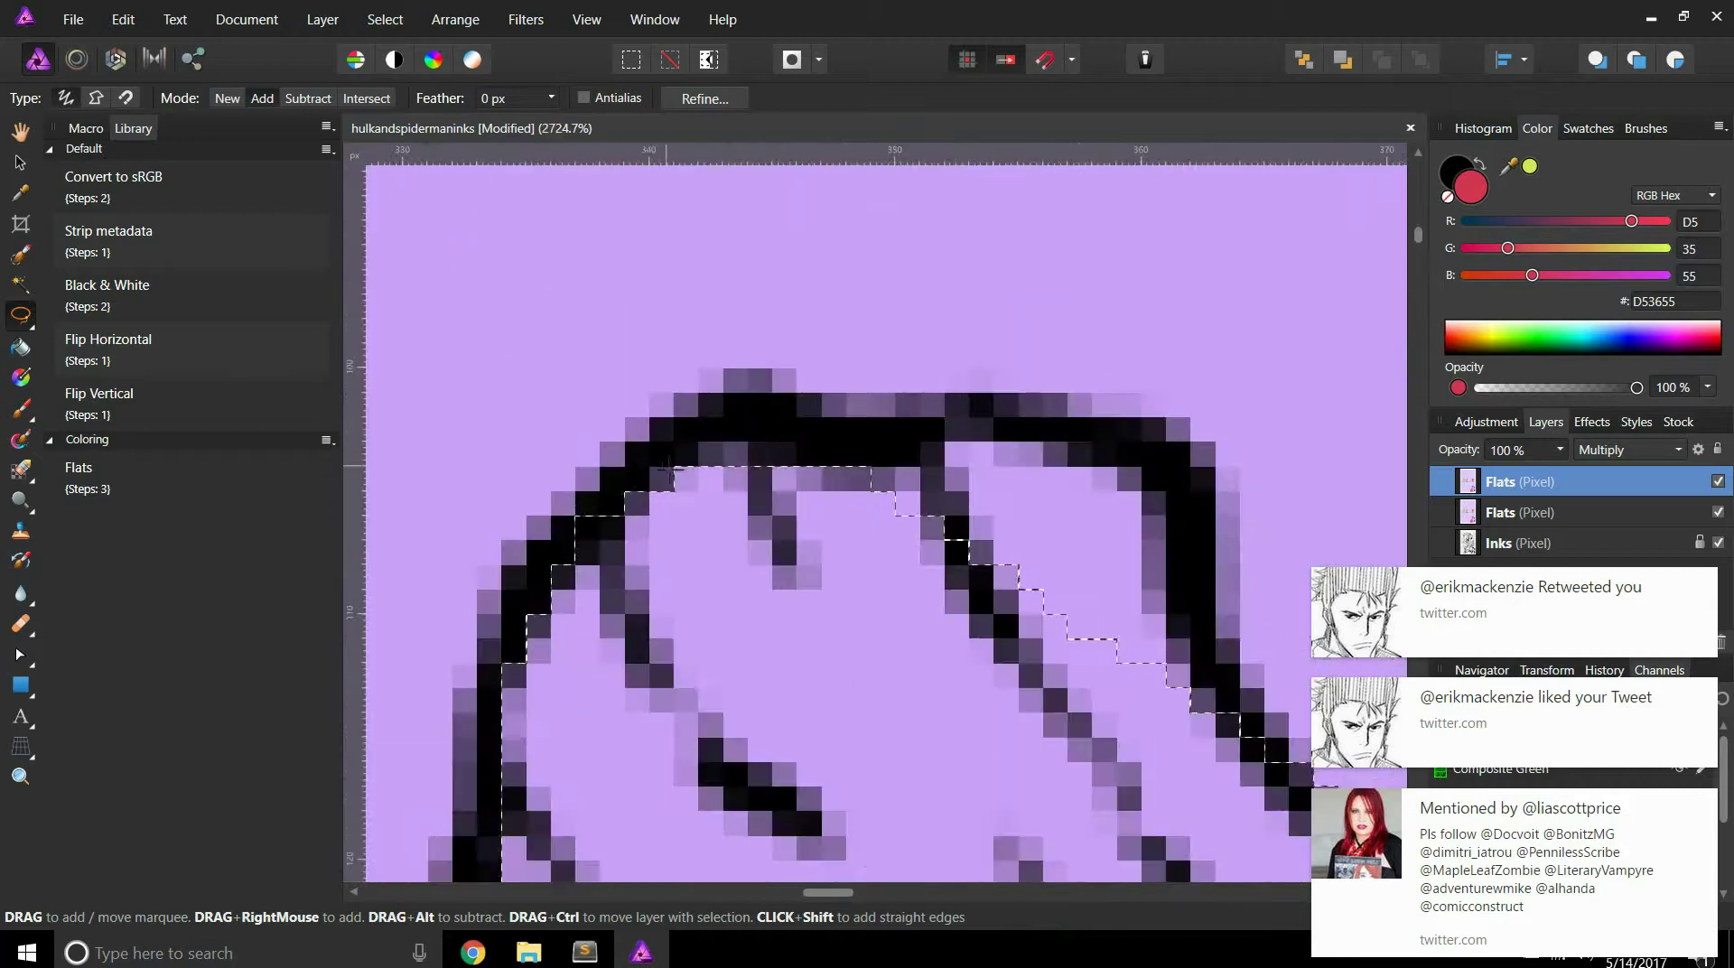
mouse_move(648, 491)
left_mouse_down()
mouse_move(677, 454)
mouse_move(890, 426)
mouse_move(1153, 486)
mouse_move(1183, 542)
mouse_move(1192, 718)
left_mouse_up()
scroll(739, 547, "down", 6)
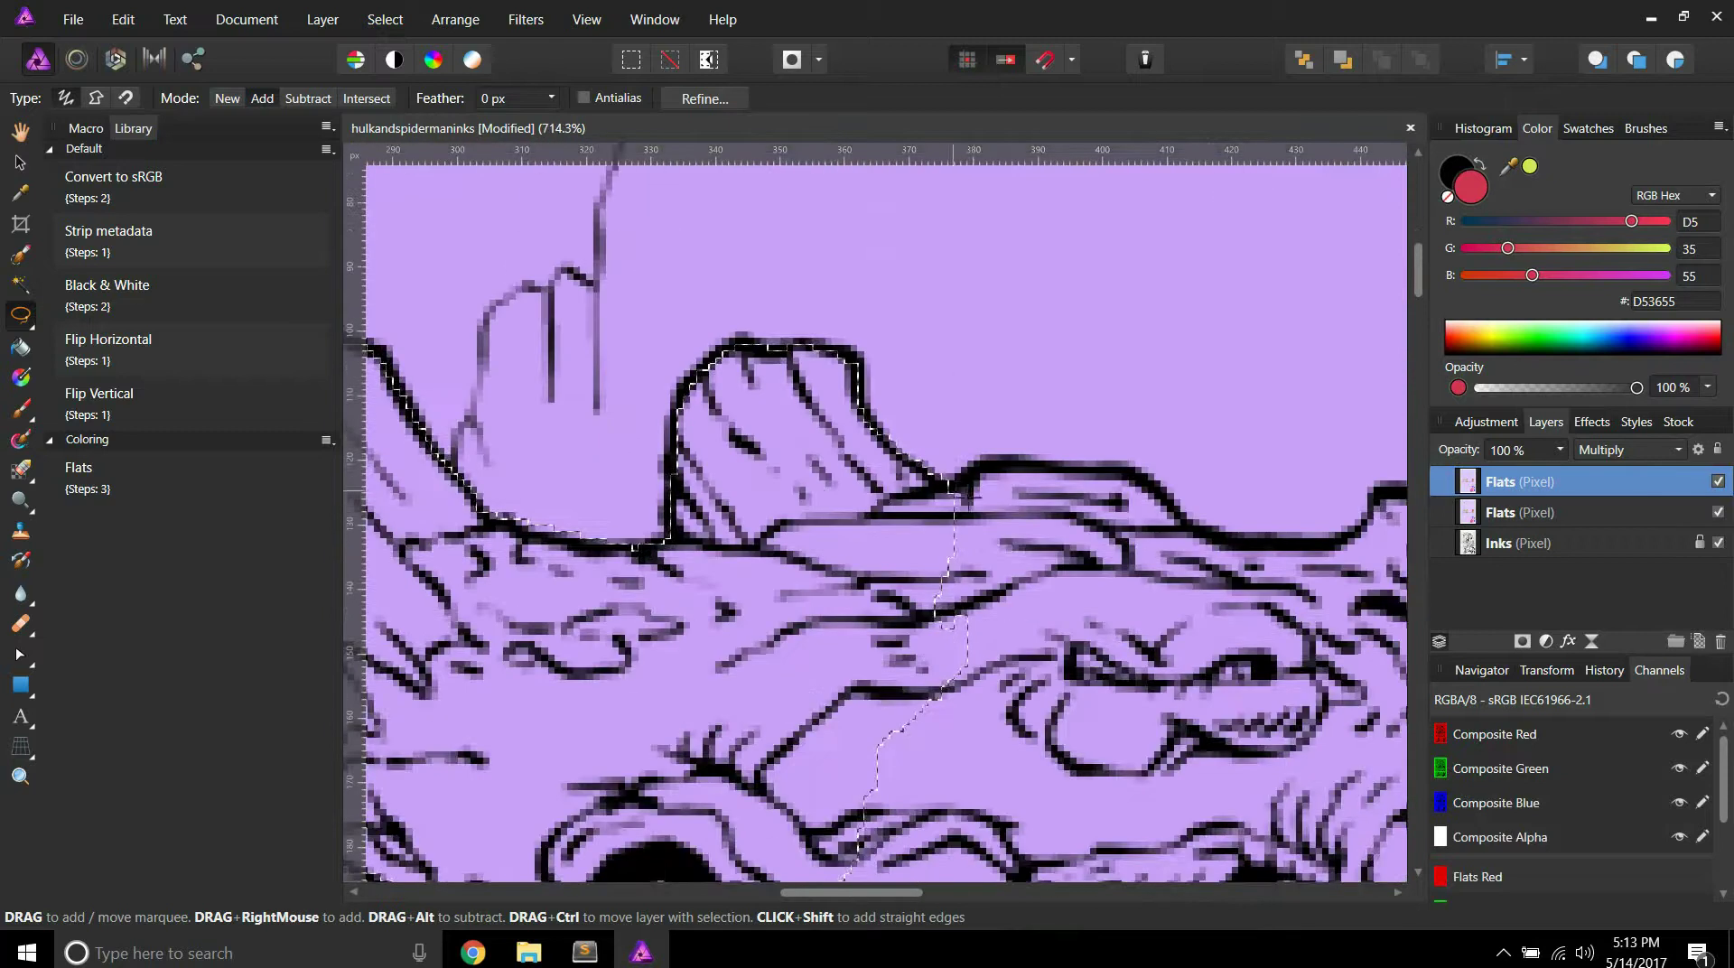
scroll(958, 465, "up", 5)
mouse_move(834, 478)
left_mouse_down()
mouse_move(1038, 431)
mouse_move(1389, 445)
mouse_move(1400, 526)
mouse_move(1294, 819)
mouse_move(578, 722)
left_mouse_up()
scroll(1368, 440, "down", 3)
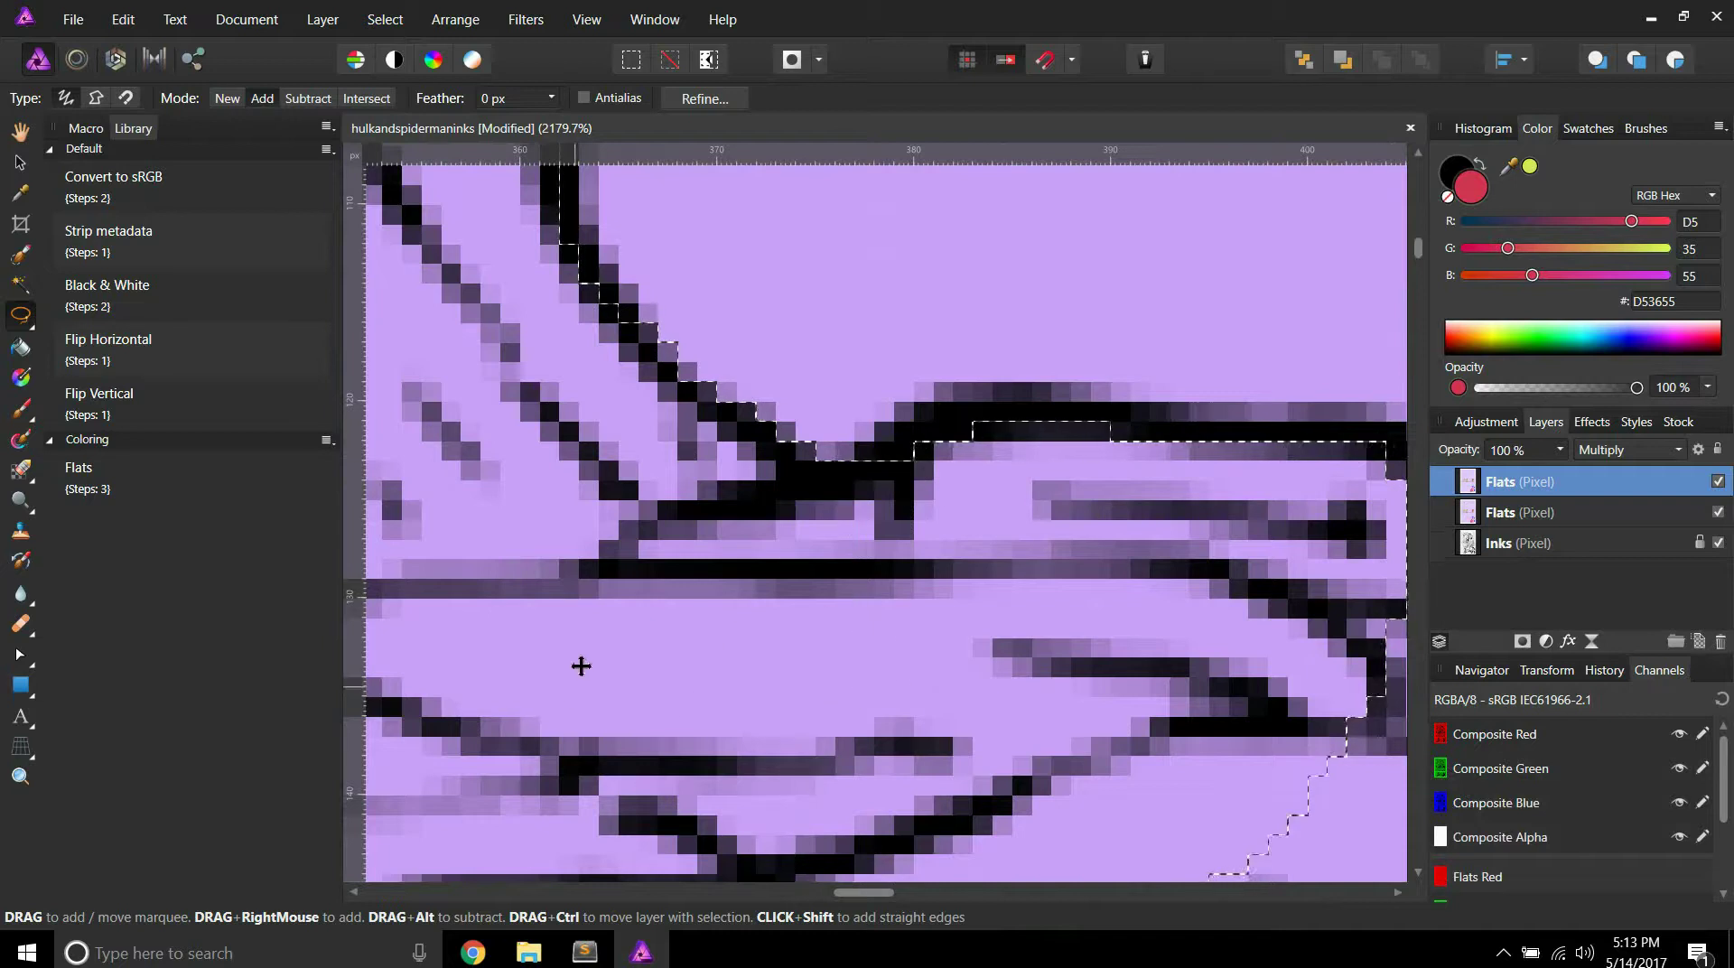
scroll(569, 689, "down", 2)
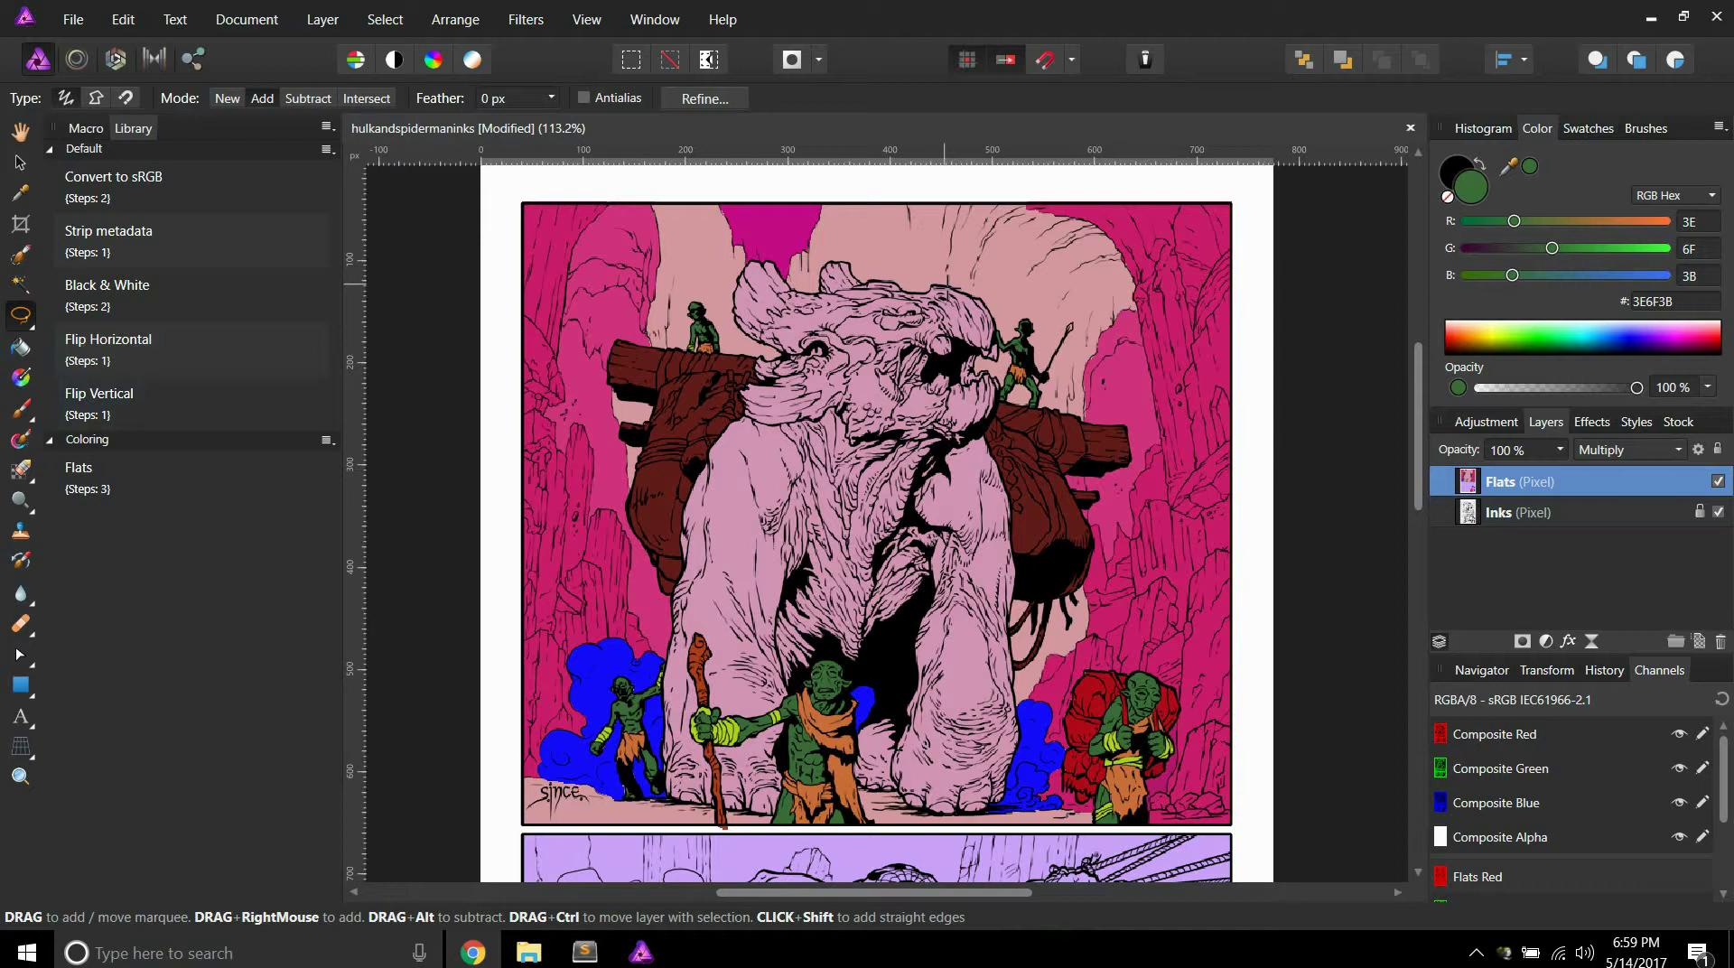
Step: Hide the Inks layer to view the first panel's flats alone, and show it again to inspect the backpack goblin
left_click(1718, 512)
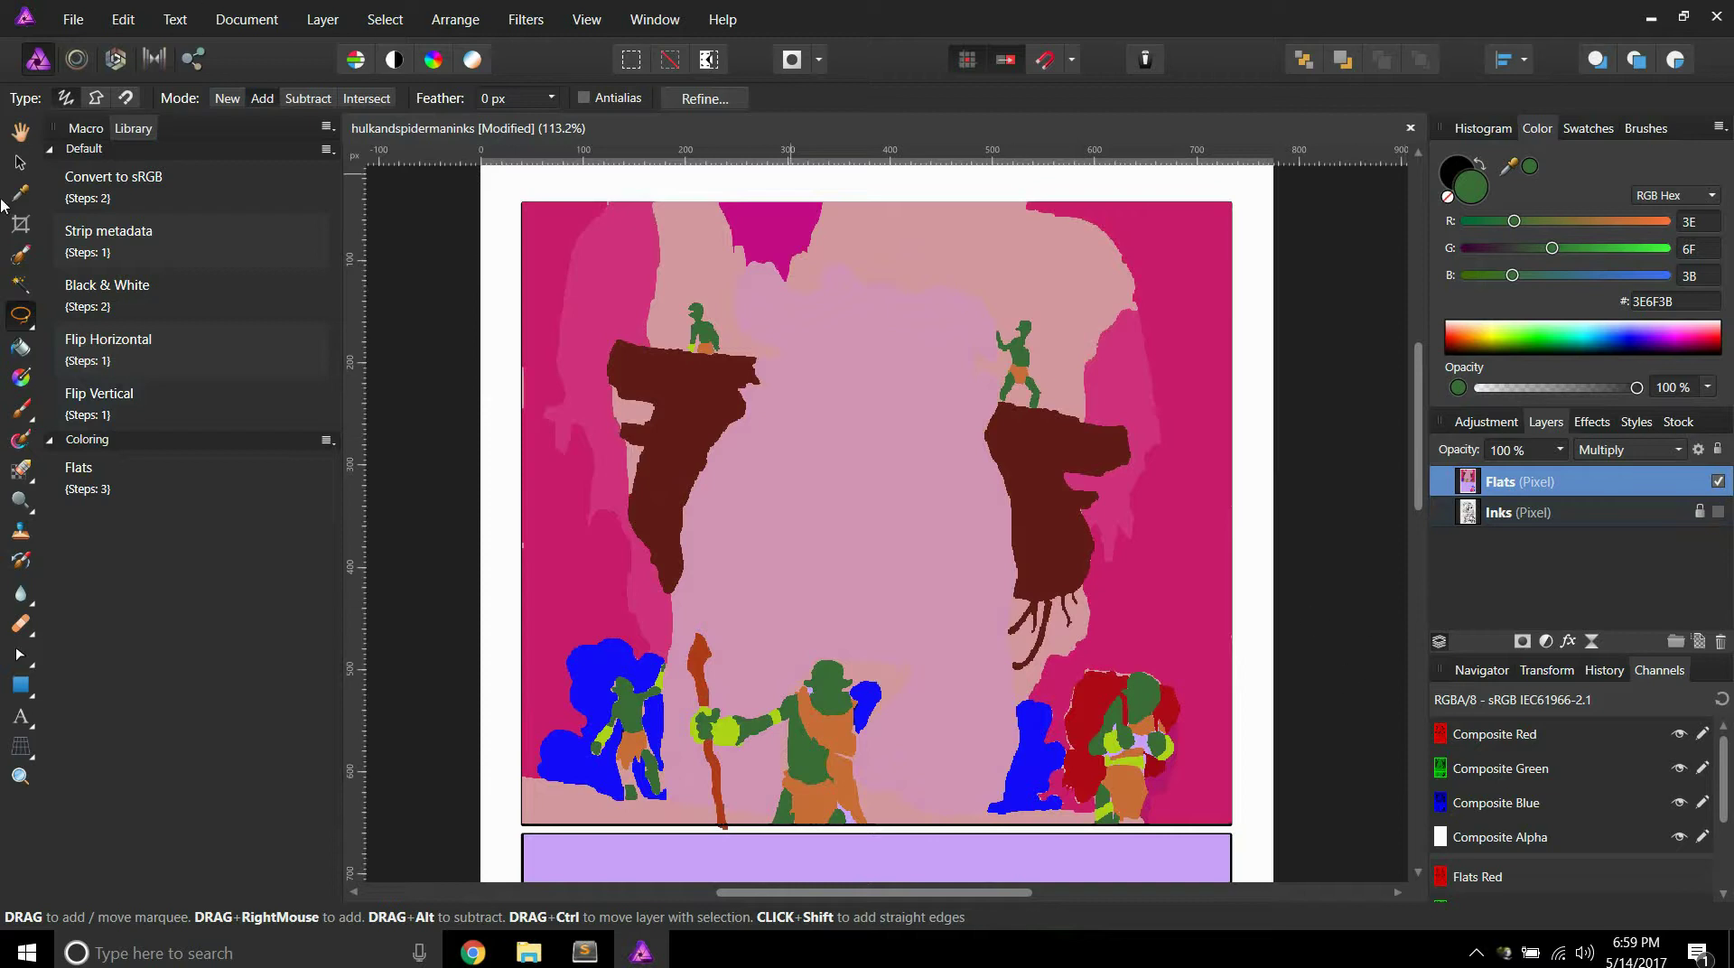
left_click(18, 165)
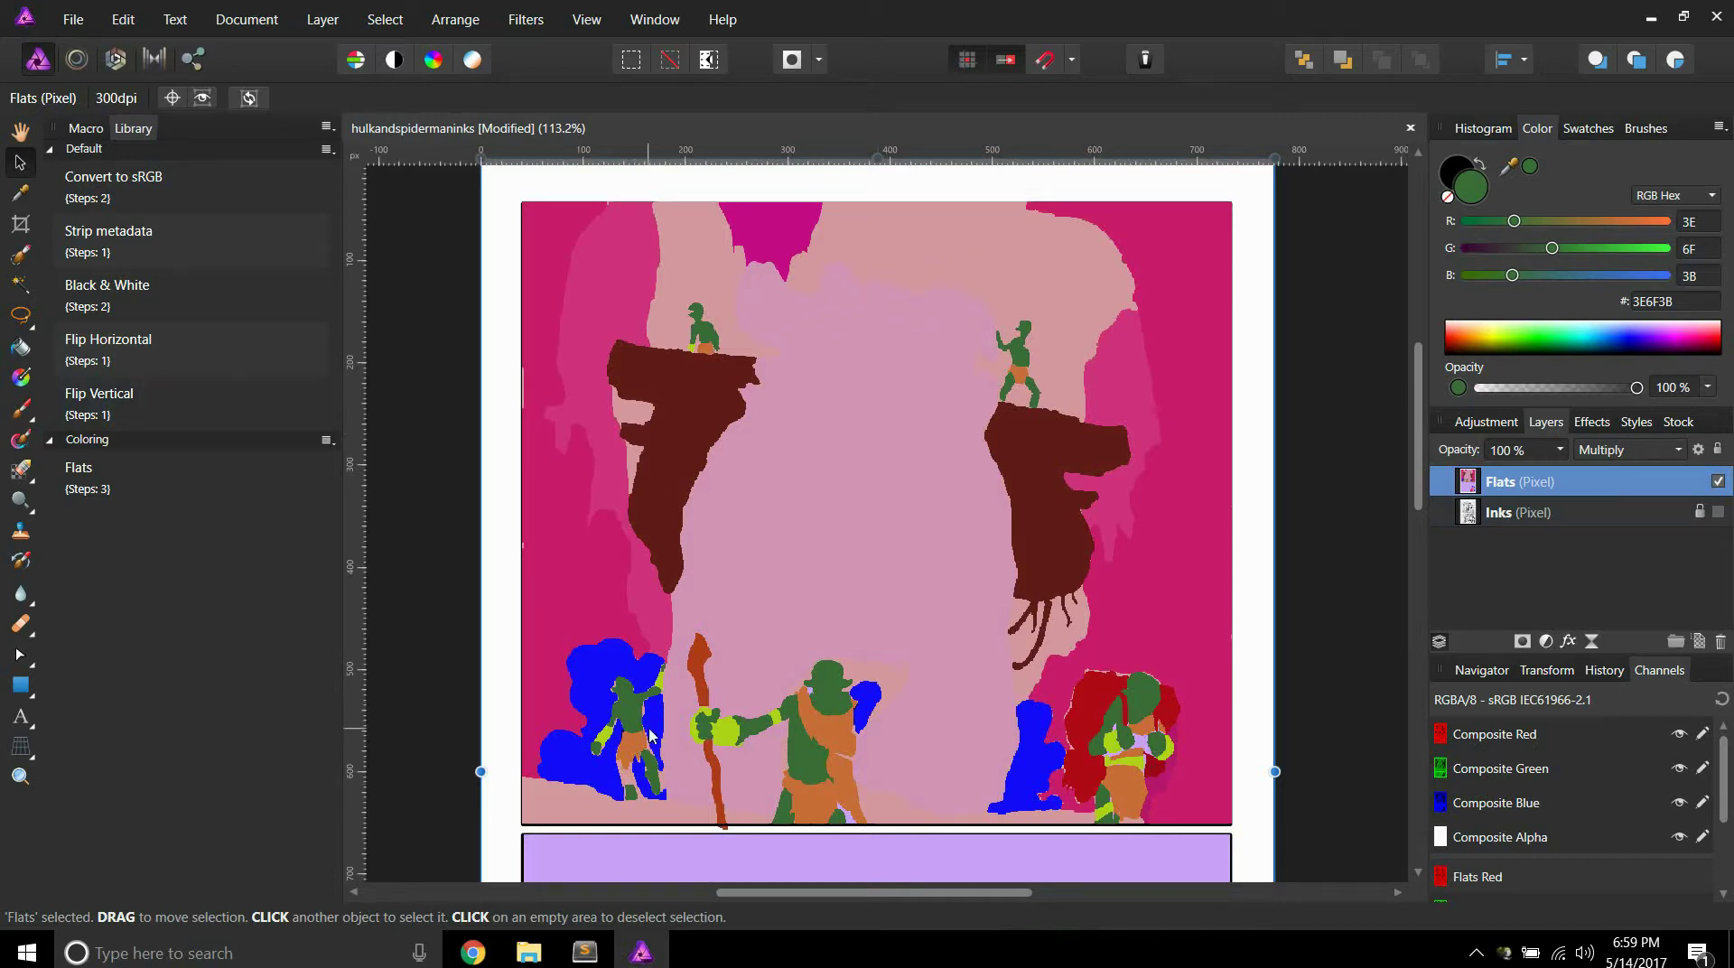
left_click(1718, 511)
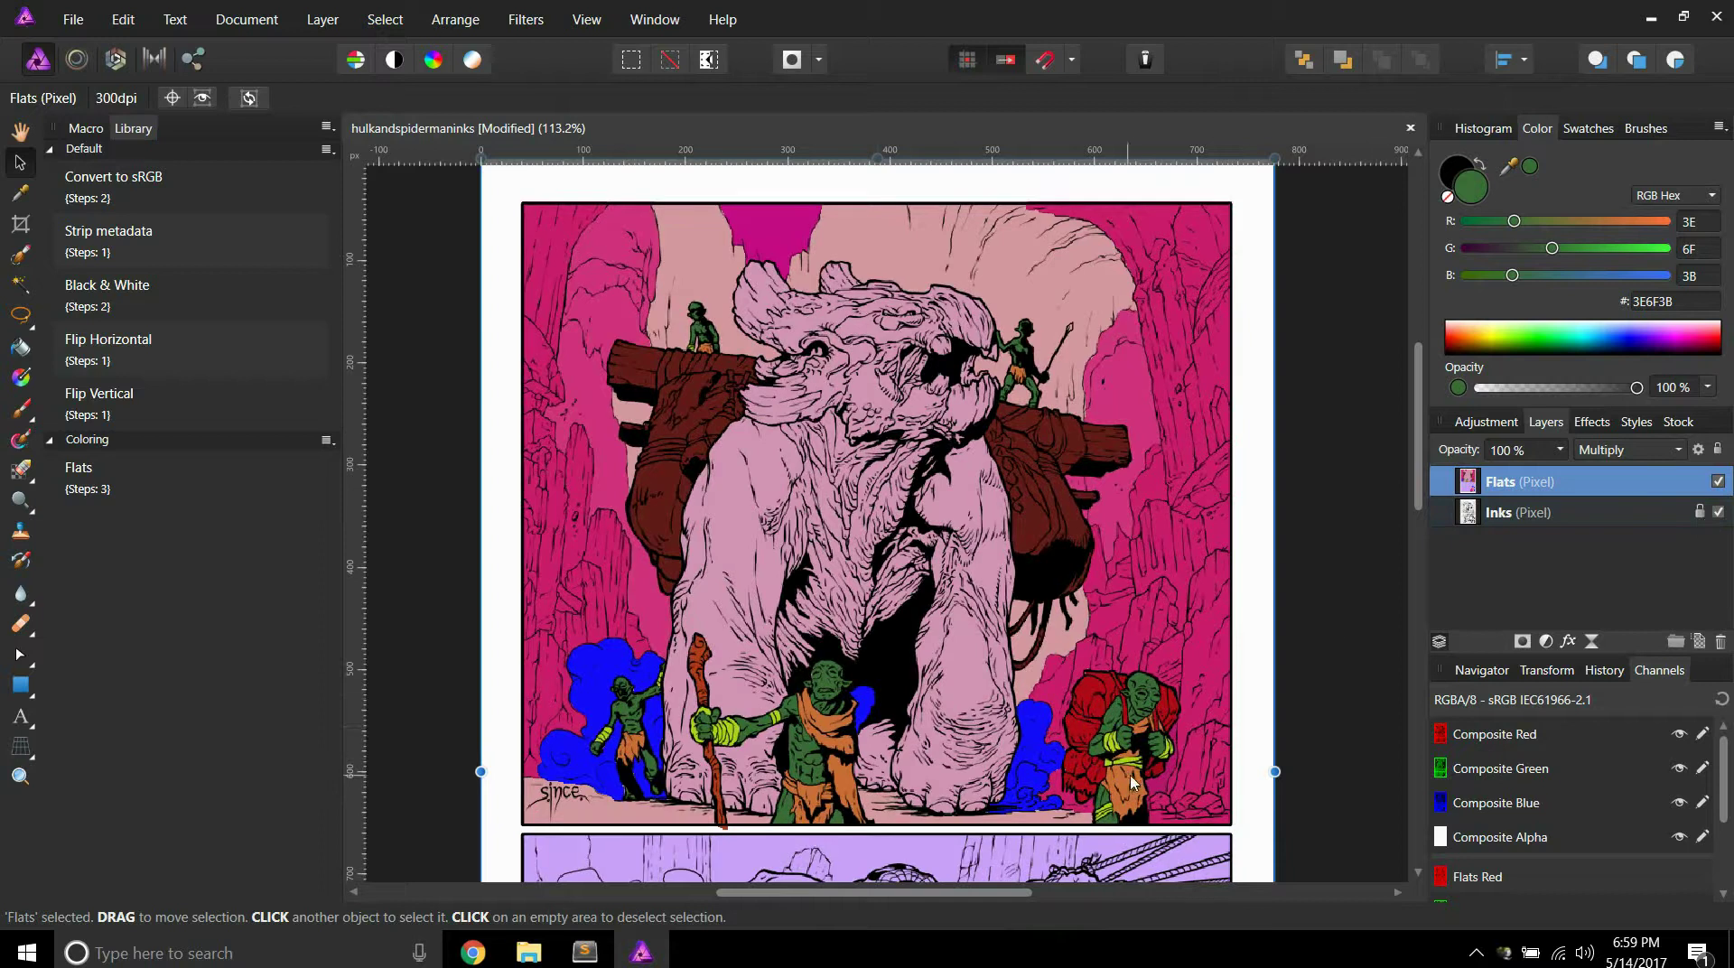
scroll(1172, 734, "up", 5)
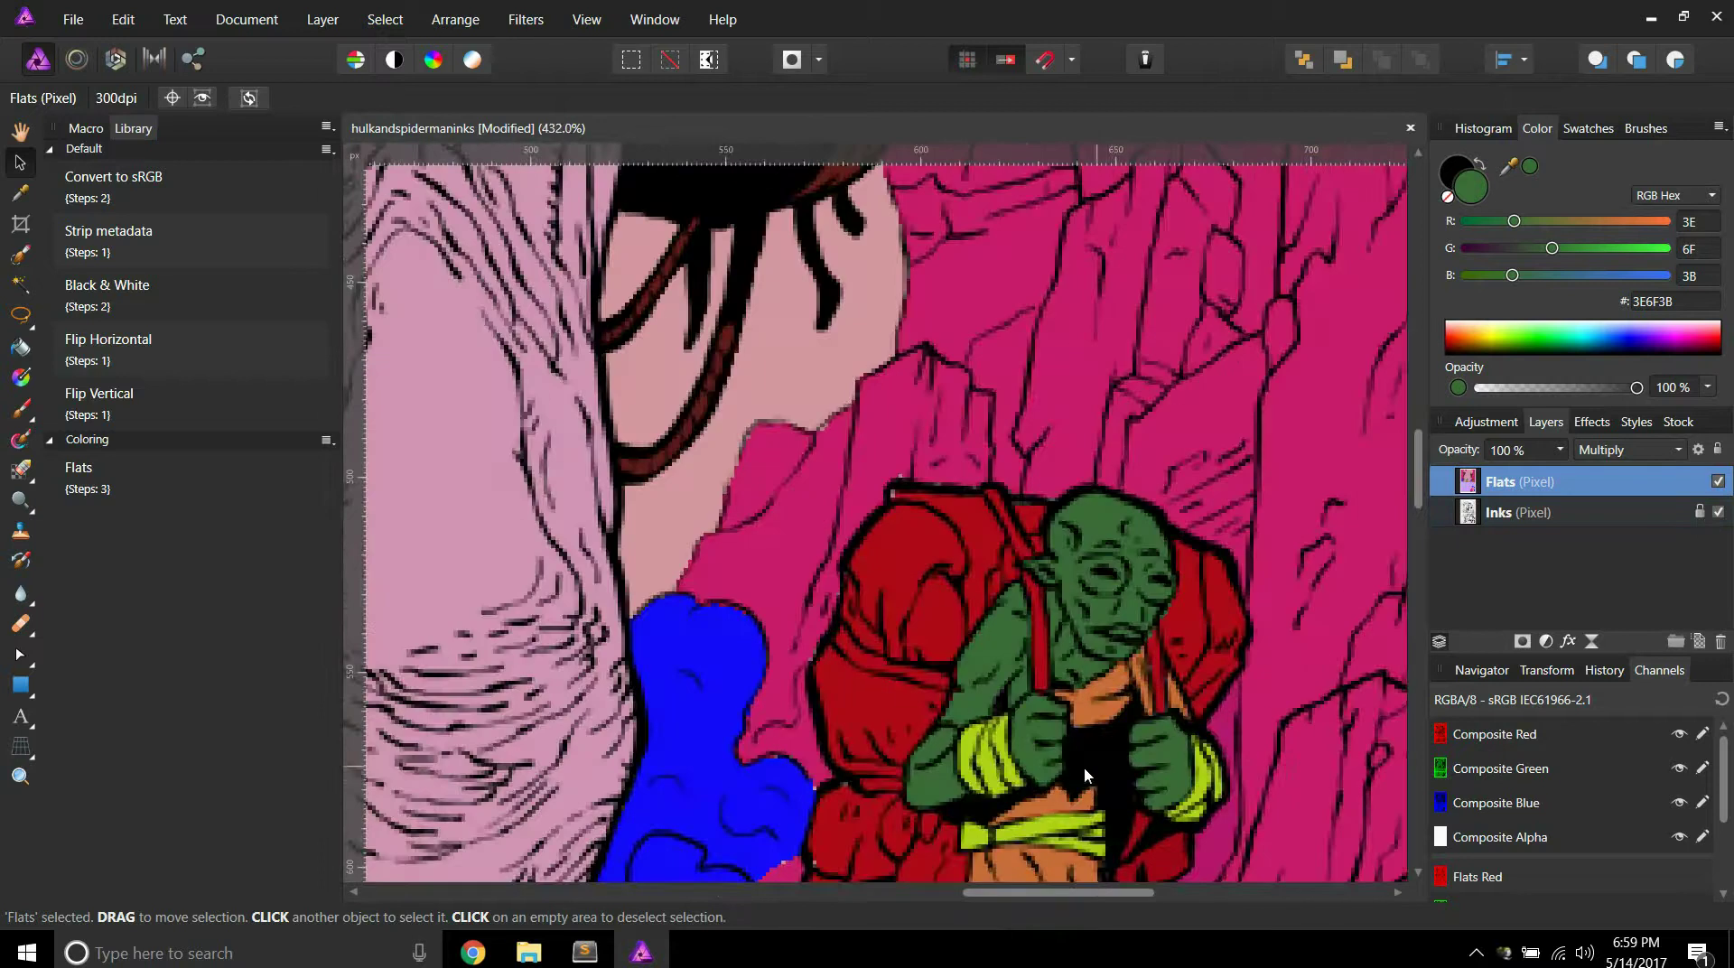
scroll(1120, 763, "down", 5)
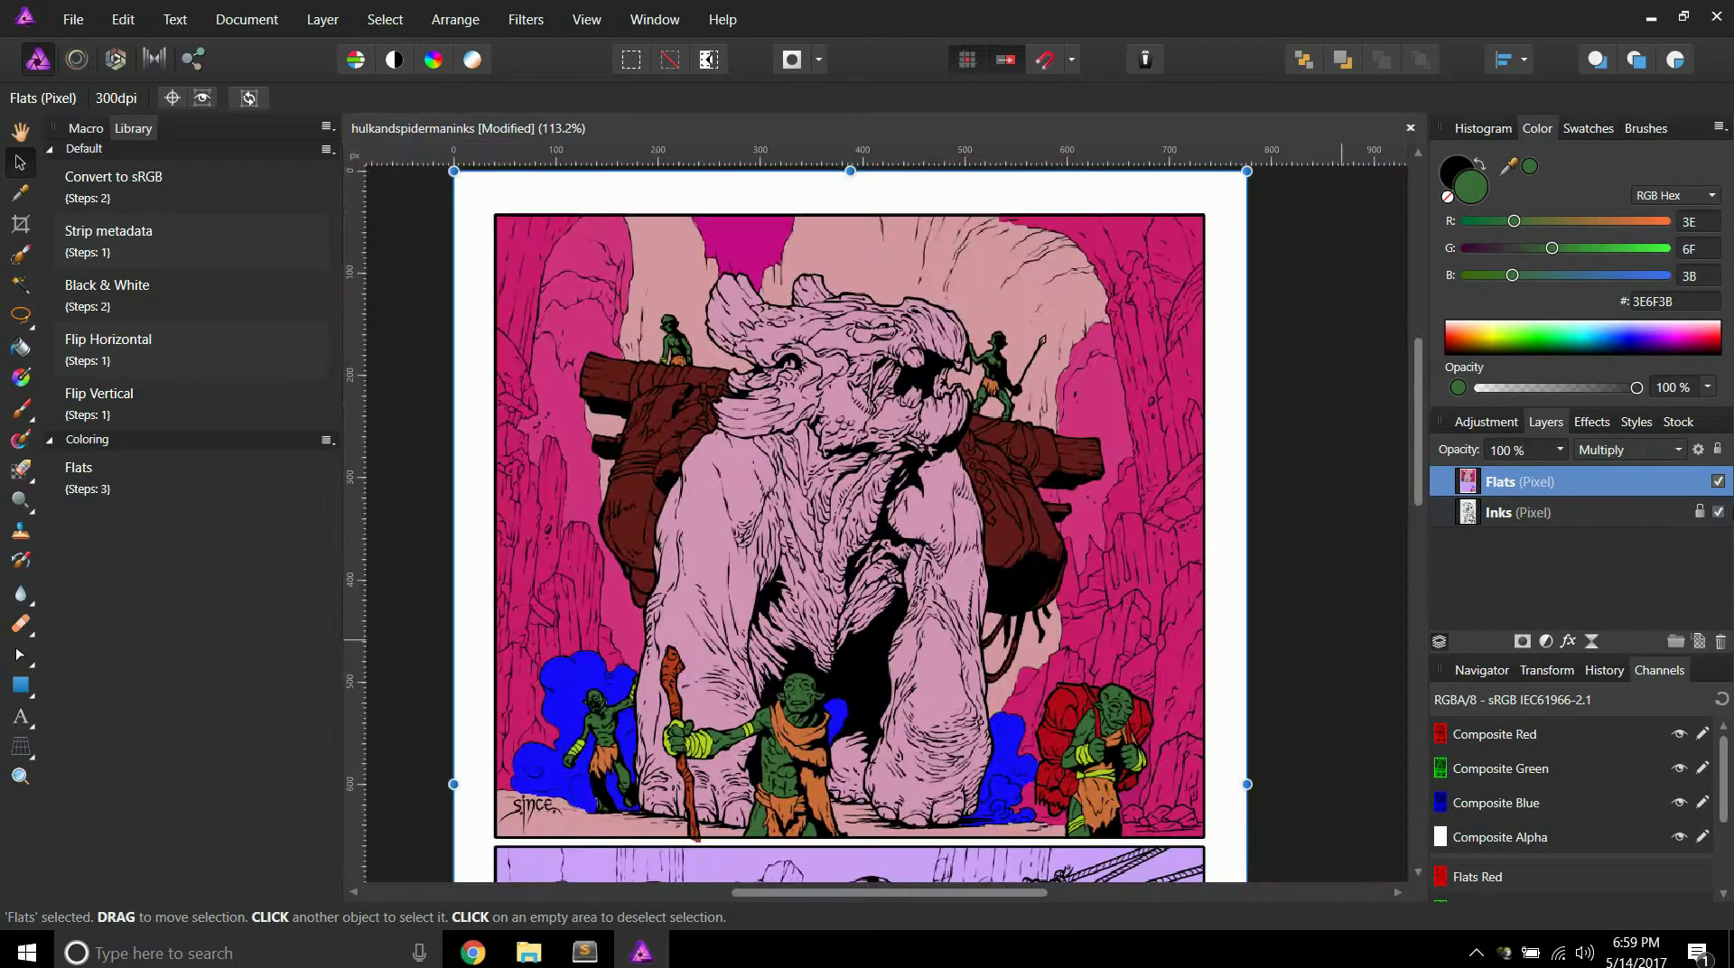
Step: Examine the flat colour edges around the dark red saddlebag with the Inks layer hidden, and restore the inks to review the whole panel
left_click(1717, 513)
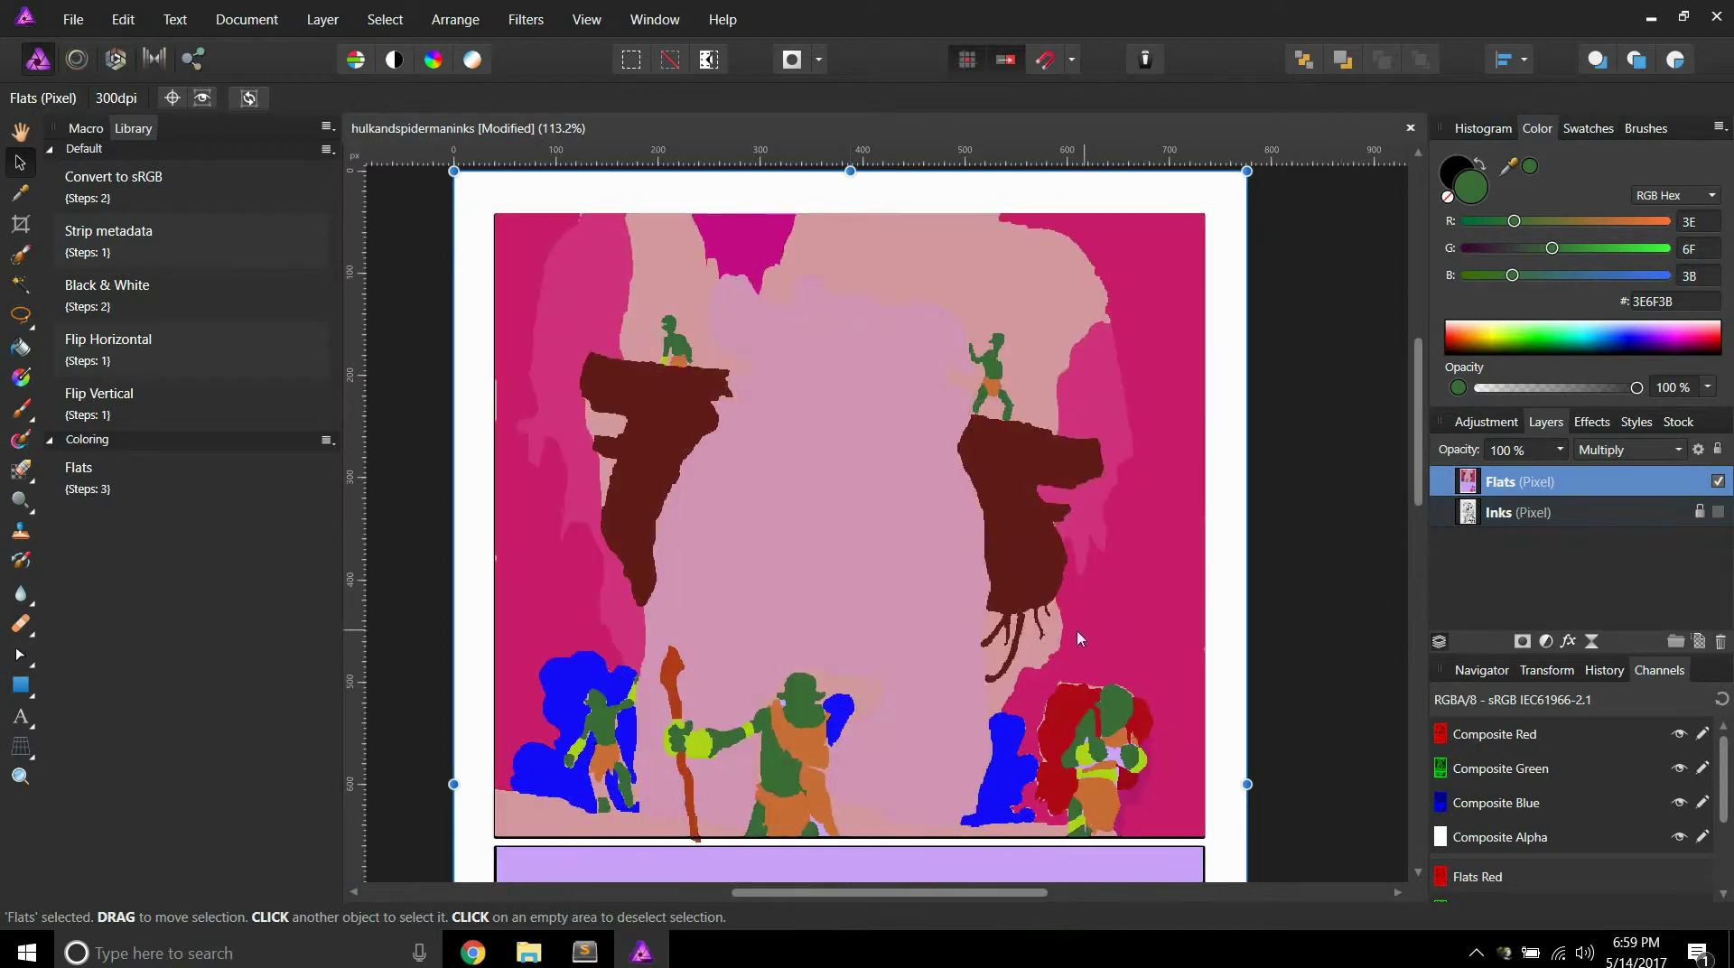
scroll(1039, 623, "up", 7)
scroll(1037, 618, "down", 5)
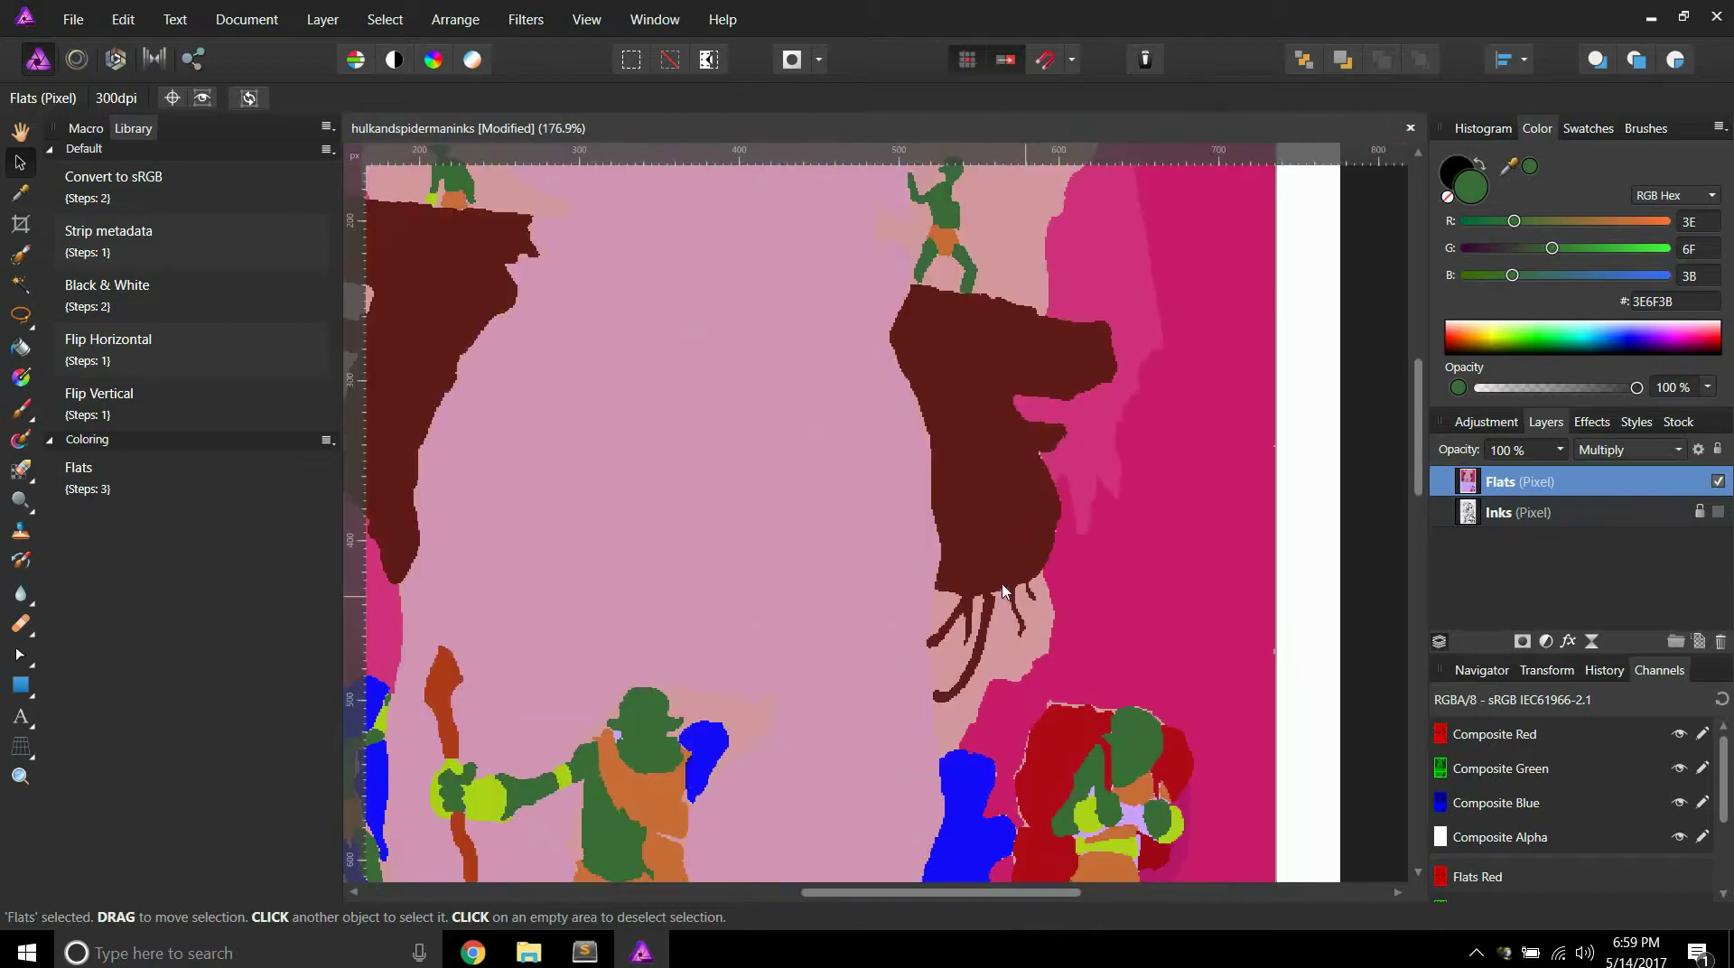
scroll(1016, 492, "down", 4)
scroll(1002, 456, "up", 2)
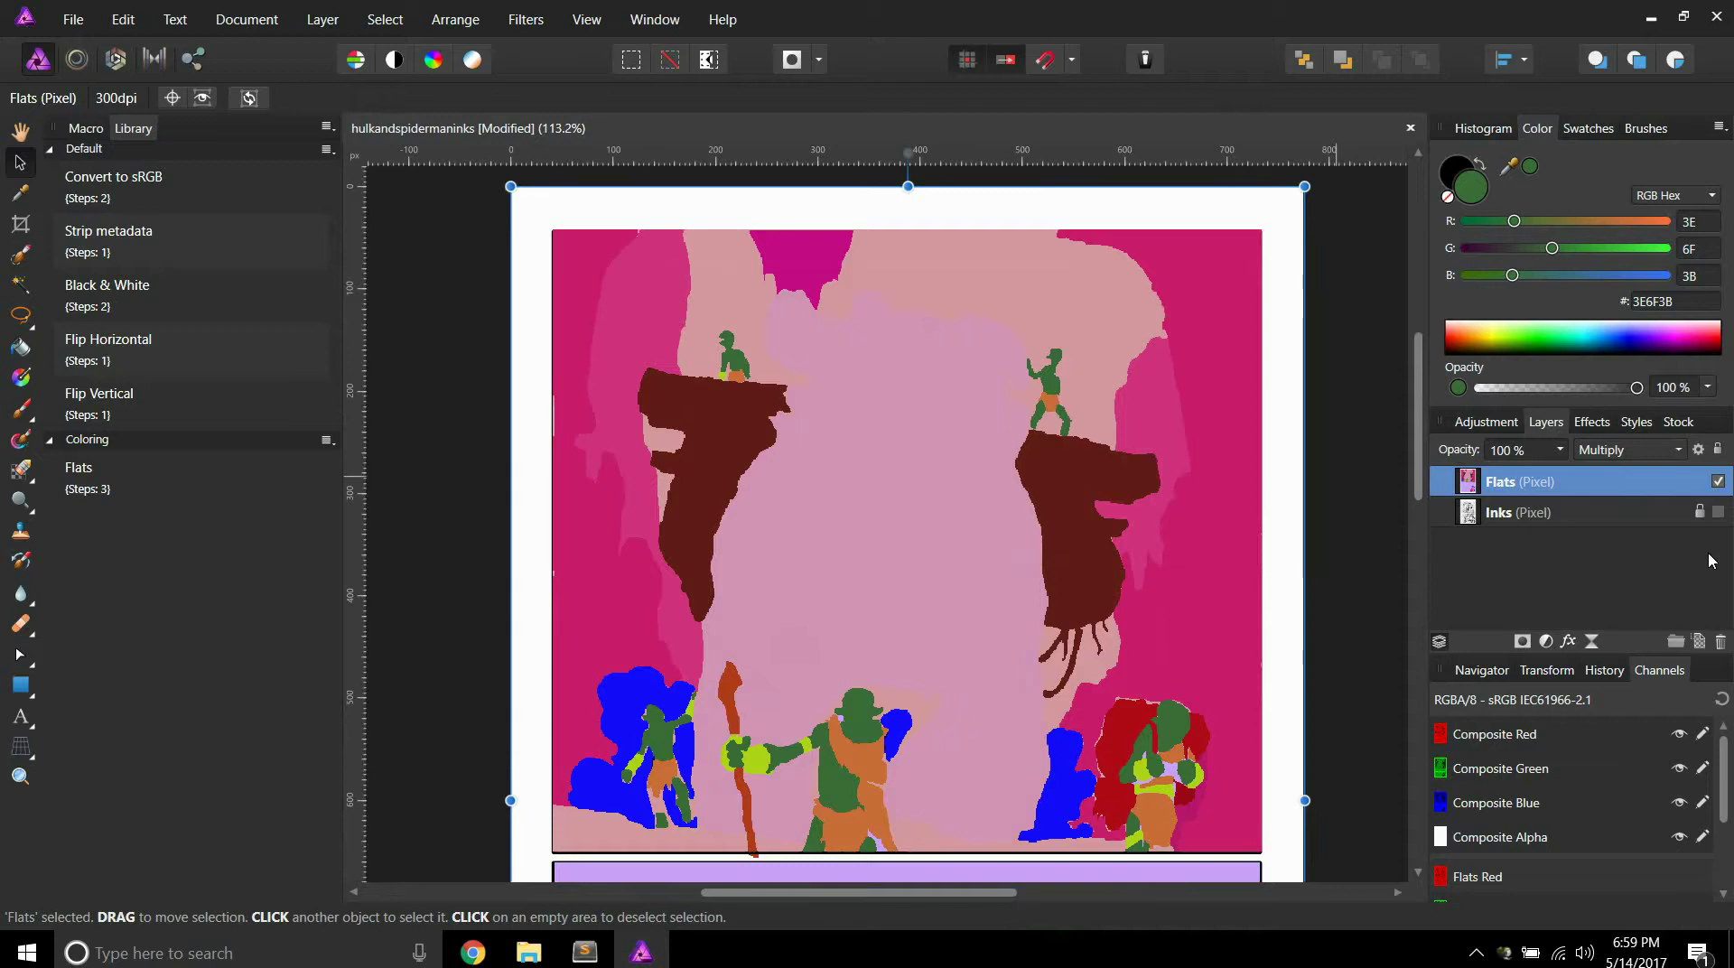
scroll(1129, 594, "up", 4)
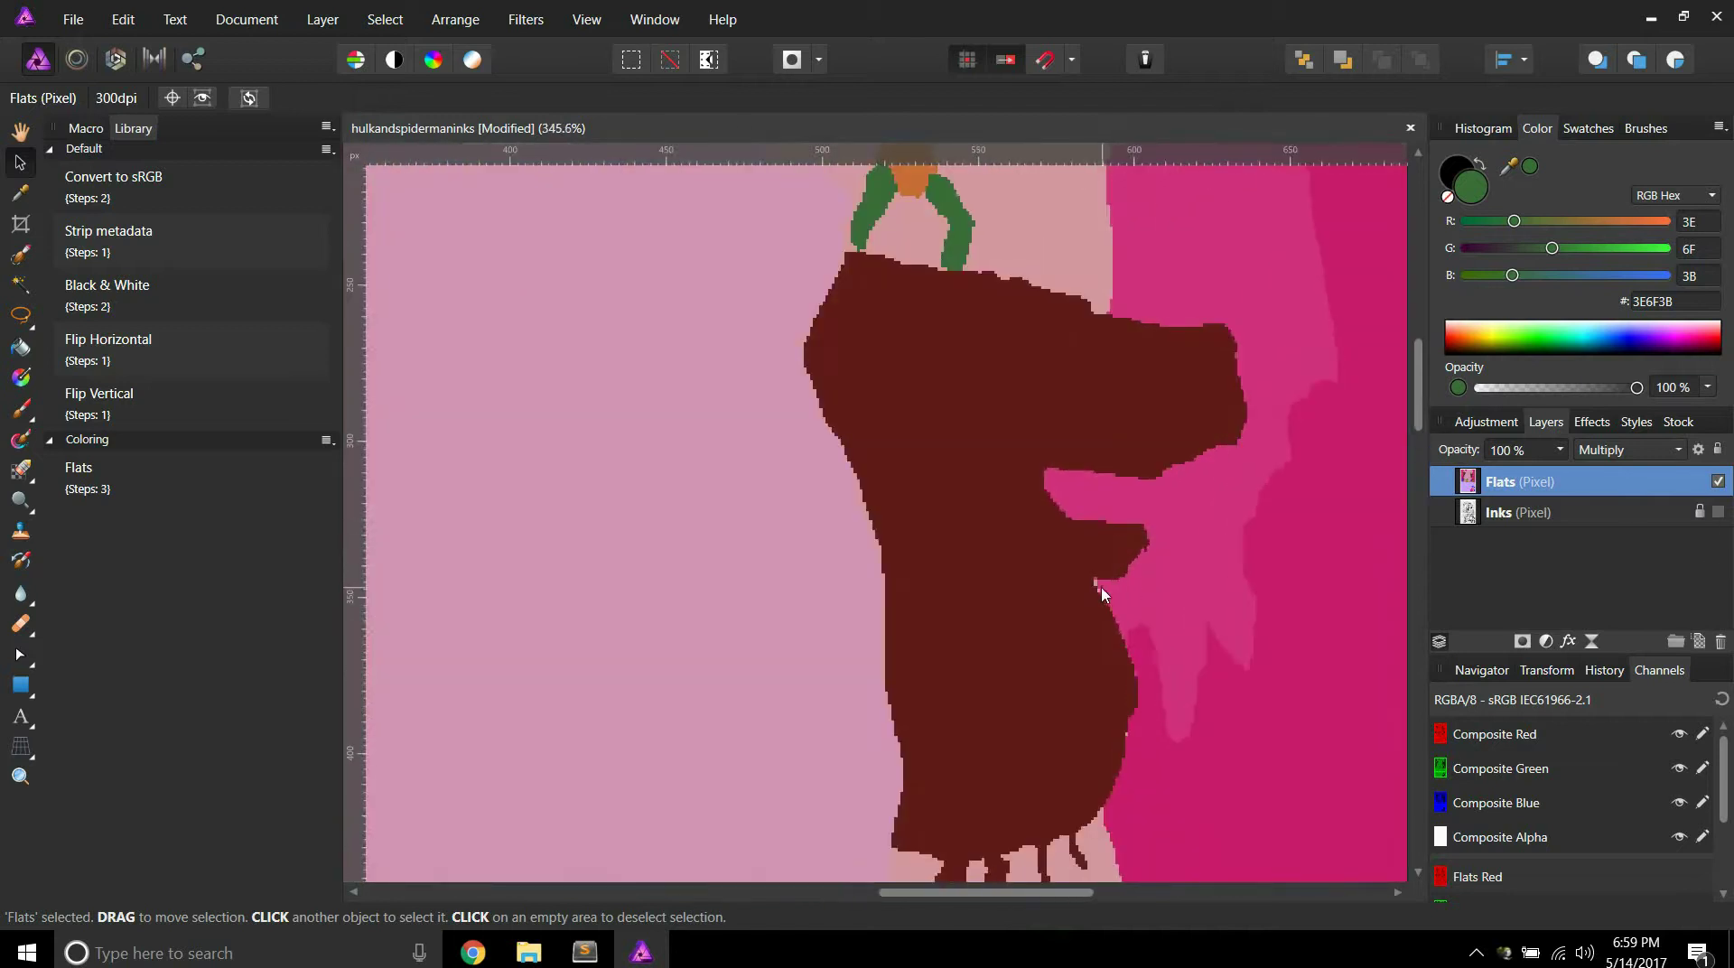
left_click(1717, 512)
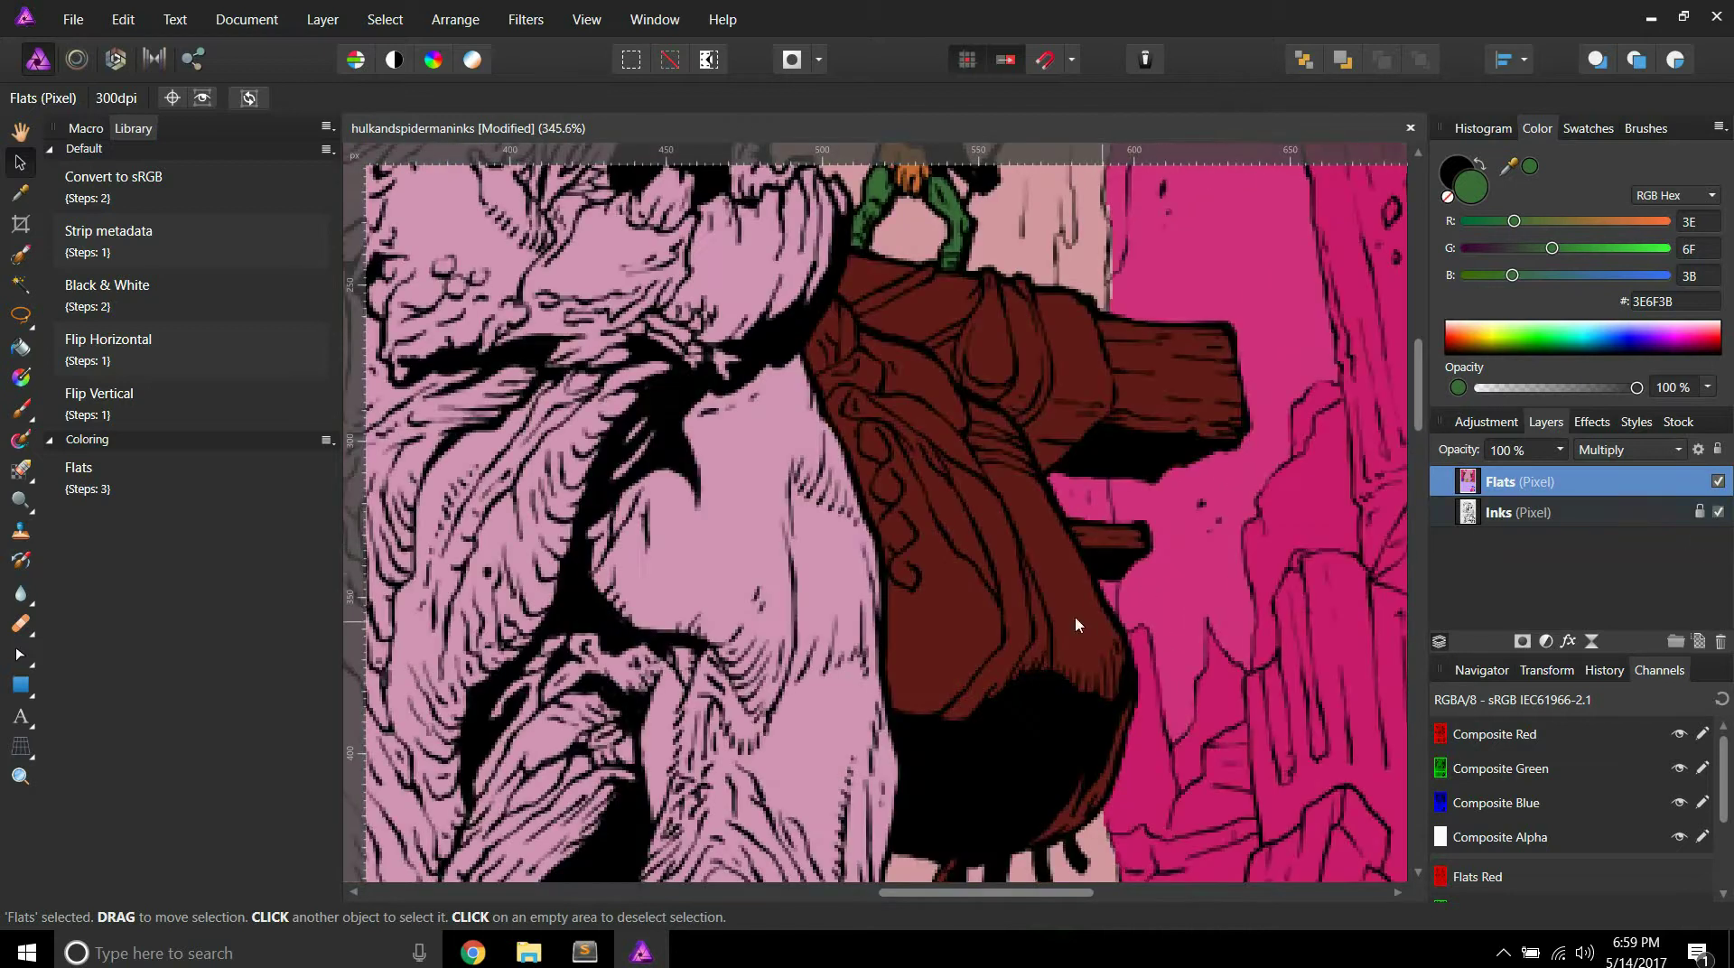
scroll(1106, 592, "down", 2)
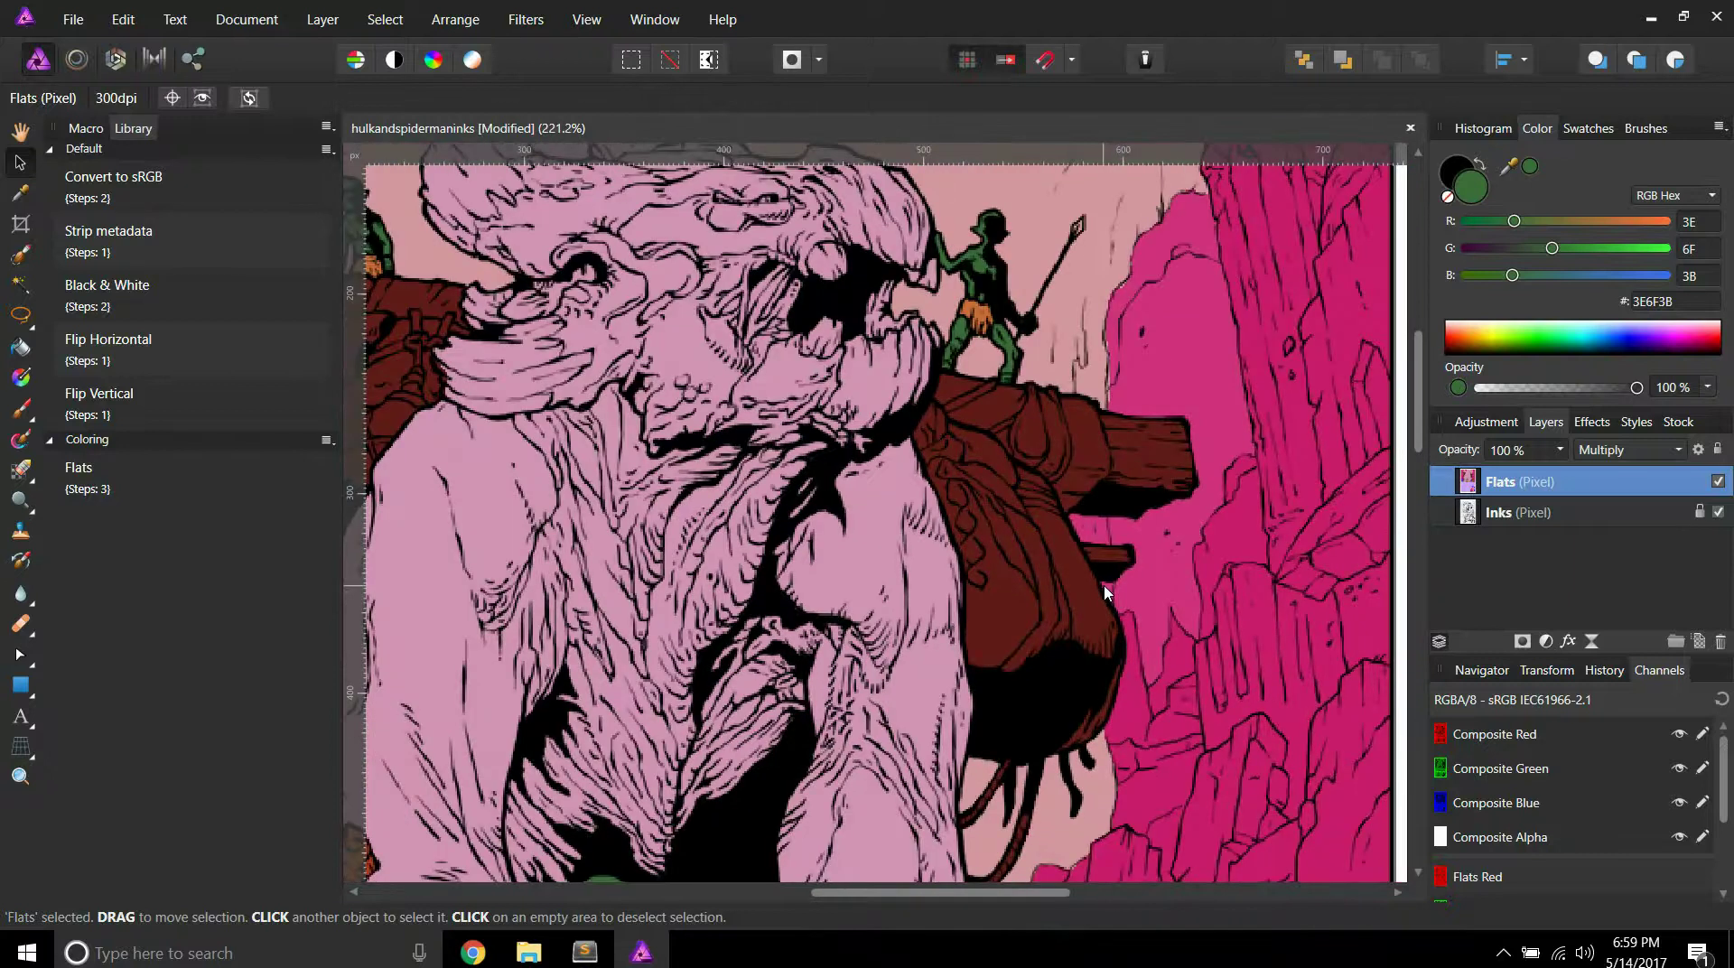
scroll(1106, 591, "down", 4)
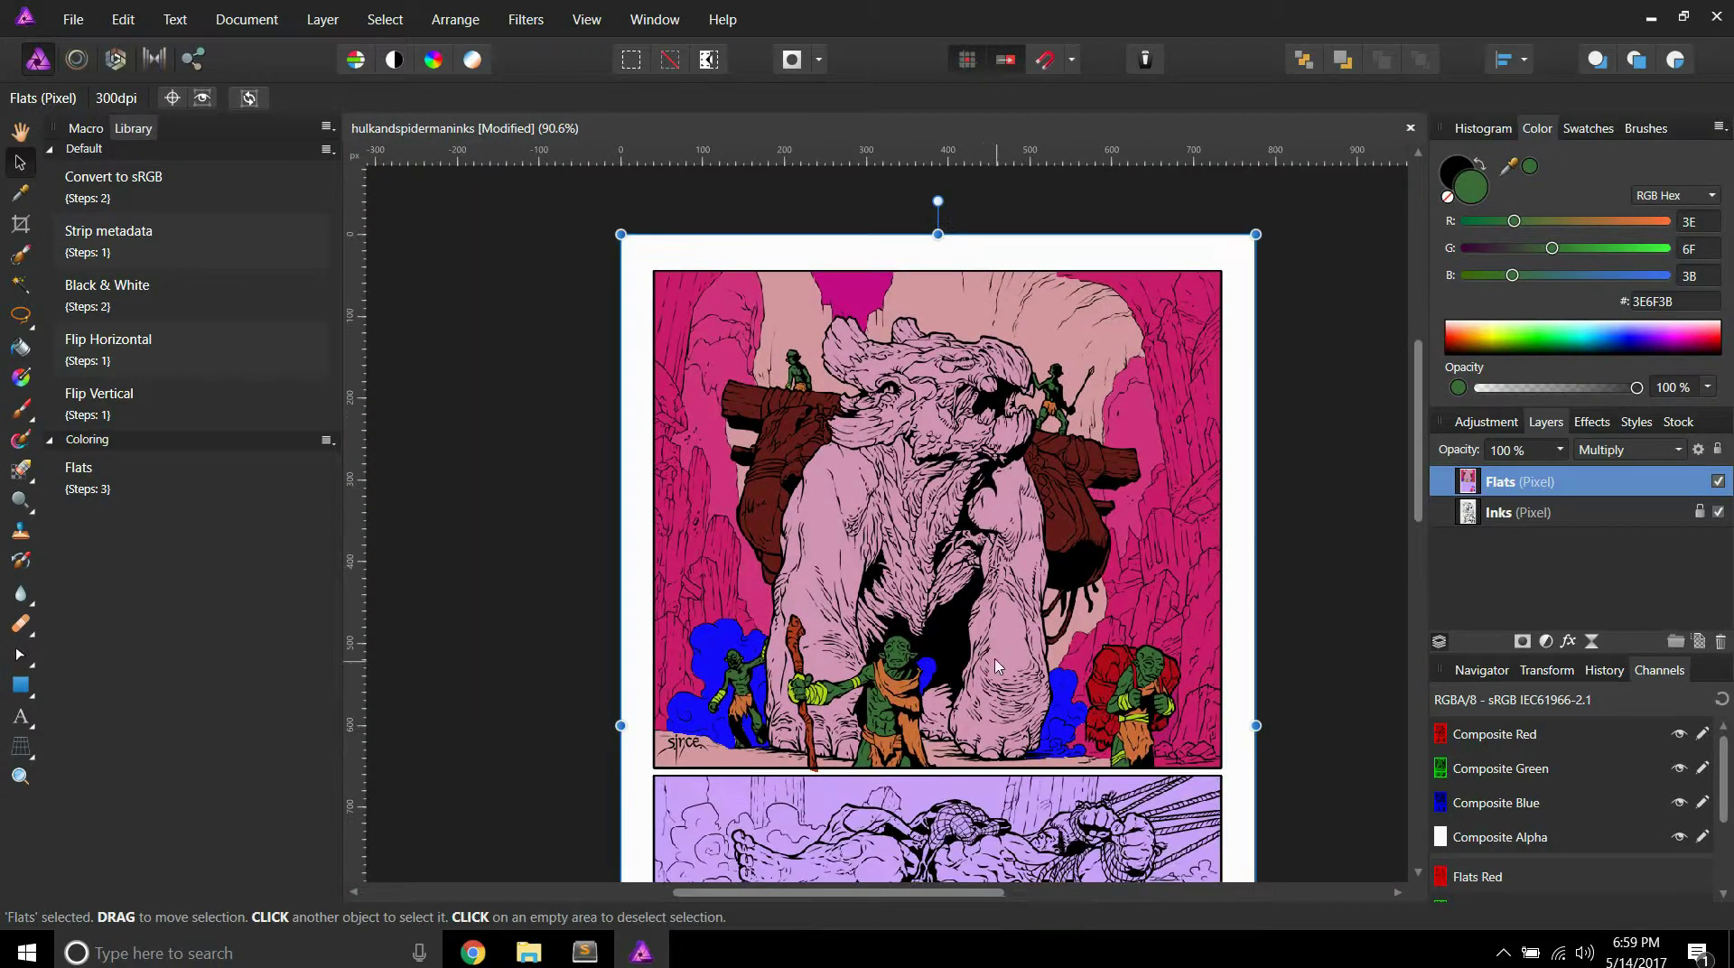
scroll(998, 670, "up", 1)
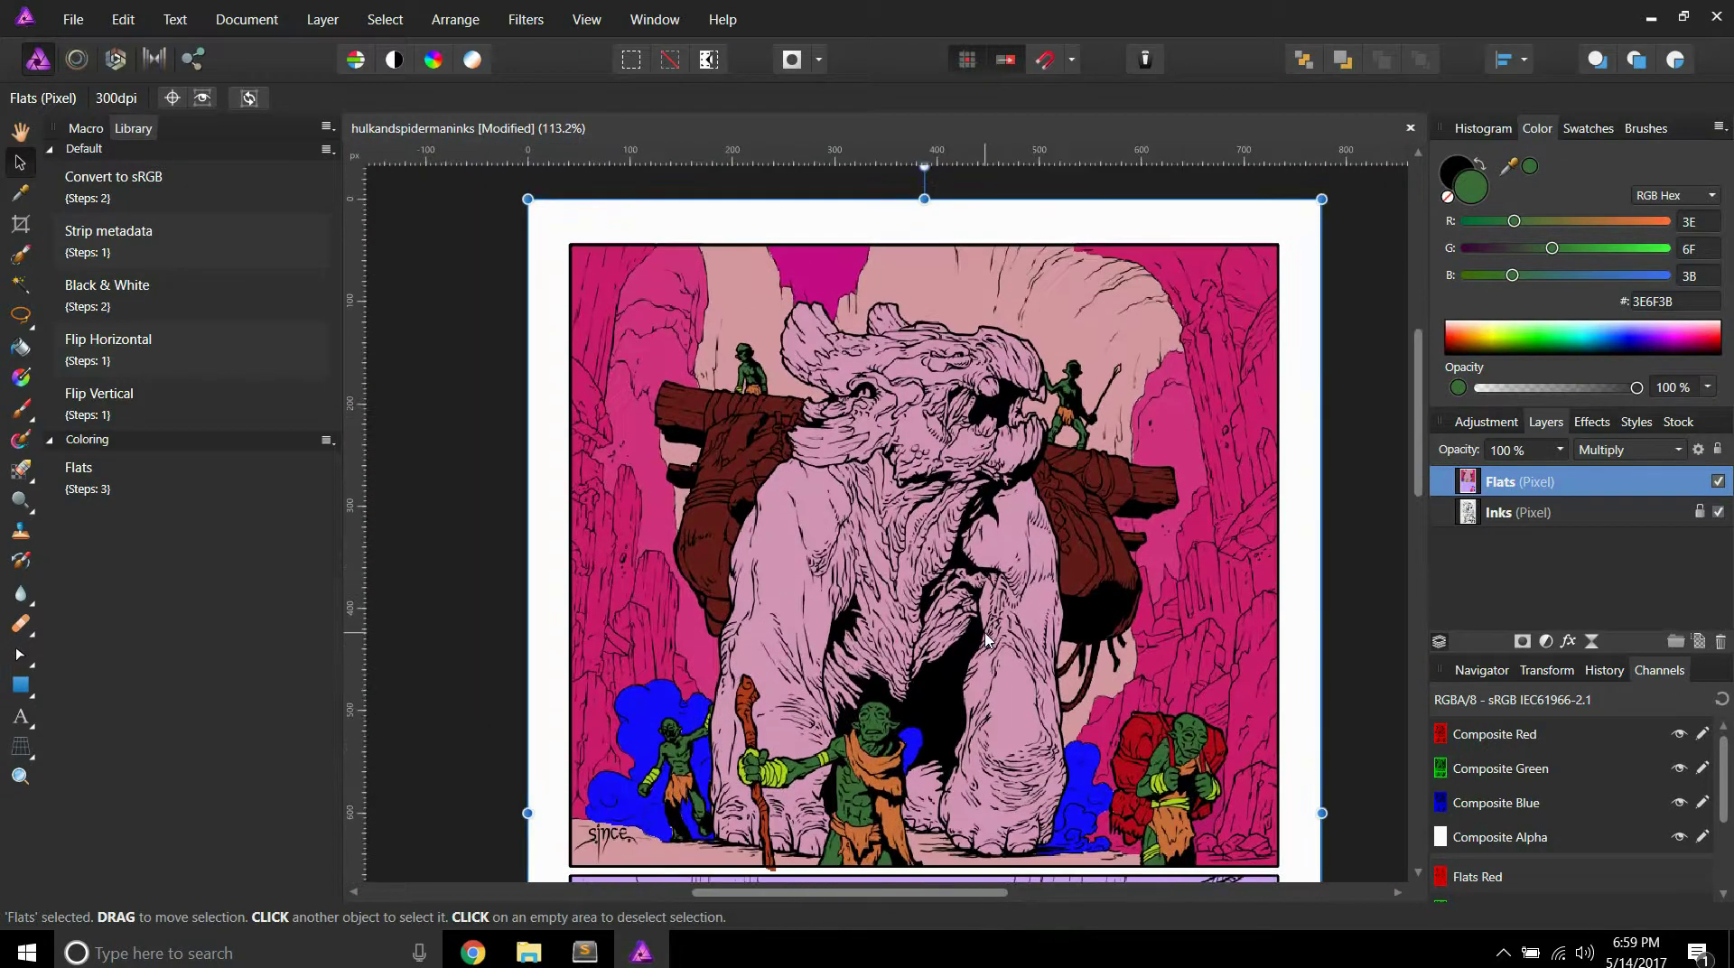
scroll(986, 637, "up", 1)
scroll(986, 638, "down", 1)
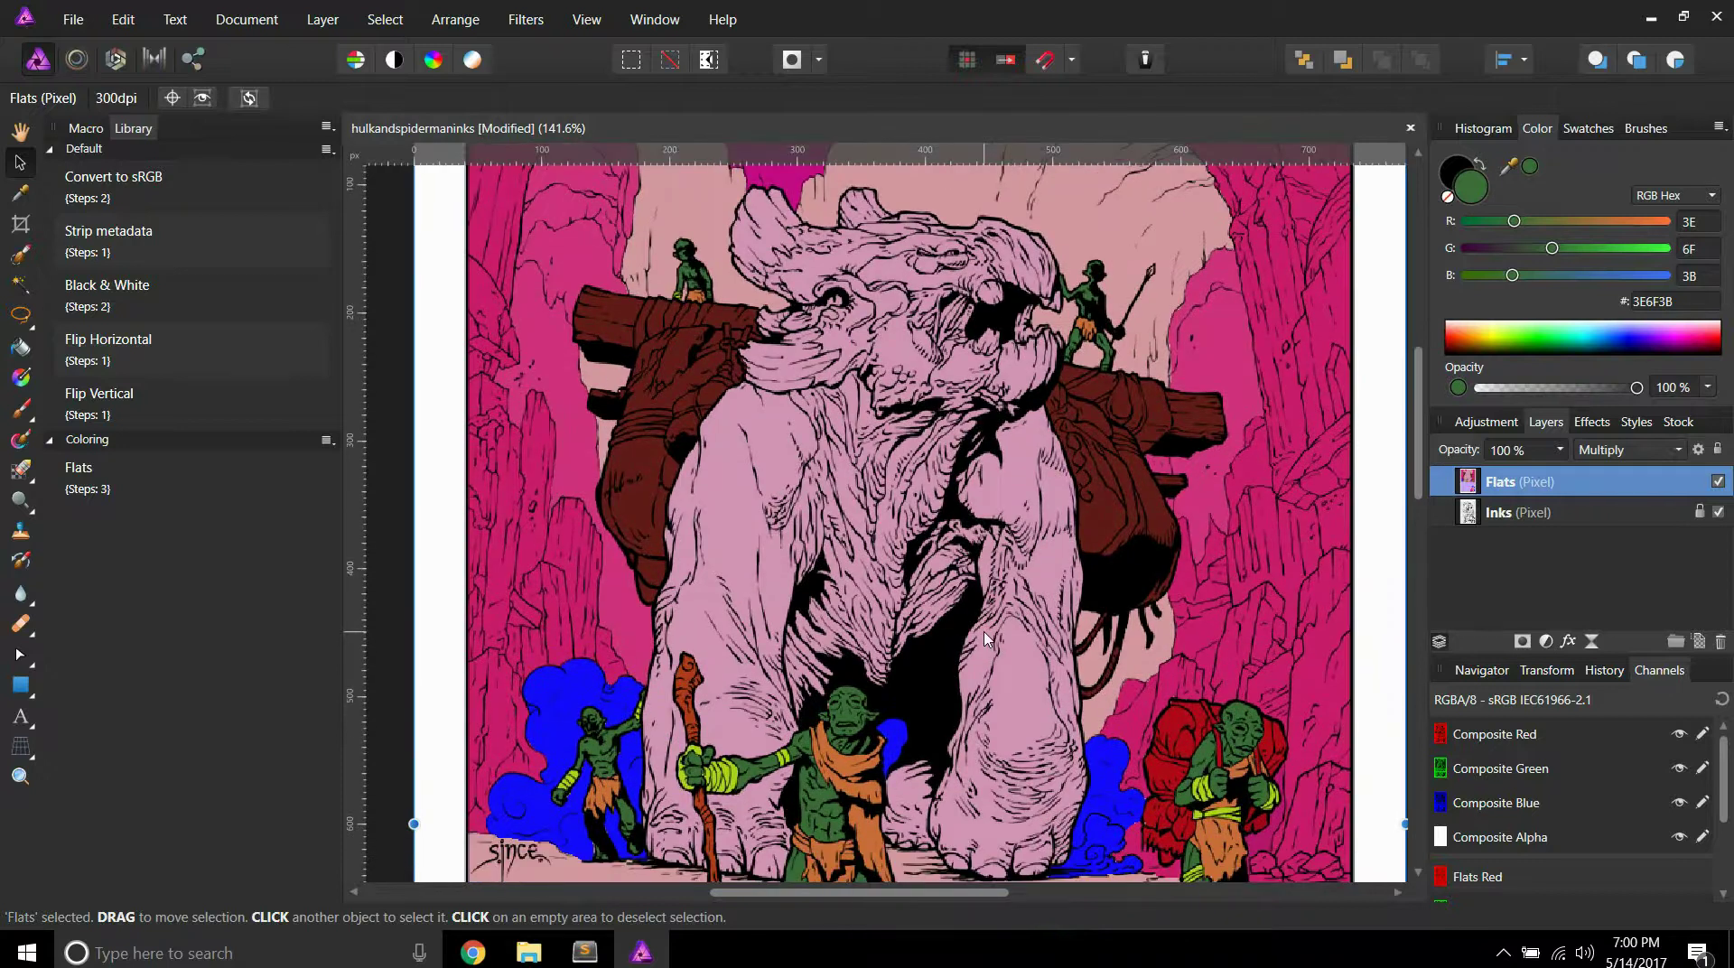
scroll(986, 637, "down", 1)
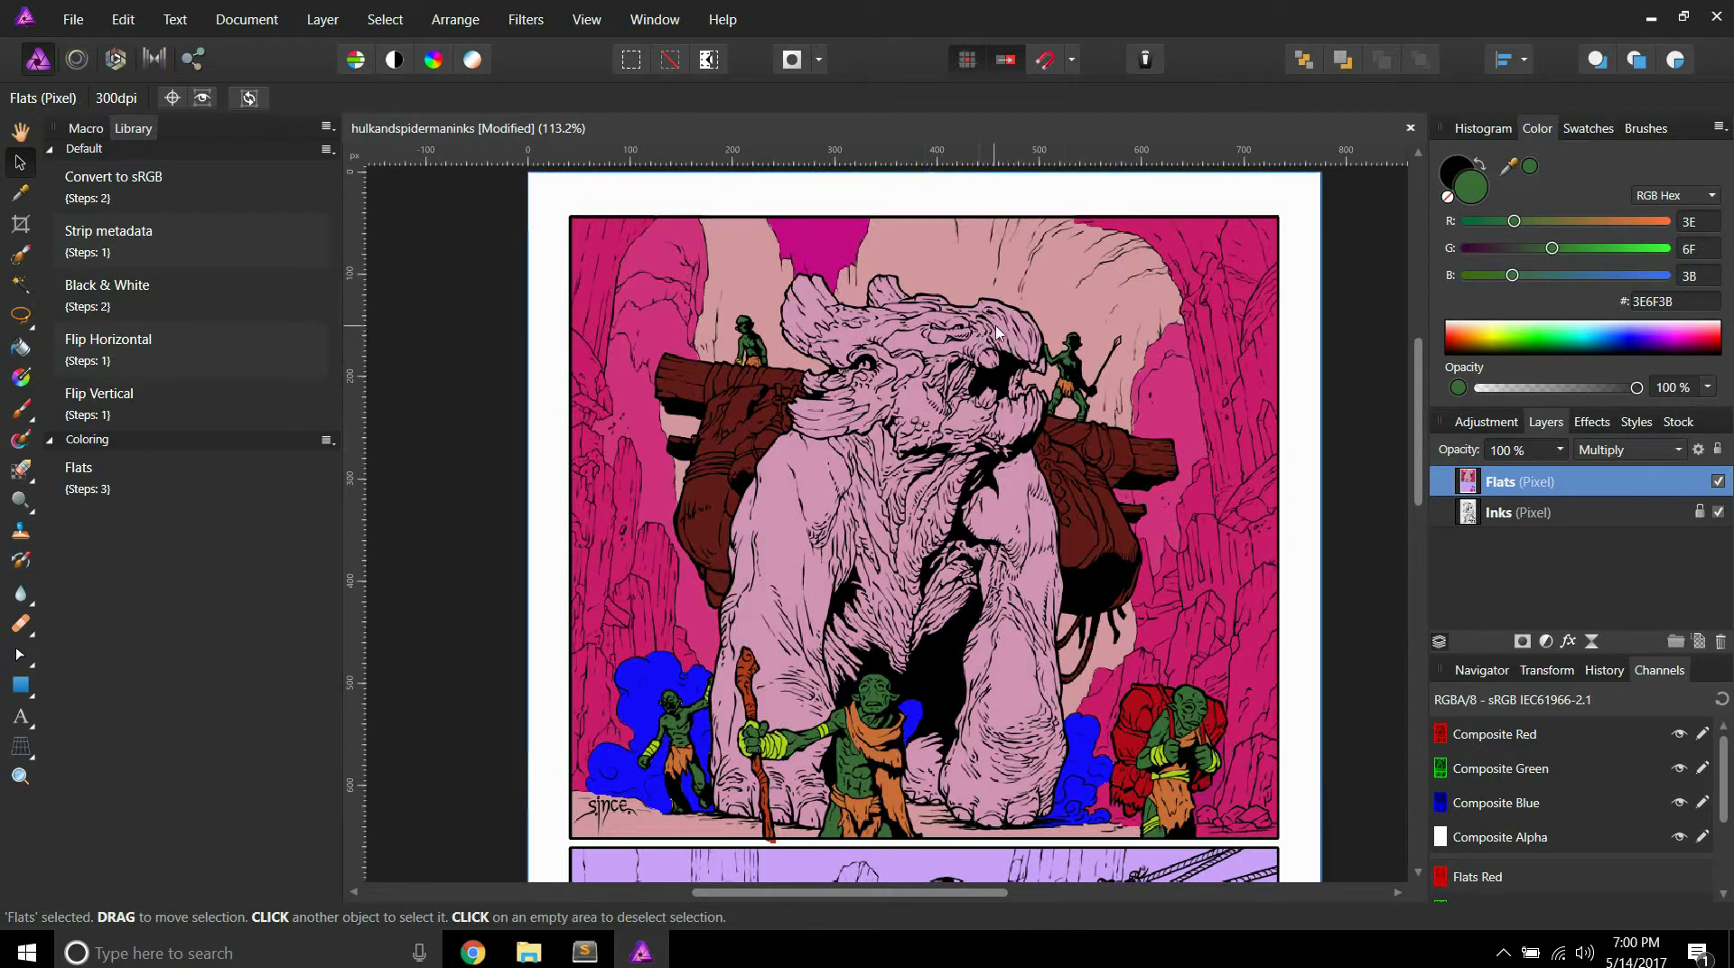
Step: Select the large upper and lower teeth and the small tooth near the beak tip in the beast's open mouth with the freehand selection
scroll(986, 342, "up", 10)
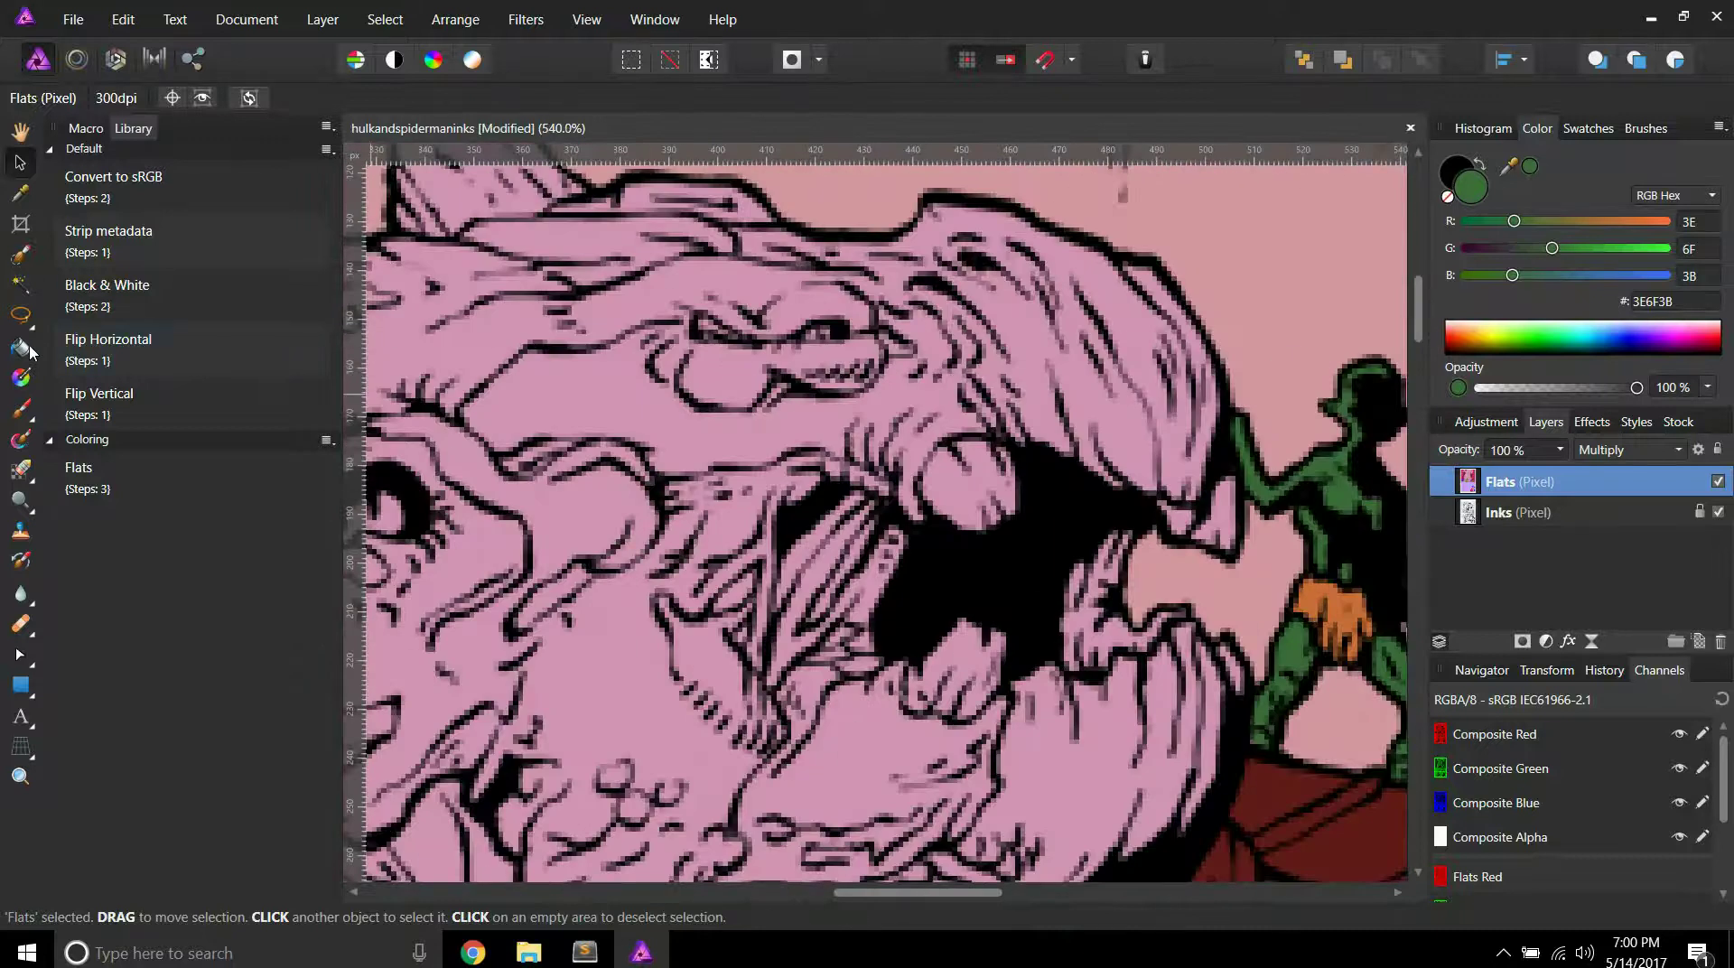
left_click(20, 316)
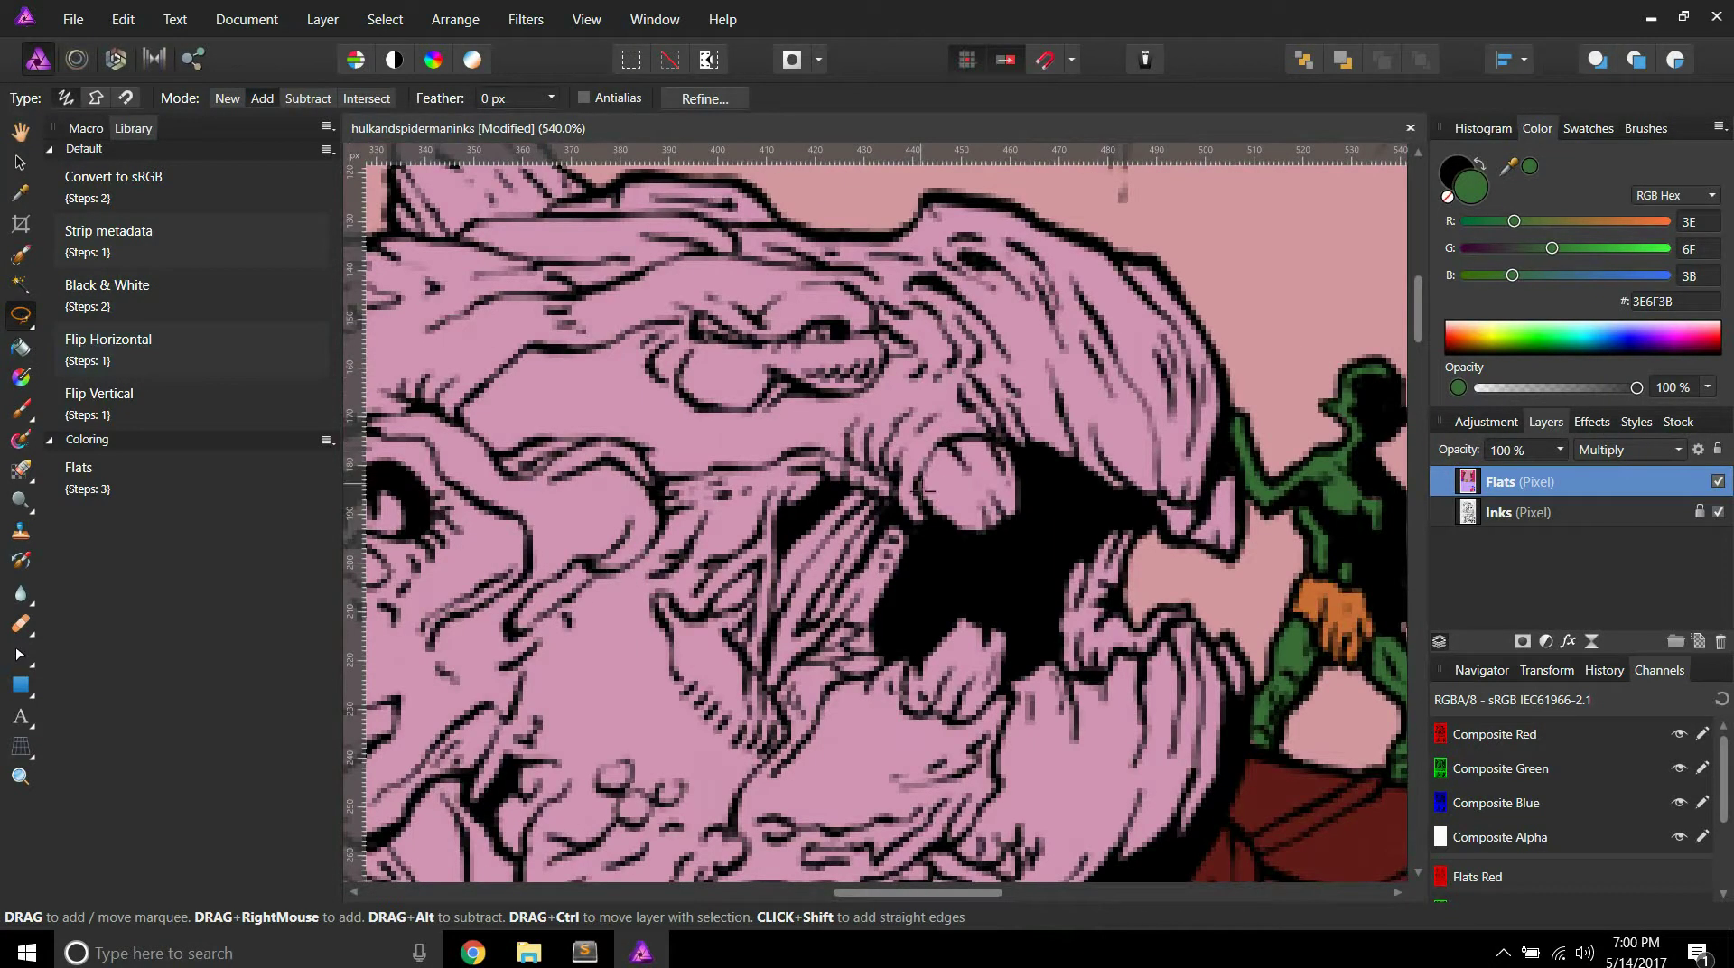
left_click_drag(918, 489, 925, 479)
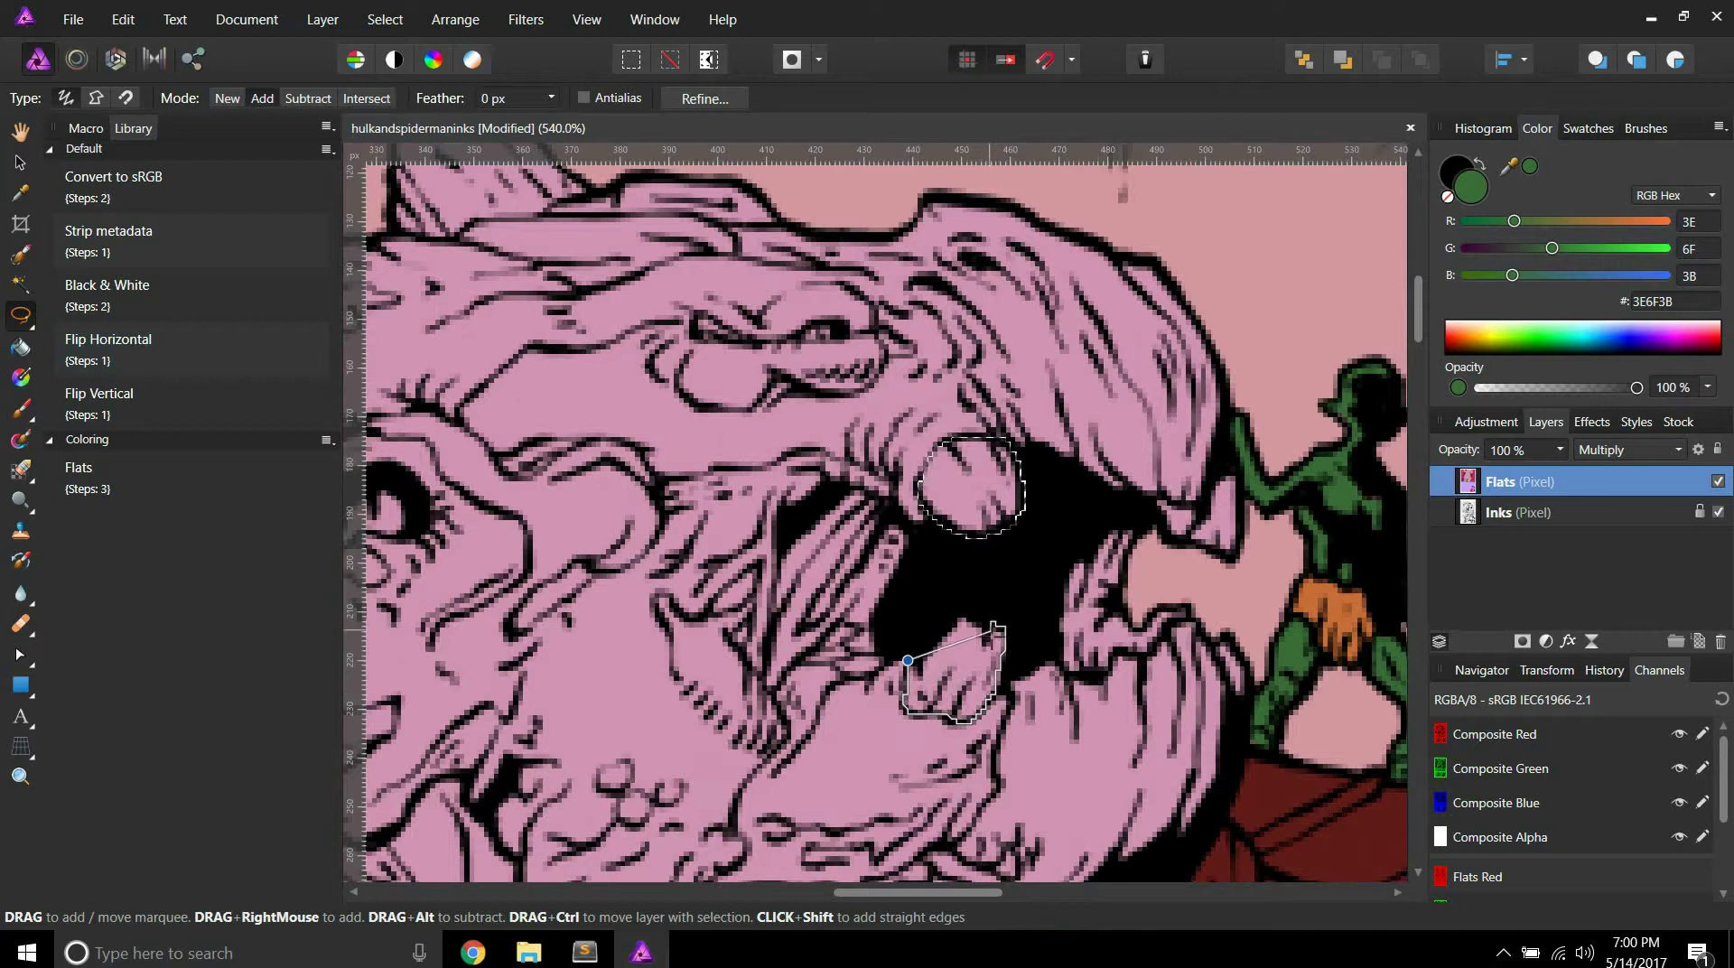
left_click_drag(967, 617, 954, 621)
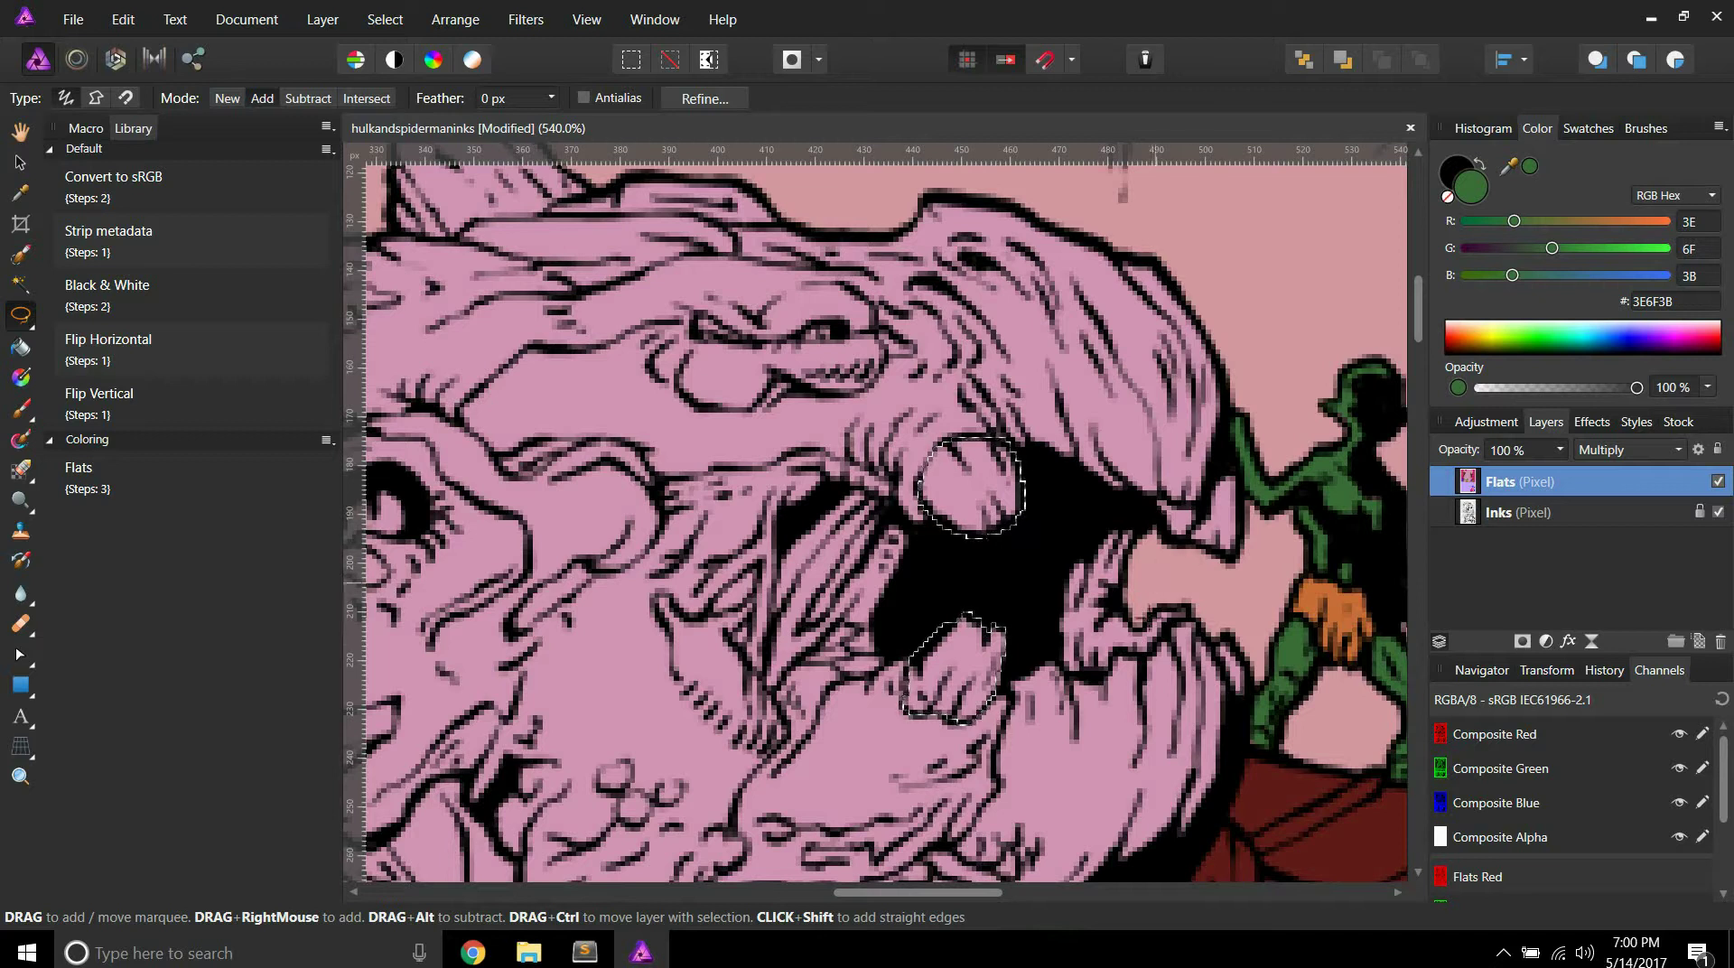
scroll(1039, 641, "down", 1)
scroll(1039, 641, "up", 1)
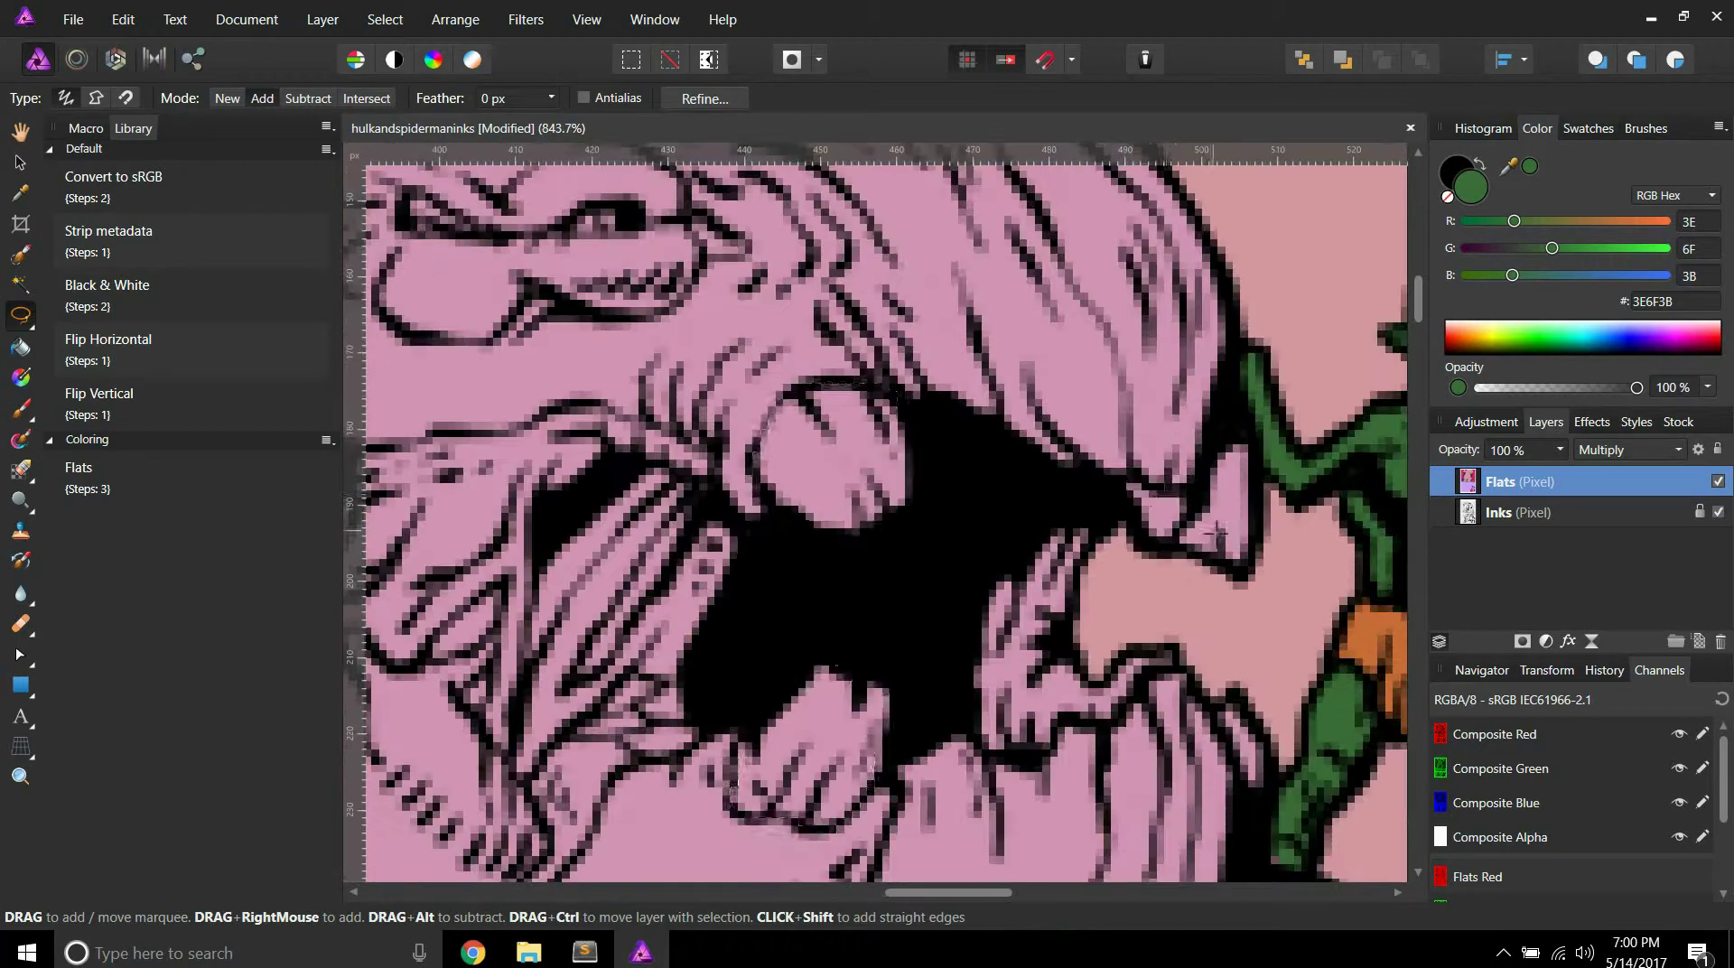
scroll(1196, 542, "up", 2)
mouse_move(1124, 474)
left_mouse_down()
mouse_move(1145, 540)
mouse_move(1201, 542)
mouse_move(1214, 492)
mouse_move(1195, 493)
left_mouse_up()
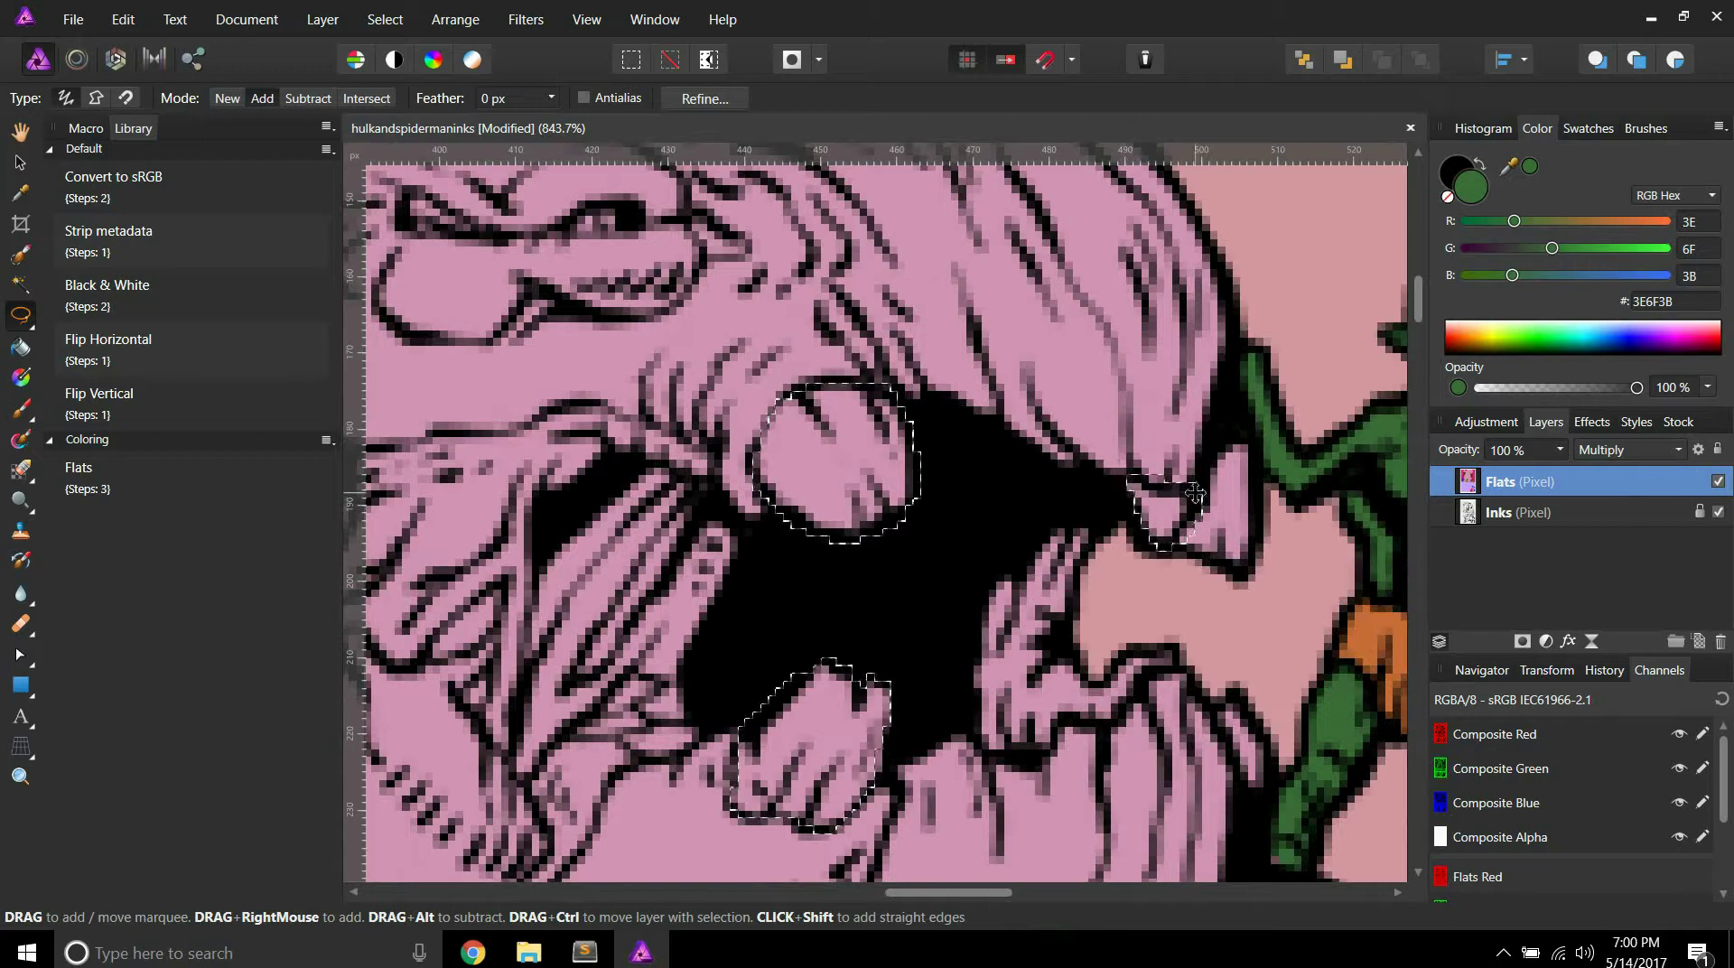
scroll(1195, 493, "down", 3)
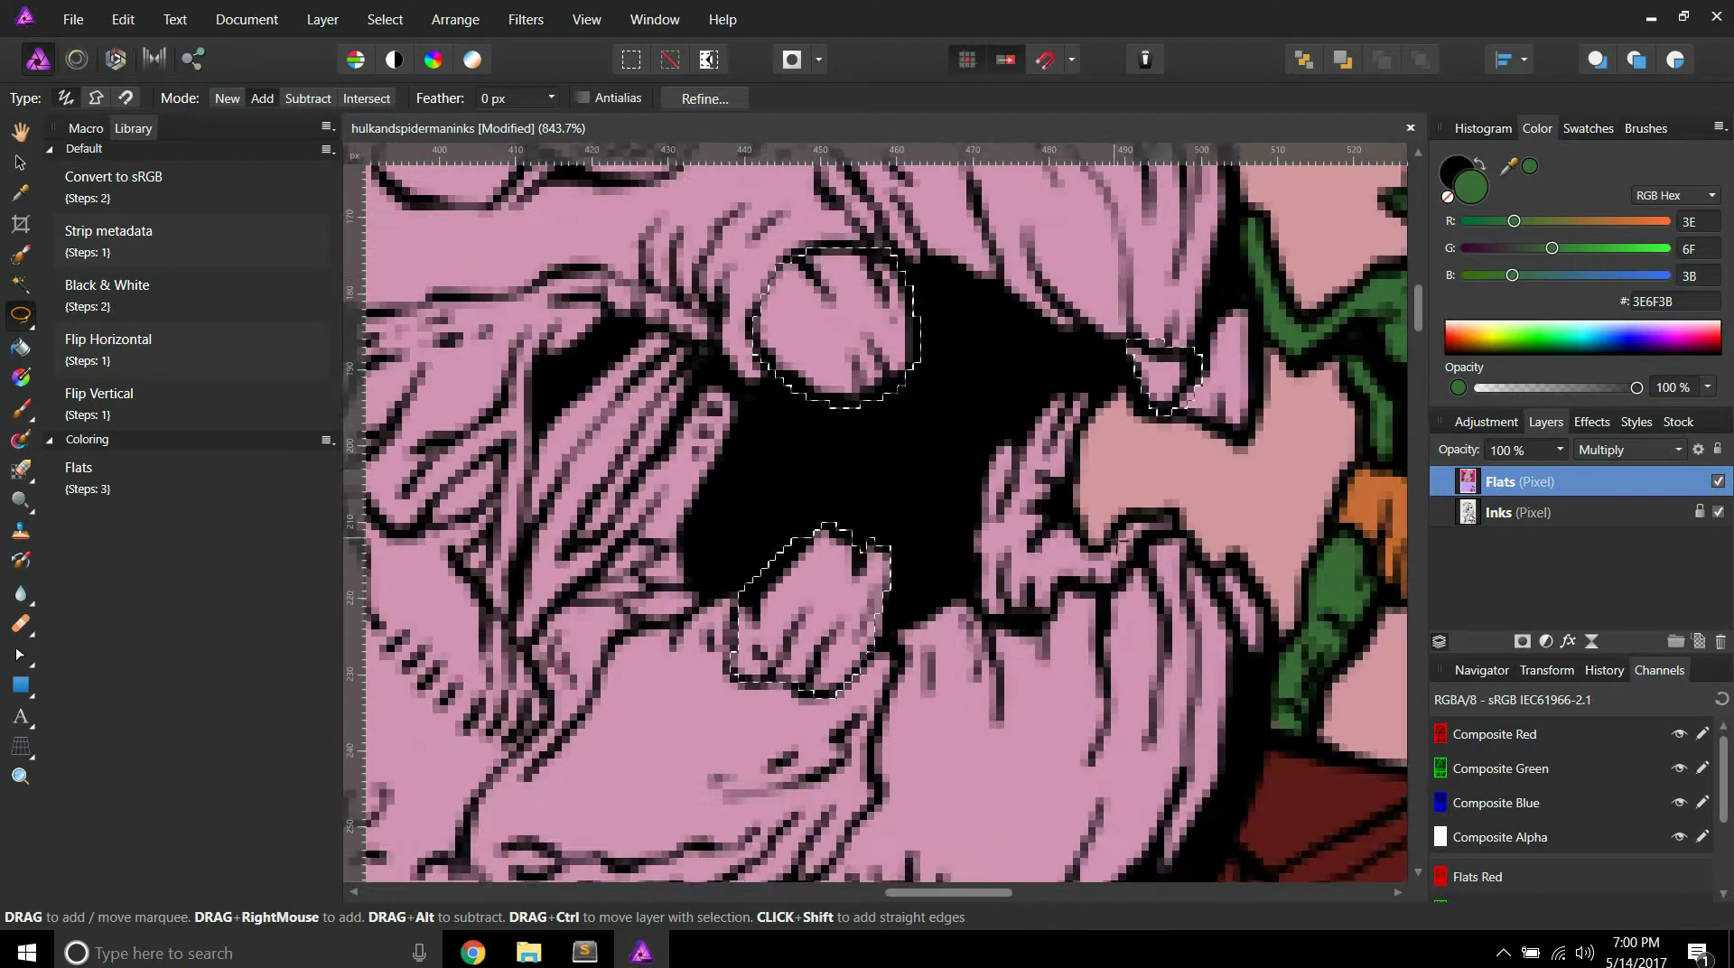
Step: Add the beast's smaller horn on top of its head to the freehand selection
scroll(981, 509, "down", 4)
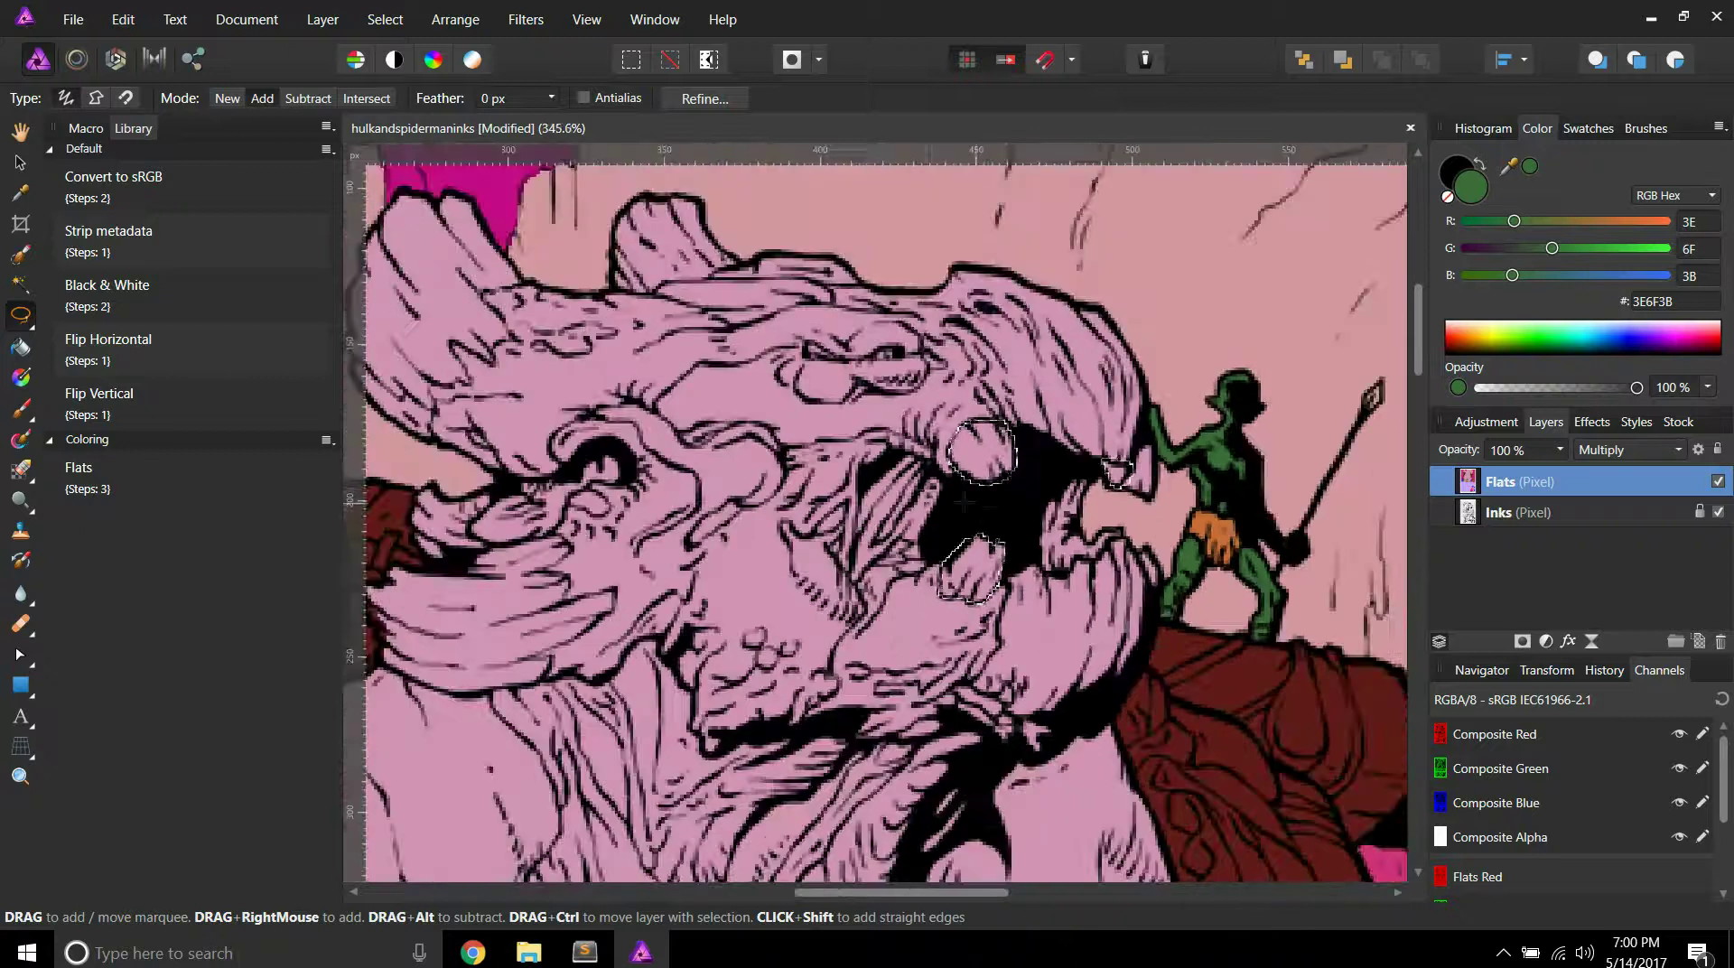
scroll(1039, 506, "down", 1)
scroll(559, 363, "up", 1)
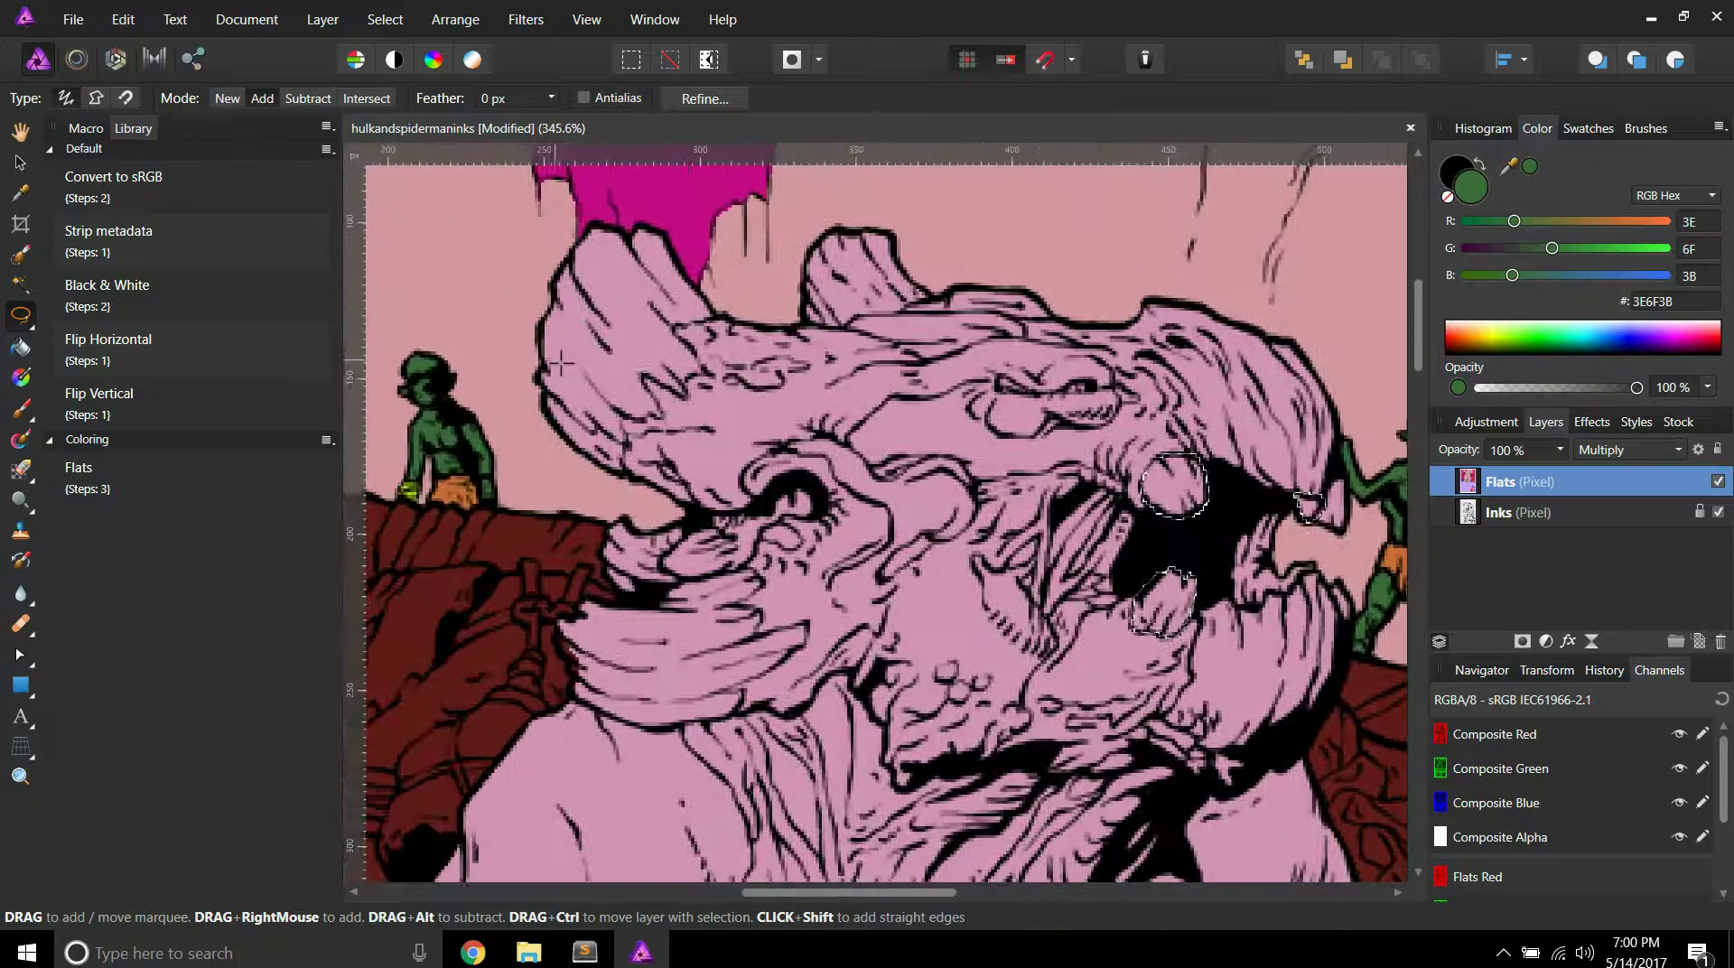
scroll(993, 259, "up", 3)
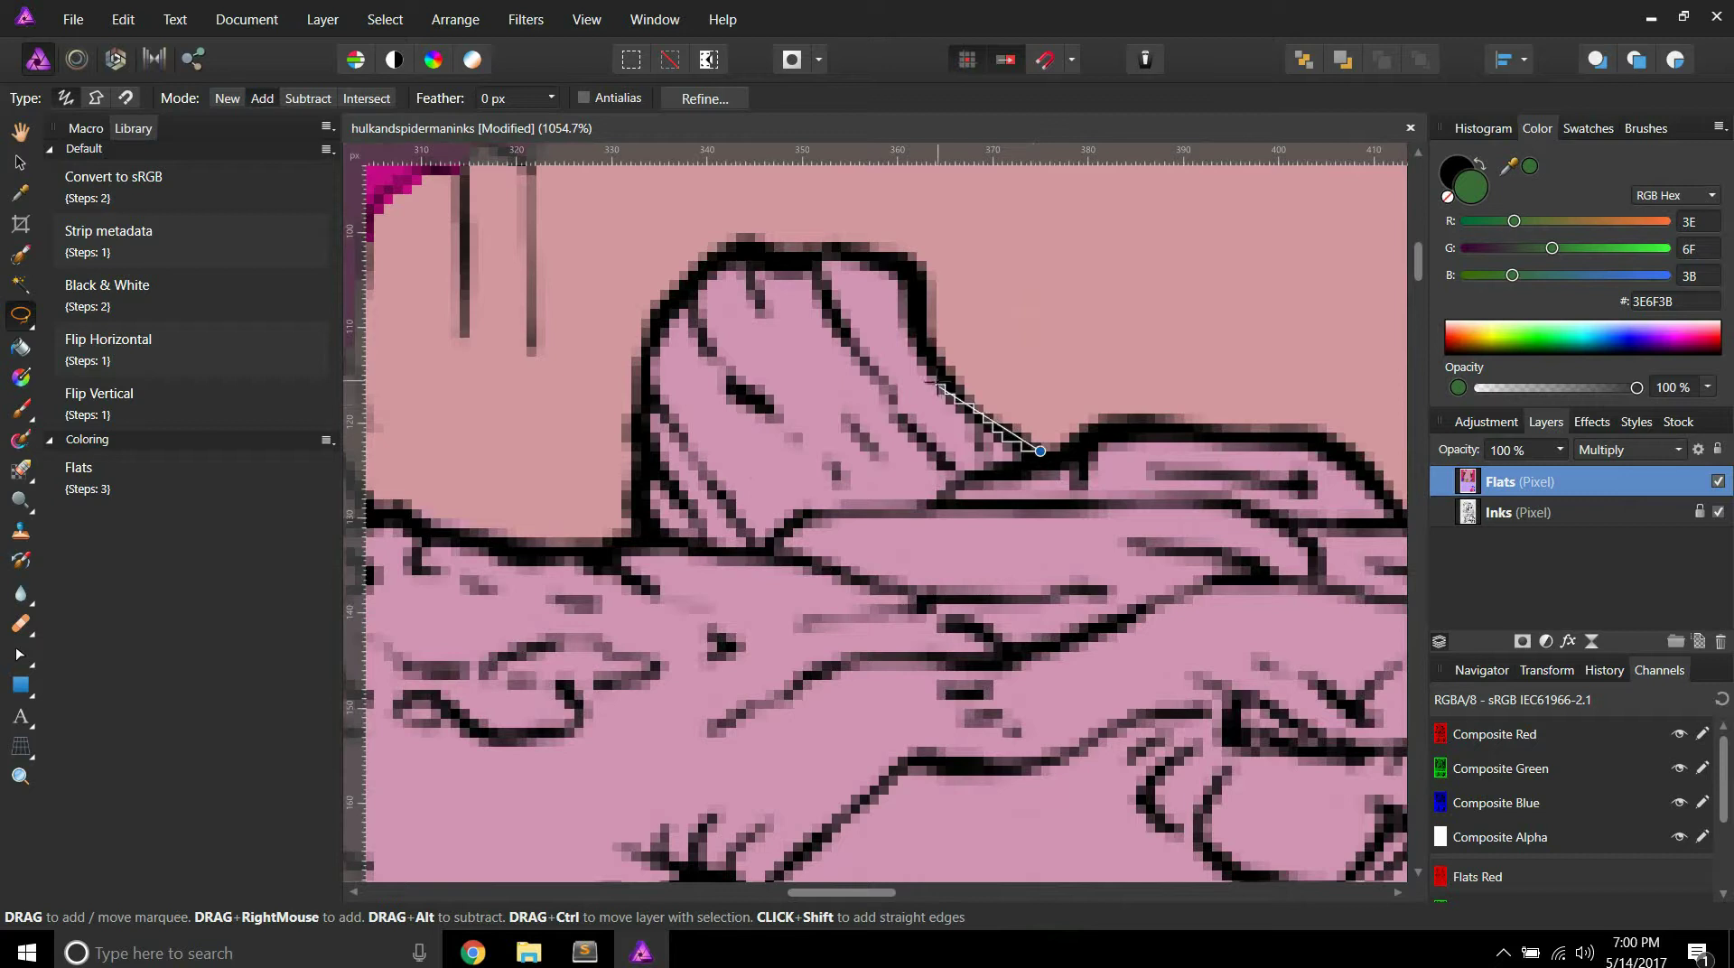
mouse_move(897, 254)
left_mouse_down()
mouse_move(702, 263)
mouse_move(670, 289)
mouse_move(648, 497)
mouse_move(705, 553)
mouse_move(752, 556)
left_mouse_up()
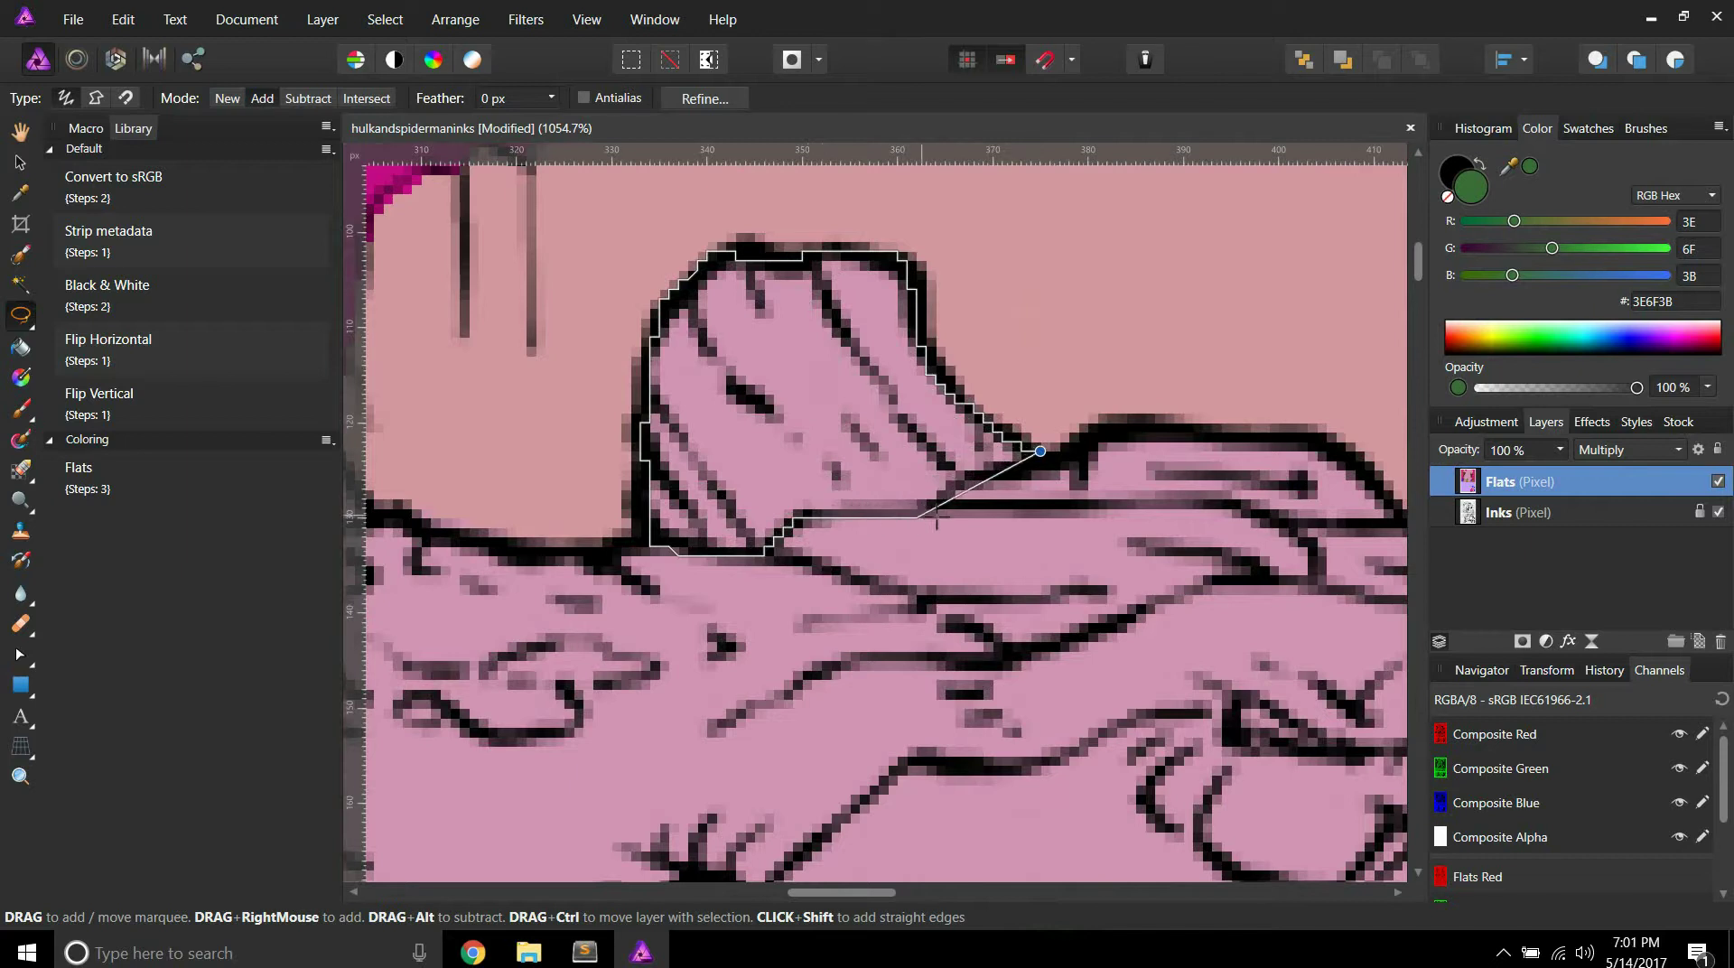
left_click_drag(1005, 468, 1003, 469)
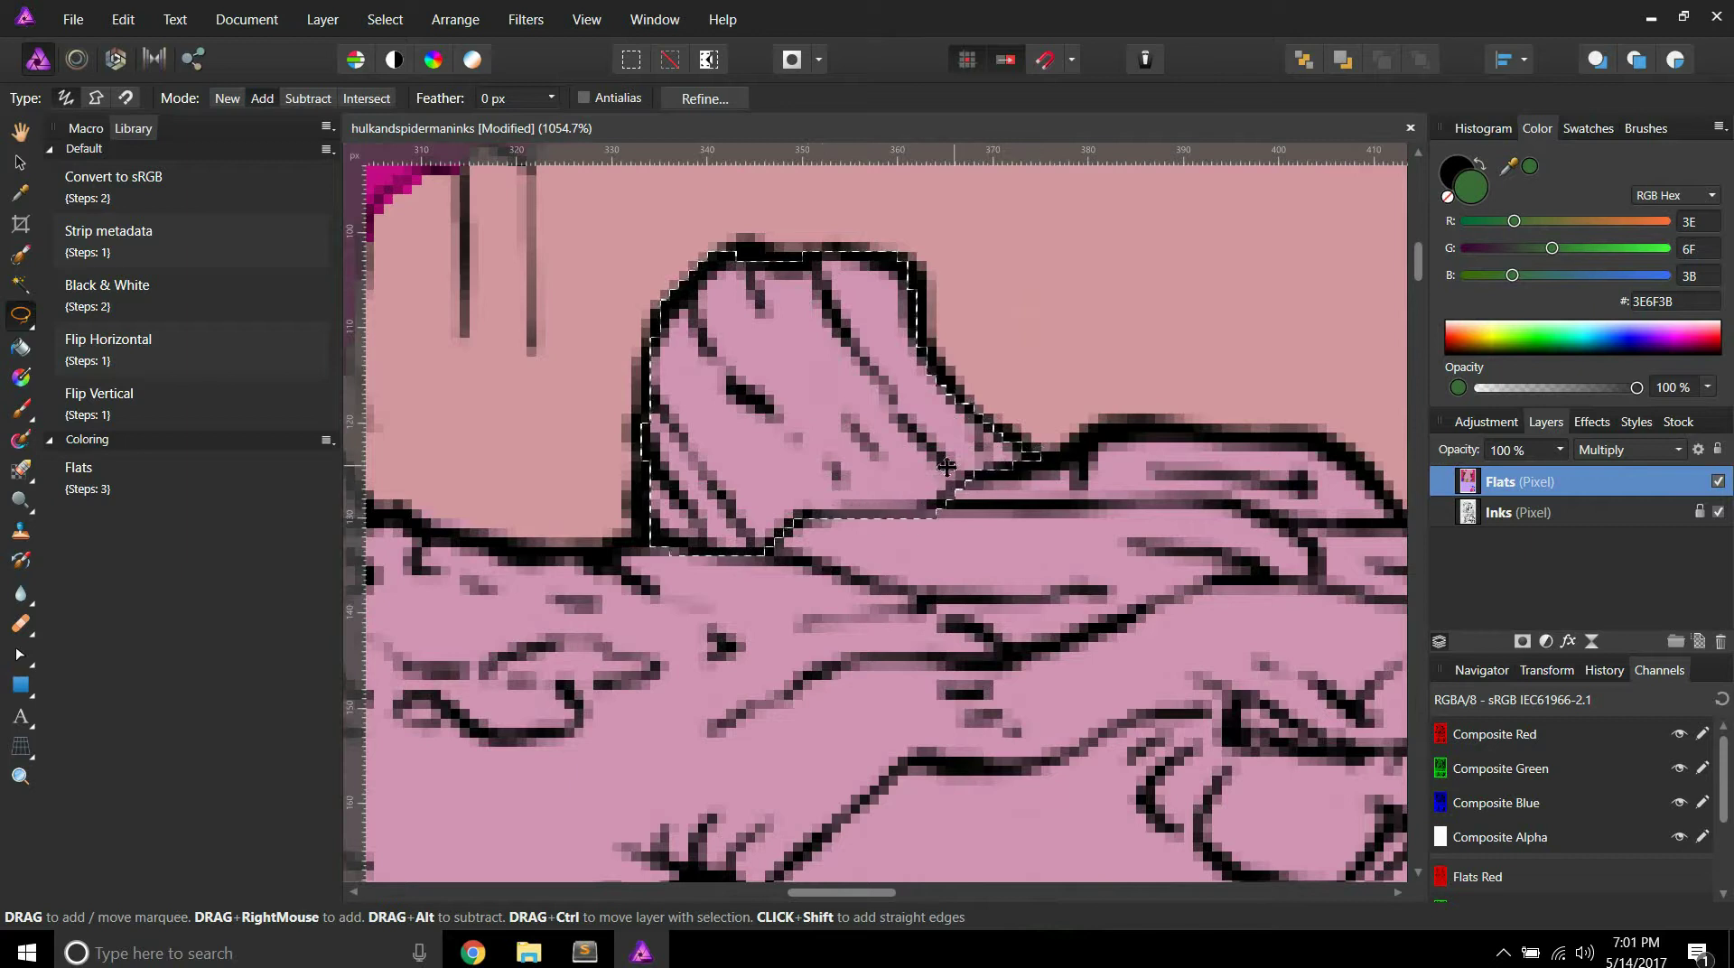
Step: Add the beast's large ridged horn, below the magenta shape on the Flats layer, to the freehand selection
scroll(711, 500, "down", 5)
scroll(706, 502, "left", 5)
scroll(706, 502, "up", 1)
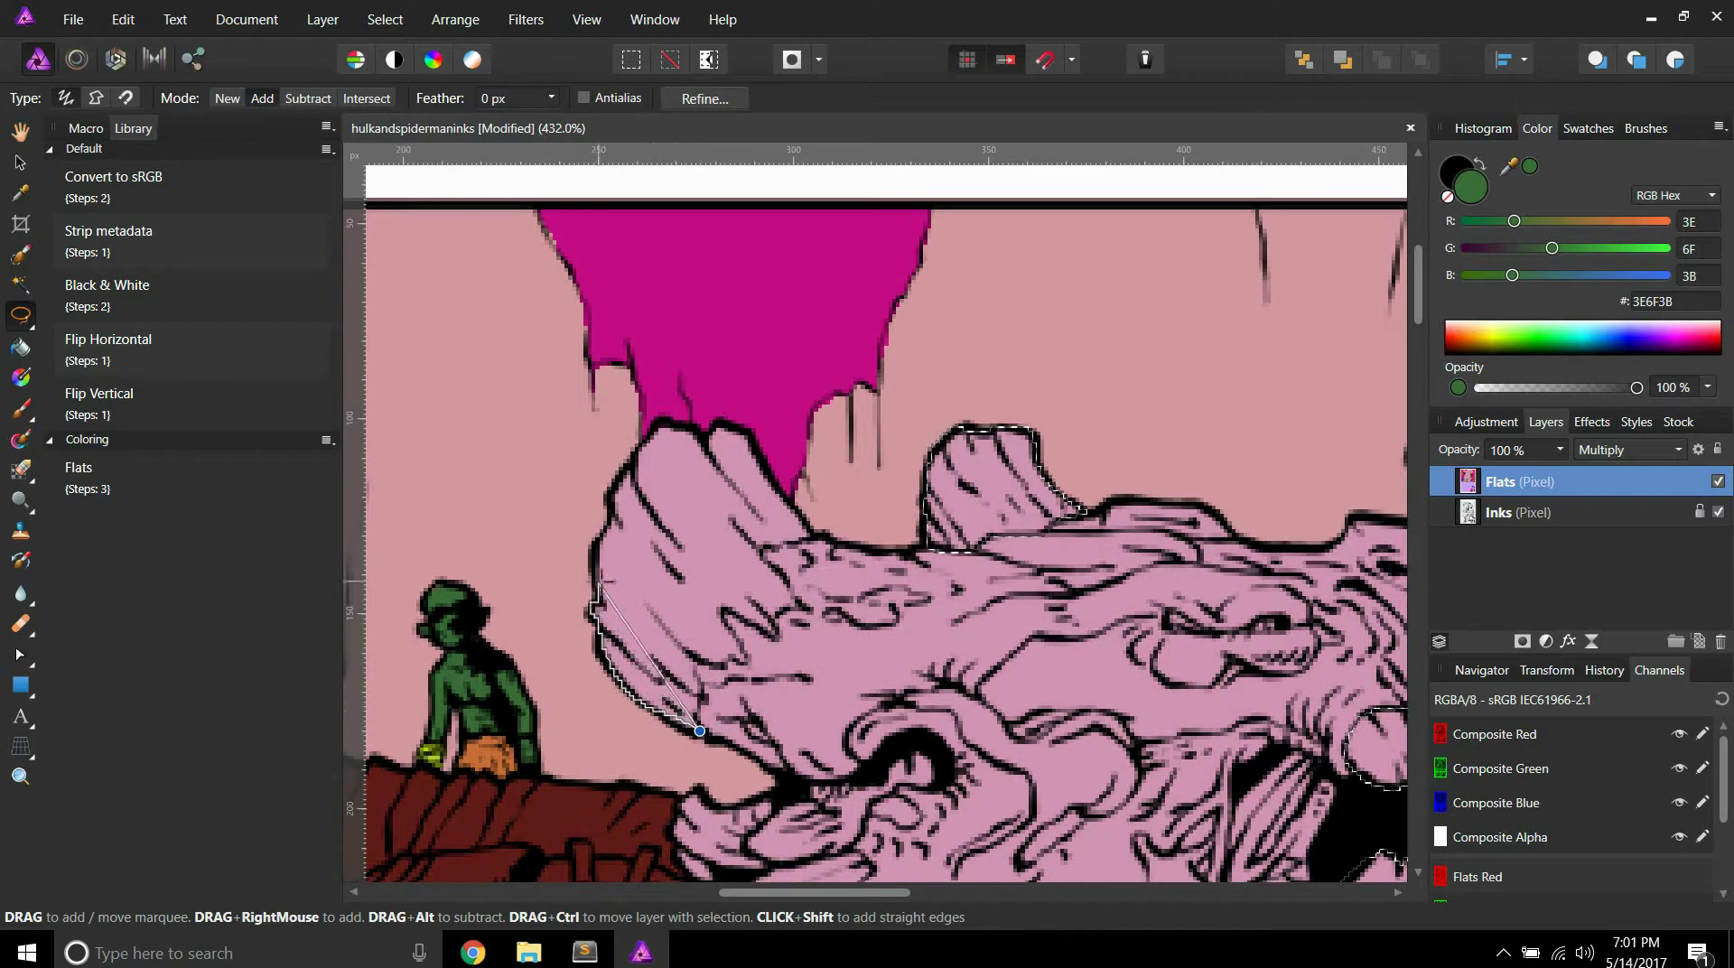
mouse_move(604, 536)
left_mouse_down()
mouse_move(654, 429)
mouse_move(724, 433)
left_mouse_up()
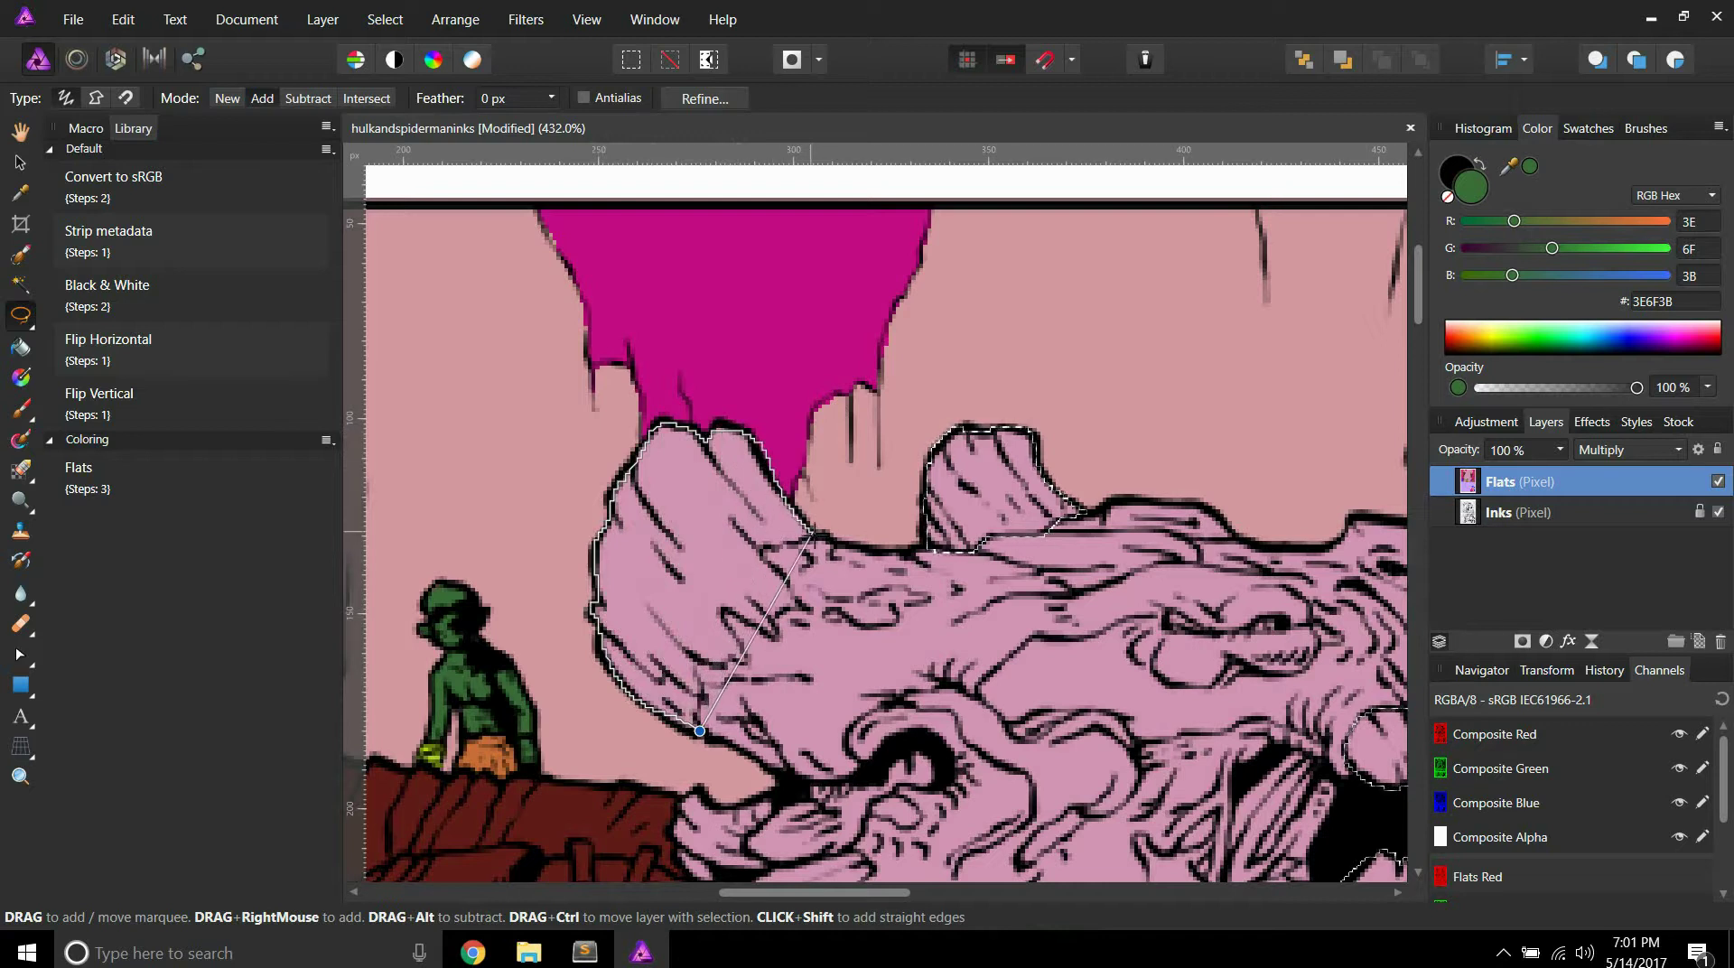
left_click_drag(813, 537, 813, 536)
scroll(723, 686, "up", 3)
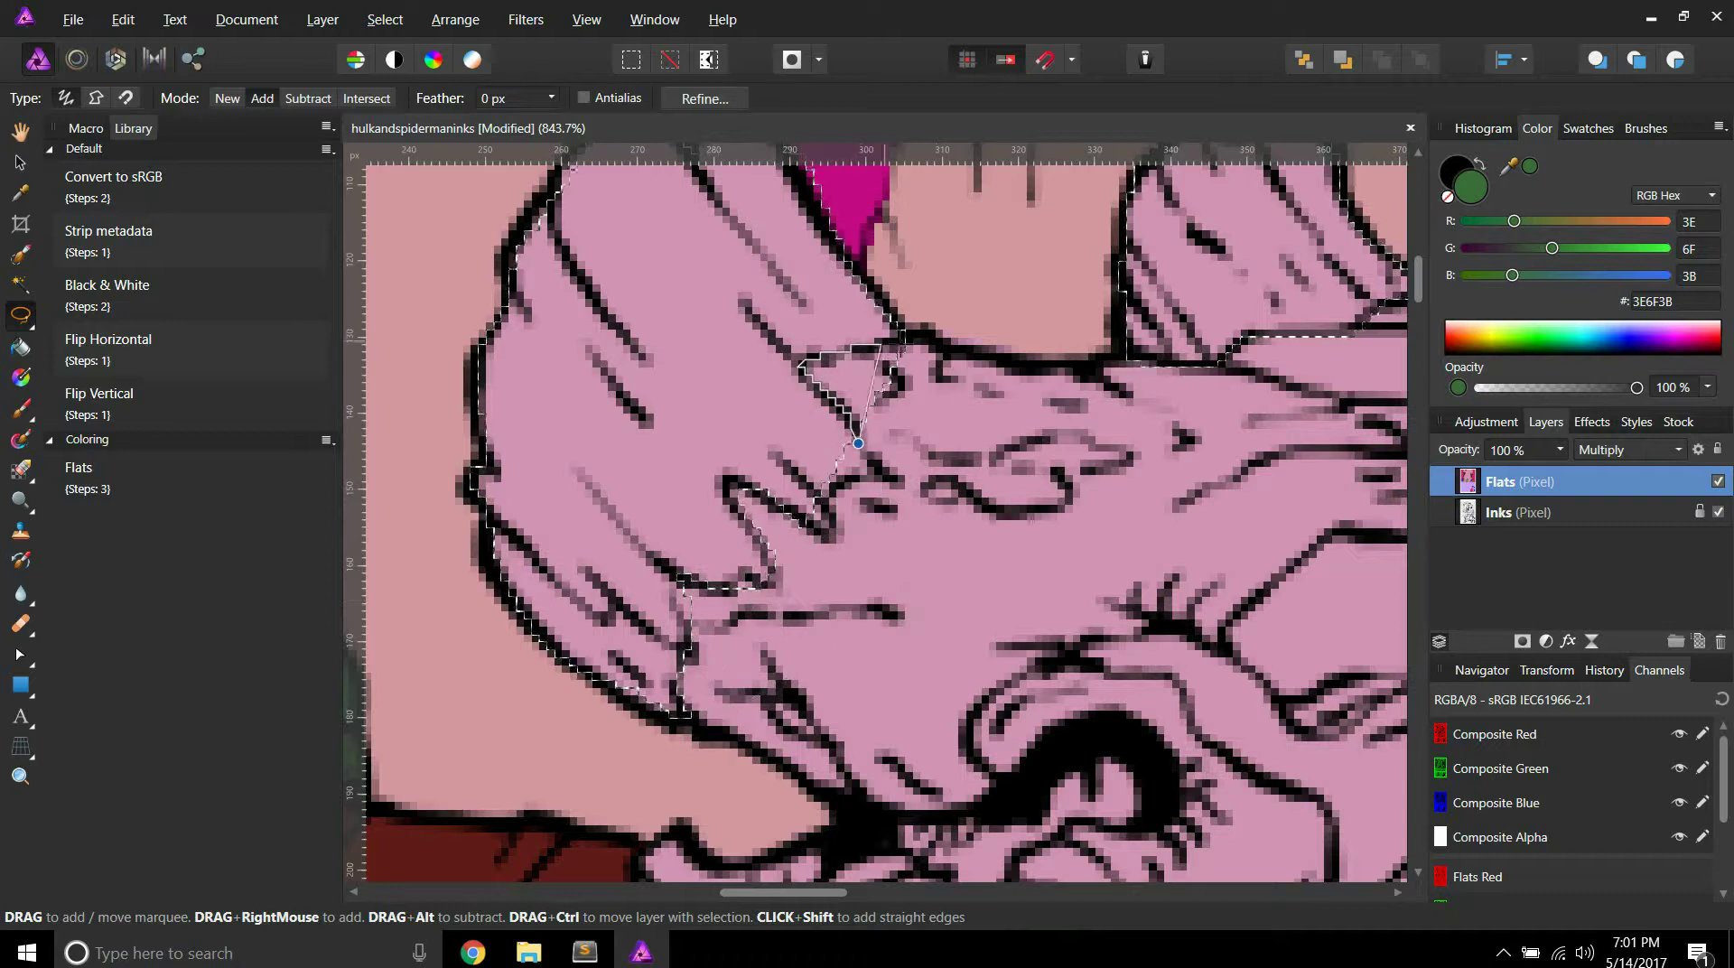
Step: Refine the selection along the large horn's jagged base so it follows the ink lines where it meets the face
scroll(706, 659, "up", 5)
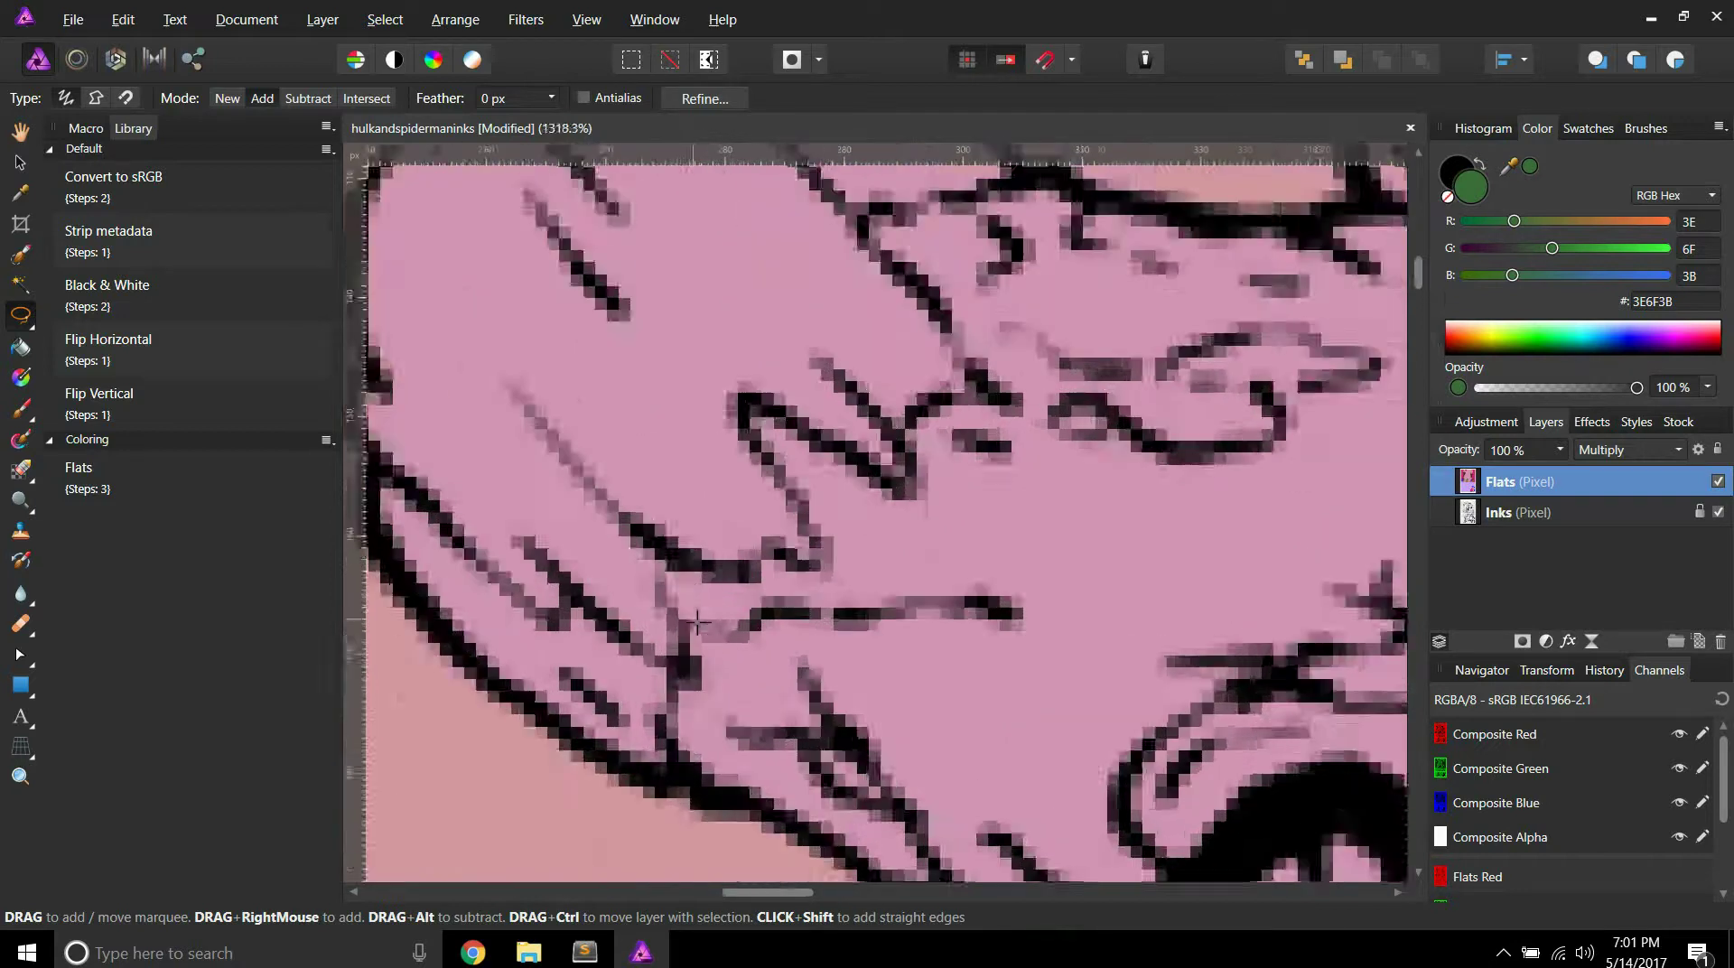
mouse_move(718, 660)
left_mouse_down()
mouse_move(645, 542)
mouse_move(747, 620)
mouse_move(844, 596)
left_mouse_up()
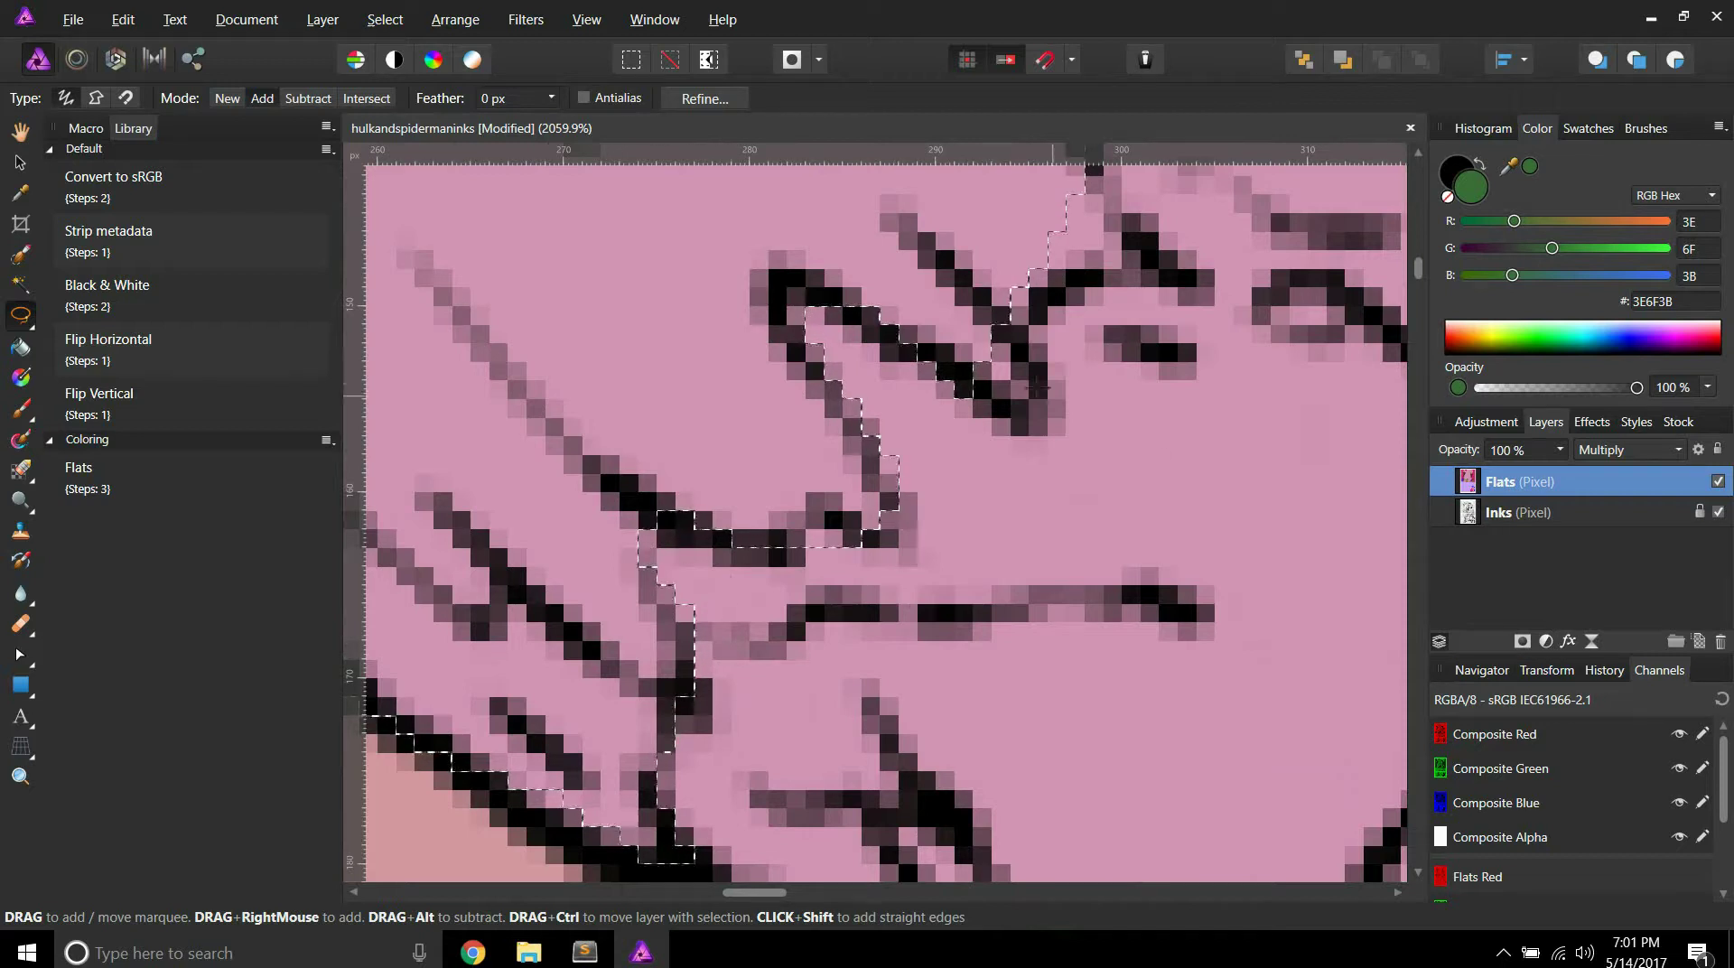
mouse_move(972, 398)
left_mouse_down()
mouse_move(1029, 383)
mouse_move(975, 398)
left_mouse_up()
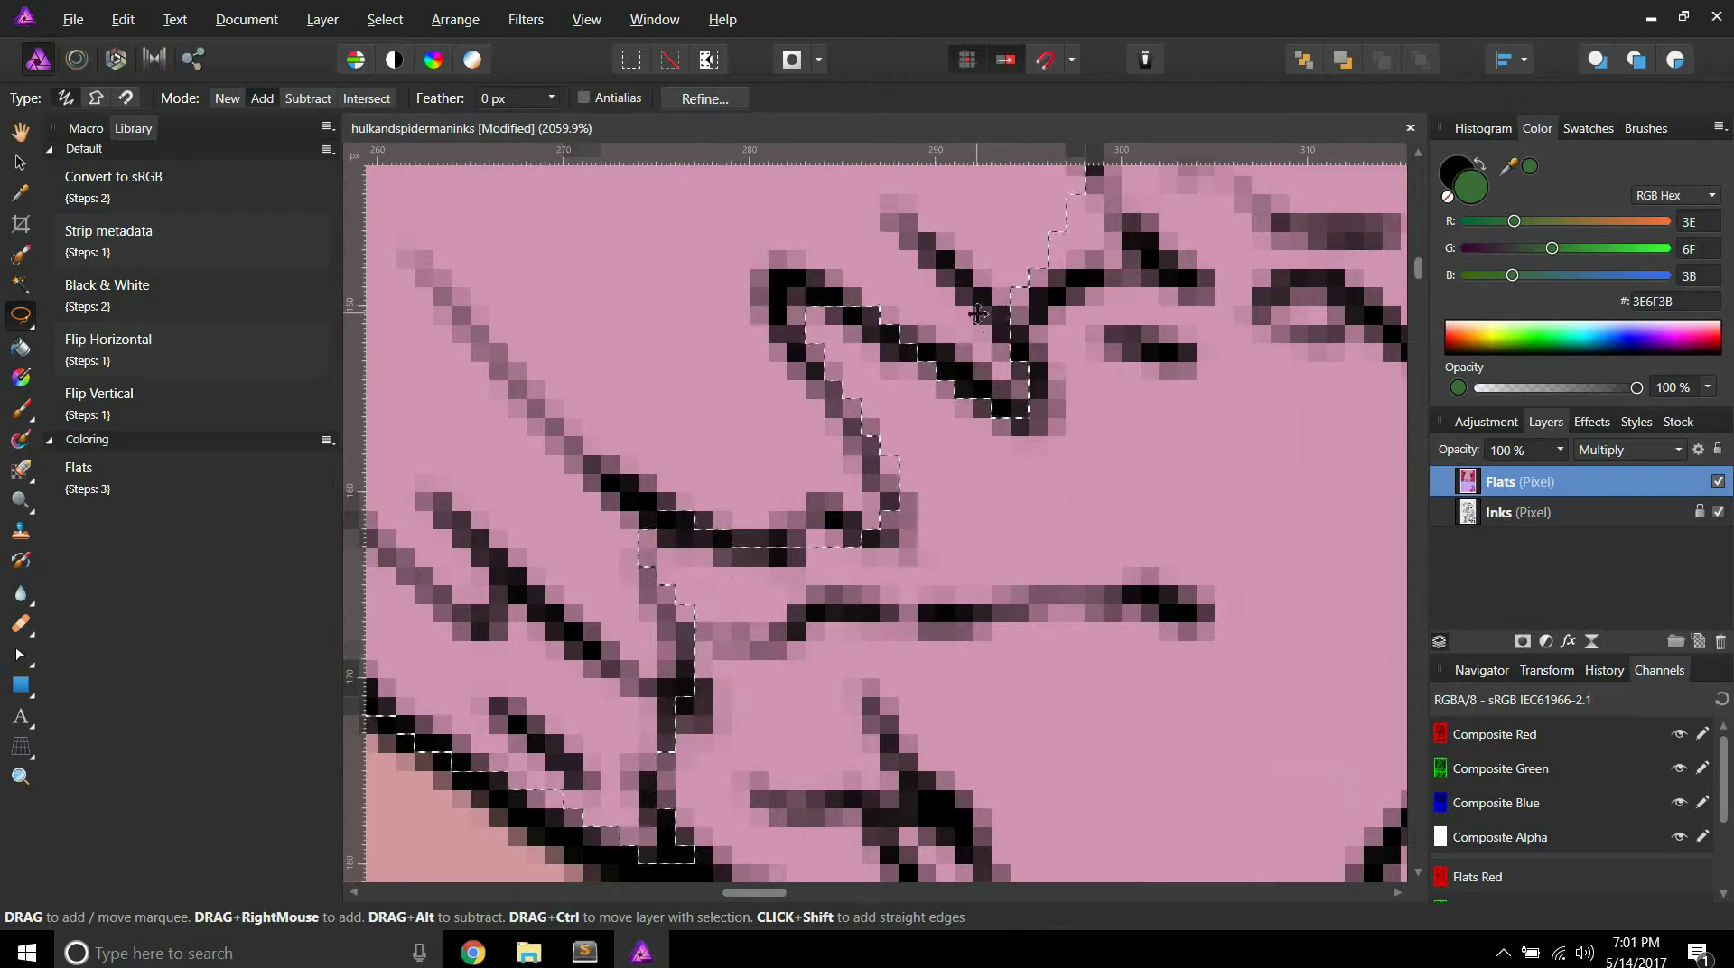
scroll(1012, 425, "down", 4)
scroll(1100, 330, "up", 1)
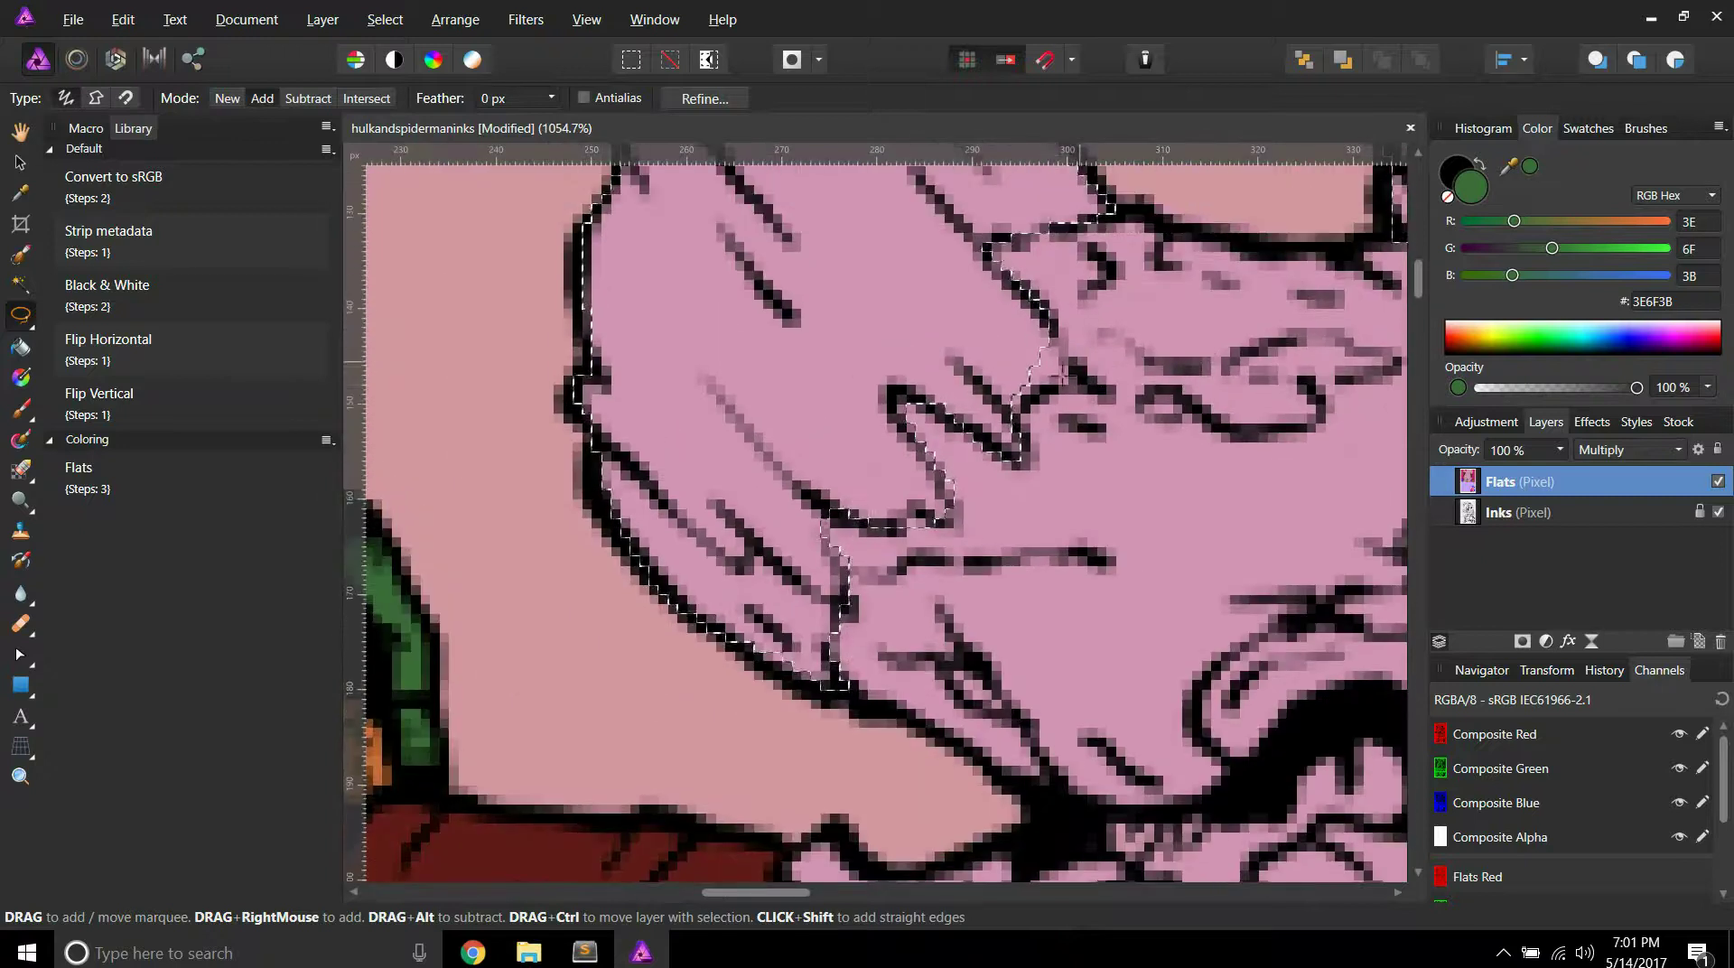
left_click(1009, 412)
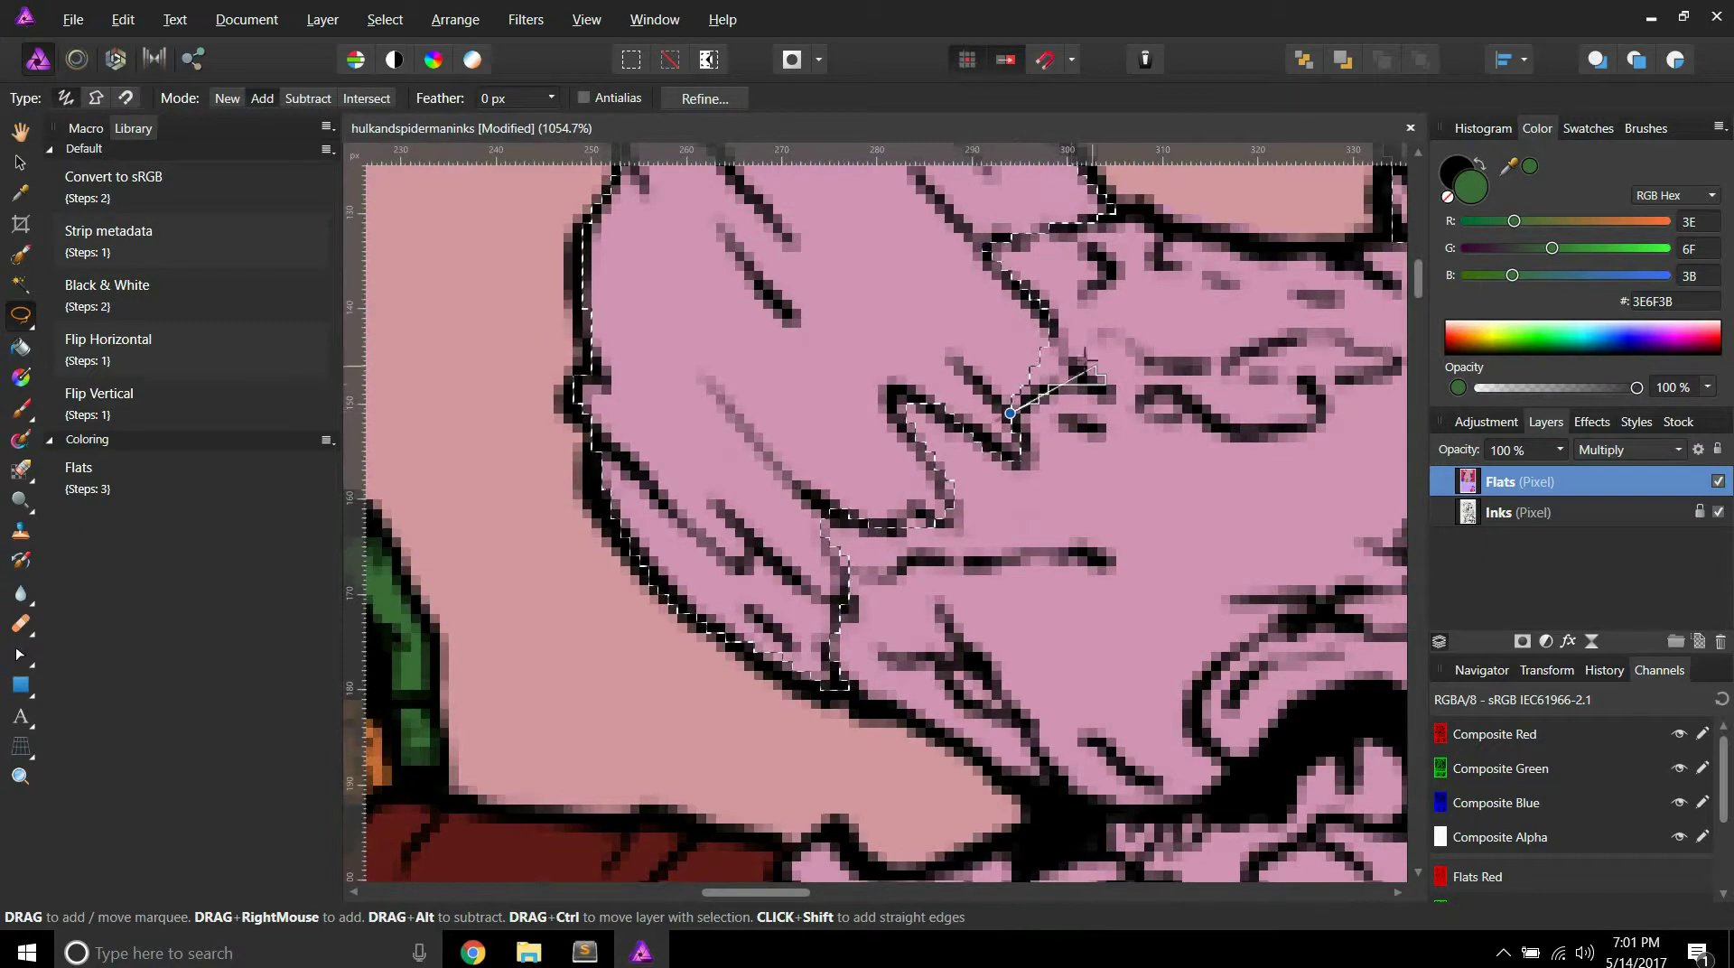
scroll(1066, 284, "up", 2)
scroll(1067, 284, "up", 3)
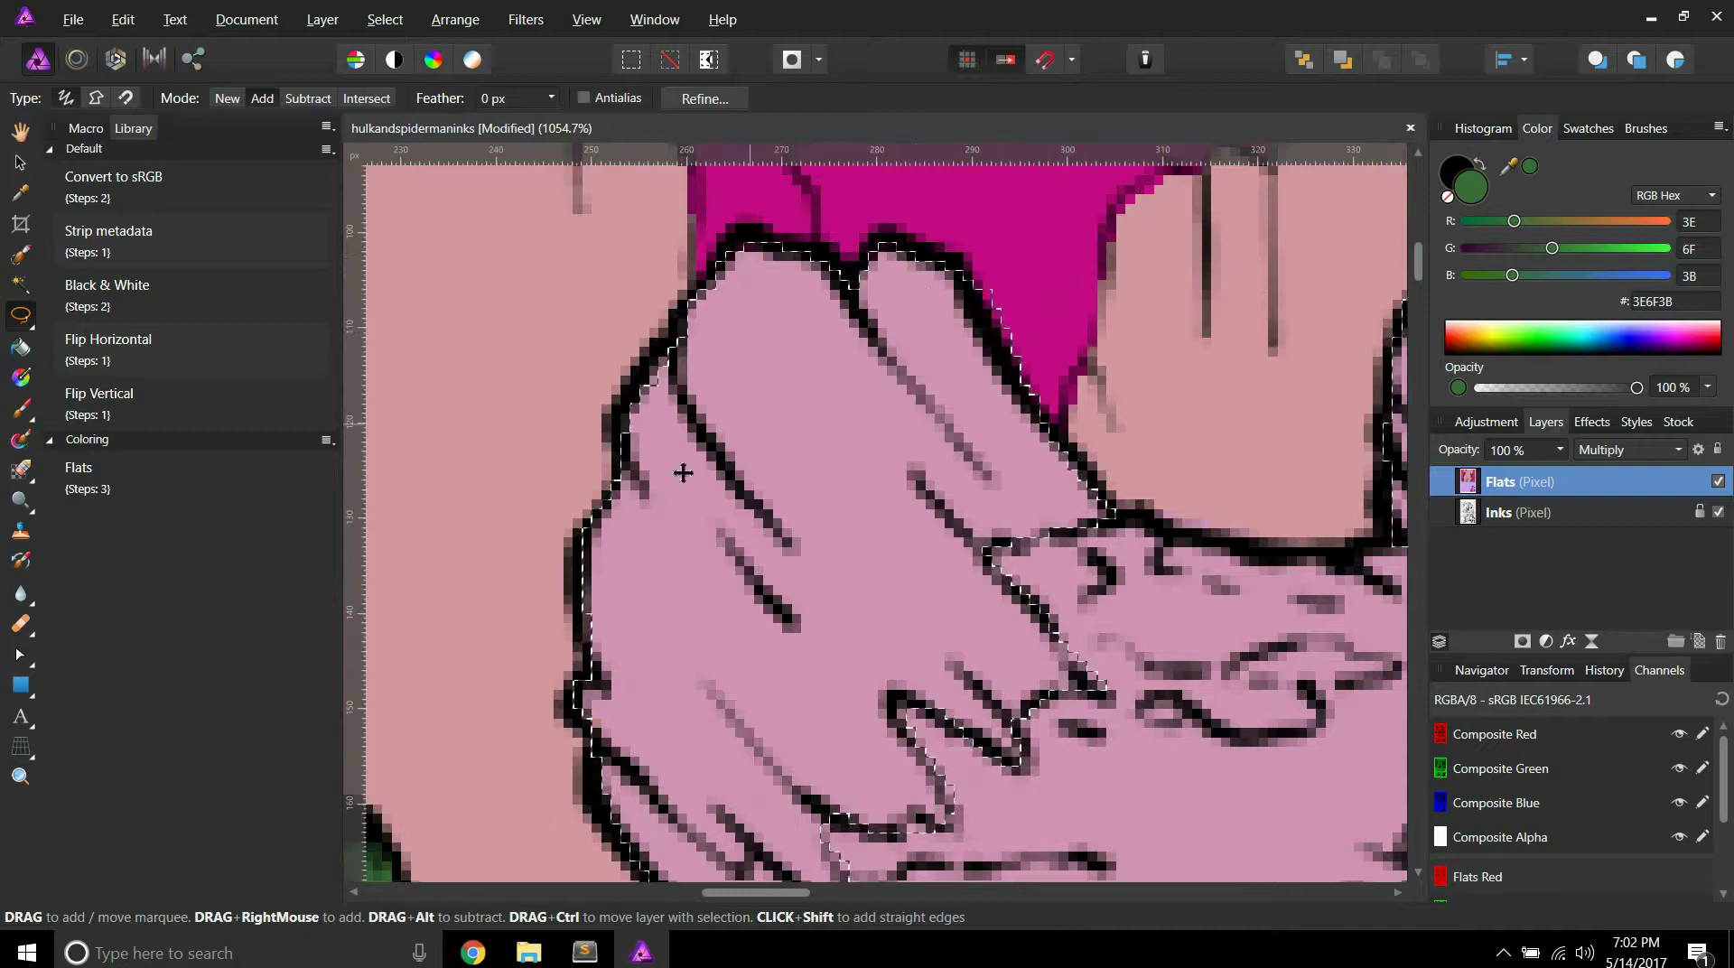
scroll(650, 488, "down", 2)
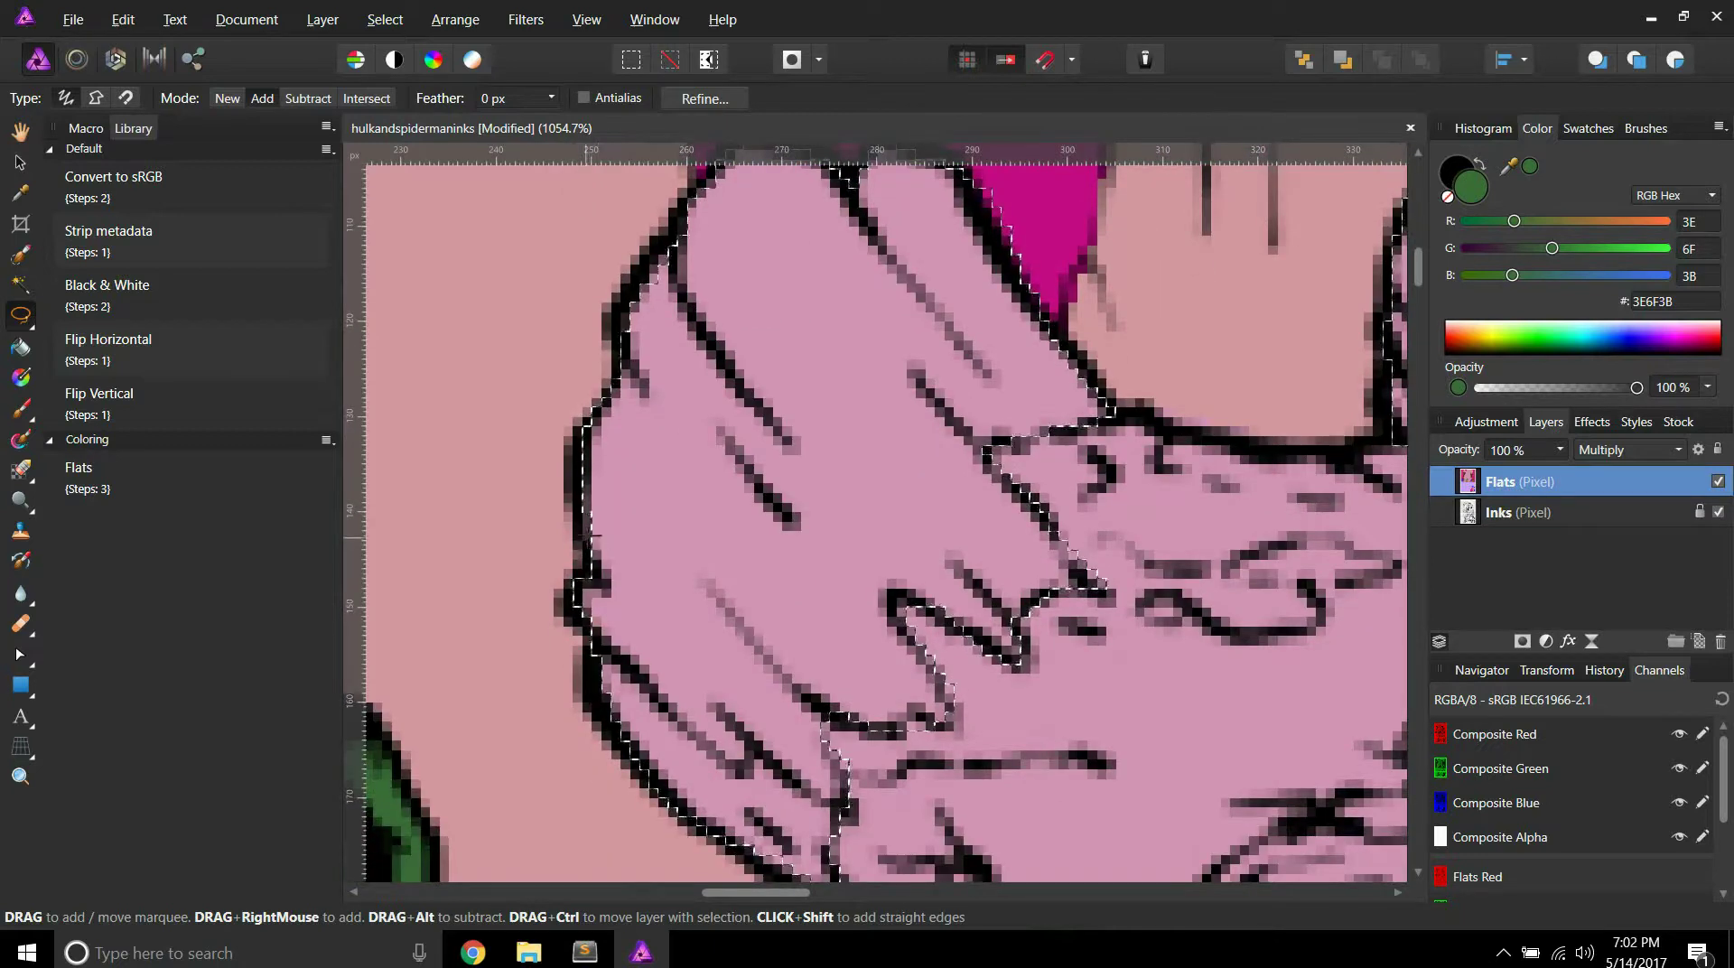
scroll(813, 542, "down", 3)
scroll(885, 526, "down", 5)
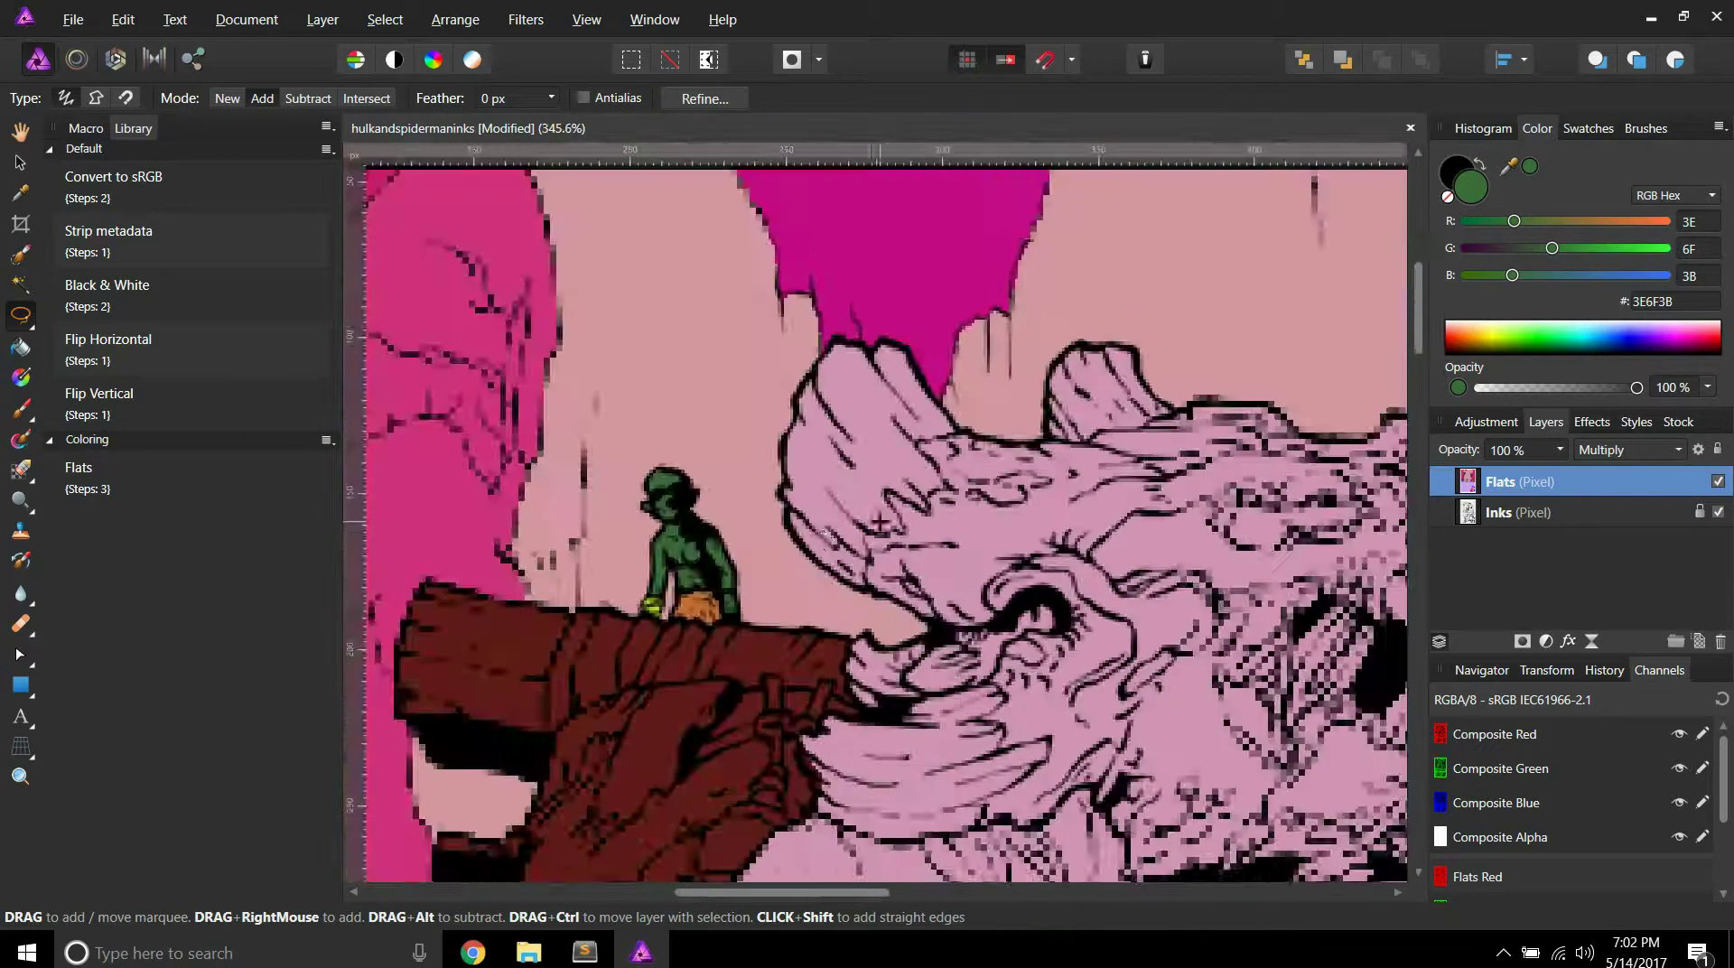
Step: Add the small jagged plate between the dark red saddlebag and the beast's eye to the selection and tidy its edges
scroll(885, 526, "up", 4)
scroll(754, 596, "up", 1)
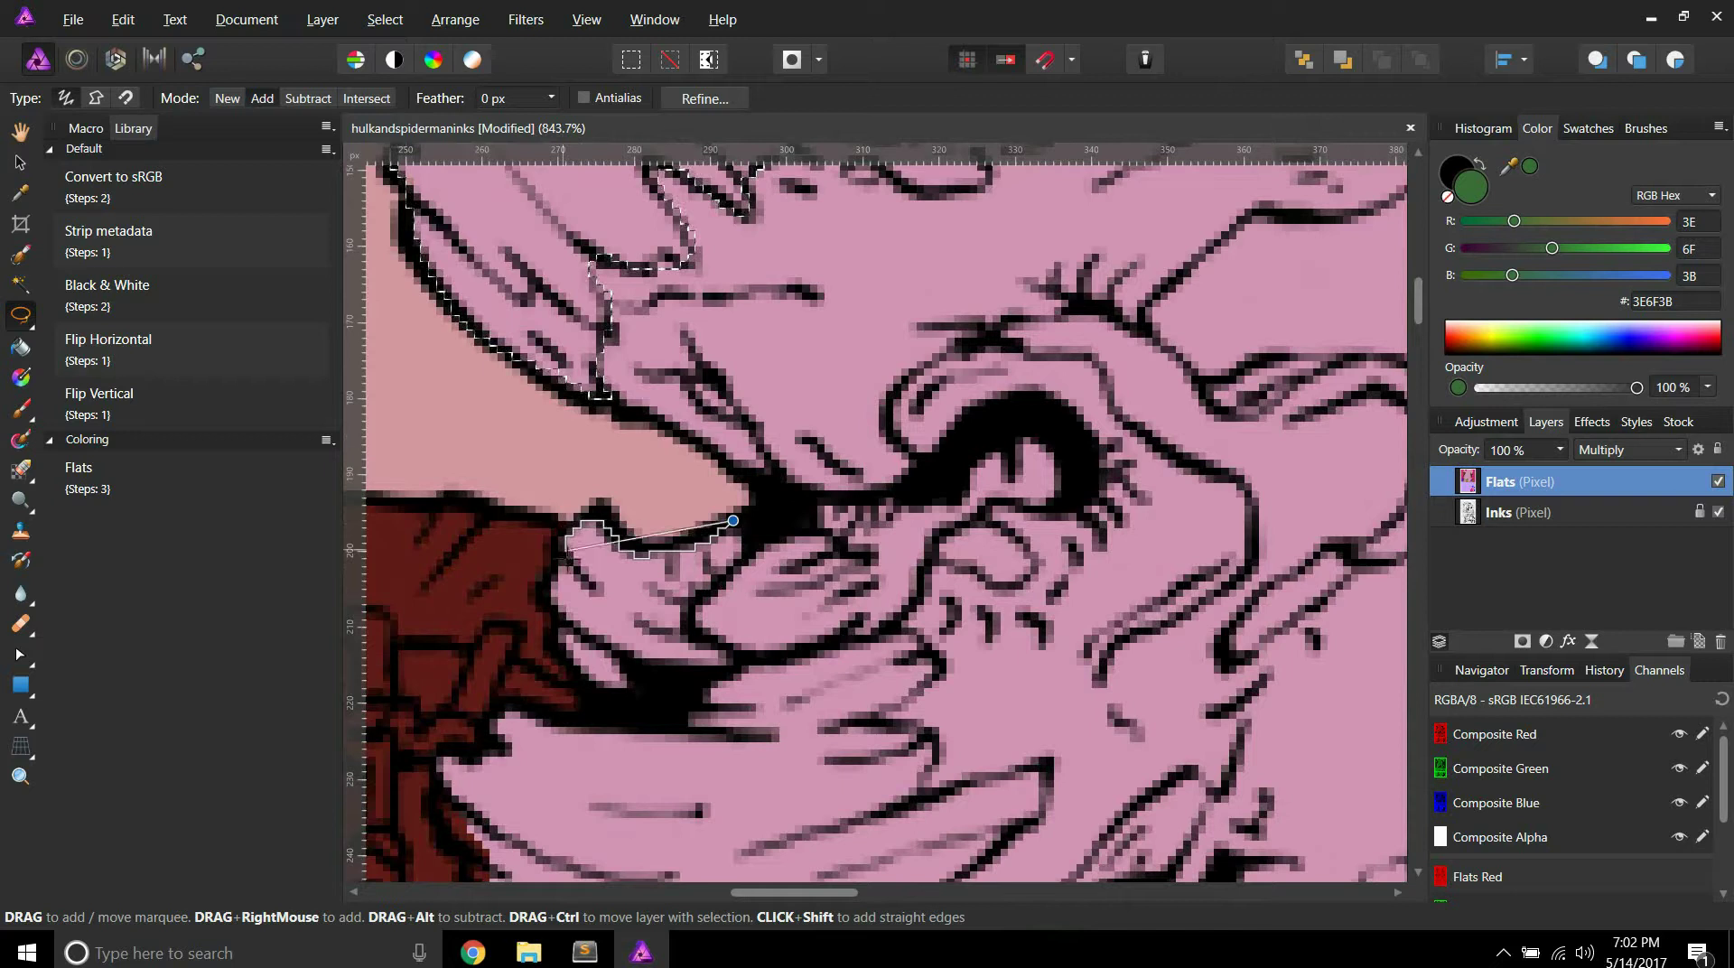
mouse_move(565, 568)
left_mouse_down()
mouse_move(576, 619)
mouse_move(566, 663)
mouse_move(606, 691)
mouse_move(631, 701)
mouse_move(627, 674)
mouse_move(654, 671)
mouse_move(732, 668)
left_mouse_up()
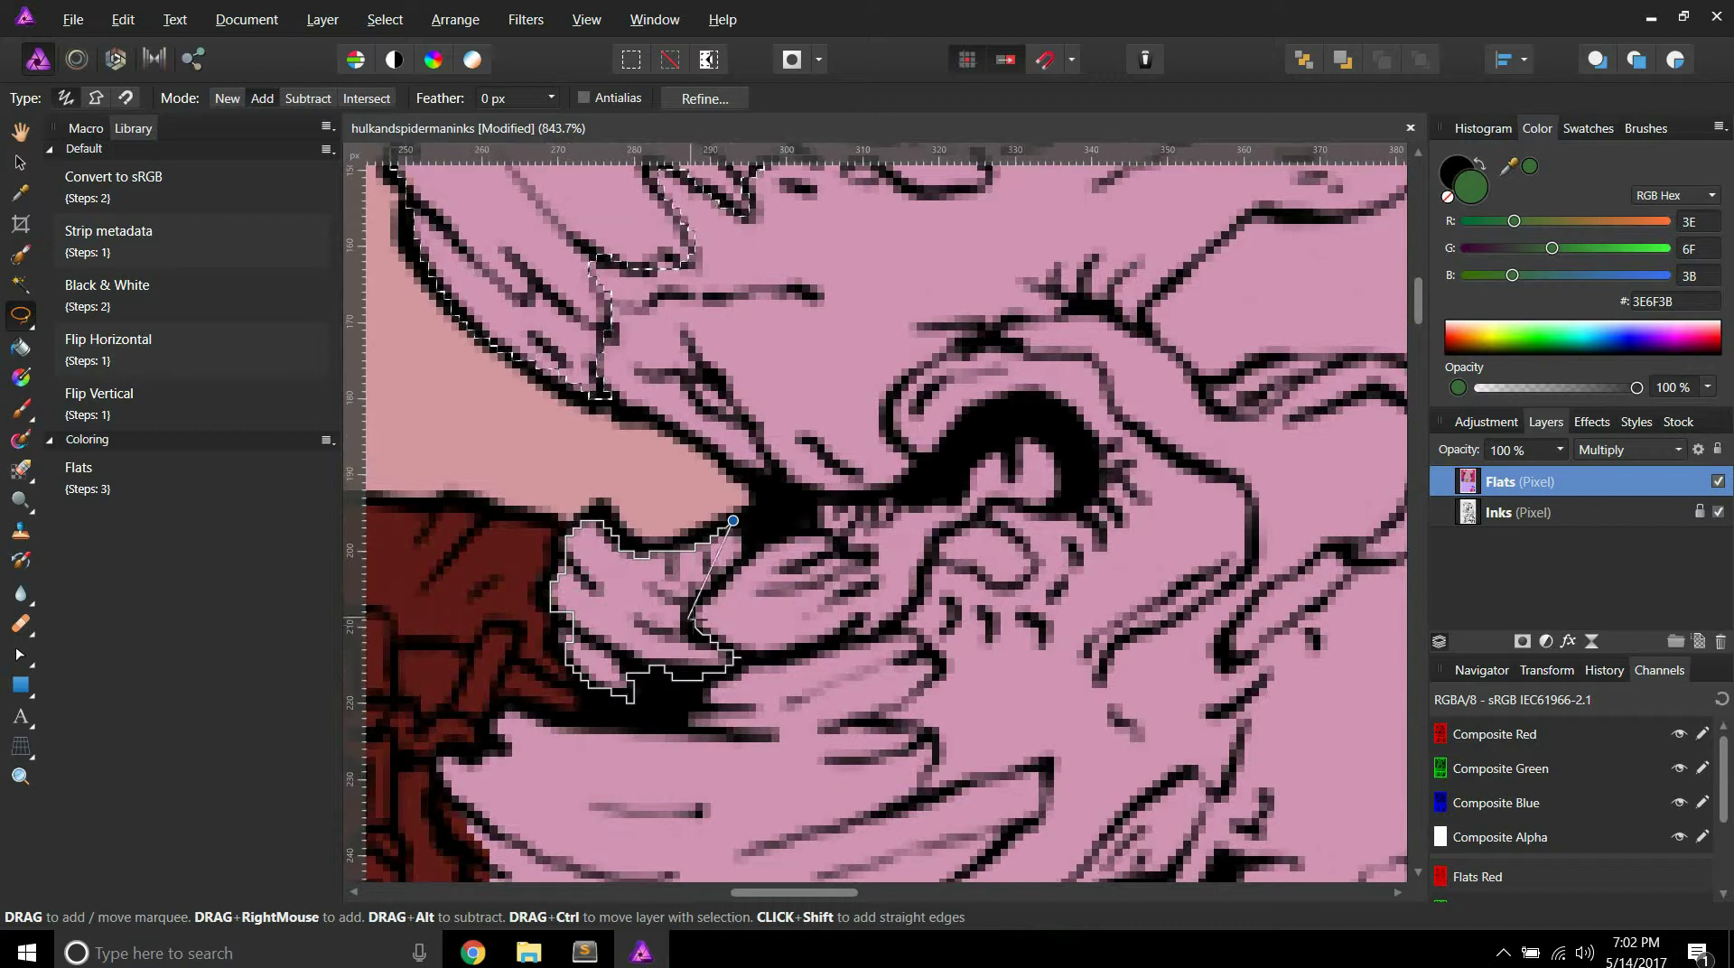
left_click_drag(733, 521, 740, 542)
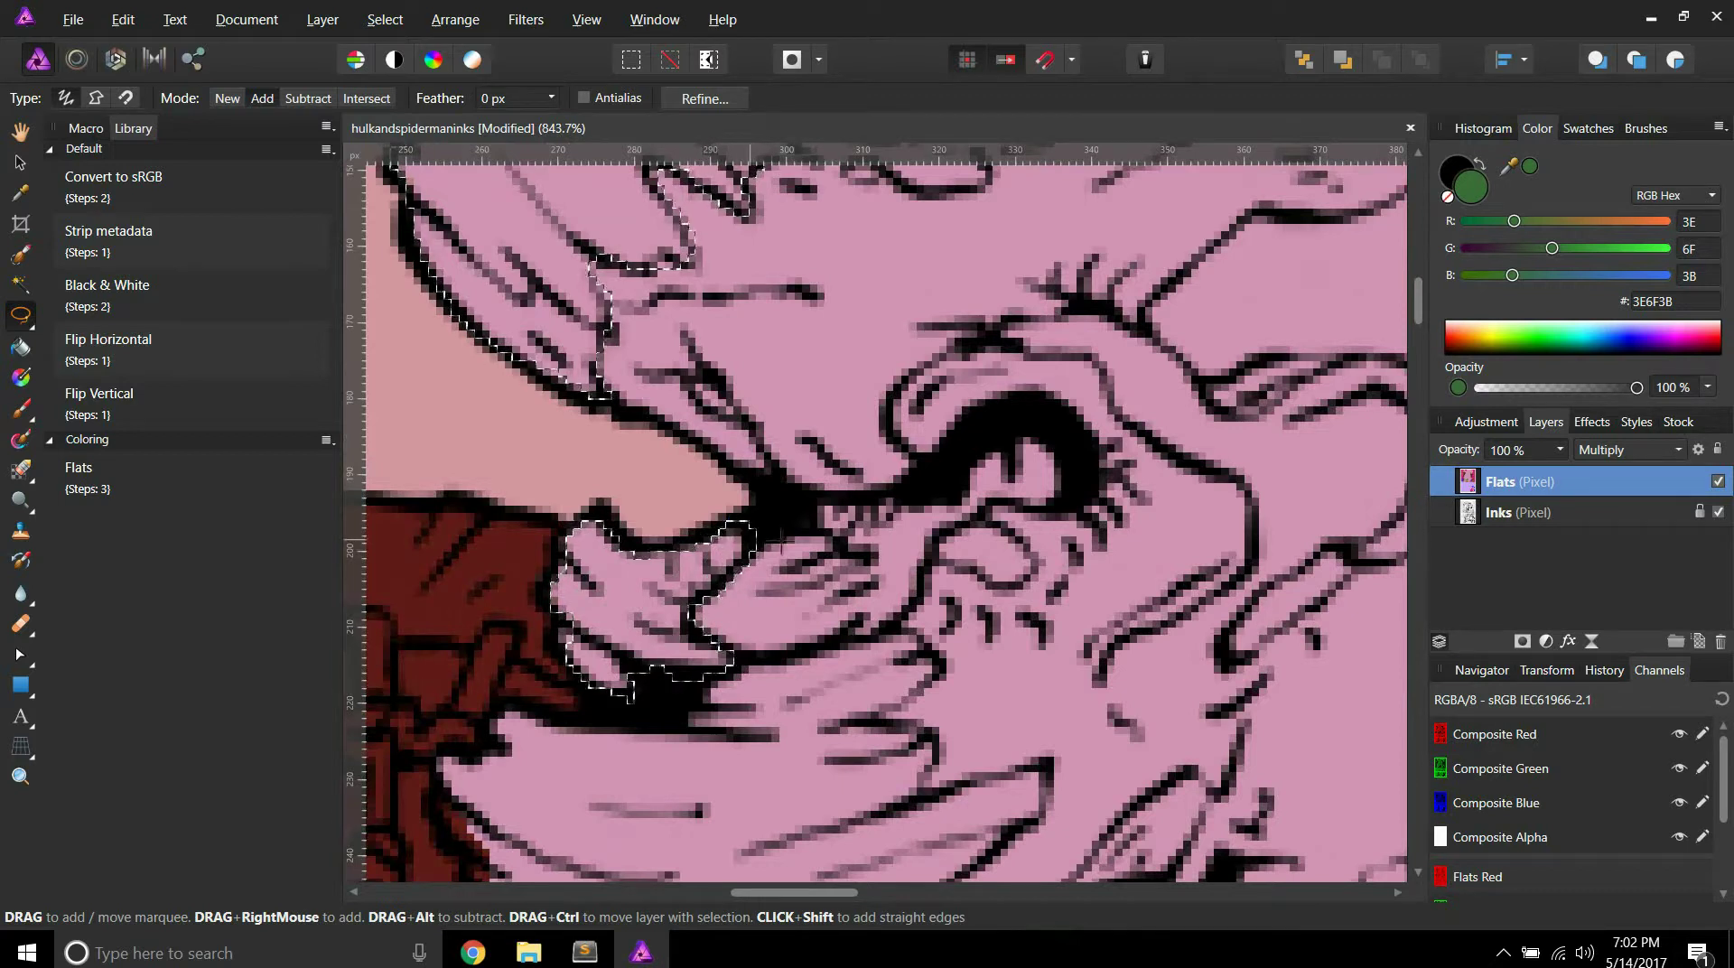
scroll(743, 553, "up", 2)
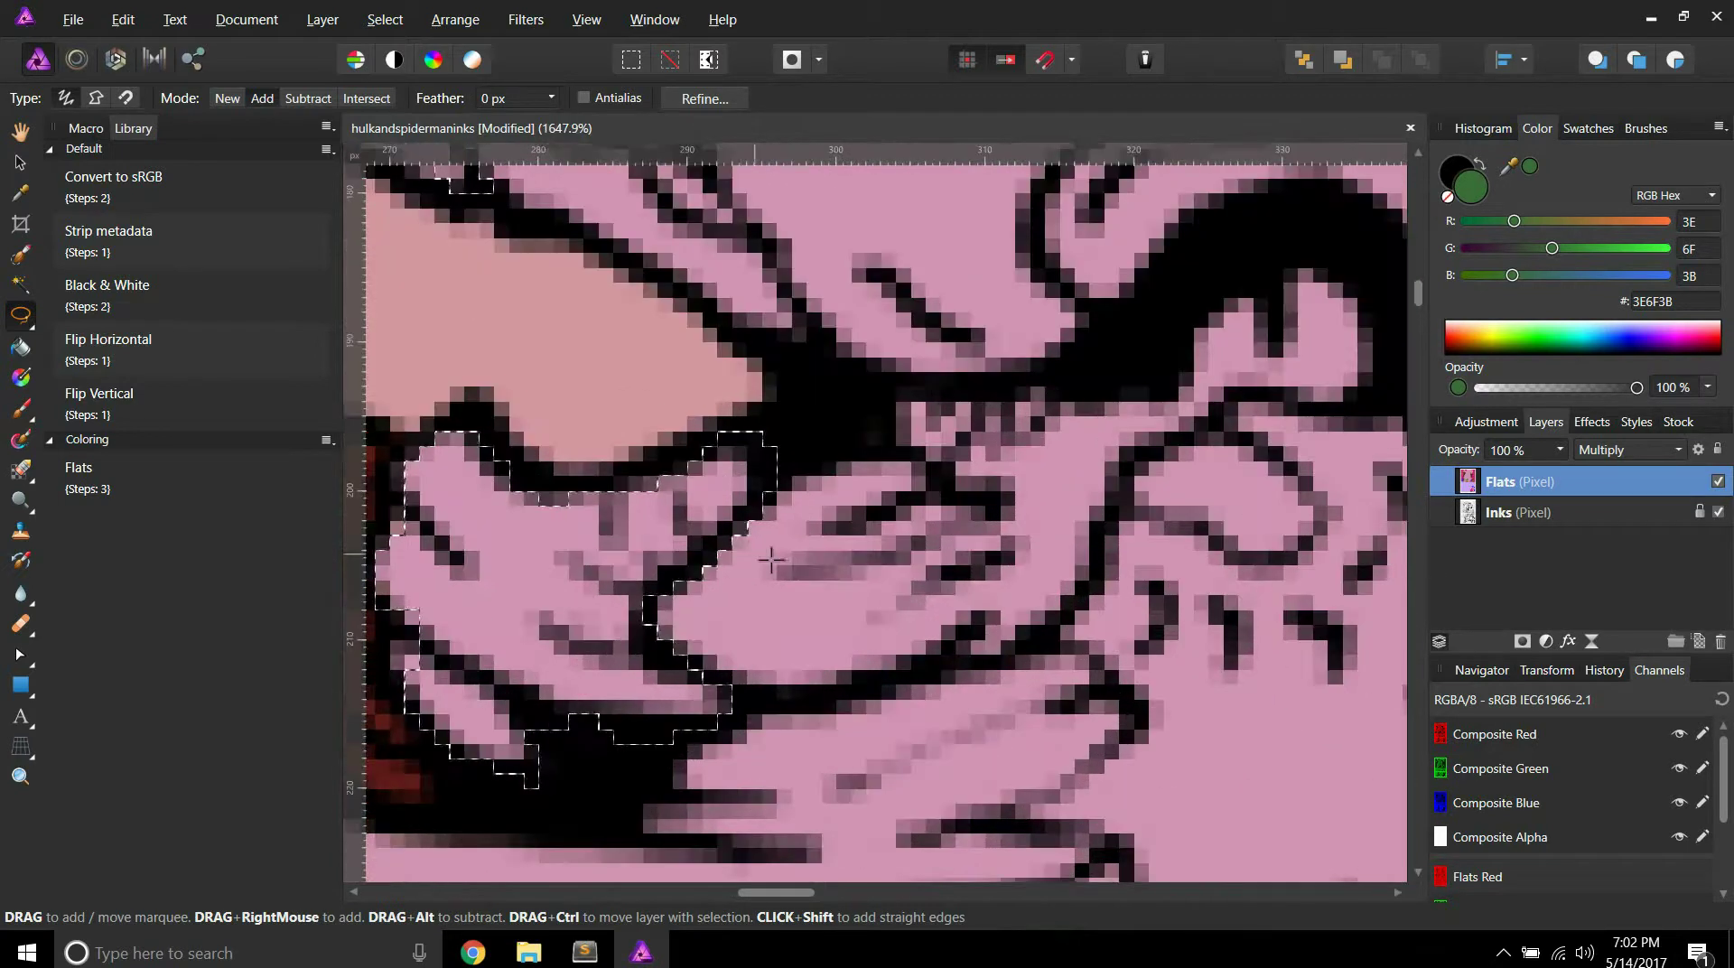
mouse_move(761, 506)
left_mouse_down()
mouse_move(731, 528)
mouse_move(695, 623)
mouse_move(709, 673)
left_mouse_up()
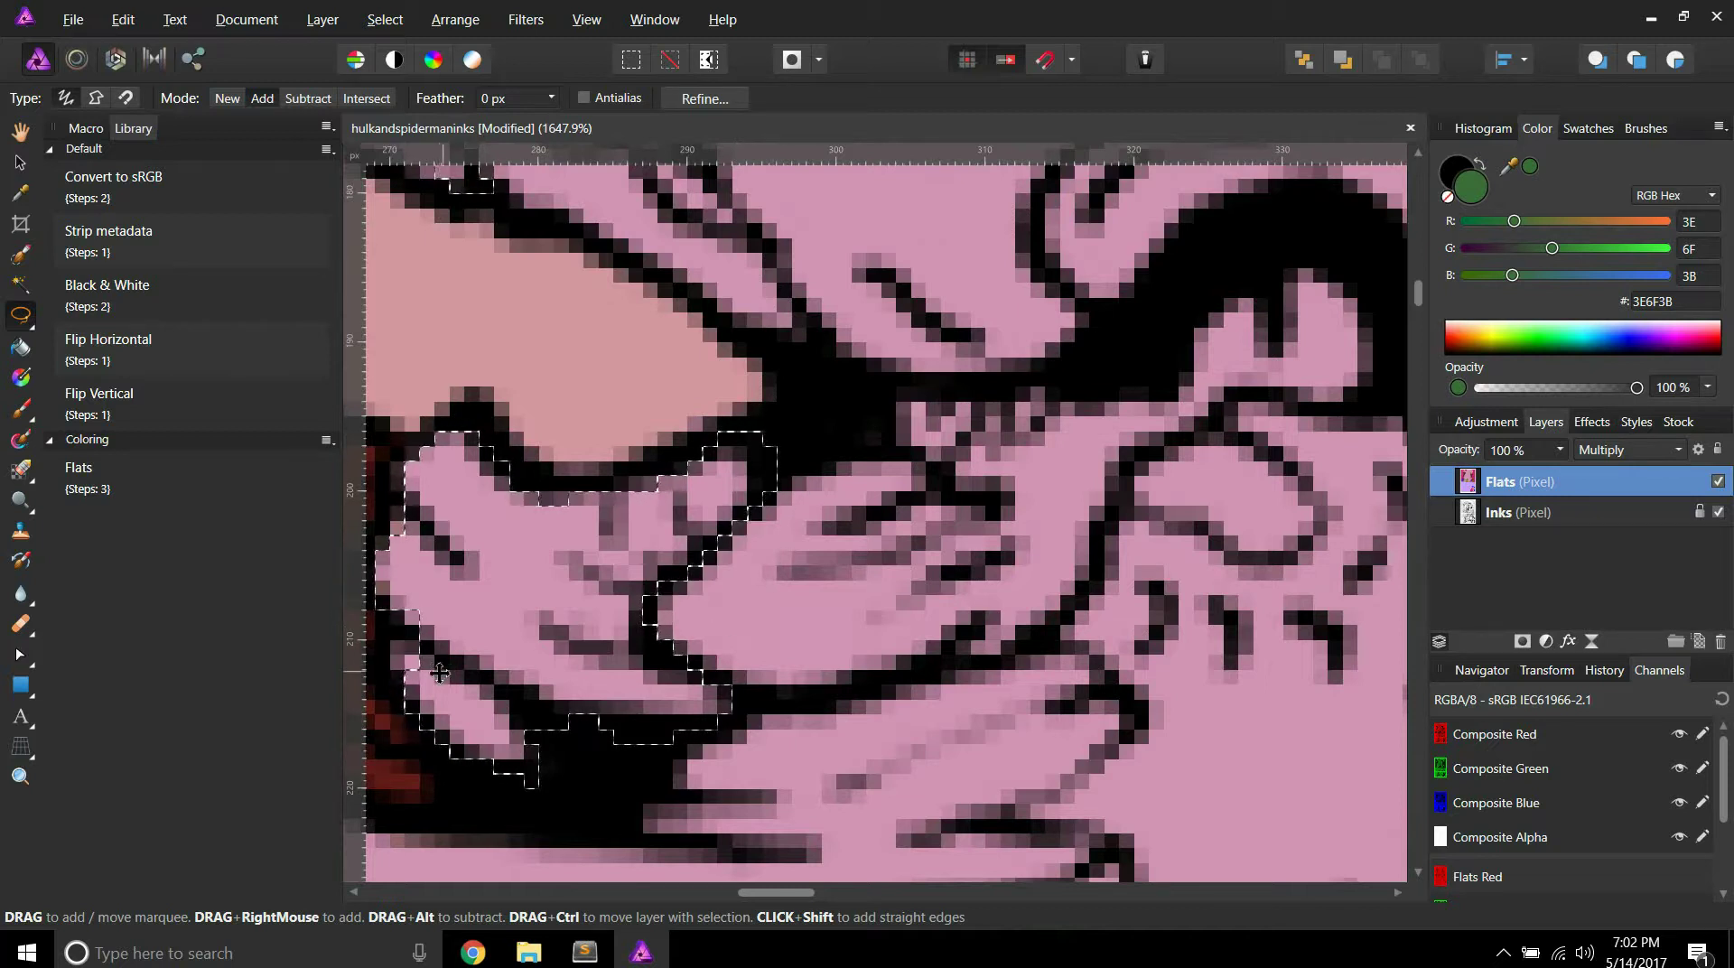
scroll(440, 664, "left", 3)
left_click_drag(560, 632, 602, 624)
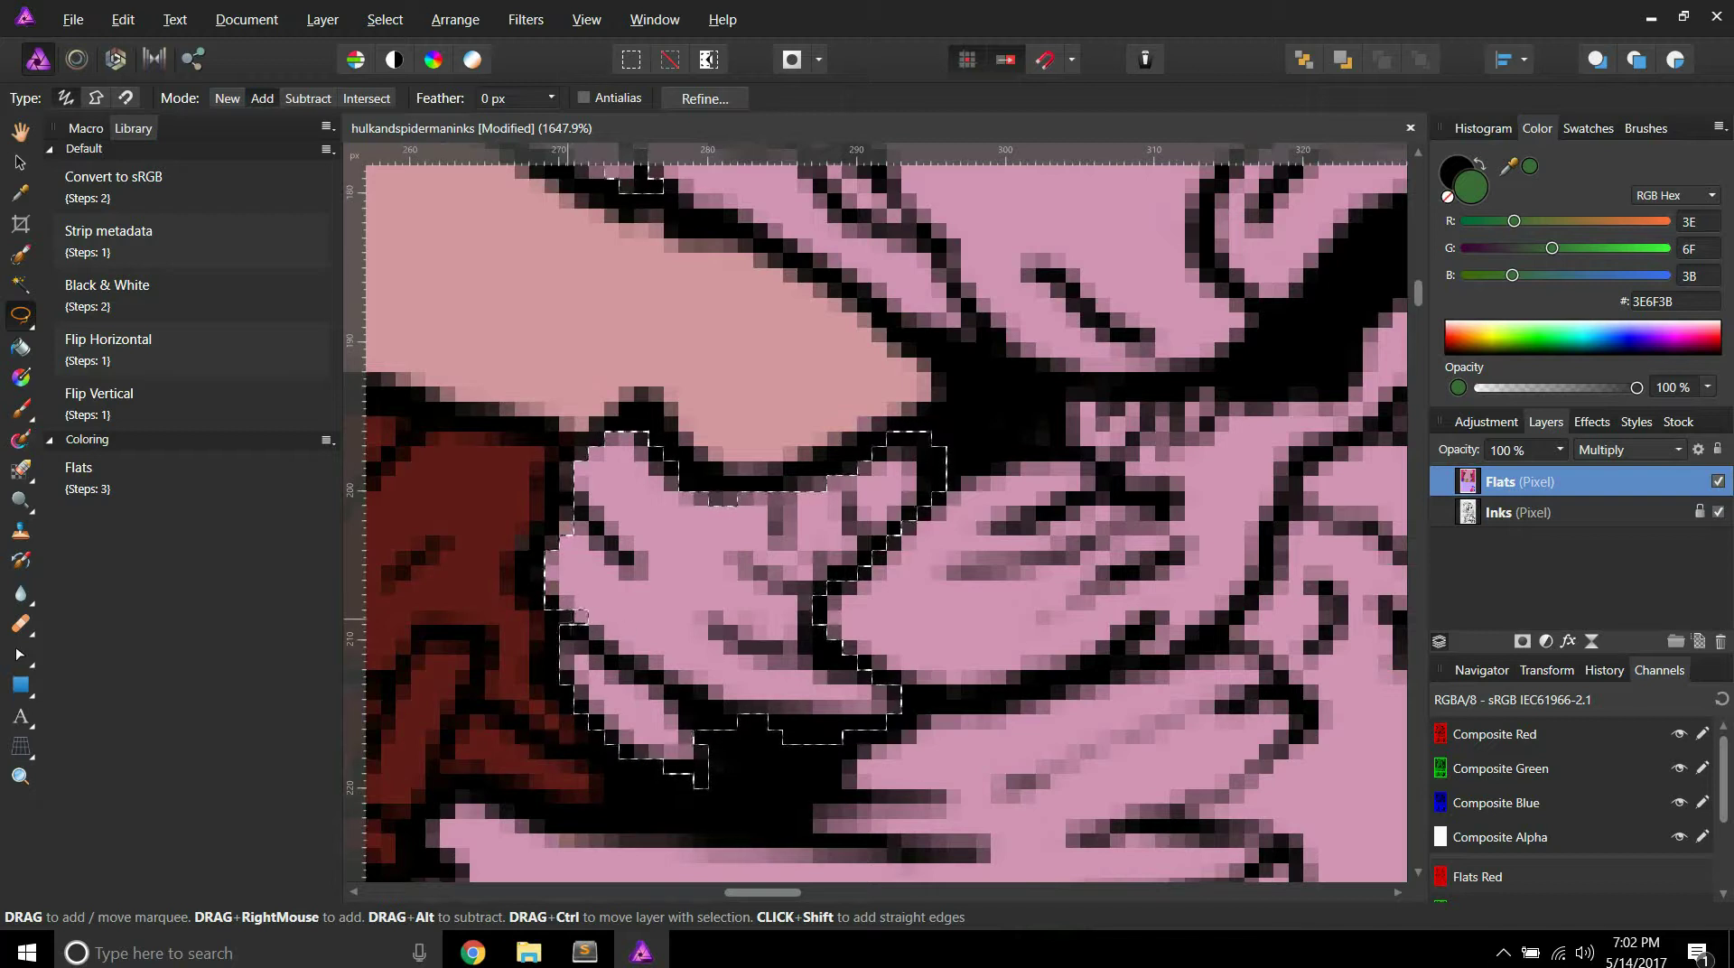
Step: Add the large layered plate with pointed ends, directly beneath the small jagged plate, to the freehand selection
scroll(736, 673, "down", 1)
scroll(736, 673, "down", 3)
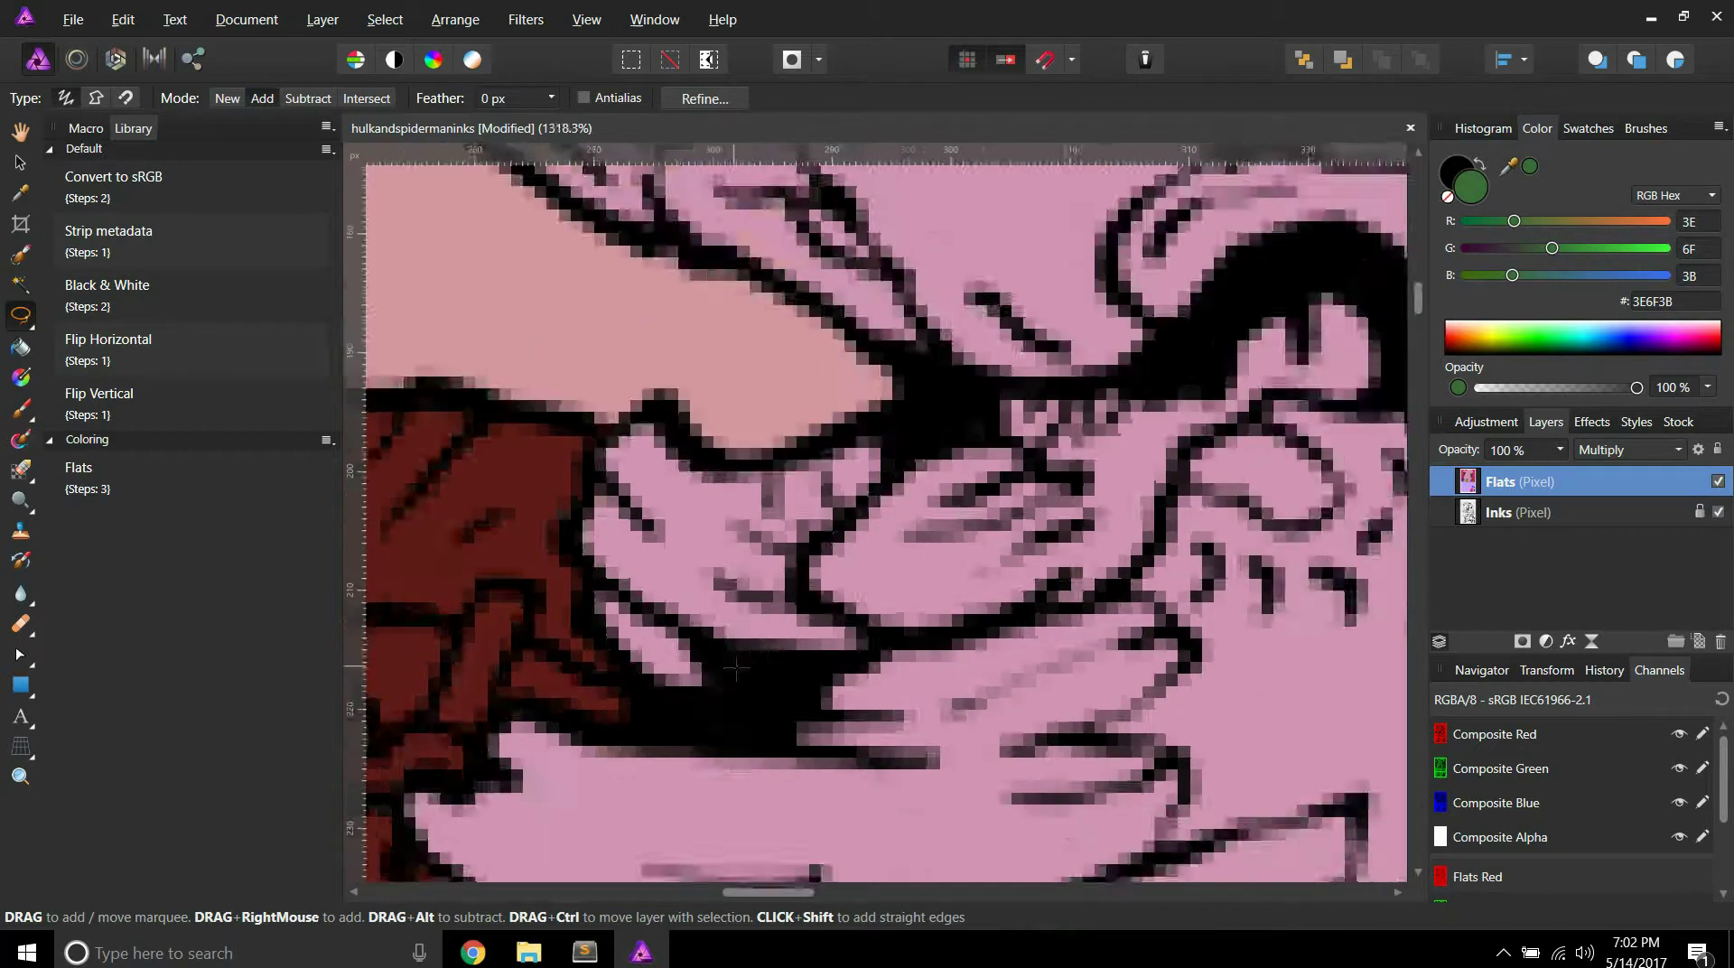
scroll(743, 663, "down", 2)
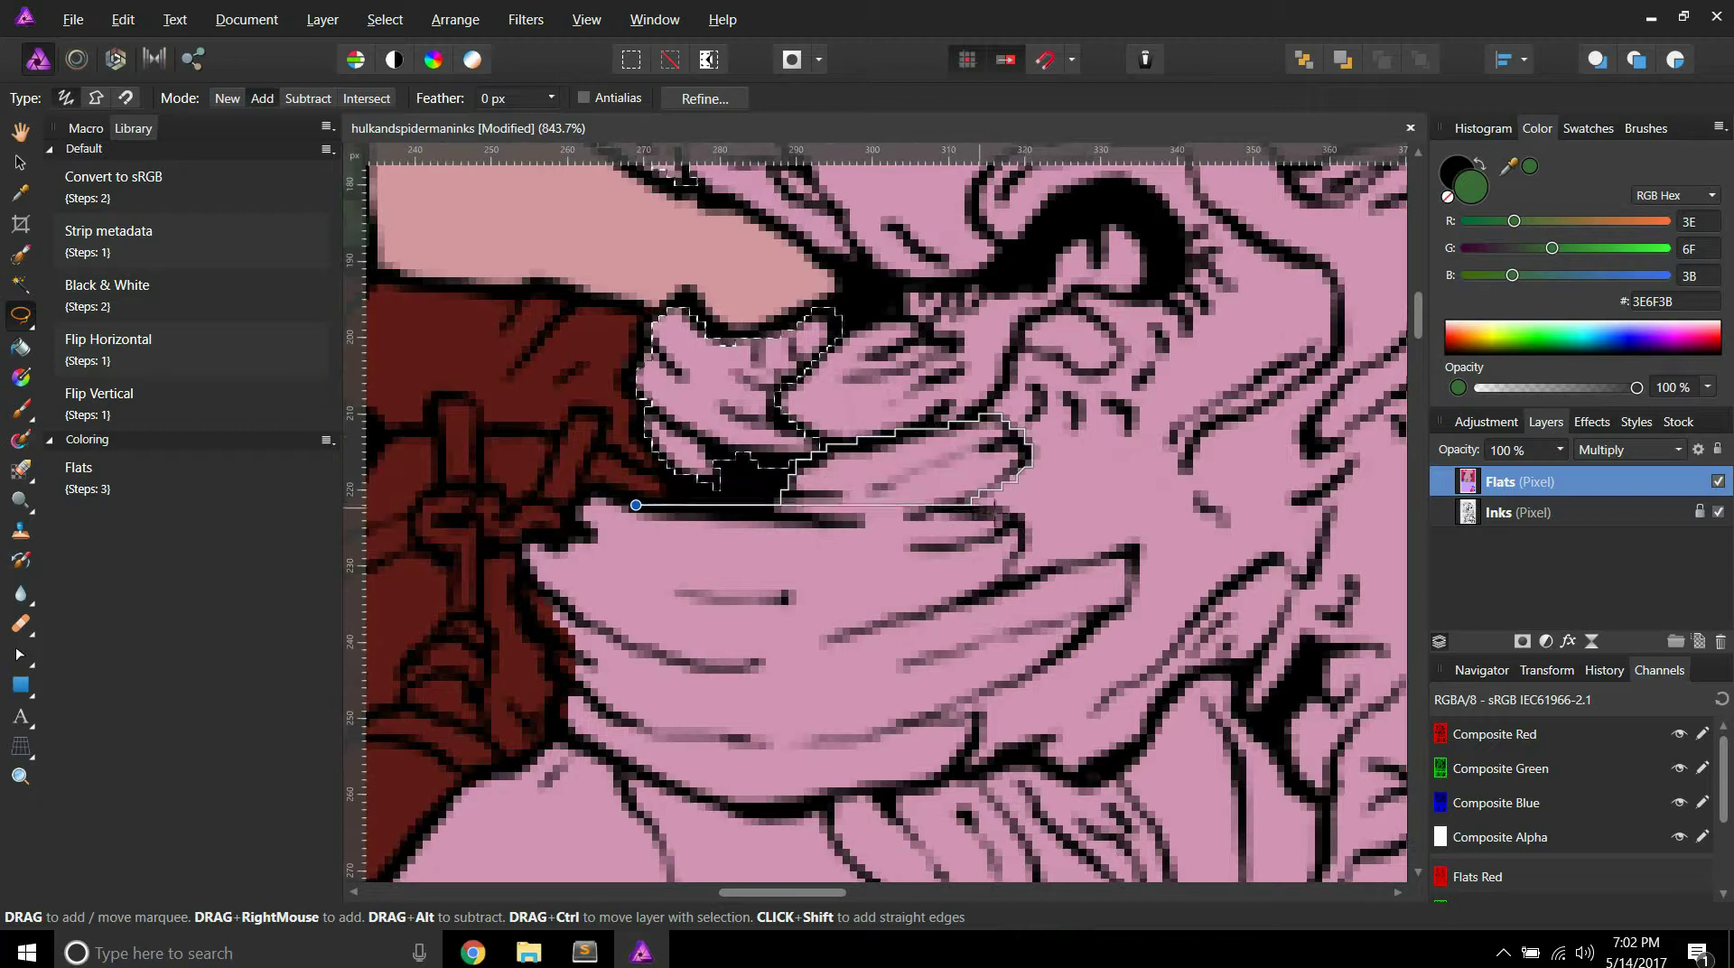
mouse_move(1027, 543)
left_mouse_down()
mouse_move(1018, 585)
mouse_move(1133, 550)
mouse_move(1125, 607)
left_mouse_up()
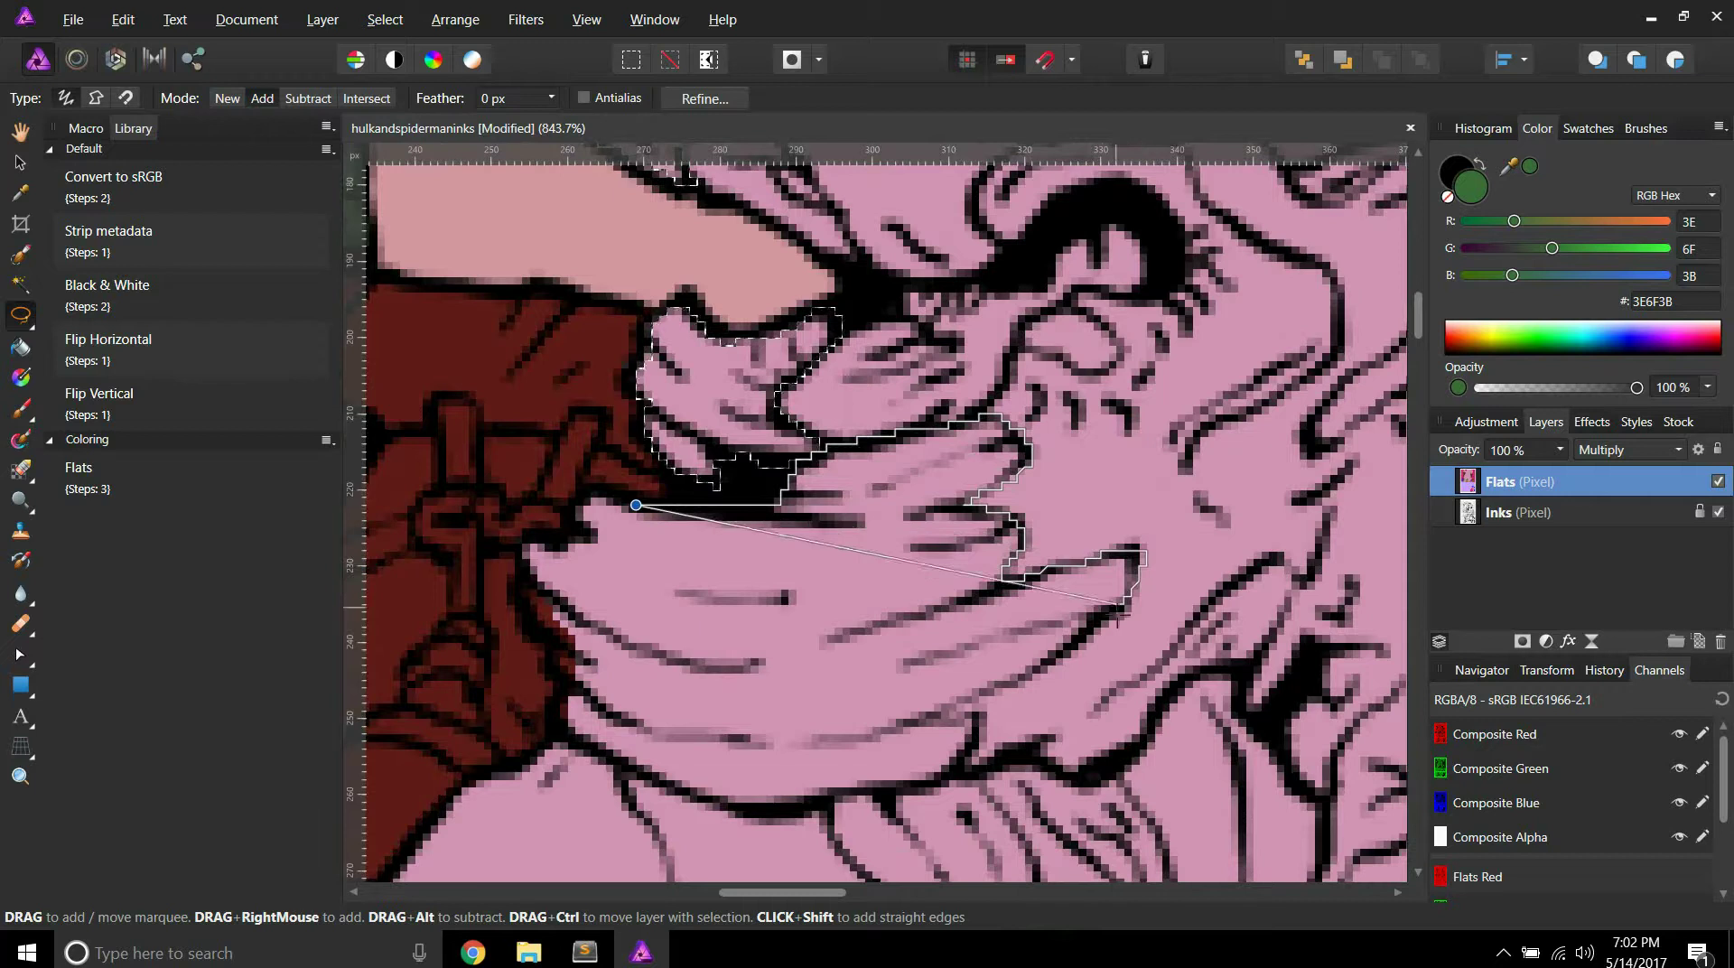
mouse_move(965, 702)
left_mouse_down()
mouse_move(961, 768)
mouse_move(832, 791)
left_mouse_up()
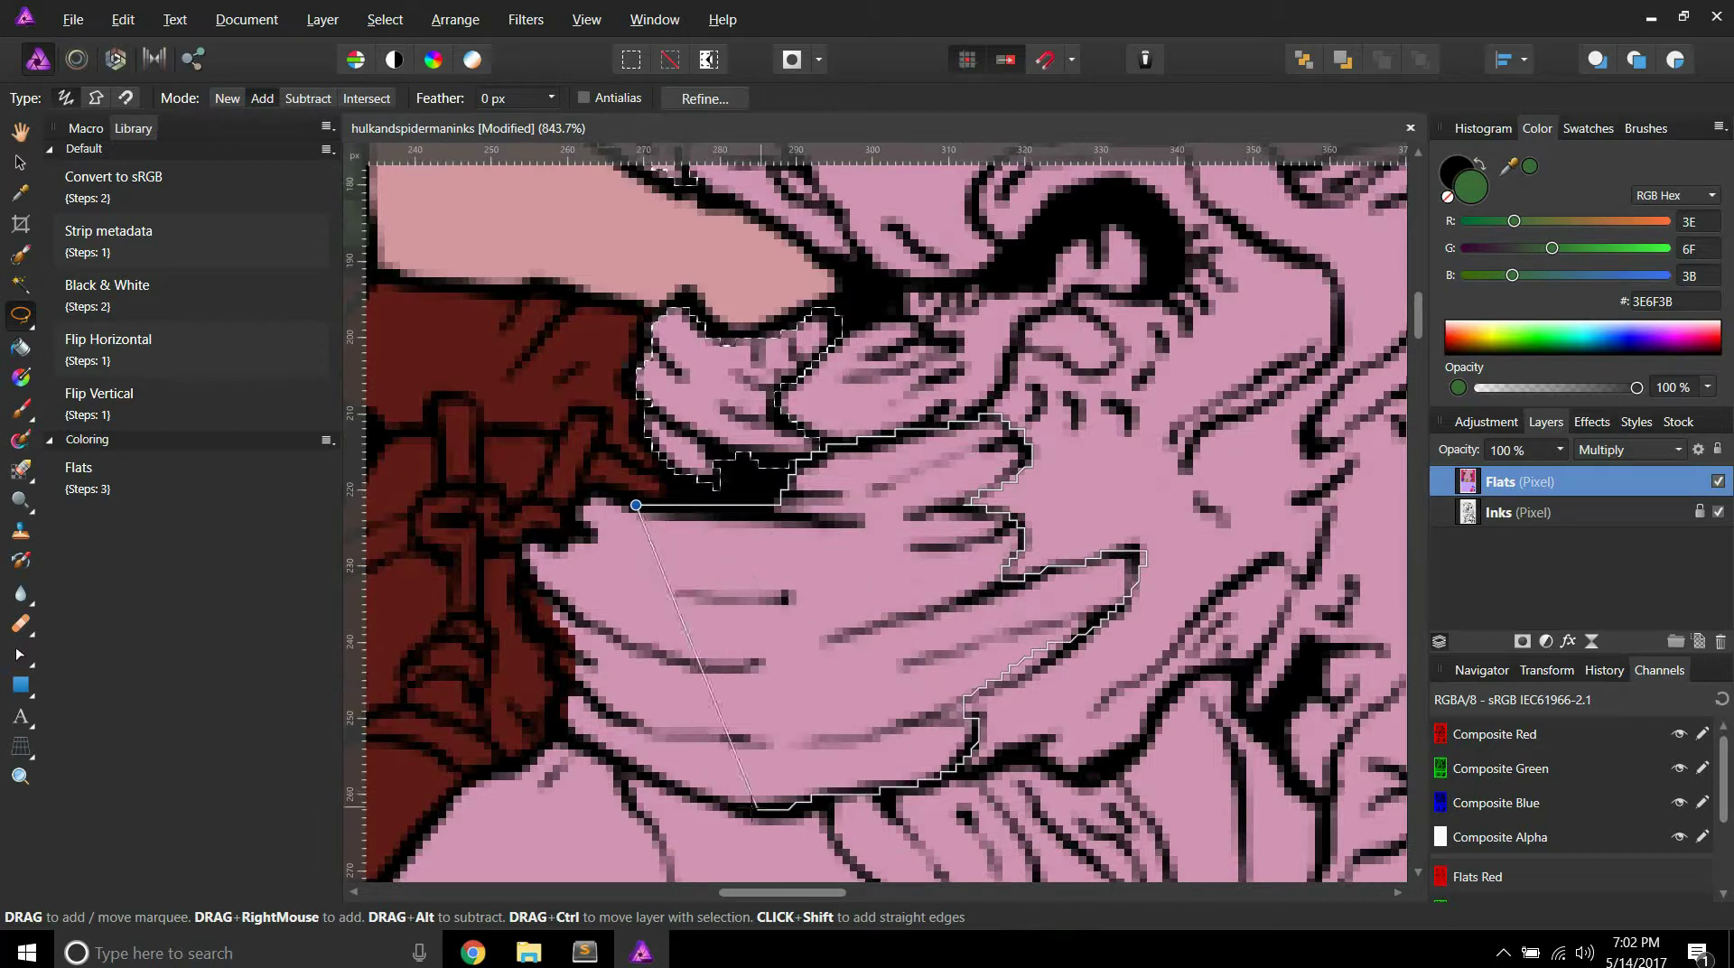
left_click_drag(567, 732, 553, 656)
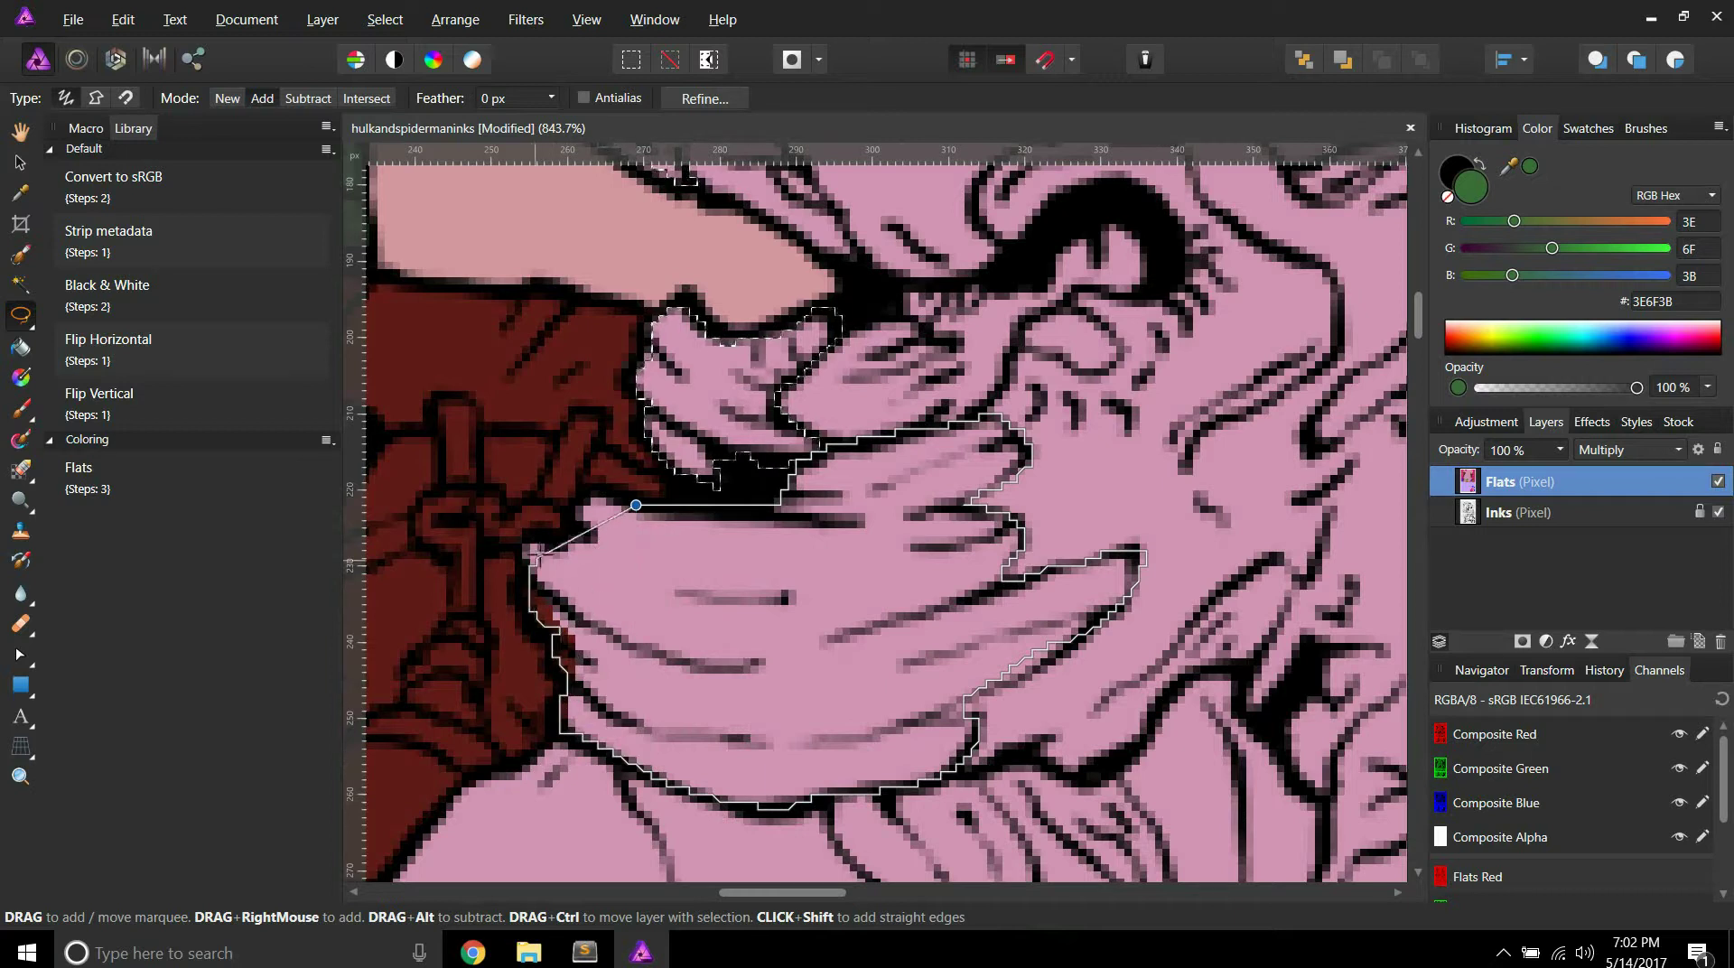
left_click_drag(636, 505, 638, 506)
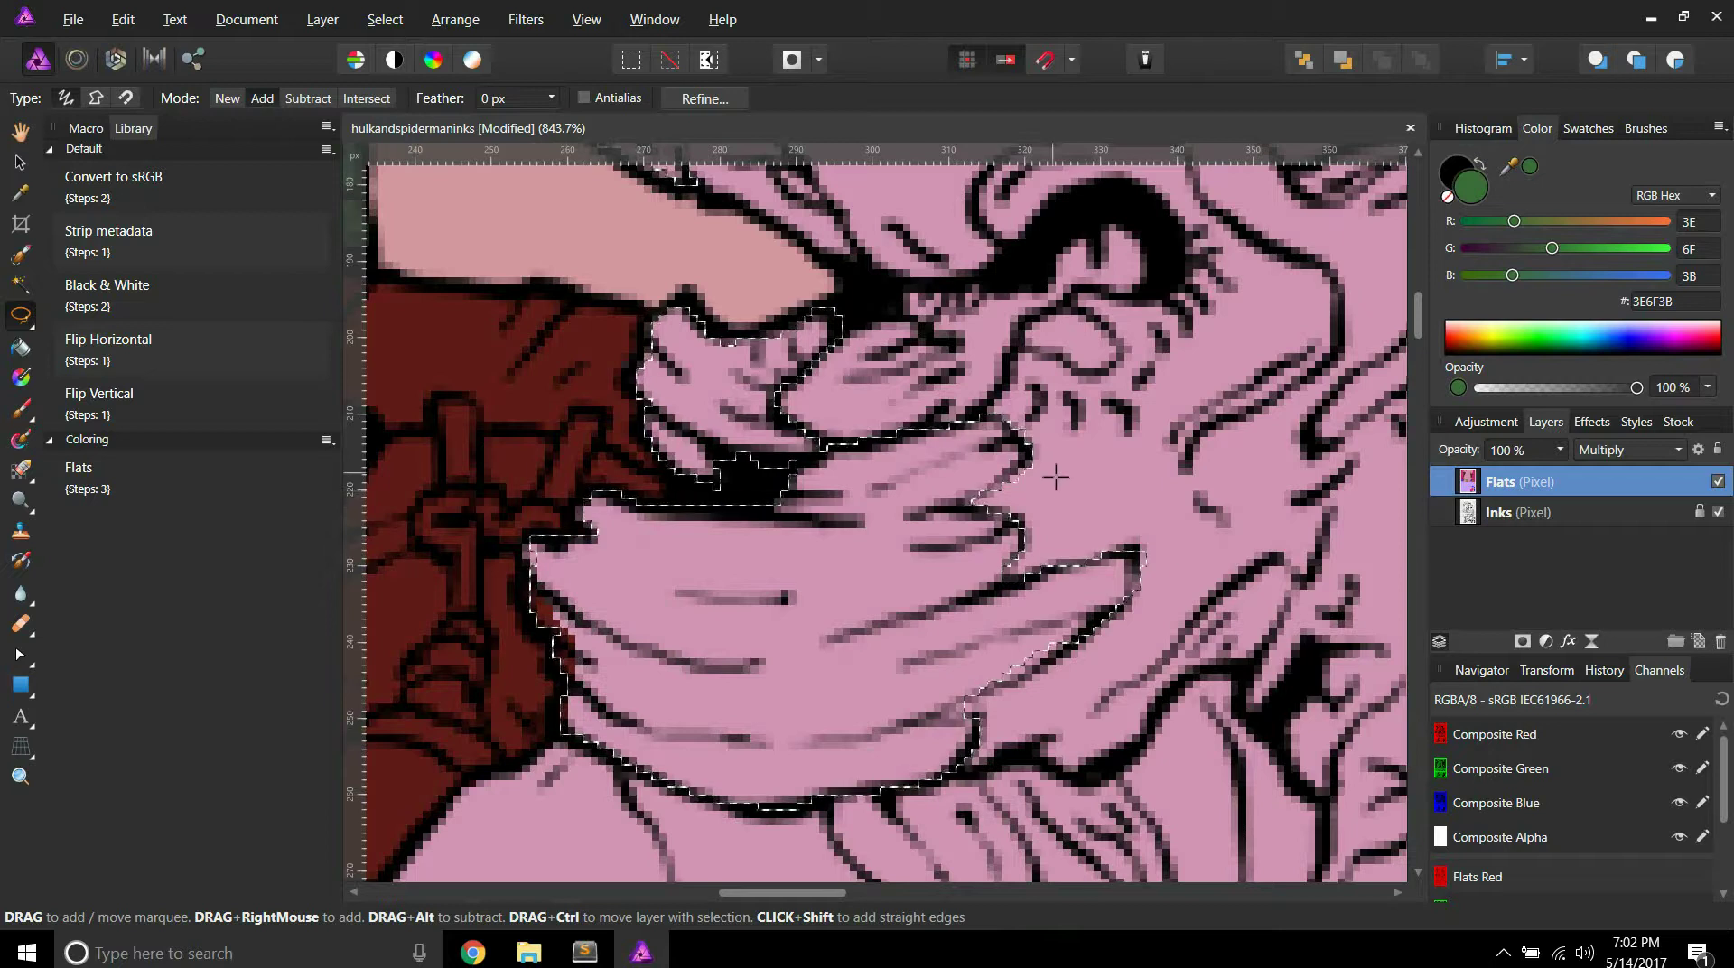
Step: Refine the selection around the pointed ends of the large layered plate on the side facing the mouth
scroll(1056, 477, "up", 8)
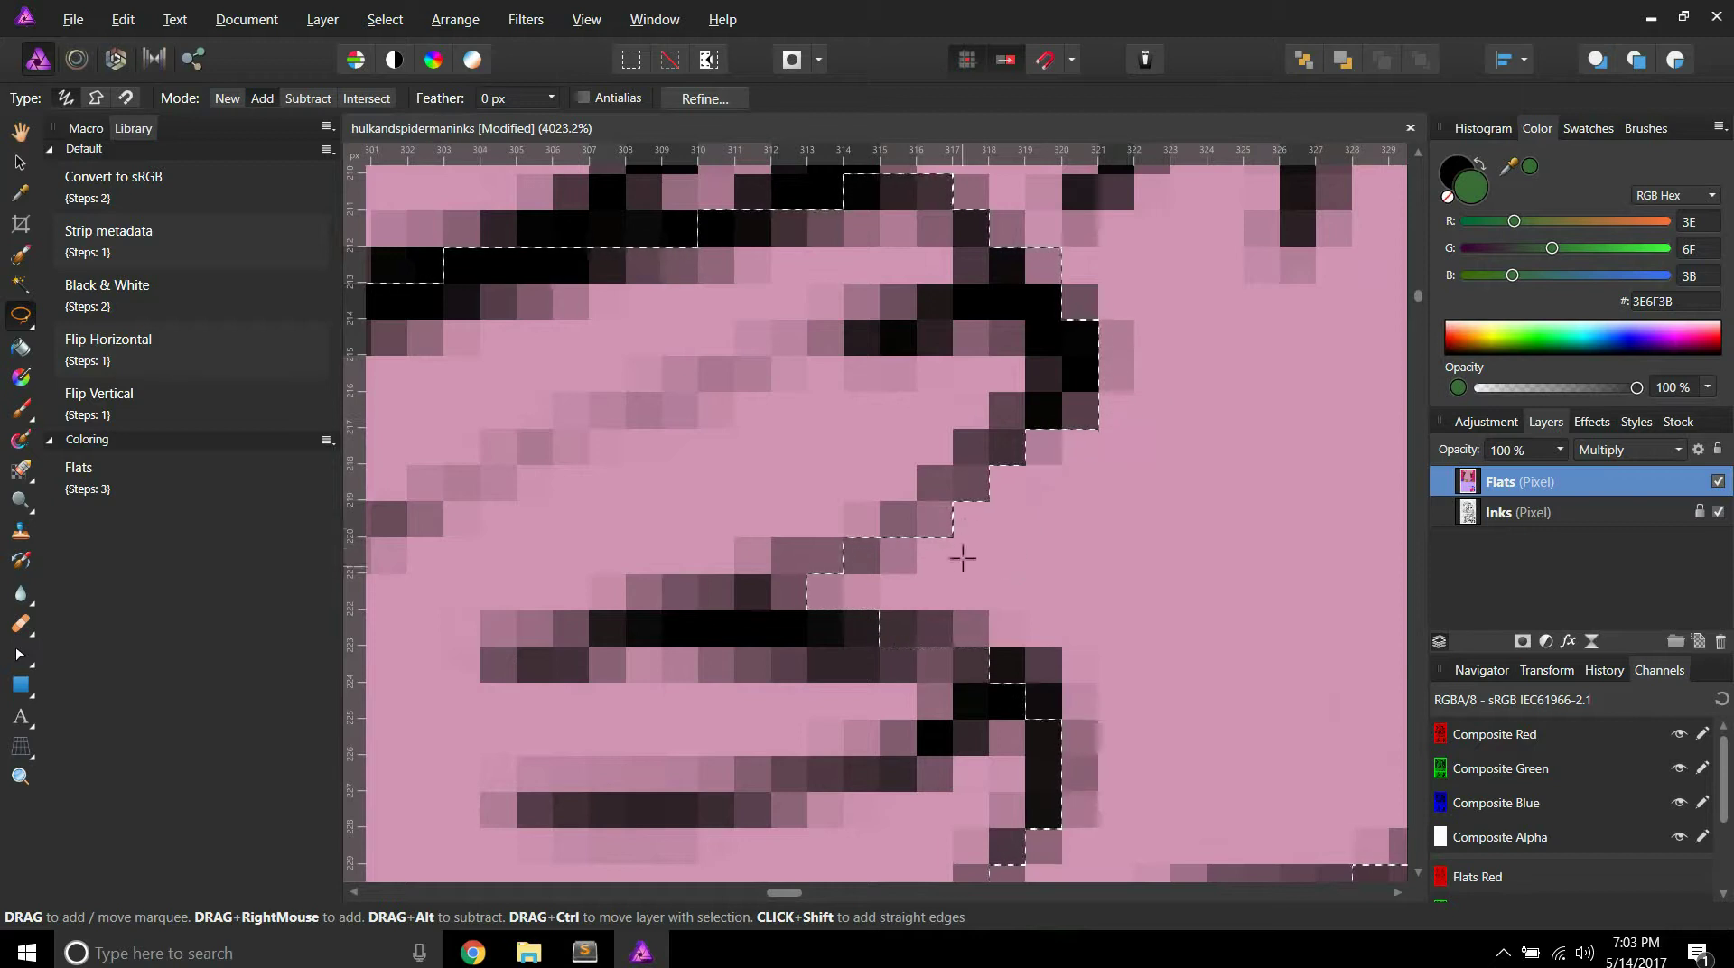
scroll(906, 648, "down", 2)
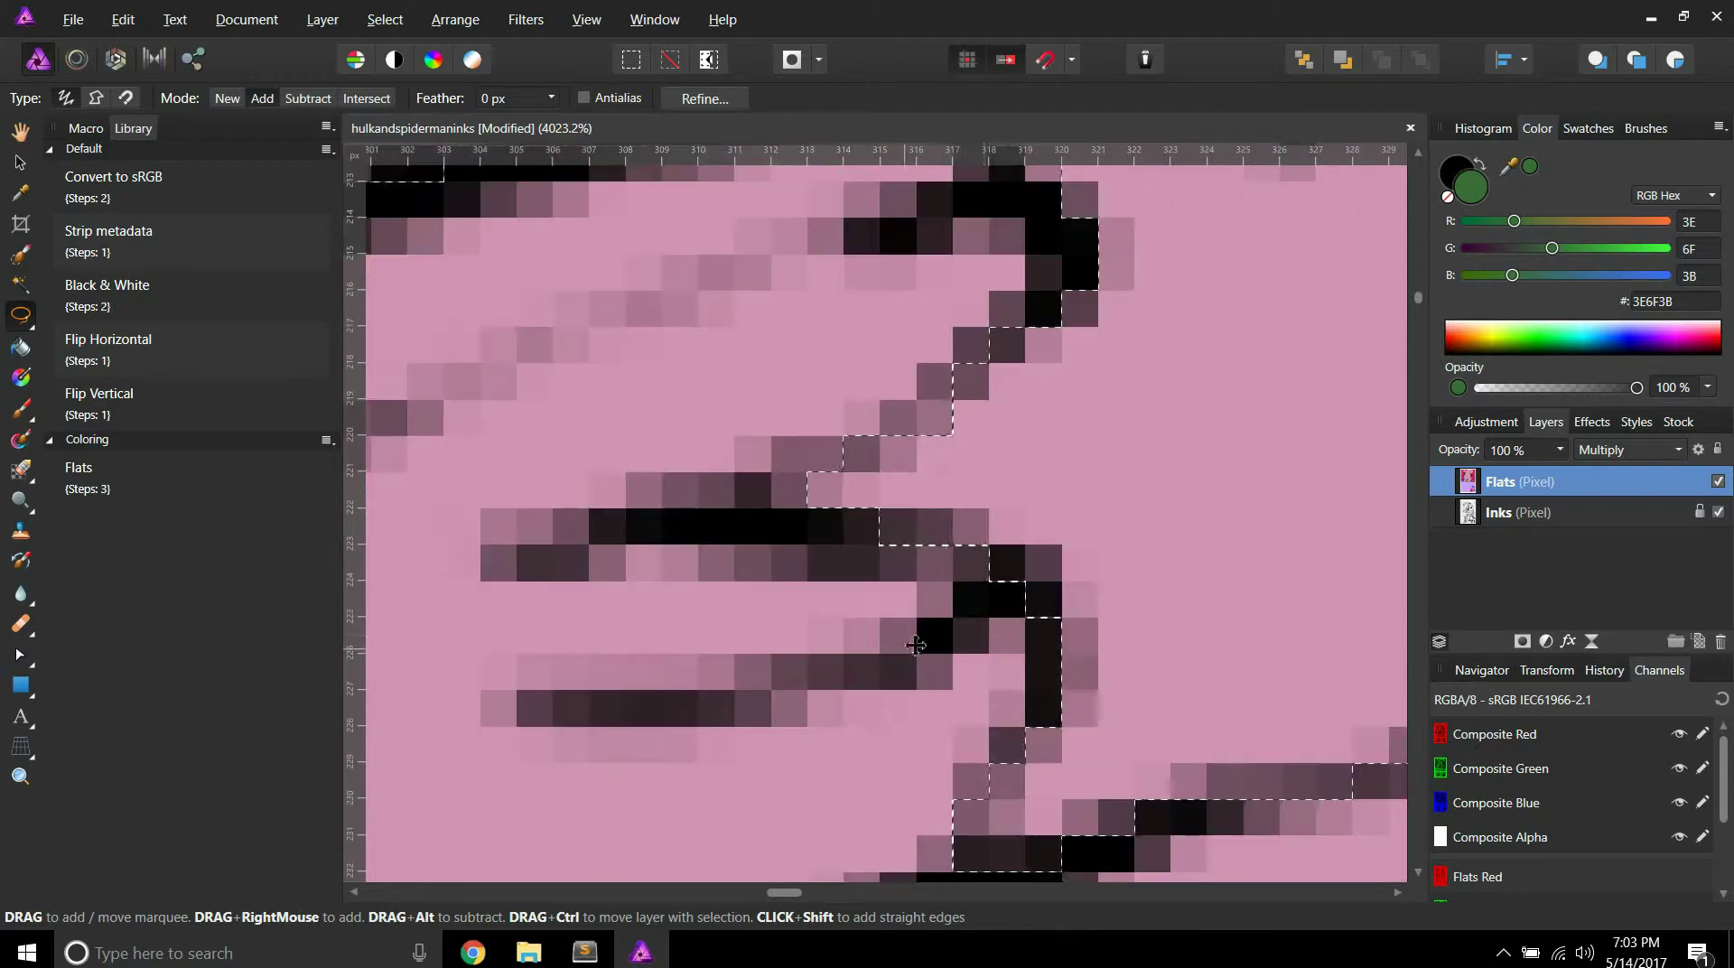
scroll(906, 648, "down", 2)
scroll(1110, 774, "down", 2)
mouse_move(1283, 671)
left_mouse_down()
mouse_move(1340, 716)
mouse_move(1327, 573)
mouse_move(1337, 763)
left_mouse_up()
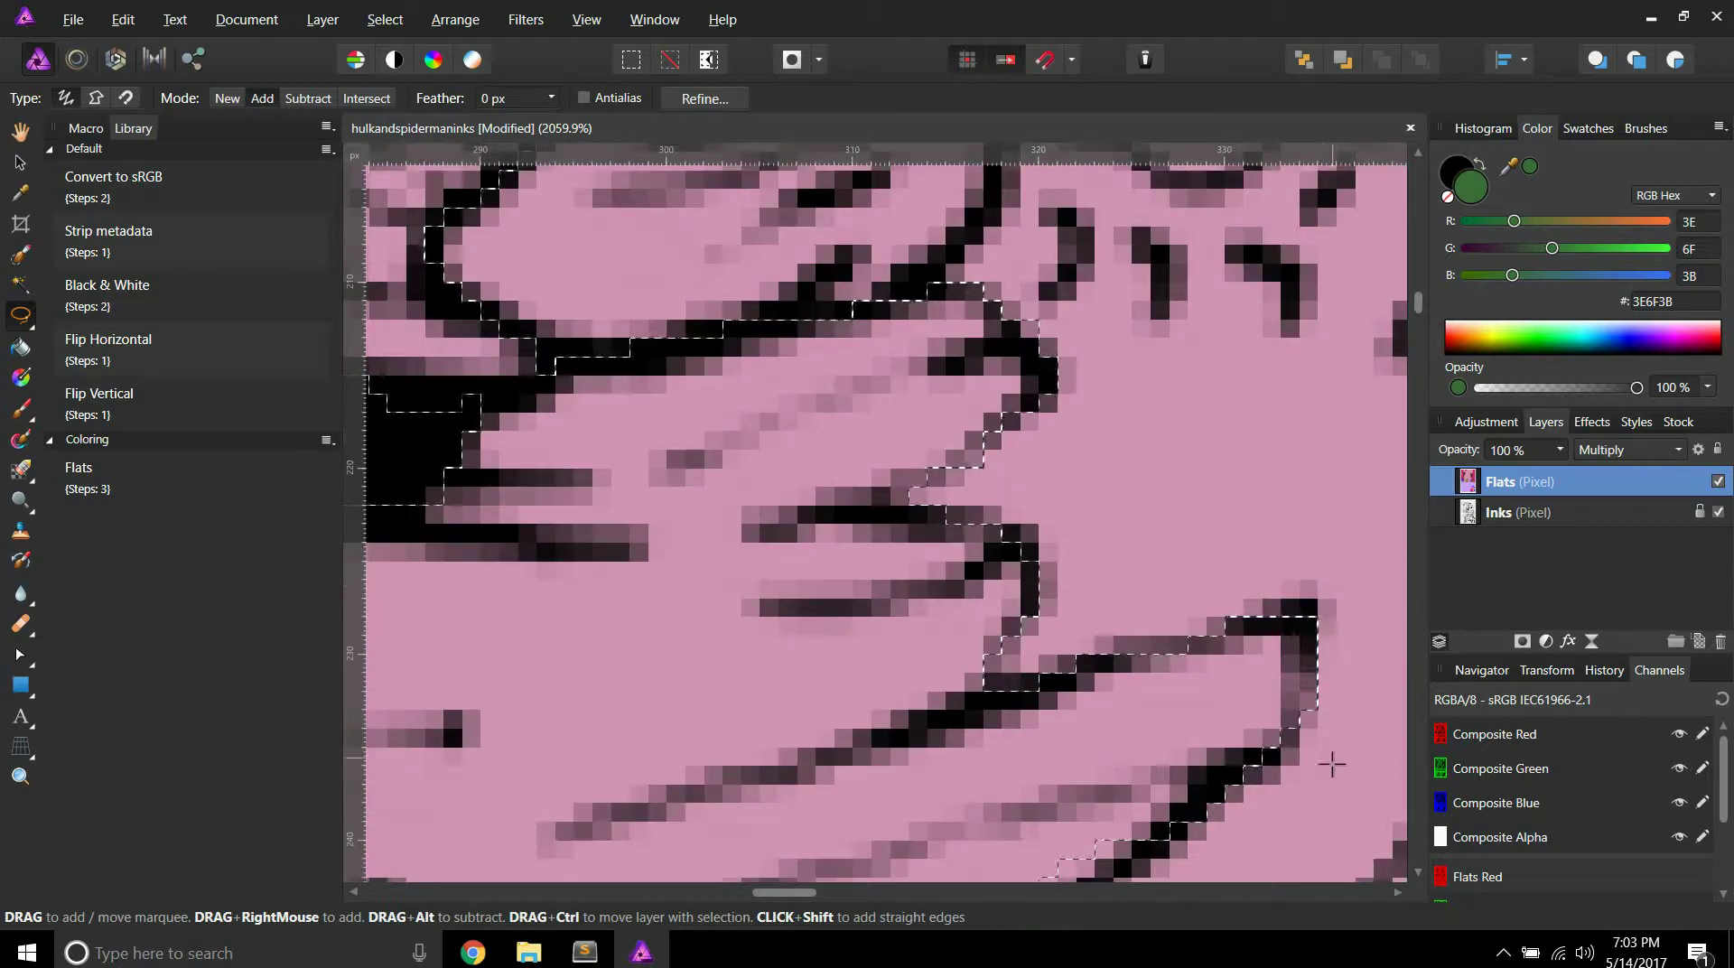
scroll(1263, 812, "down", 2)
scroll(1262, 812, "down", 2)
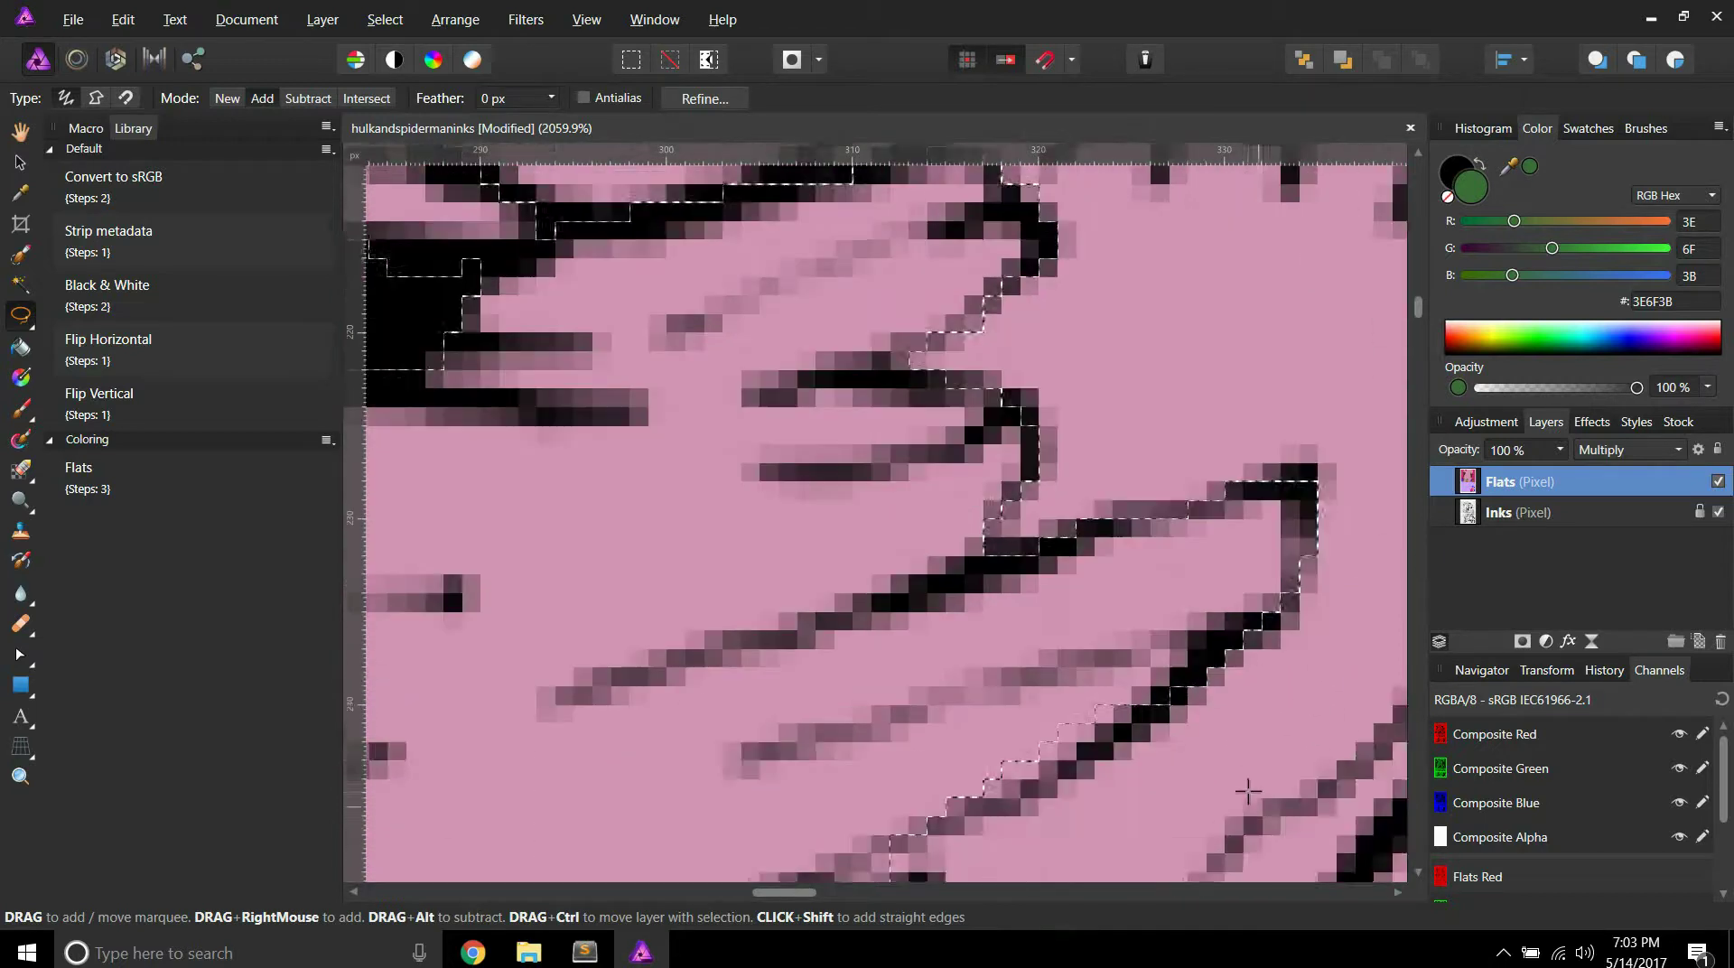
mouse_move(1129, 711)
left_mouse_down()
mouse_move(1039, 788)
mouse_move(958, 817)
left_mouse_up()
Step: Refine the selection along the large plate's lower edge and the side touching the dark red saddlebag
scroll(839, 753, "down", 3)
scroll(867, 723, "down", 2)
scroll(906, 699, "up", 3)
mouse_move(906, 700)
left_mouse_down()
mouse_move(817, 640)
mouse_move(840, 562)
mouse_move(818, 637)
mouse_move(750, 700)
mouse_move(542, 650)
mouse_move(435, 588)
mouse_move(524, 506)
mouse_move(581, 503)
mouse_move(581, 443)
mouse_move(650, 457)
mouse_move(639, 417)
mouse_move(626, 479)
left_mouse_up()
scroll(750, 699, "down", 3)
scroll(524, 506, "up", 3)
scroll(614, 452, "up", 3)
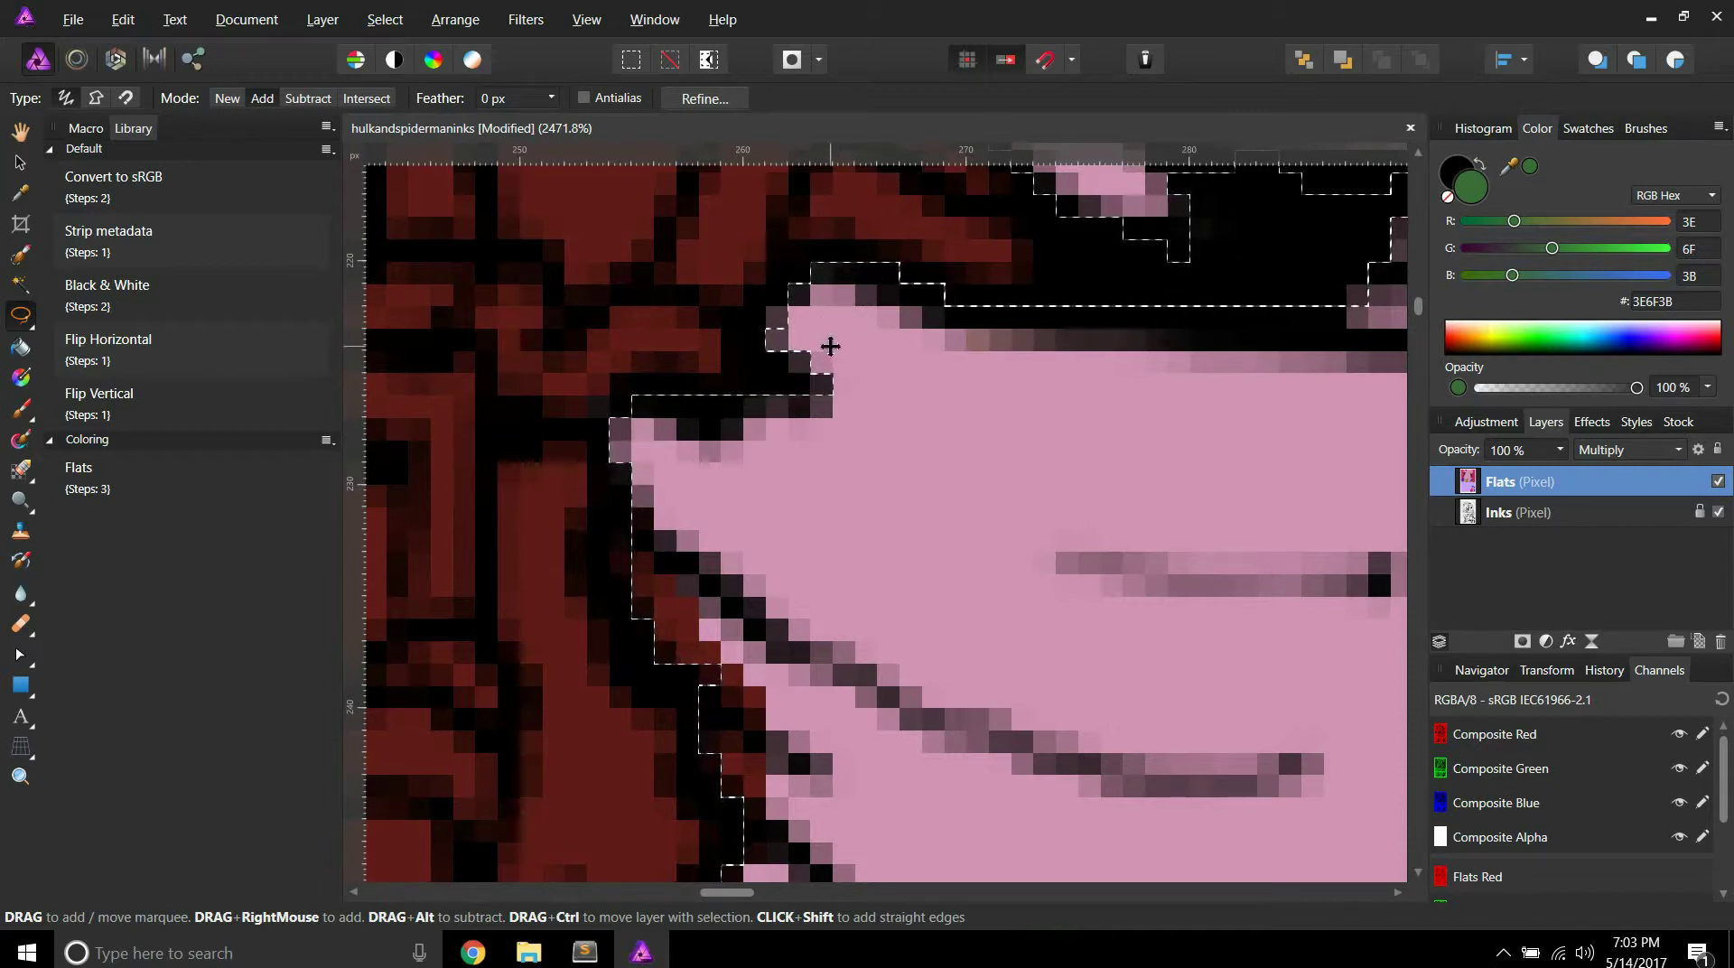
scroll(830, 346, "down", 7)
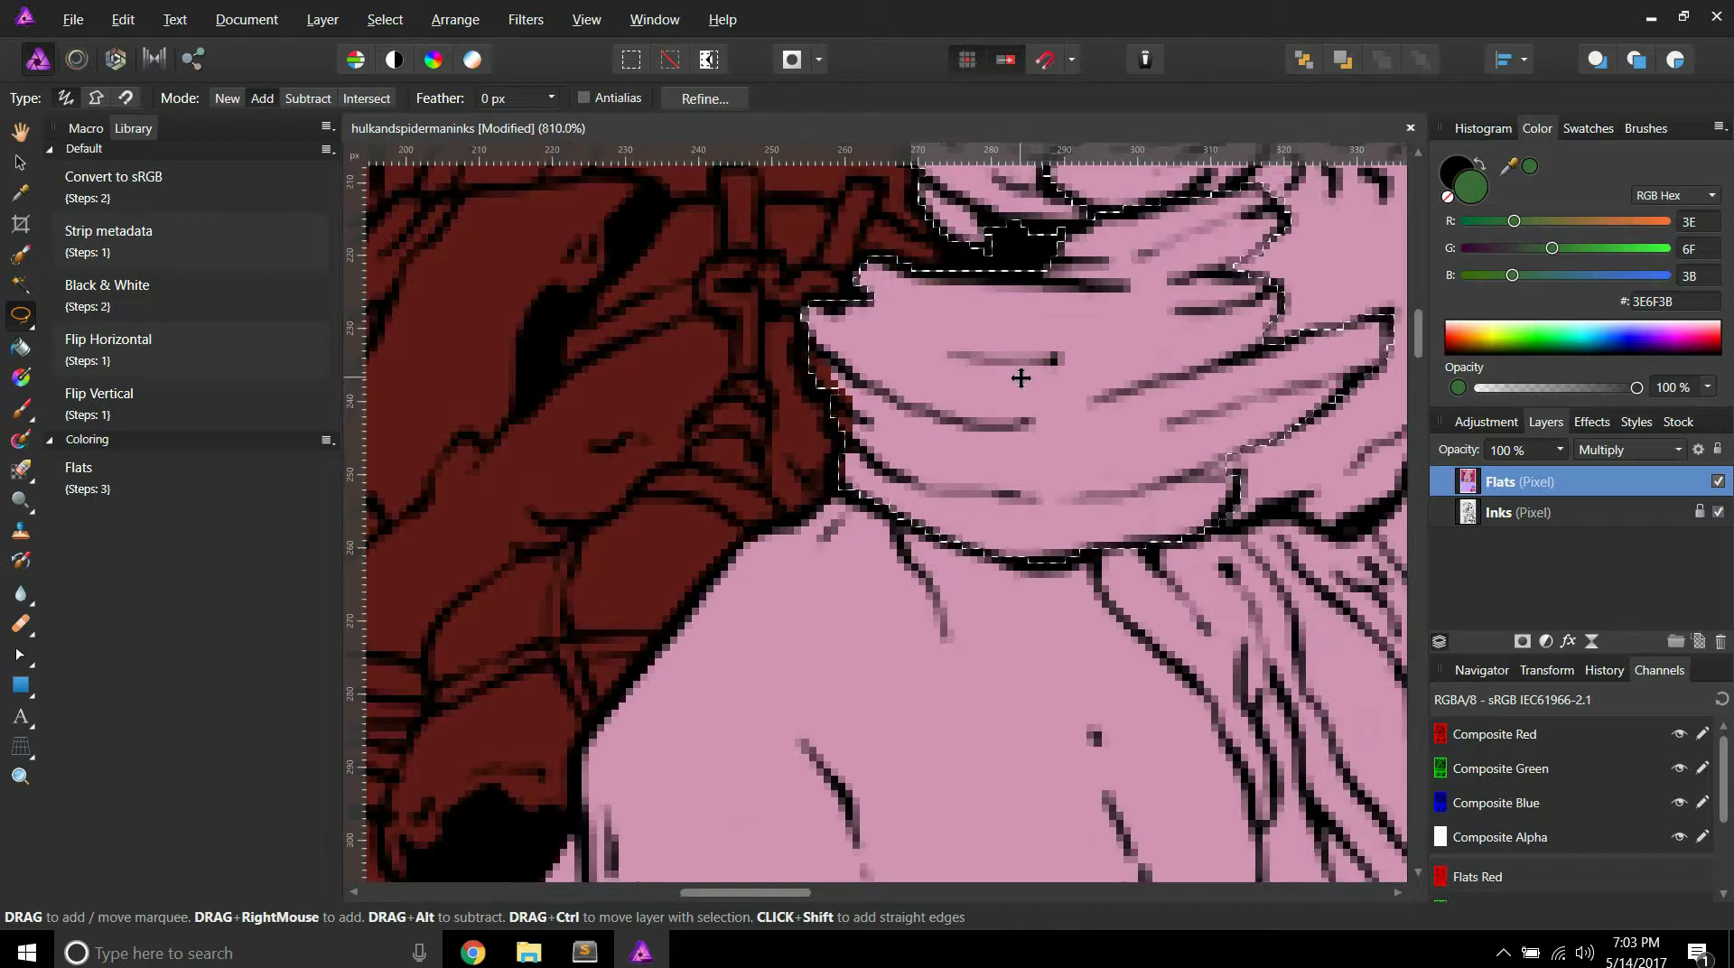
Step: Trim the stray selection spike in the black gap at the lower tip of the small jagged plate
scroll(1020, 377, "down", 3)
scroll(933, 316, "up", 8)
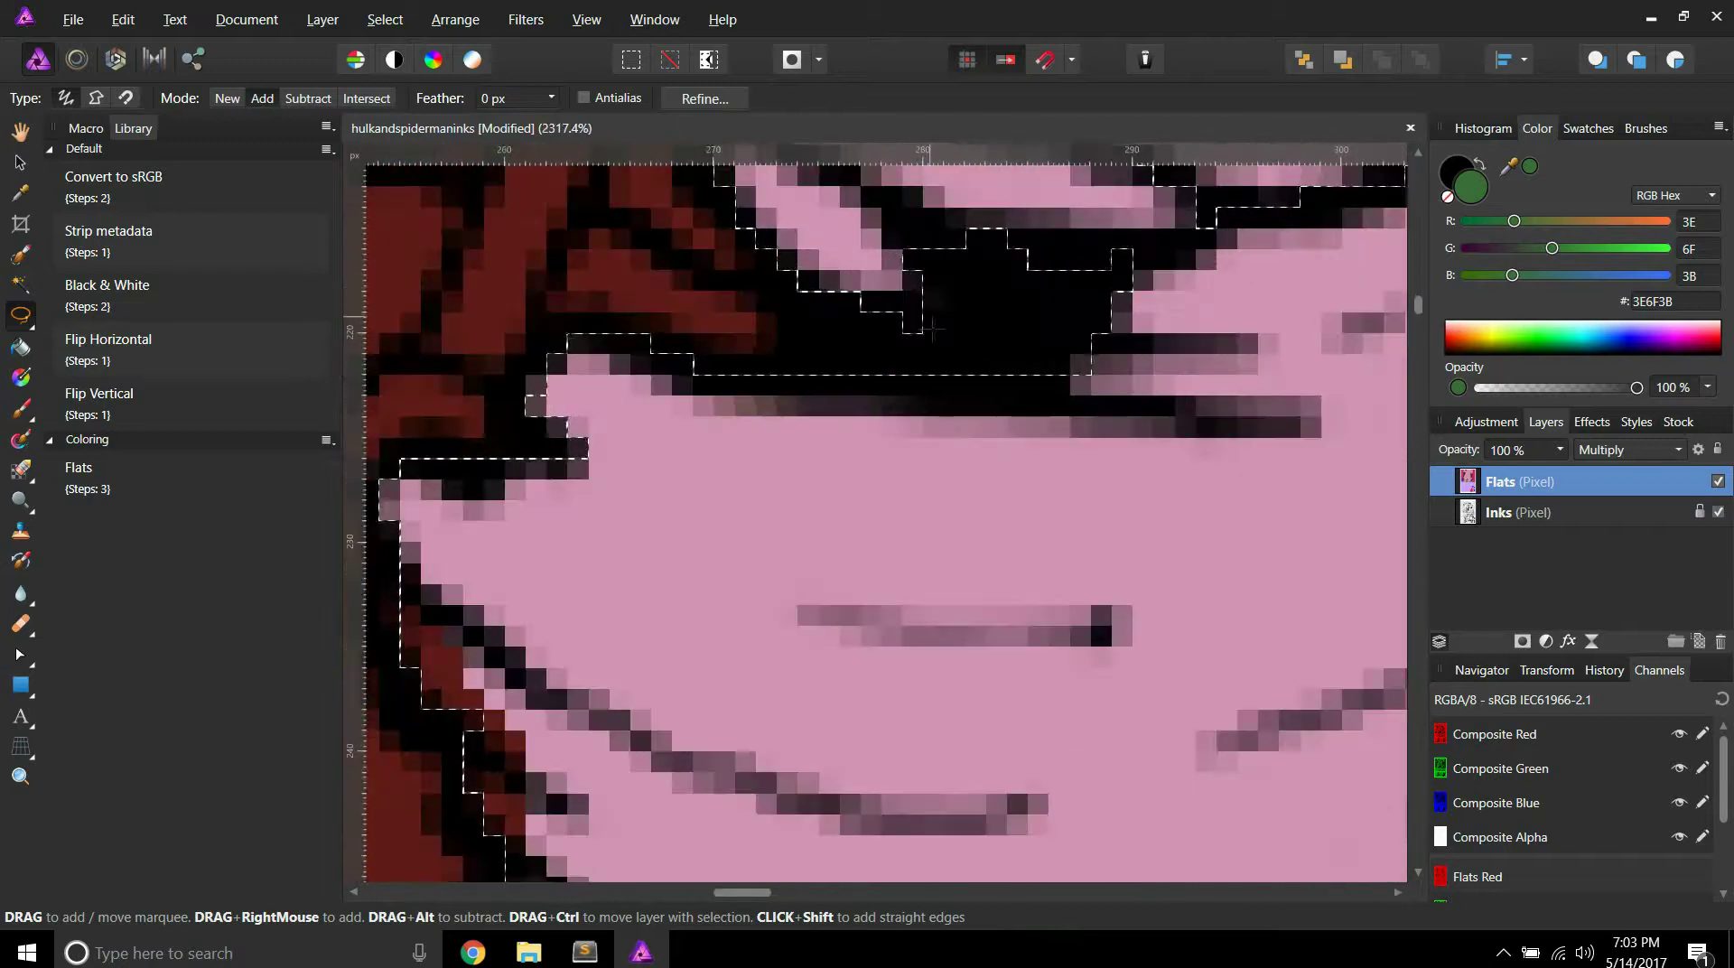
mouse_move(933, 316)
left_mouse_down()
mouse_move(935, 268)
mouse_move(969, 323)
left_mouse_up()
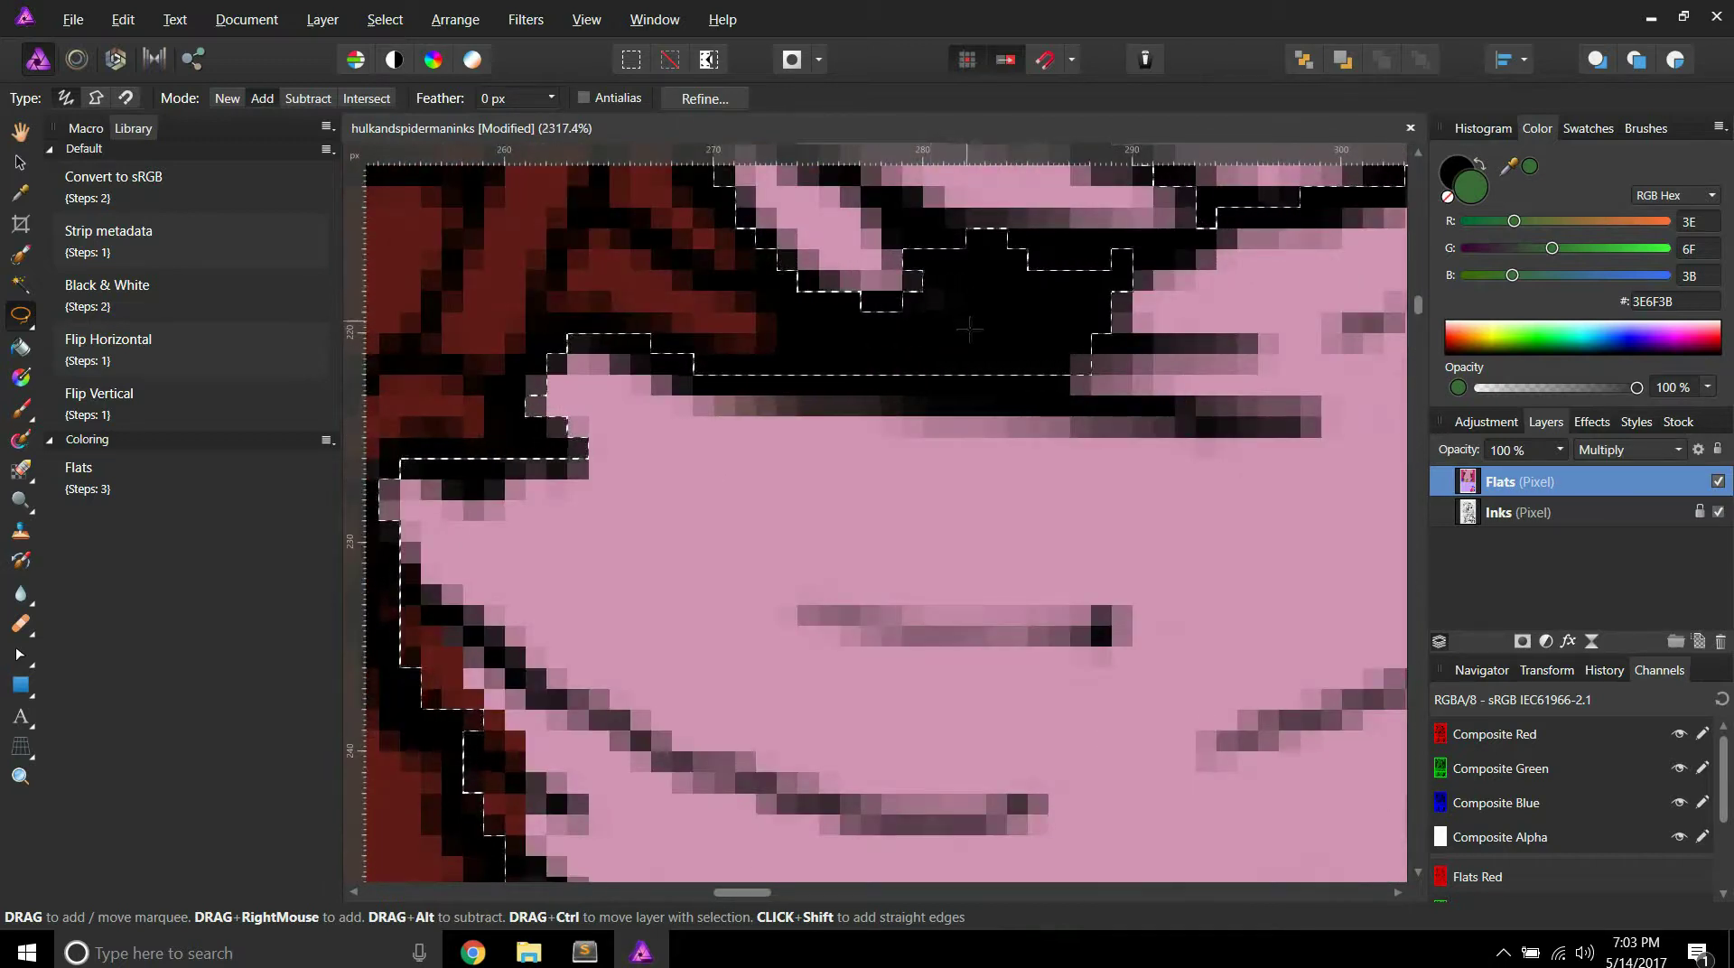
Step: Add the toenail just left of the goblin's staff on the beast's front foot to the freehand selection
scroll(969, 324, "down", 14)
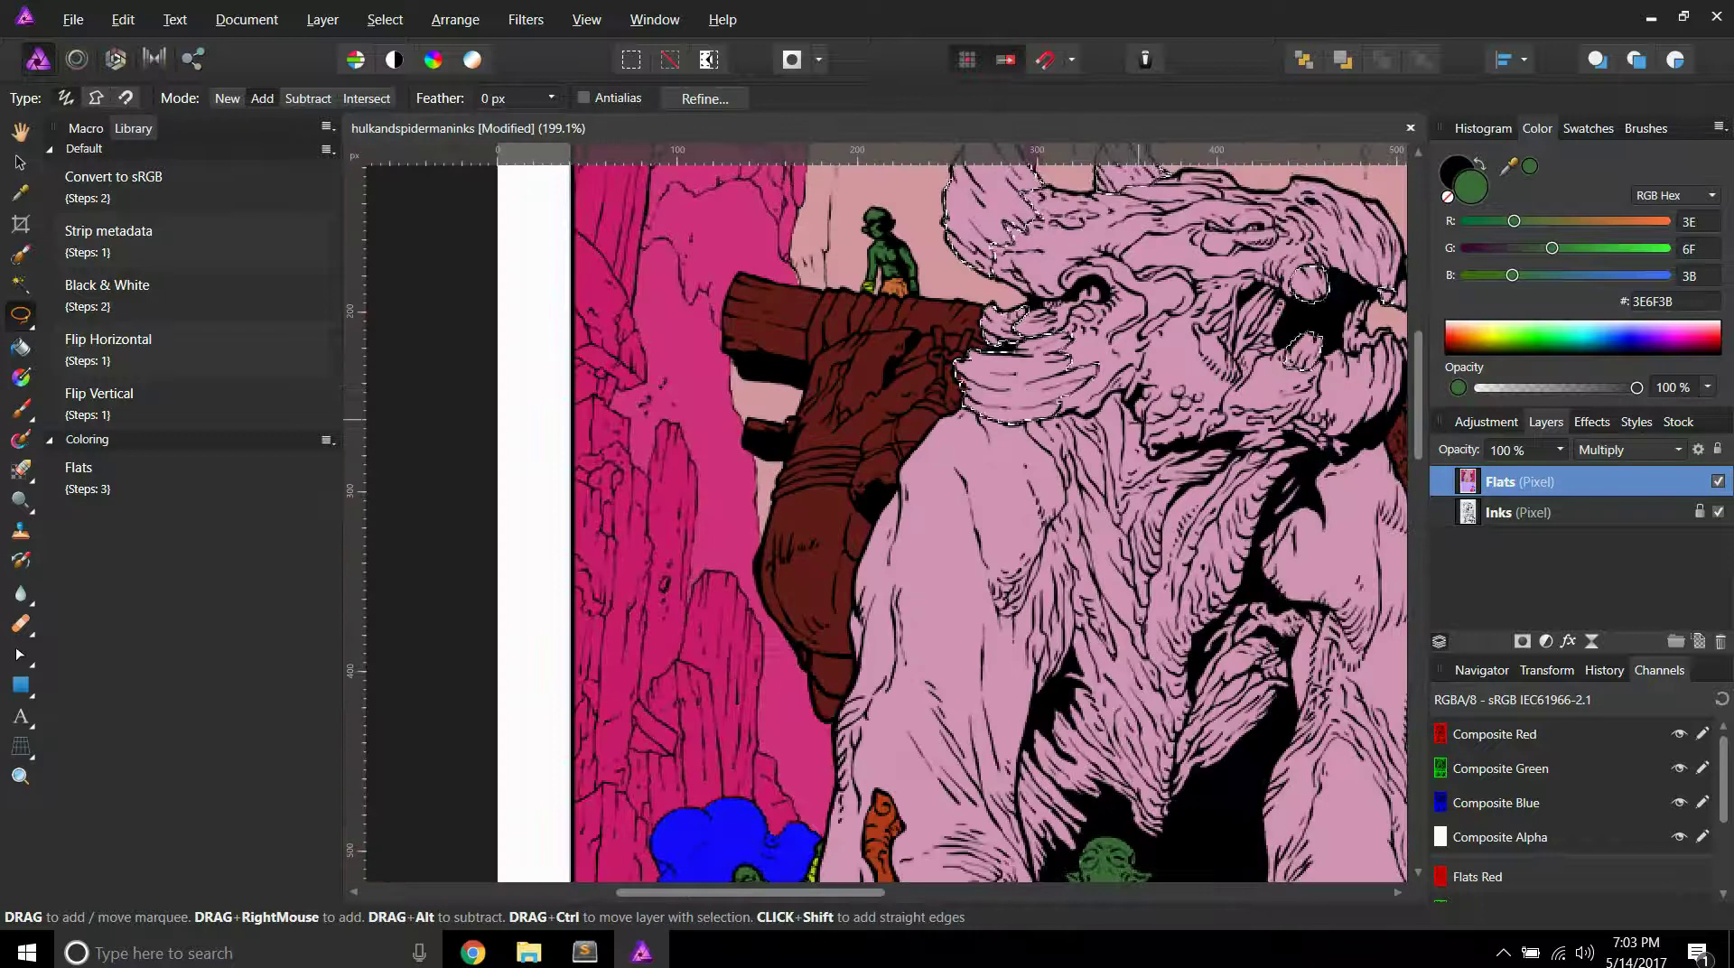
scroll(949, 515, "right", 3)
scroll(876, 513, "down", 5)
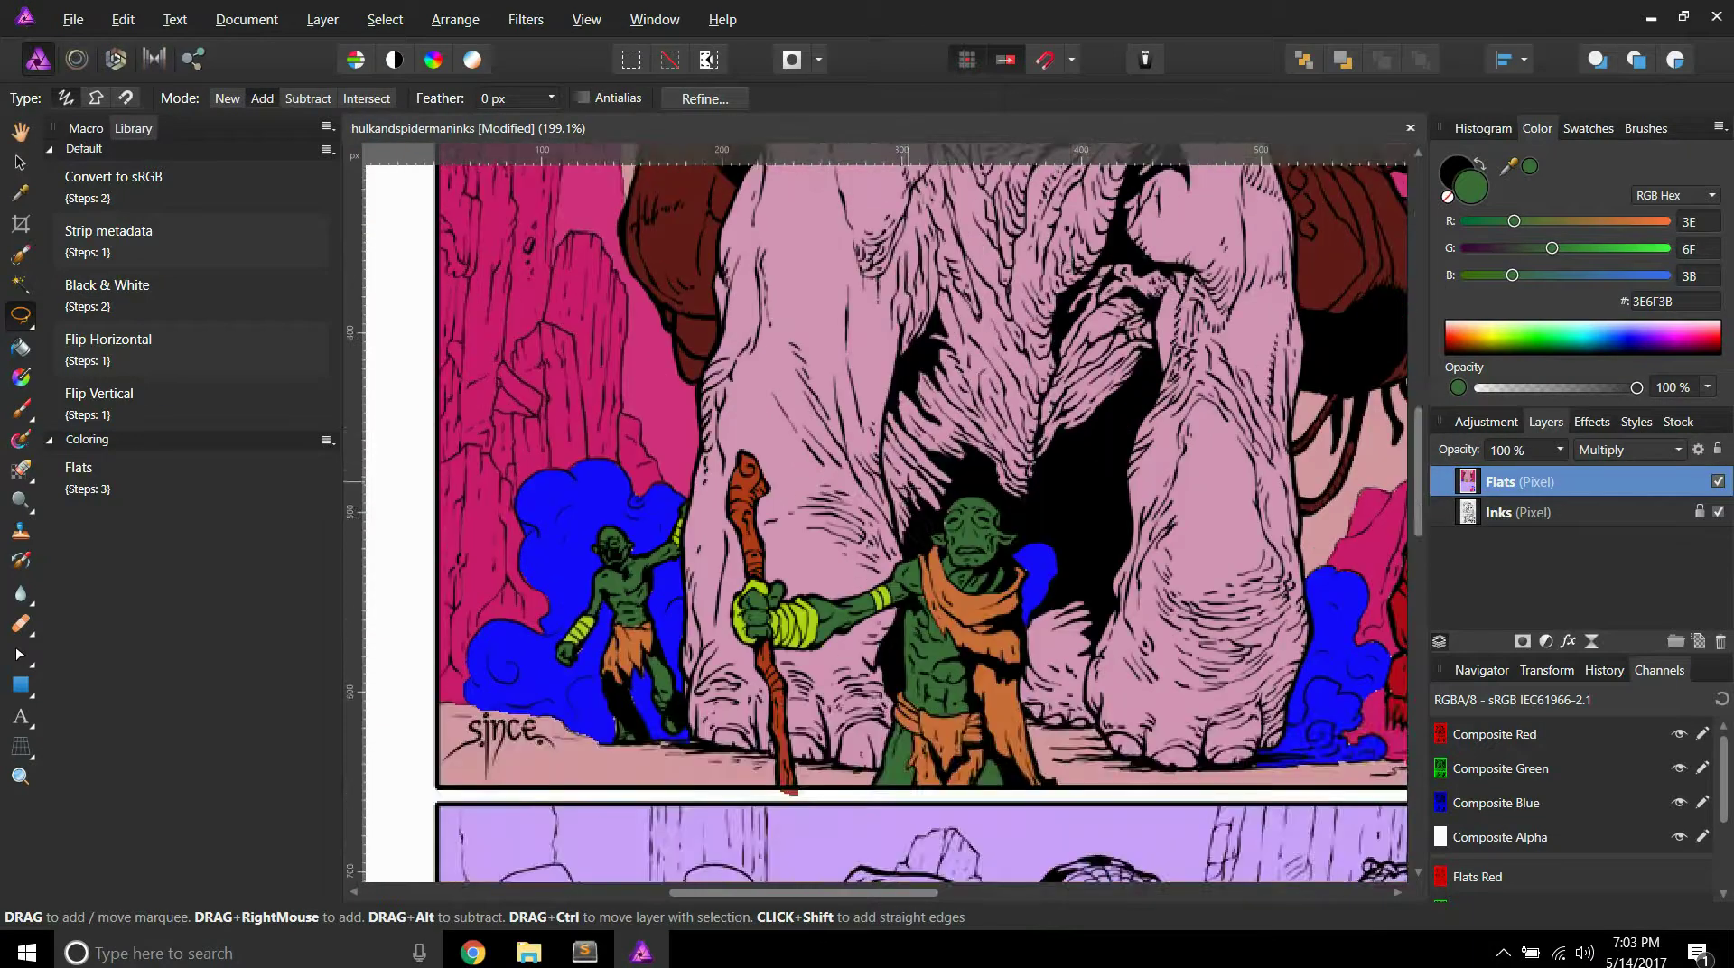
scroll(734, 713, "up", 5)
scroll(759, 641, "up", 5)
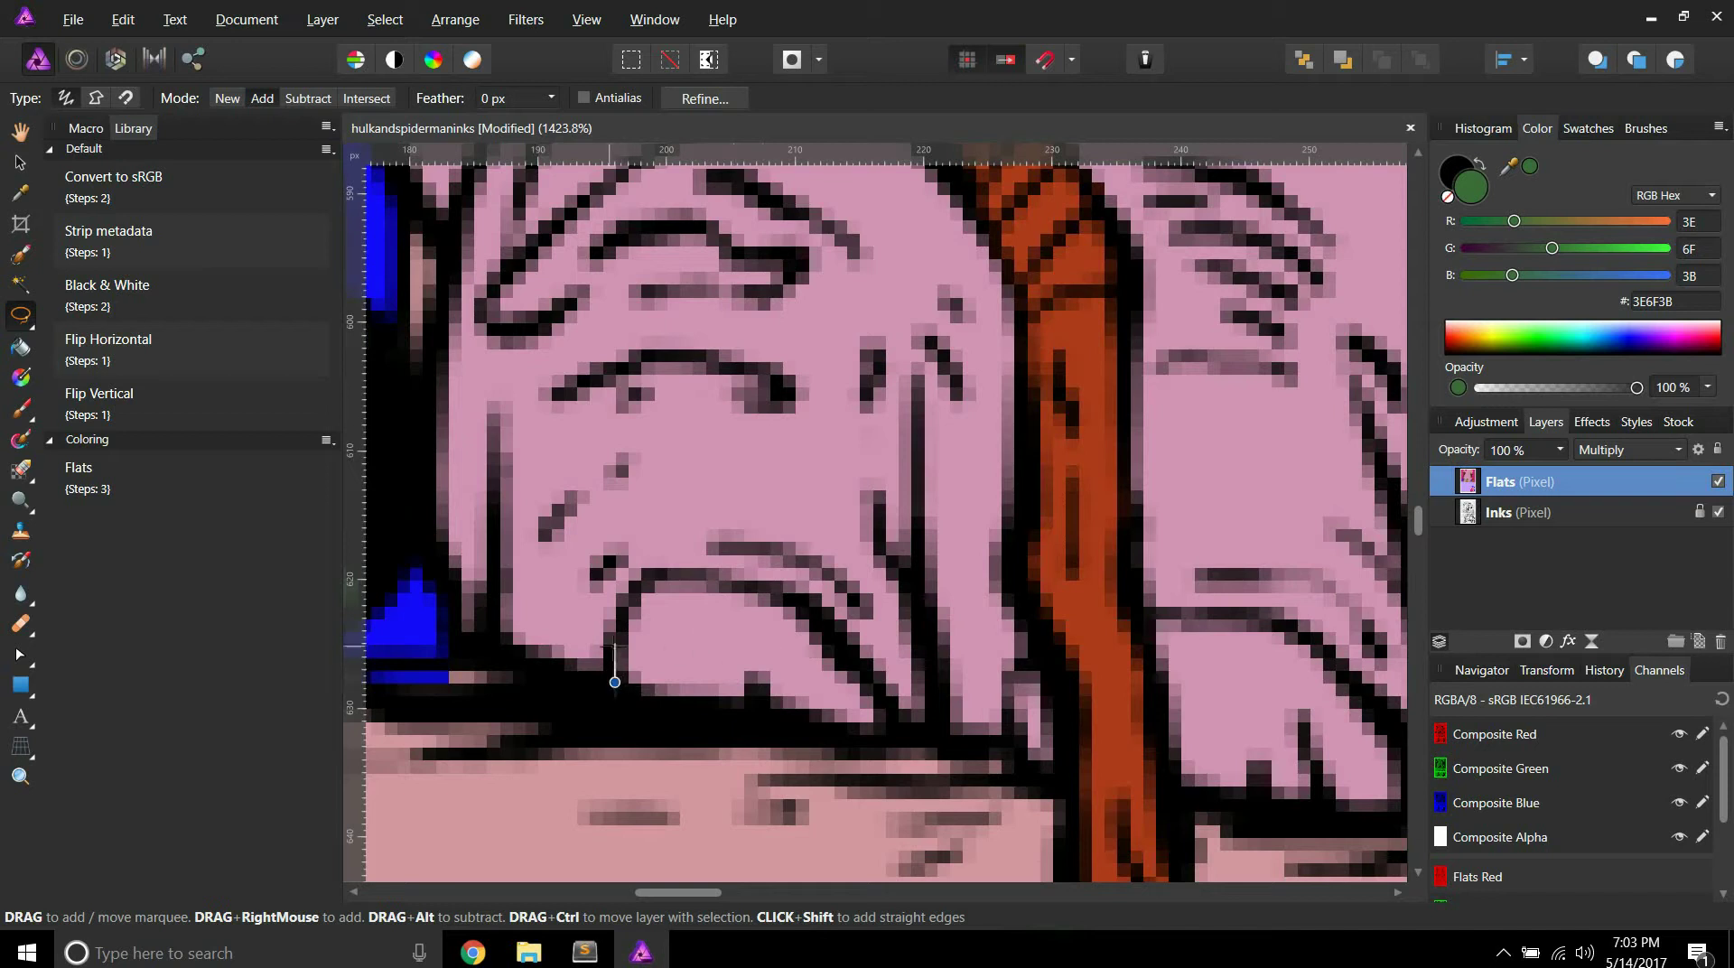
mouse_move(763, 596)
left_mouse_down()
mouse_move(858, 662)
mouse_move(900, 736)
mouse_move(784, 722)
left_mouse_up()
left_click_drag(615, 683, 616, 684)
scroll(883, 676, "right", 3)
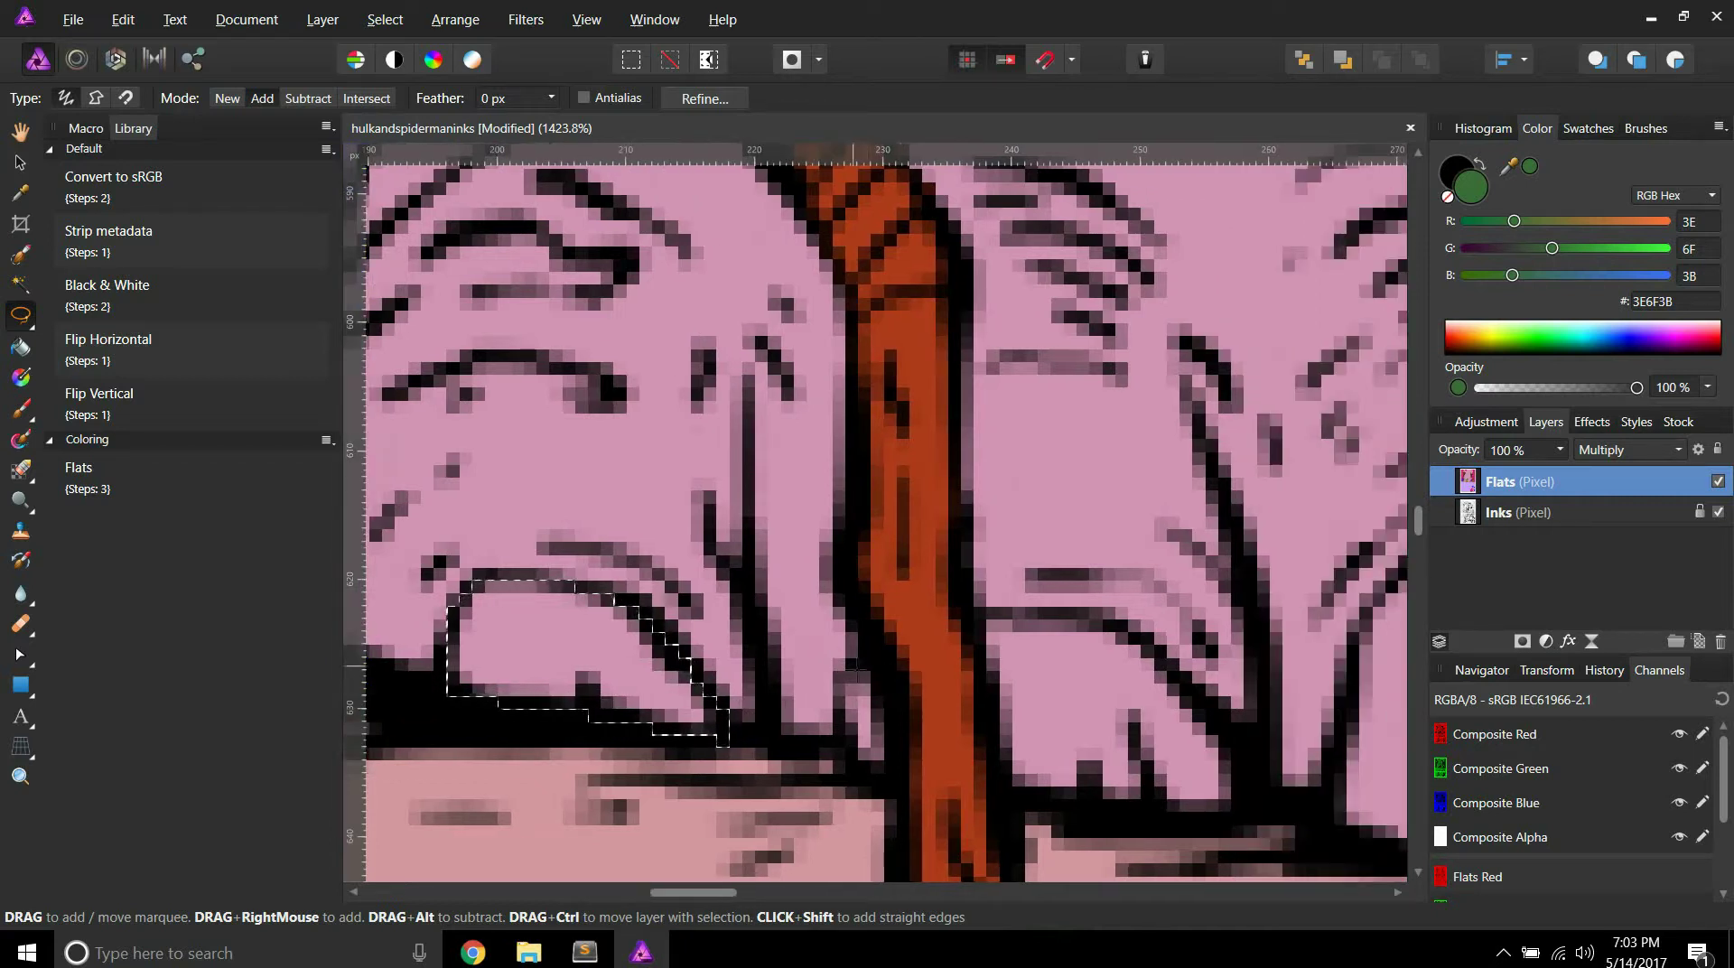
Step: Add the nail sliver just left of the goblin's staff and the two toenails right of the staff to the selection
mouse_move(868, 656)
left_mouse_down()
mouse_move(832, 691)
mouse_move(845, 749)
mouse_move(896, 770)
mouse_move(883, 661)
mouse_move(982, 608)
mouse_move(1128, 630)
mouse_move(1244, 766)
mouse_move(1254, 820)
mouse_move(1088, 821)
mouse_move(1007, 786)
mouse_move(972, 643)
left_mouse_up()
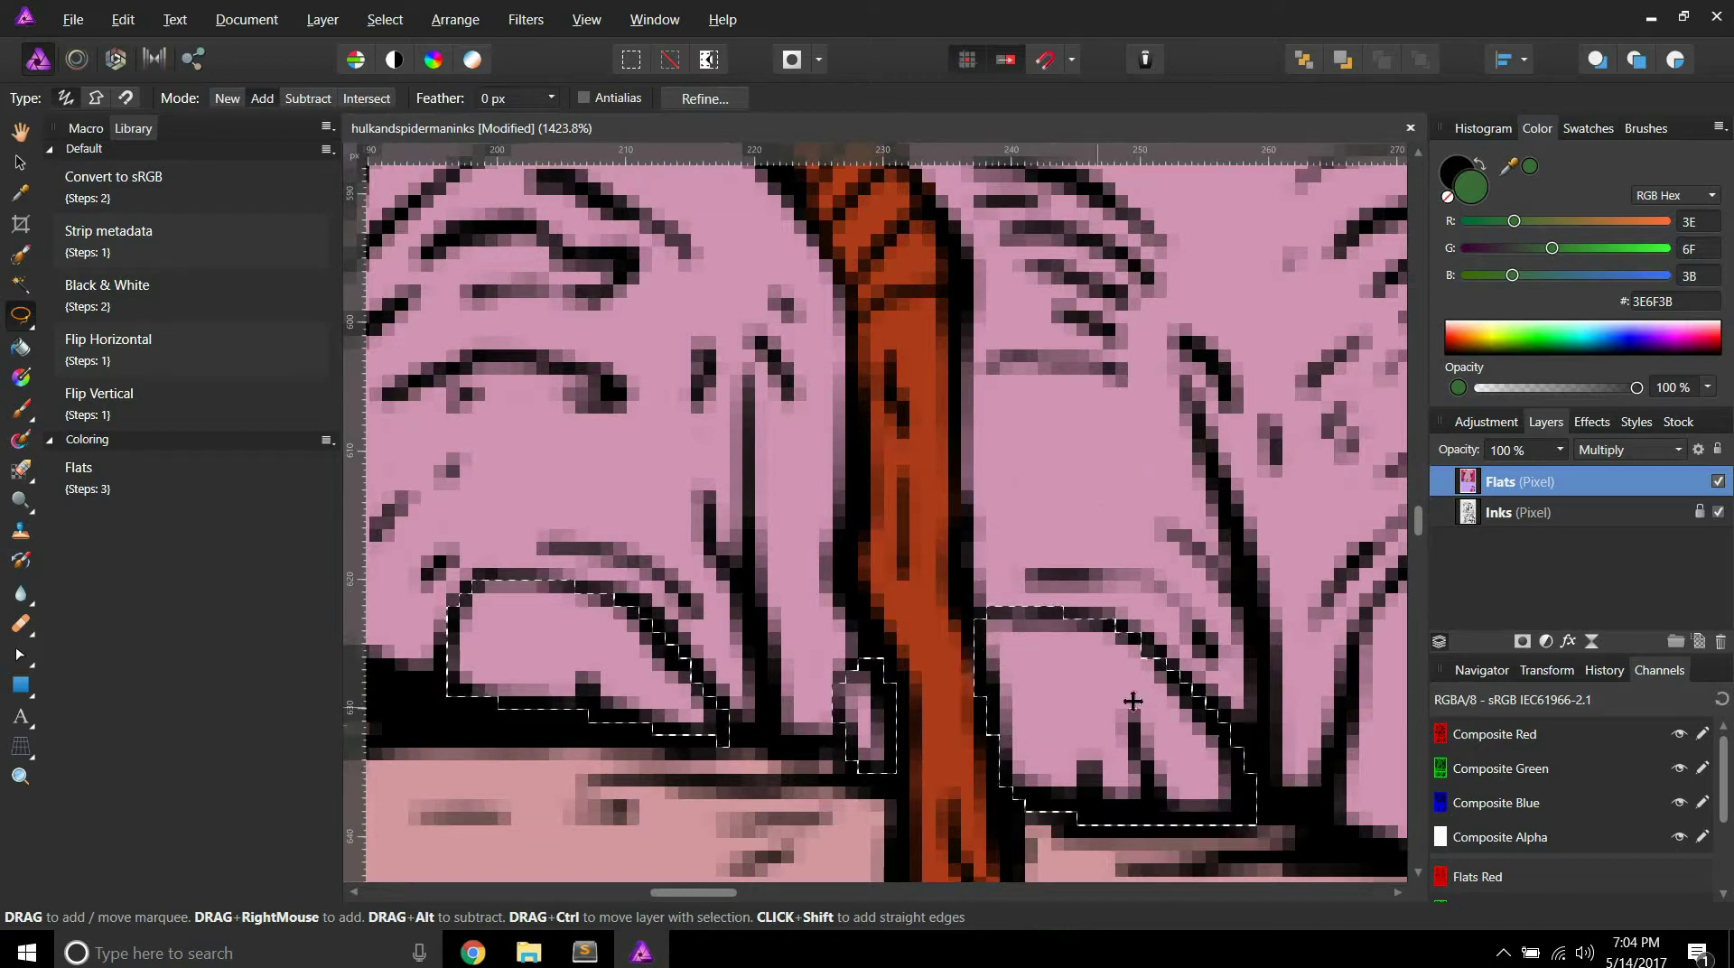
scroll(1019, 678, "right", 5)
mouse_move(642, 810)
left_mouse_down()
mouse_move(646, 736)
mouse_move(691, 624)
mouse_move(856, 525)
mouse_move(917, 516)
mouse_move(1011, 549)
mouse_move(1046, 589)
mouse_move(977, 845)
mouse_move(834, 869)
mouse_move(644, 811)
left_mouse_up()
scroll(683, 692, "down", 5)
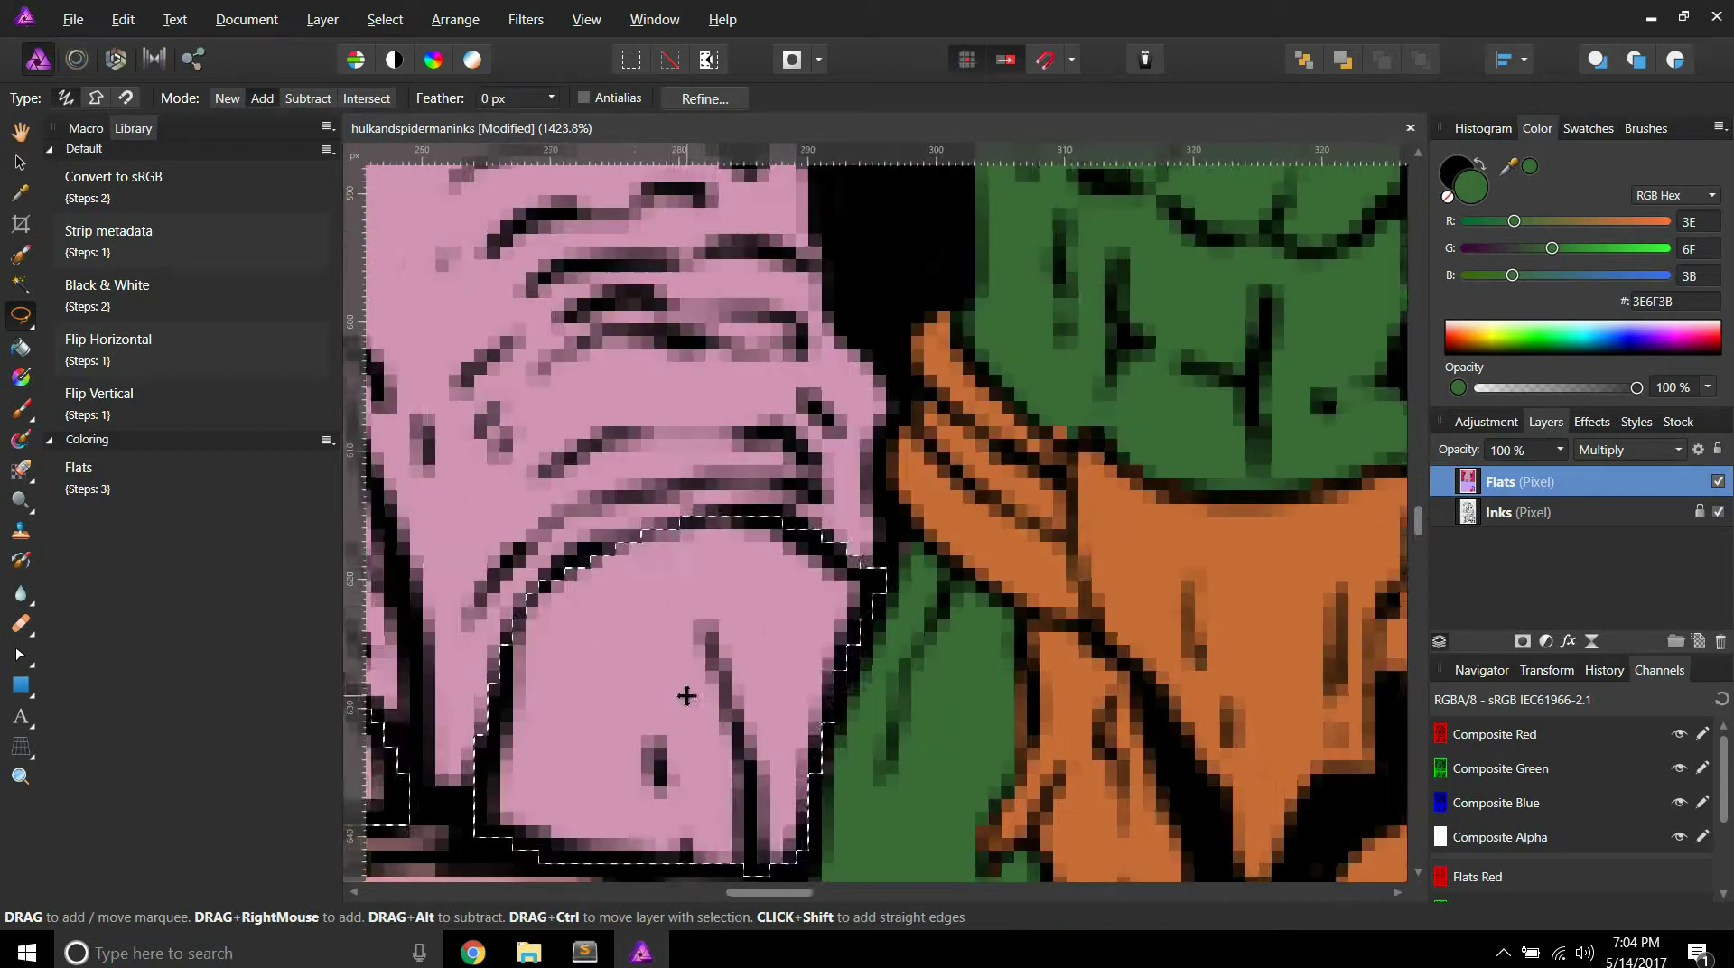
scroll(685, 684, "down", 4)
Step: Add the three small toenails on the beast's rear foot, beside the goblin's orange cloak, to the selection
scroll(681, 632, "up", 10)
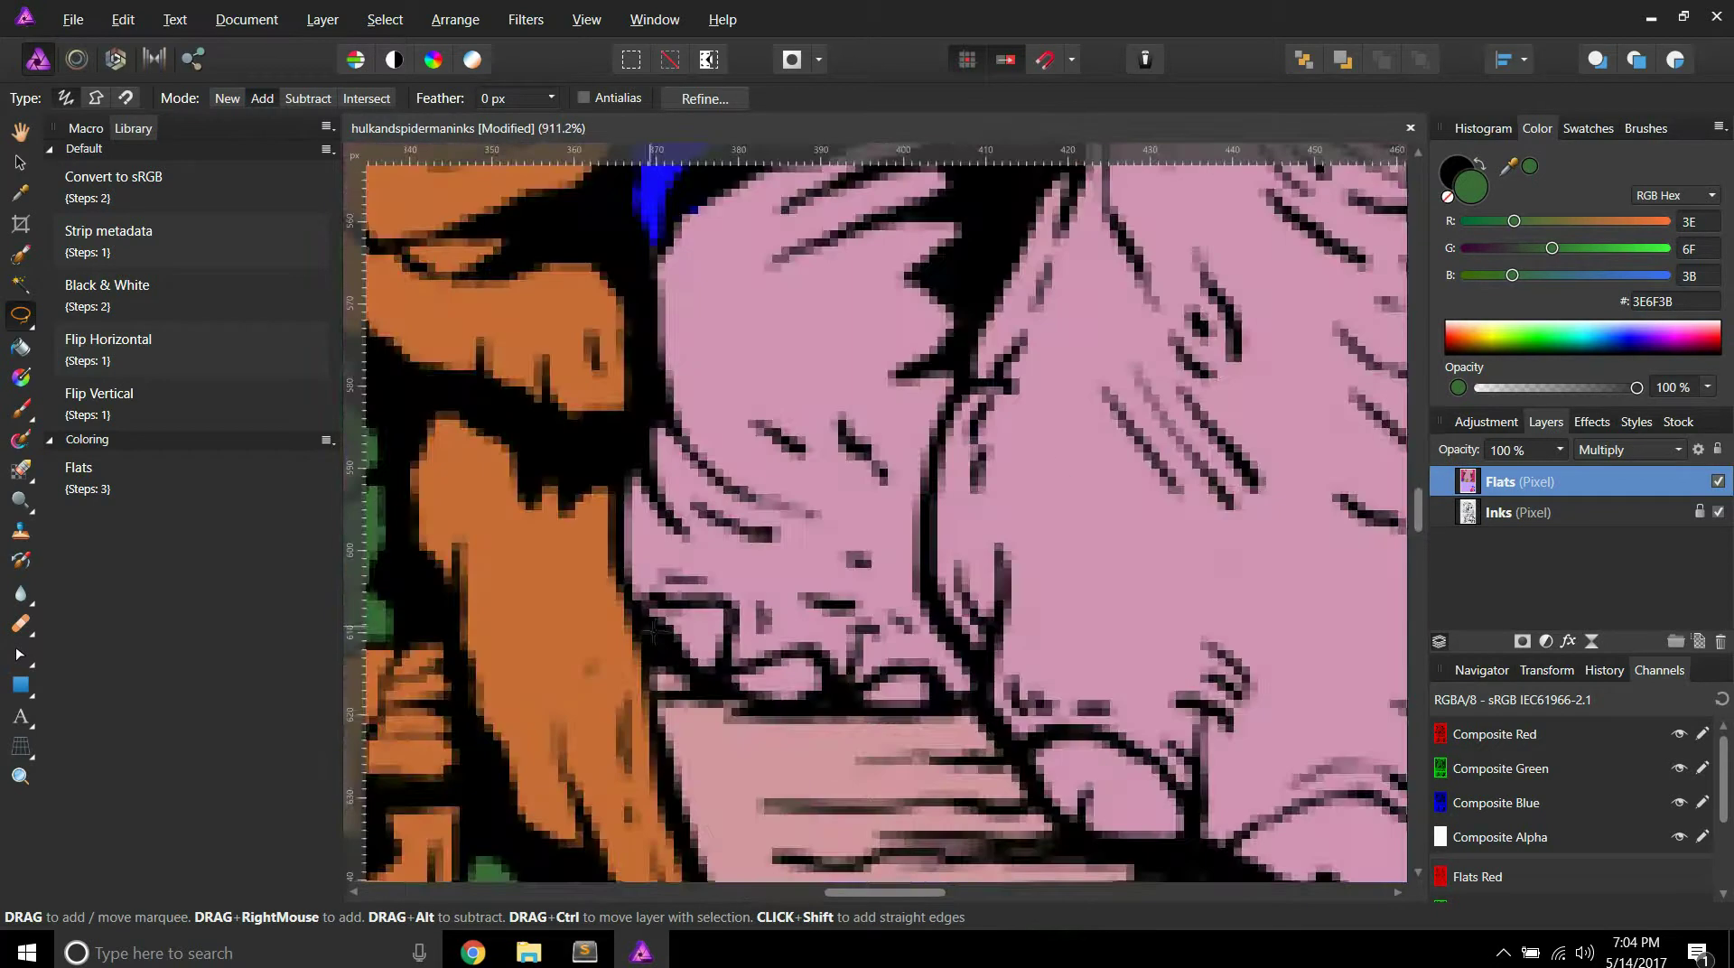
mouse_move(643, 637)
left_mouse_down()
mouse_move(819, 748)
mouse_move(841, 578)
mouse_move(798, 554)
mouse_move(623, 540)
left_mouse_up()
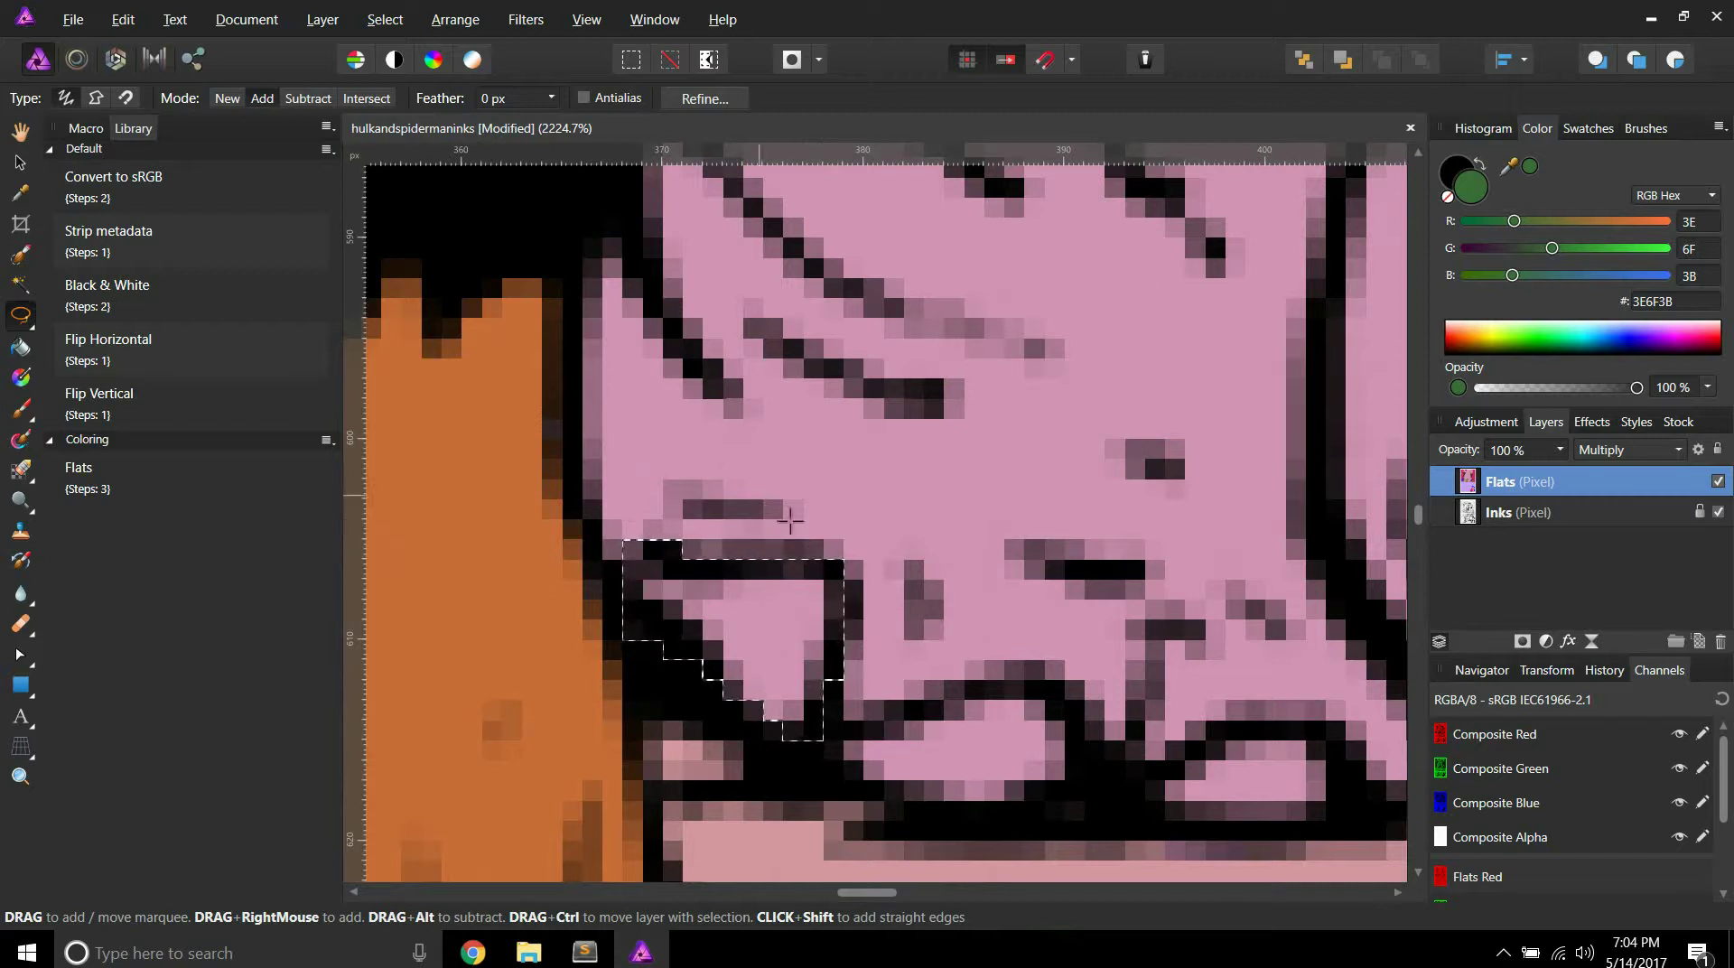
scroll(874, 672, "down", 2)
mouse_move(822, 658)
left_mouse_down()
mouse_move(849, 629)
mouse_move(1049, 573)
mouse_move(1096, 607)
mouse_move(1108, 666)
mouse_move(1055, 720)
mouse_move(947, 717)
mouse_move(869, 652)
left_mouse_up()
mouse_move(1123, 677)
left_mouse_down()
mouse_move(1187, 643)
mouse_move(1337, 637)
mouse_move(1350, 713)
mouse_move(1210, 736)
mouse_move(1129, 681)
left_mouse_up()
Step: Add the first two toenails of the beast's other front foot, on the side nearest the rear foot, to the selection
scroll(1059, 680, "down", 3)
scroll(1059, 680, "down", 2)
scroll(816, 722, "right", 10)
scroll(686, 704, "up", 3)
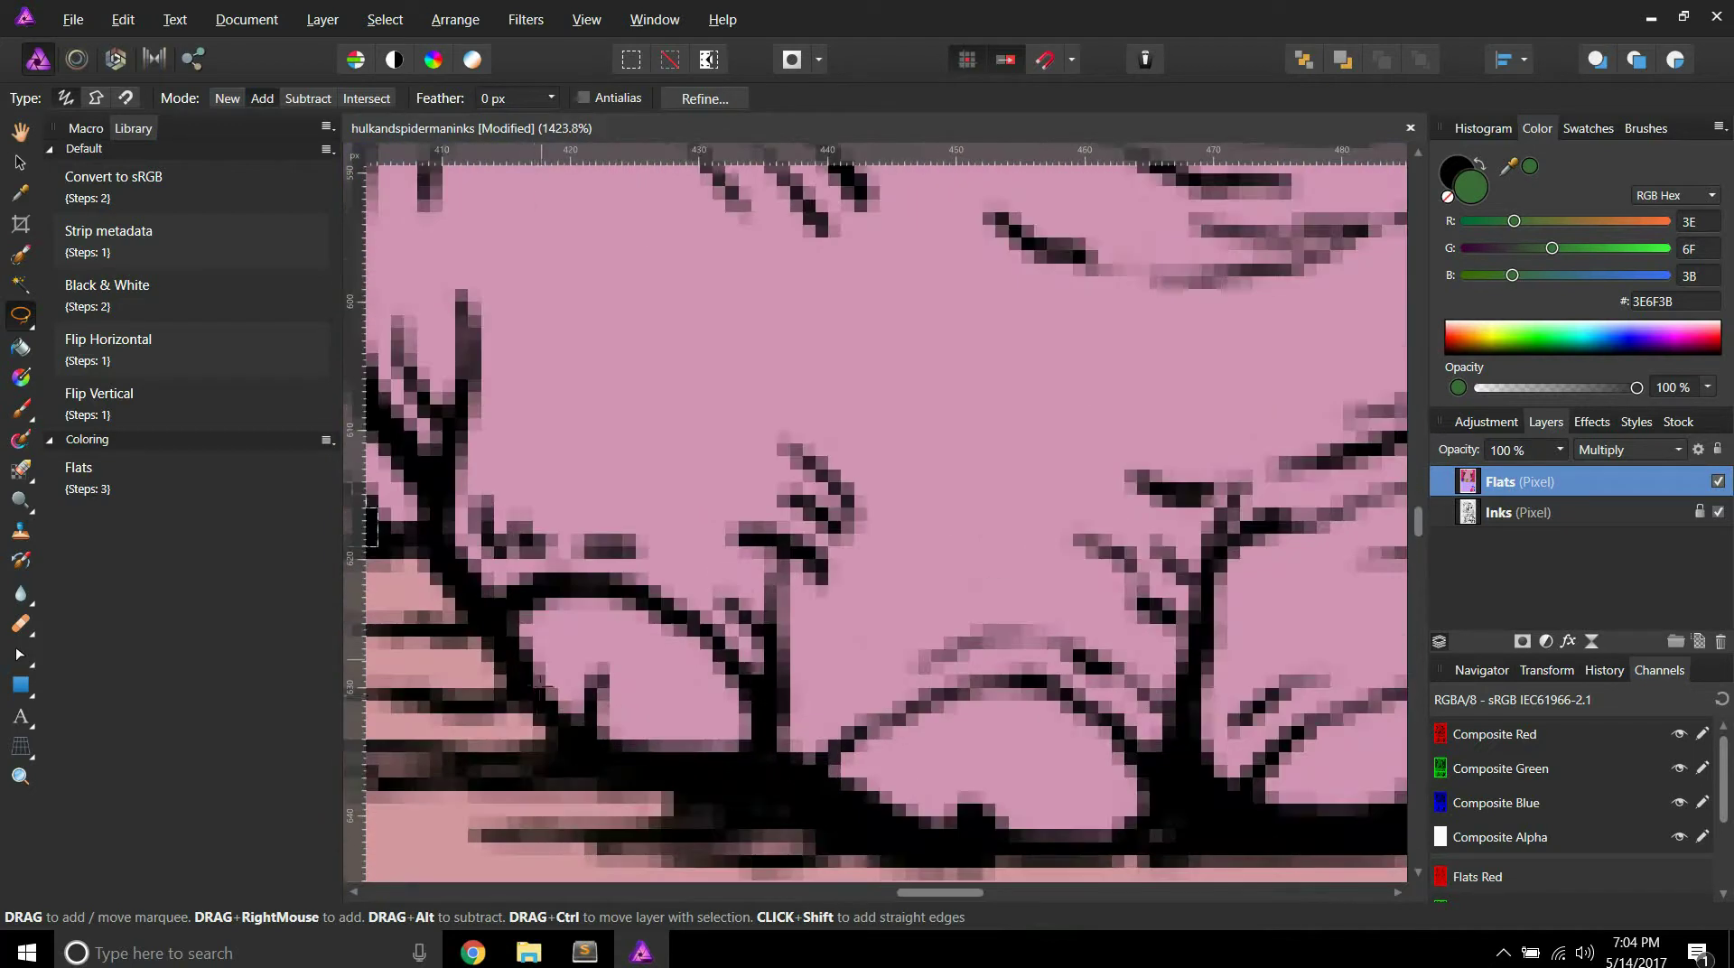
mouse_move(532, 700)
left_mouse_down()
mouse_move(502, 609)
mouse_move(584, 587)
mouse_move(734, 642)
mouse_move(769, 703)
mouse_move(751, 749)
mouse_move(716, 768)
mouse_move(582, 748)
left_mouse_up()
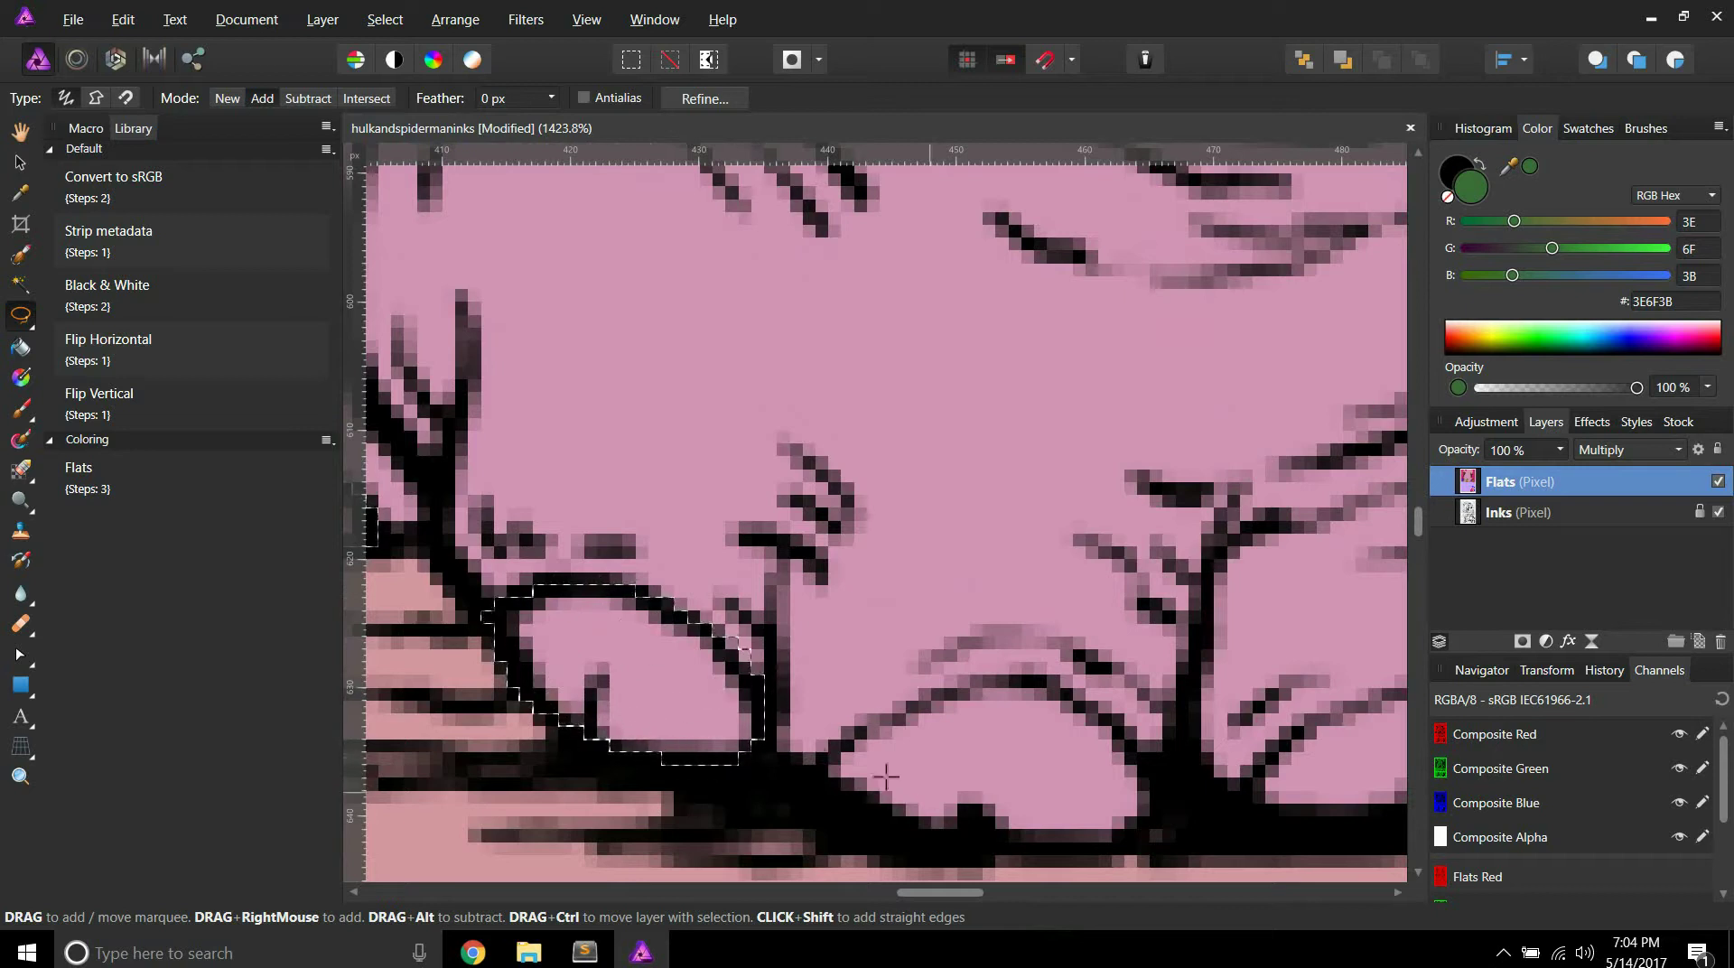
mouse_move(801, 777)
left_mouse_down()
mouse_move(937, 708)
mouse_move(1080, 693)
mouse_move(1158, 787)
mouse_move(1144, 823)
mouse_move(1118, 846)
mouse_move(1011, 853)
left_mouse_up()
Step: Add the remaining toenails of that front foot, on the side toward the blue cloud, to the selection
scroll(987, 810, "down", 6)
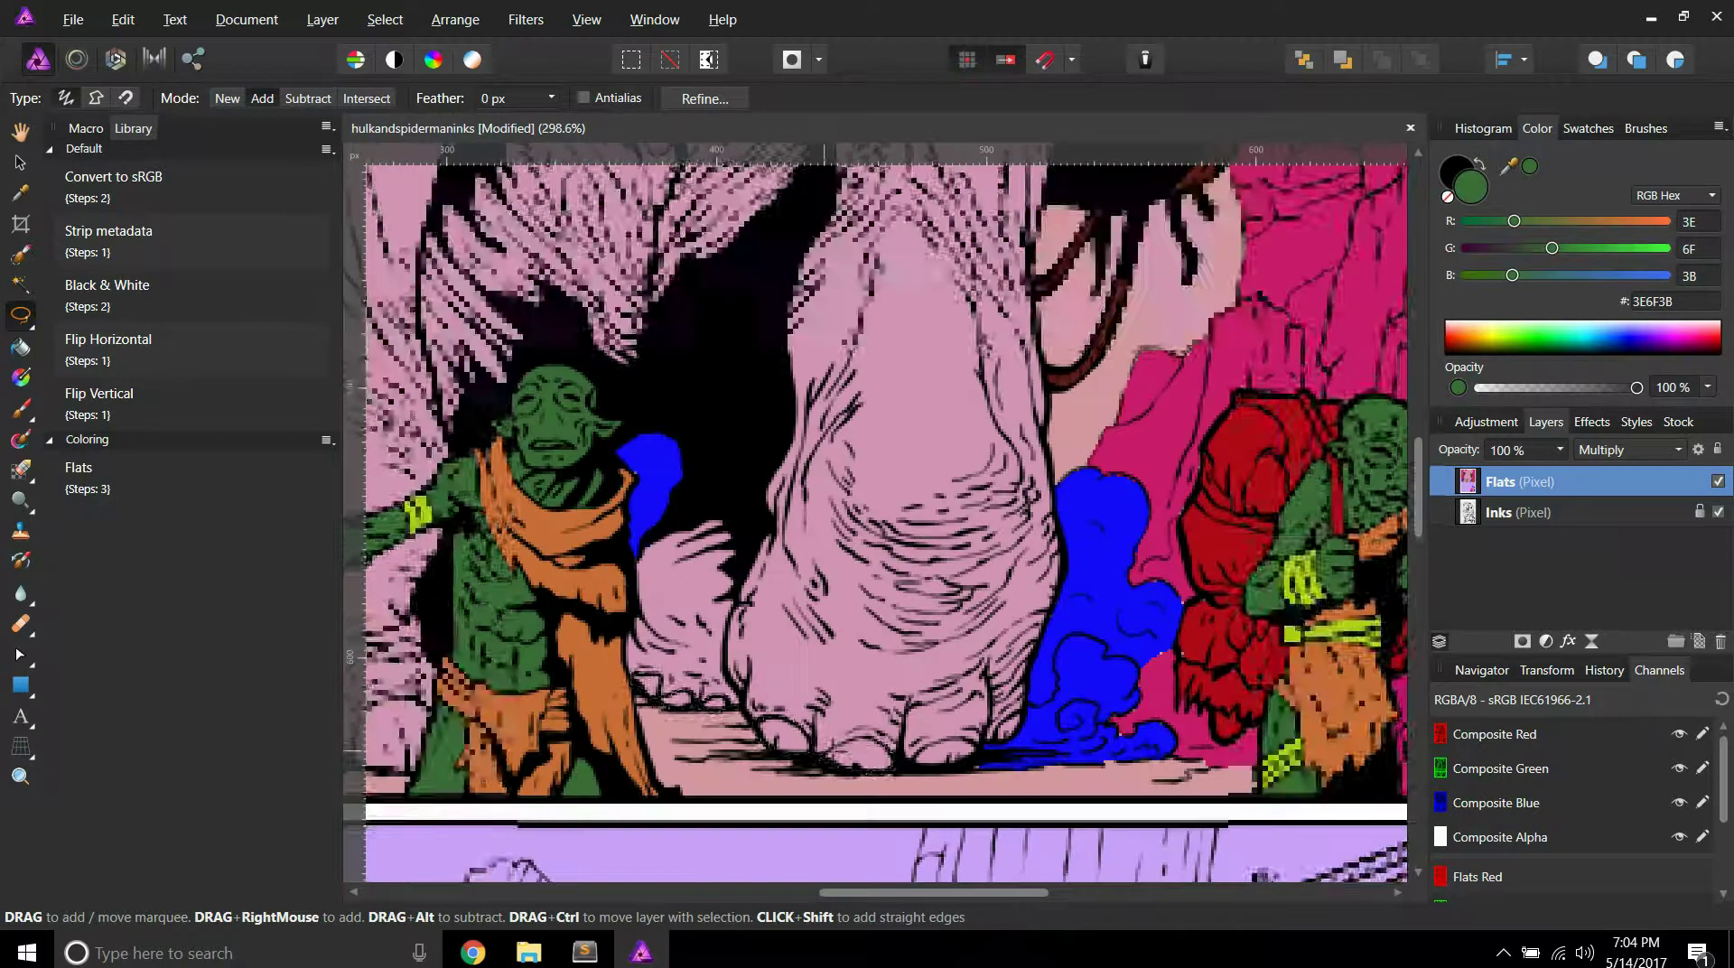
scroll(987, 810, "up", 6)
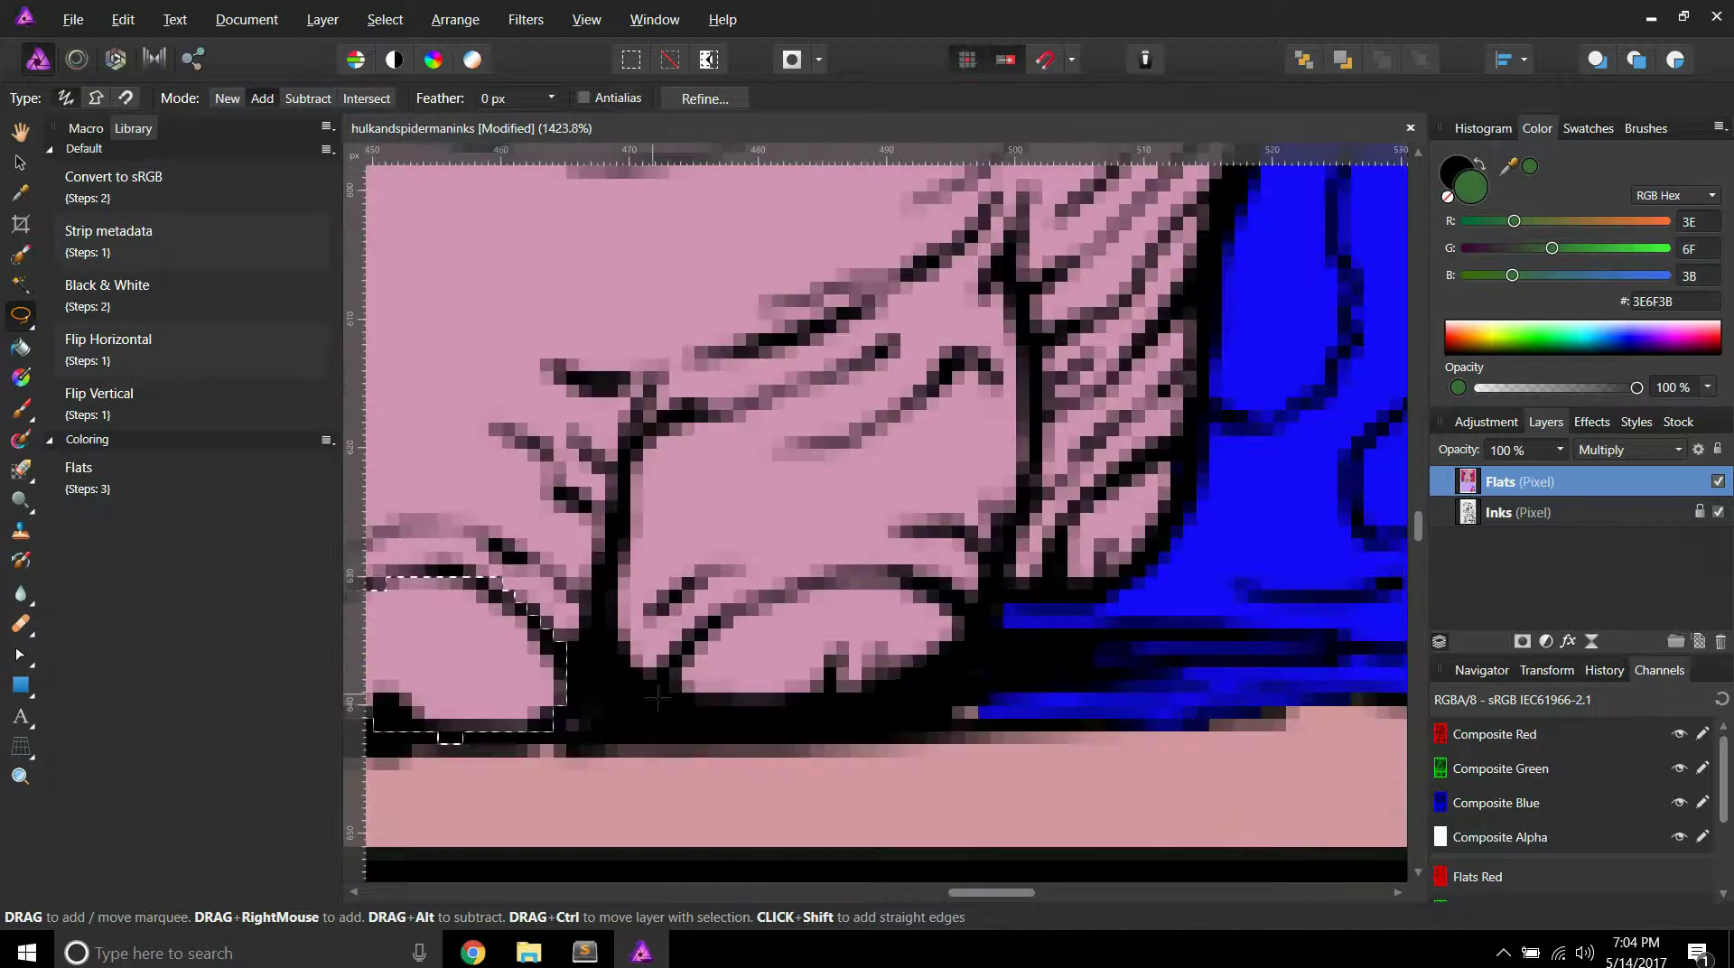
mouse_move(737, 610)
left_mouse_down()
mouse_move(908, 576)
mouse_move(962, 632)
mouse_move(944, 686)
mouse_move(776, 727)
mouse_move(673, 718)
mouse_move(658, 695)
left_mouse_up()
mouse_move(1053, 576)
left_mouse_down()
mouse_move(1070, 521)
mouse_move(1129, 463)
mouse_move(1194, 461)
mouse_move(1190, 522)
mouse_move(1113, 587)
mouse_move(1076, 600)
mouse_move(1057, 582)
left_mouse_up()
scroll(1066, 587, "down", 5)
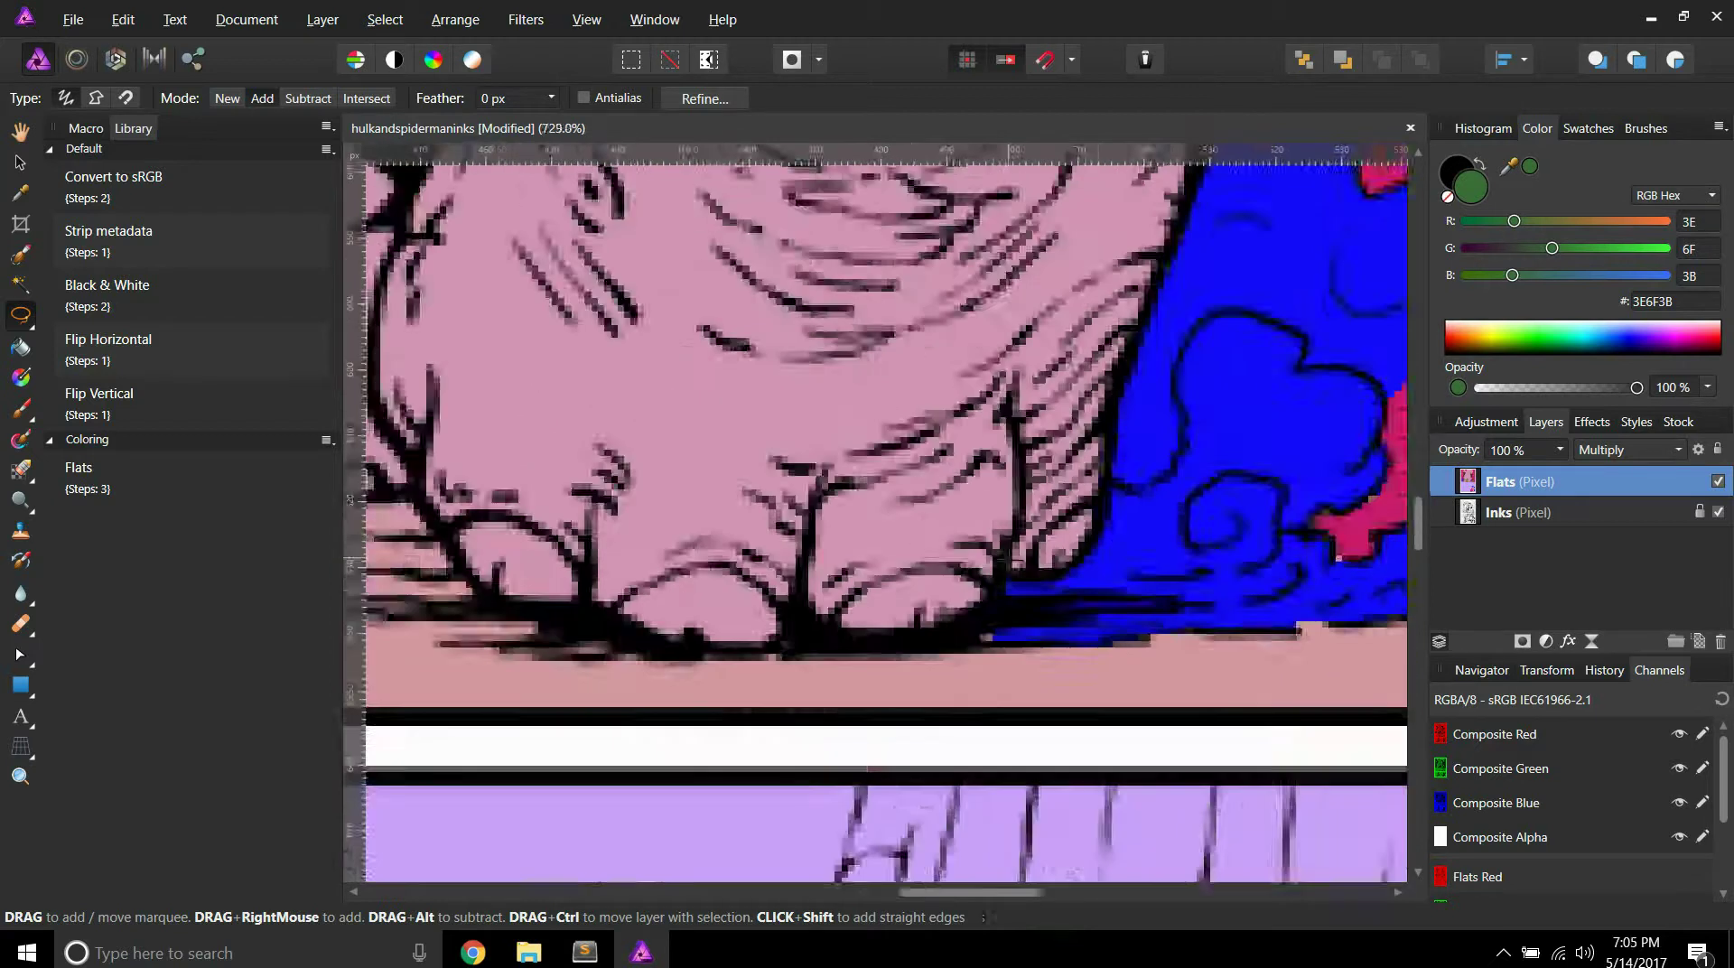
Step: Set the fill colour to pale lilac, hex DBC6E3
scroll(825, 389, "down", 5)
scroll(825, 389, "up", 2)
scroll(825, 389, "down", 4)
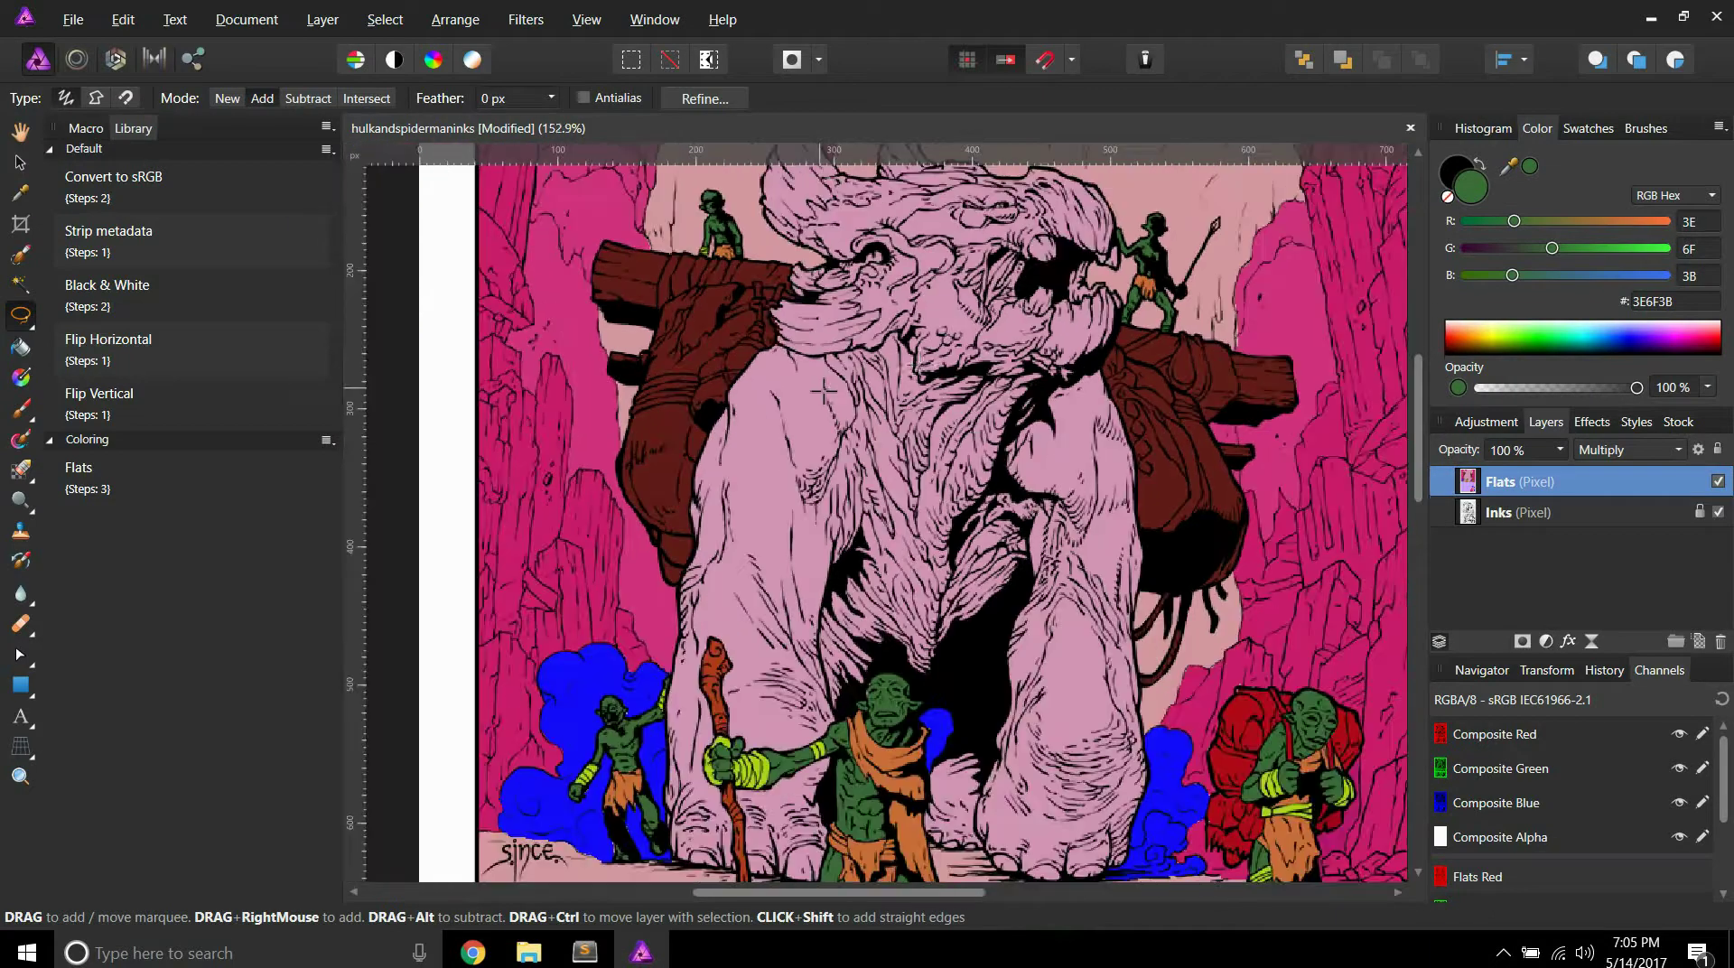
scroll(927, 515, "down", 3)
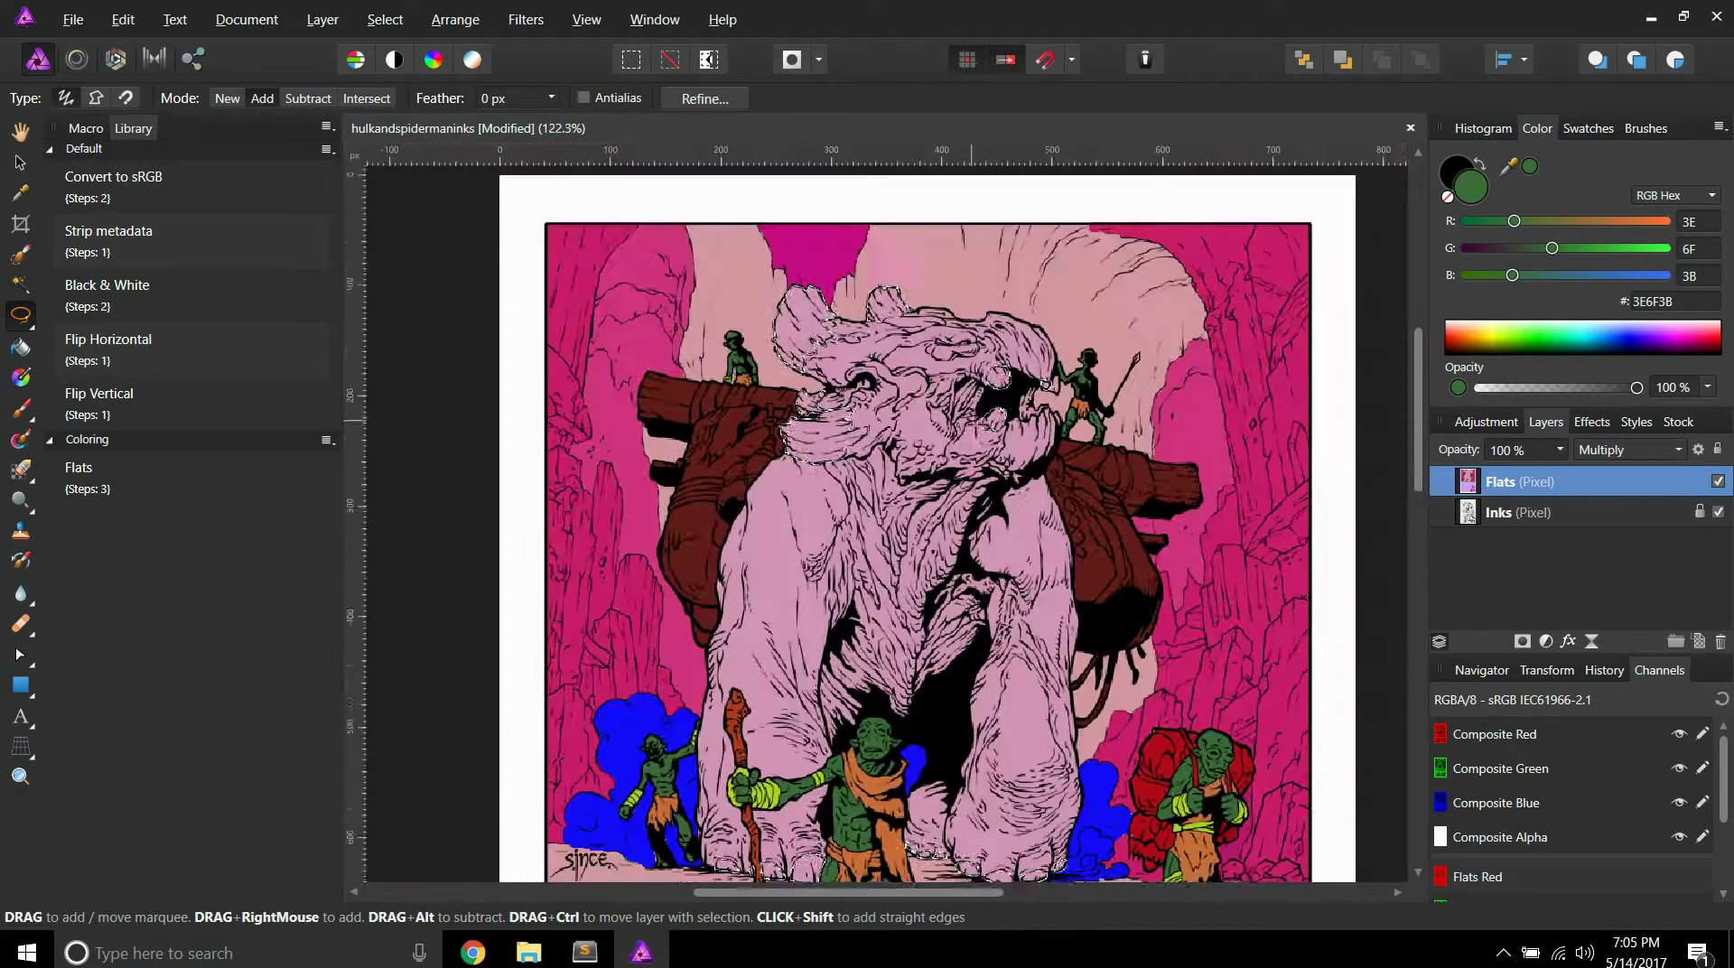
double_click(1465, 200)
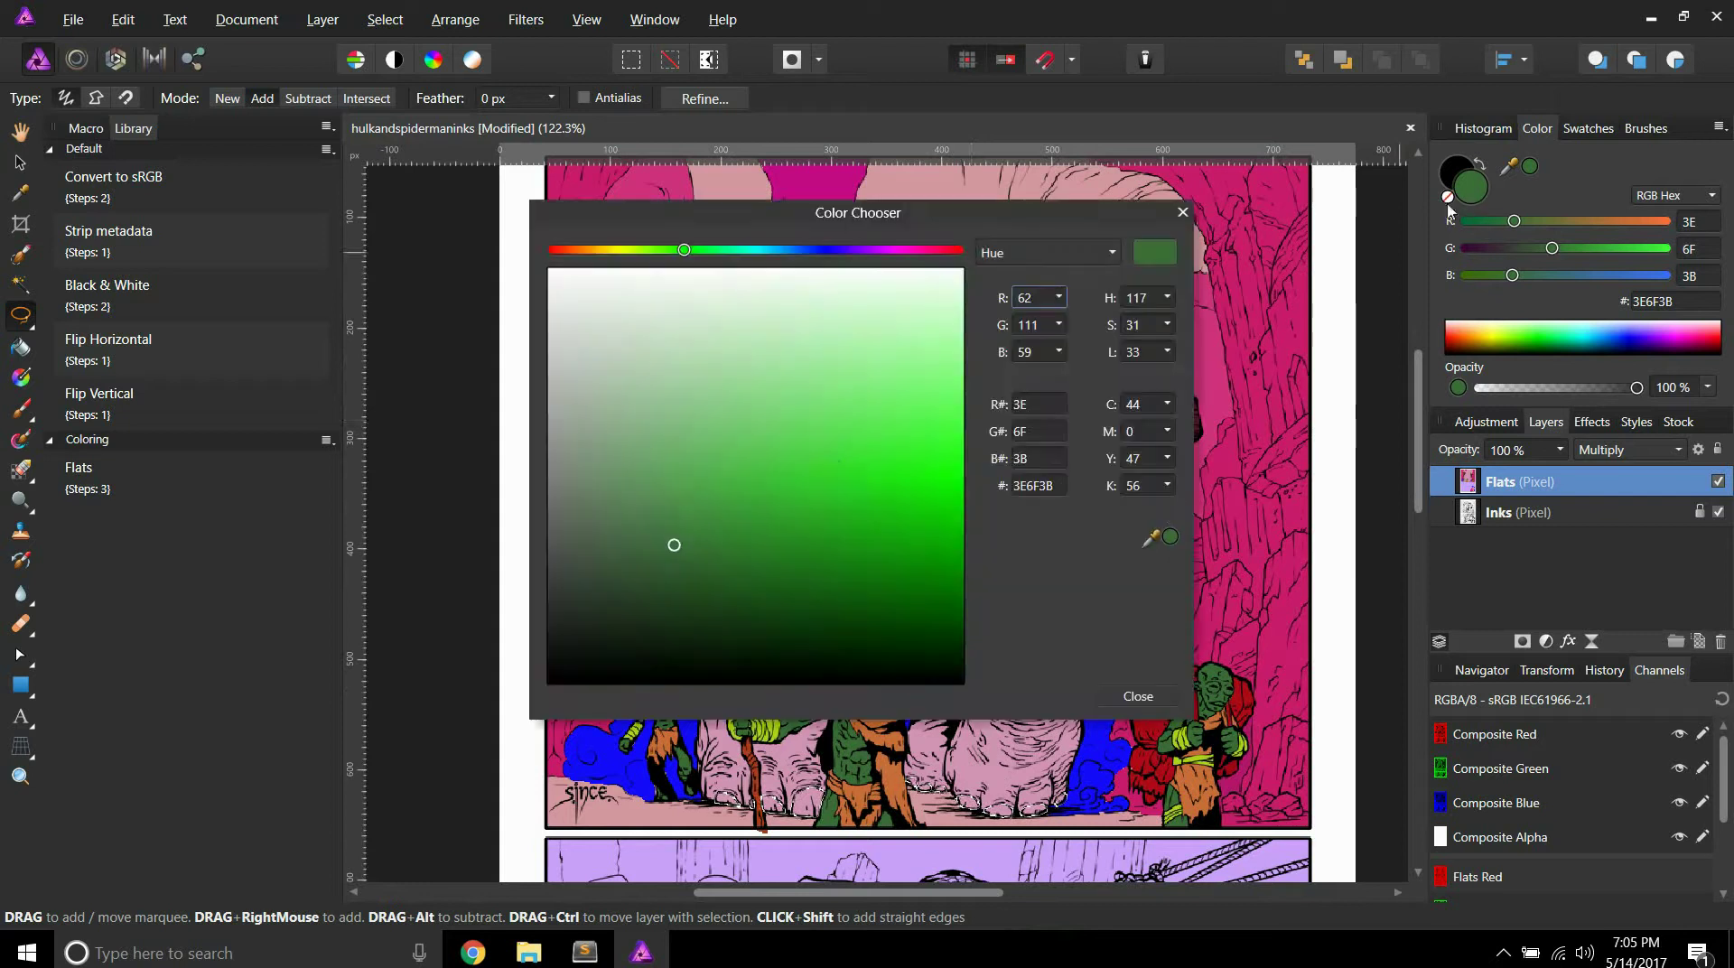
left_click_drag(734, 330, 690, 343)
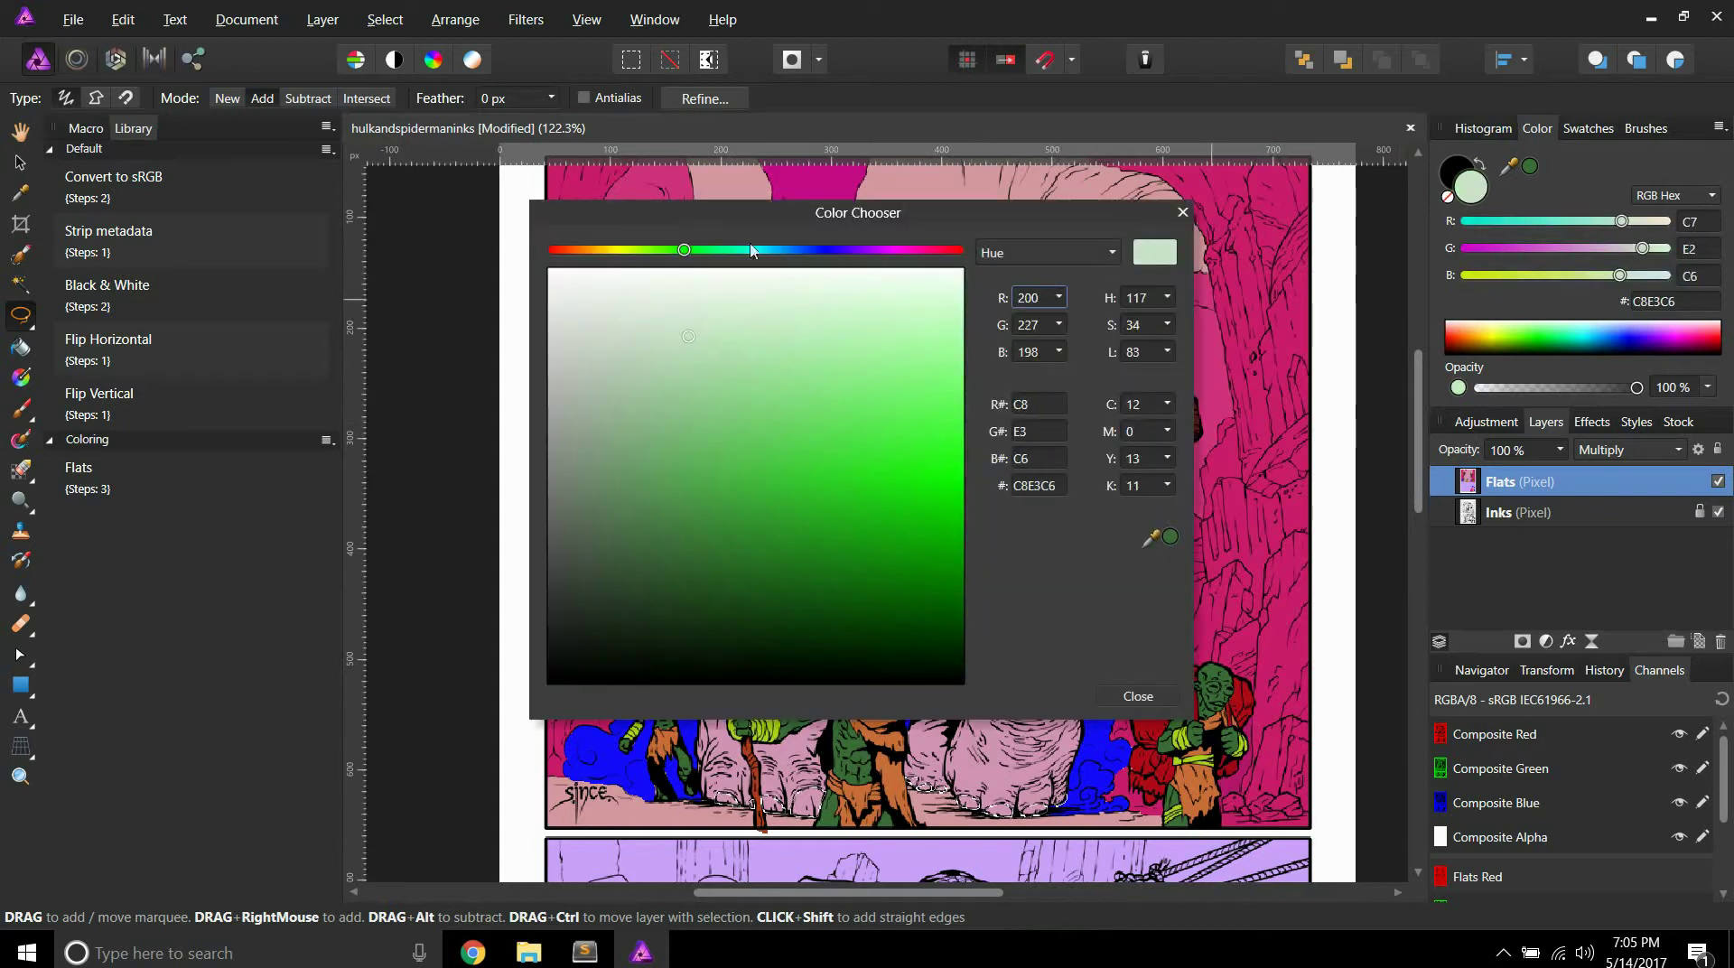
left_click_drag(738, 258, 878, 257)
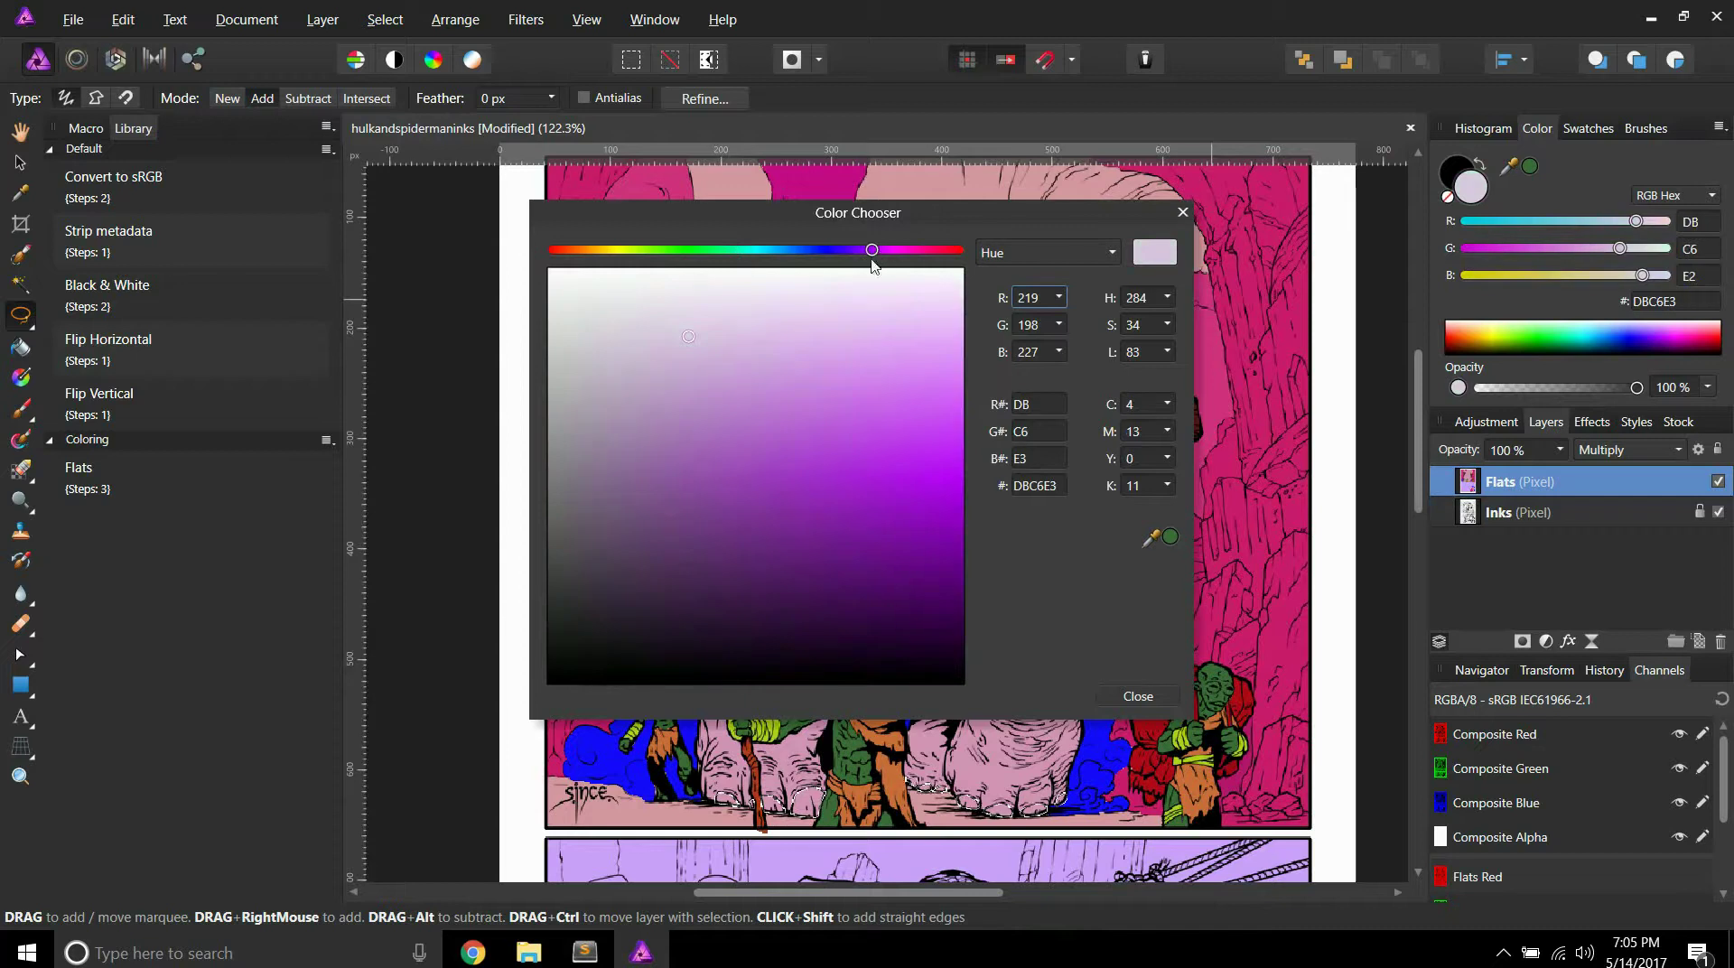
left_click(1137, 696)
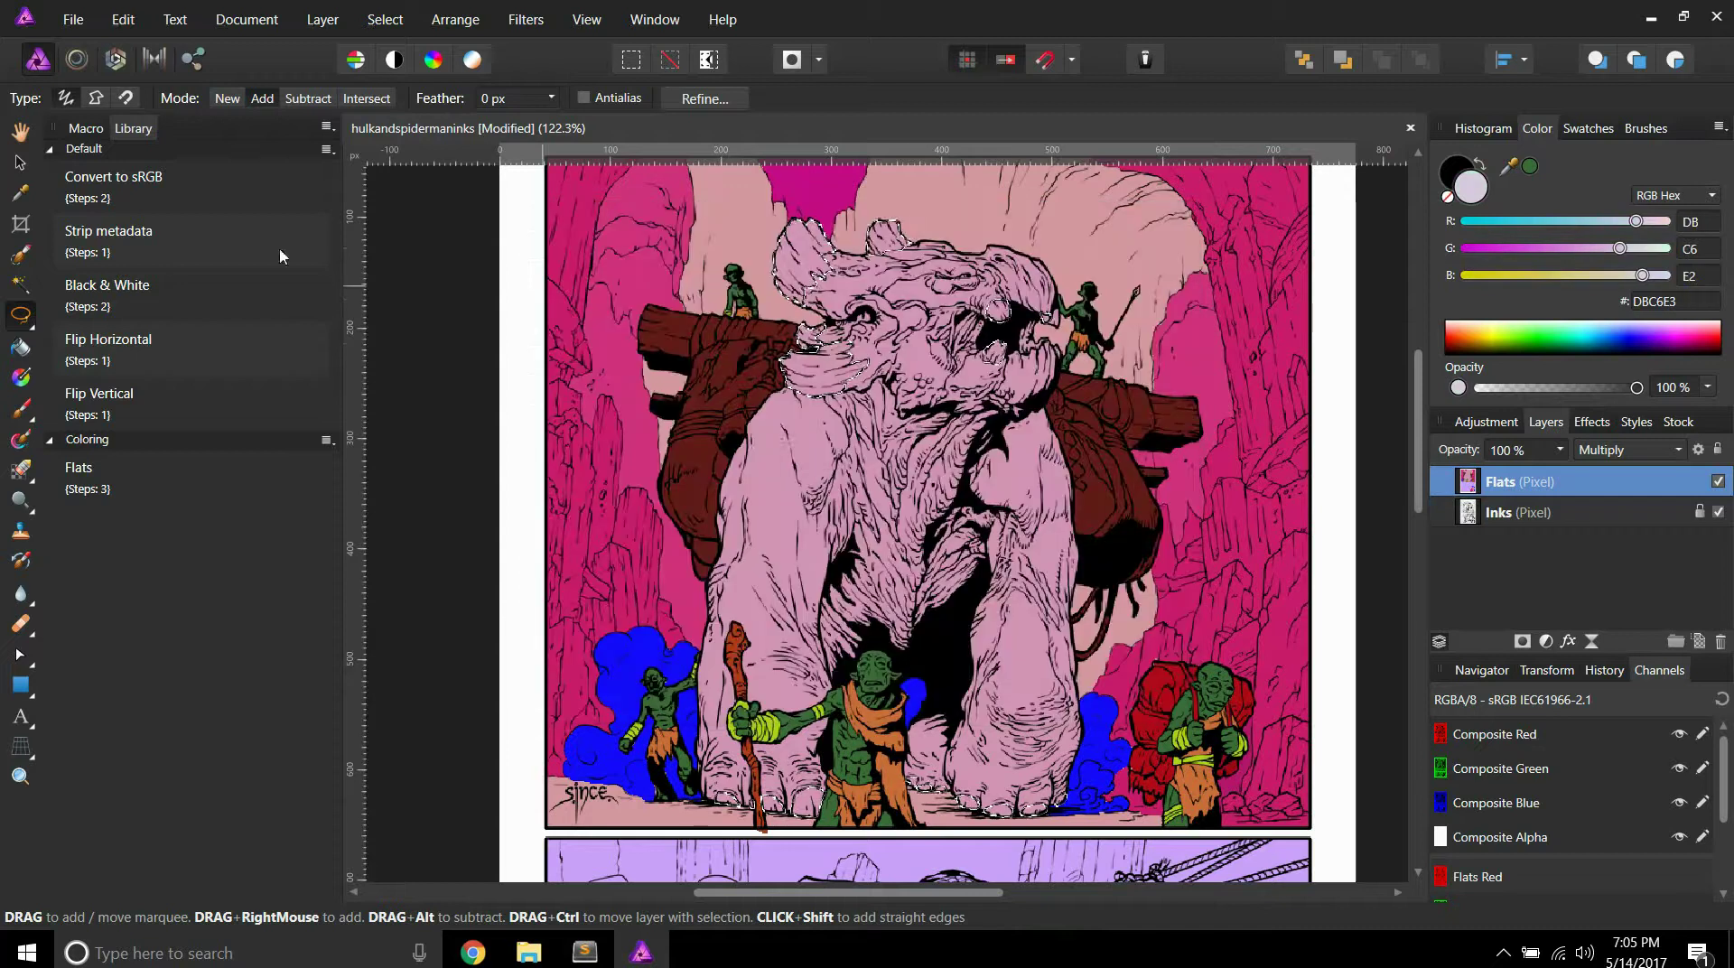
Step: Flood fill the selected teeth, horns, plates and toenails with the pale lilac, and clear the selection
left_click(18, 348)
left_click(812, 361)
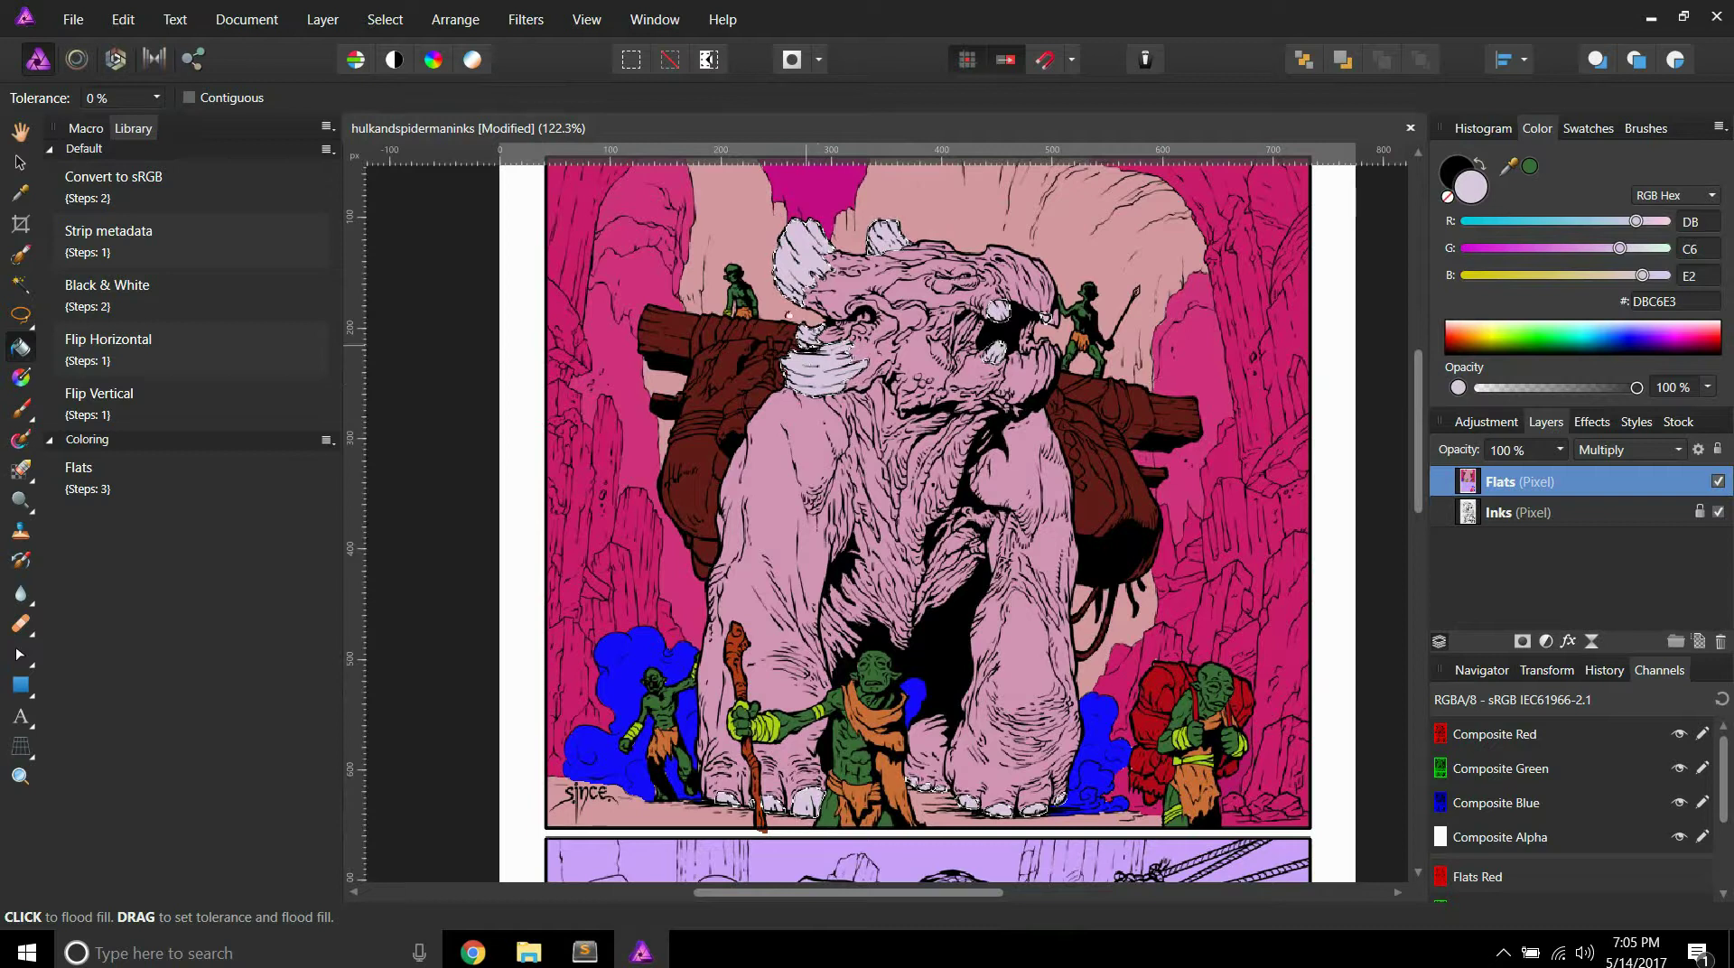
left_click(670, 61)
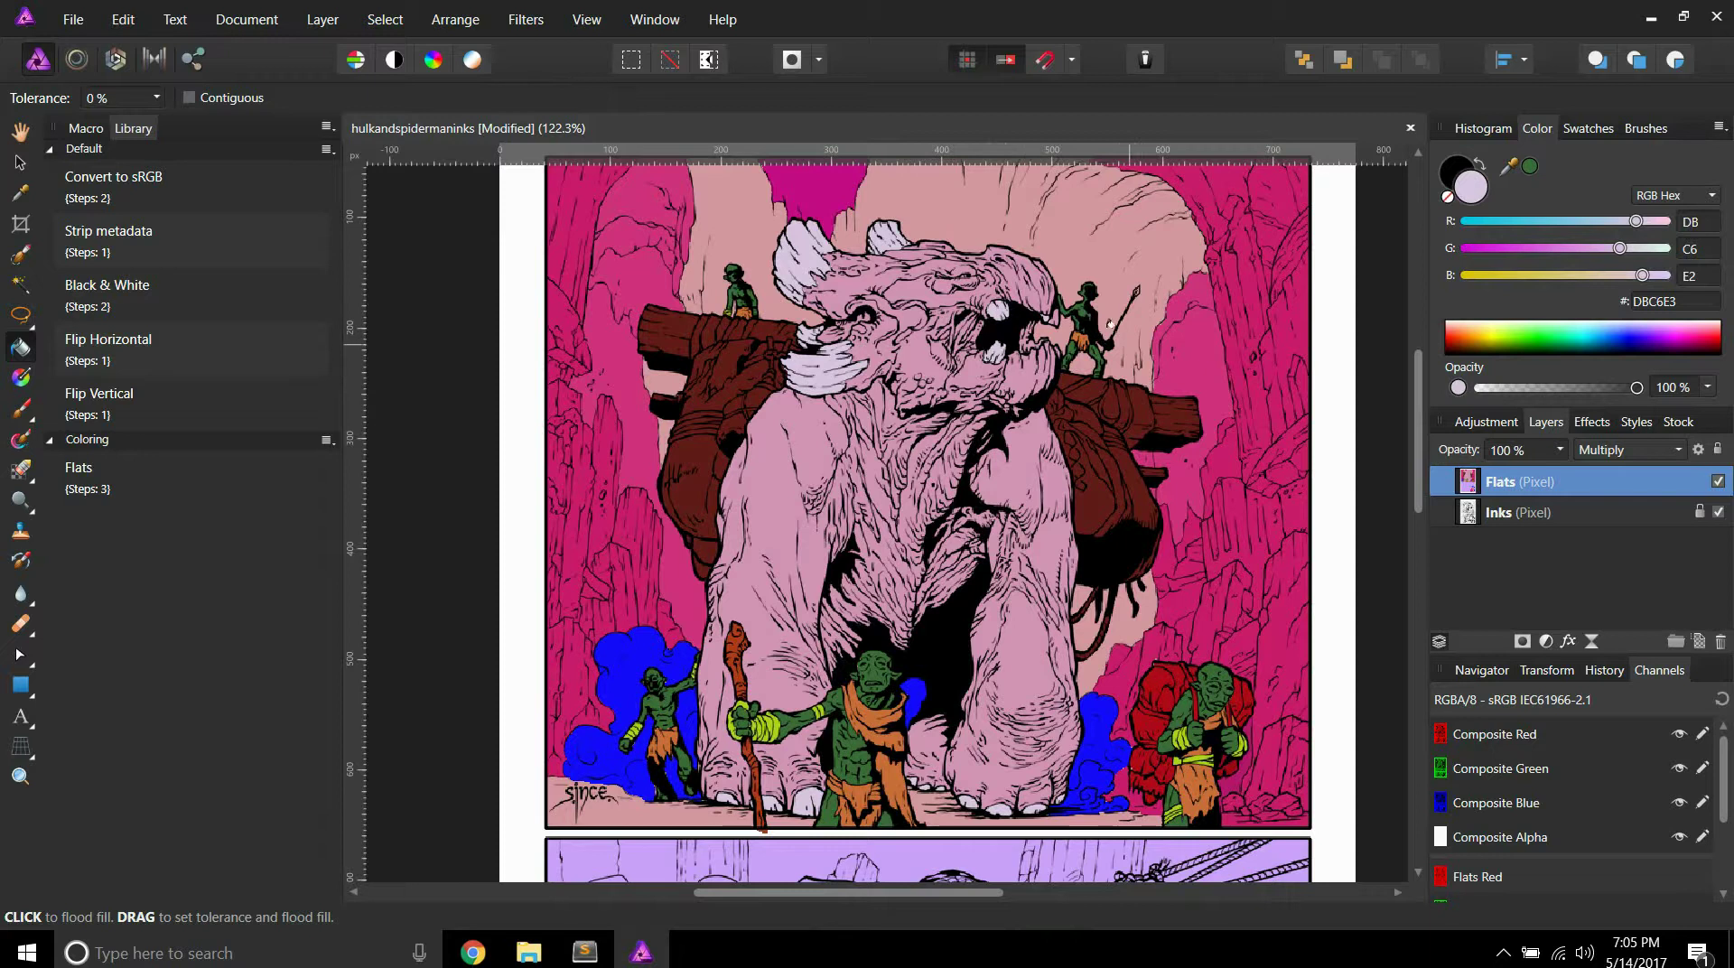
Step: Select the small eye high on the beast's snout with the freehand selection, and set the fill colour to C7C6E3
scroll(921, 219, "up", 8)
left_click(15, 316)
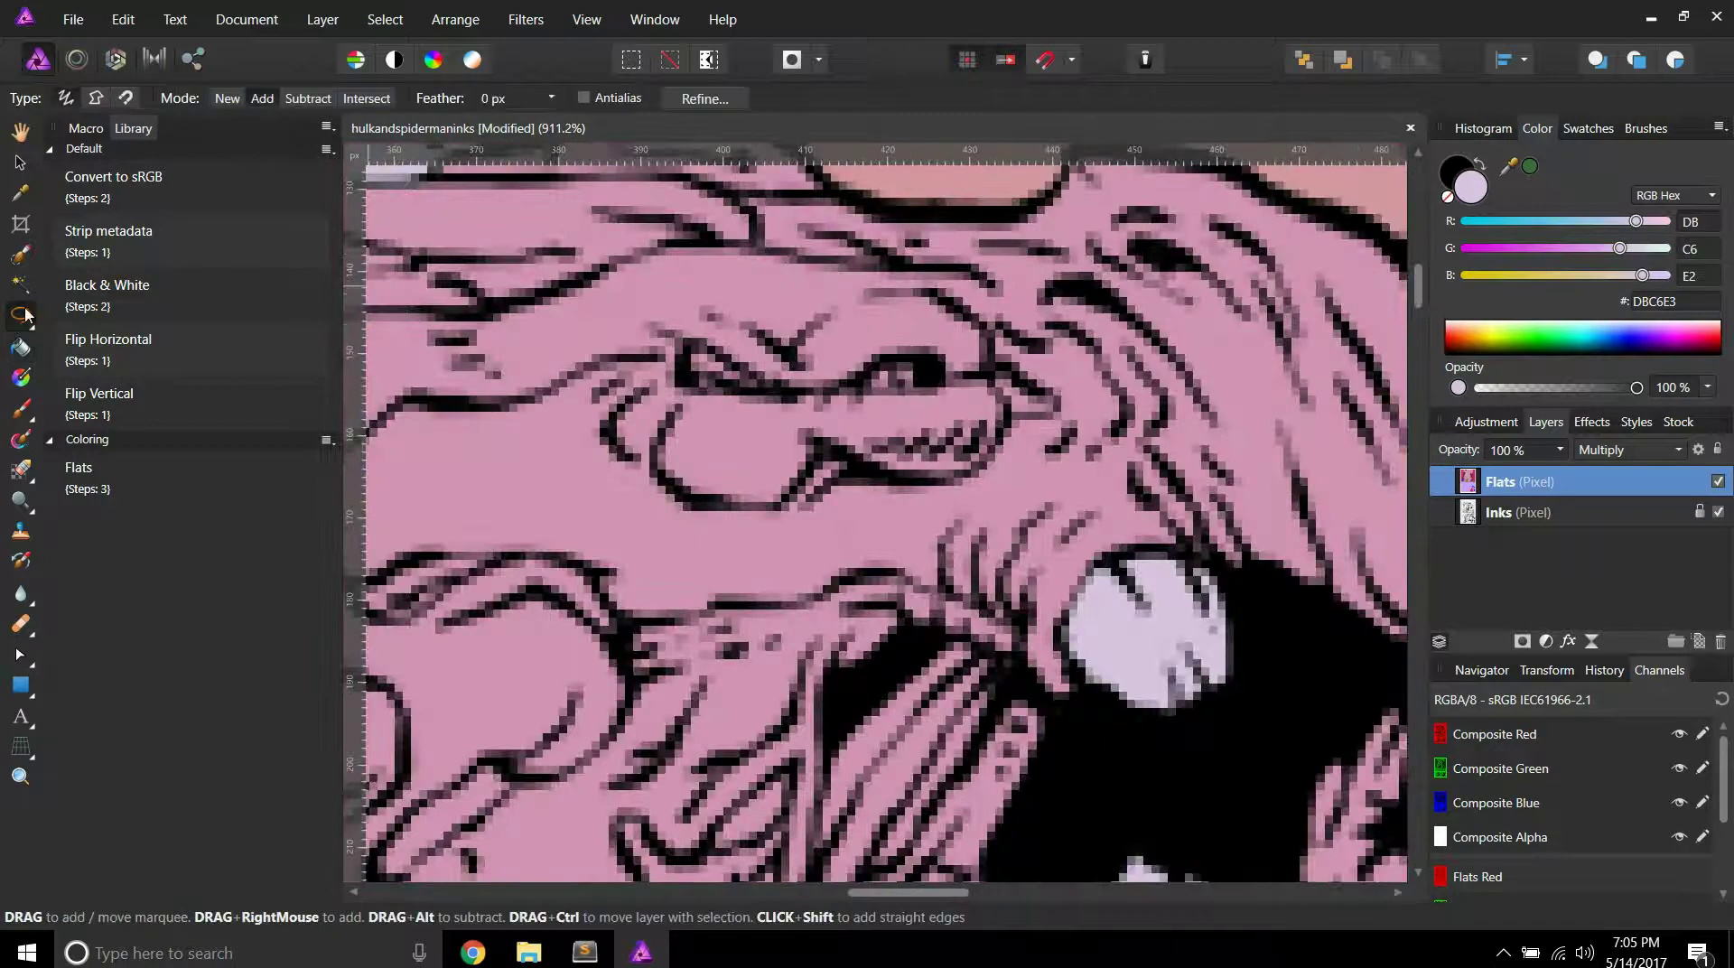
mouse_move(861, 380)
left_mouse_down()
mouse_move(880, 397)
mouse_move(934, 388)
left_mouse_up()
scroll(907, 350, "down", 3)
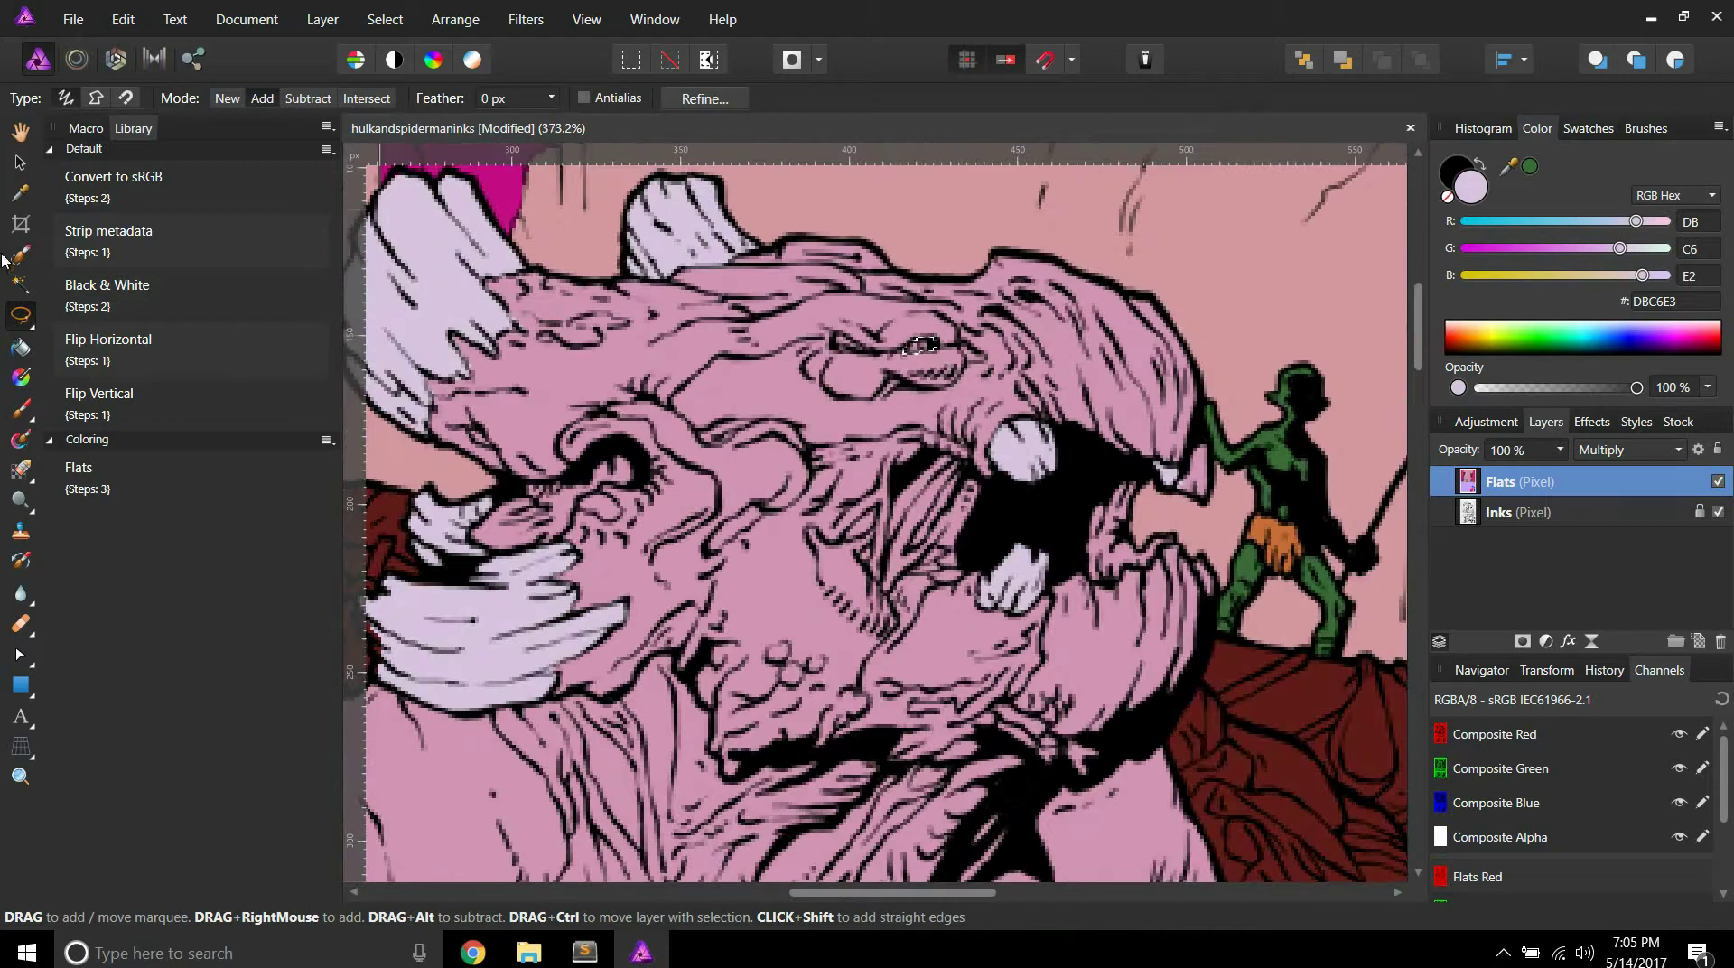
left_click(15, 350)
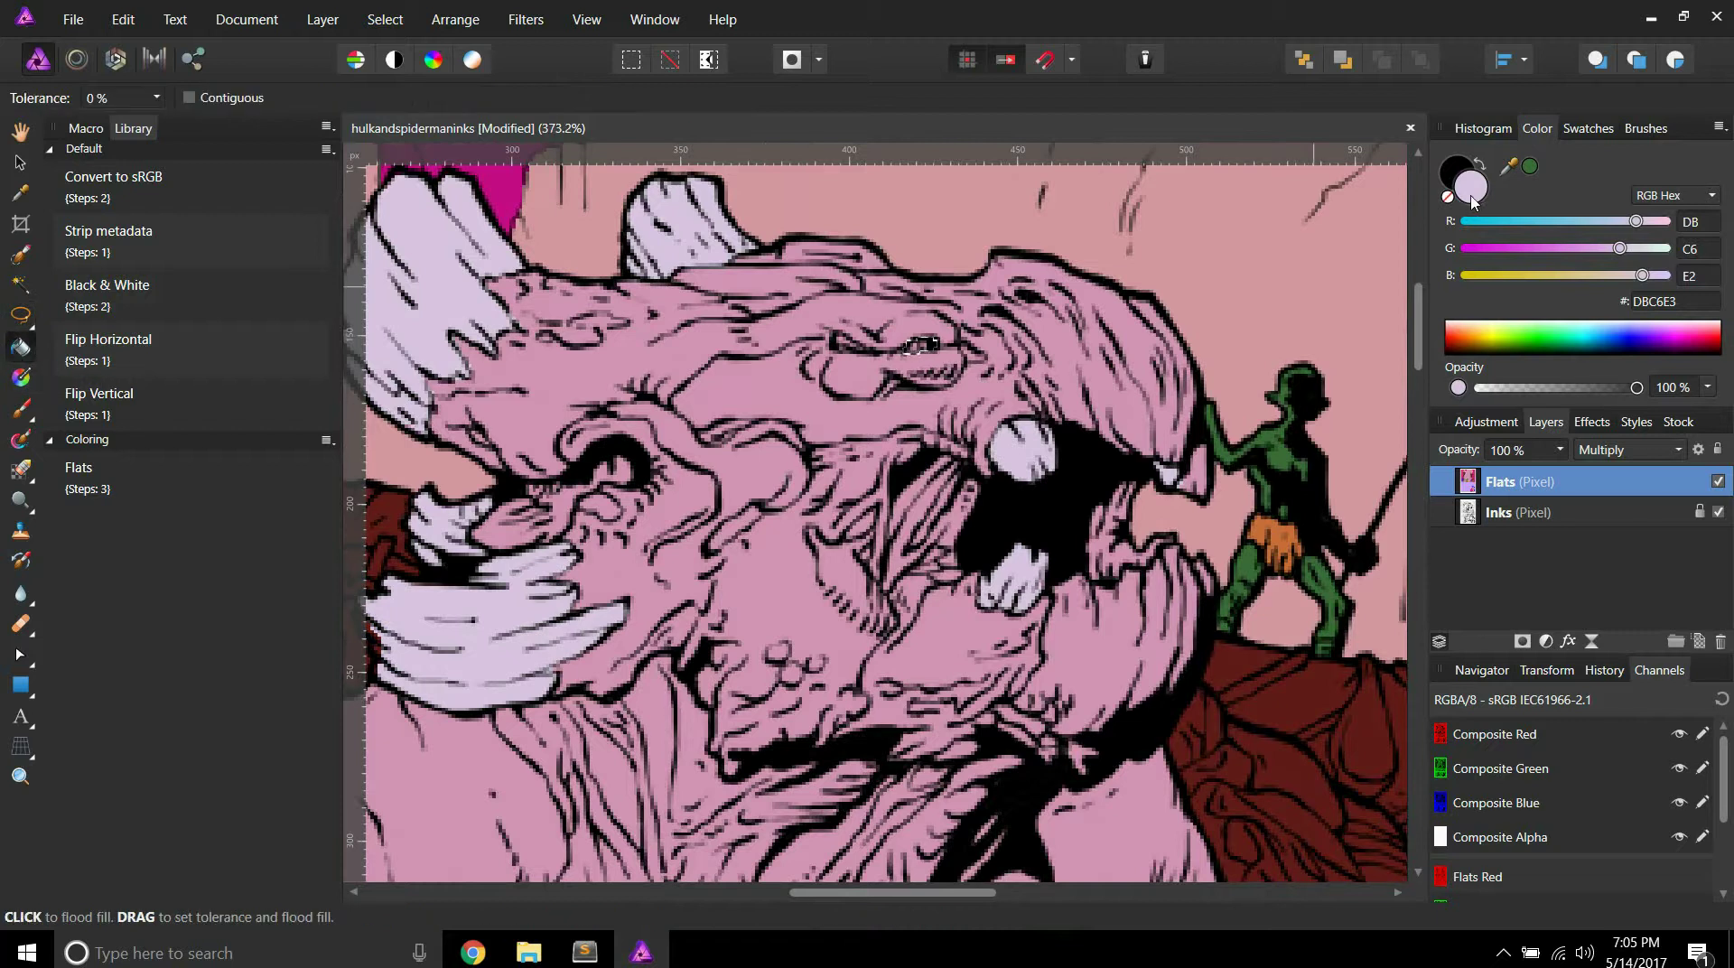
left_click_drag(1638, 220, 1628, 226)
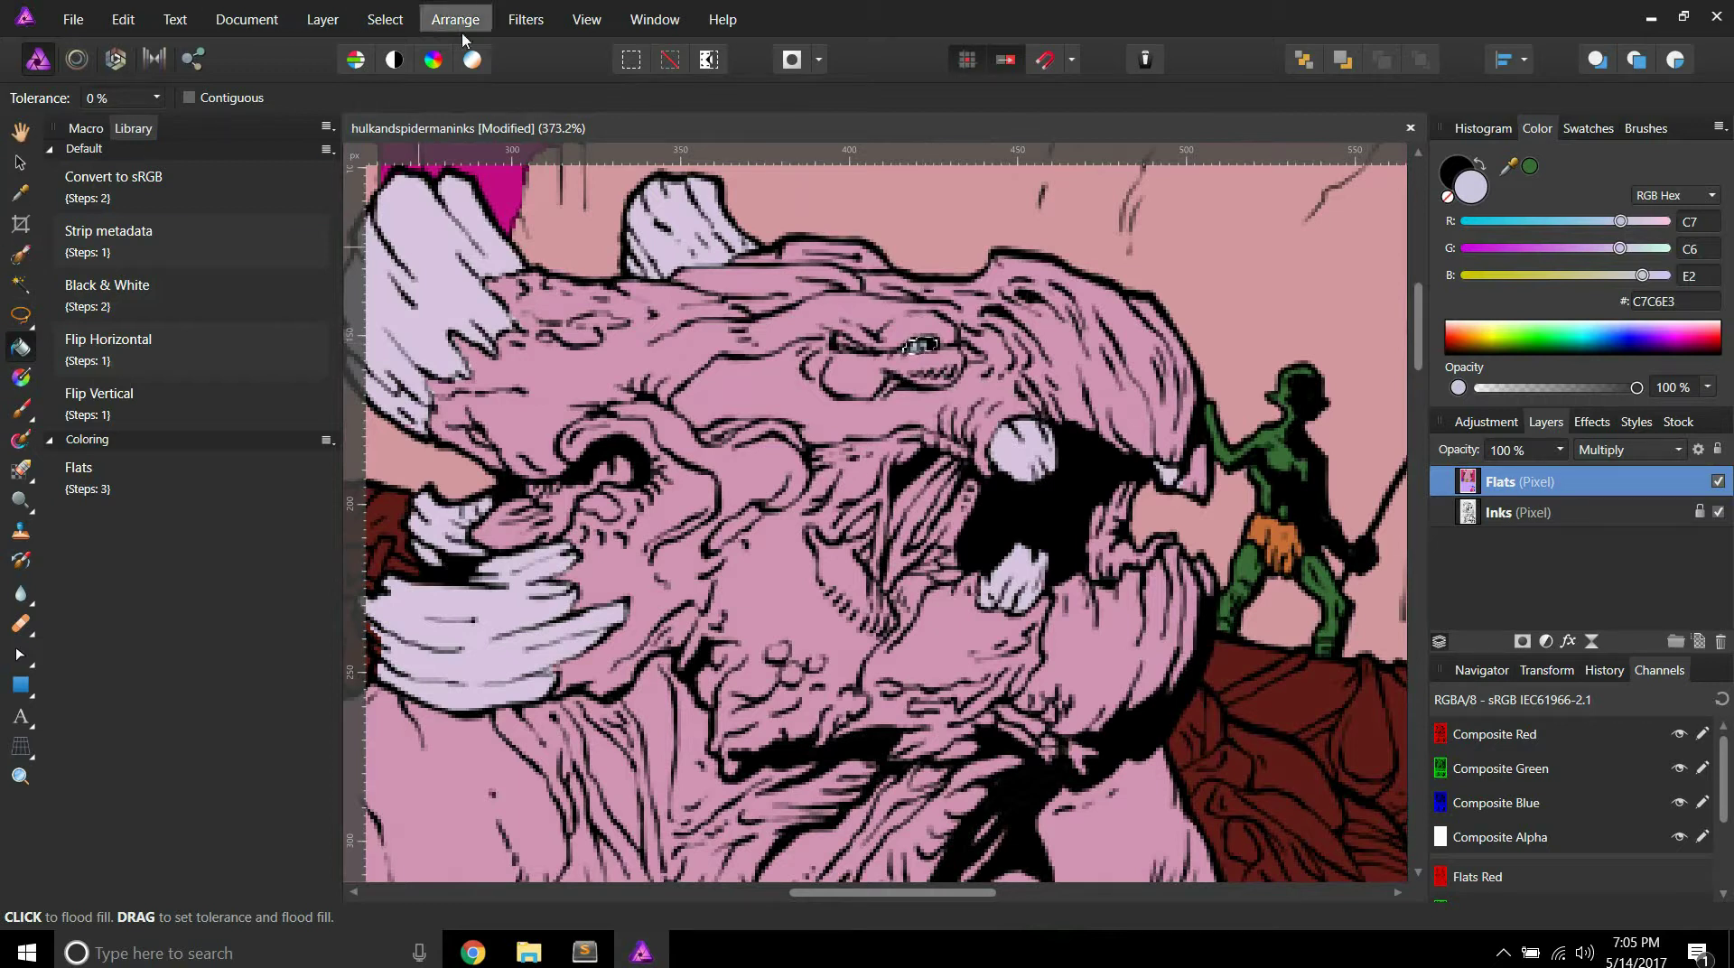
Step: Examine the beast's head and body for remaining details that need a separate flat colour
scroll(755, 193, "down", 2)
scroll(755, 193, "down", 2)
scroll(677, 419, "down", 1)
scroll(677, 419, "up", 1)
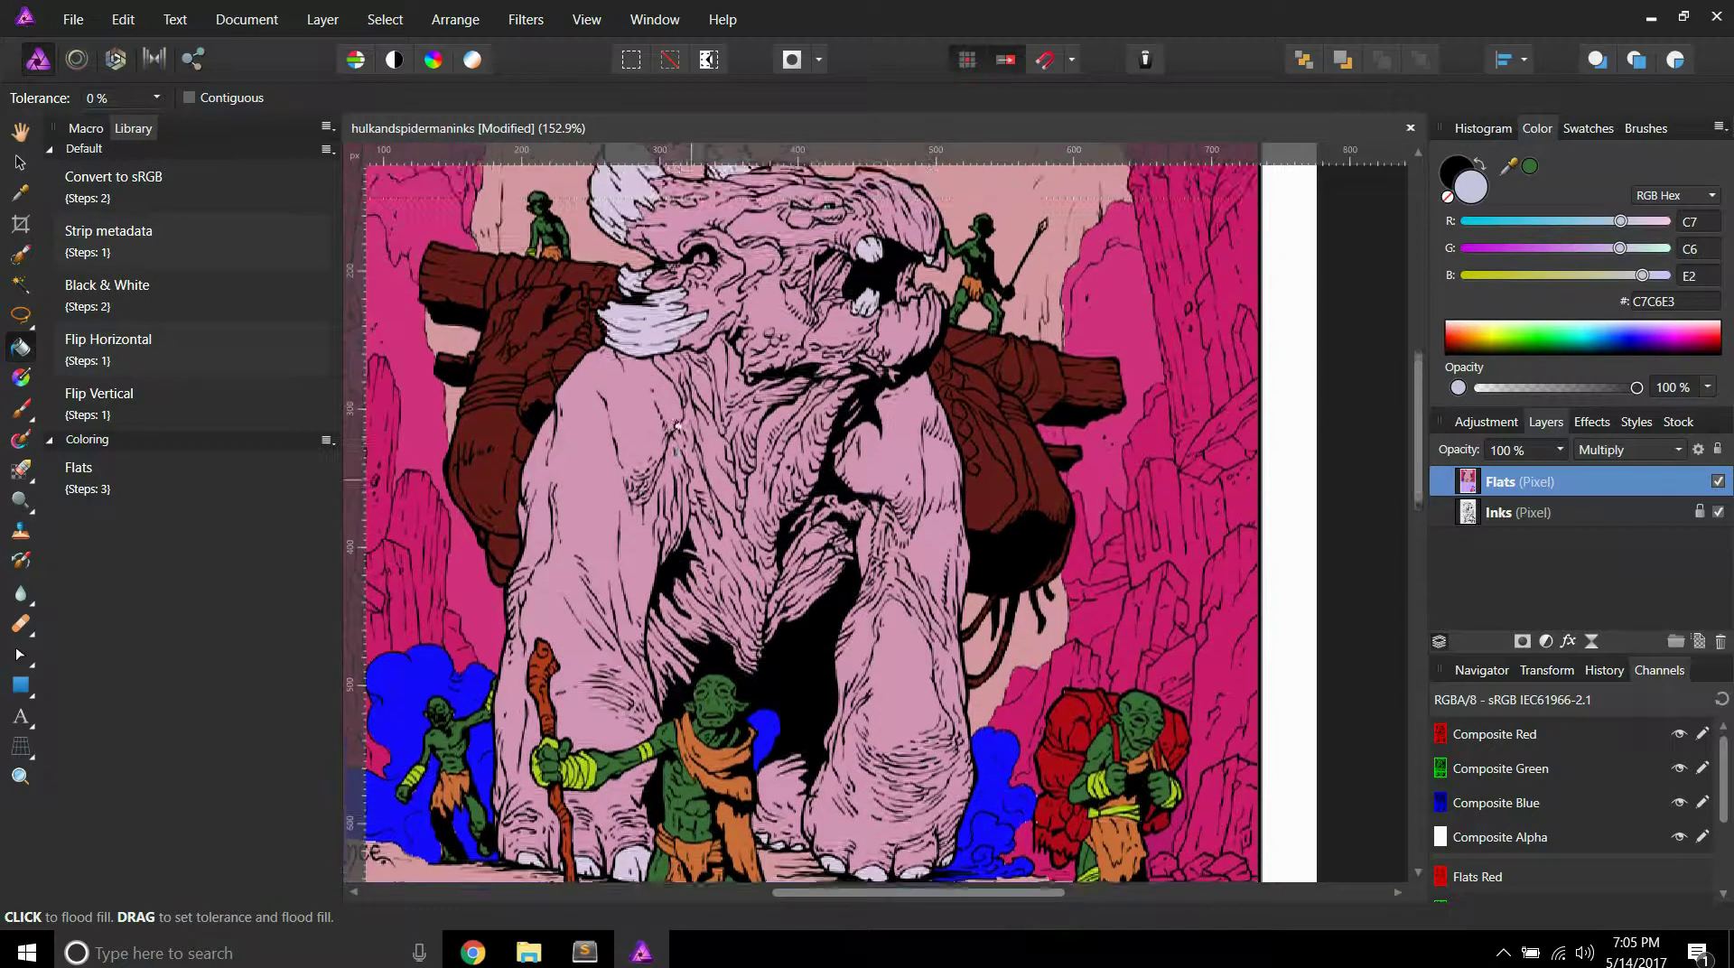
scroll(926, 289, "left", 1)
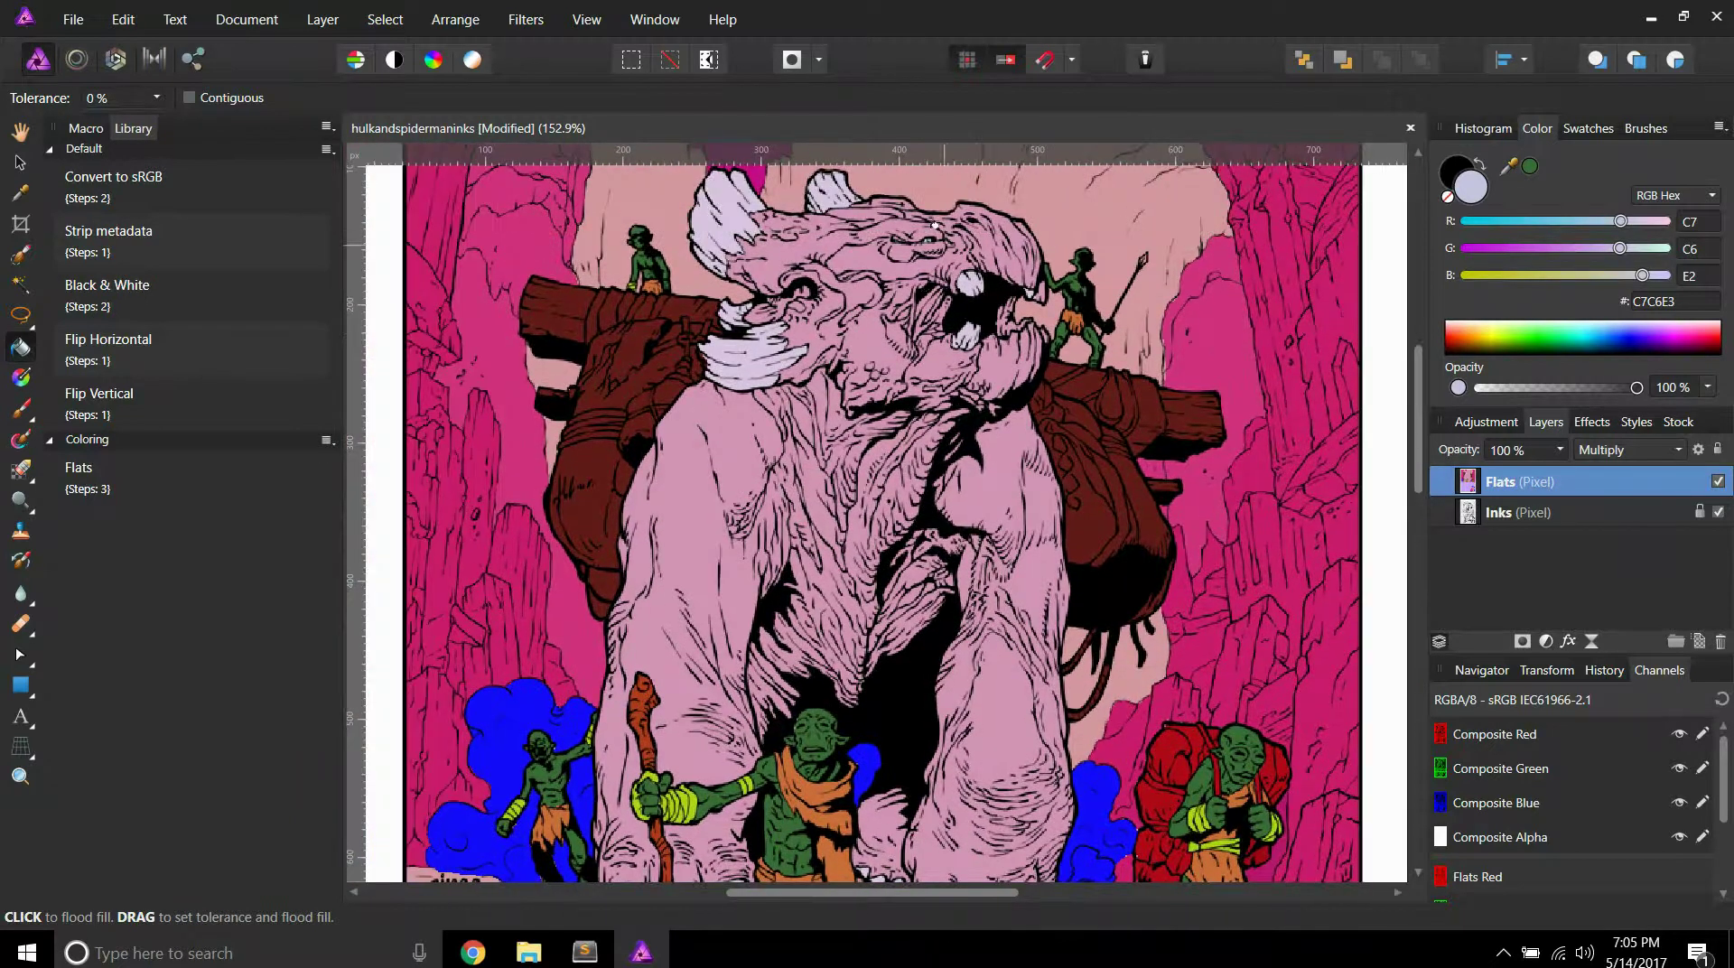
scroll(932, 223, "up", 1)
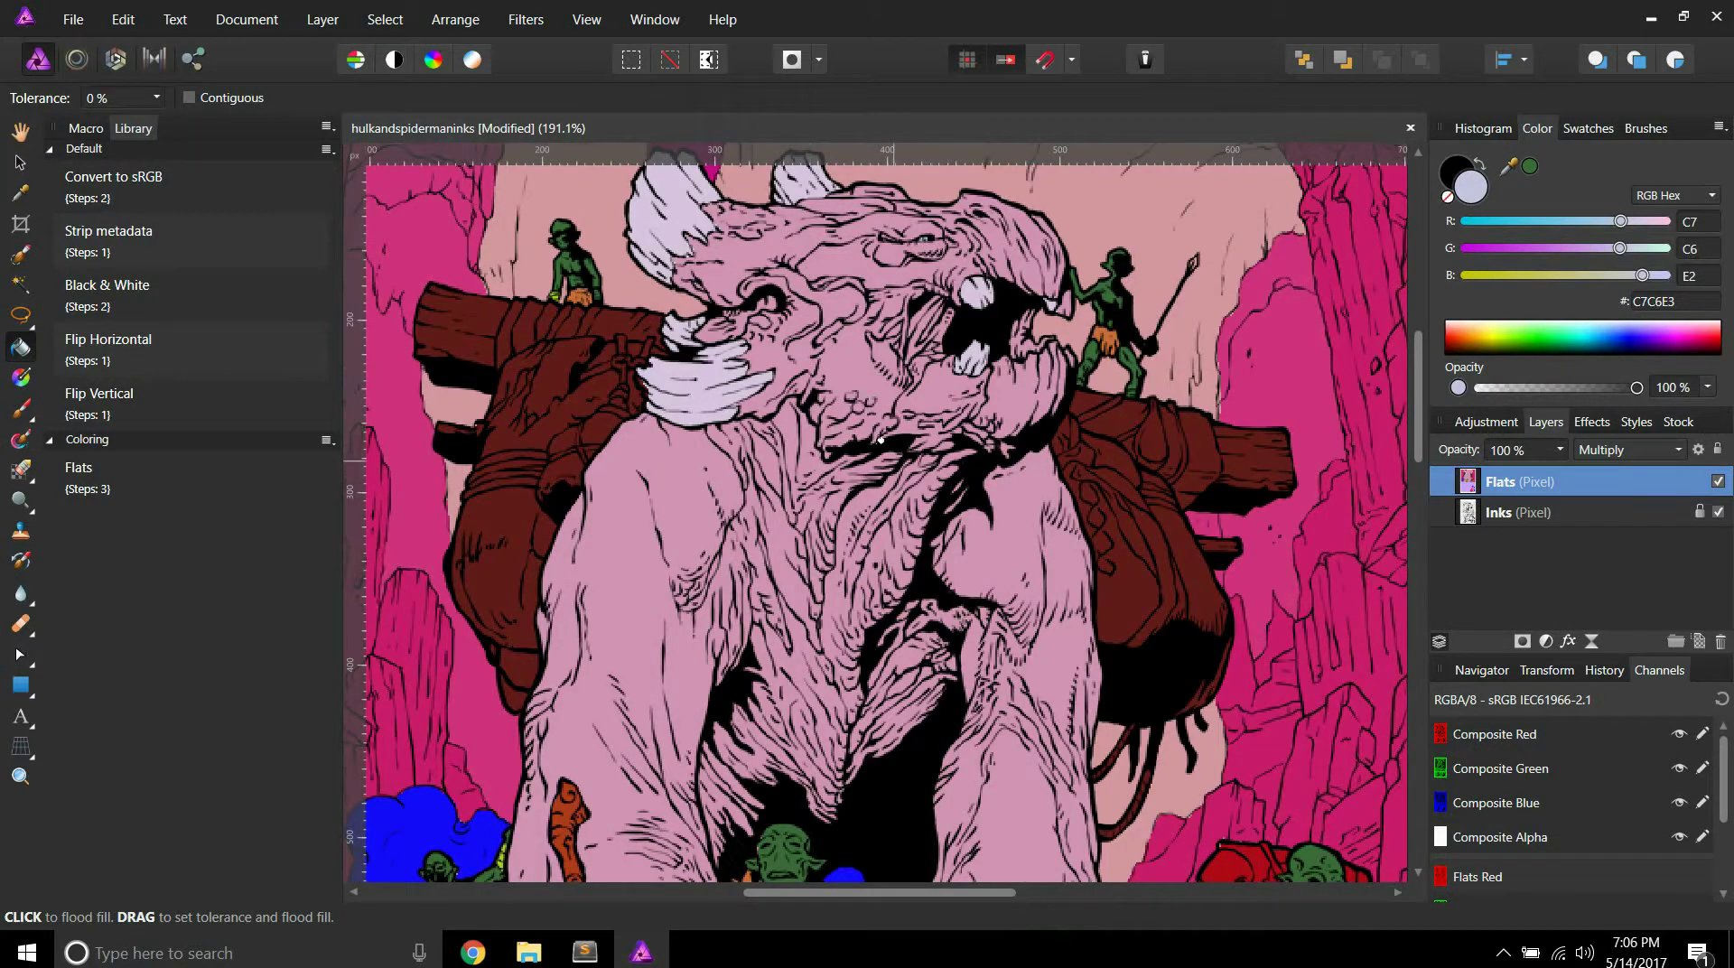
scroll(881, 440, "down", 1)
scroll(880, 439, "down", 1)
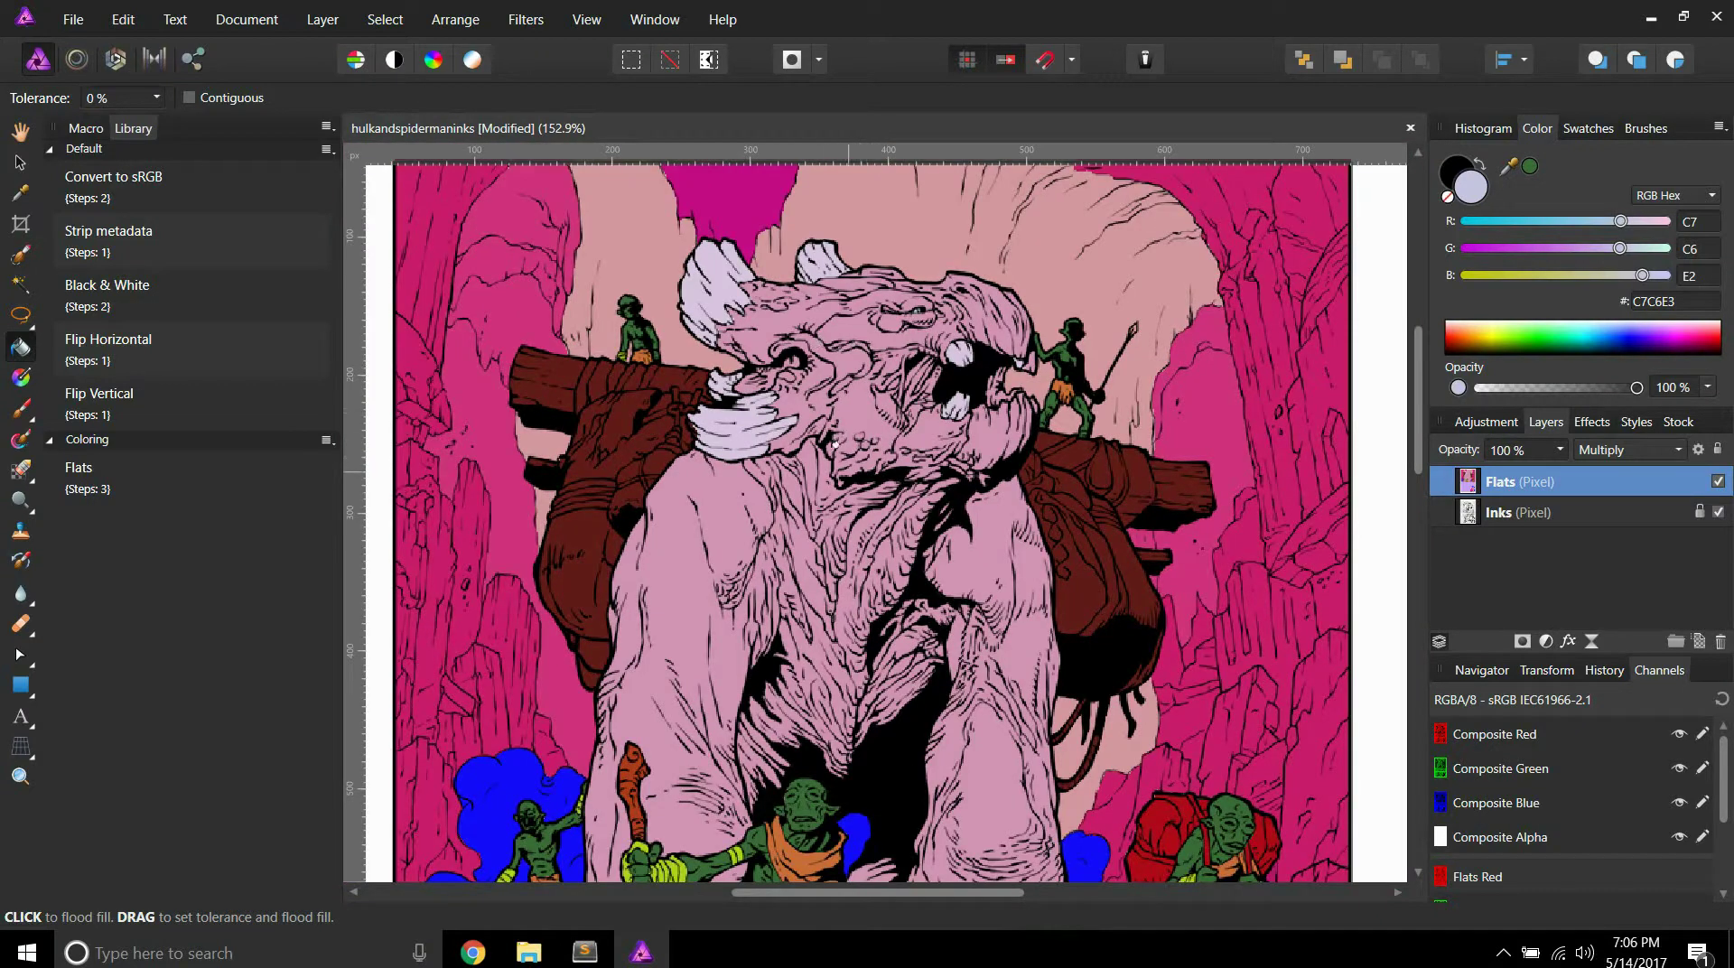
scroll(835, 451, "up", 5)
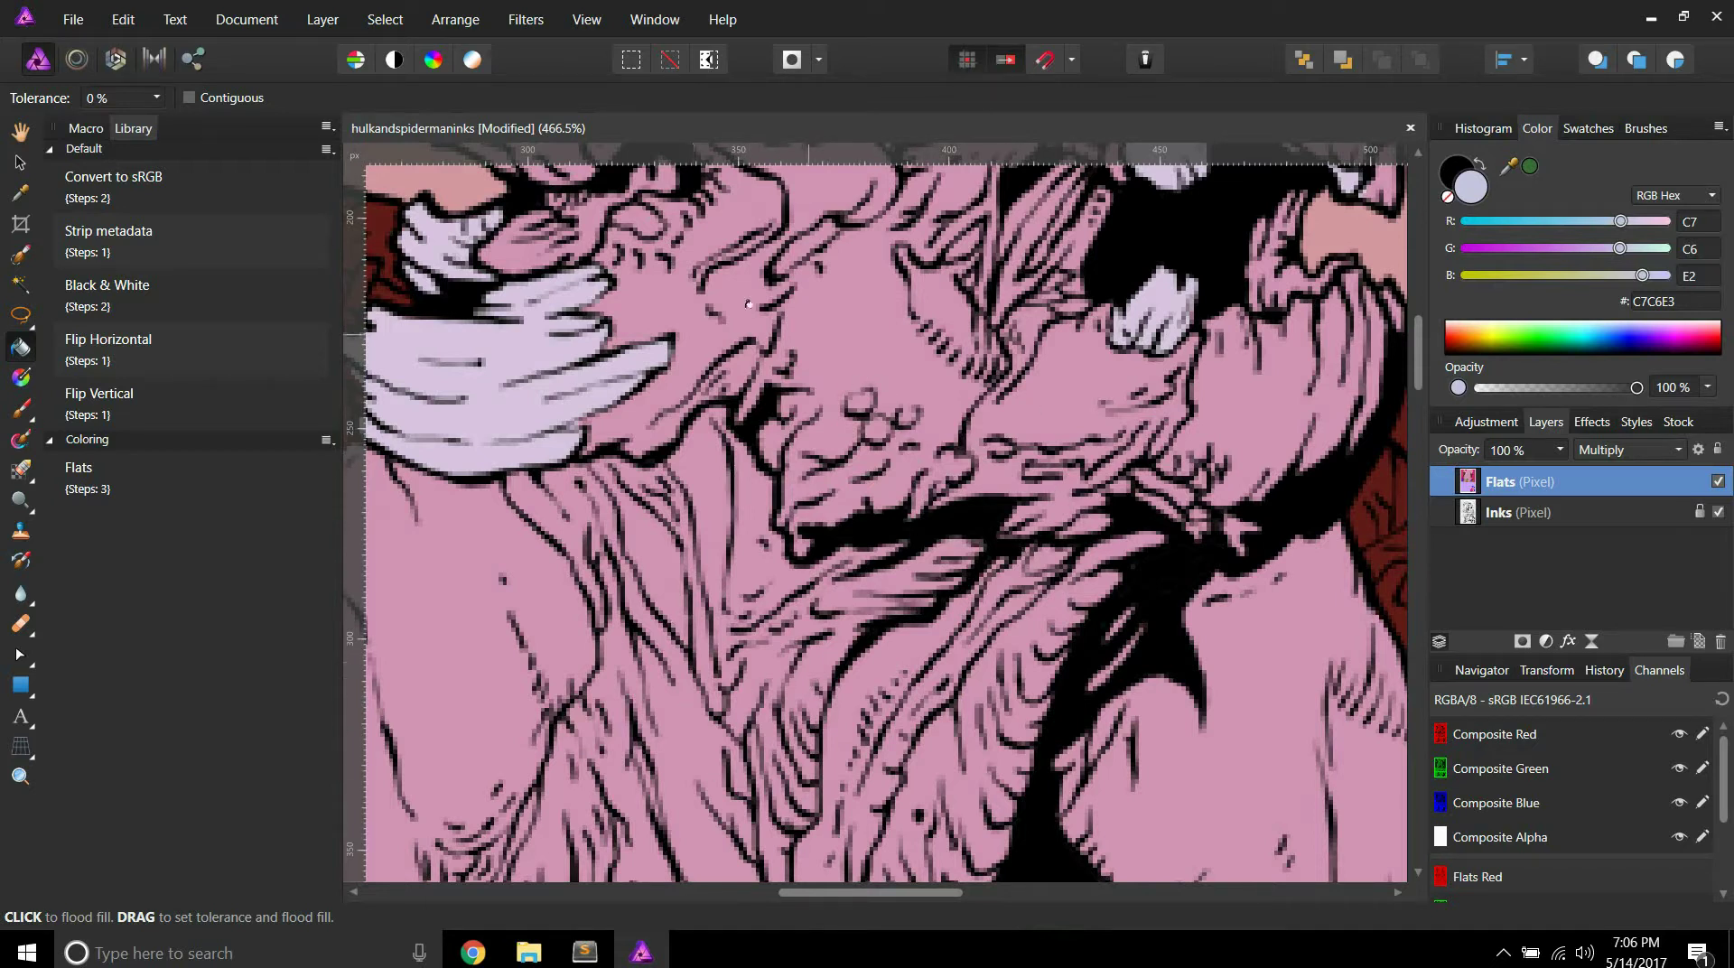
scroll(898, 352, "down", 5)
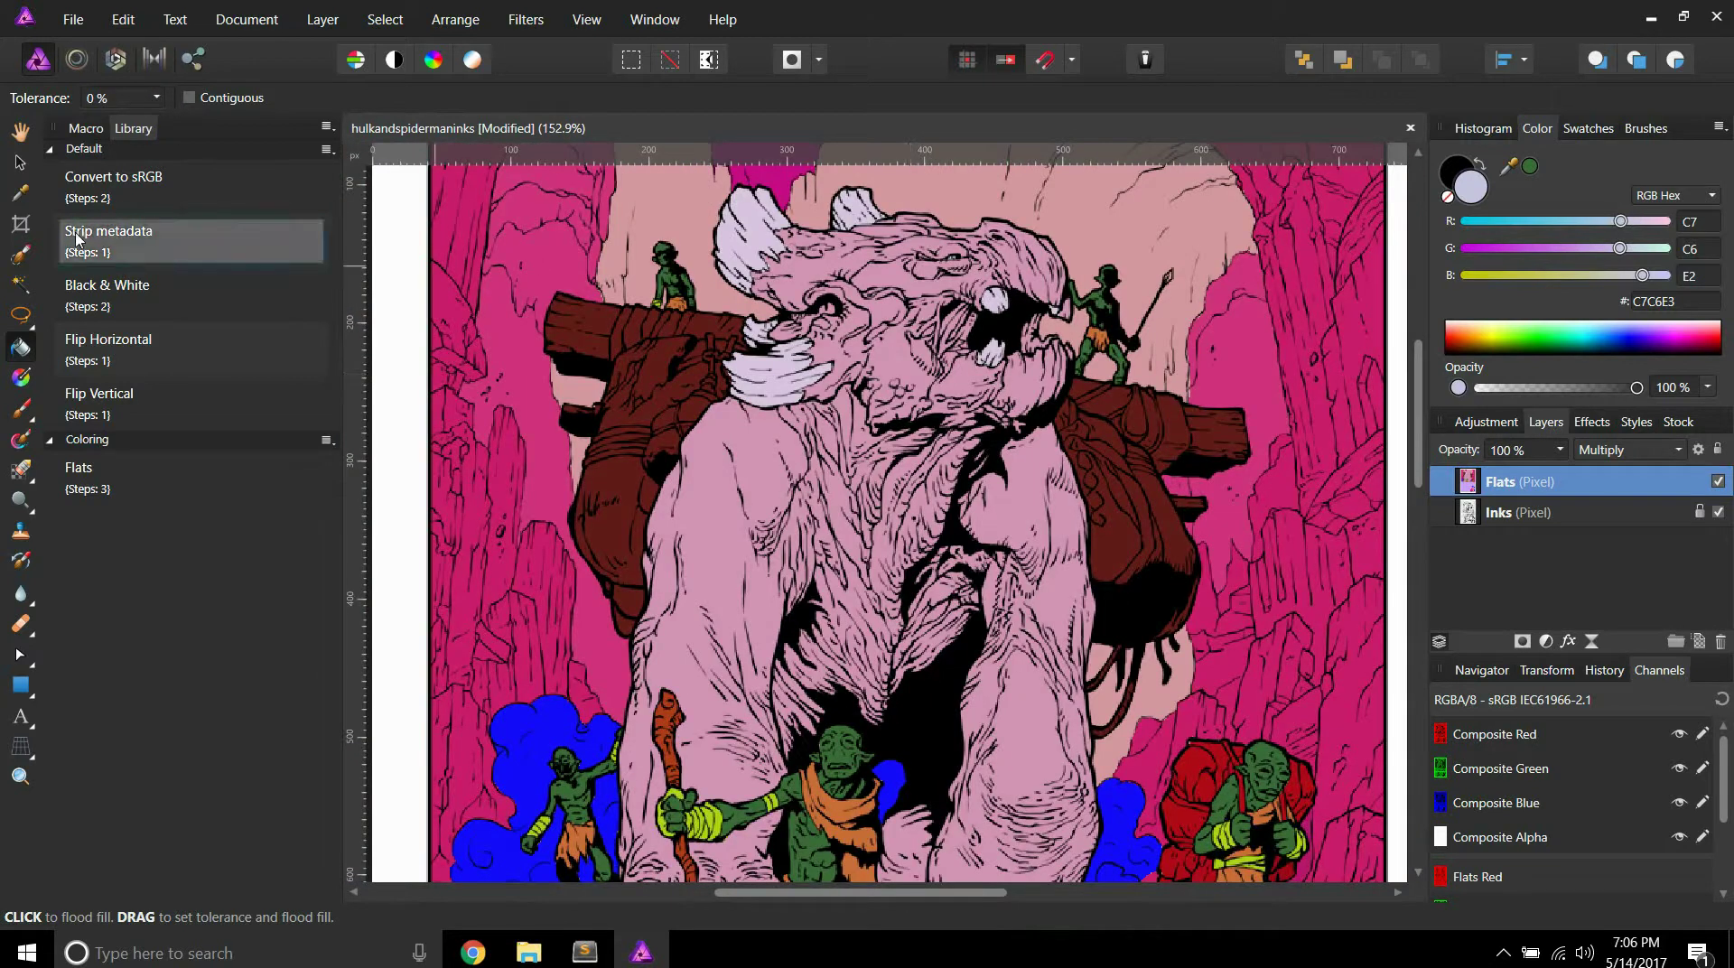
Step: Set the freehand selection's feather to 0 px and select the three small round bumps on the beast's lower cheek
left_click(20, 315)
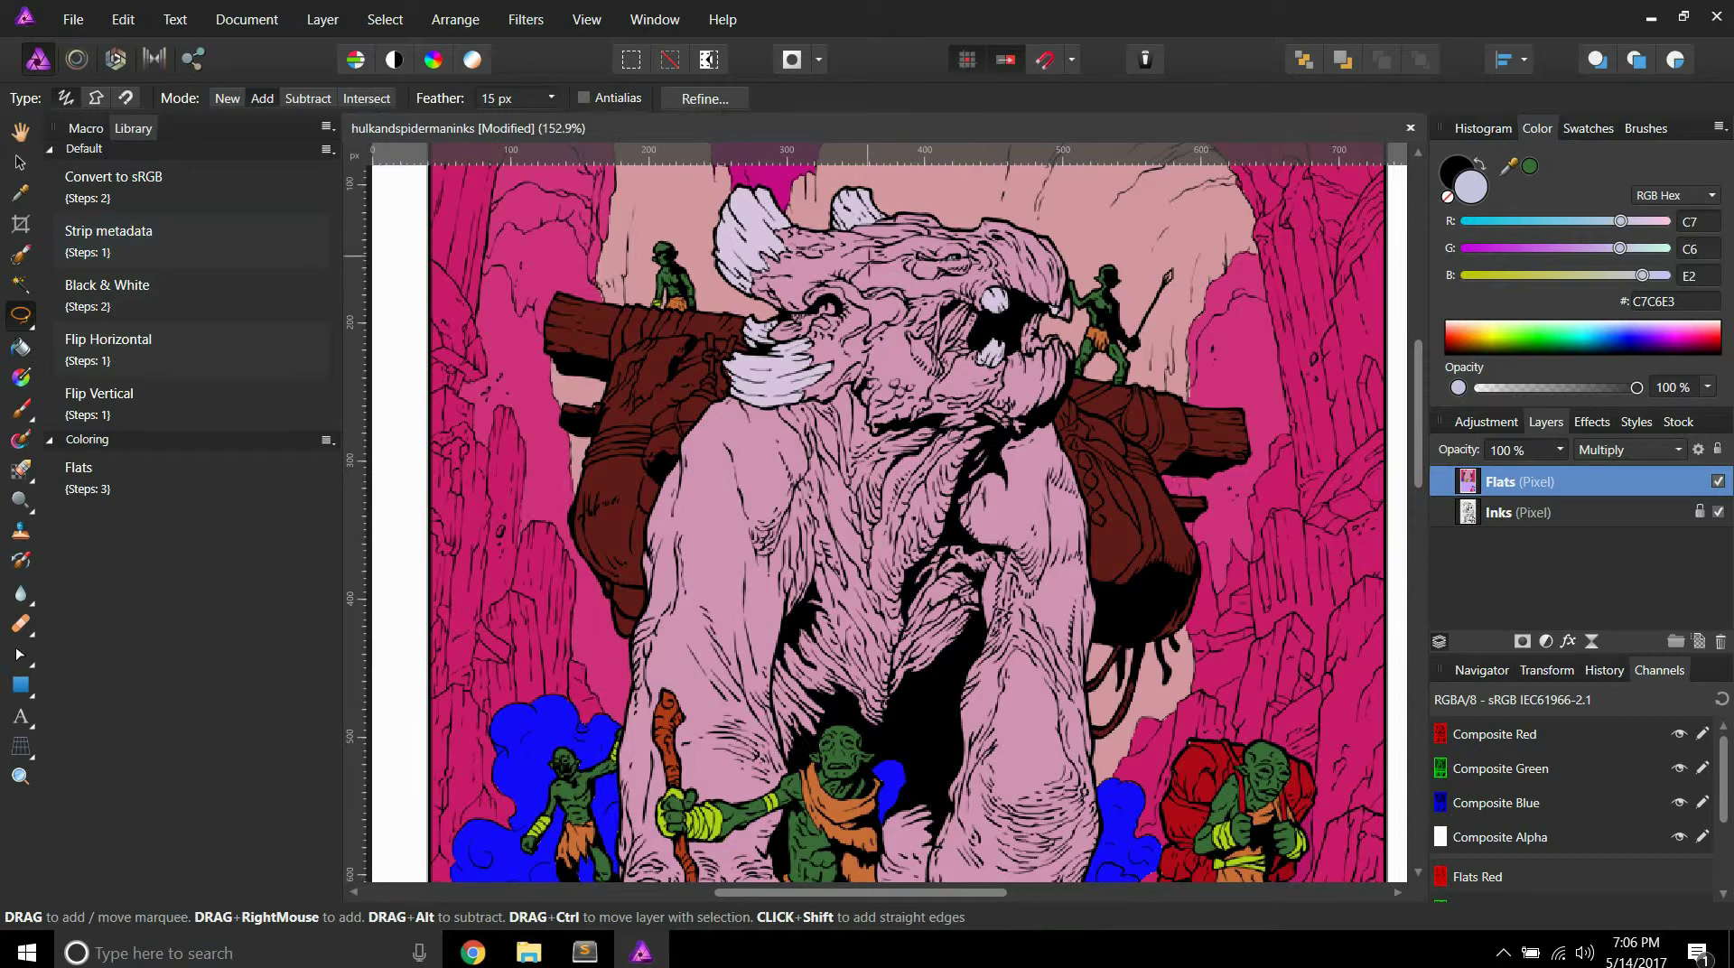
scroll(916, 389, "up", 4)
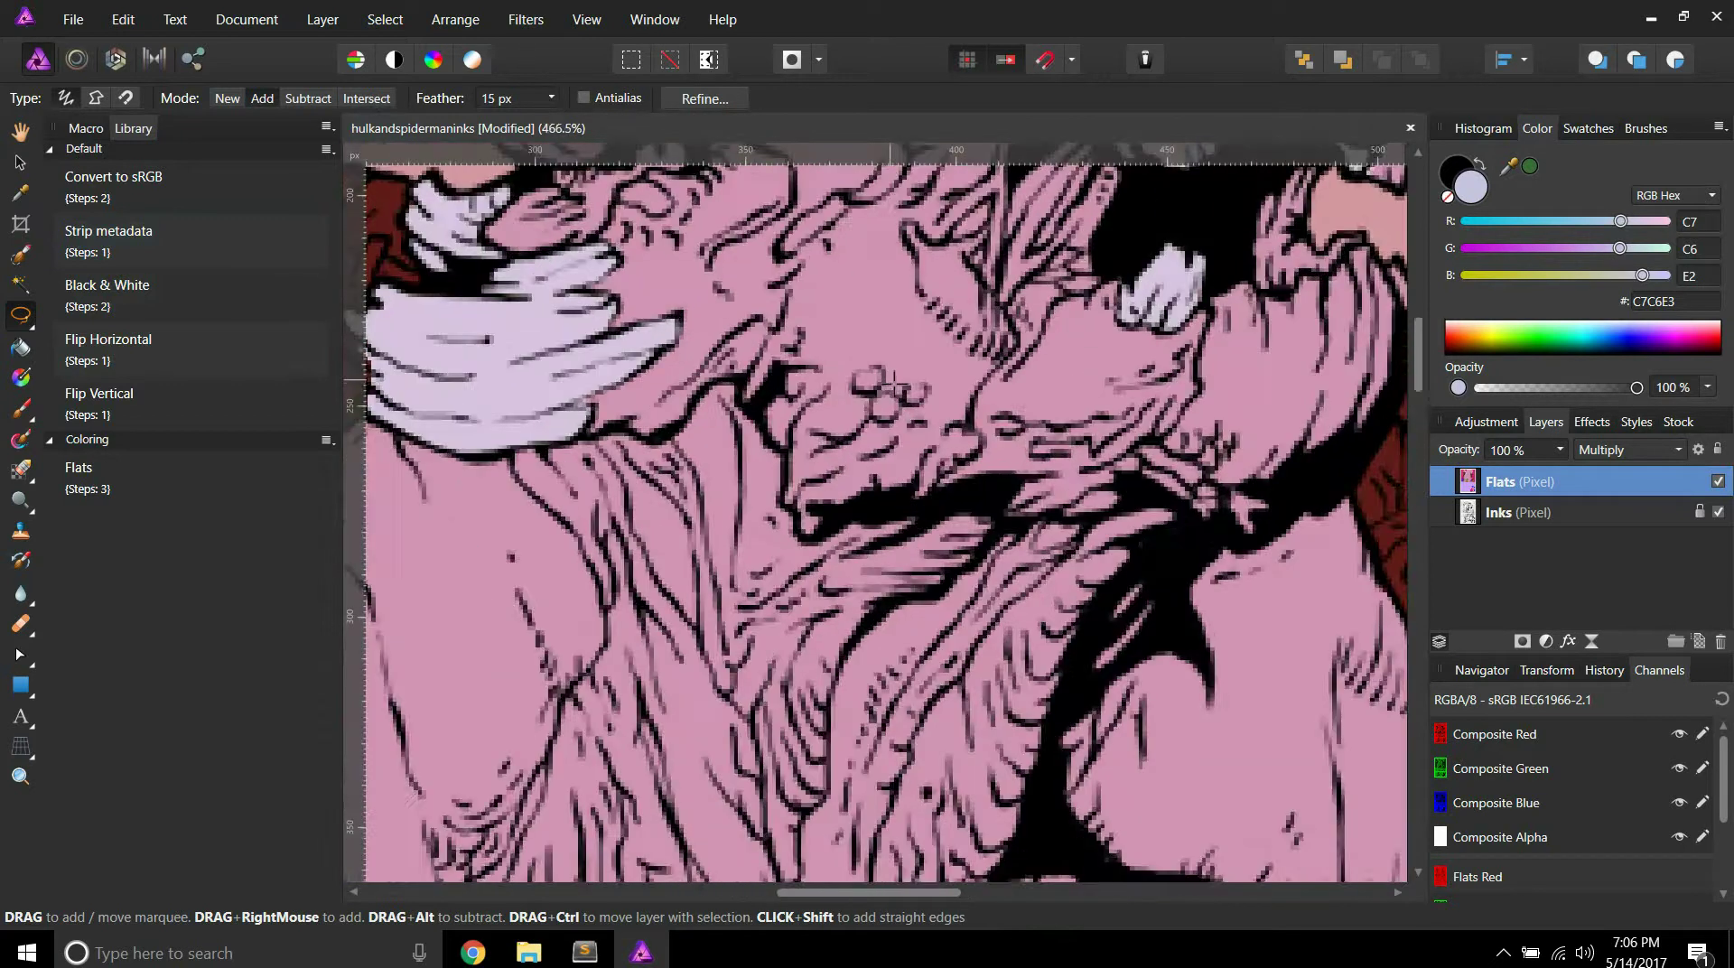
mouse_move(877, 366)
left_mouse_down()
mouse_move(846, 388)
mouse_move(885, 407)
mouse_move(871, 395)
mouse_move(885, 375)
left_mouse_up()
left_click(554, 99)
left_click(551, 121)
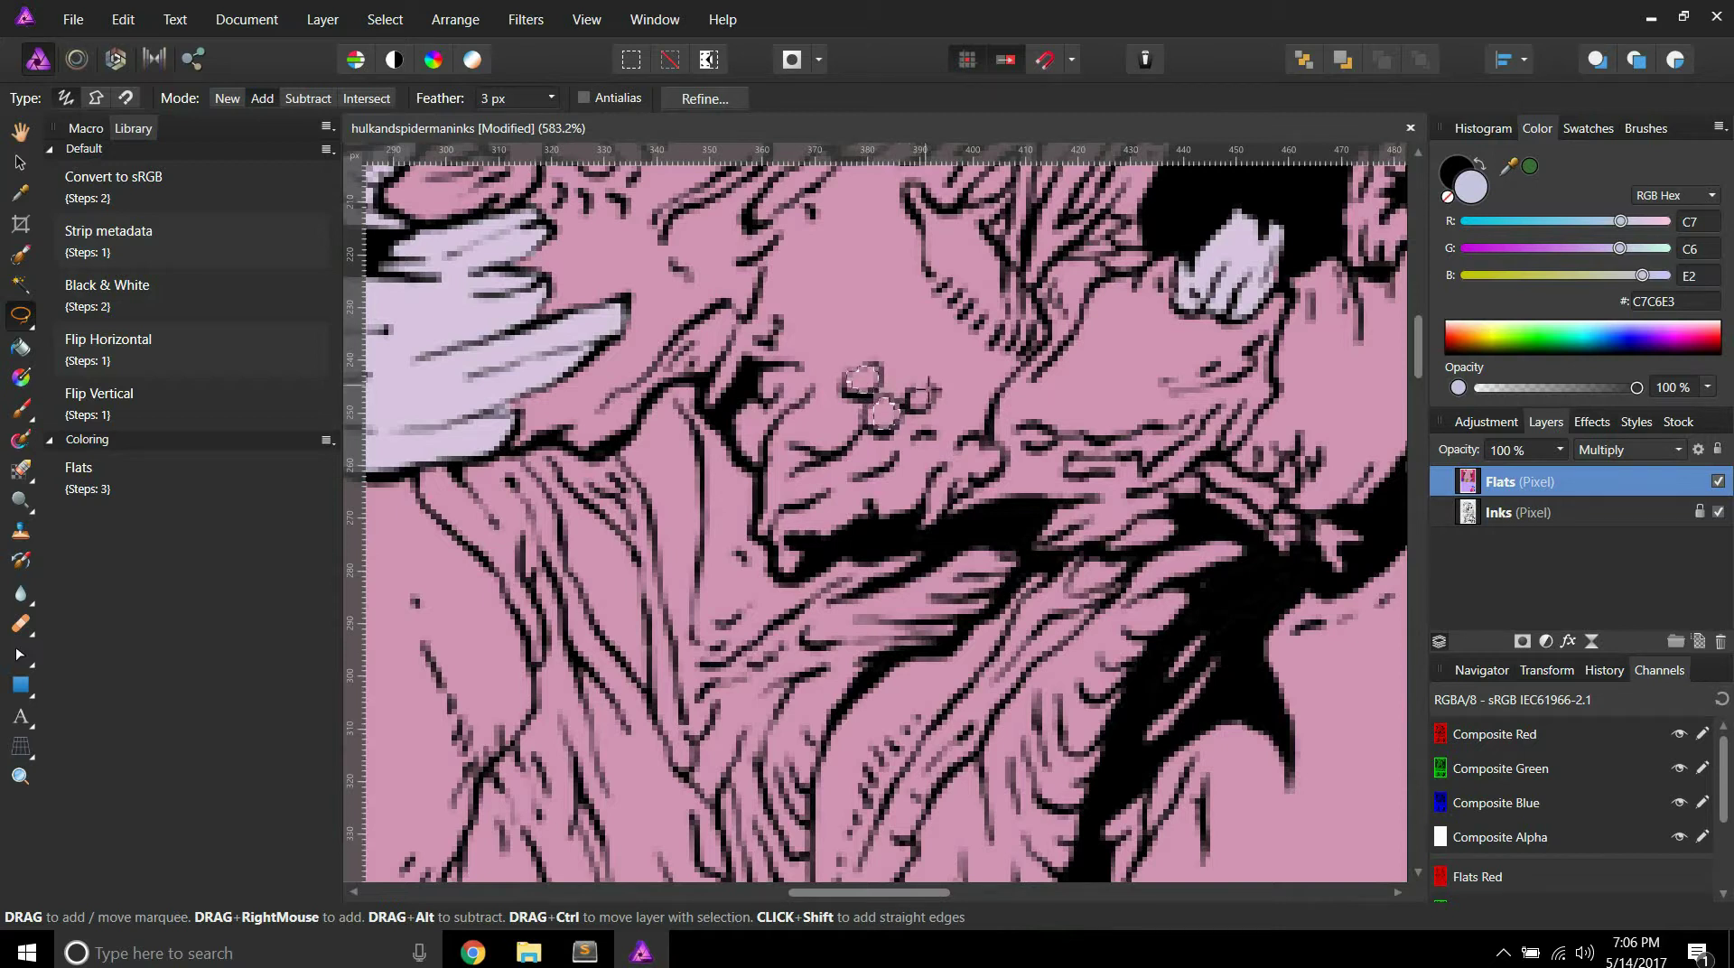
left_click_drag(943, 395, 928, 378)
left_click(551, 99)
left_click_drag(554, 120, 549, 120)
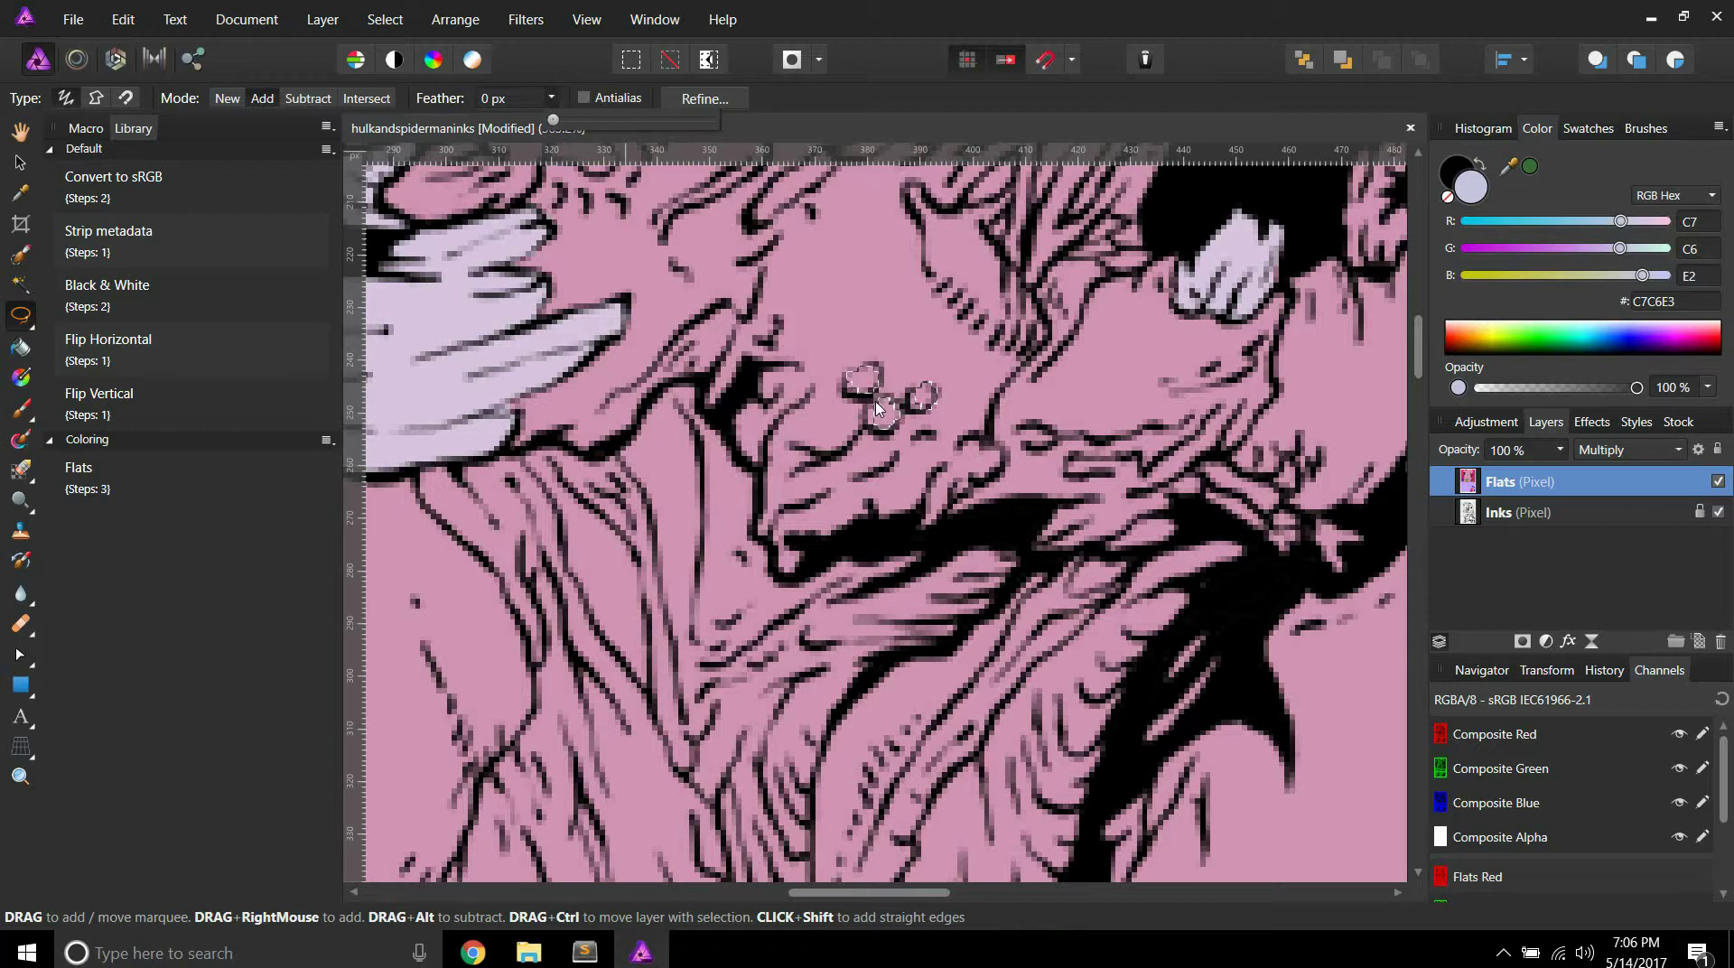
scroll(876, 405, "up", 3)
left_click_drag(871, 398, 869, 431)
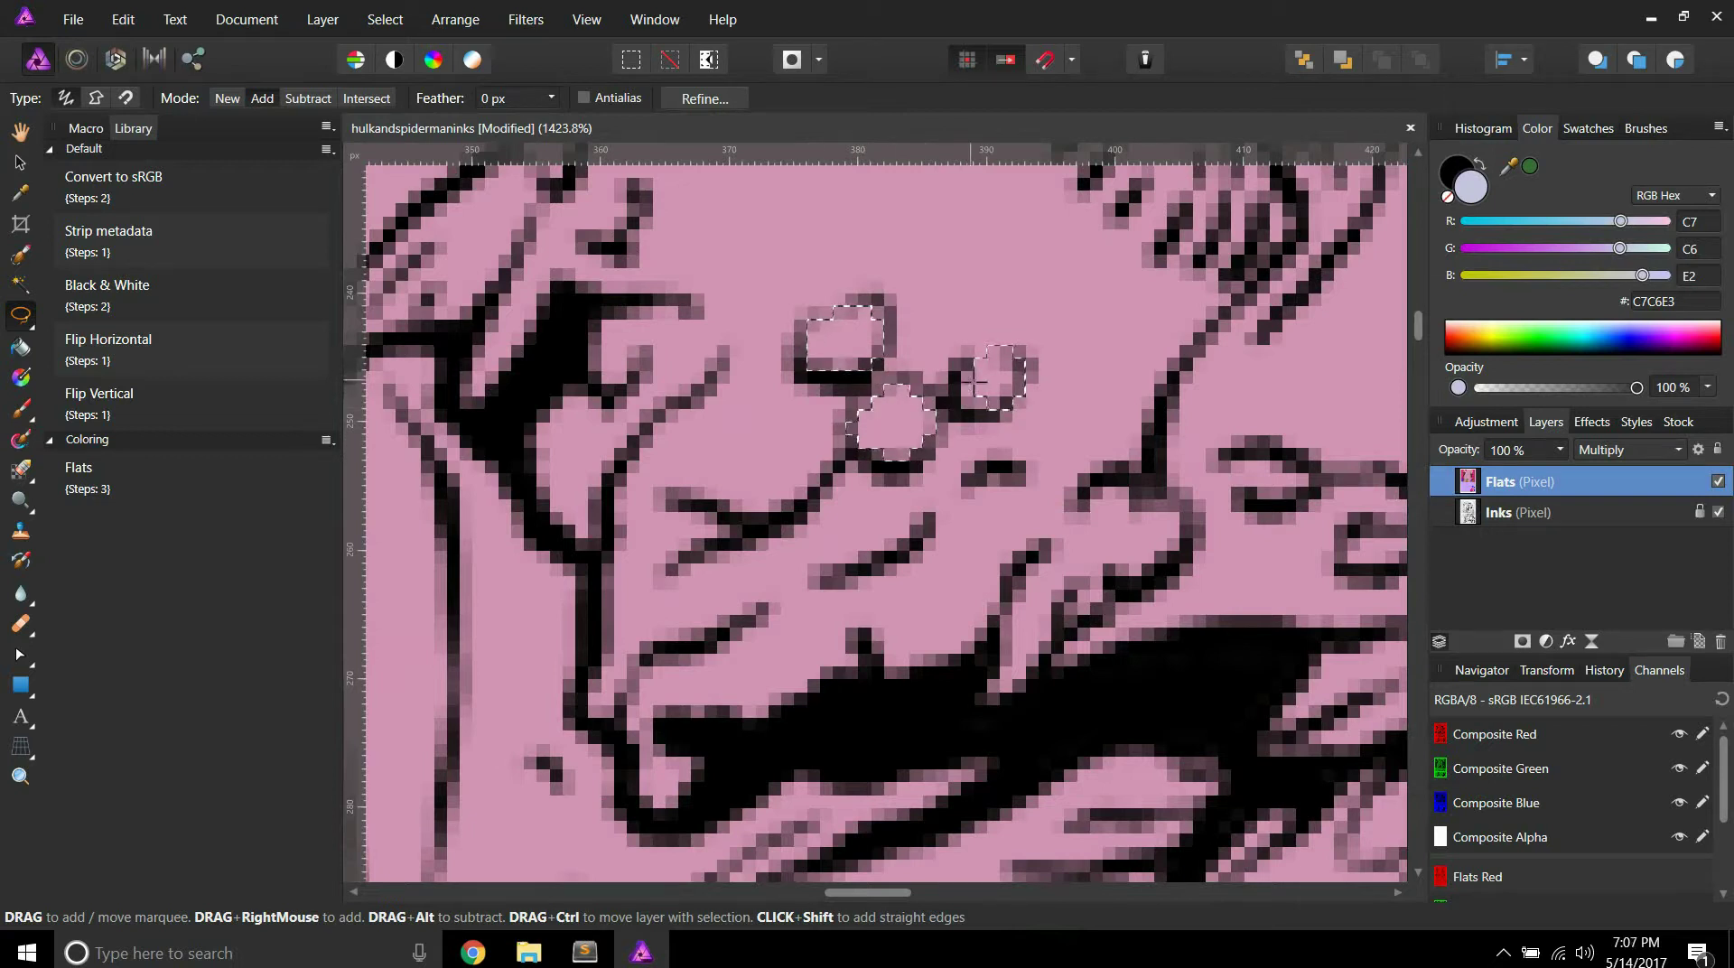
Step: Add the small curved fold and narrow strip above the jaw's black shadow to the selection
scroll(935, 371, "down", 5)
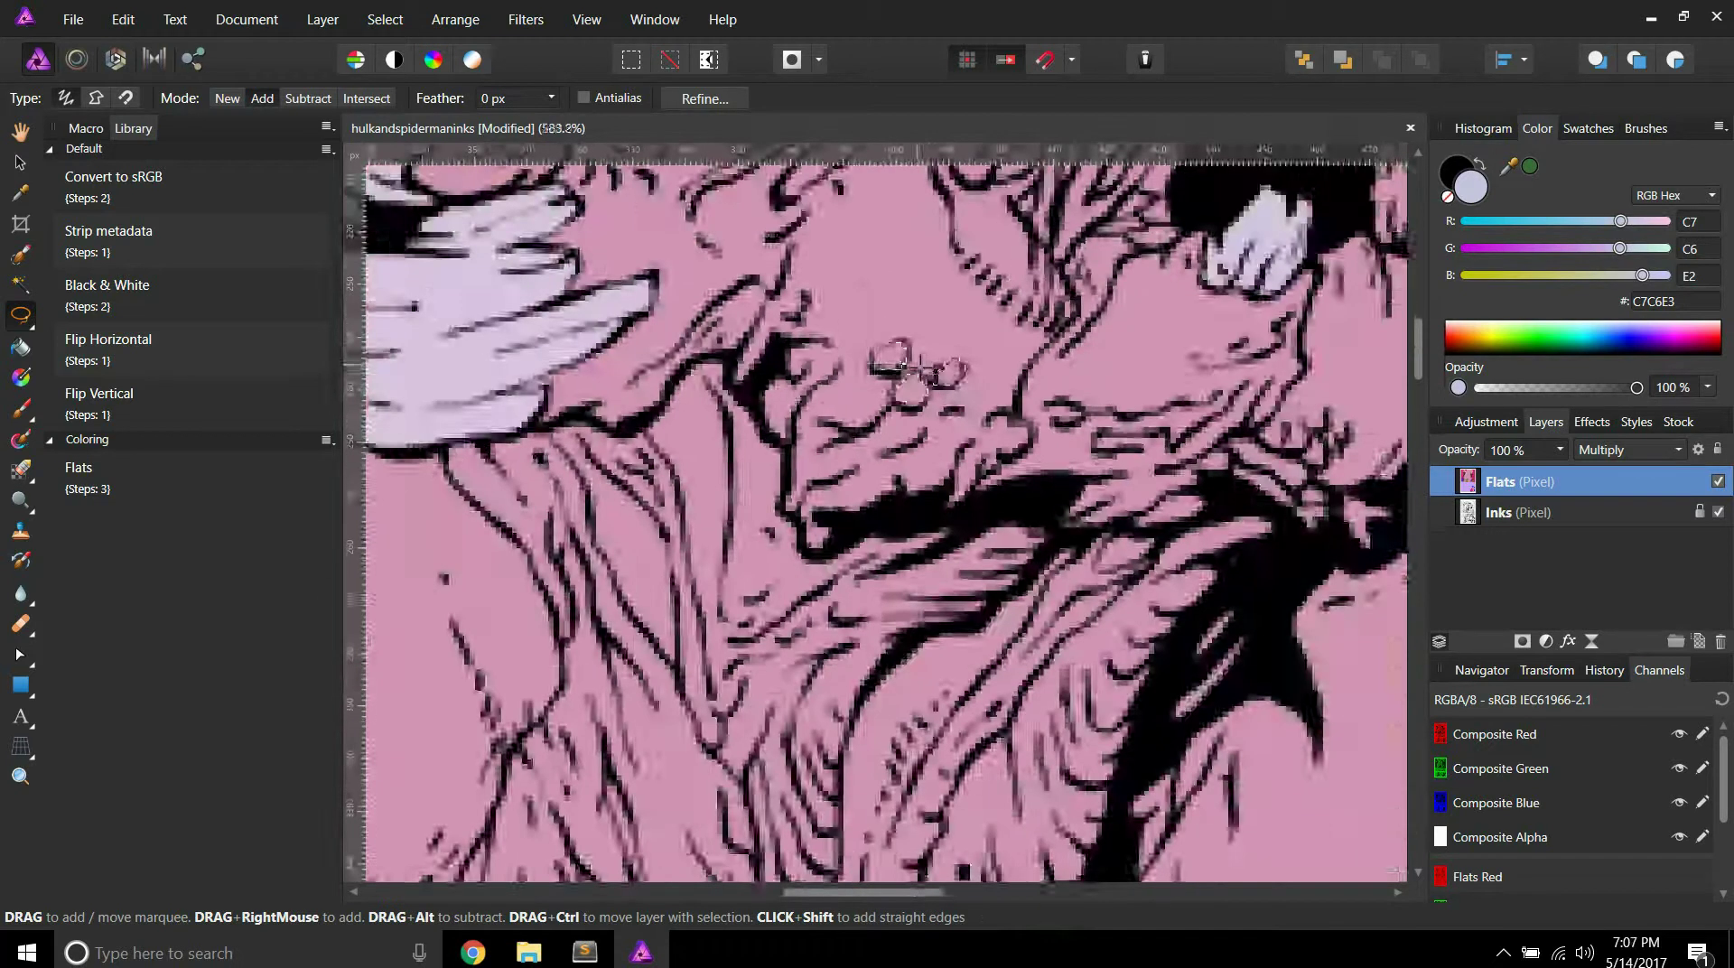
scroll(936, 371, "up", 5)
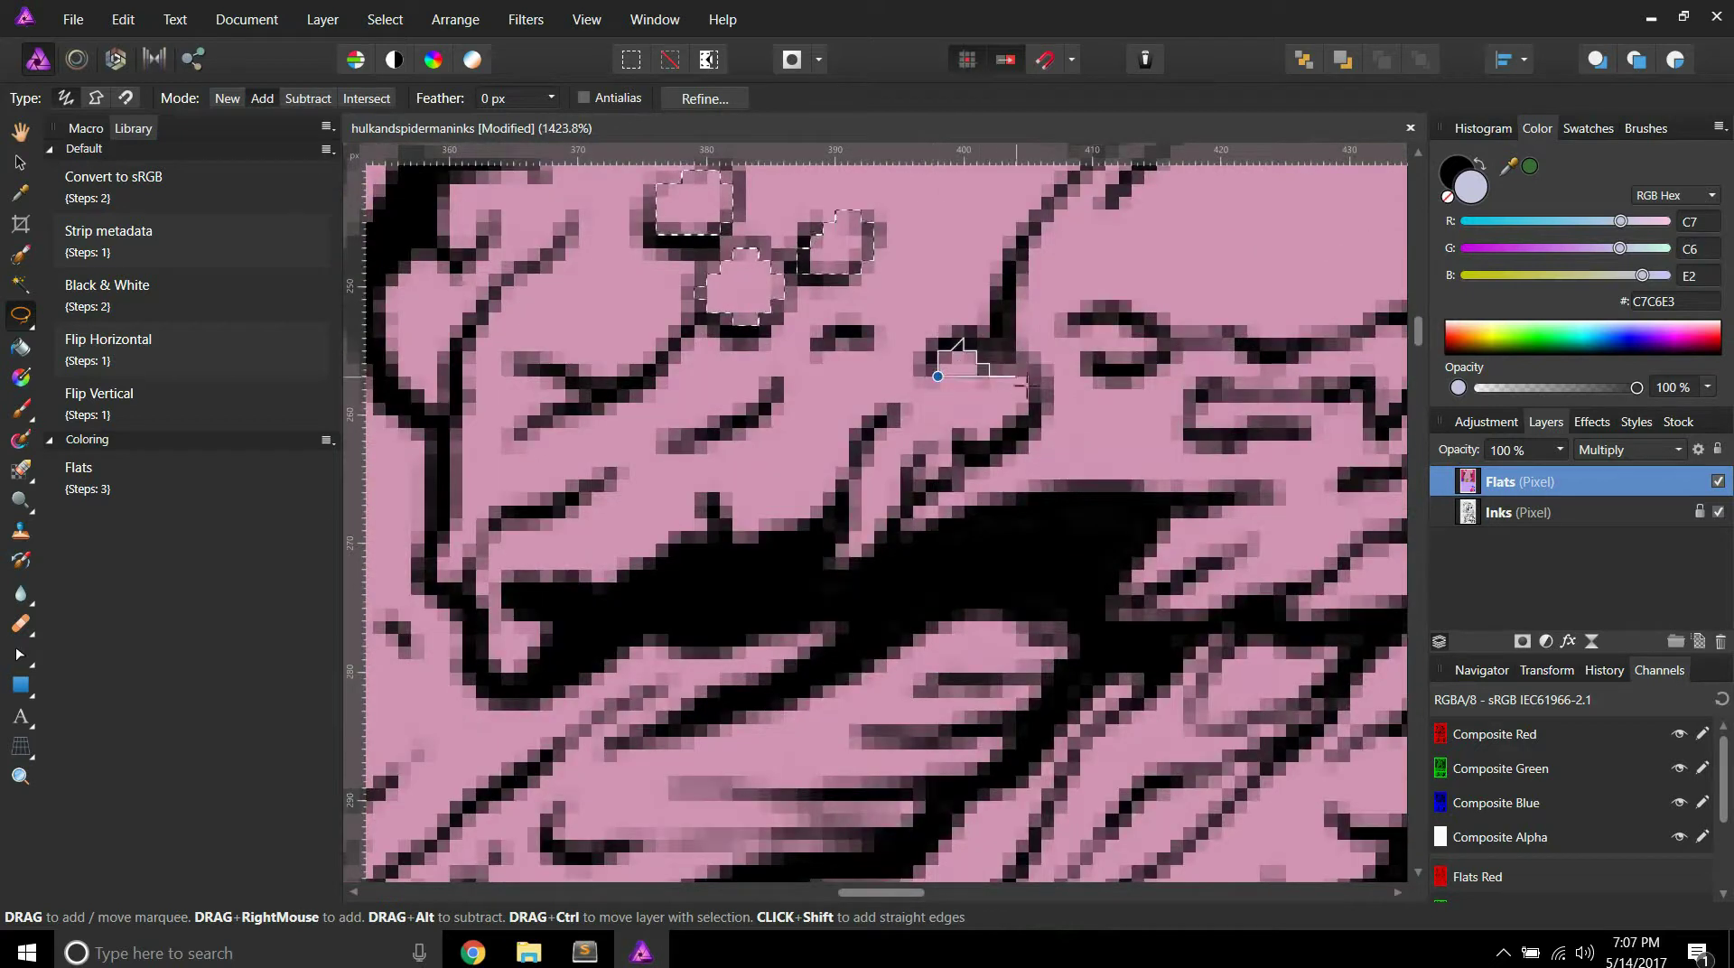
left_click_drag(936, 373, 912, 438)
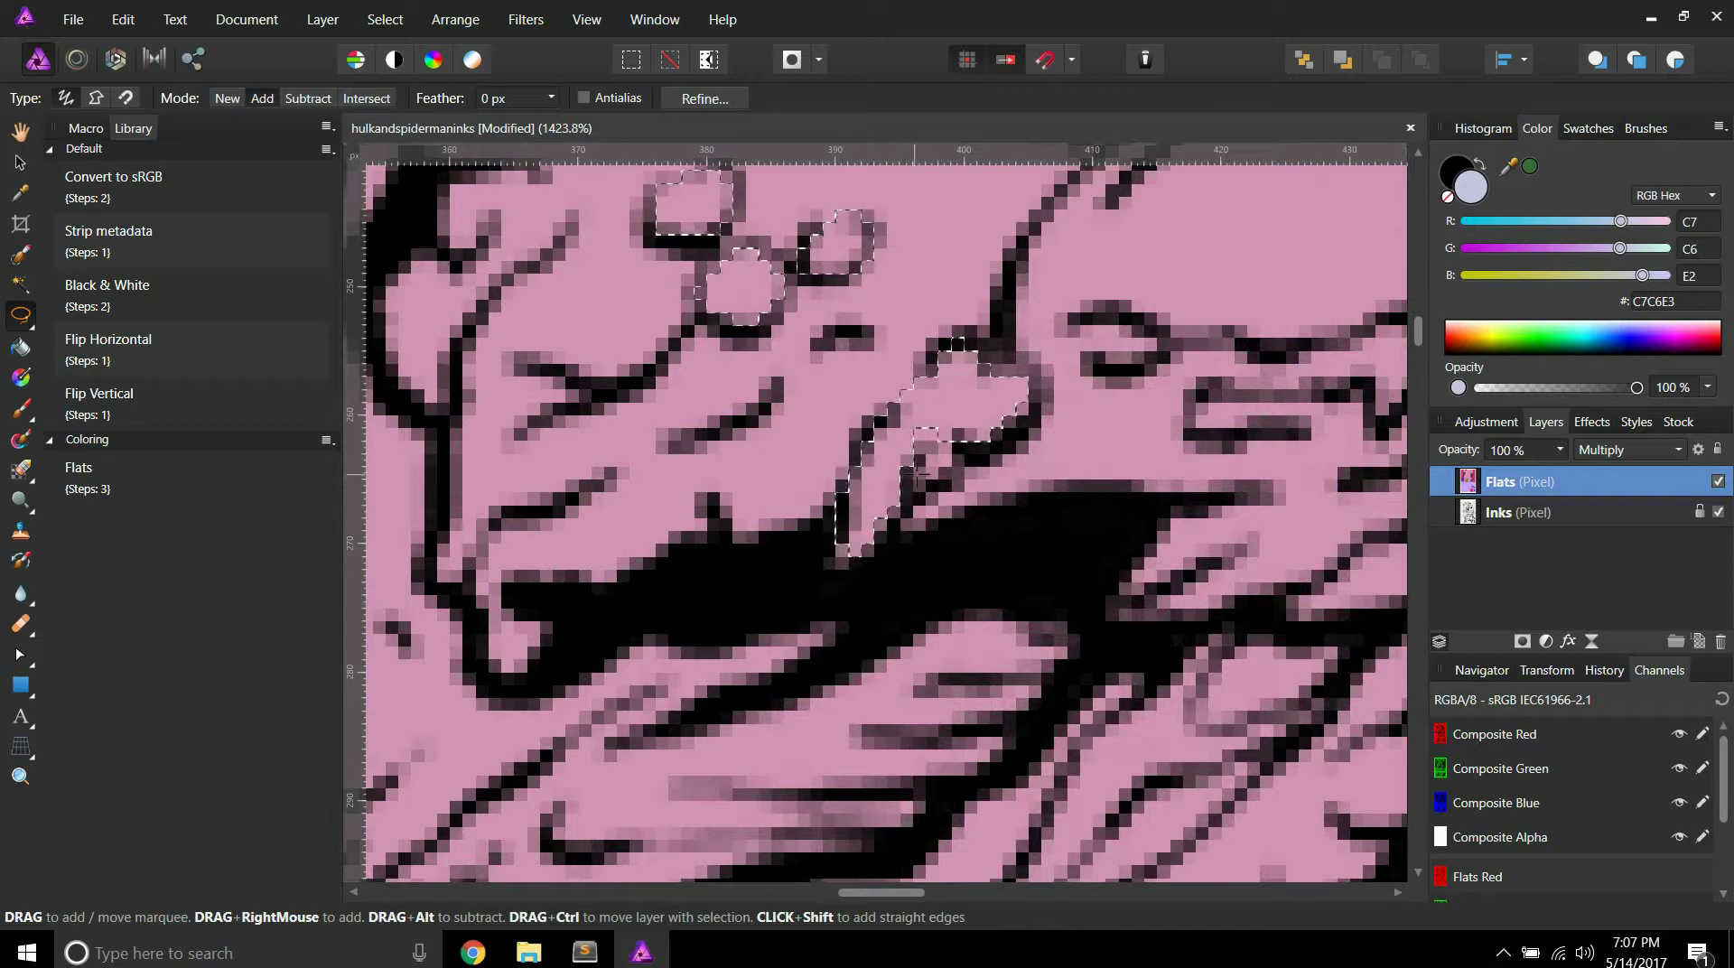
Step: Add the small oval bump beside the curved jaw fold and the rounded bump under the beast's large eye to the selection
left_click(1105, 363)
scroll(1163, 364, "down", 5)
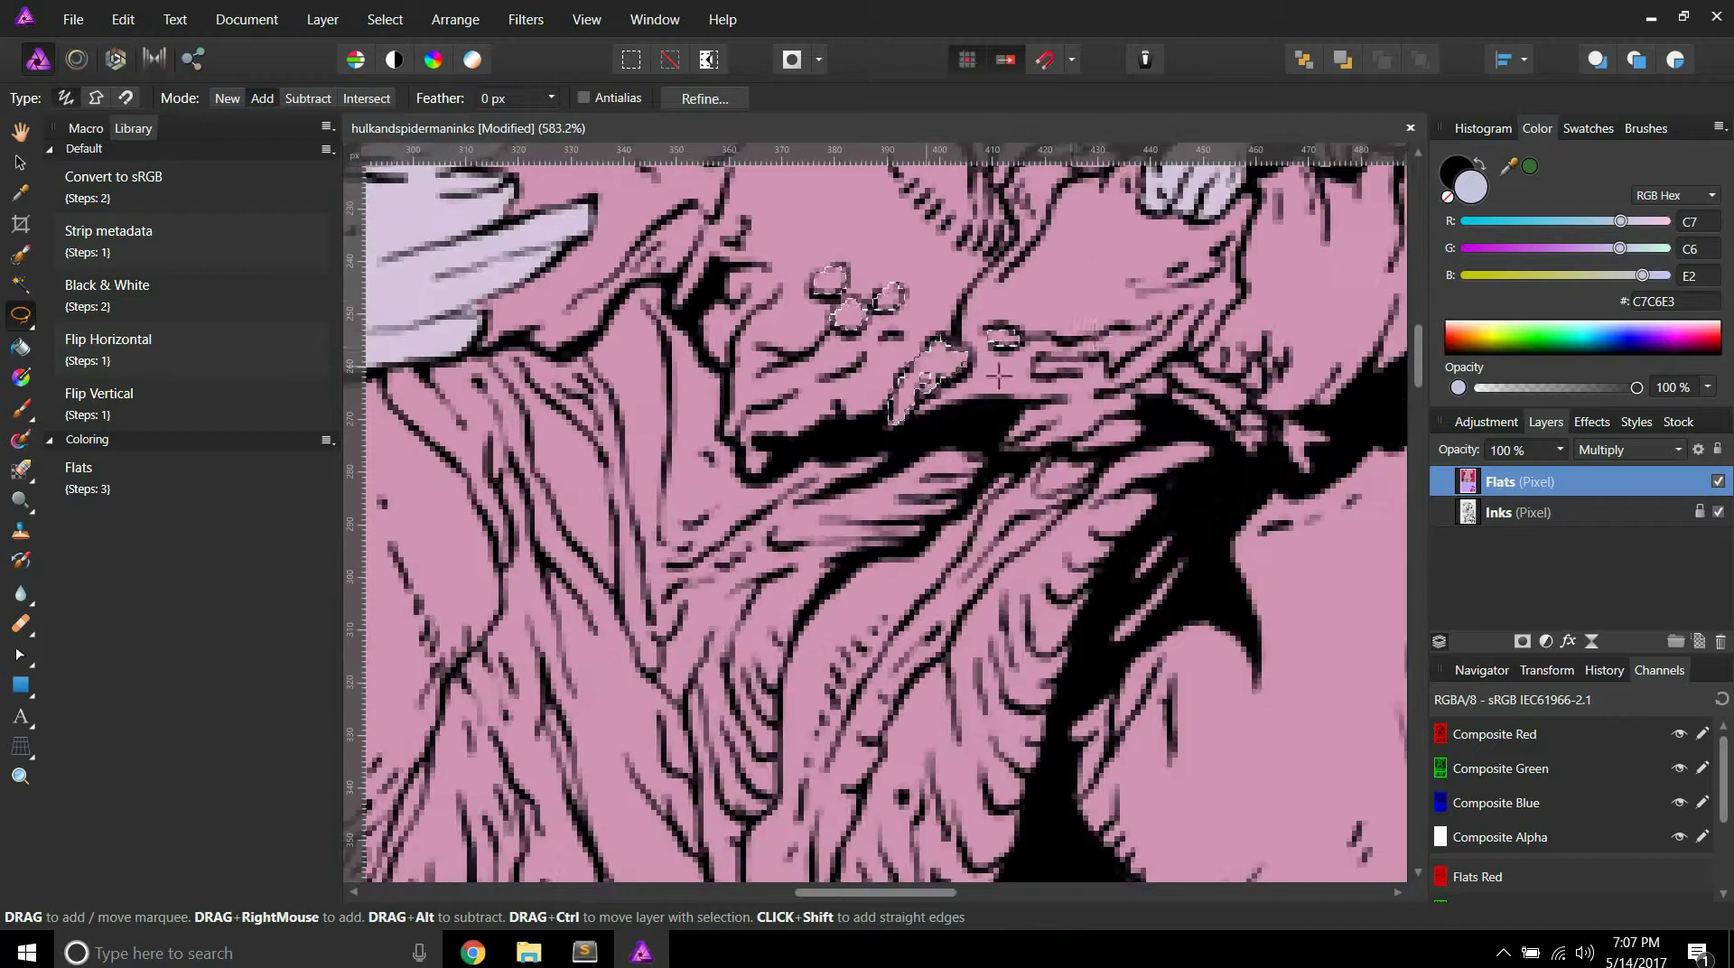
scroll(912, 344, "down", 3)
scroll(844, 397, "down", 2)
scroll(844, 402, "up", 5)
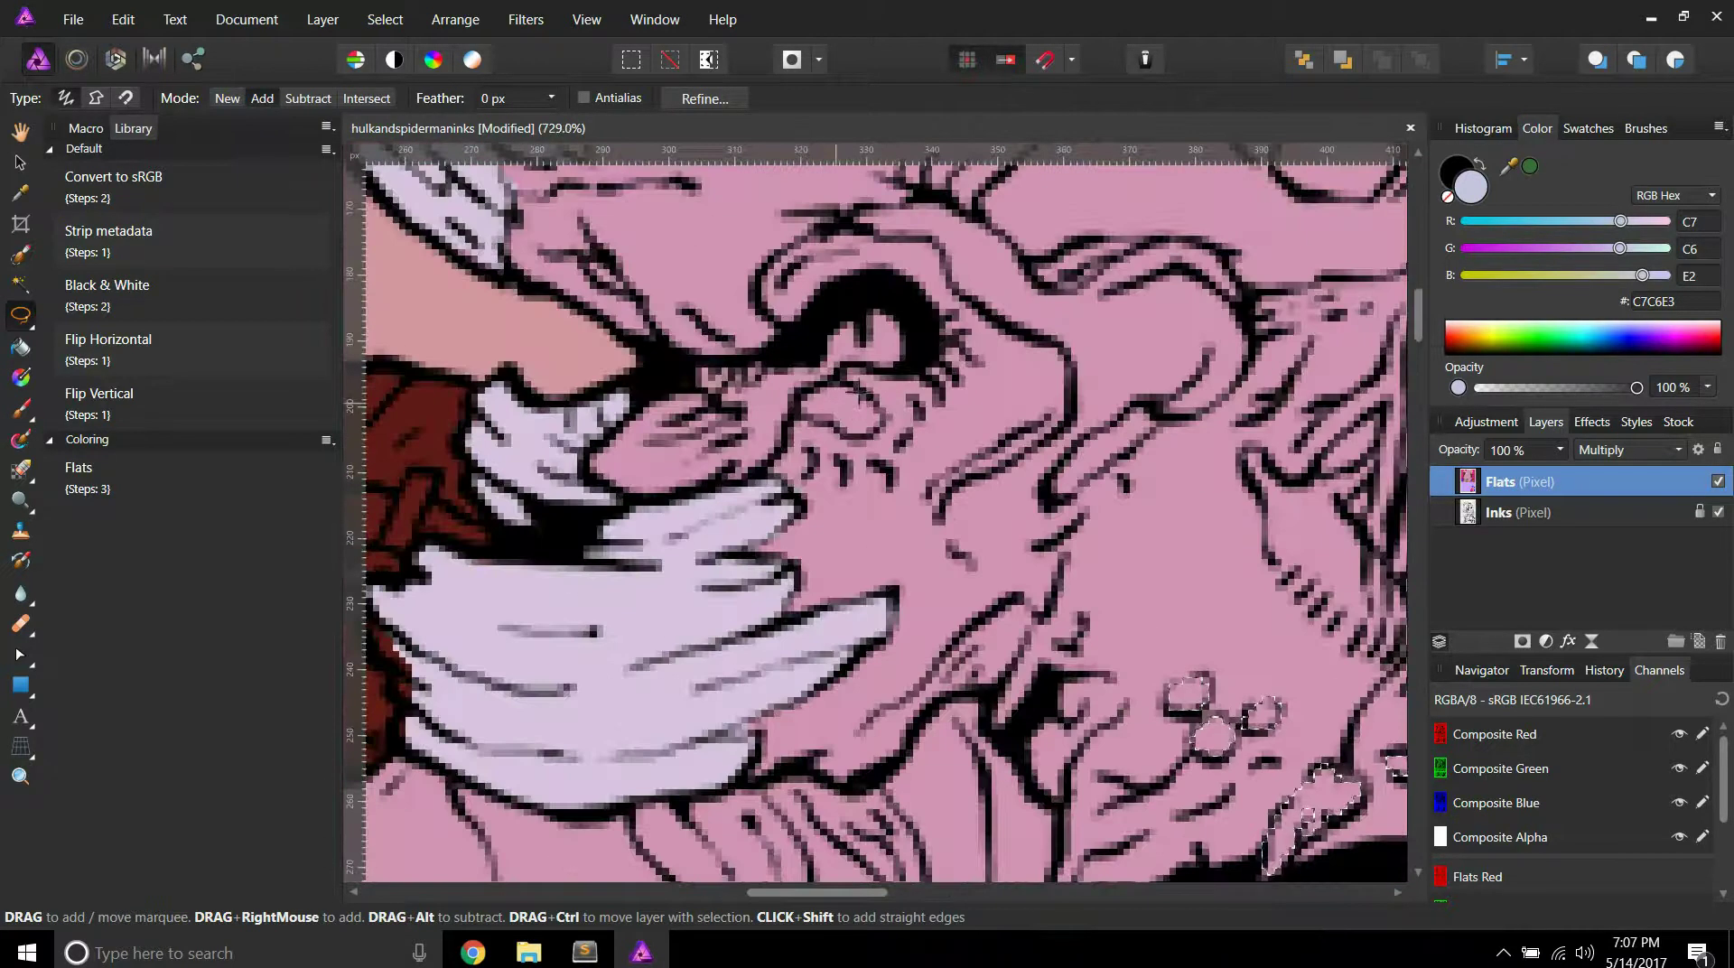
scroll(845, 389, "up", 2)
left_click_drag(839, 388, 783, 408)
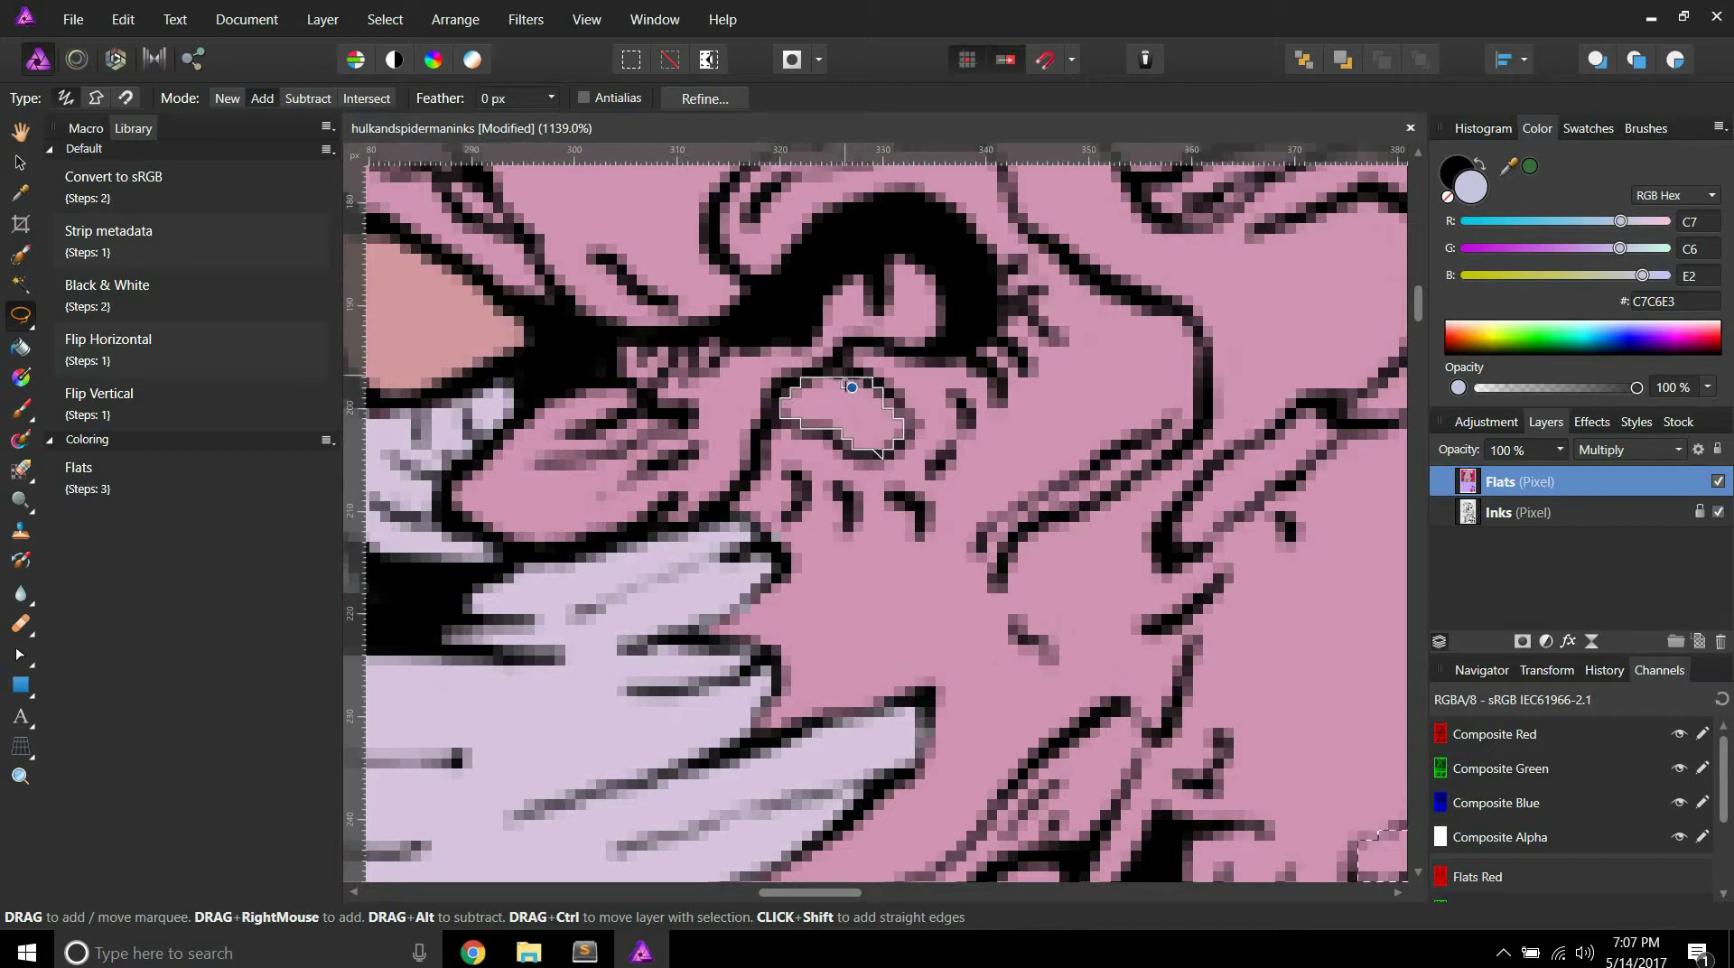
Step: Add the wrinkled throat area to the selection, from the lower tusk and jaw shadow down to its pointed tip on the chest
scroll(848, 388, "down", 10)
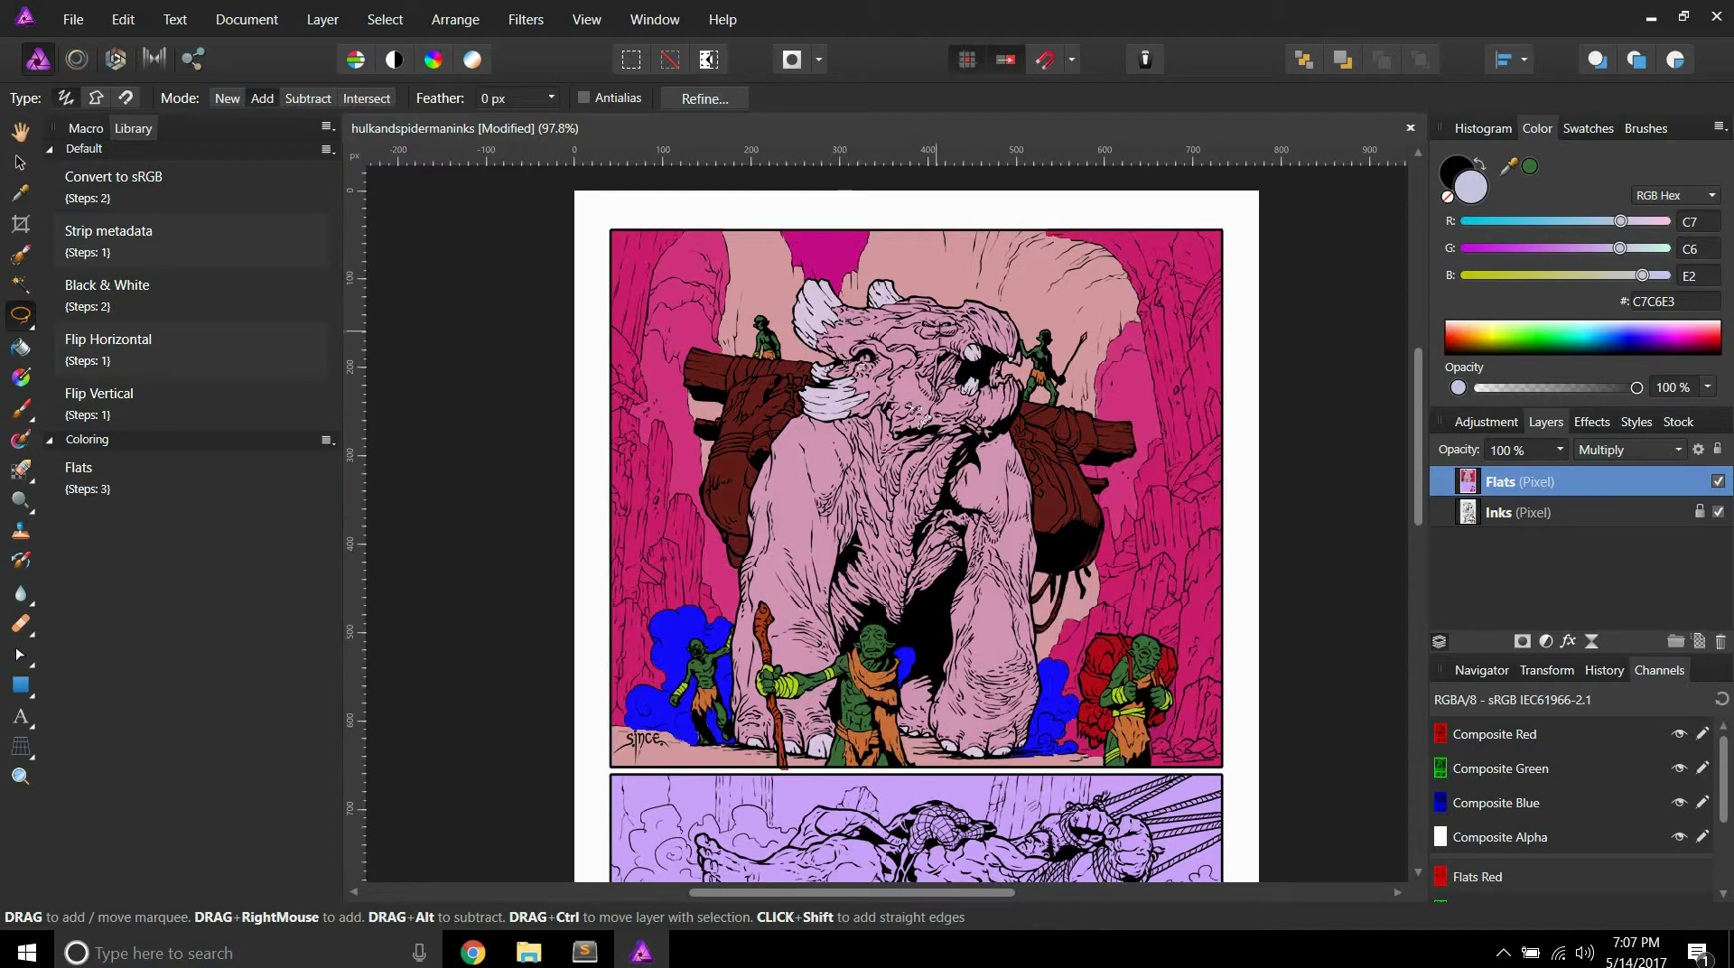
scroll(921, 418, "up", 6)
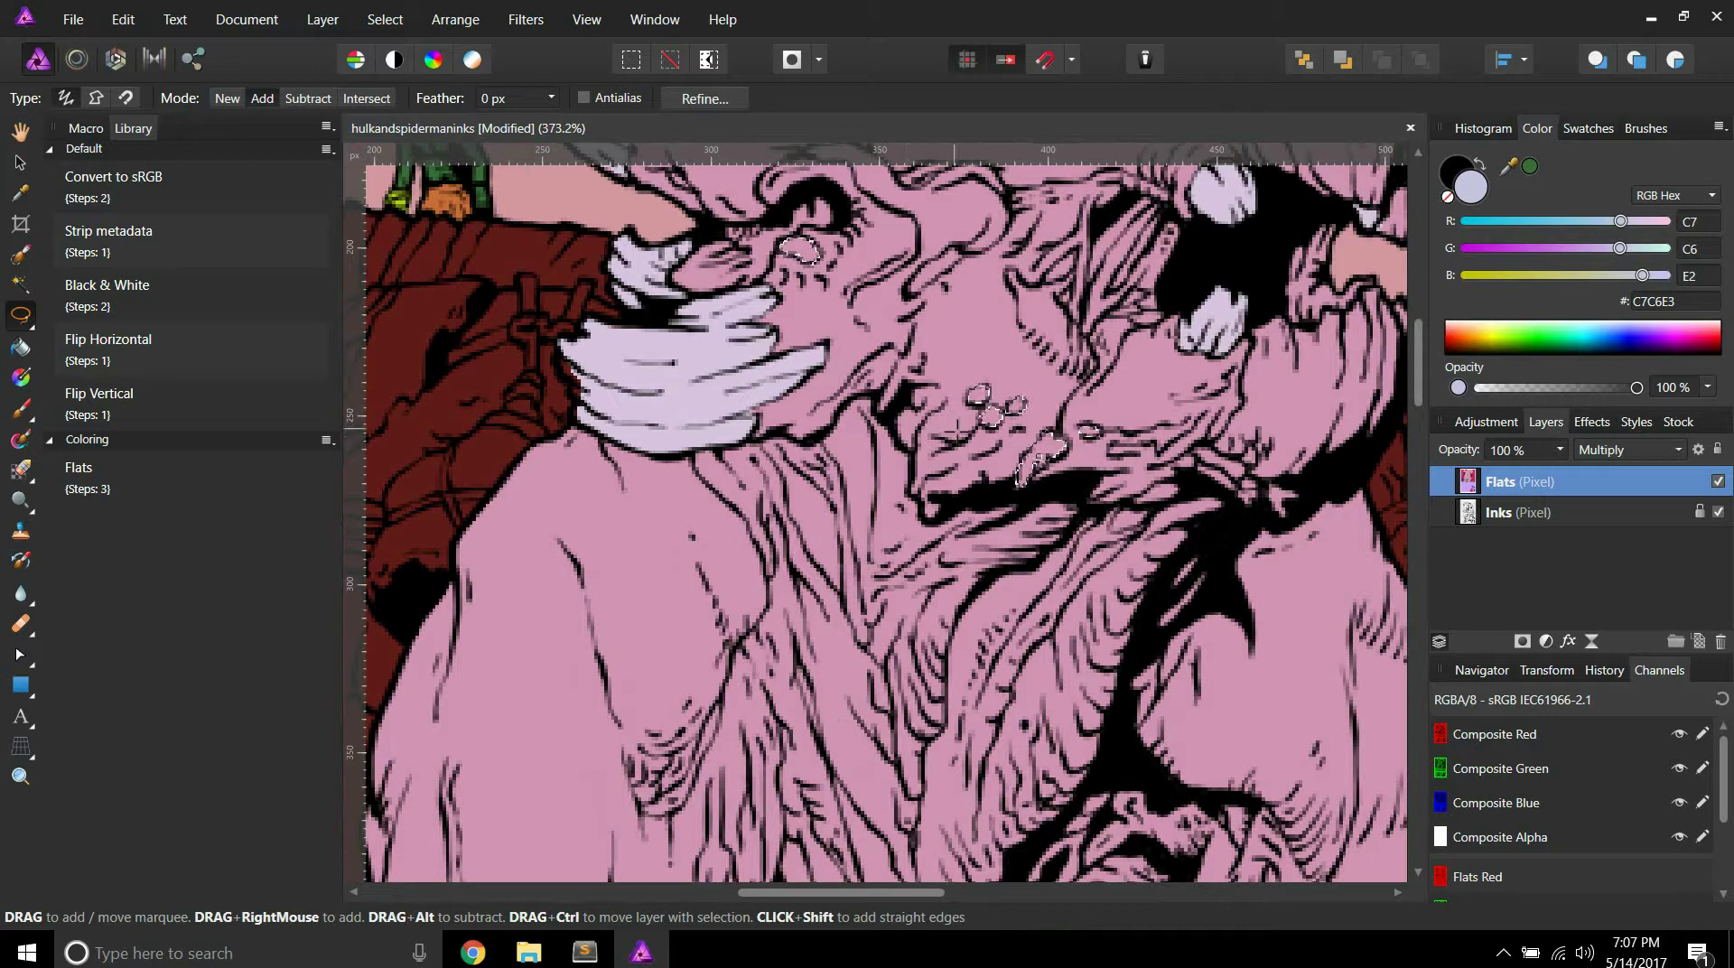
scroll(953, 431, "down", 4)
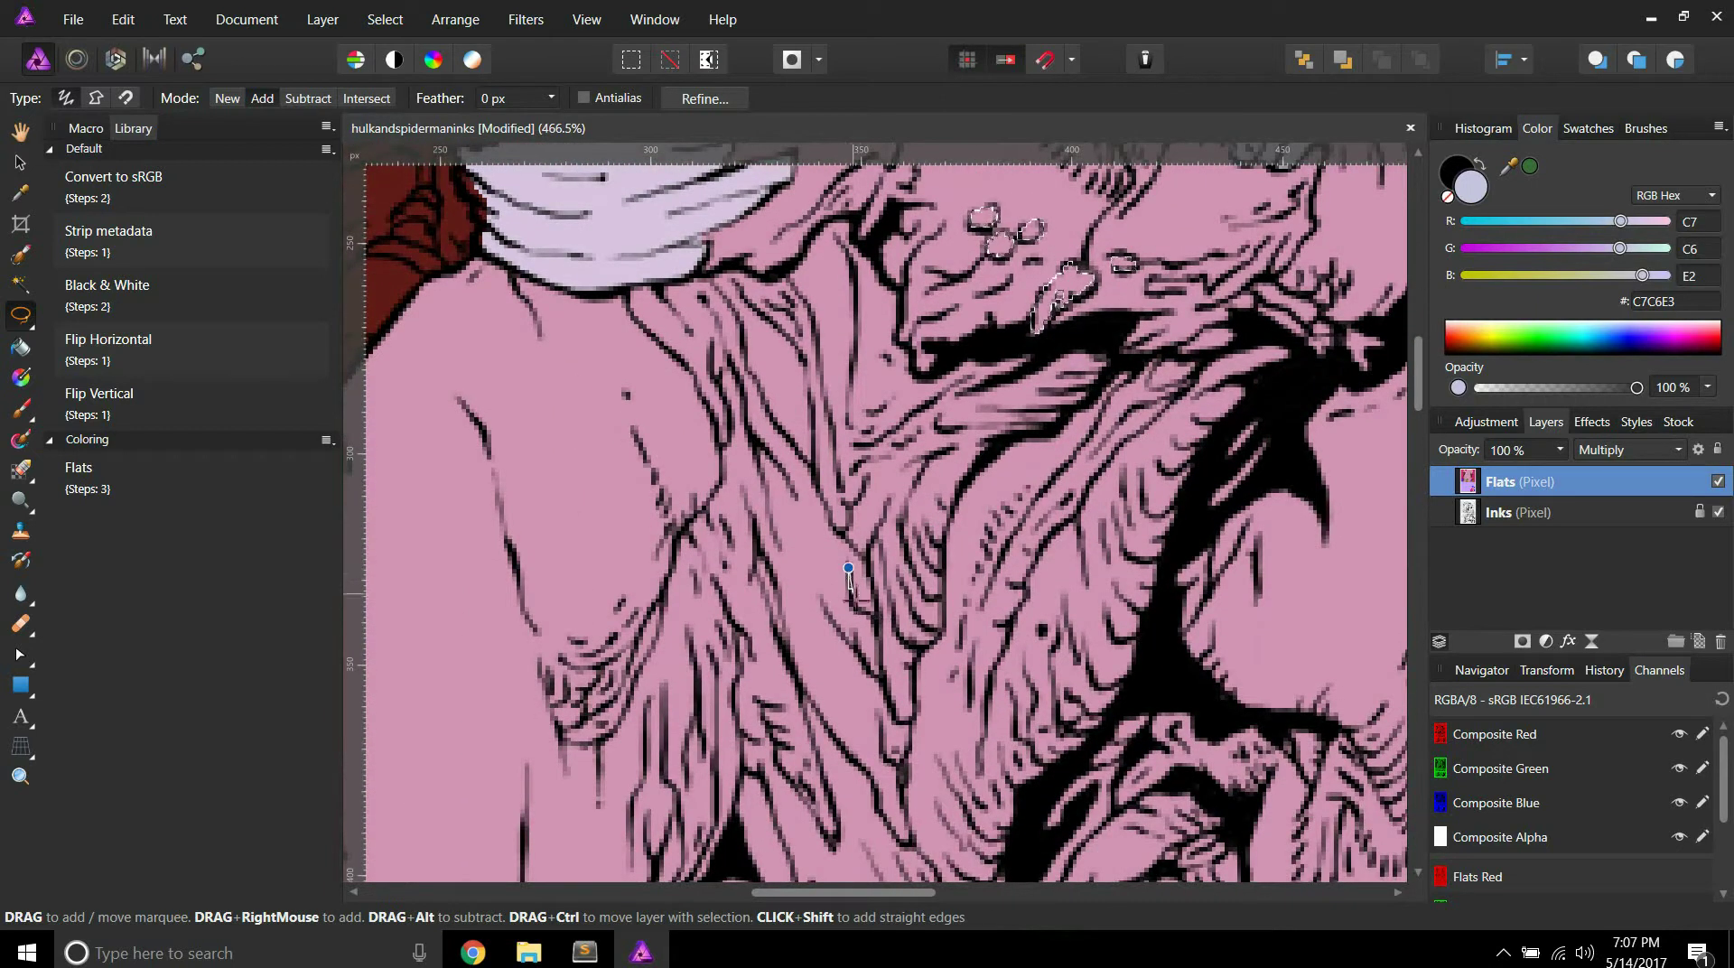
mouse_move(876, 625)
left_mouse_down()
mouse_move(904, 723)
mouse_move(935, 648)
left_mouse_up()
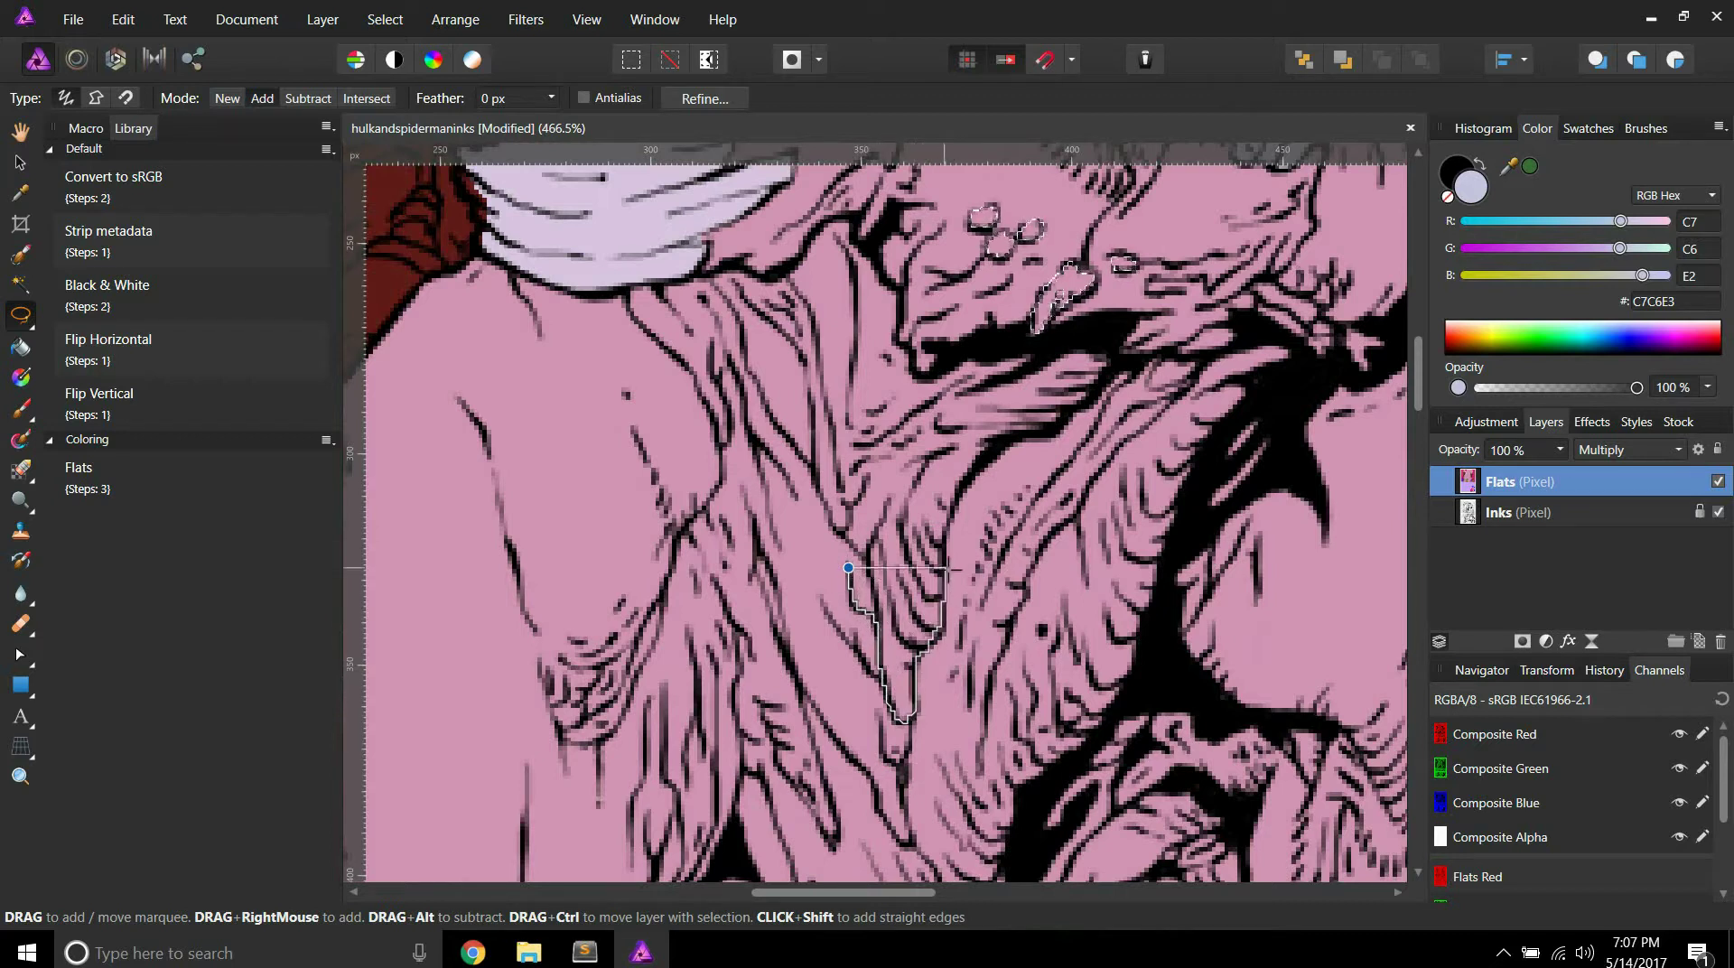
mouse_move(951, 511)
left_mouse_down()
mouse_move(1083, 404)
mouse_move(1113, 370)
mouse_move(1105, 337)
mouse_move(951, 351)
mouse_move(916, 379)
mouse_move(887, 278)
mouse_move(839, 233)
mouse_move(857, 337)
left_mouse_up()
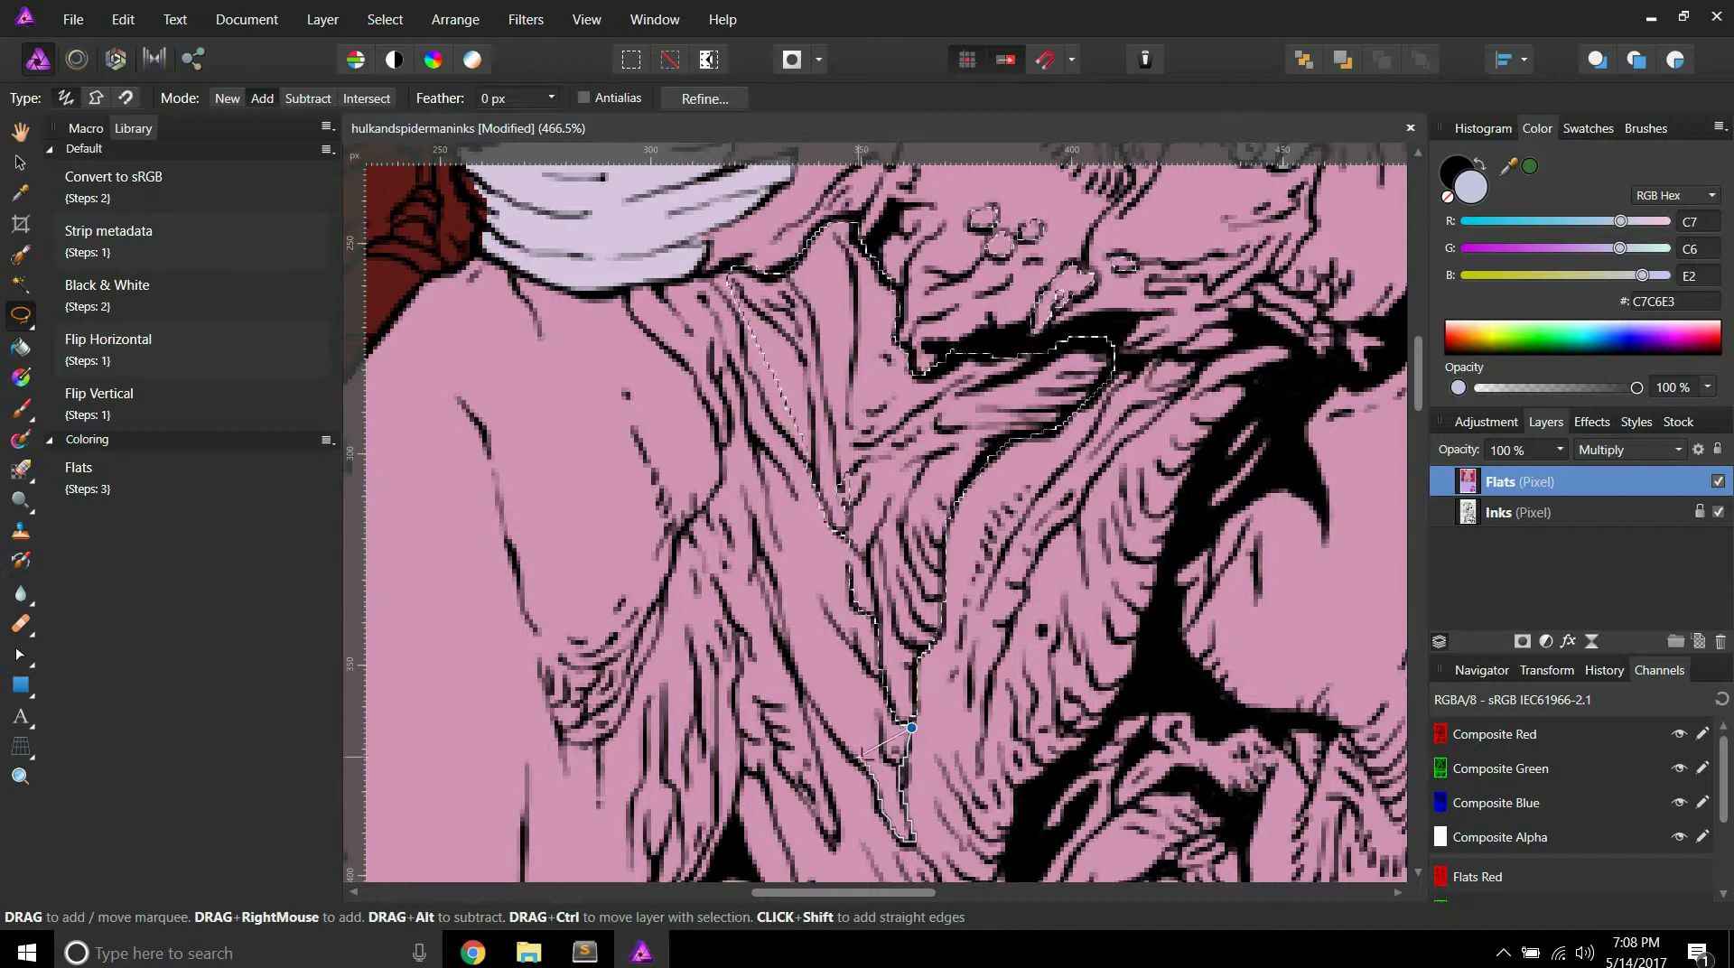
mouse_move(781, 639)
left_mouse_down()
mouse_move(736, 364)
mouse_move(710, 363)
mouse_move(730, 443)
mouse_move(627, 298)
mouse_move(663, 275)
mouse_move(815, 278)
left_mouse_up()
scroll(826, 273, "down", 3)
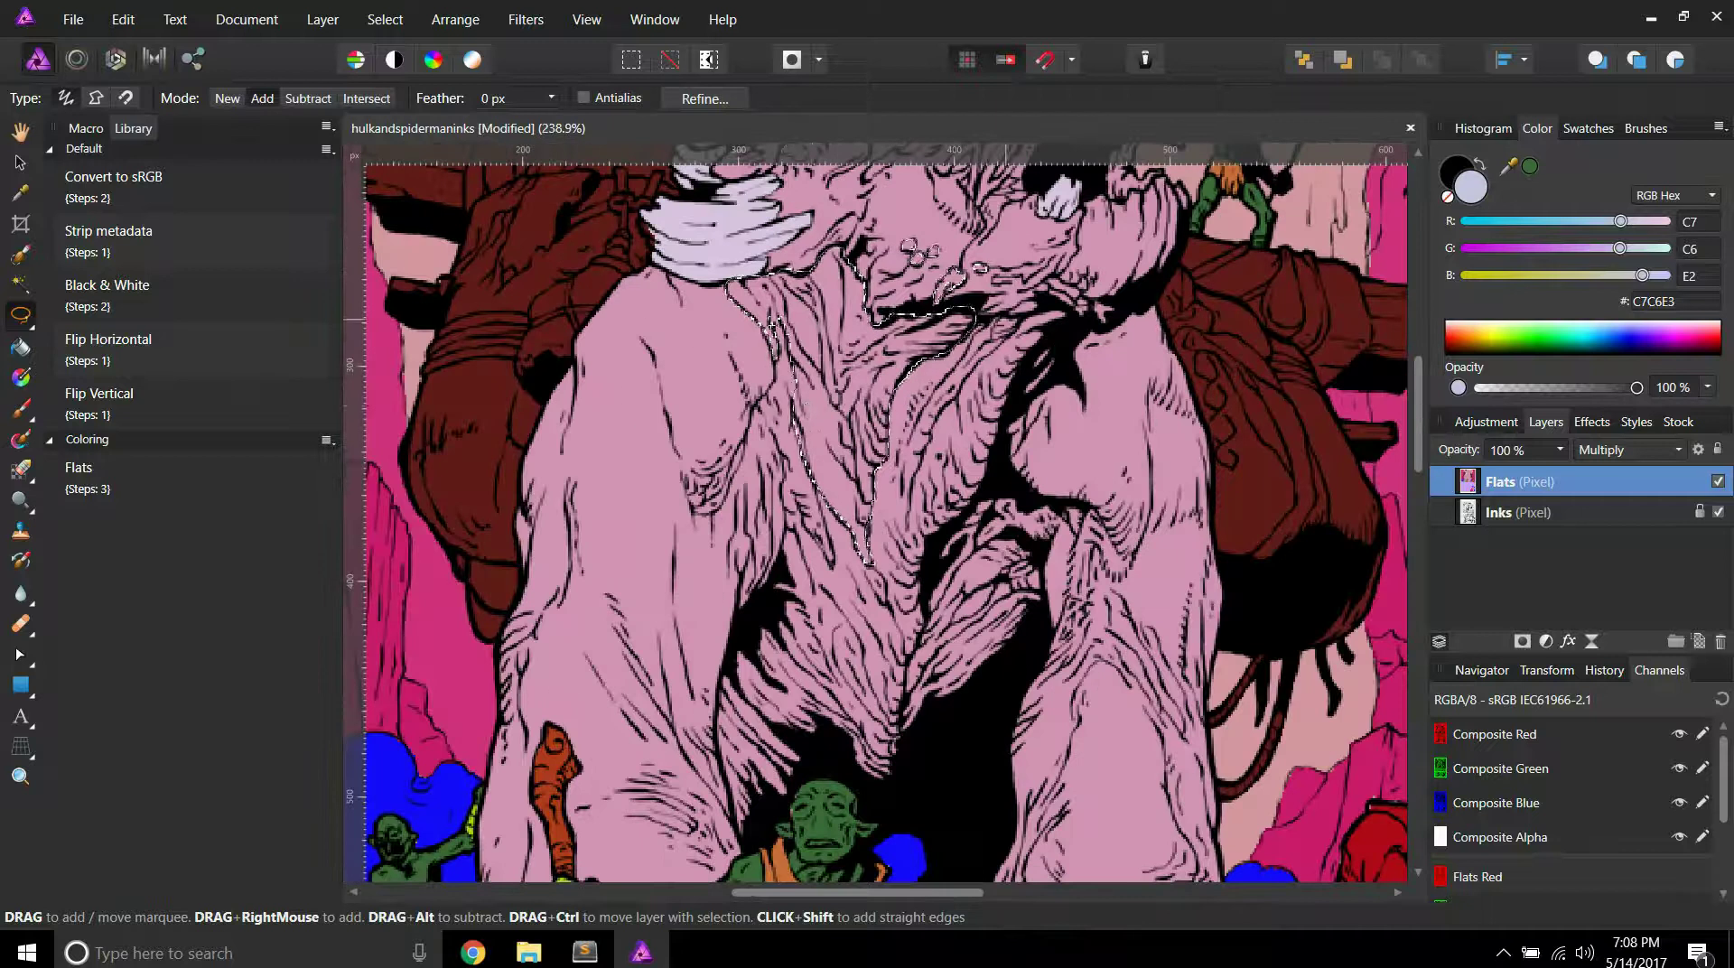
scroll(820, 411, "up", 5)
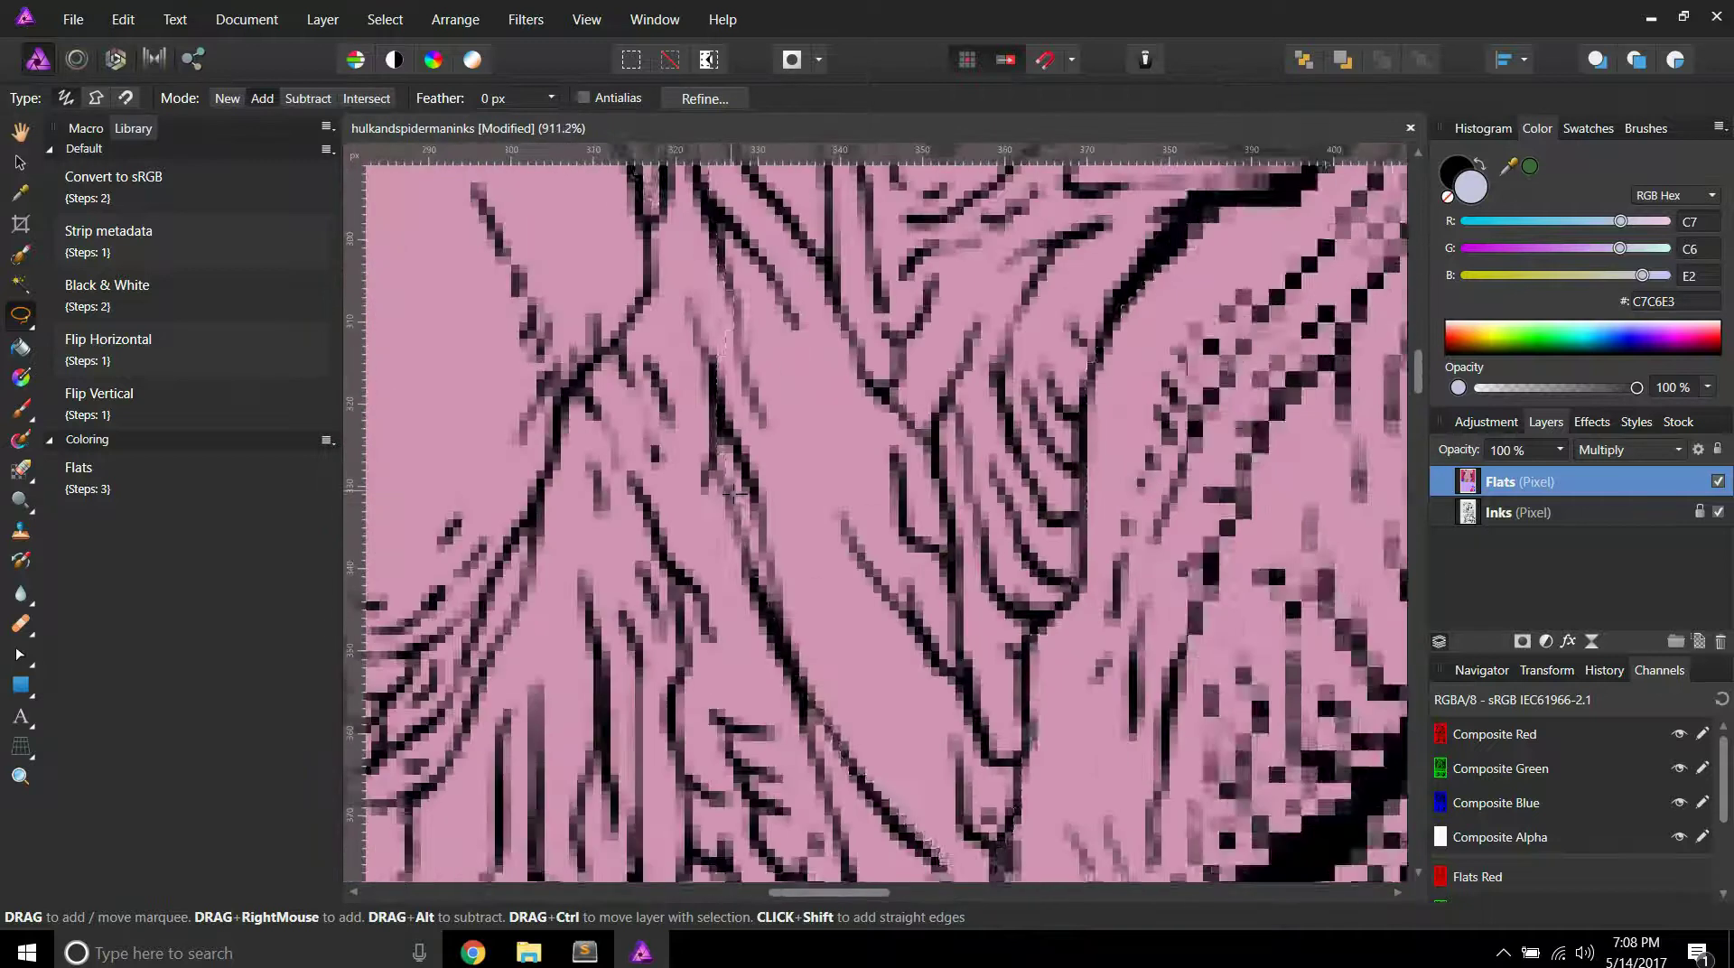
scroll(903, 596, "down", 5)
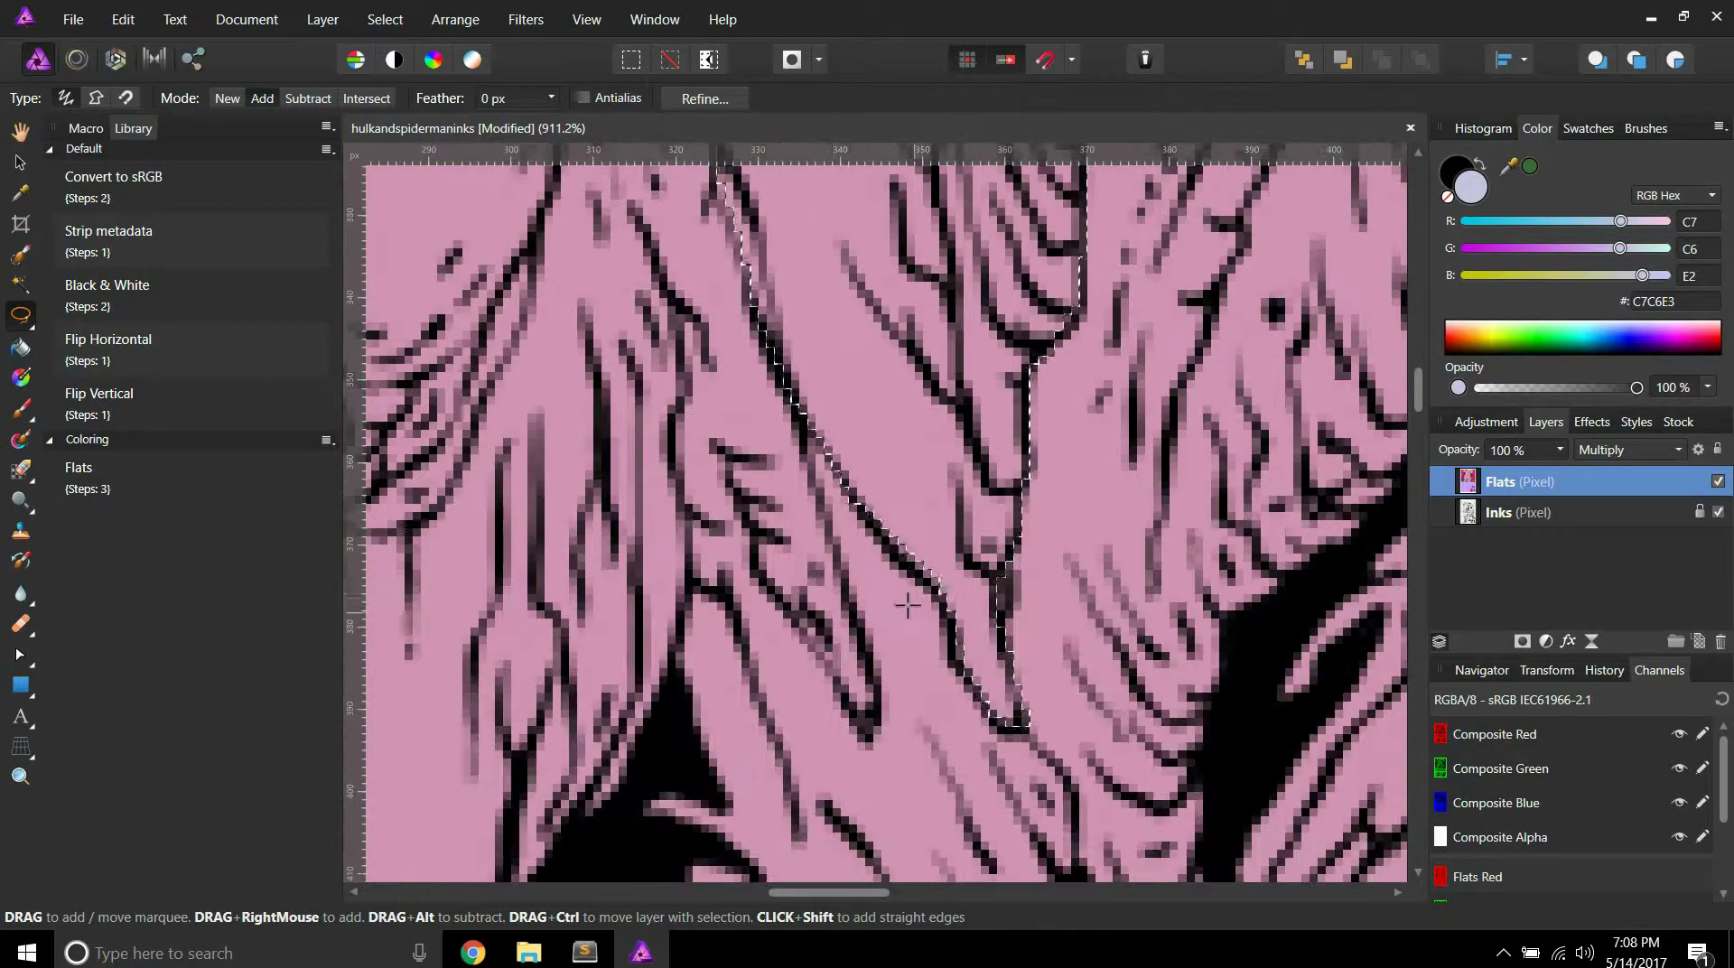
scroll(939, 620, "up", 10)
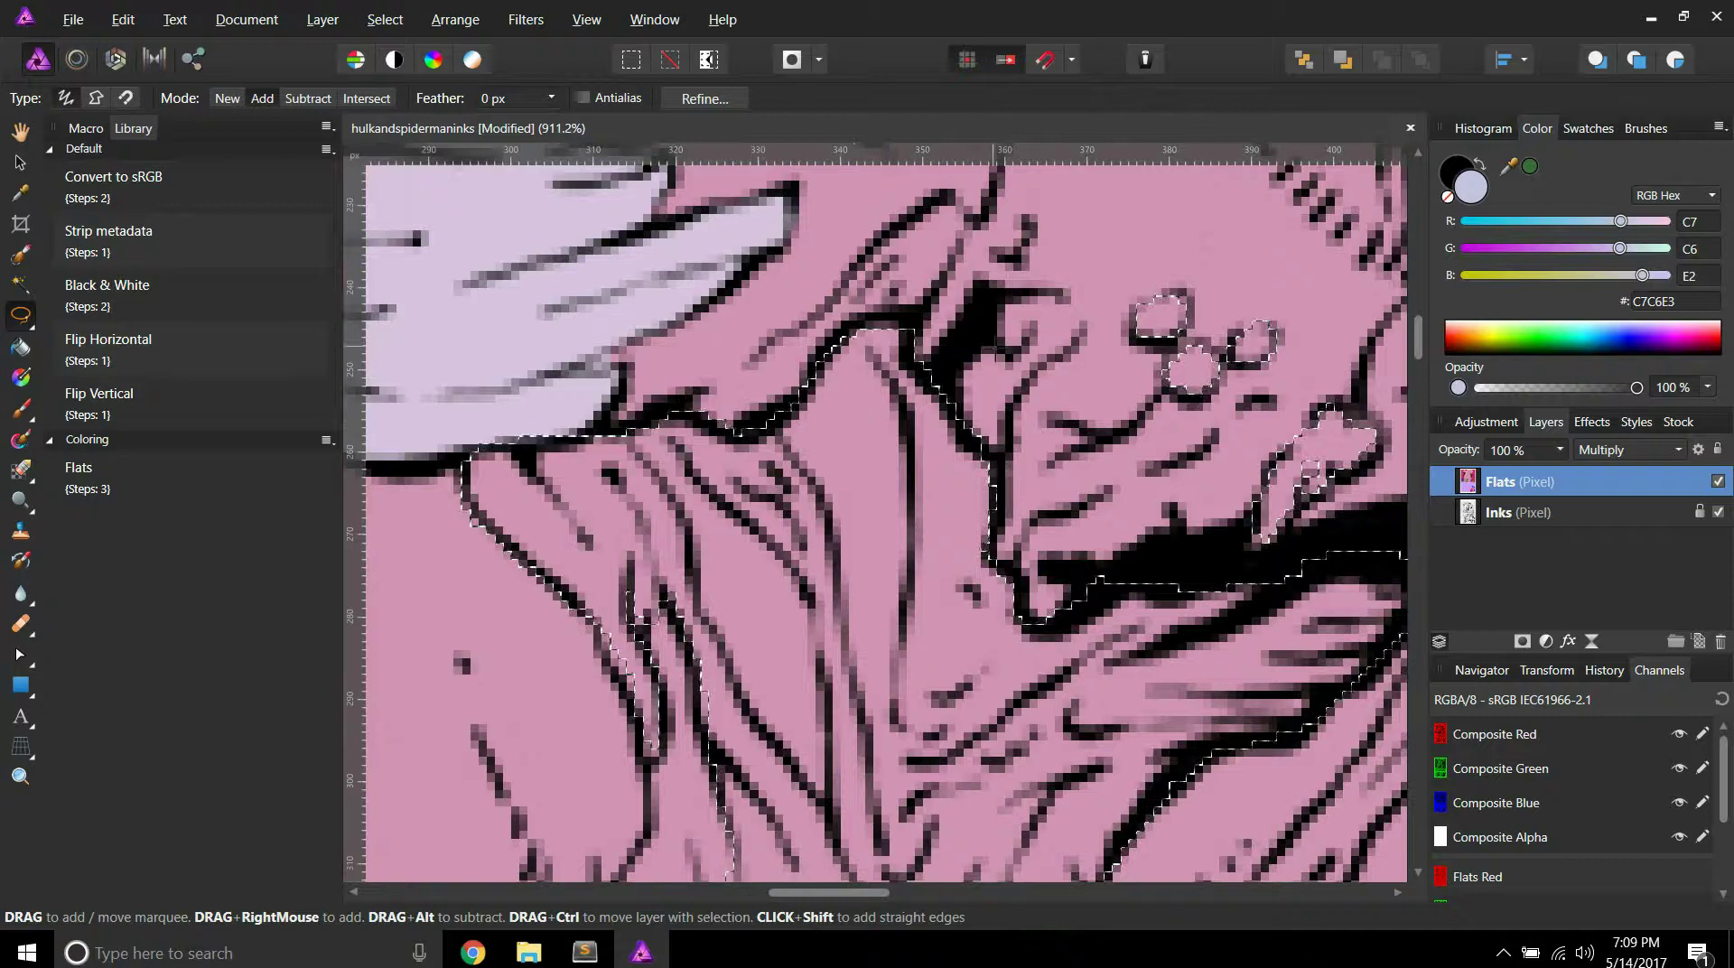
Step: Add the small bump among the short wrinkles on the beast's chin, below the lower tooth, to the selection
scroll(985, 352, "down", 8)
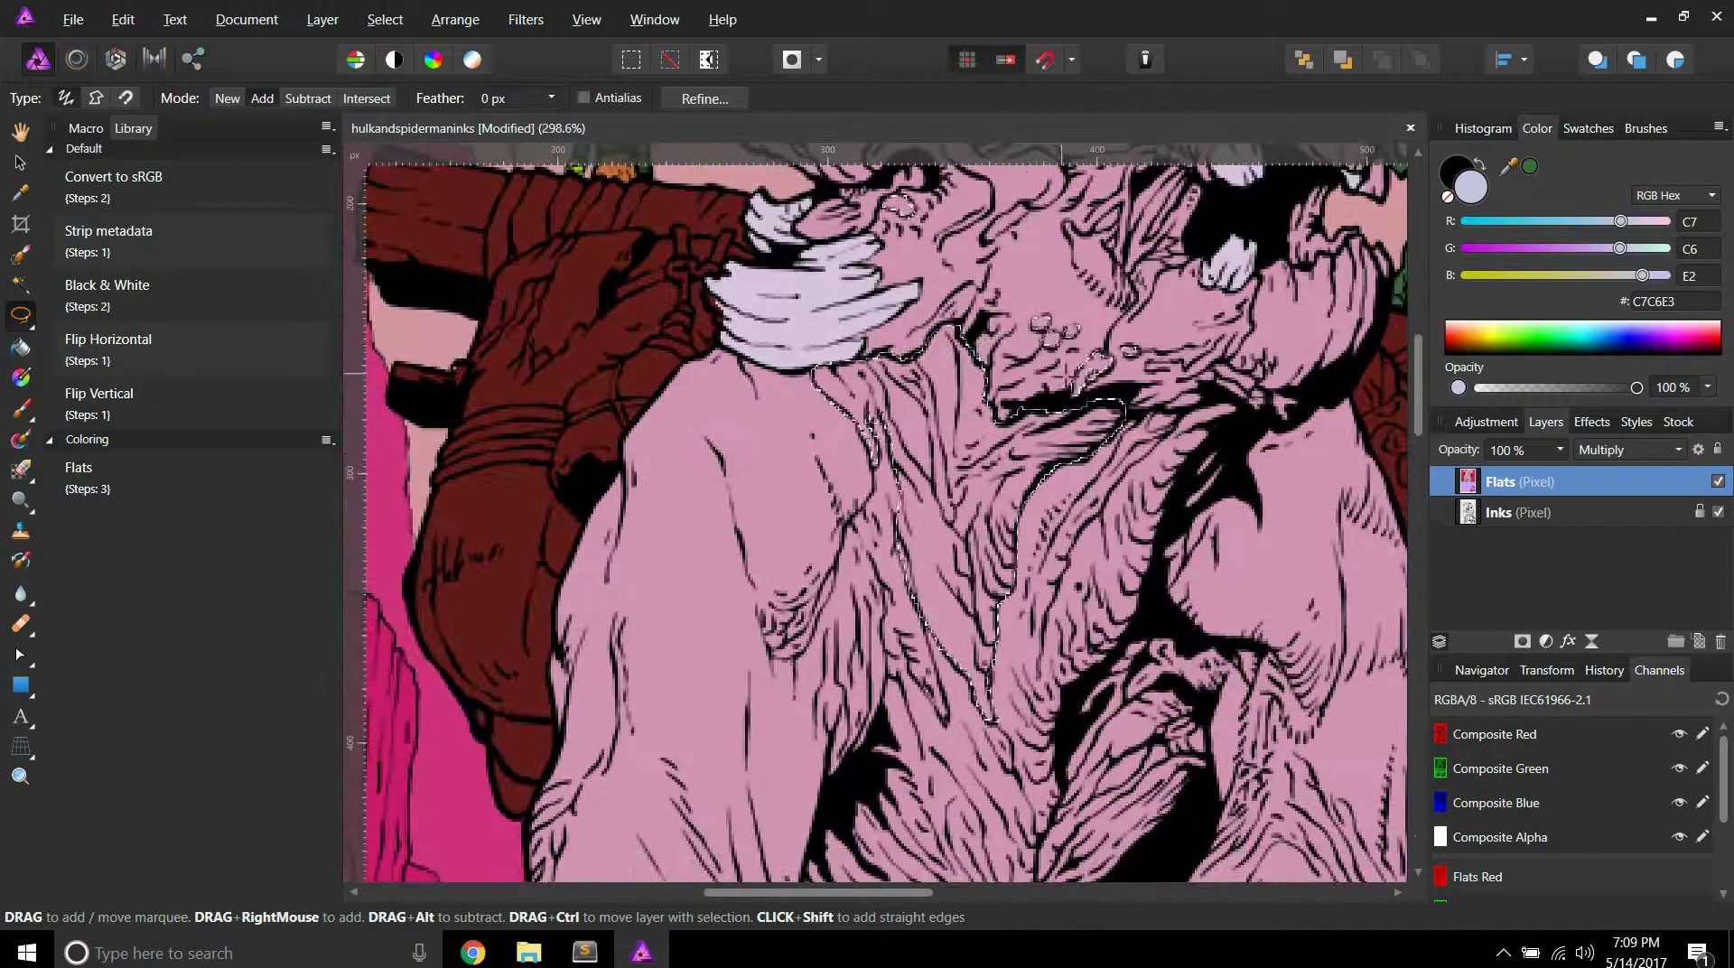
scroll(1019, 524, "down", 1)
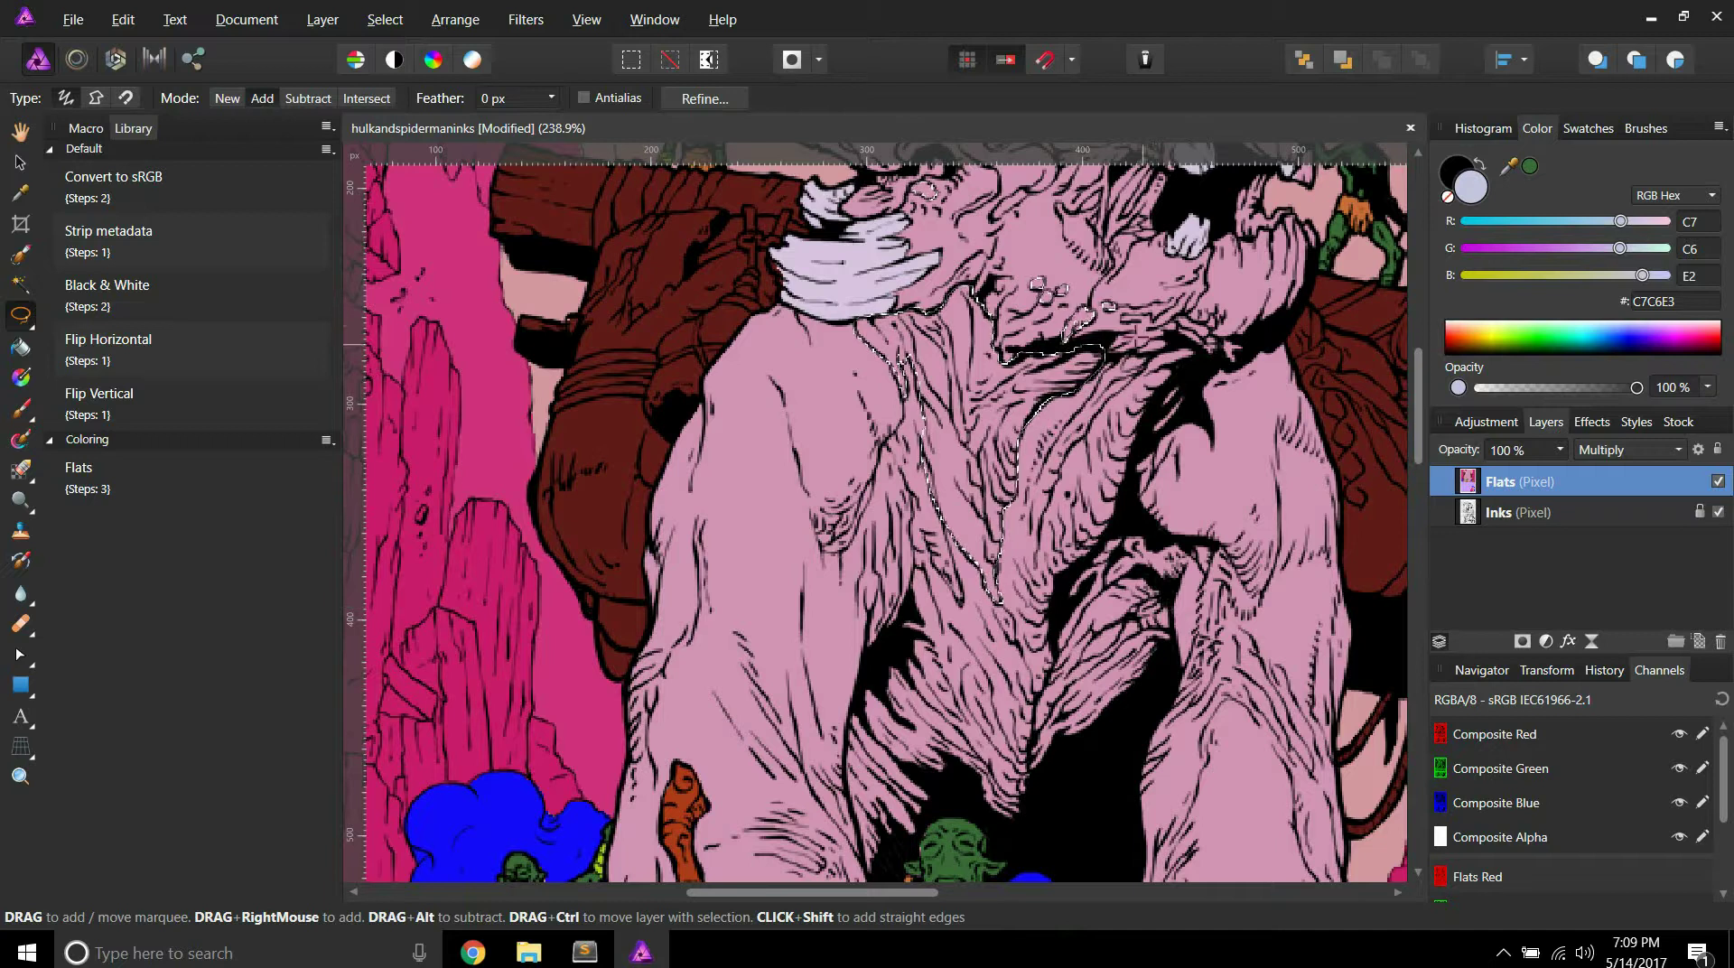
scroll(1038, 287, "down", 5)
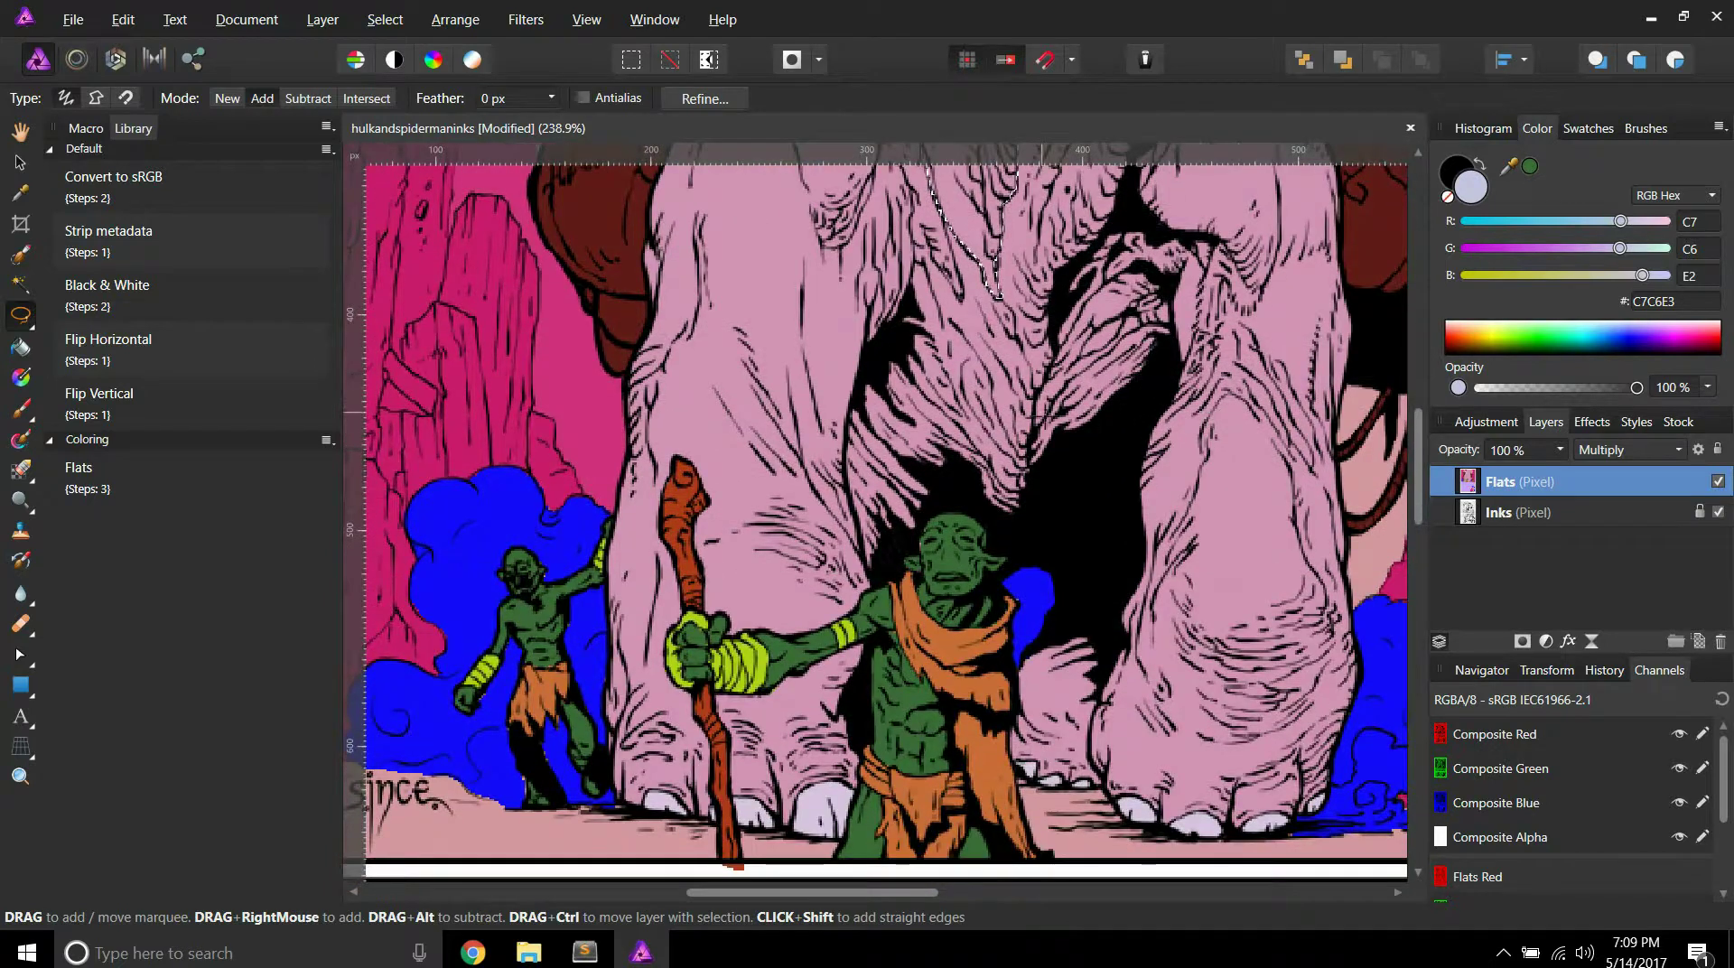
scroll(992, 290, "up", 10)
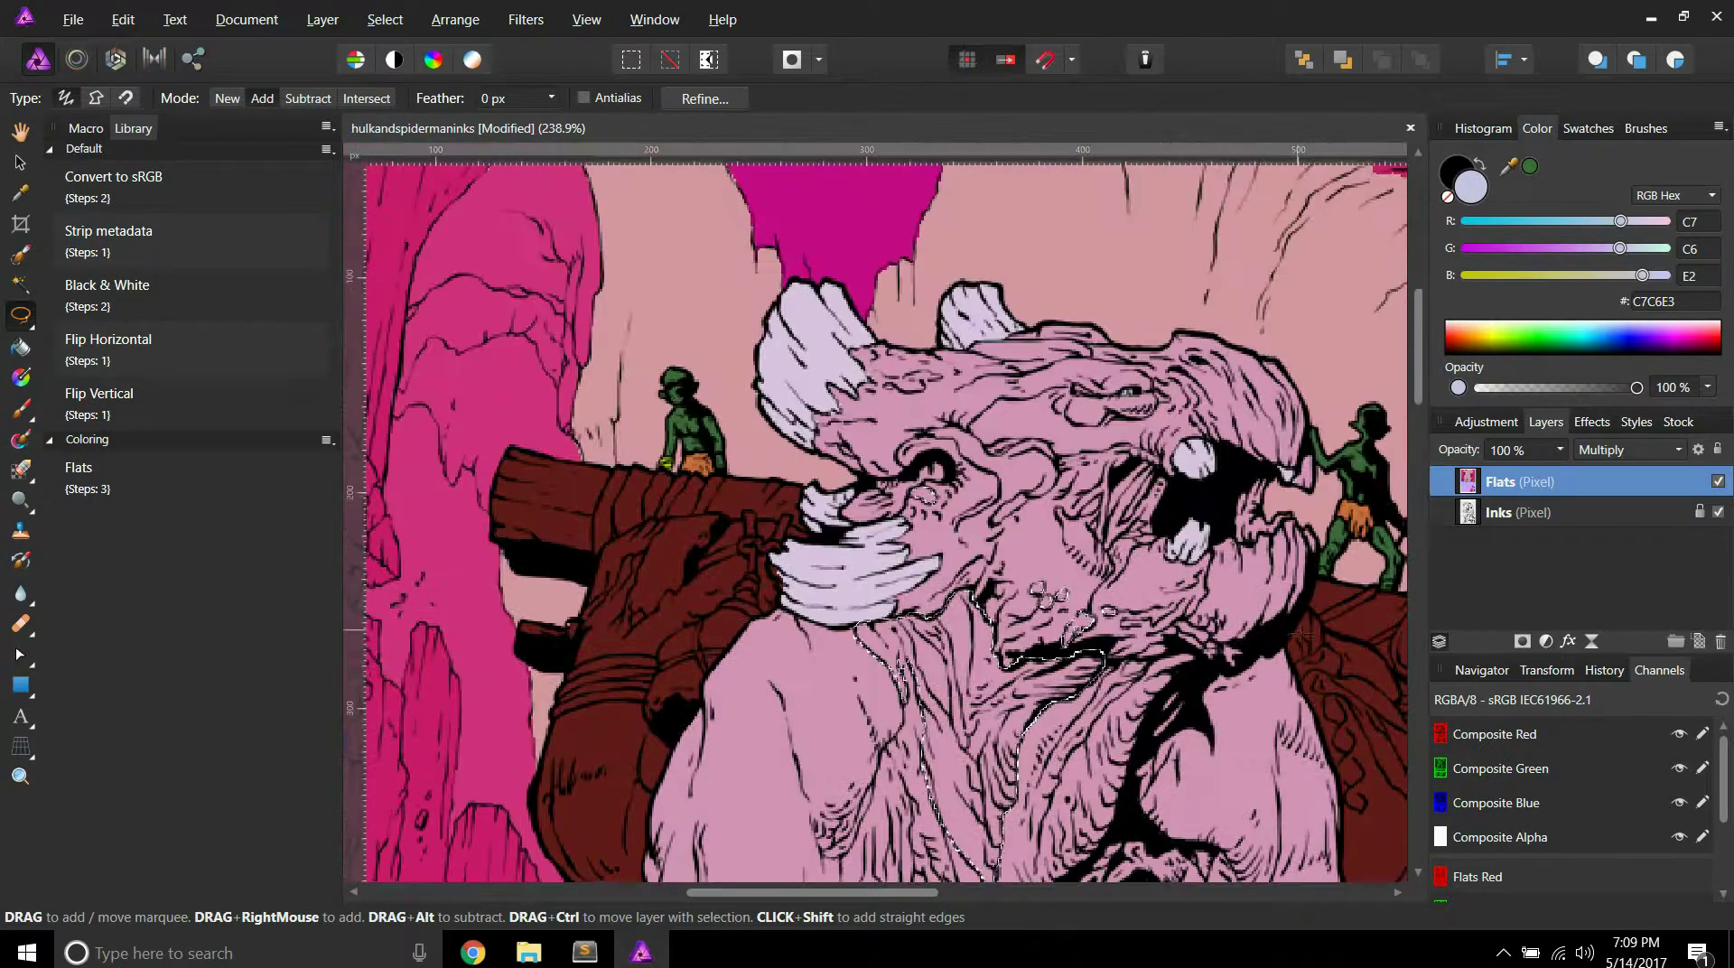
scroll(1282, 623, "up", 4)
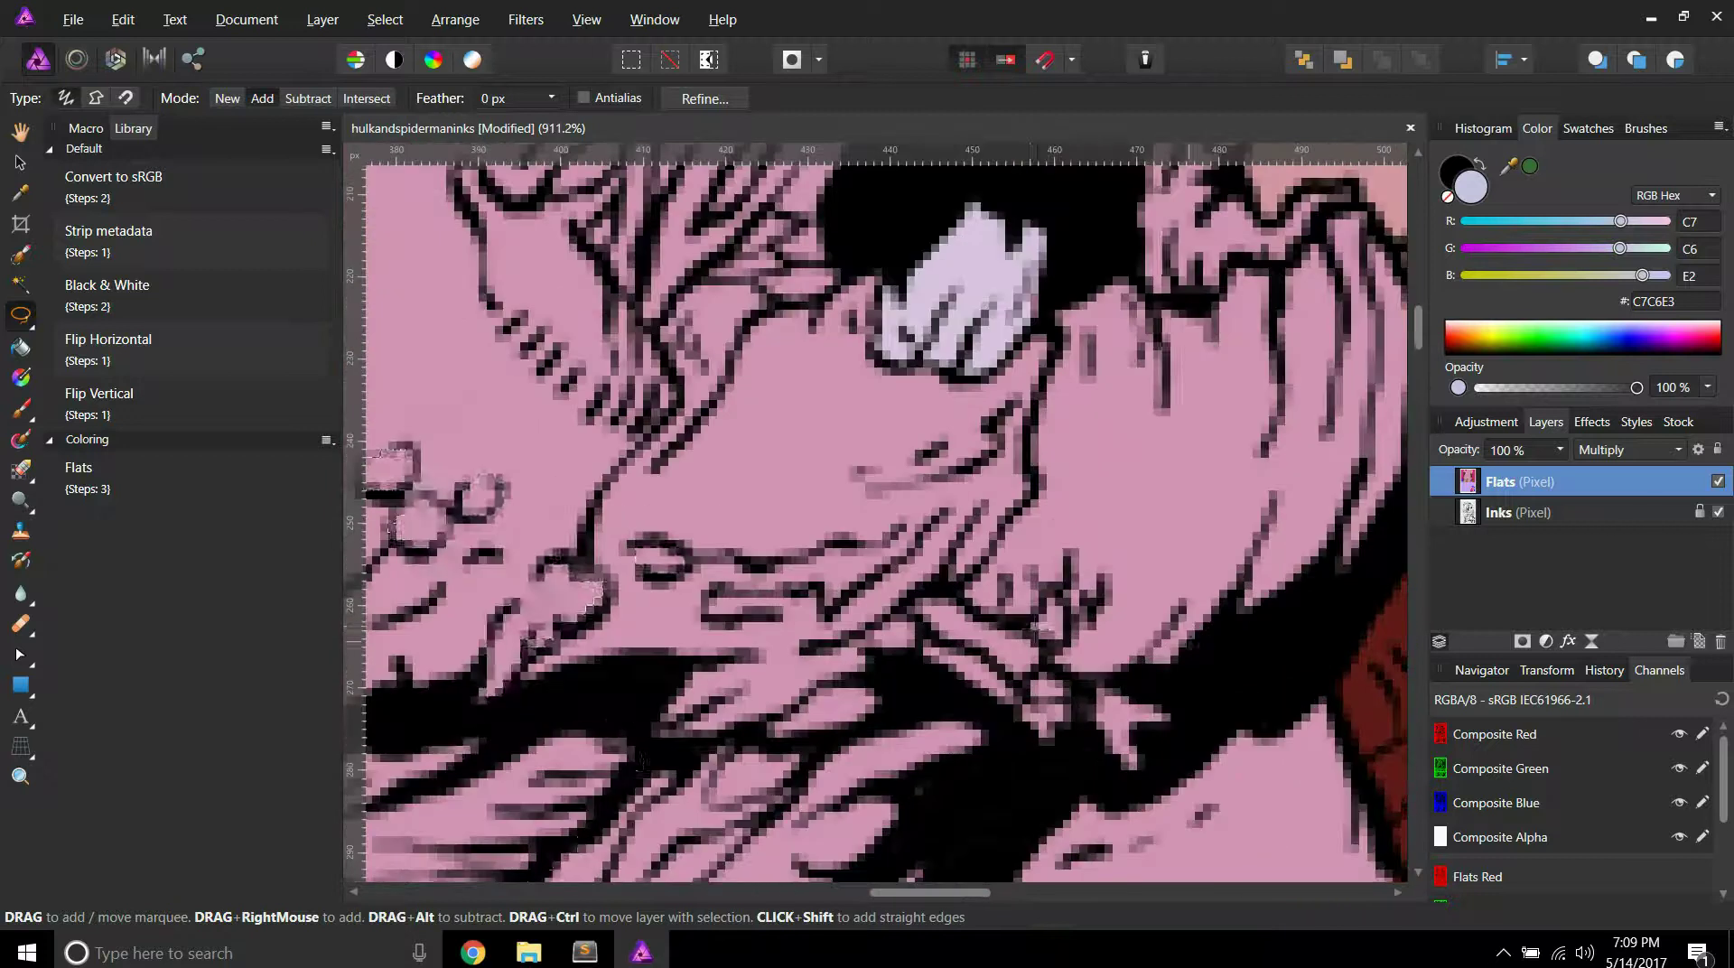
scroll(1033, 623, "up", 2)
mouse_move(1033, 625)
left_mouse_down()
mouse_move(1052, 655)
mouse_move(1082, 623)
mouse_move(1045, 592)
mouse_move(1032, 619)
left_mouse_up()
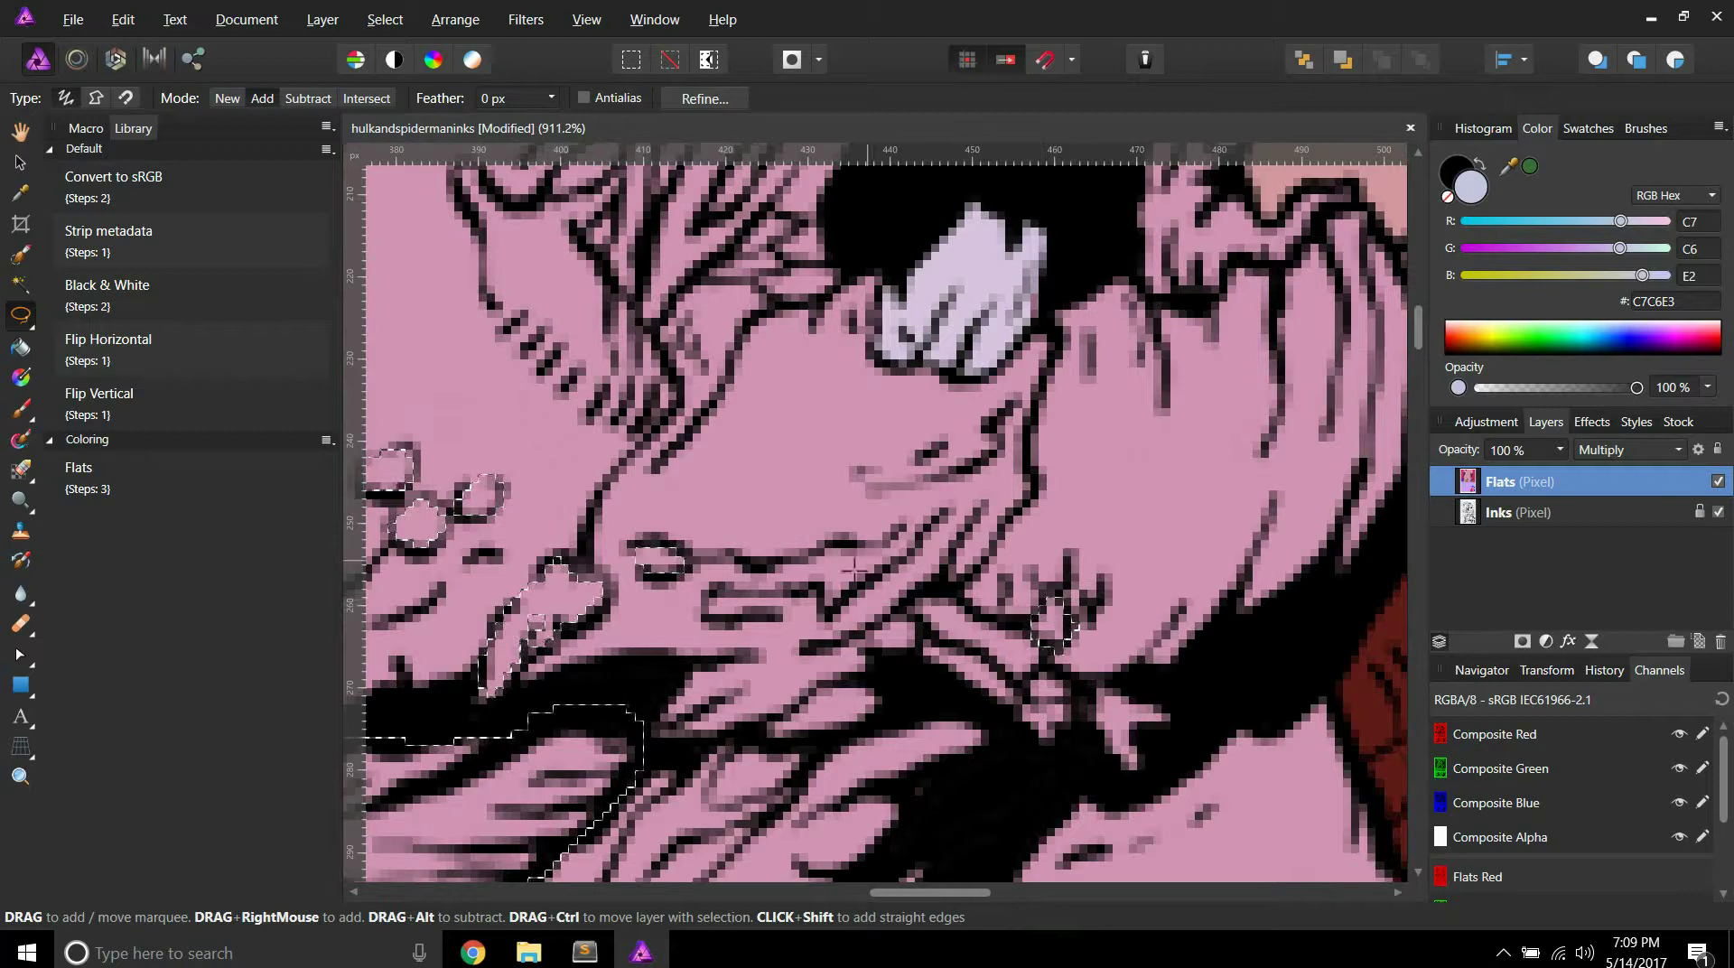
Step: Extend the curved fold's selection over the small gap beside its narrow strip, just above the jaw's black shadow
scroll(970, 544, "down", 3)
scroll(994, 488, "down", 2)
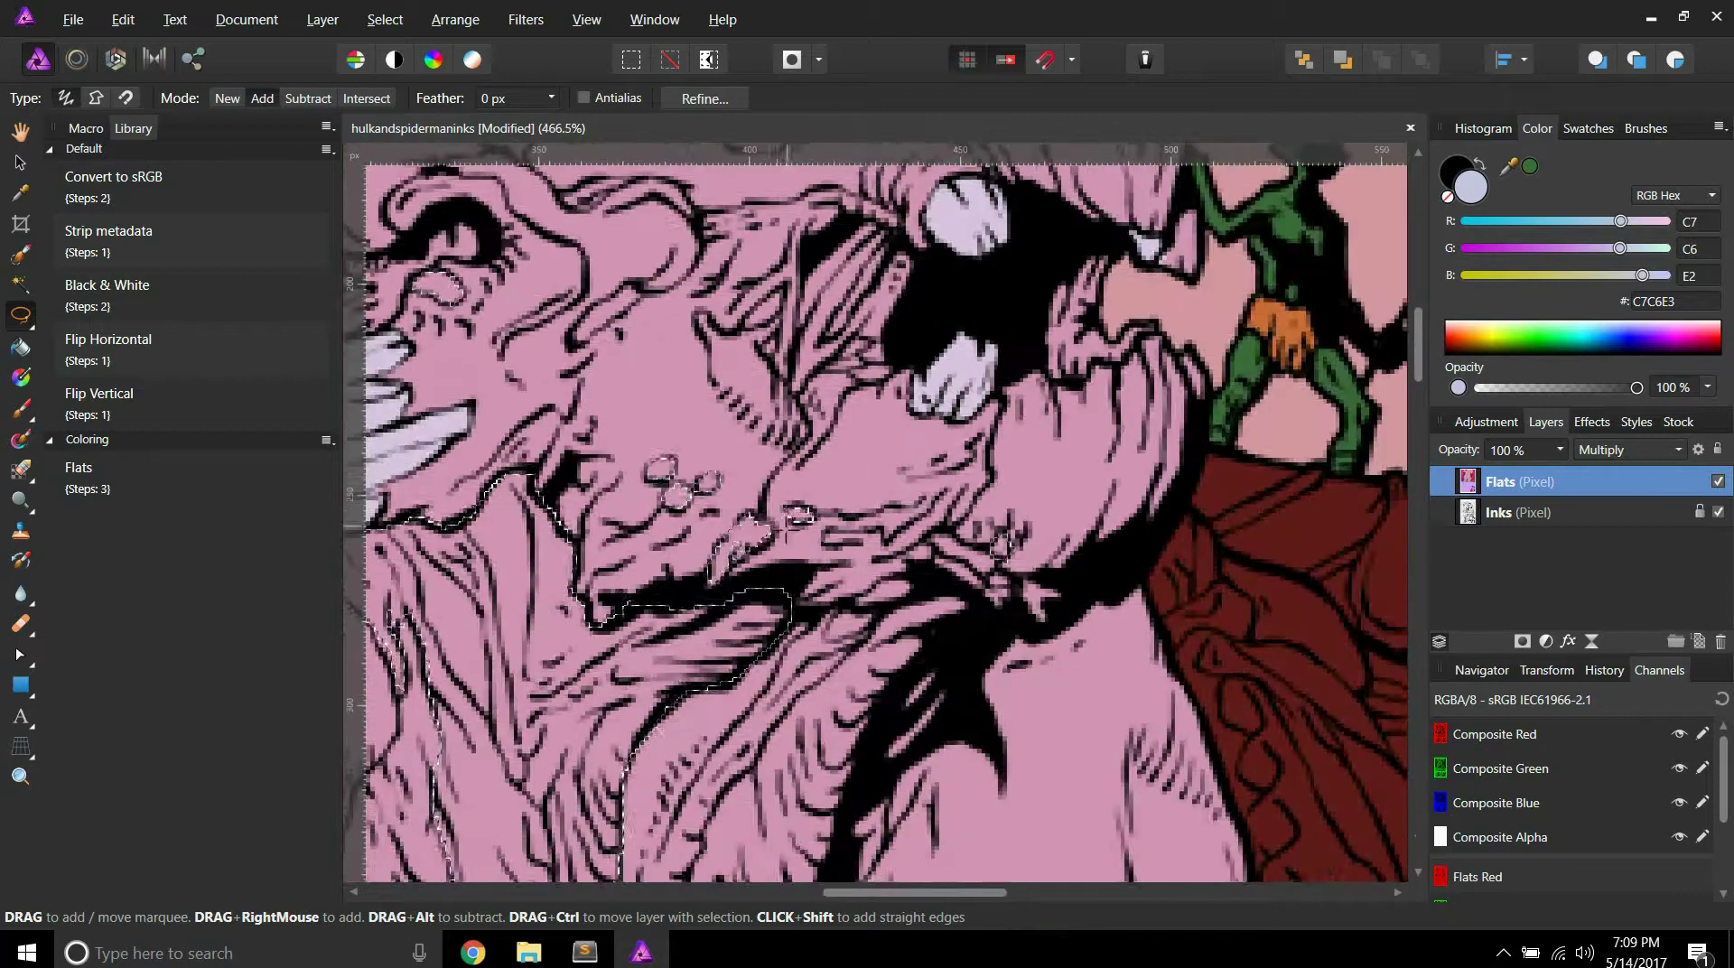
scroll(700, 512, "down", 2)
scroll(699, 512, "up", 7)
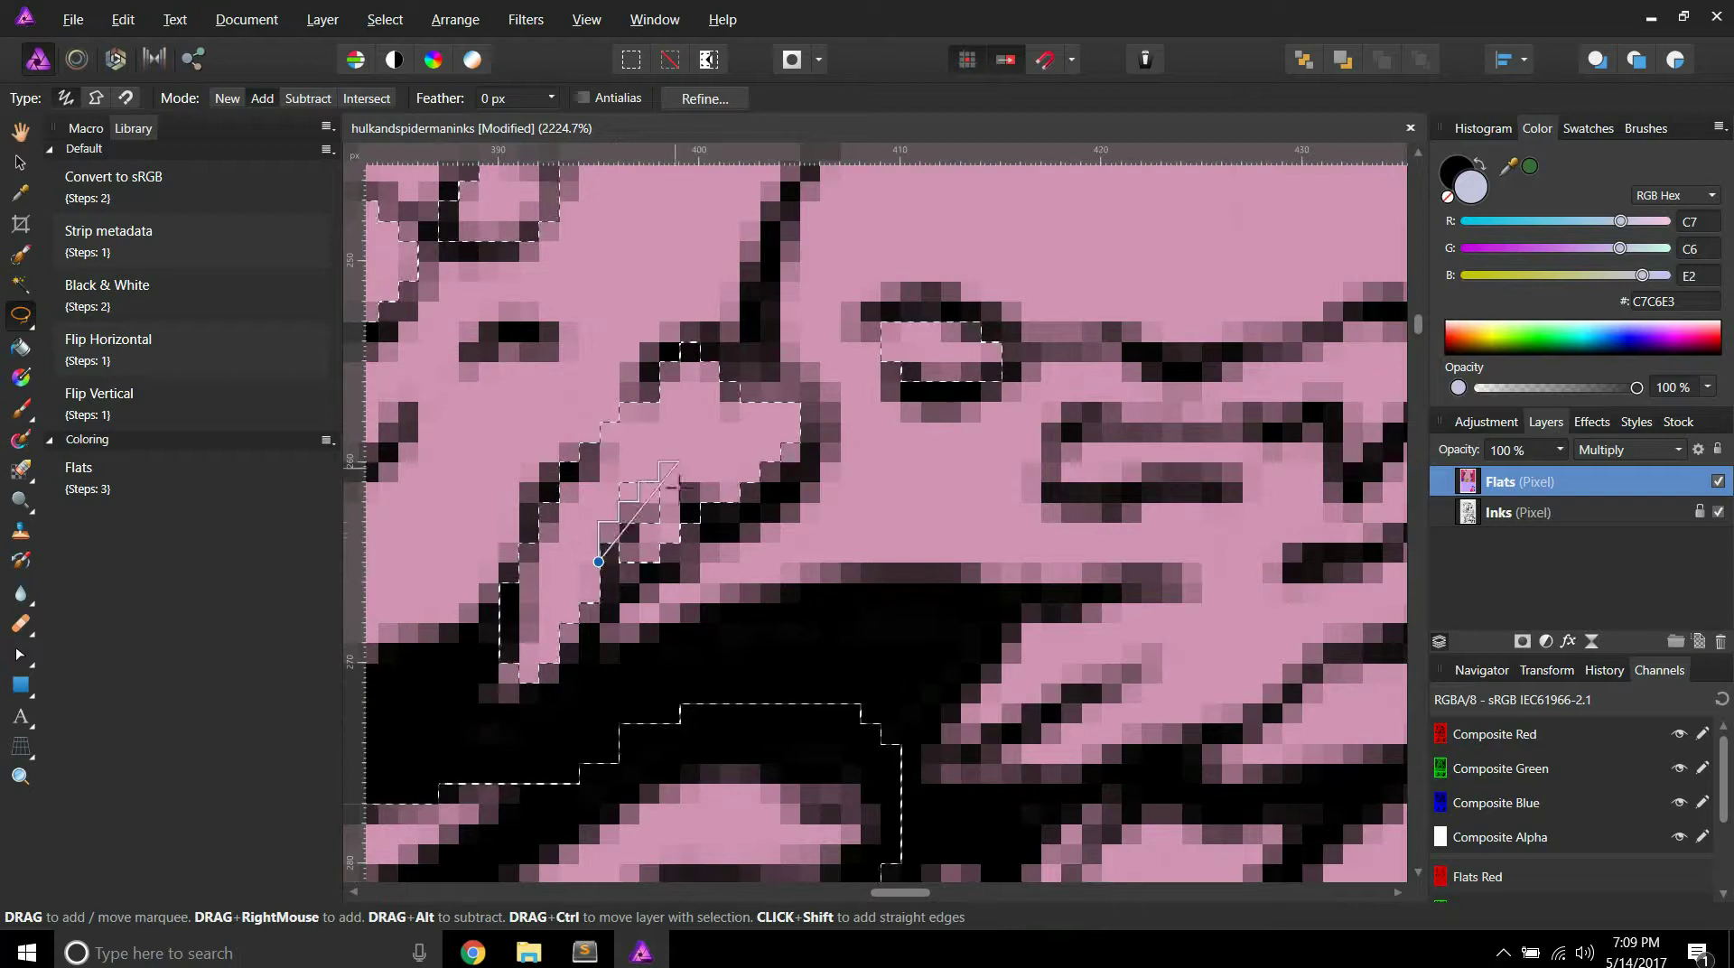
mouse_move(618, 602)
left_mouse_down()
mouse_move(629, 471)
mouse_move(621, 580)
left_mouse_up()
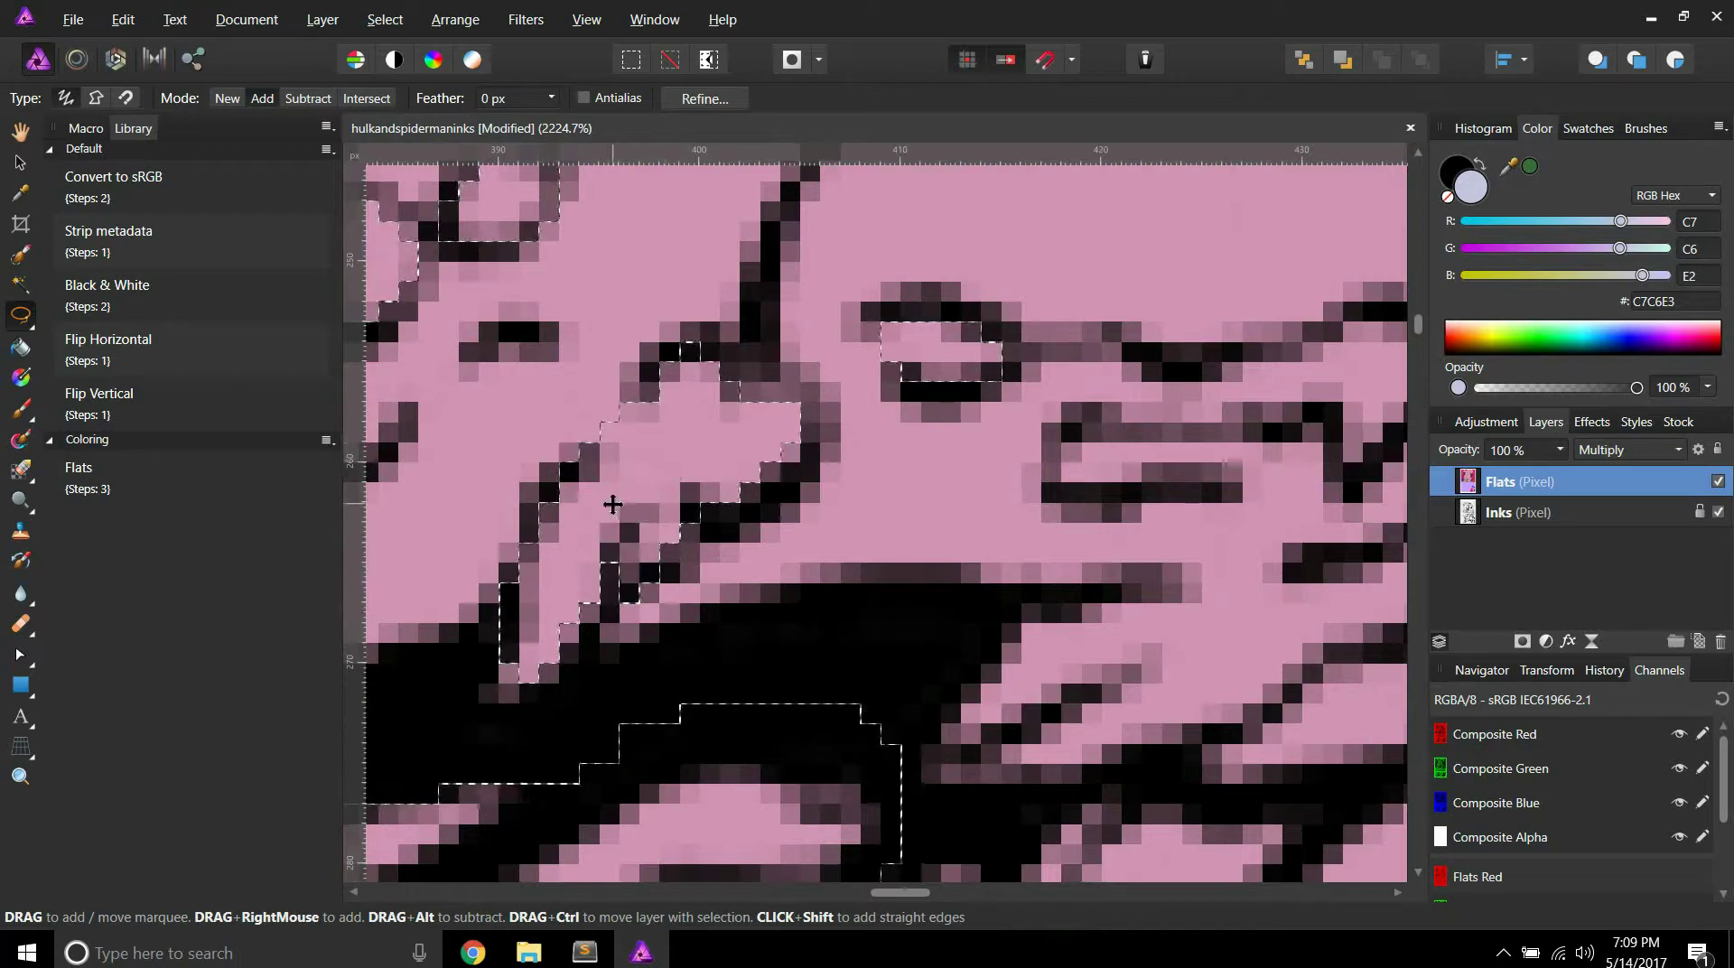
Step: Add the wavy raised wrinkle on the beast's forehead, between the large horn and the eye, to the selection
scroll(647, 421, "down", 3)
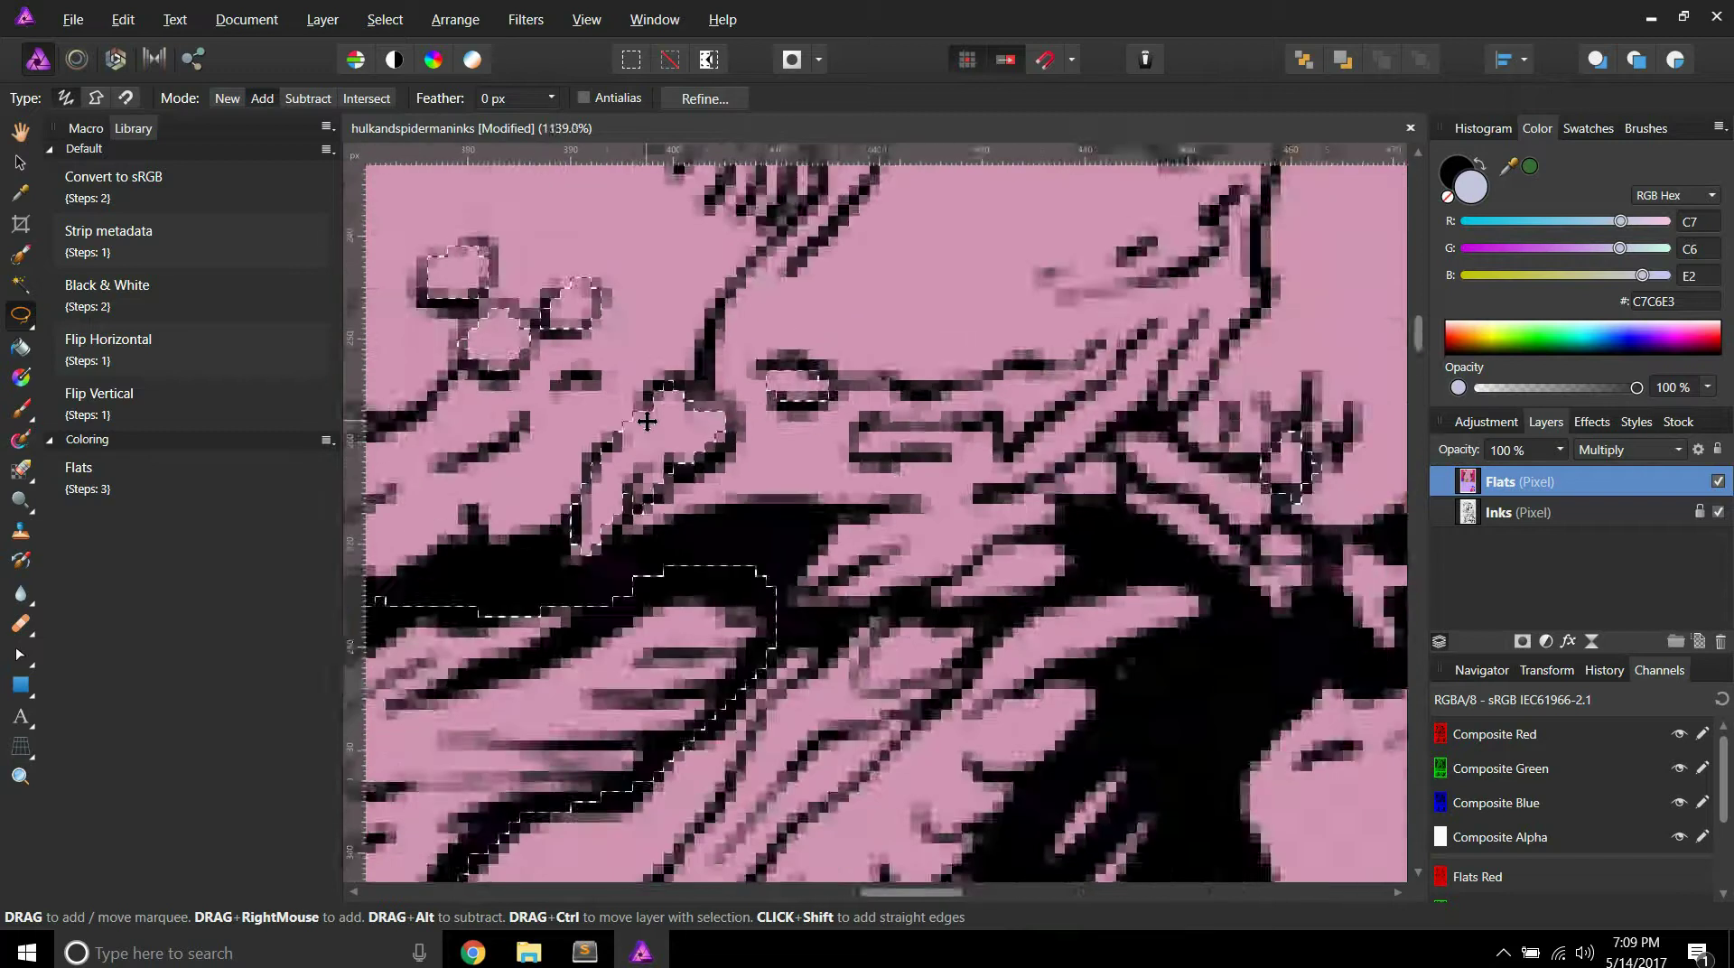
scroll(647, 421, "down", 3)
scroll(725, 433, "left", 2)
scroll(725, 433, "down", 1)
scroll(726, 433, "up", 3)
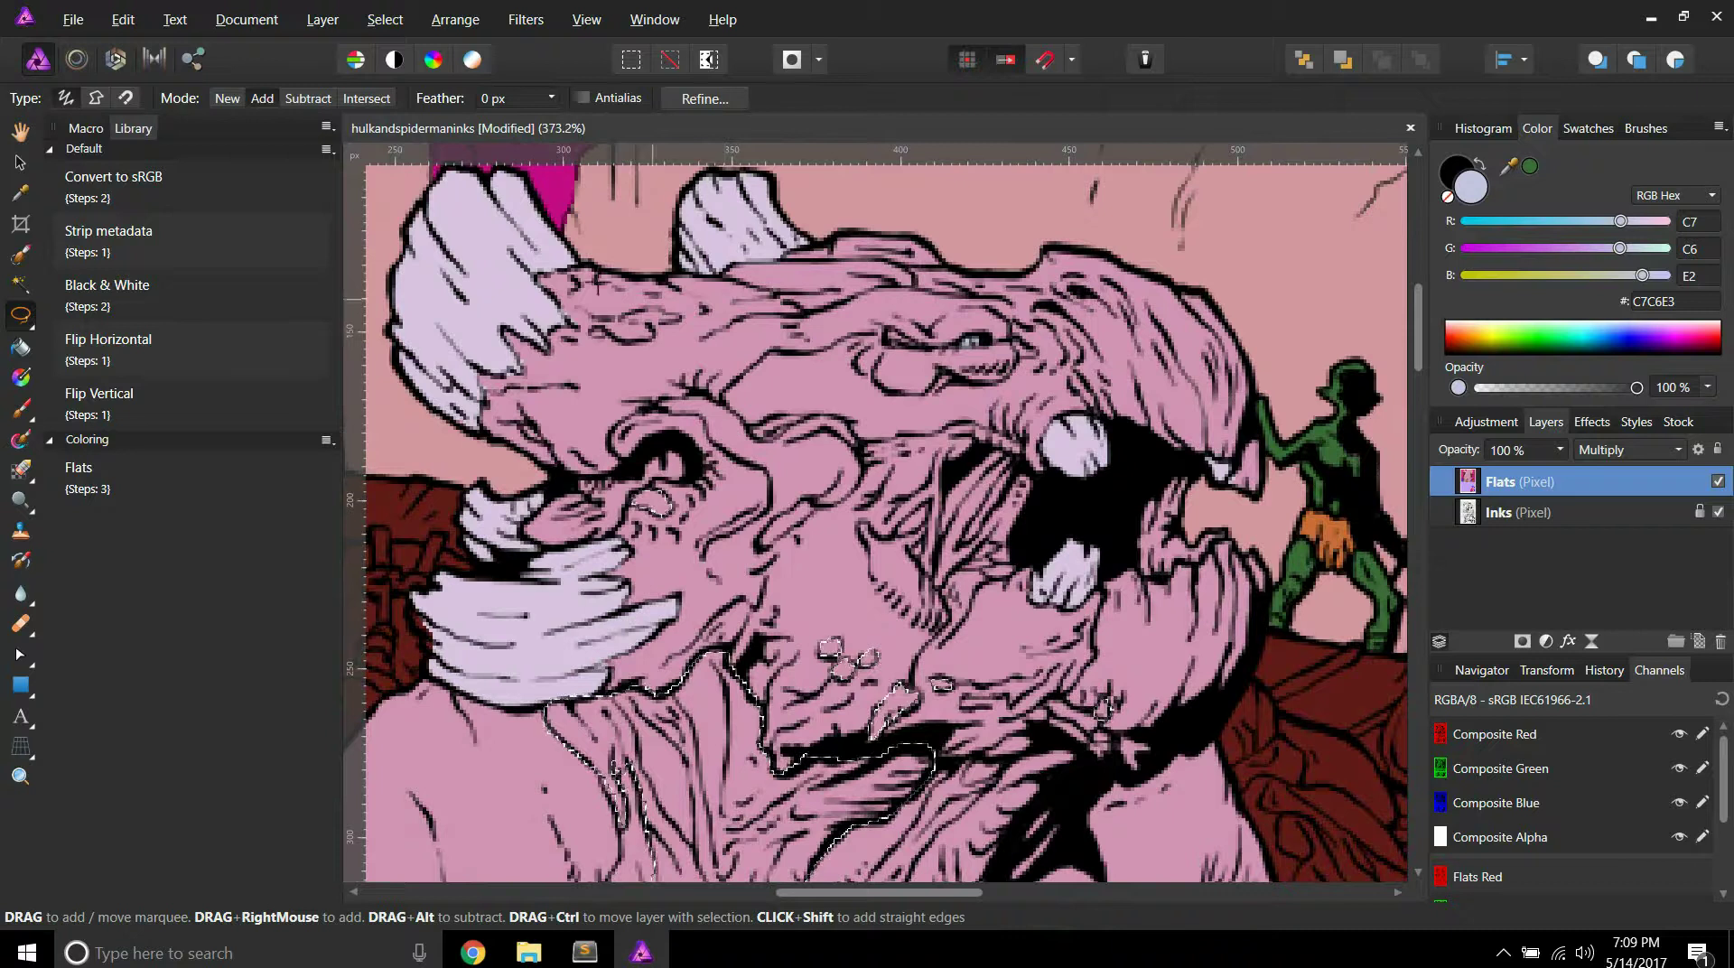
scroll(604, 316, "up", 3)
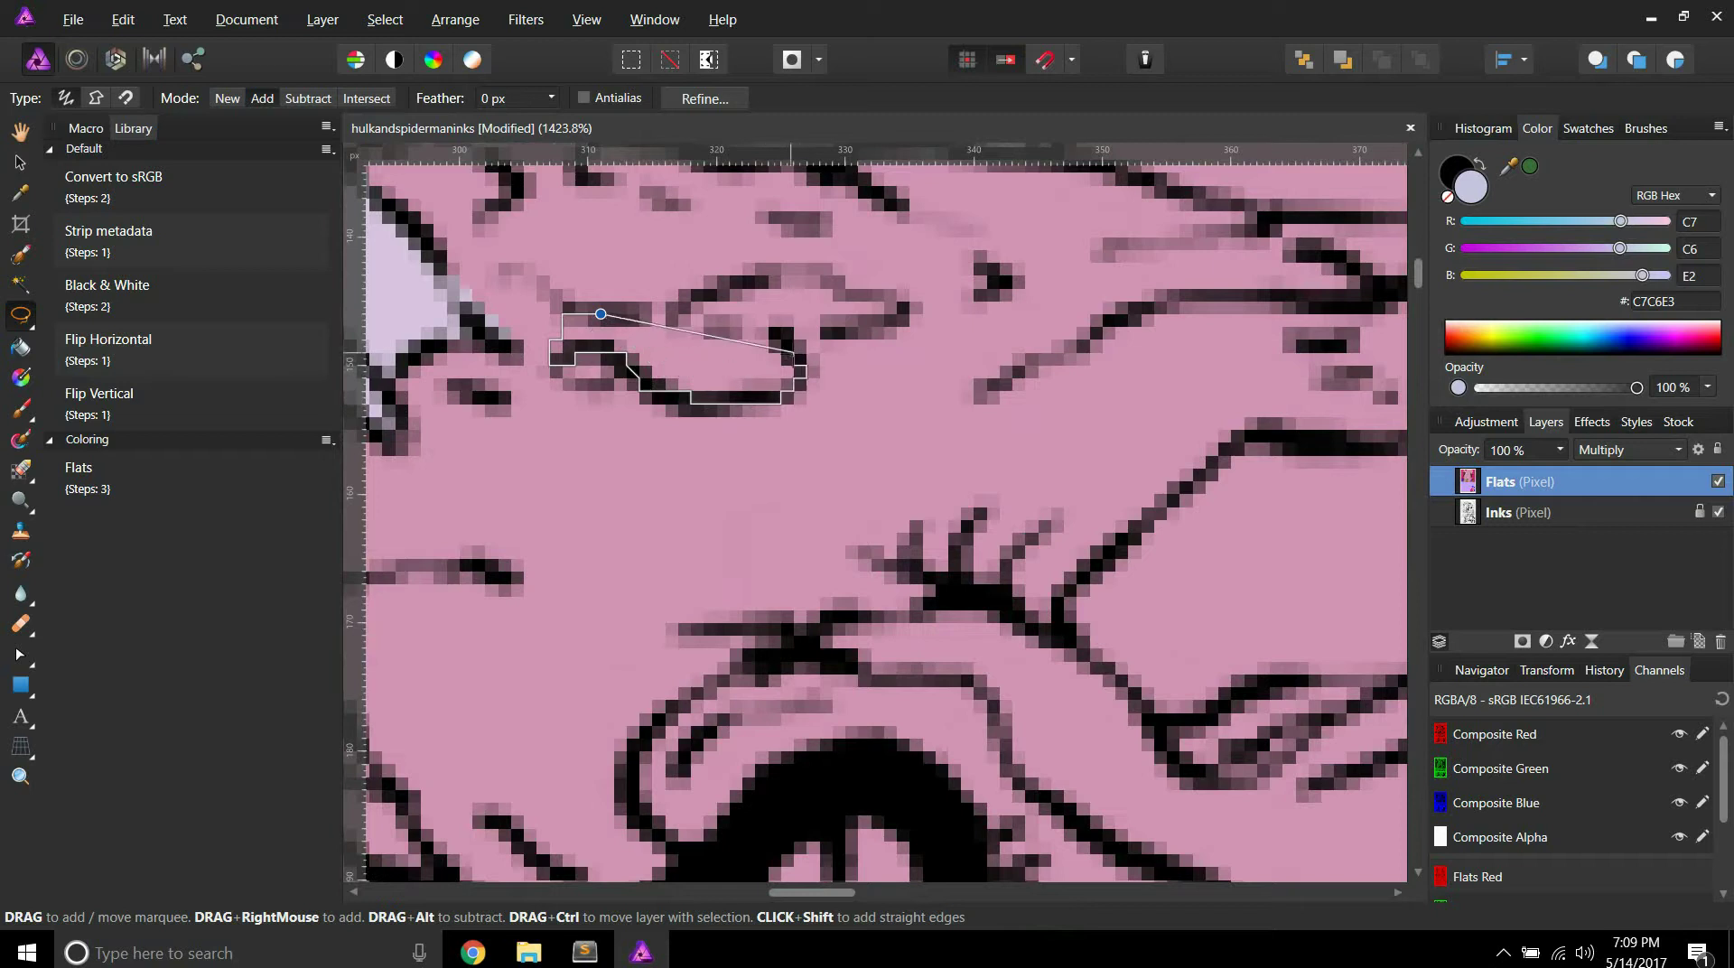
left_click_drag(829, 283, 601, 313)
scroll(835, 360, "down", 3)
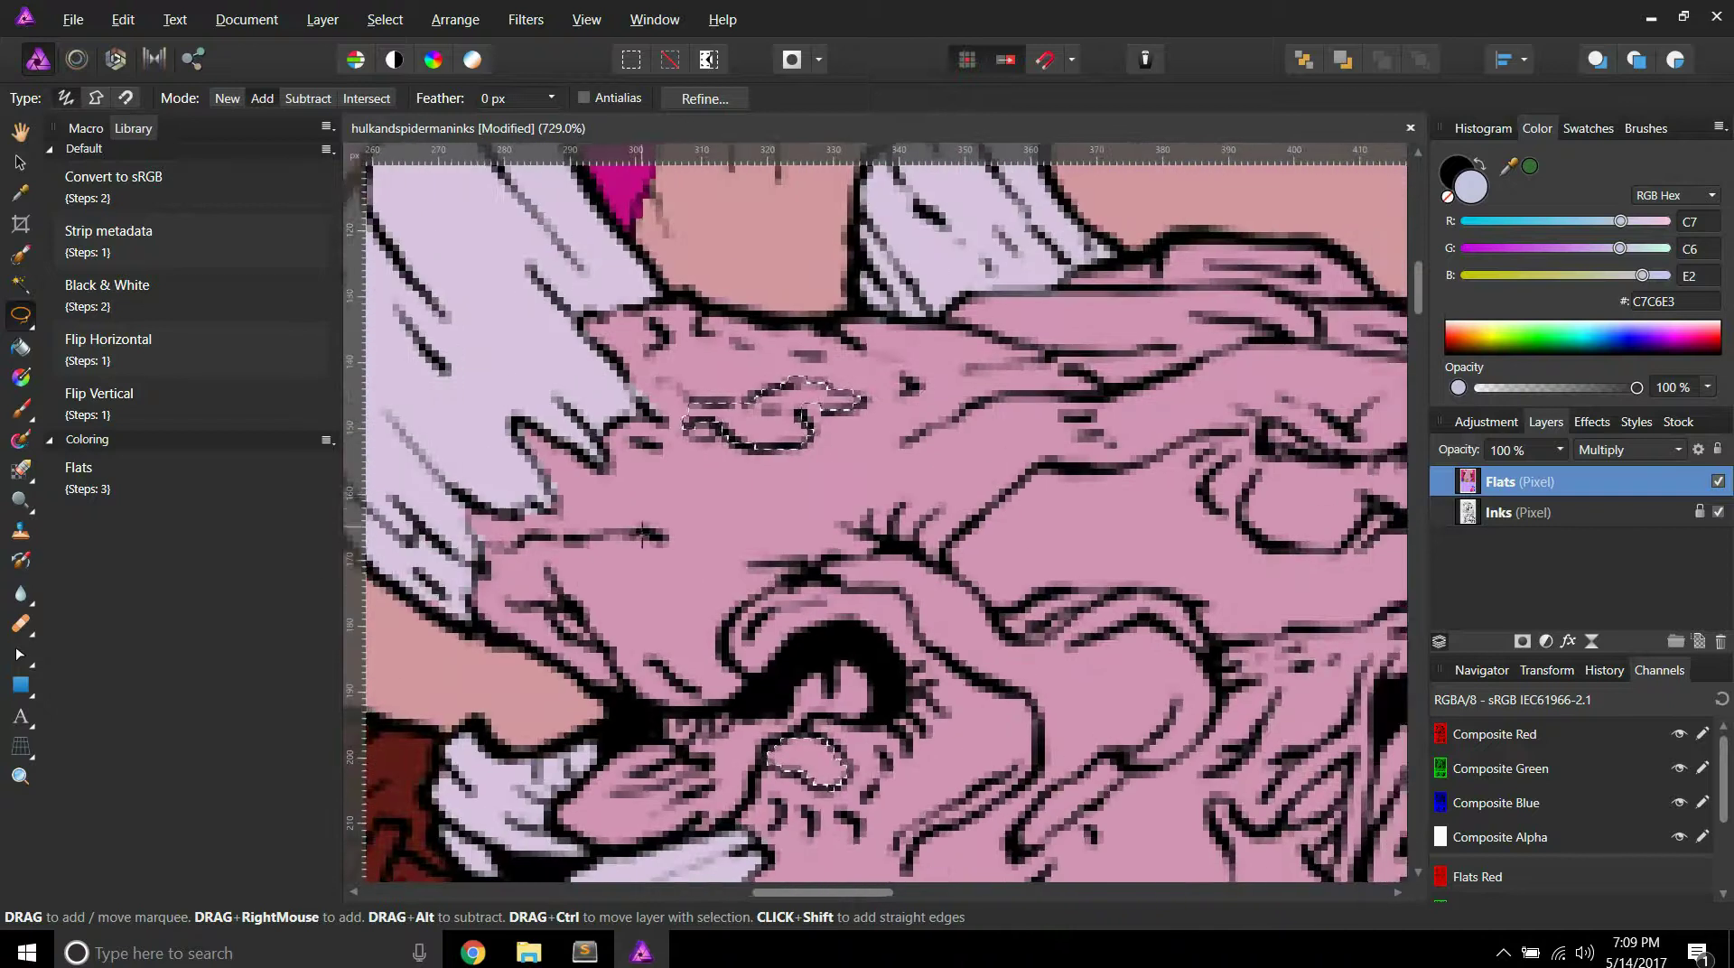
Step: Add the wrinkled neck fold between the throat area and the black shadow beside the foreleg to the selection
scroll(880, 493, "right", 3)
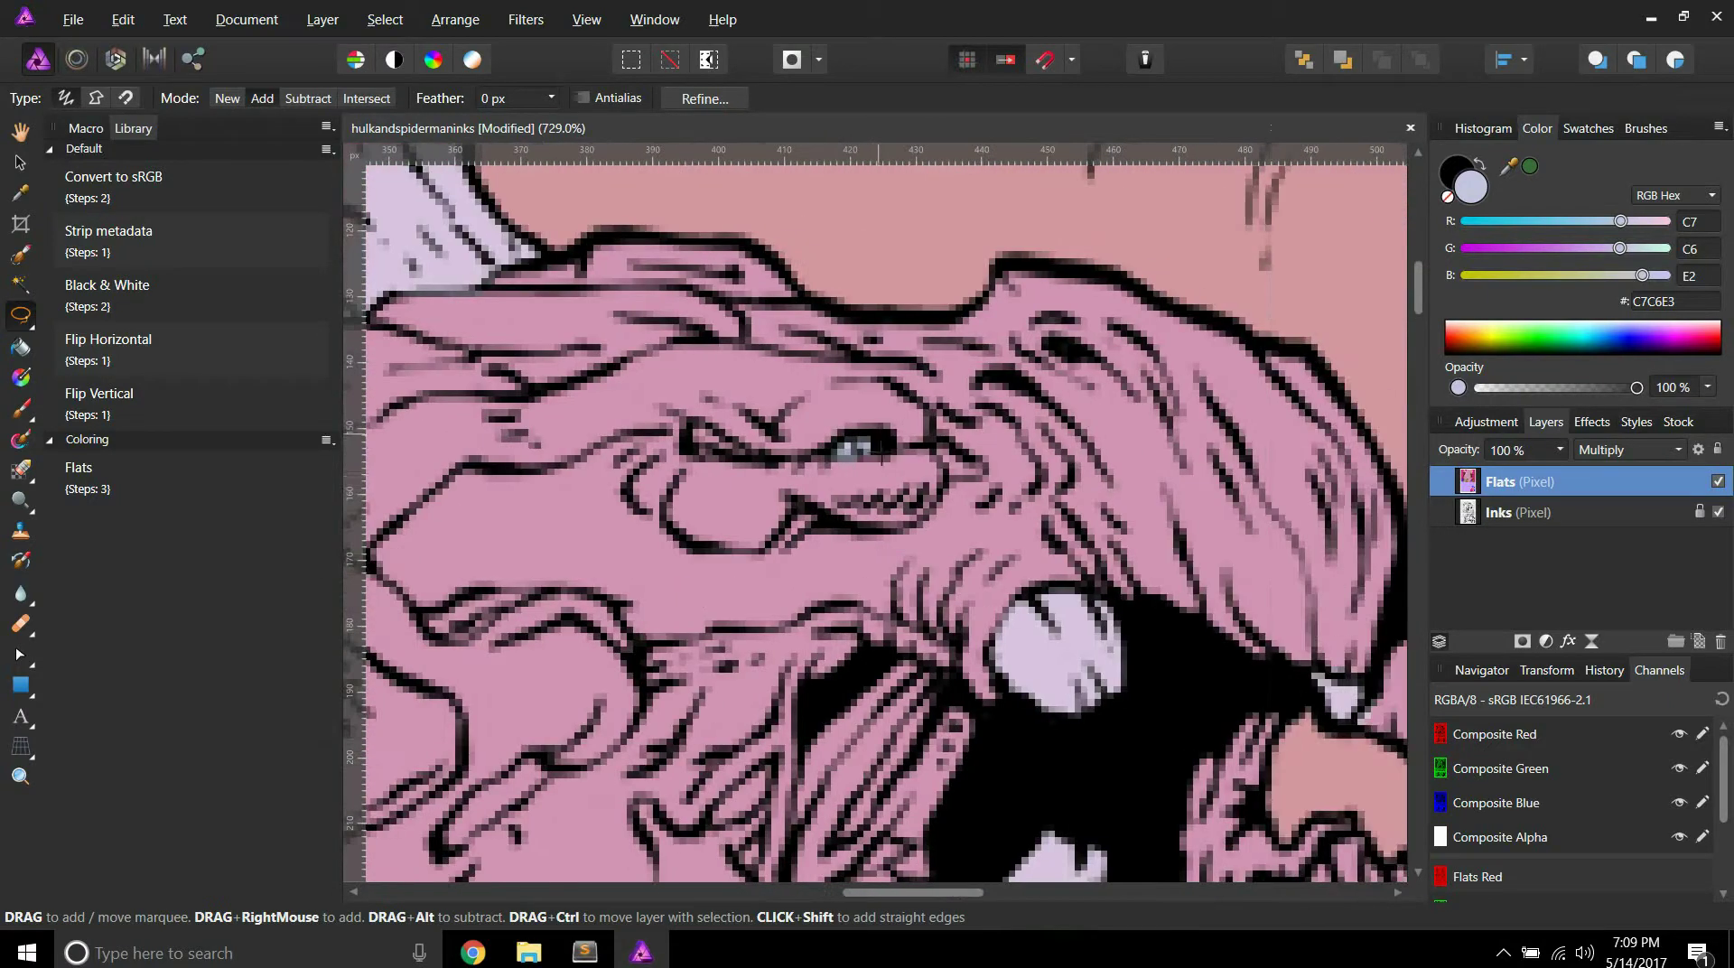
scroll(887, 479, "down", 5)
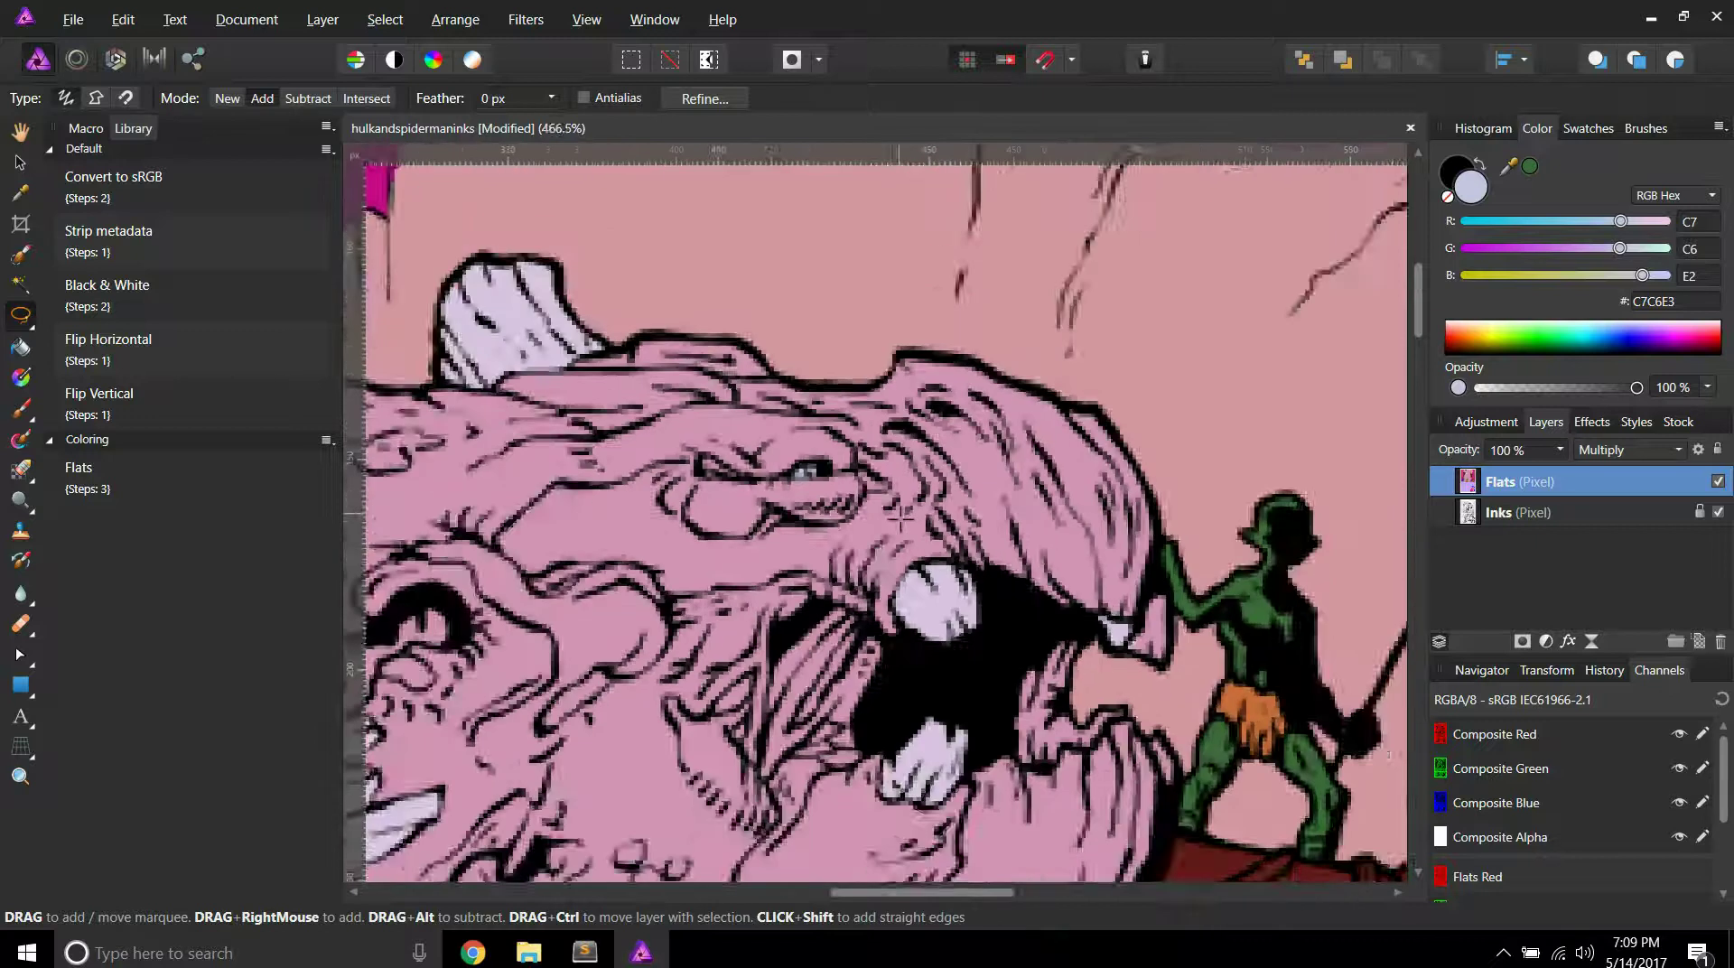
scroll(885, 487, "down", 3)
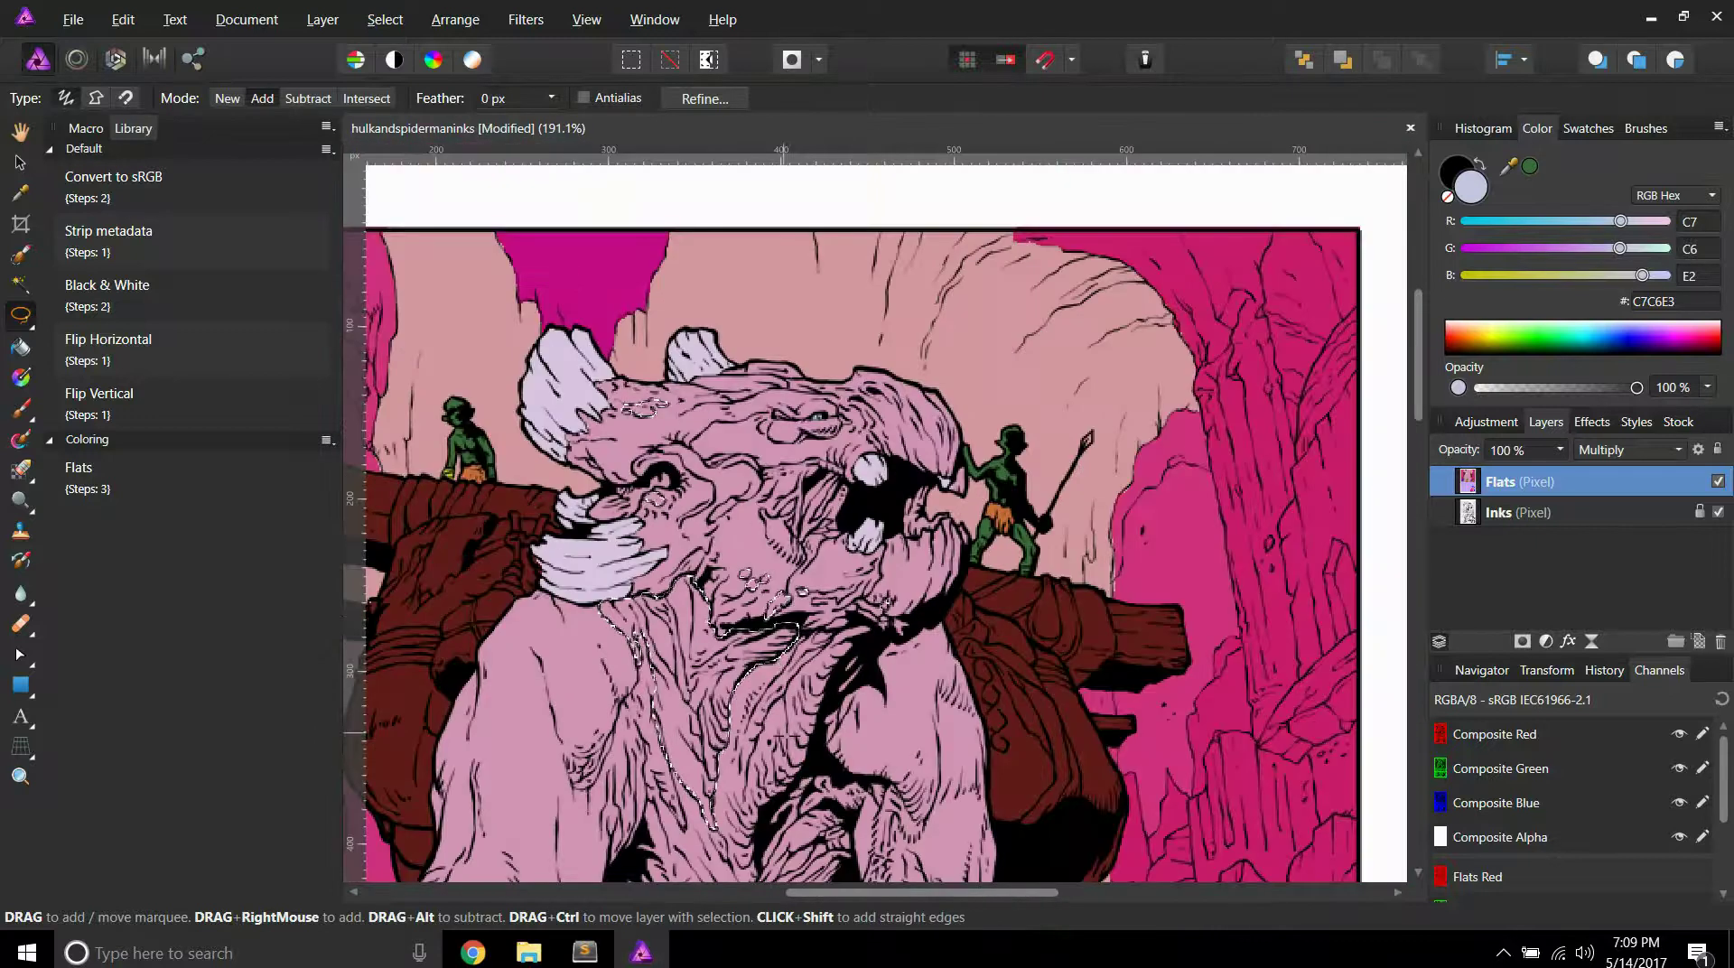
scroll(885, 488, "up", 5)
scroll(845, 578, "up", 2)
scroll(844, 578, "down", 3)
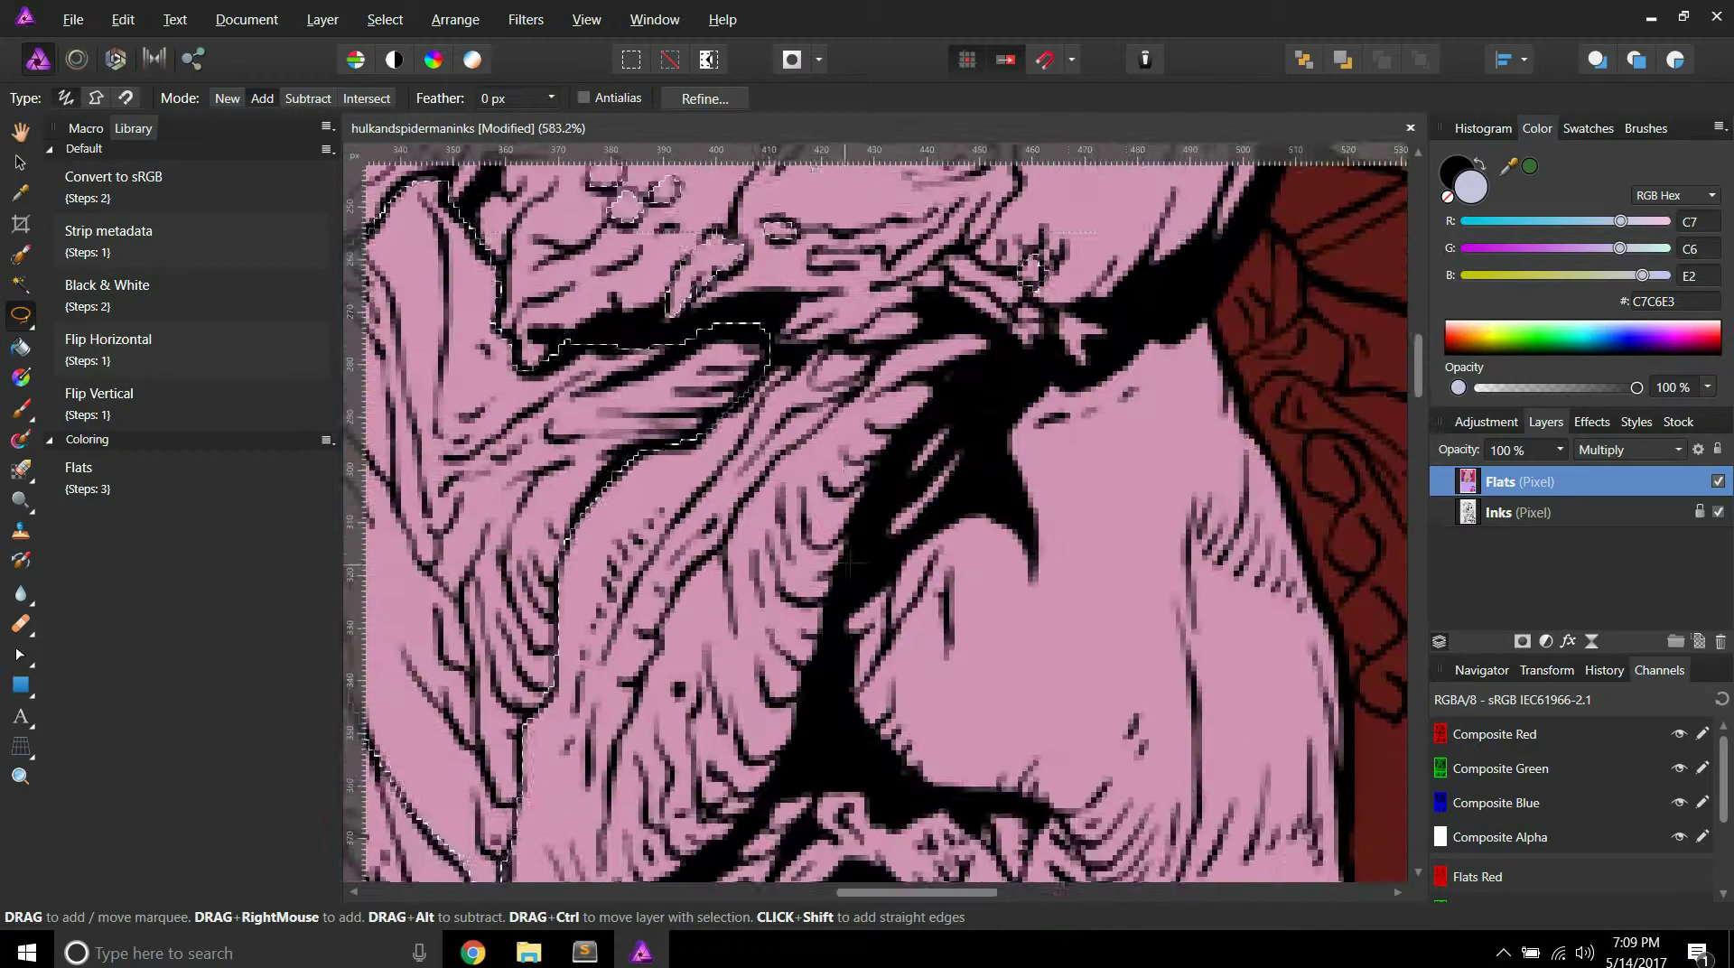
scroll(876, 514, "down", 4)
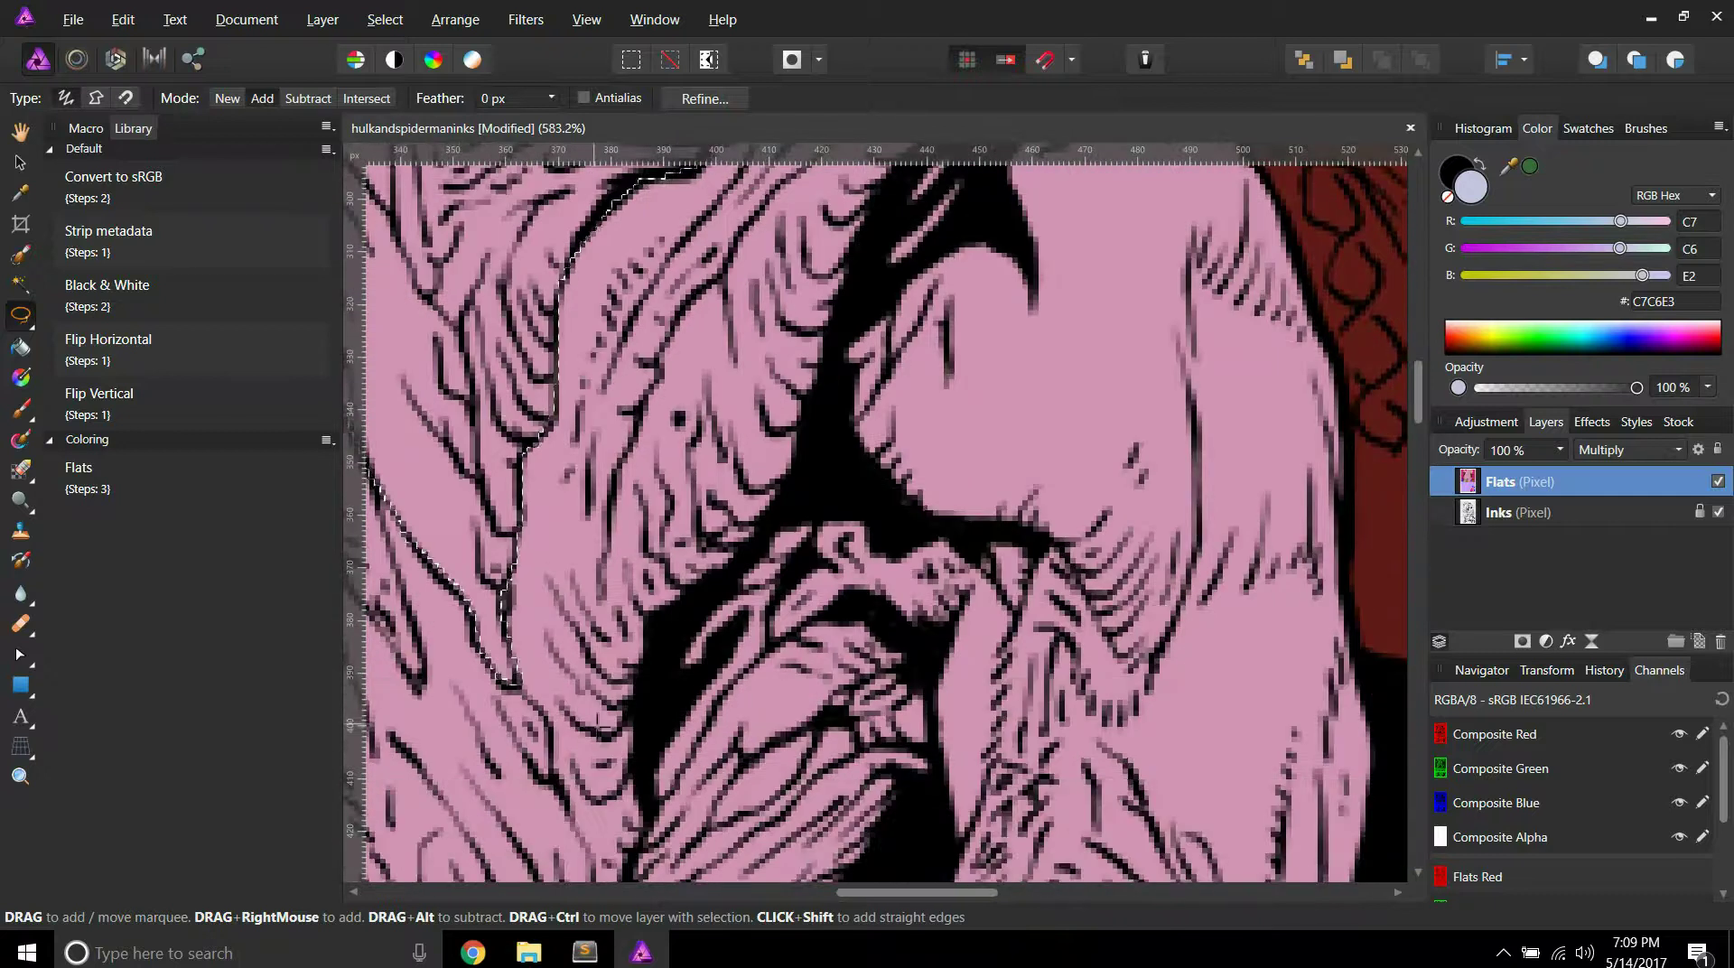
scroll(829, 482, "up", 6)
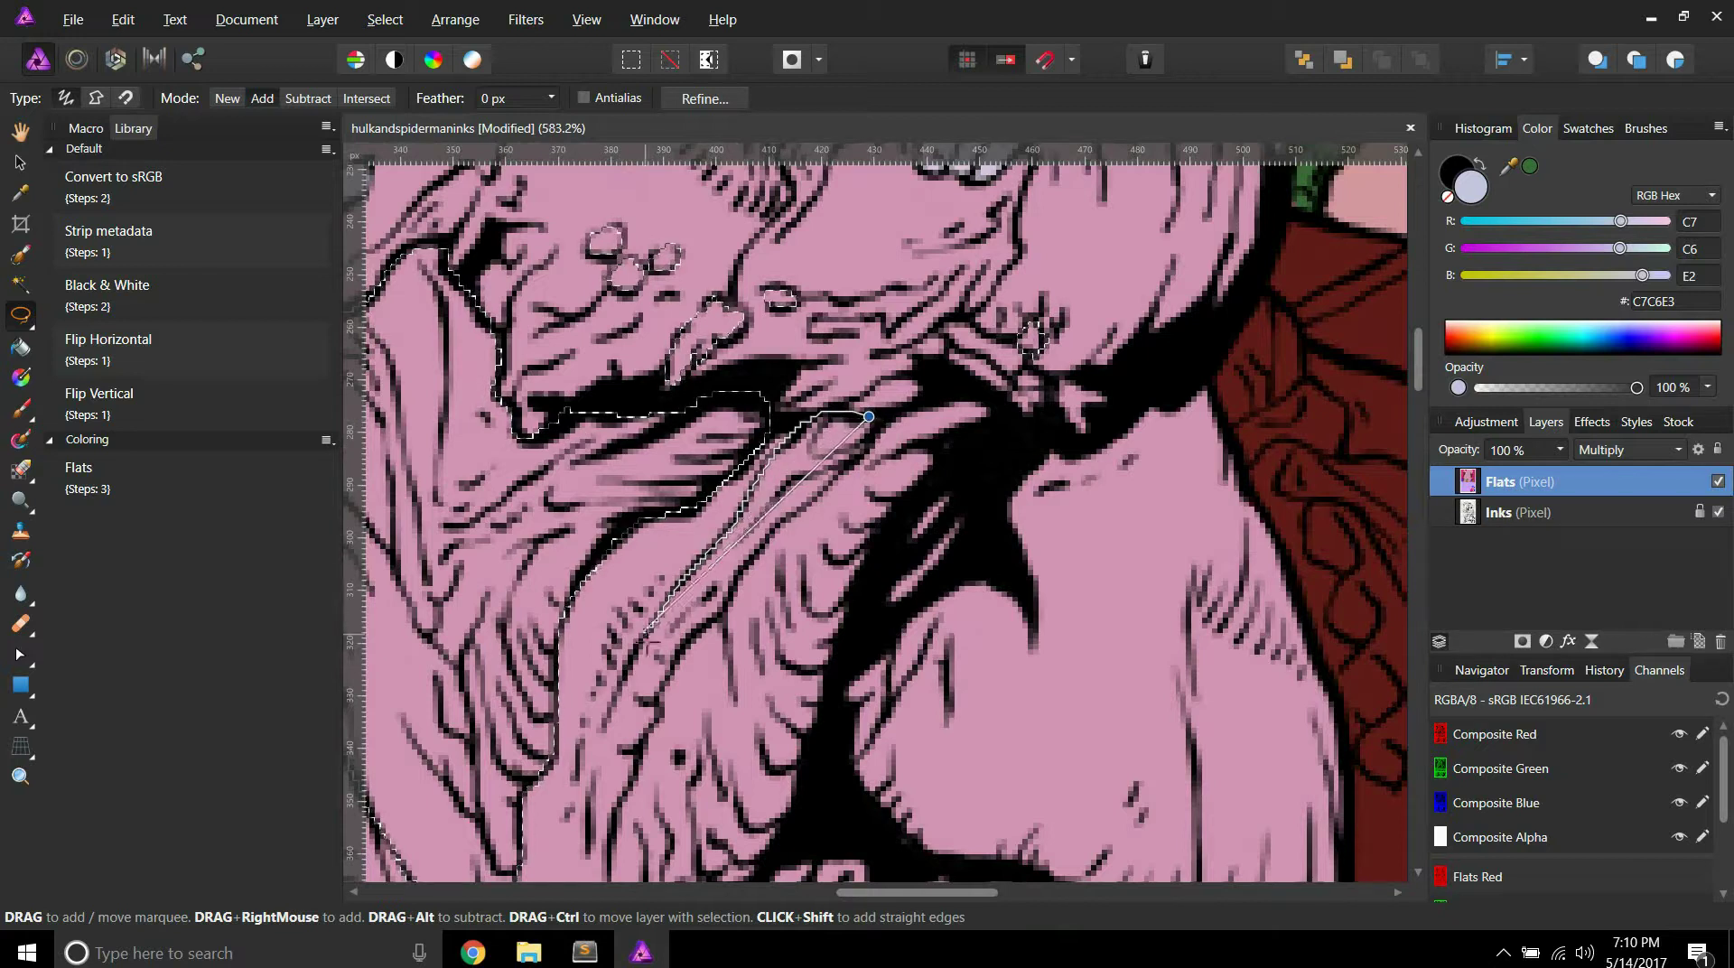
mouse_move(621, 686)
left_mouse_down()
mouse_move(582, 767)
mouse_move(588, 846)
mouse_move(624, 885)
mouse_move(786, 828)
mouse_move(882, 535)
left_mouse_up()
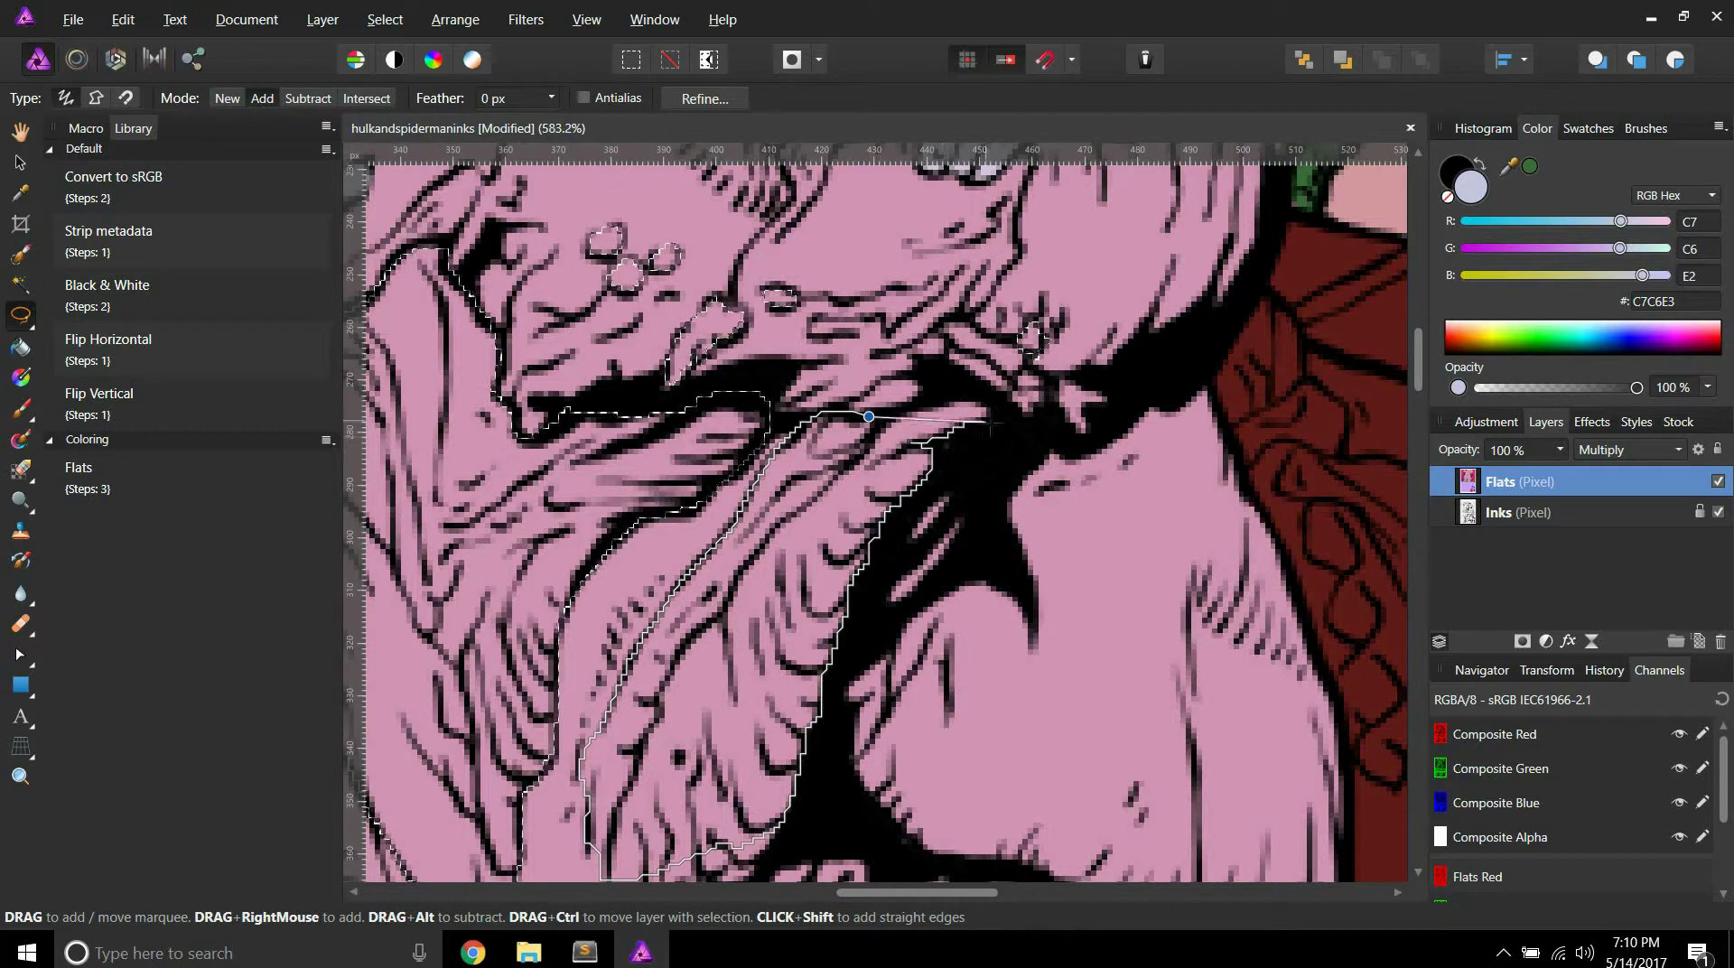
mouse_move(987, 399)
left_mouse_down()
mouse_move(883, 409)
mouse_move(872, 385)
mouse_move(935, 382)
mouse_move(886, 432)
mouse_move(773, 462)
mouse_move(587, 576)
mouse_move(490, 509)
mouse_move(446, 408)
mouse_move(432, 548)
mouse_move(451, 538)
mouse_move(437, 535)
mouse_move(477, 588)
left_mouse_up()
Step: Extend the neck fold's selection down along the black shadow to its pointed lower end on the chest
scroll(859, 388, "up", 8)
scroll(735, 358, "down", 8)
scroll(623, 560, "down", 3)
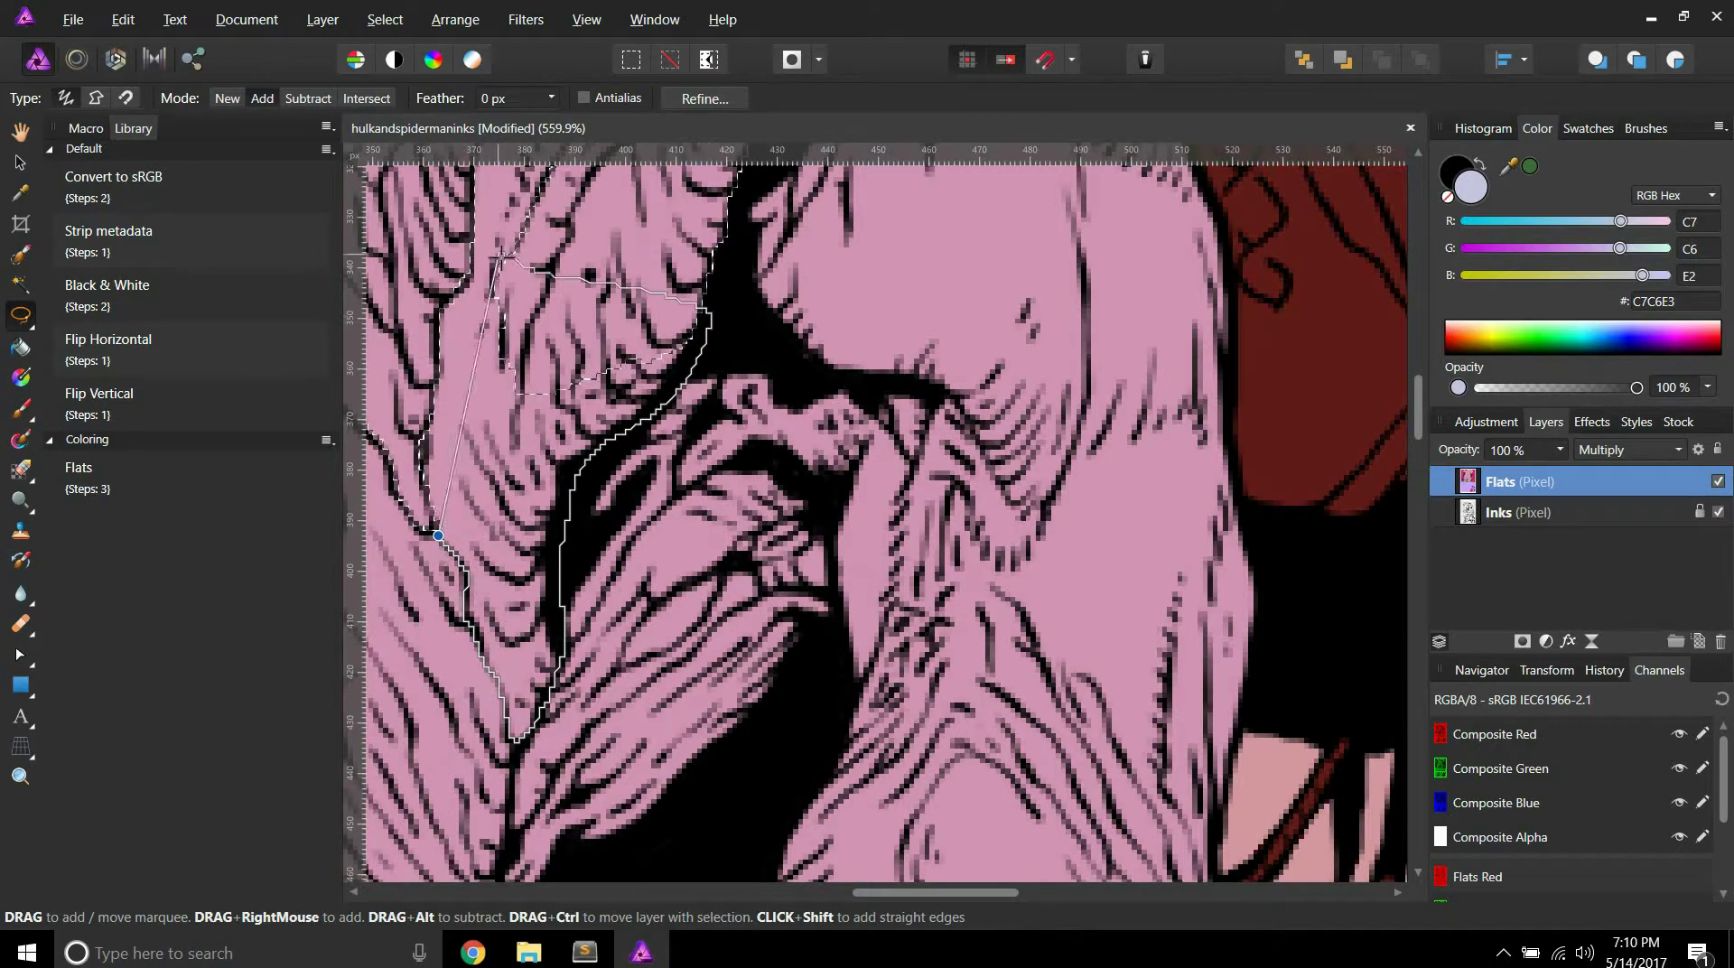
scroll(452, 515, "up", 3)
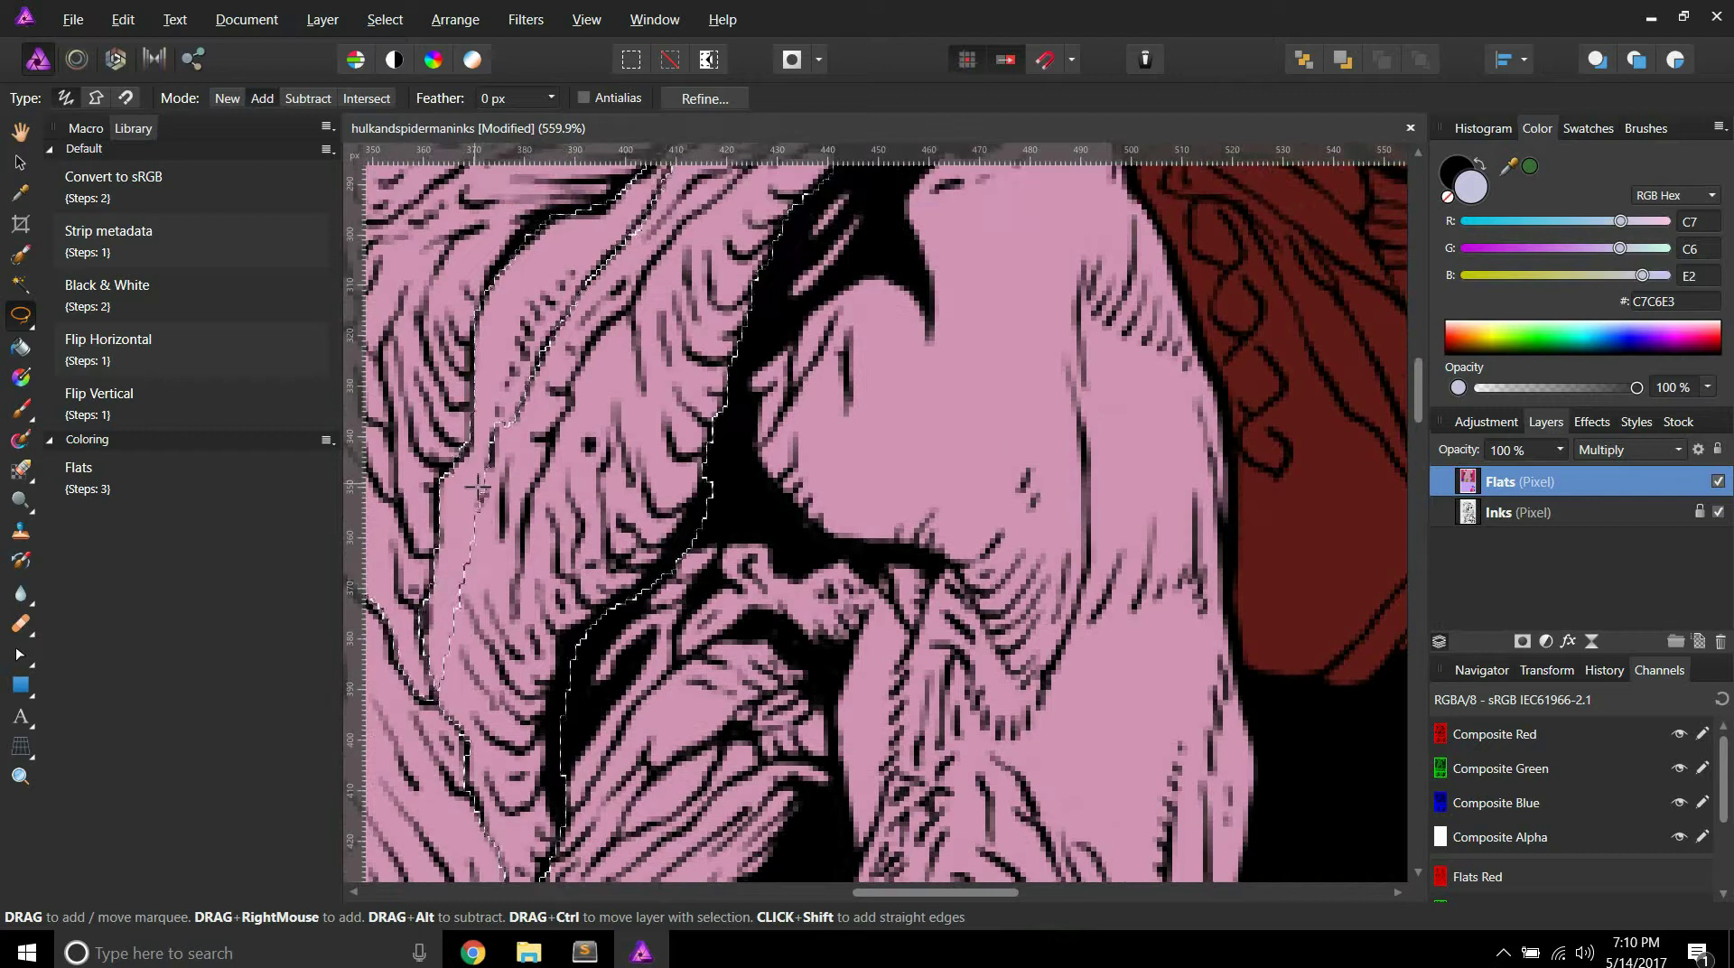
scroll(476, 488, "down", 5)
scroll(474, 483, "down", 2)
scroll(474, 483, "left", 4)
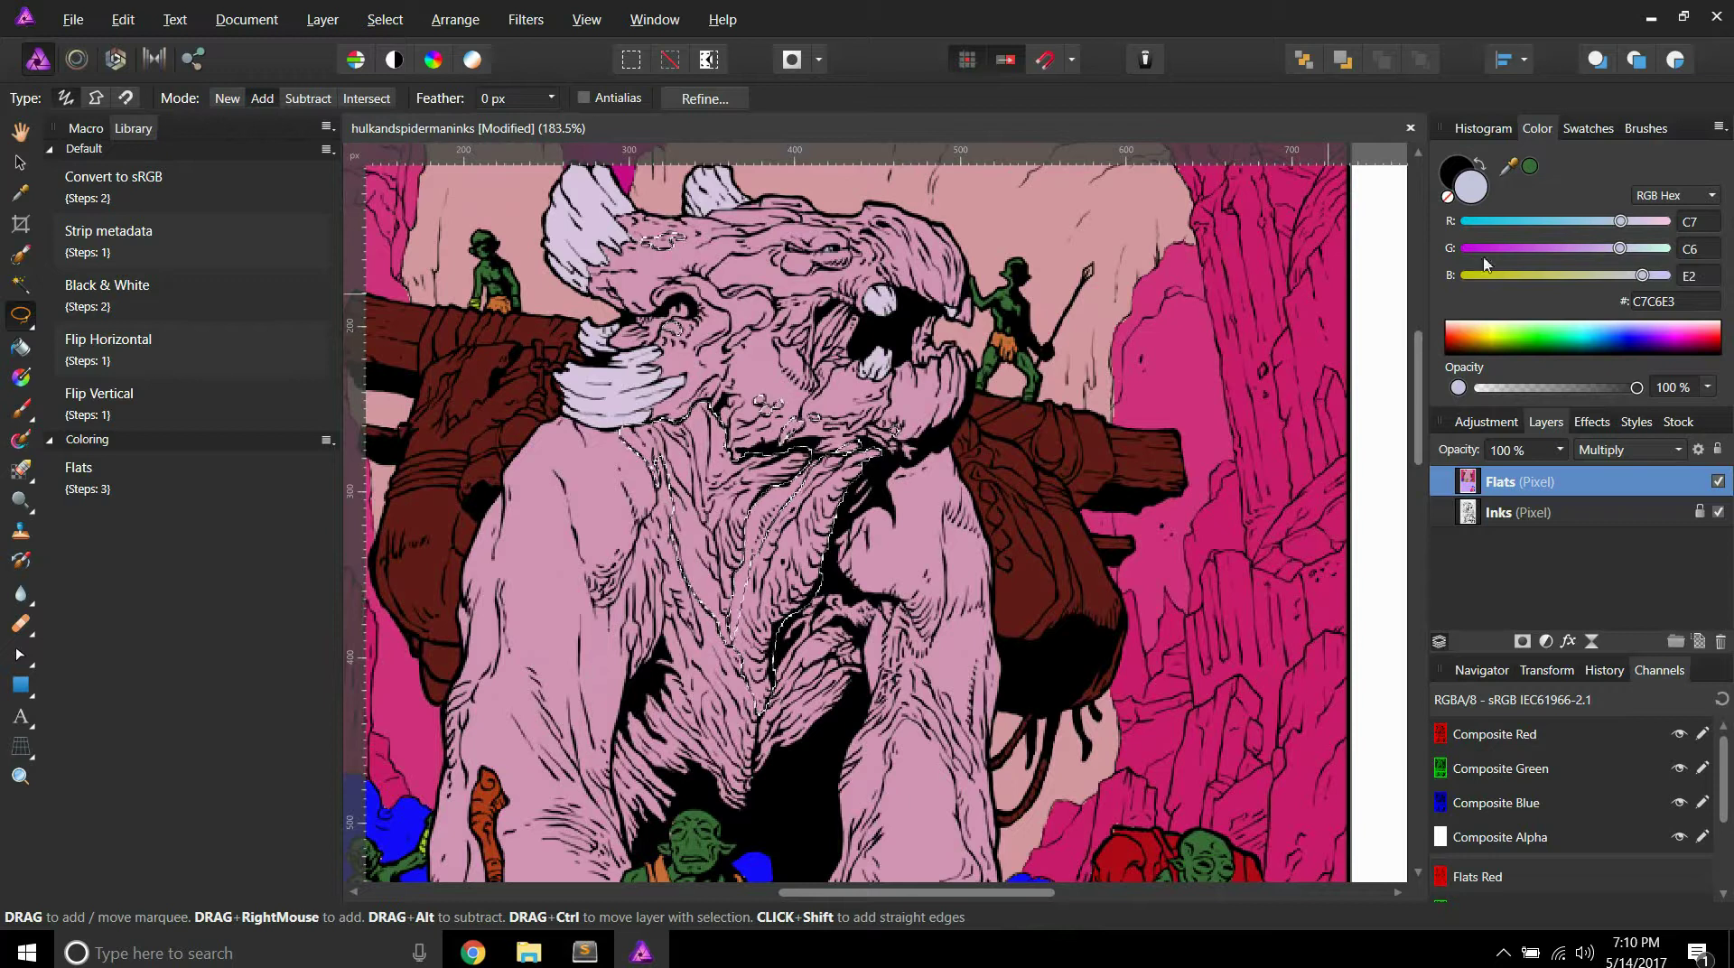
Step: Sample the beast's skin pink and change it to the deeper reddish pink E05B7D
left_click(27, 191)
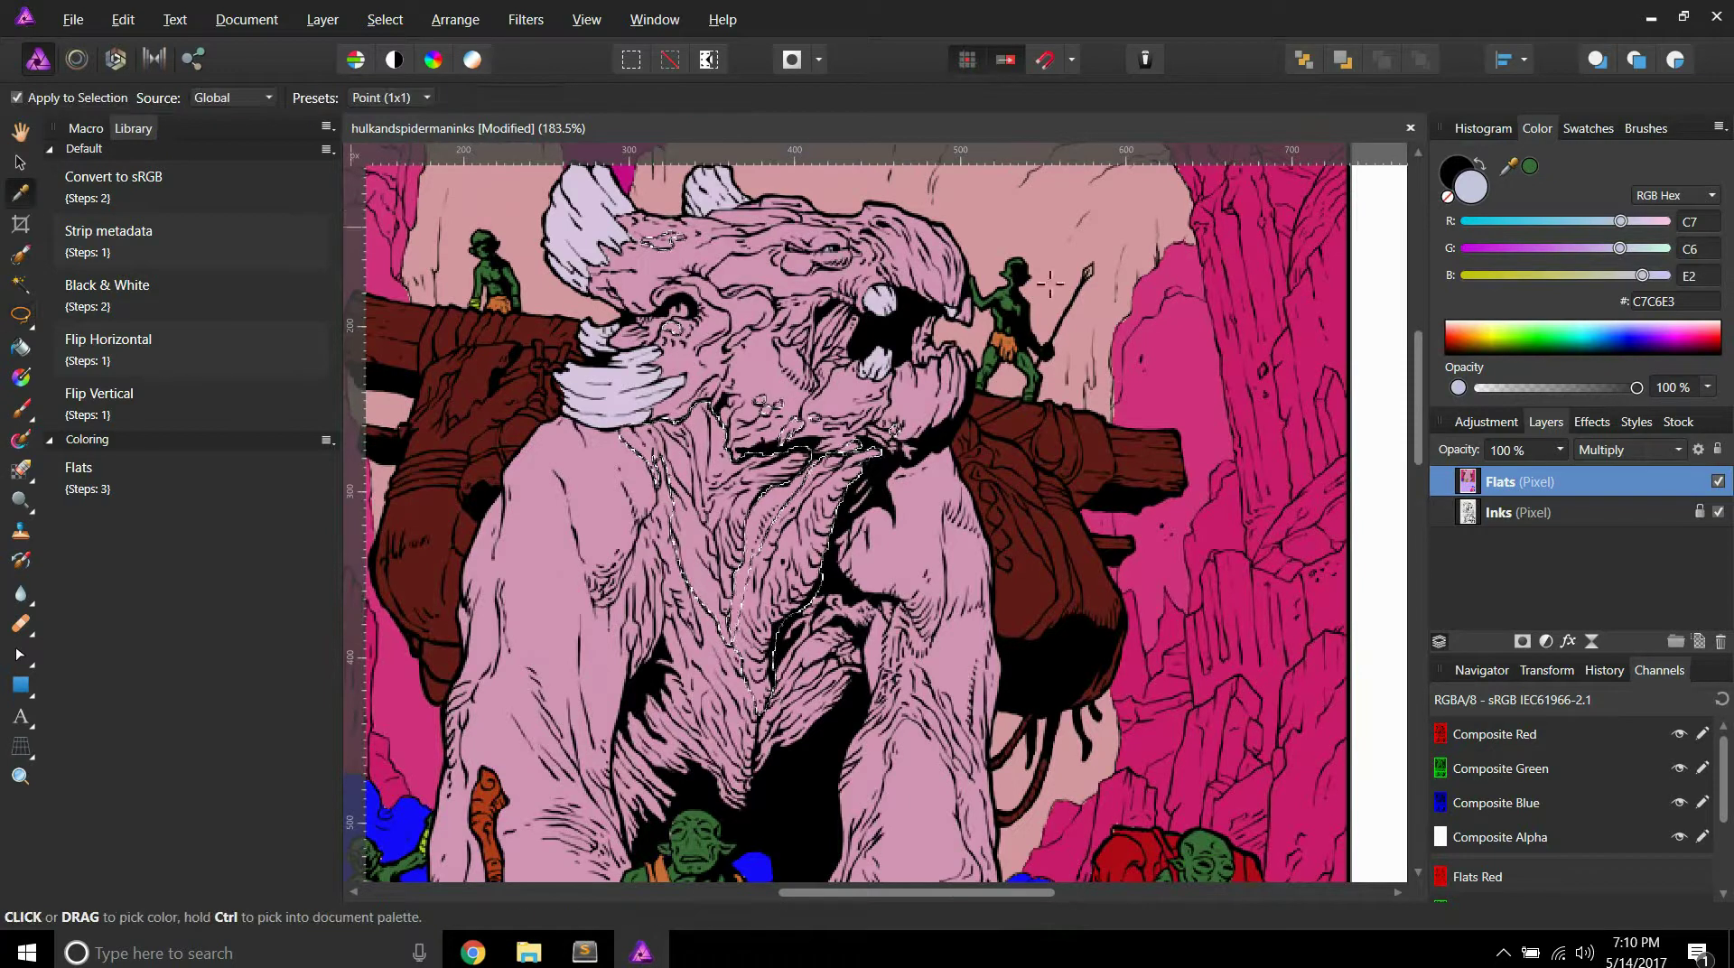
left_click(936, 264)
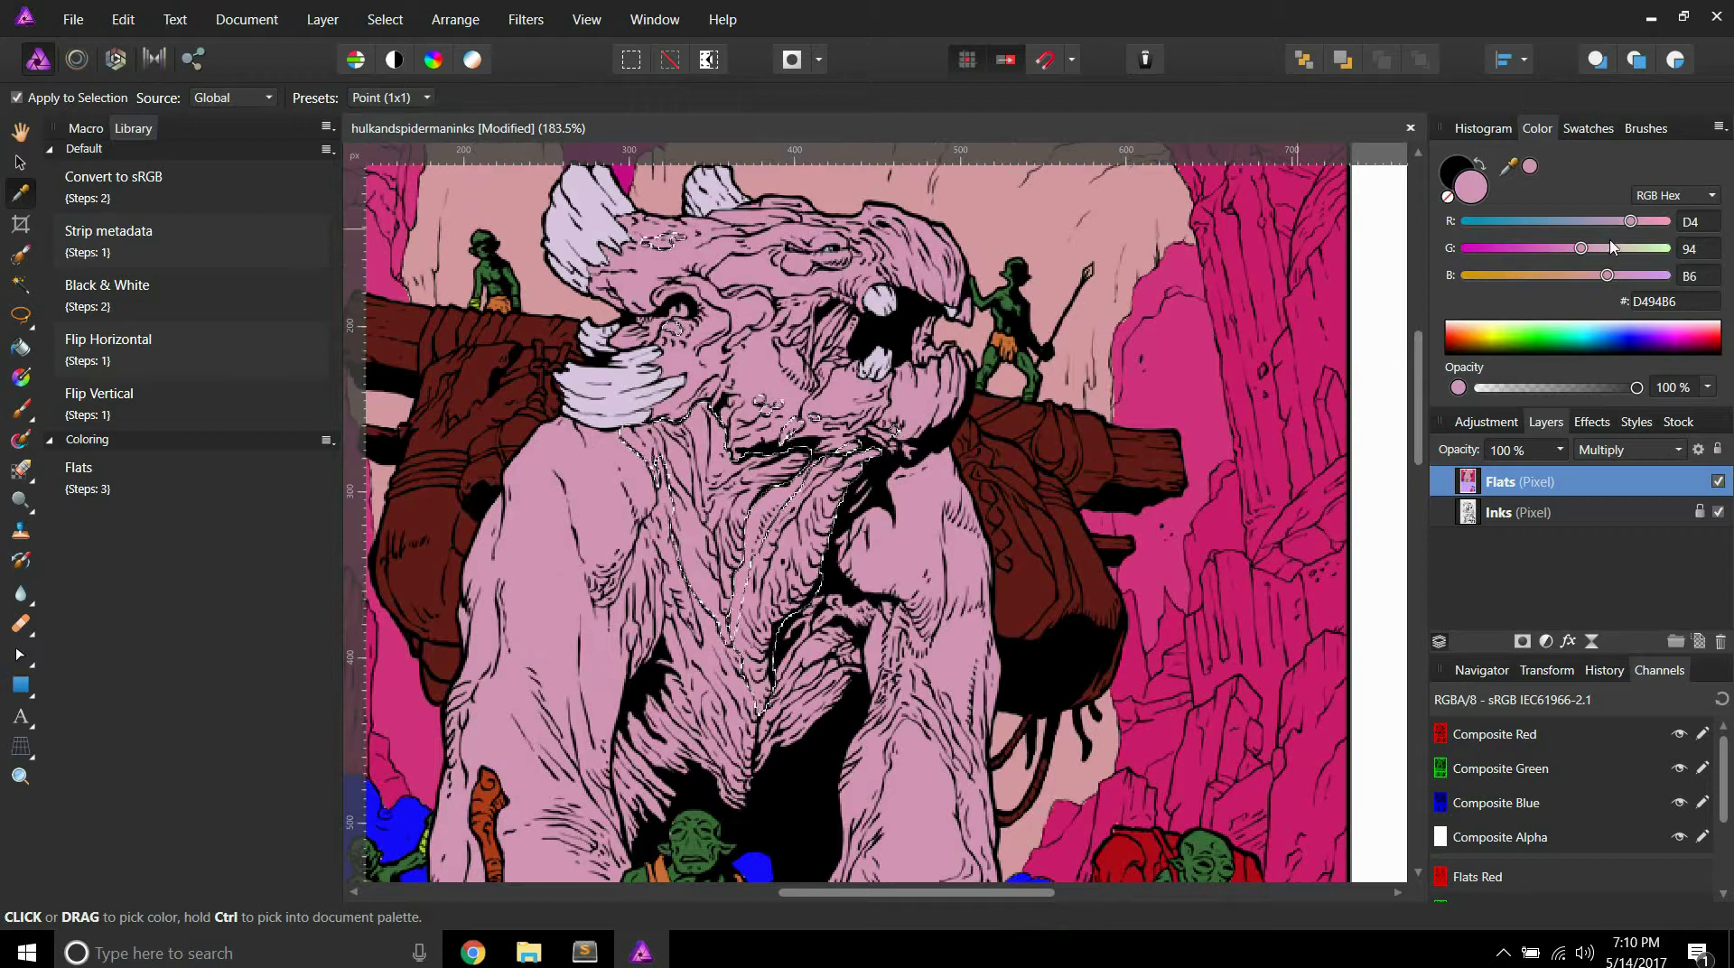
double_click(1482, 188)
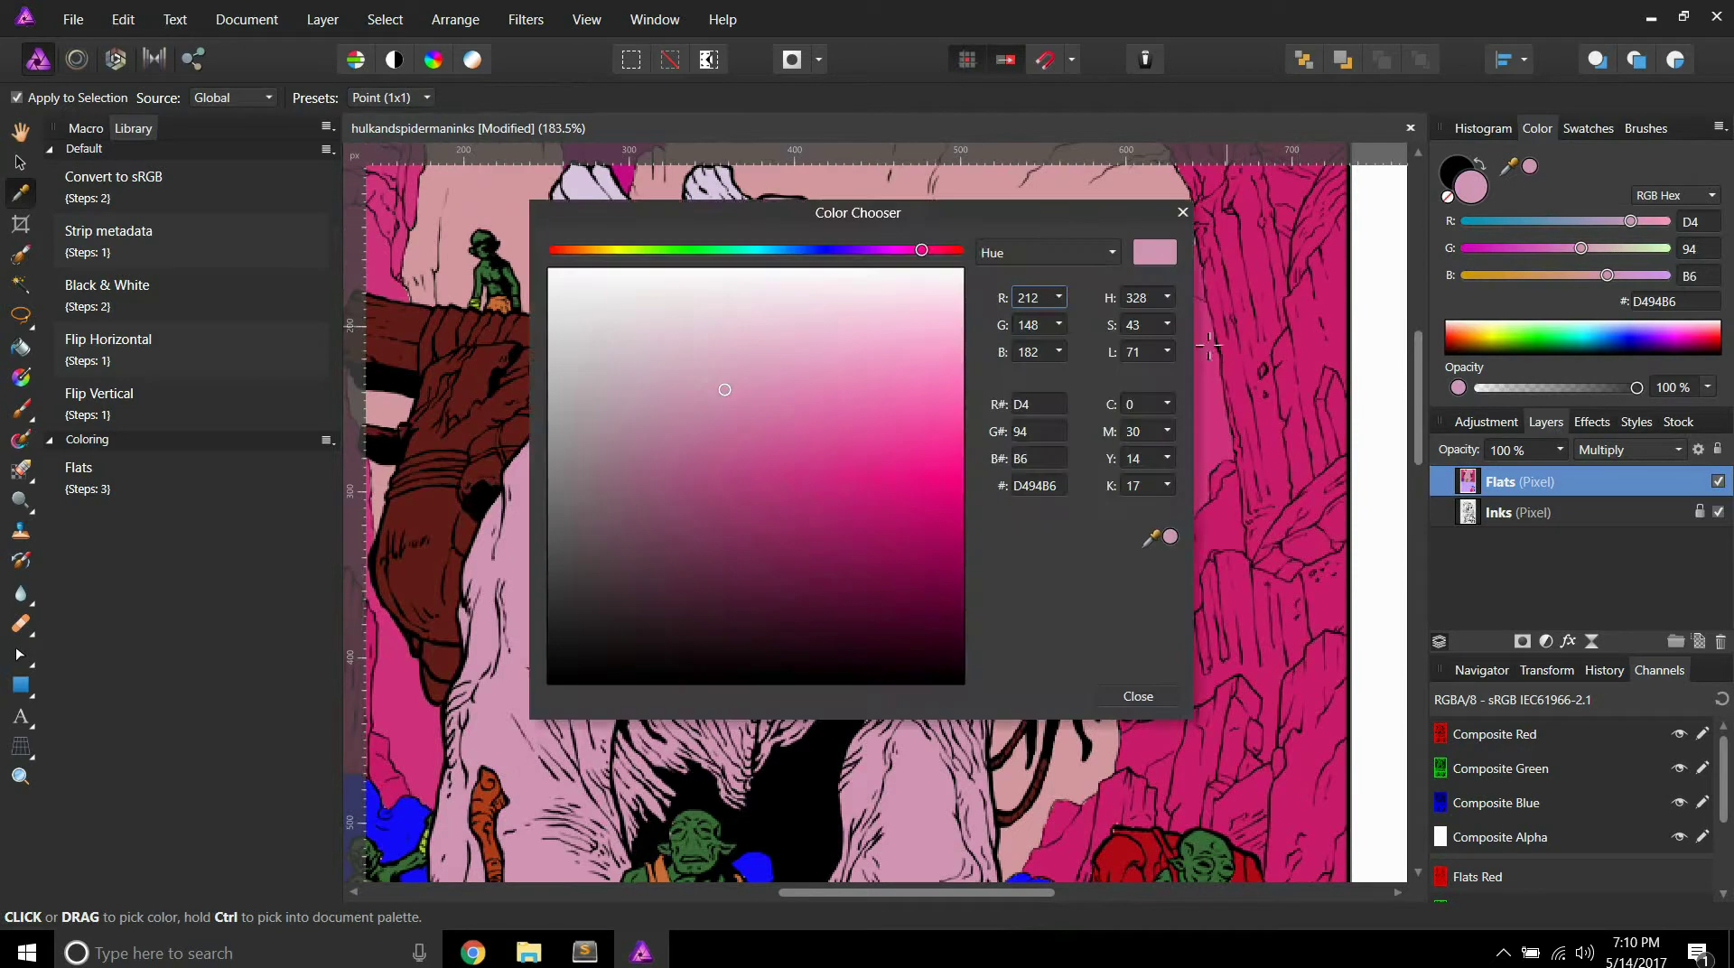
left_click(833, 427)
left_click(933, 251)
left_click_drag(935, 254, 941, 255)
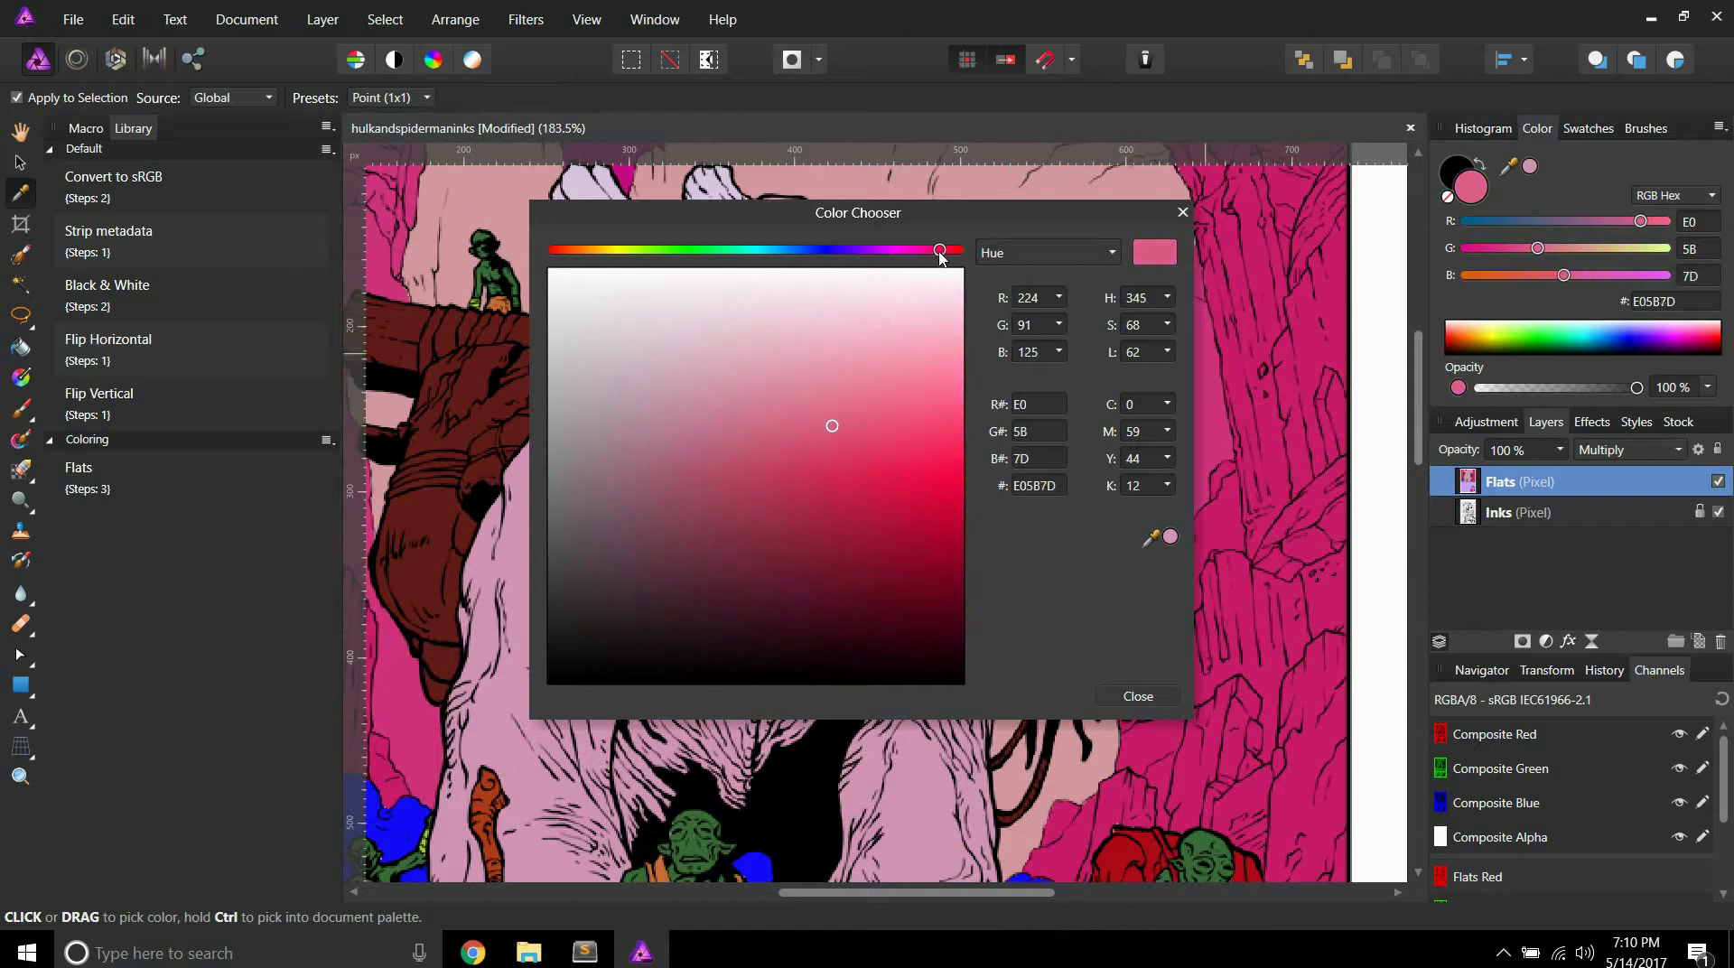
left_click(1135, 698)
Step: Flood-fill the selected facial bumps, throat and neck folds with the reddish pink, and clear the selection
left_click(21, 345)
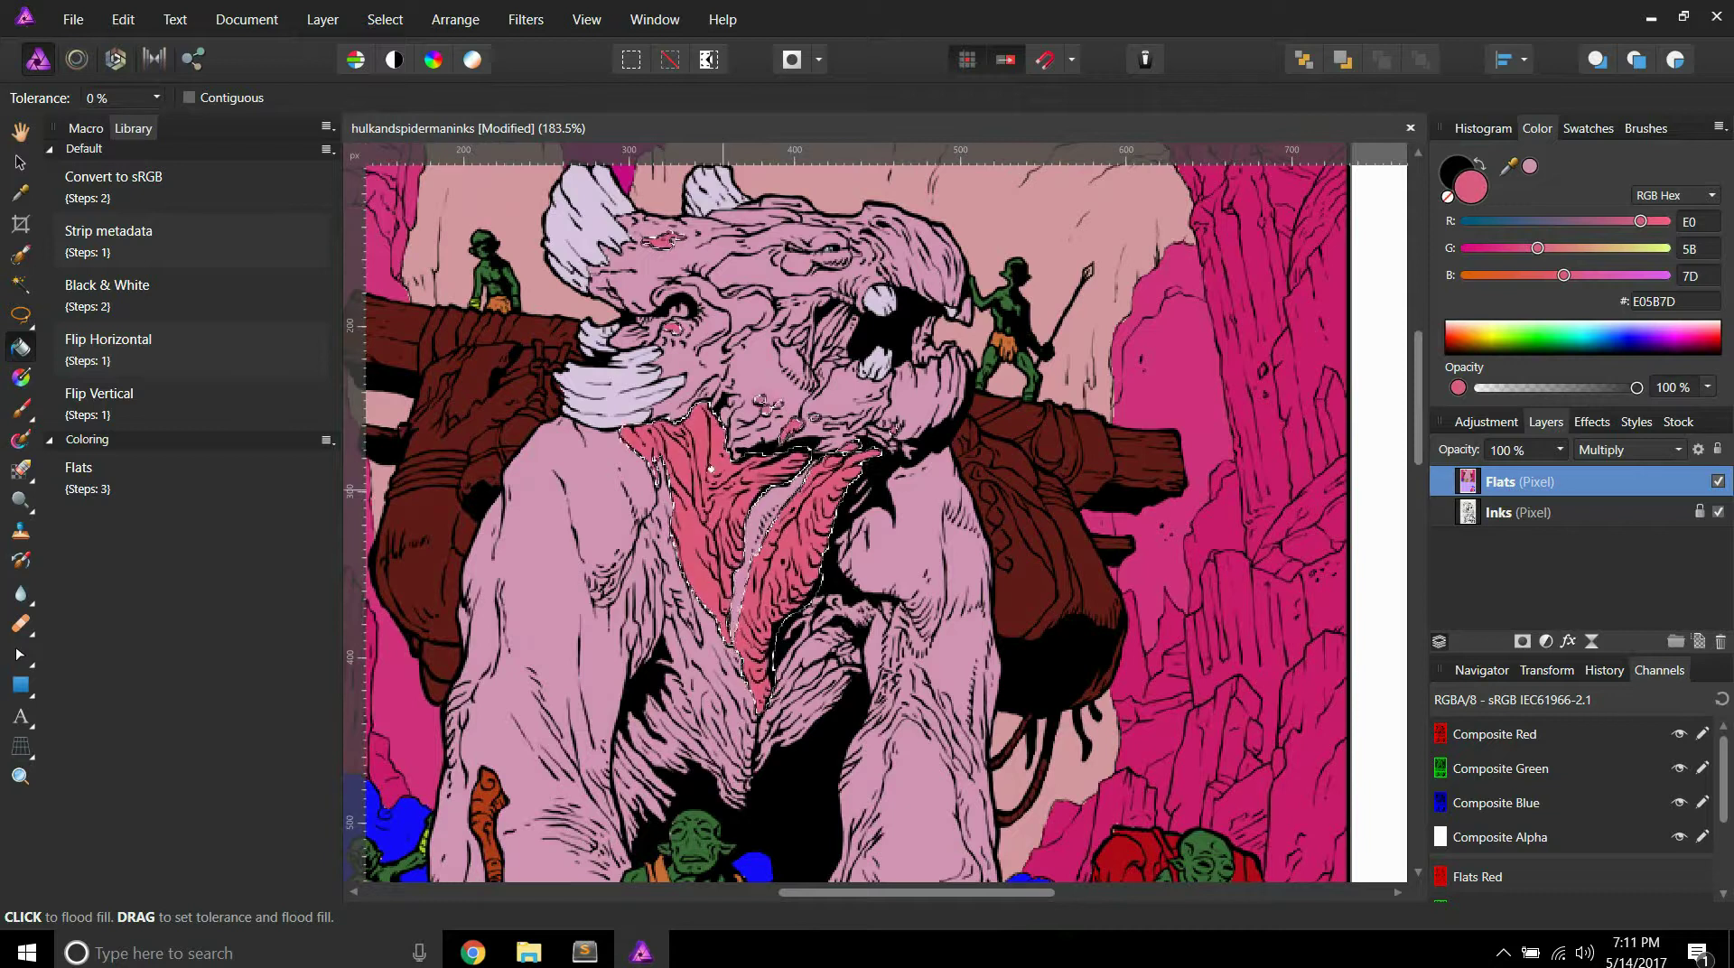
scroll(844, 512, "down", 3)
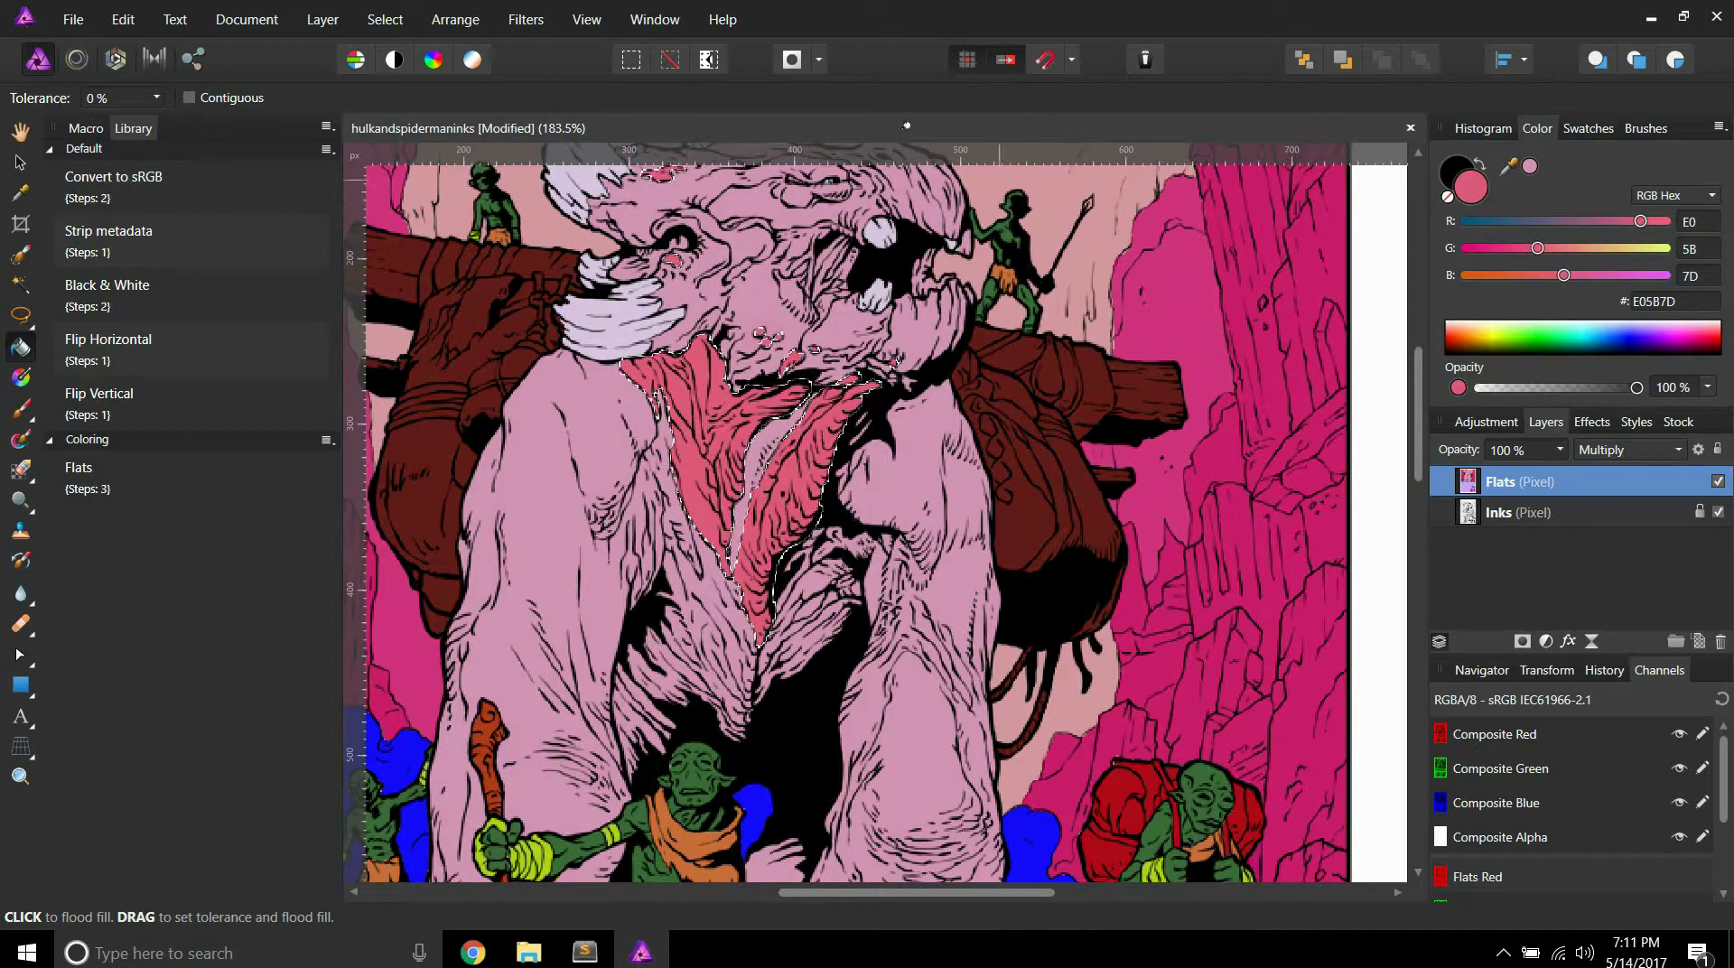
left_click(680, 61)
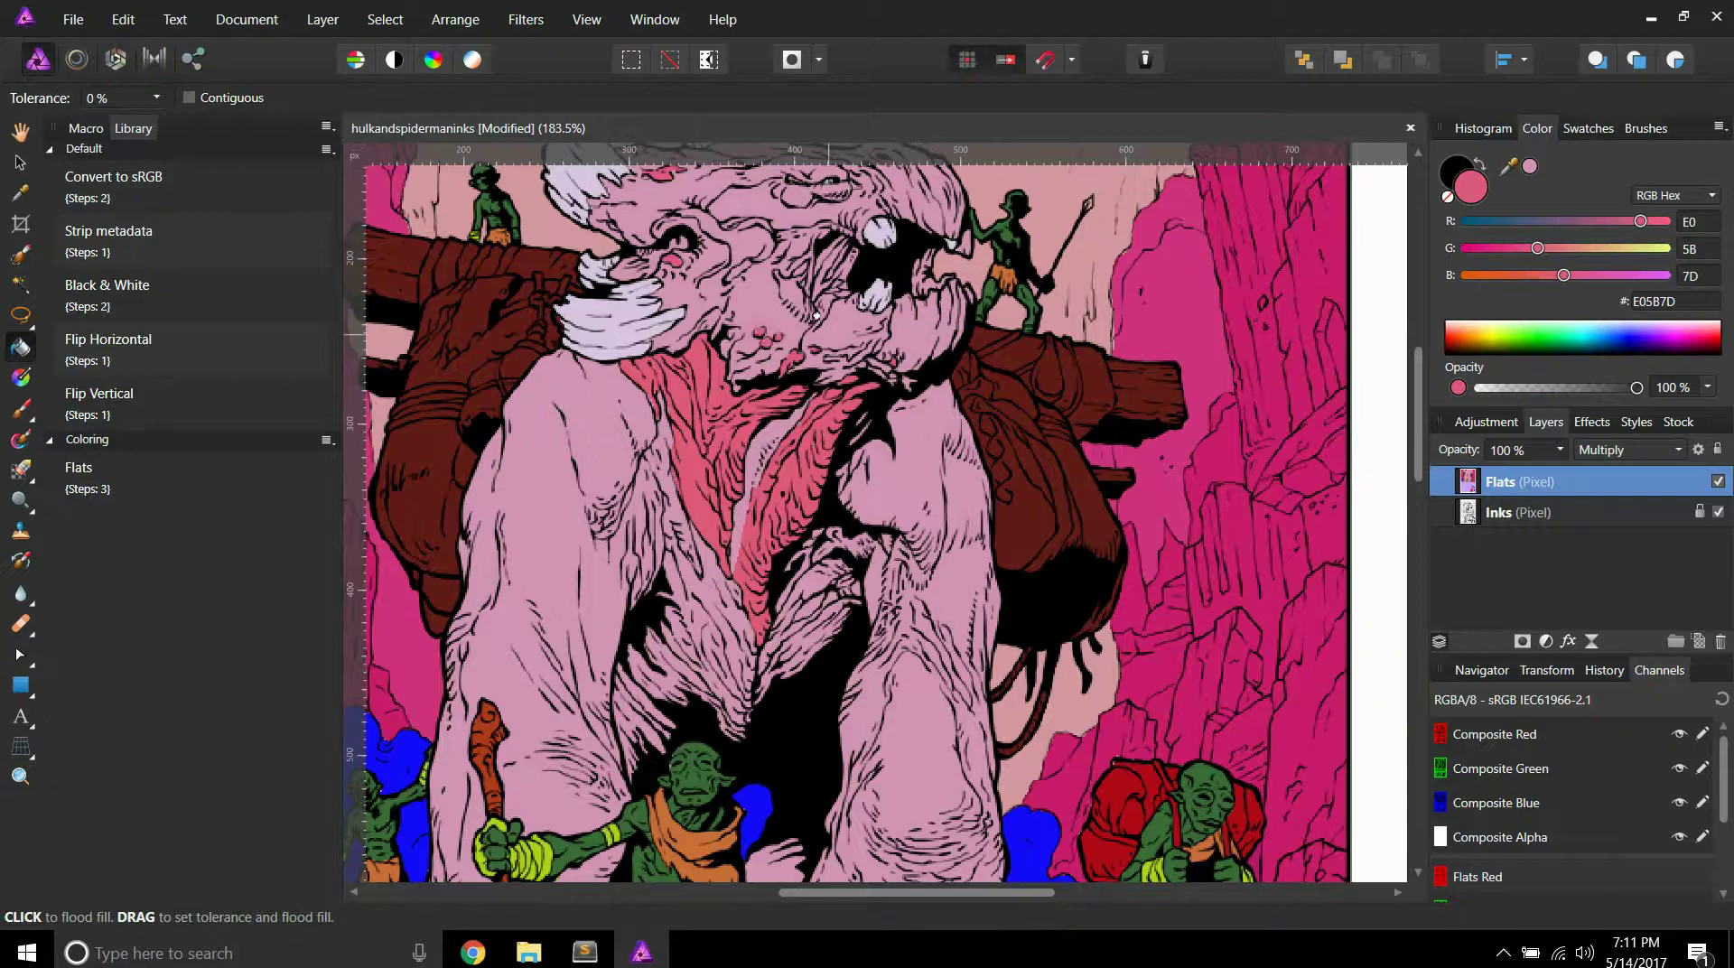
Step: Examine the flats across the upper panel for details that still need their own colour
scroll(815, 315, "down", 3)
scroll(810, 364, "up", 1)
scroll(826, 369, "down", 1)
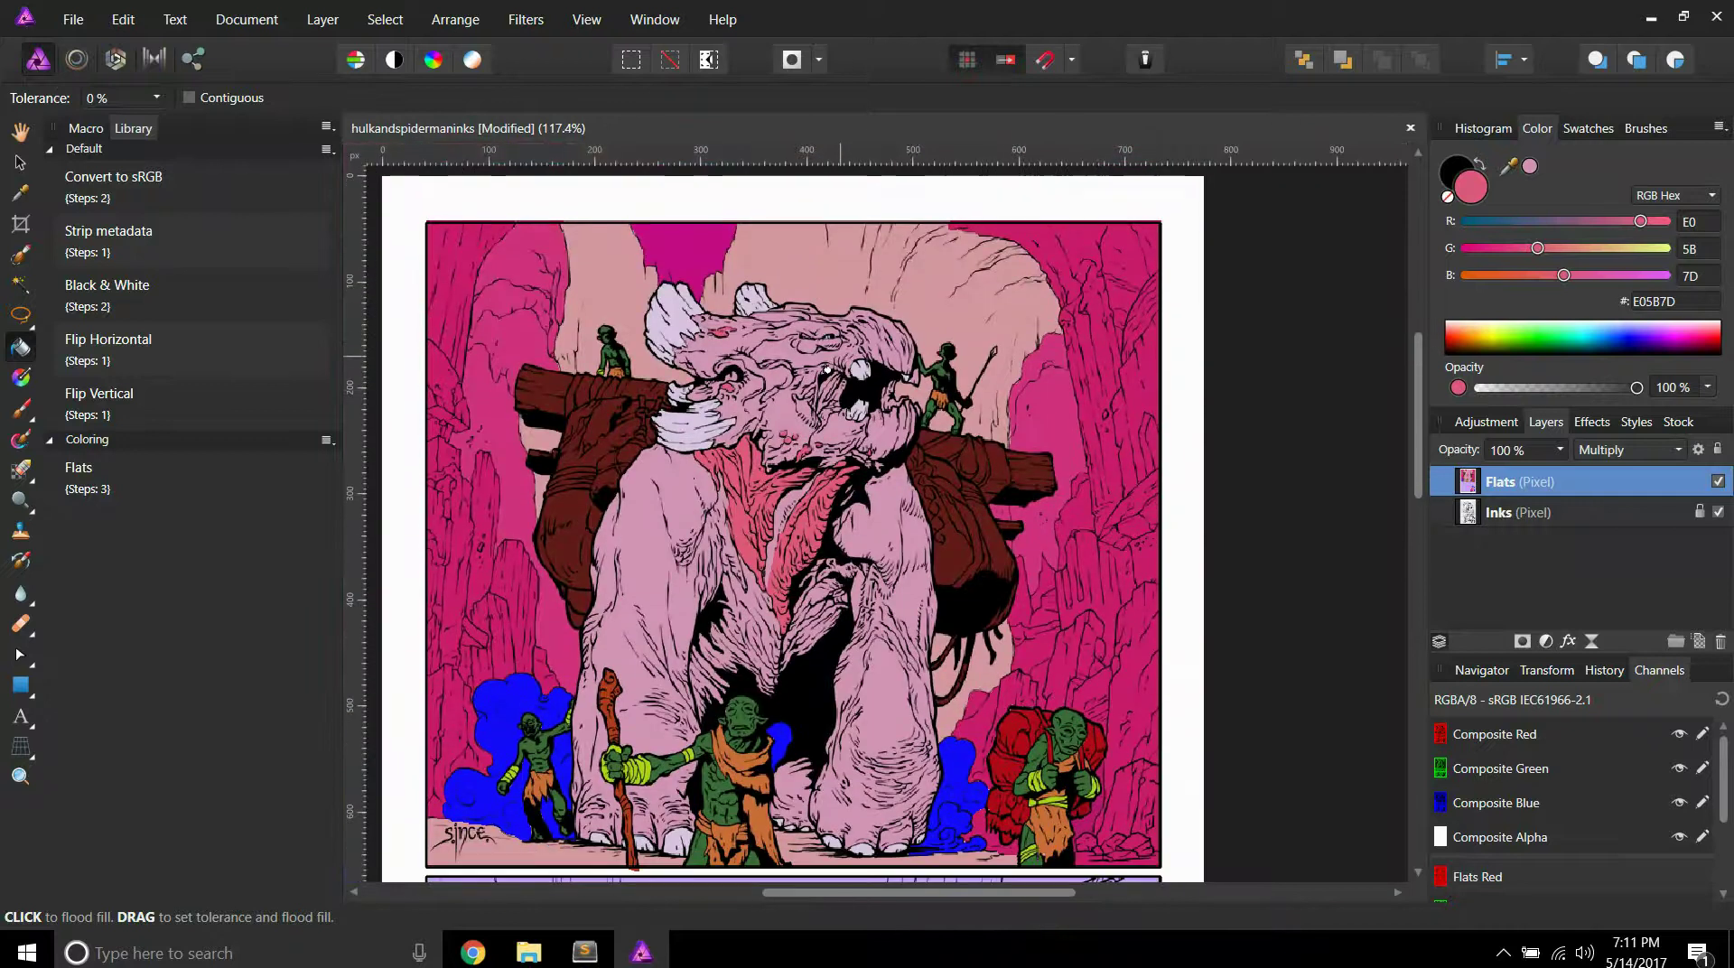
scroll(812, 393, "down", 3)
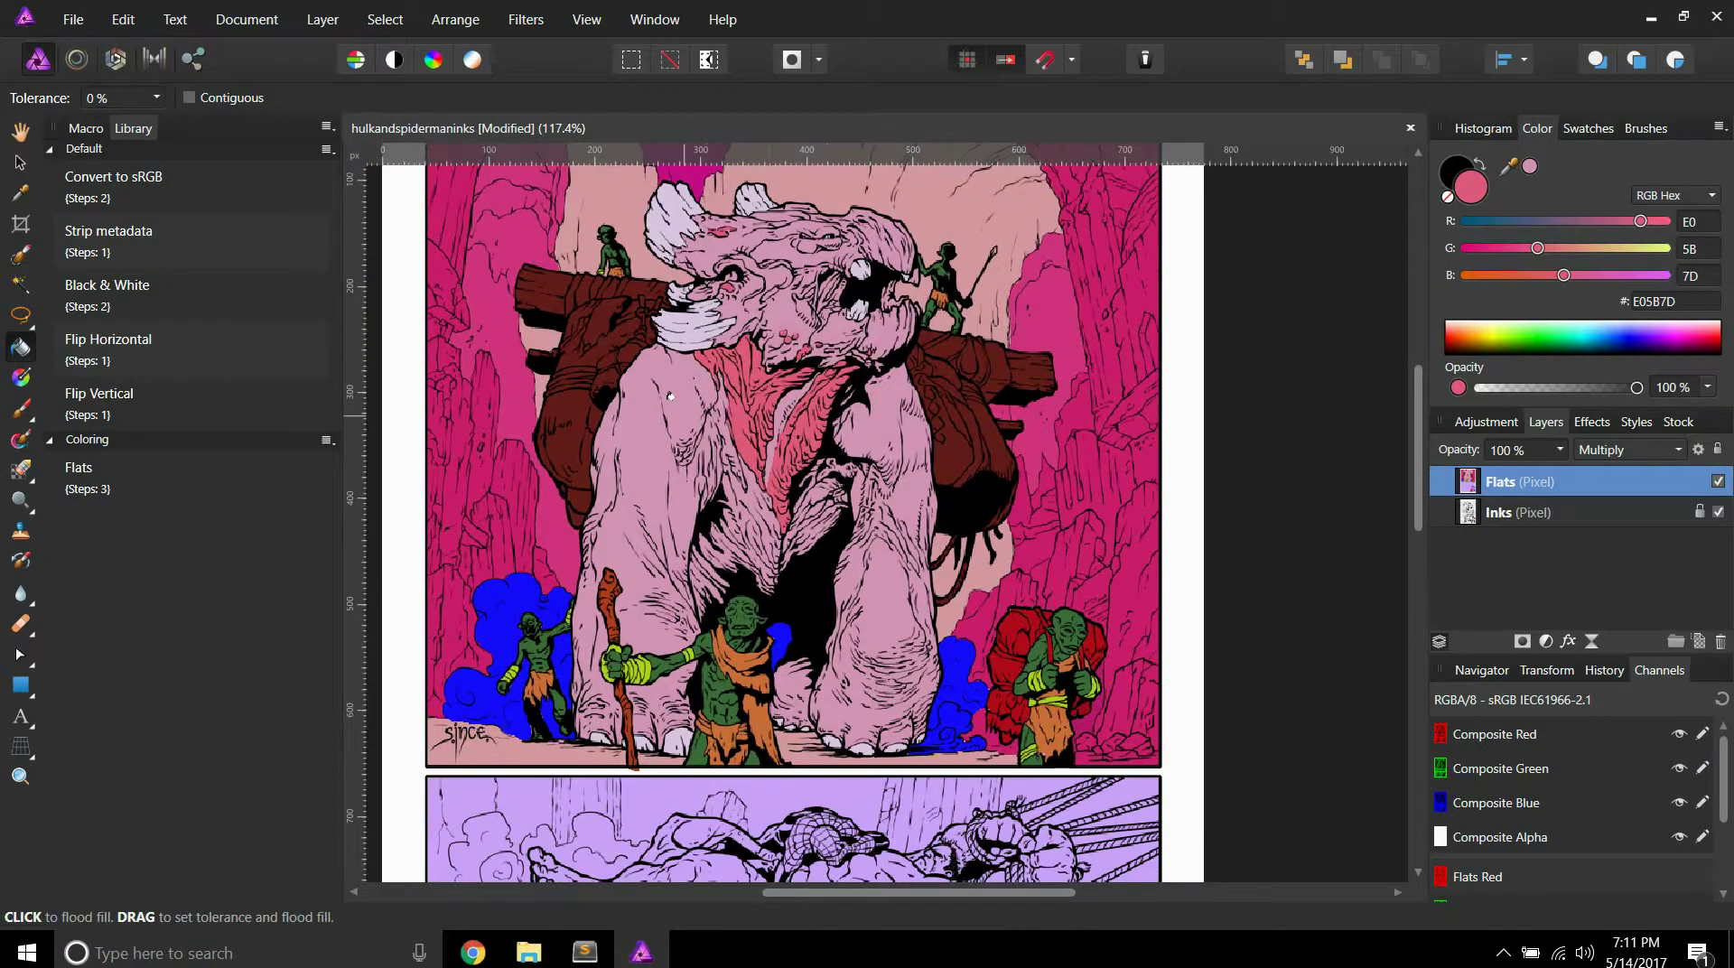
scroll(870, 549, "up", 1)
scroll(870, 549, "down", 5)
scroll(832, 508, "up", 2)
scroll(832, 507, "up", 4)
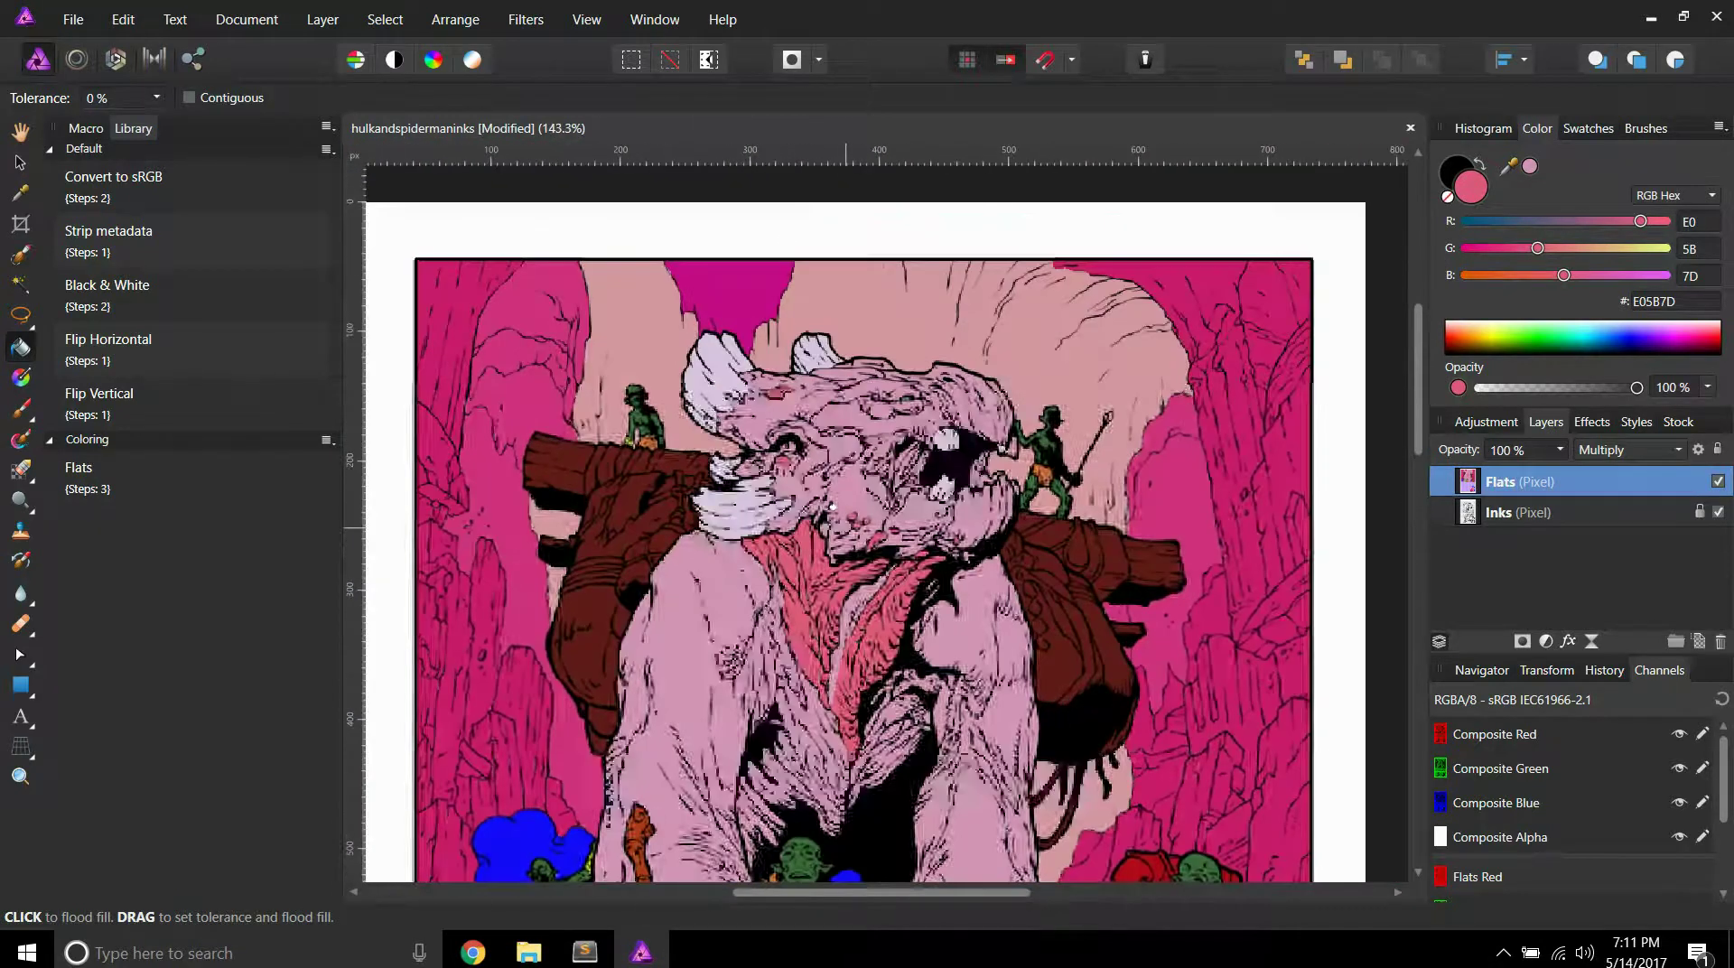
scroll(831, 508, "down", 2)
scroll(833, 507, "up", 2)
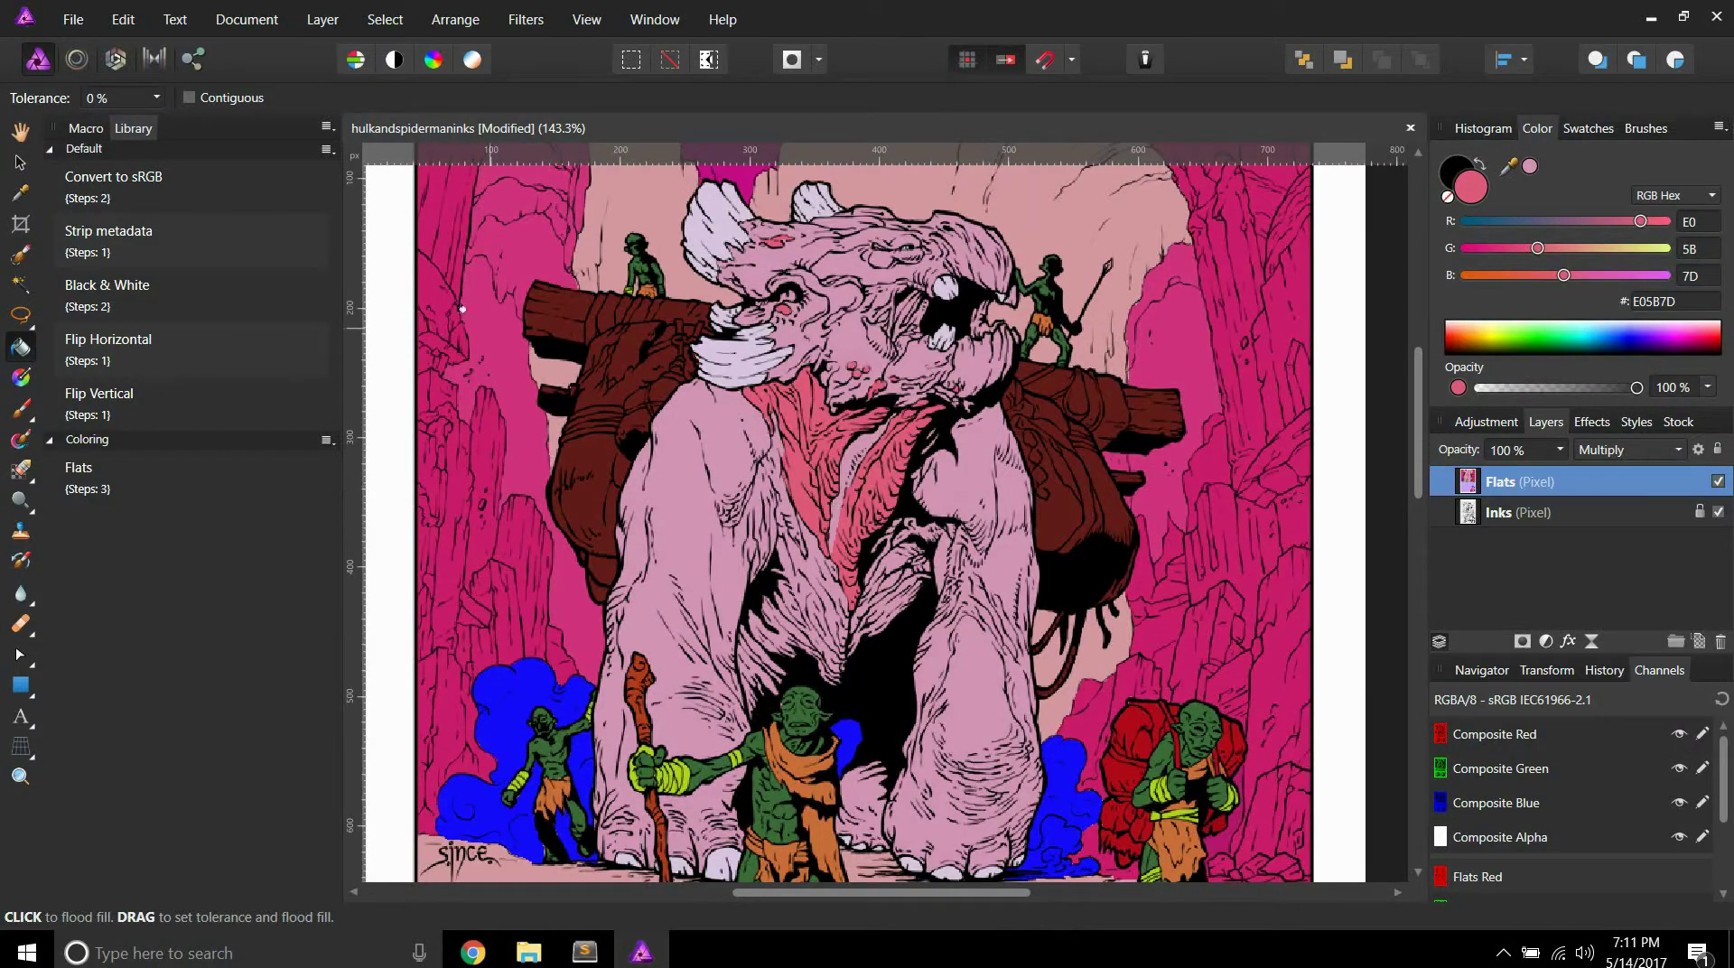
Step: Lasso the two wooden beam ends protruding from the bag on the picture's left side, including their black undersides
scroll(503, 307, "up", 5)
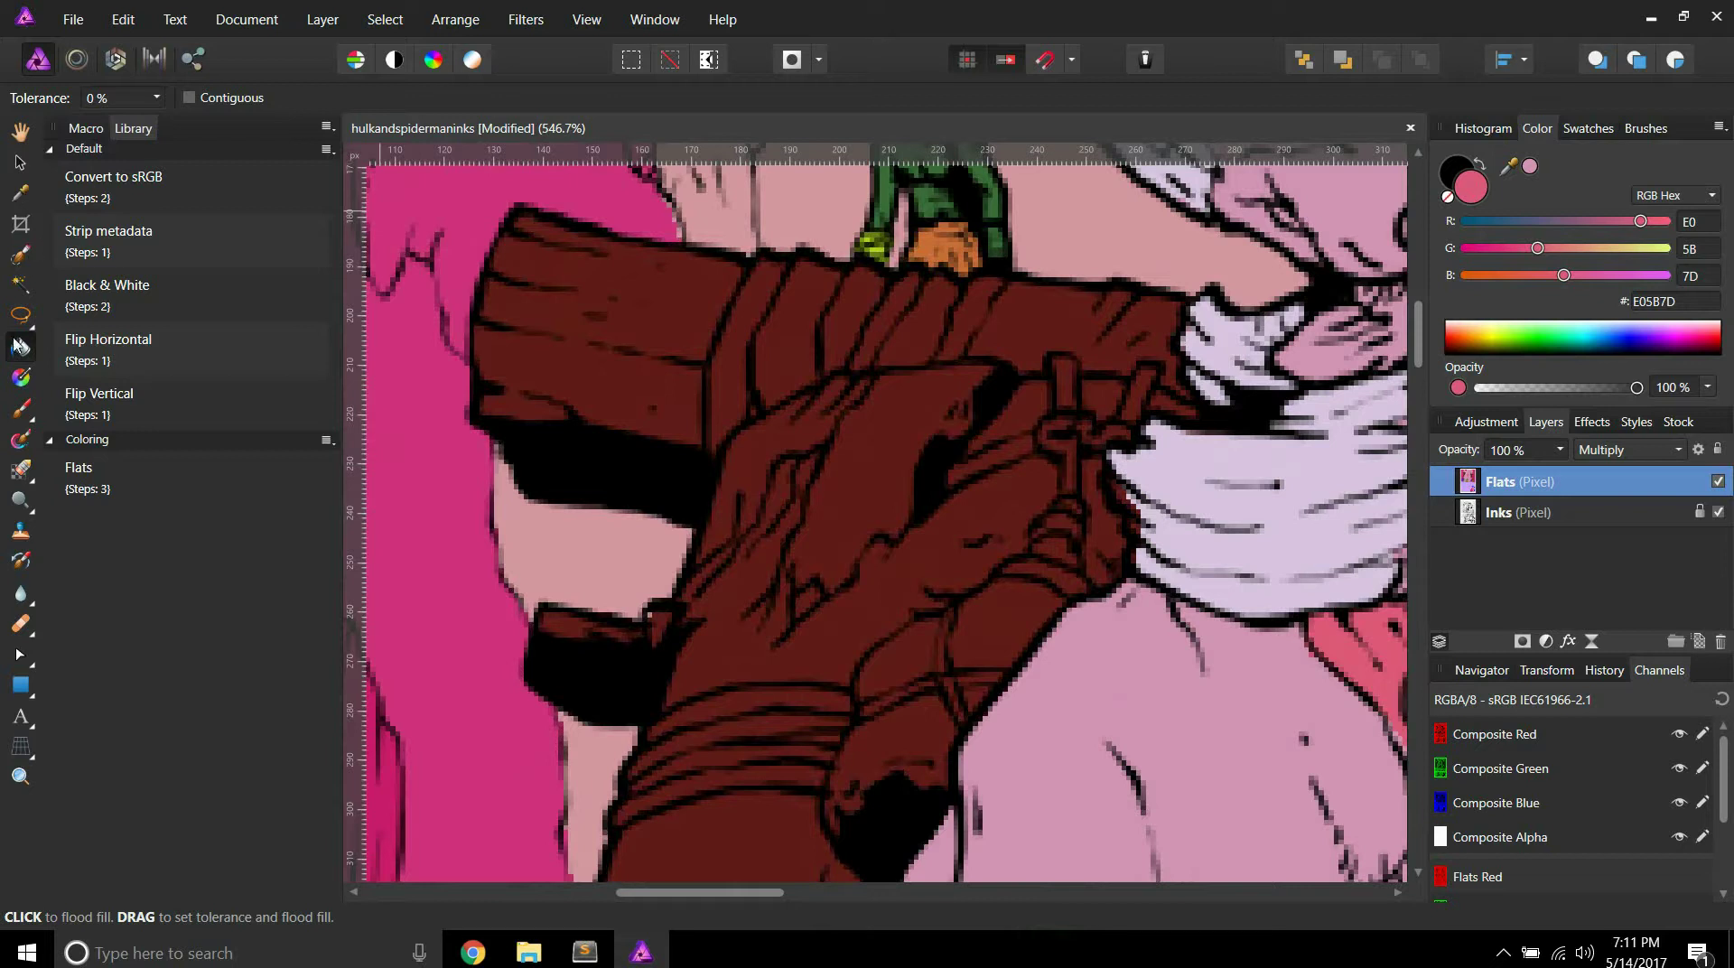
left_click(17, 318)
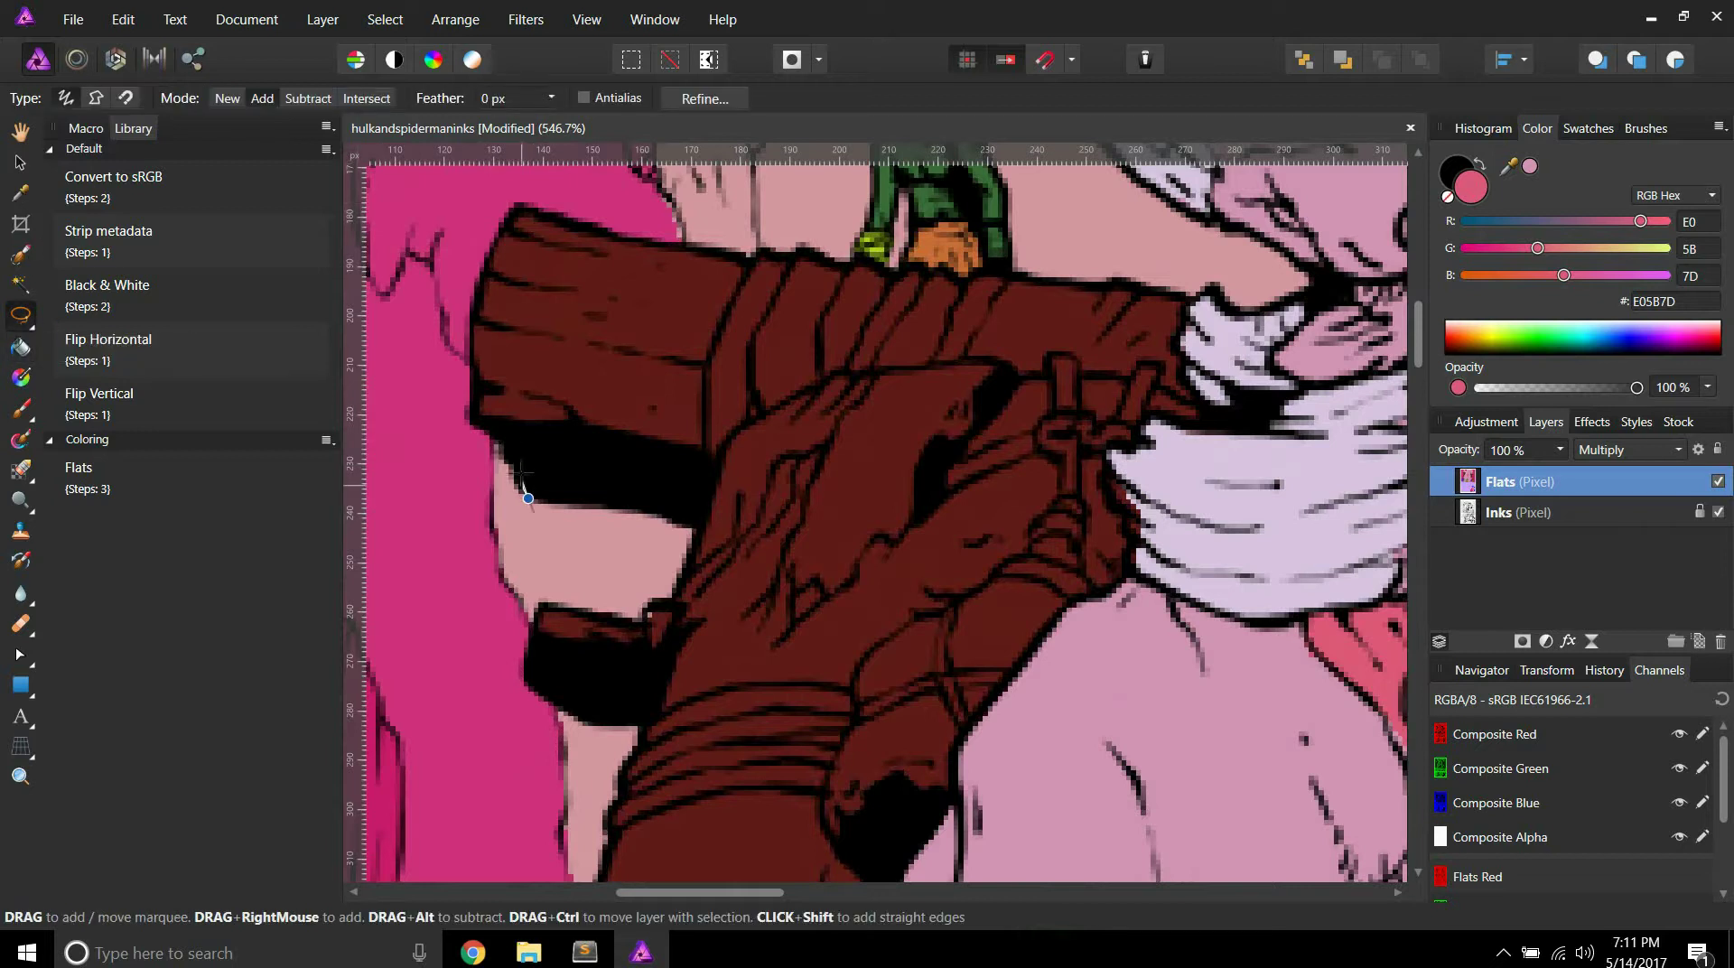
mouse_move(488, 424)
left_mouse_down()
mouse_move(469, 309)
mouse_move(517, 209)
mouse_move(736, 253)
mouse_move(754, 262)
mouse_move(716, 345)
mouse_move(707, 518)
left_mouse_up()
mouse_move(543, 602)
left_mouse_down()
mouse_move(527, 683)
mouse_move(558, 718)
mouse_move(647, 718)
mouse_move(678, 628)
mouse_move(666, 608)
mouse_move(636, 621)
mouse_move(543, 602)
left_mouse_up()
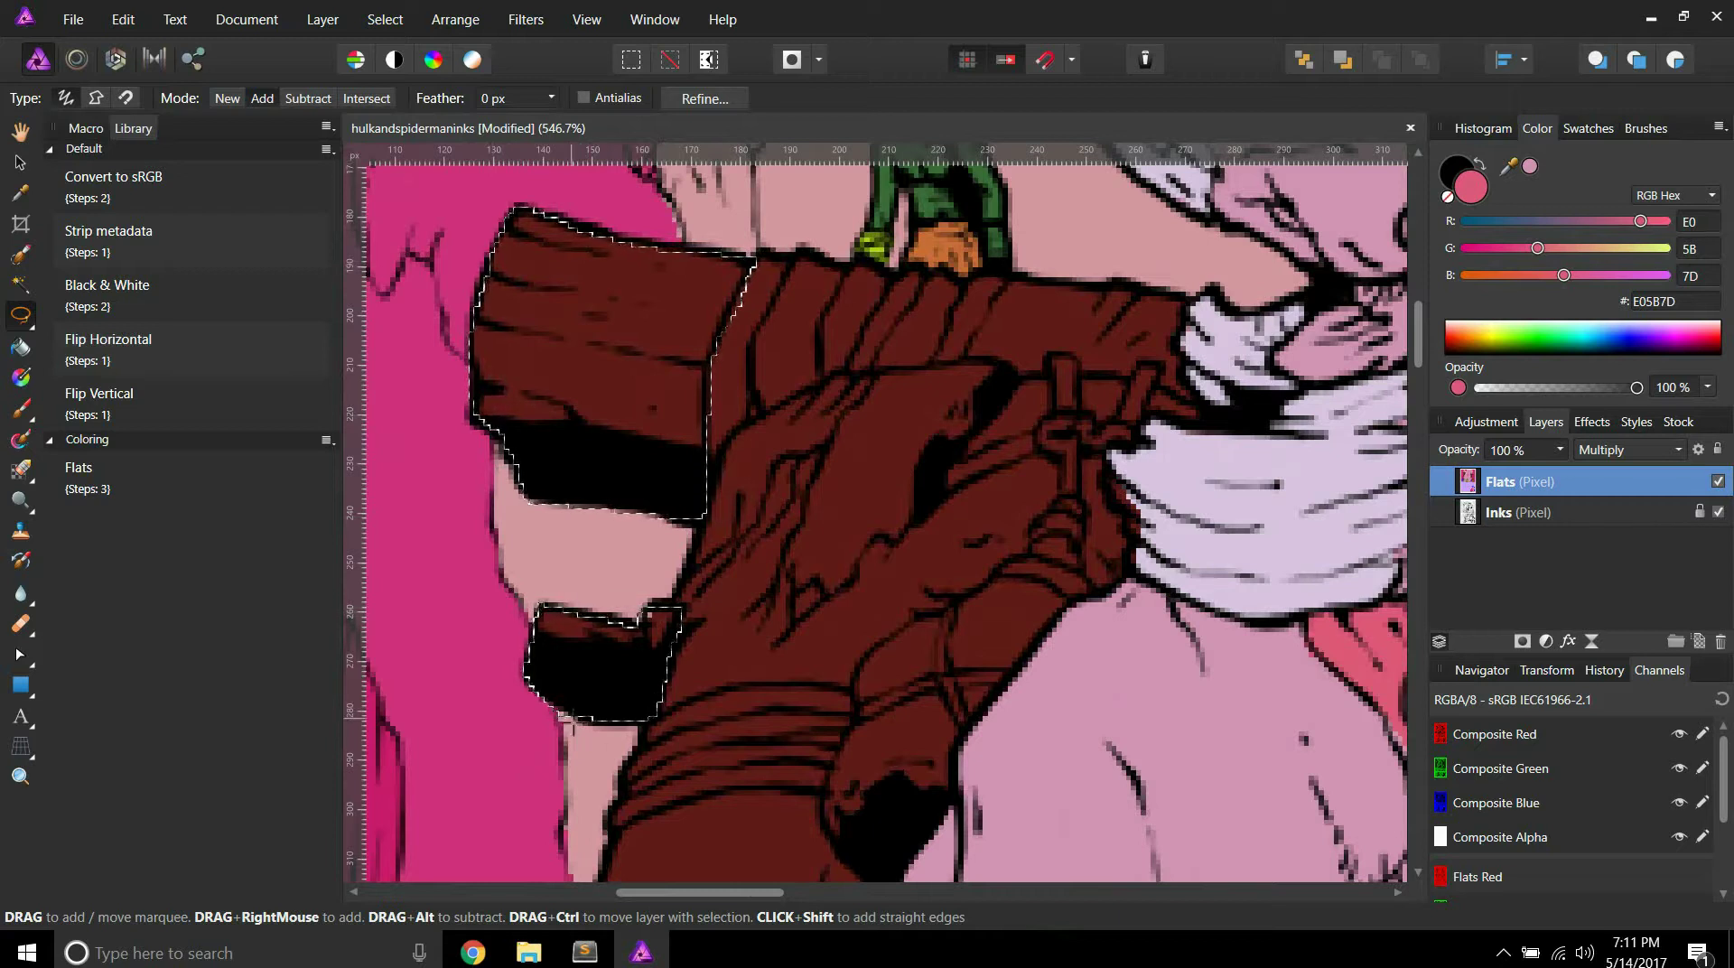
scroll(567, 718, "up", 5)
left_click_drag(540, 682, 425, 596)
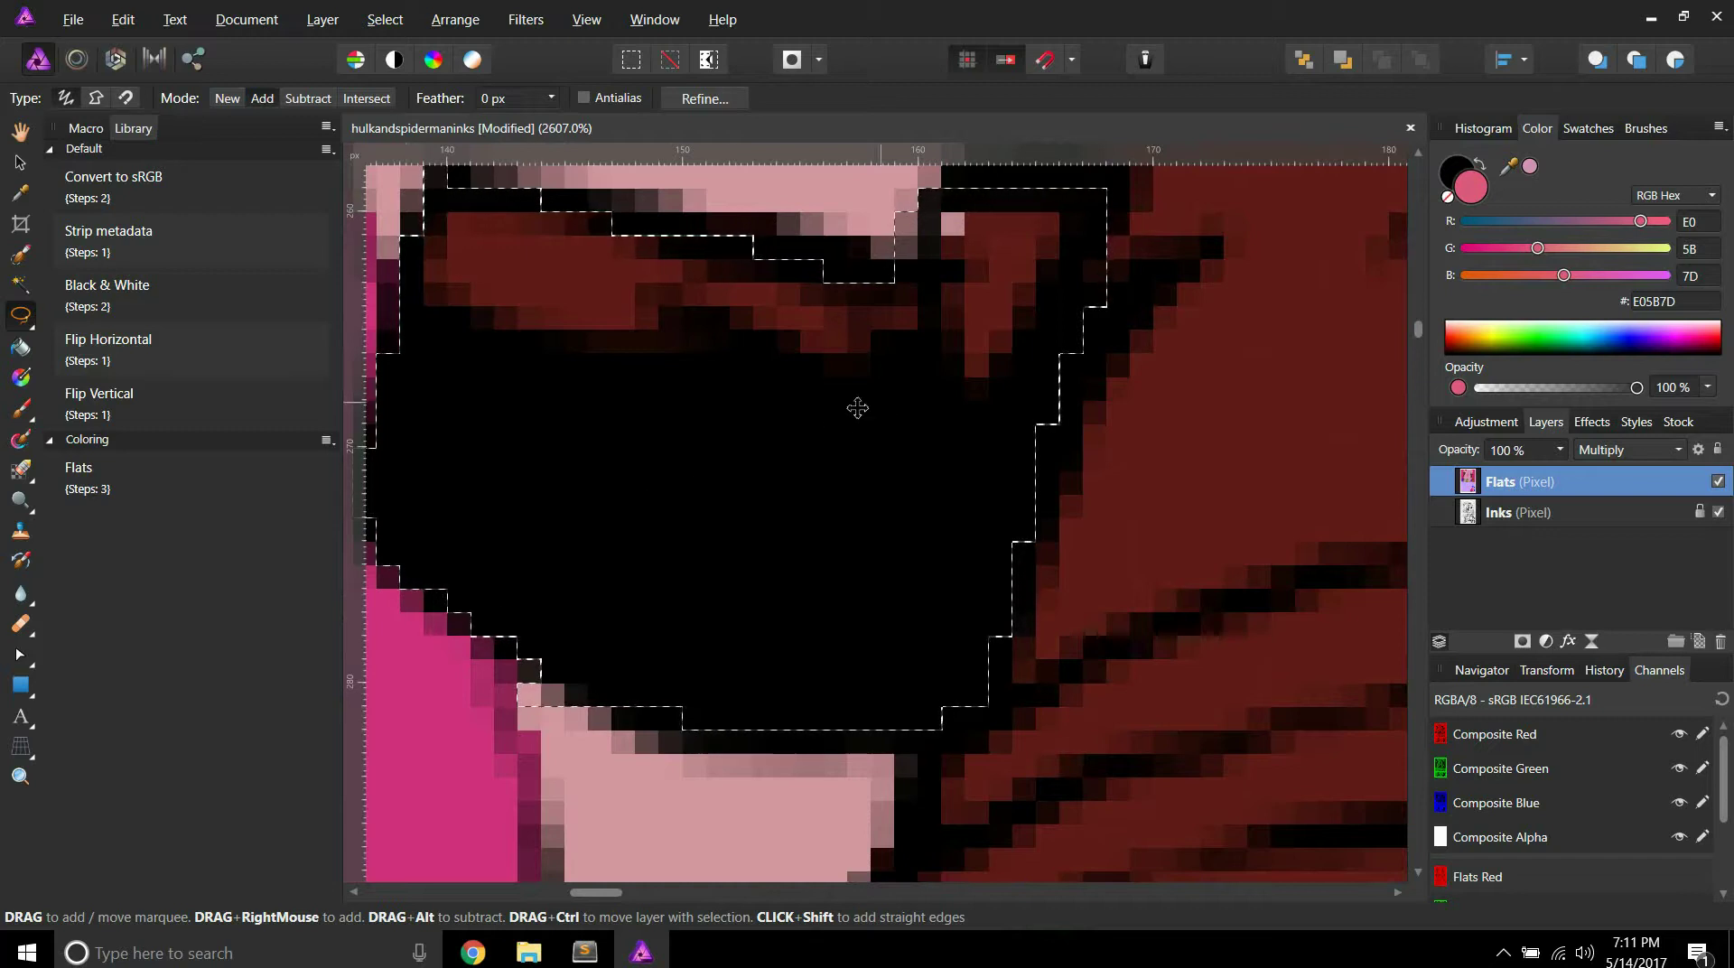
Step: Add the large beam end protruding from the bag on the picture's right side to the selection, up to the bag's outline
scroll(838, 421, "down", 4)
scroll(838, 421, "down", 4)
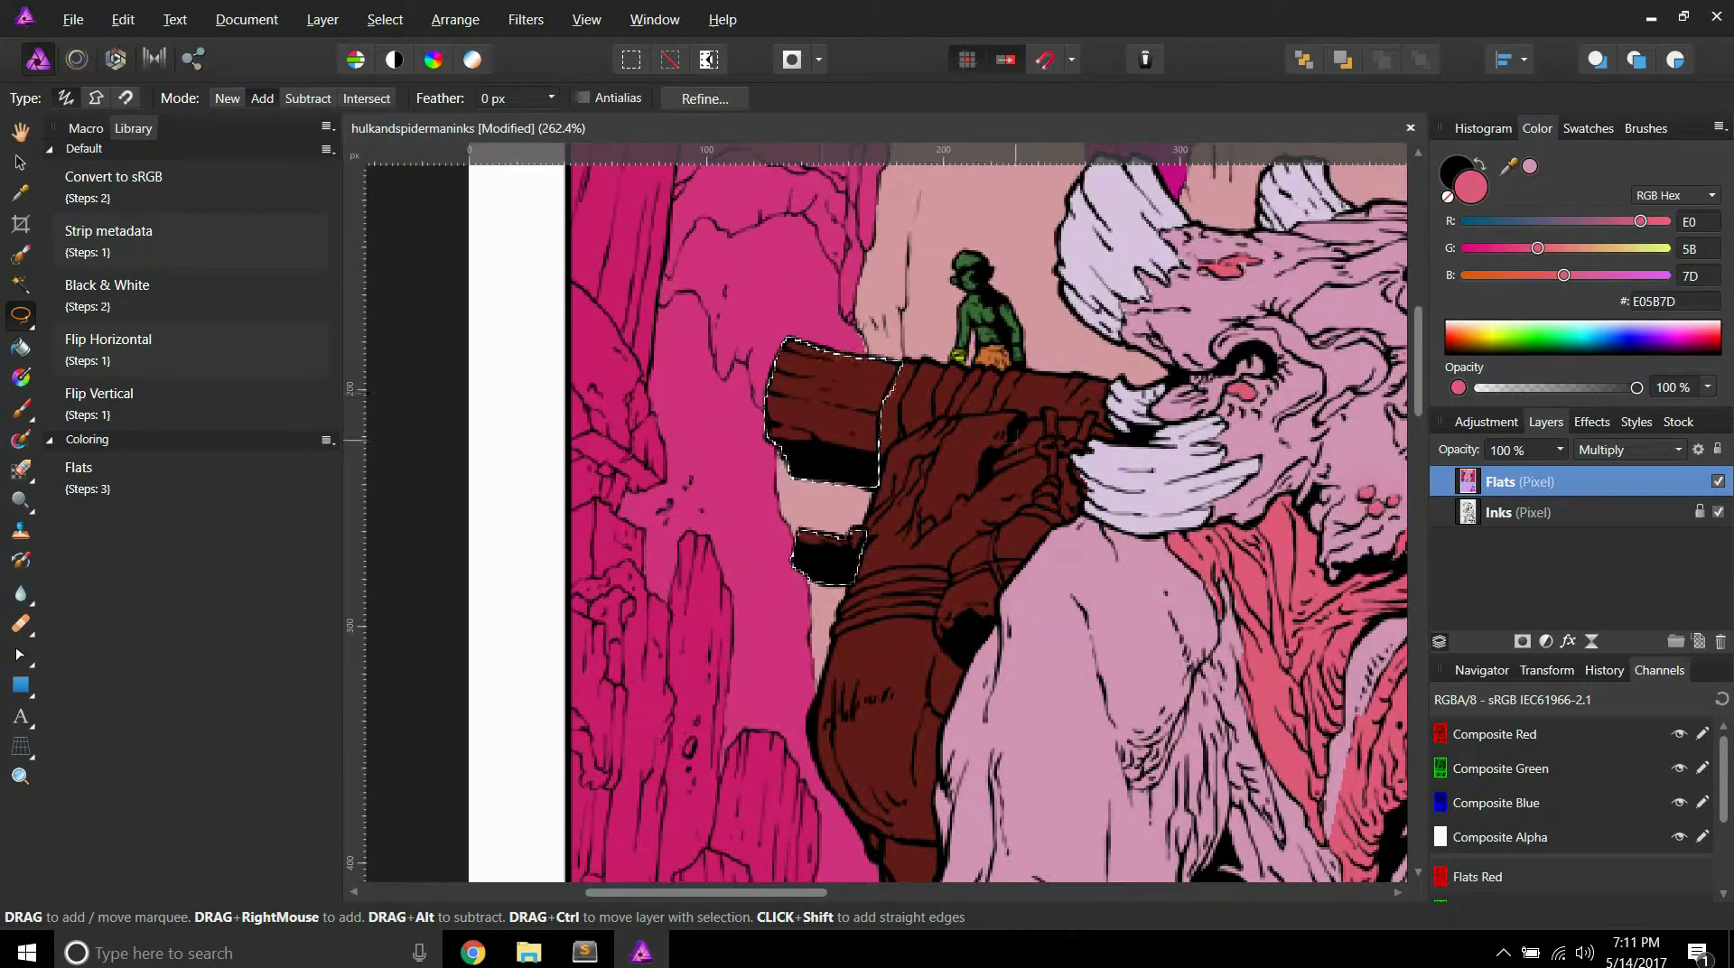
scroll(788, 389, "right", 10)
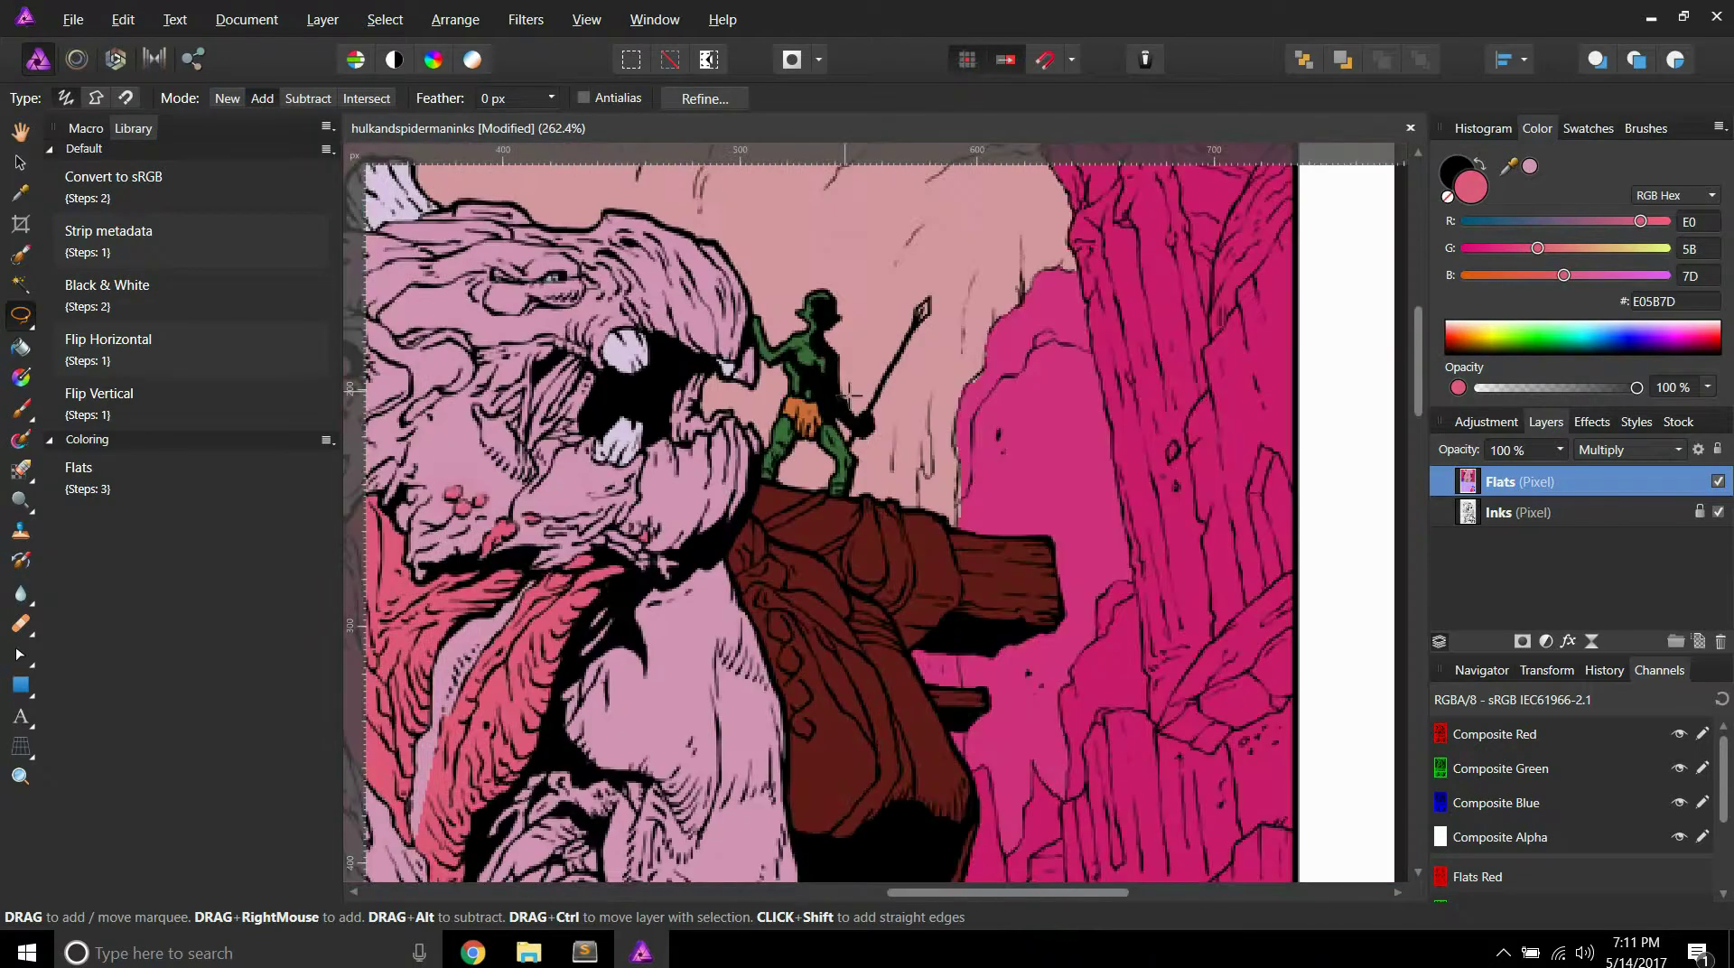
scroll(865, 539, "up", 3)
scroll(1068, 449, "up", 4)
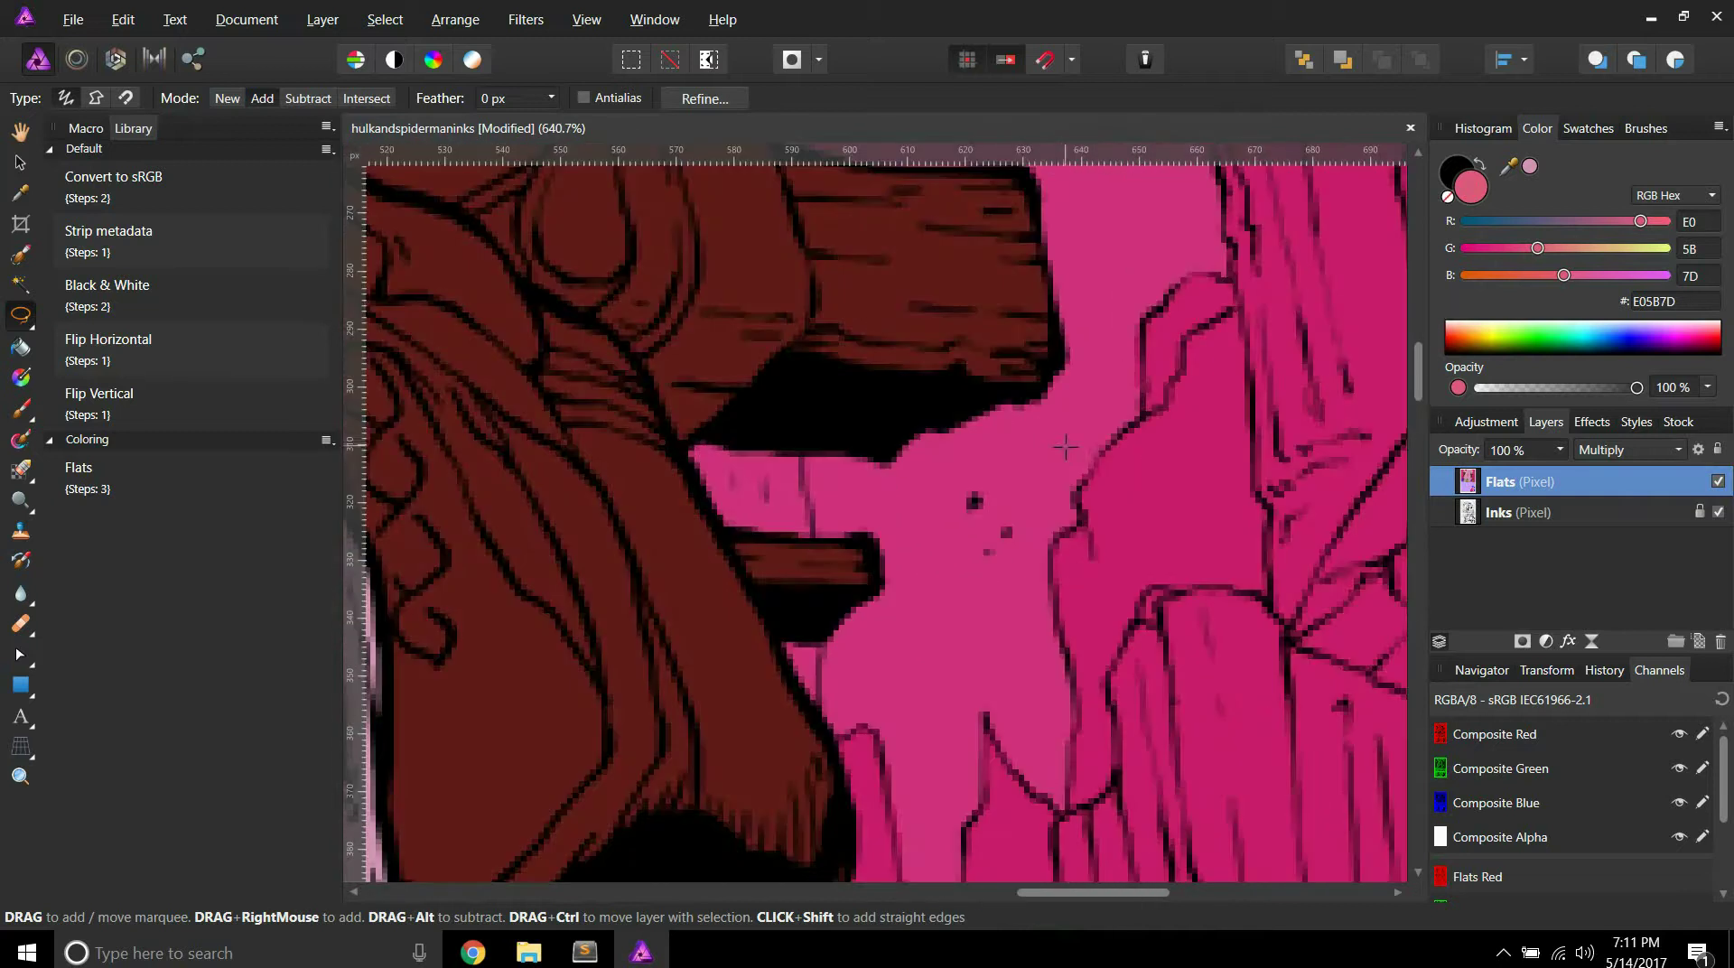
scroll(900, 382, "up", 3)
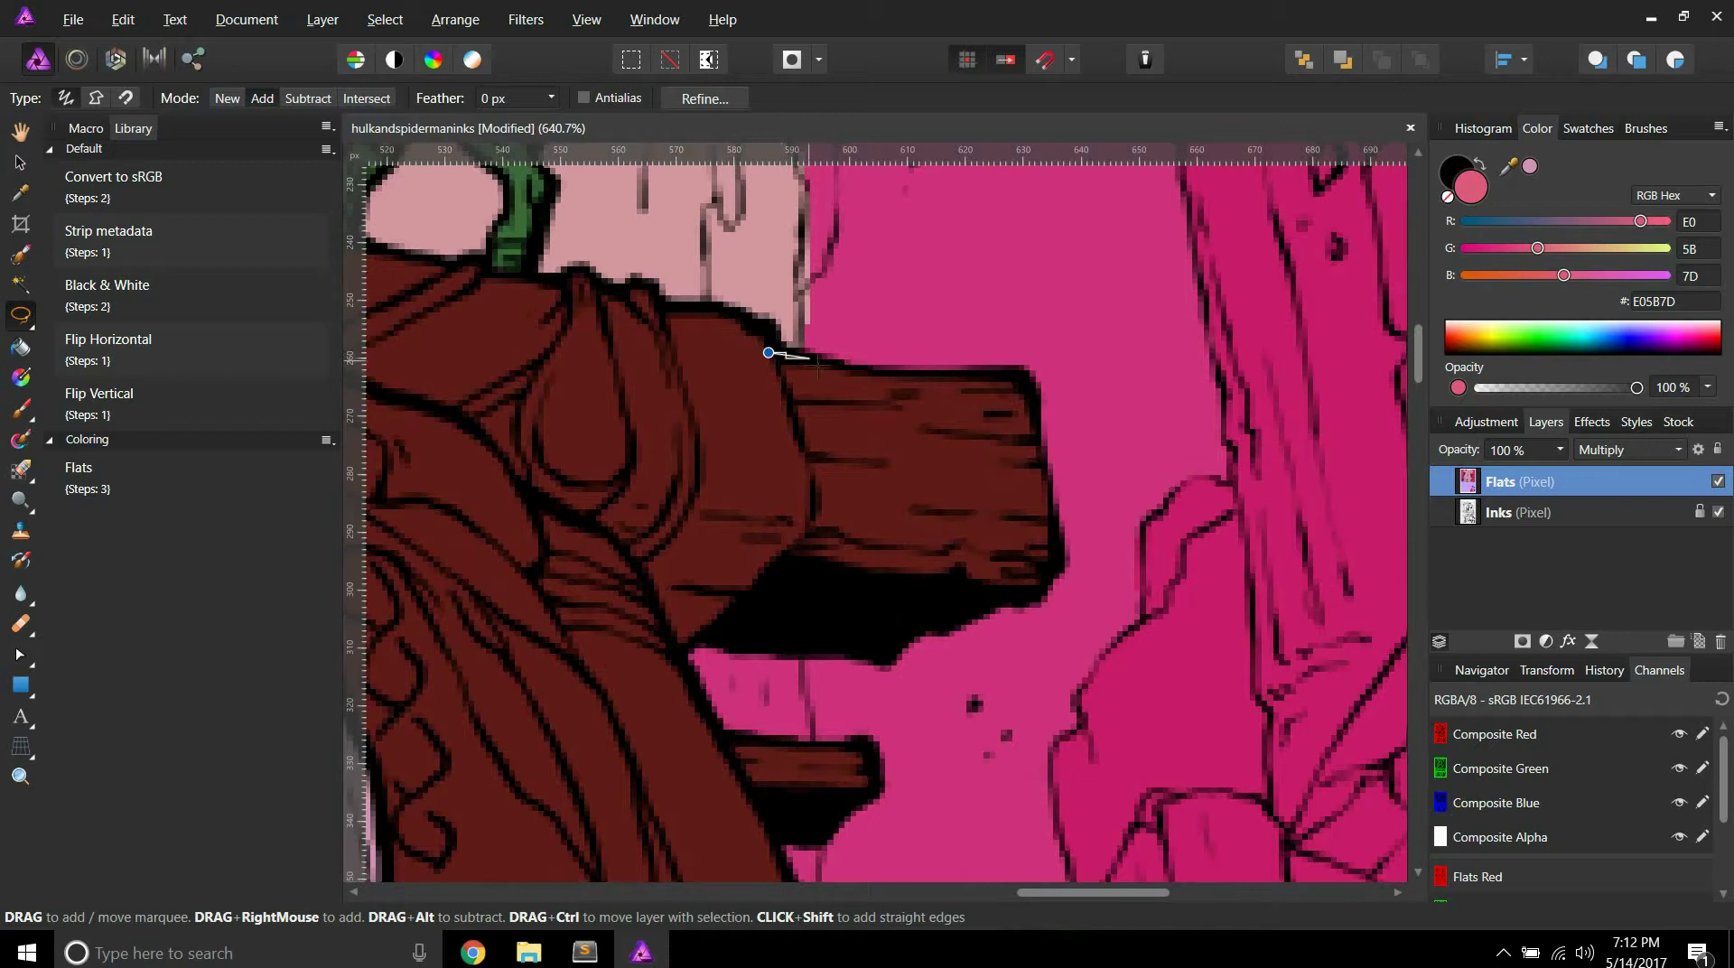
mouse_move(935, 375)
left_mouse_down()
mouse_move(1023, 379)
mouse_move(1053, 544)
mouse_move(1037, 587)
mouse_move(892, 657)
mouse_move(701, 643)
mouse_move(818, 502)
mouse_move(790, 407)
left_mouse_up()
scroll(802, 397, "up", 5)
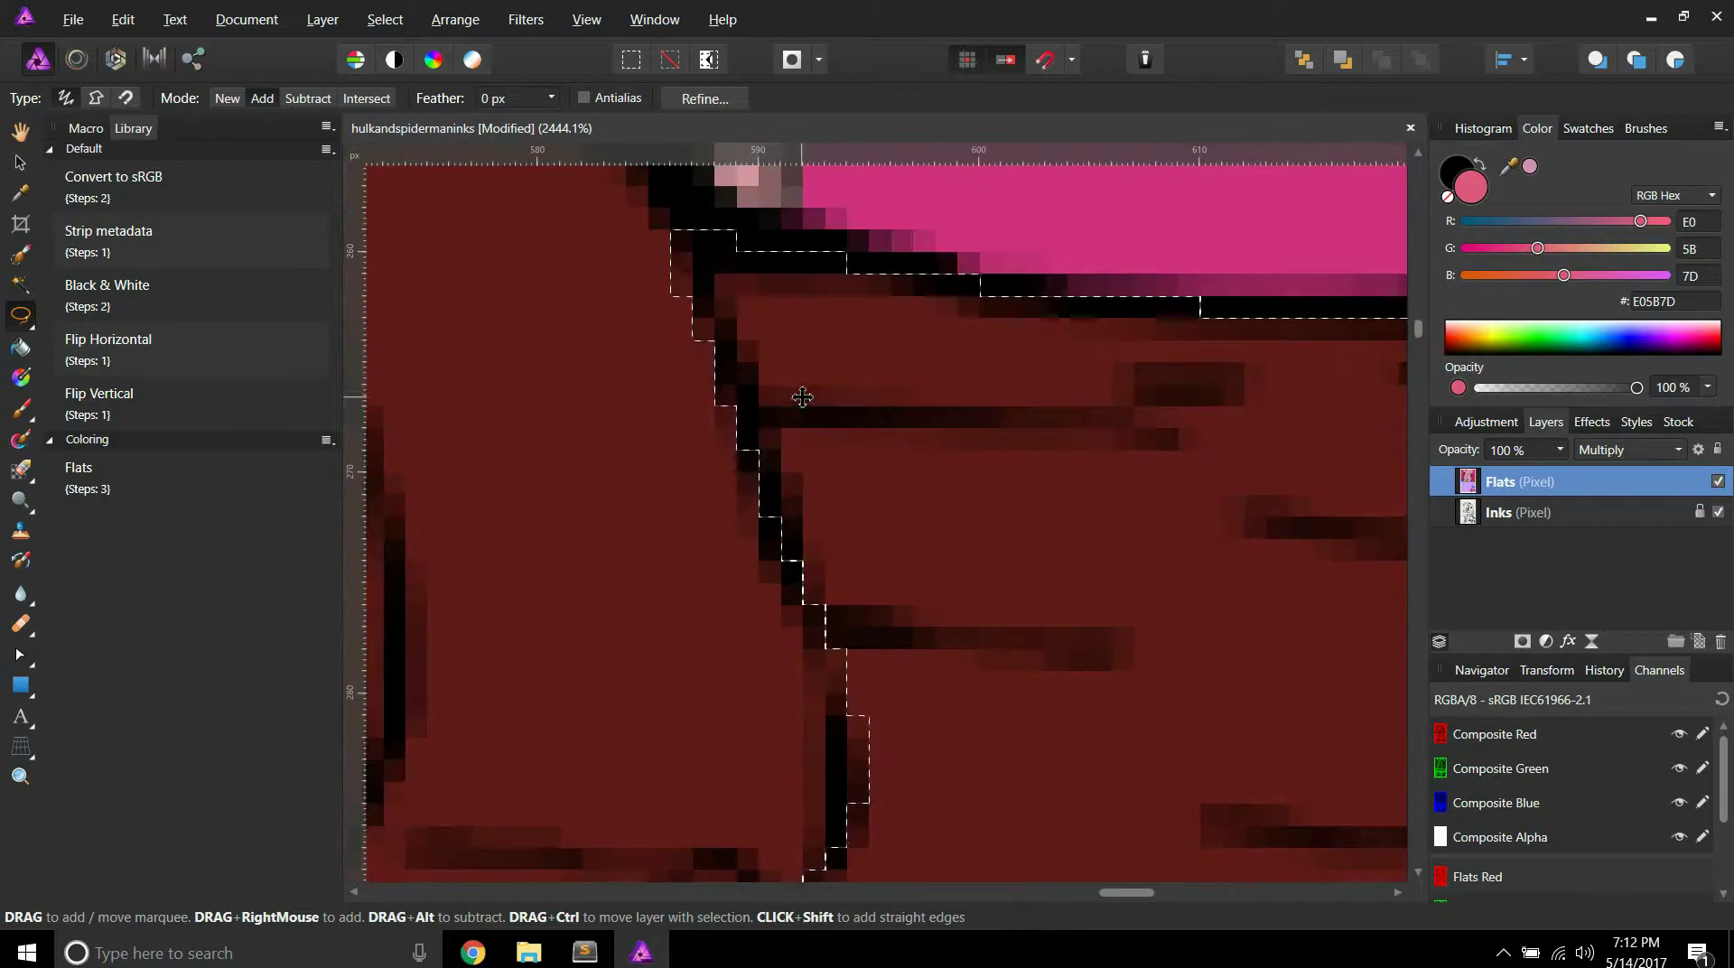
mouse_move(758, 538)
left_mouse_down()
mouse_move(757, 452)
mouse_move(669, 208)
mouse_move(587, 230)
left_mouse_up()
Step: Add the small lower beam end beside the bag on the picture's right side to the selection
scroll(944, 504, "down", 3)
scroll(945, 504, "down", 2)
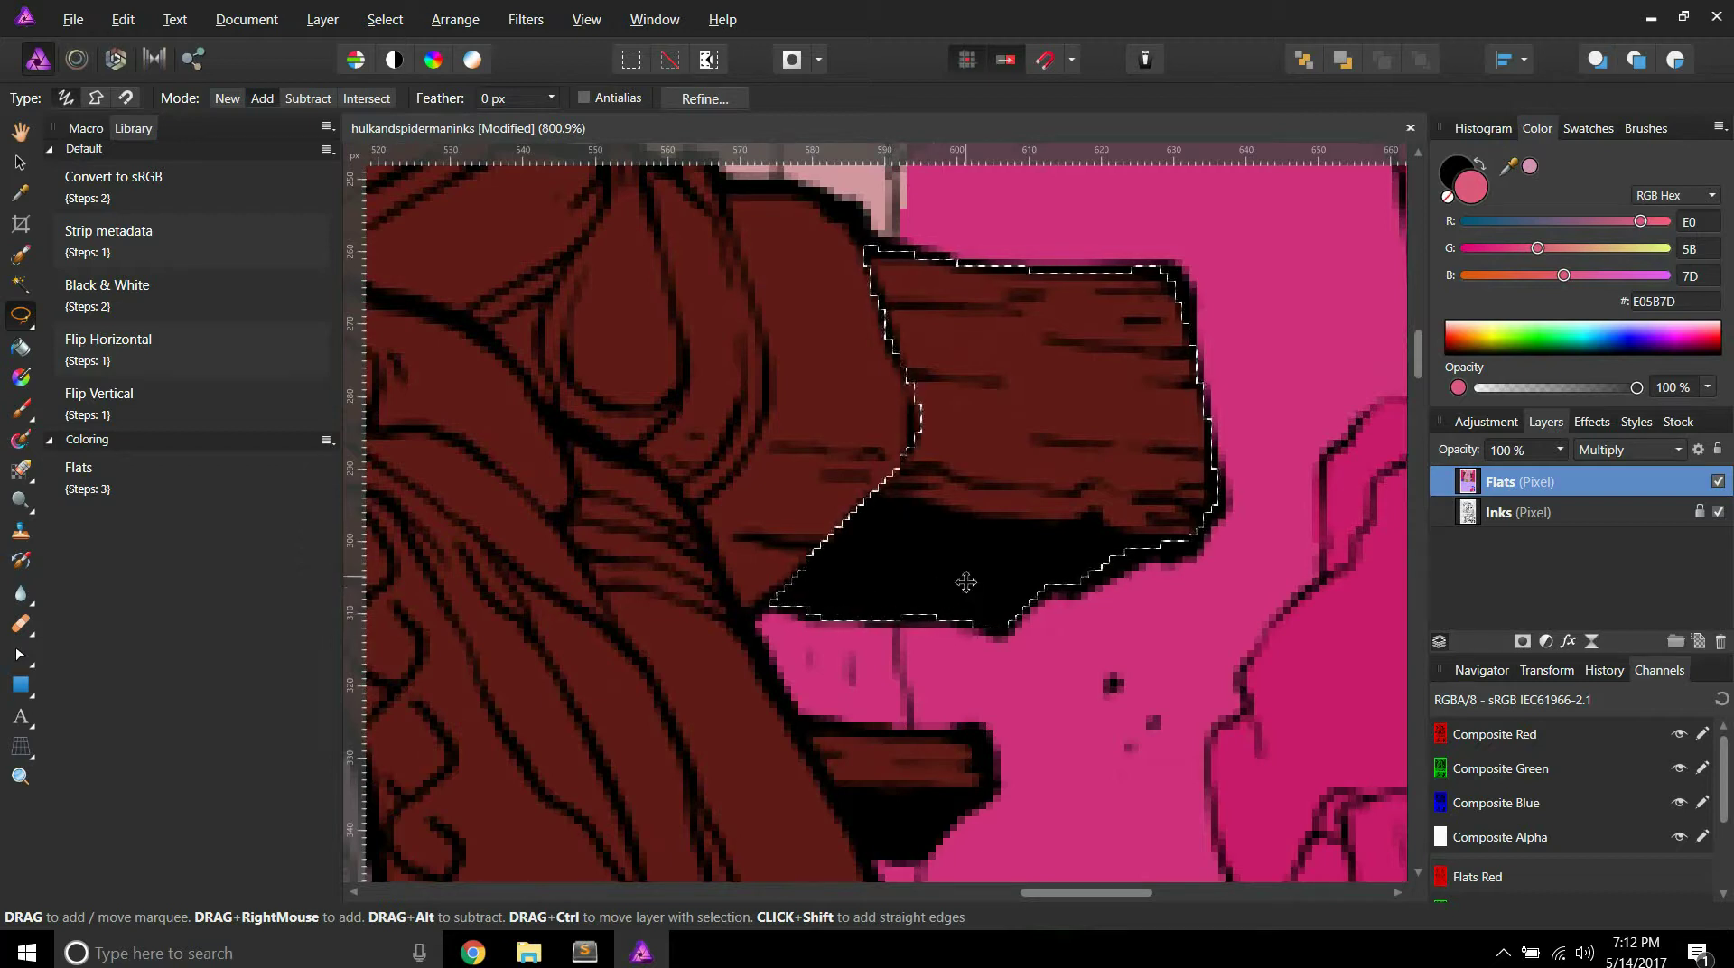
scroll(966, 578, "down", 2)
mouse_move(798, 486)
left_mouse_down()
mouse_move(849, 587)
mouse_move(903, 614)
mouse_move(945, 601)
mouse_move(993, 507)
mouse_move(984, 492)
mouse_move(849, 497)
left_mouse_up()
scroll(878, 482, "up", 4)
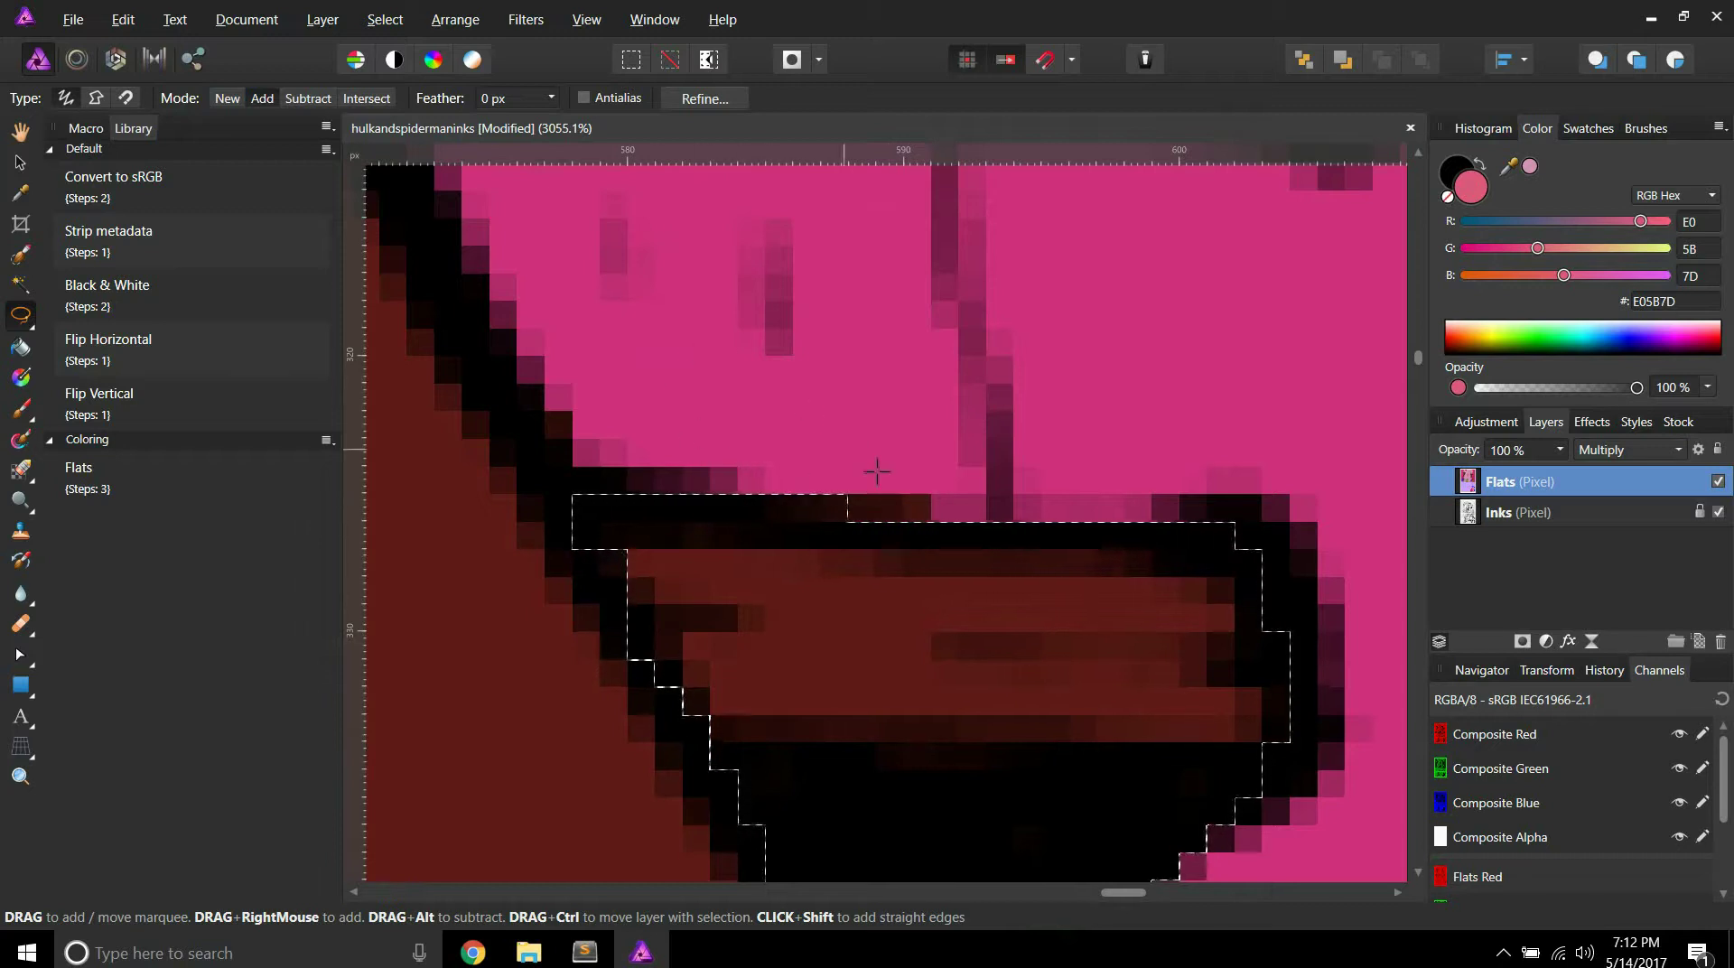
Step: Sample the bag's dark red-brown and lighten it to 9D3330
scroll(842, 449, "down", 7)
scroll(762, 510, "down", 1)
scroll(761, 510, "down", 3)
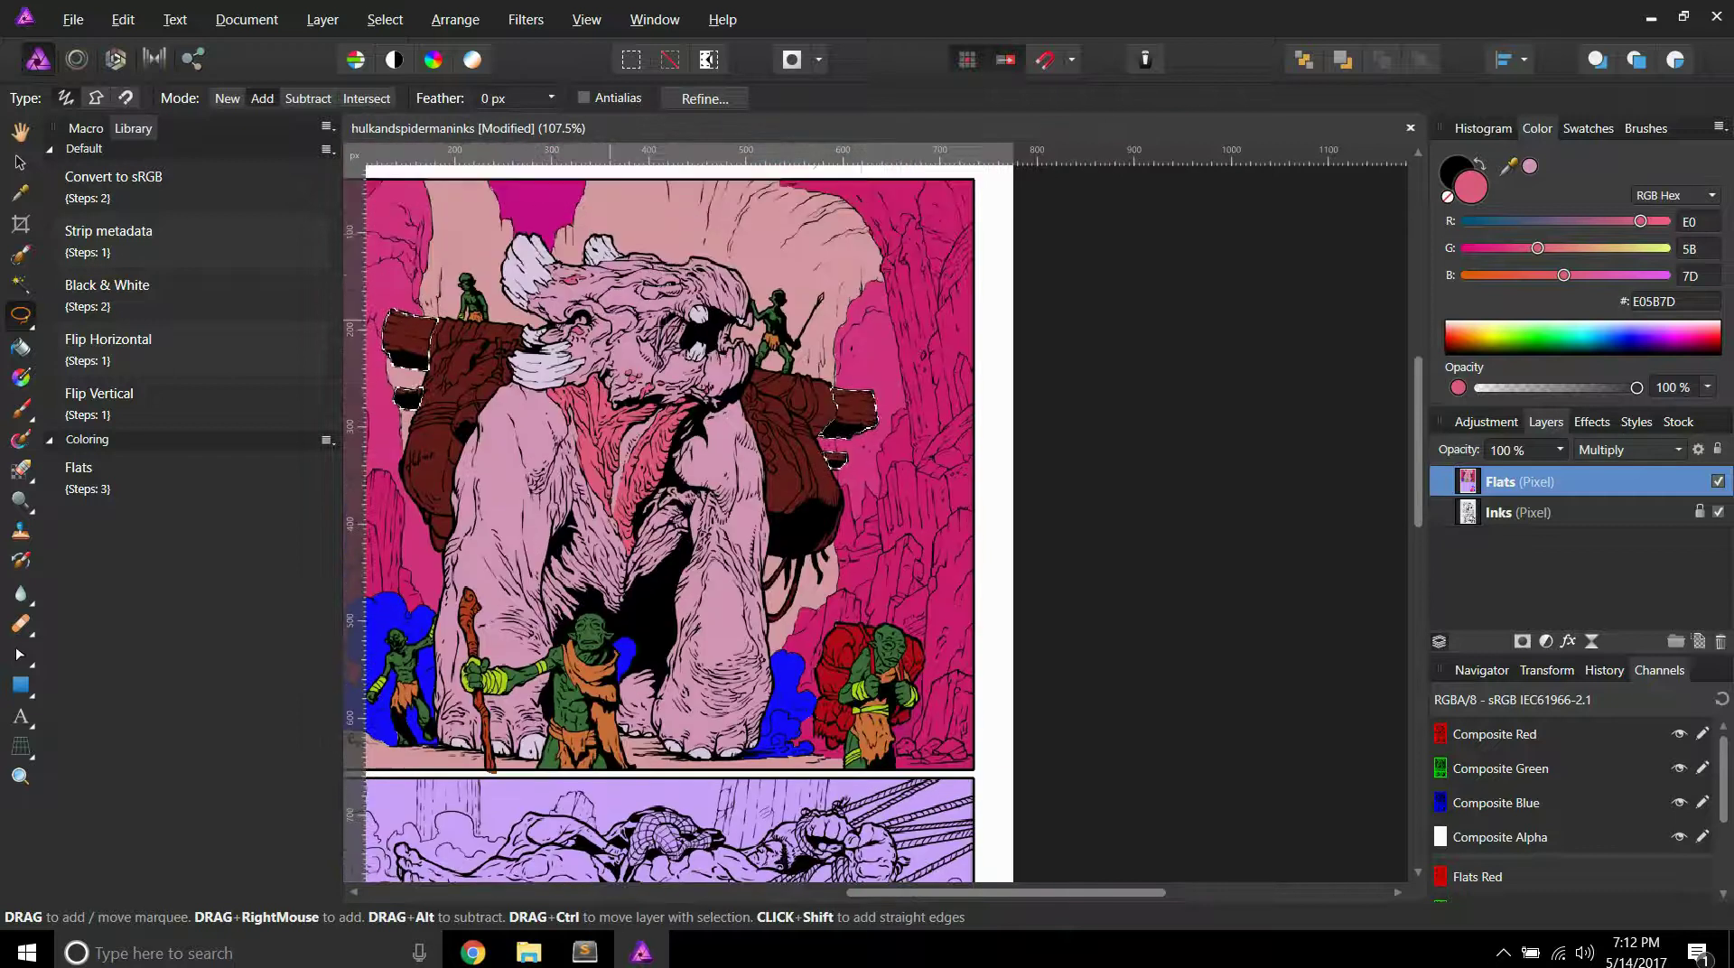
left_click(20, 193)
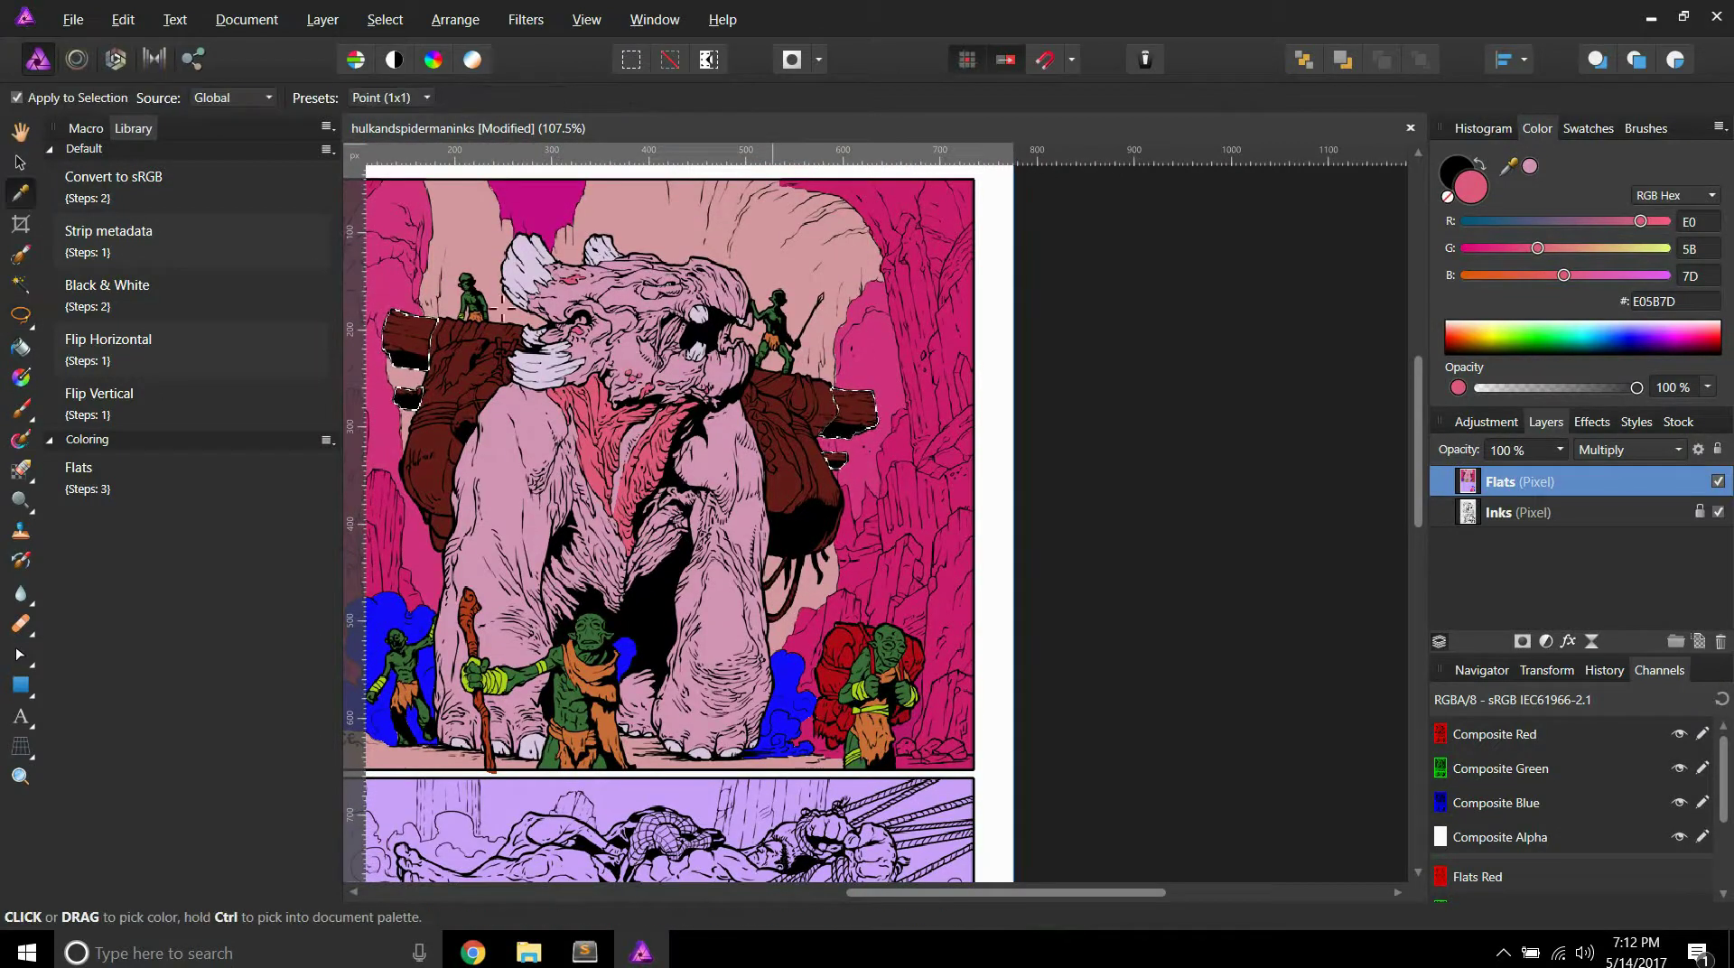
left_click(801, 397)
double_click(1467, 190)
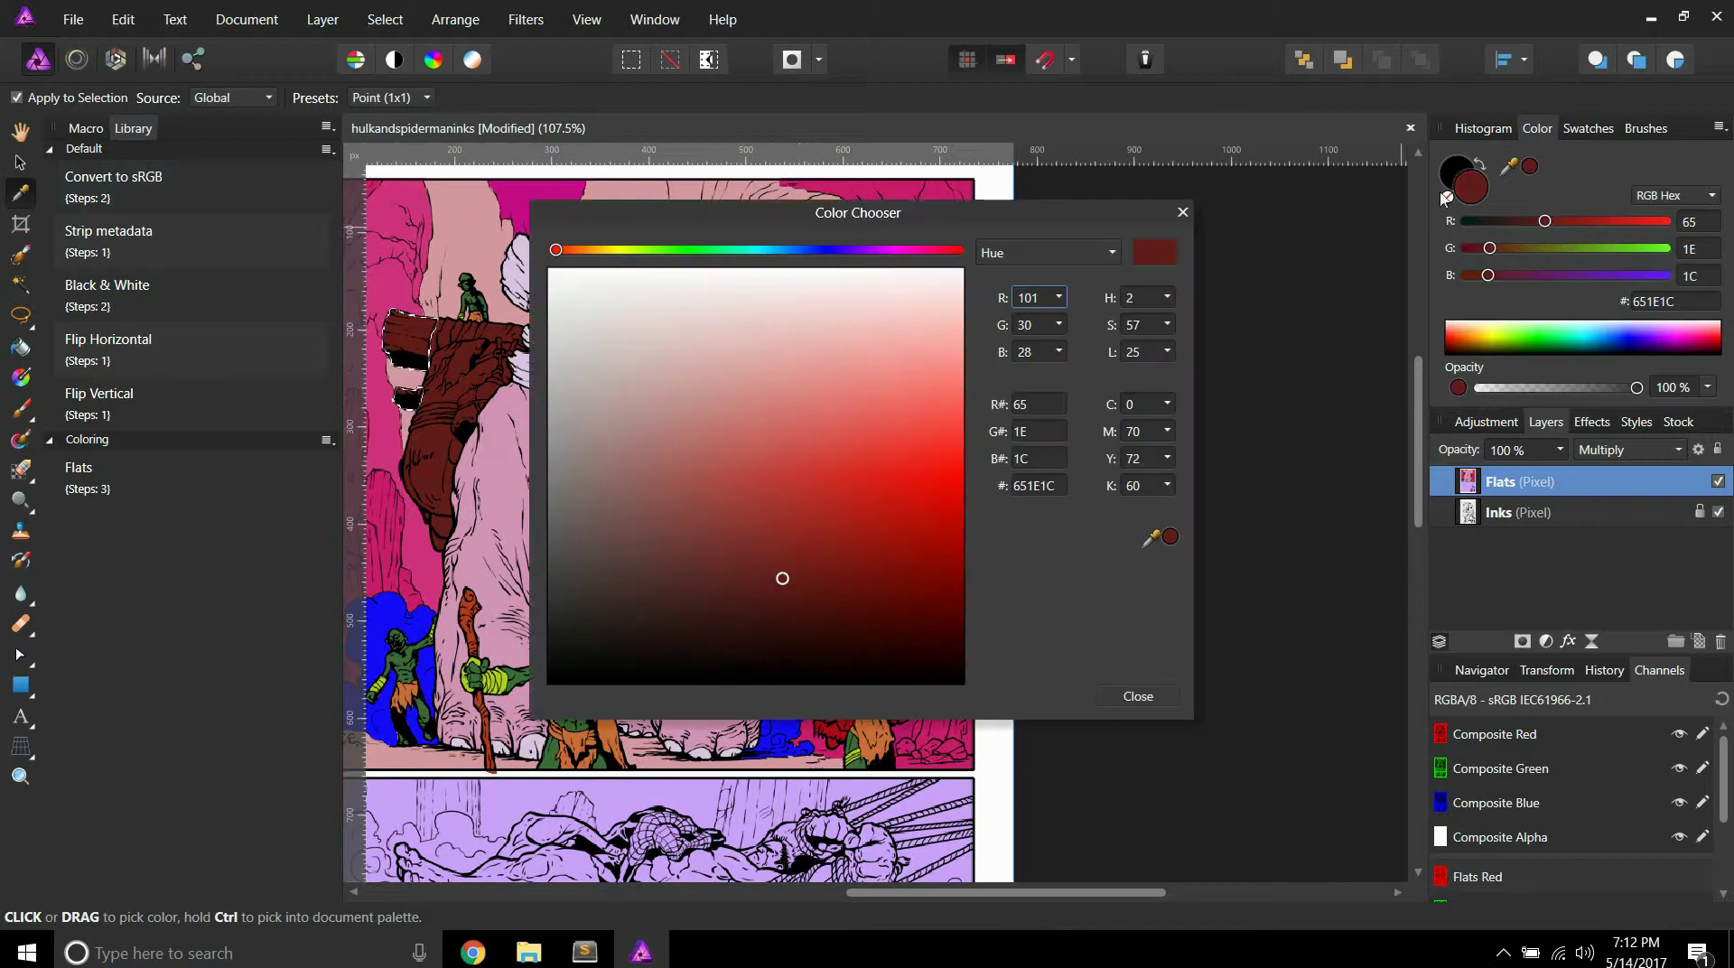
left_click(770, 517)
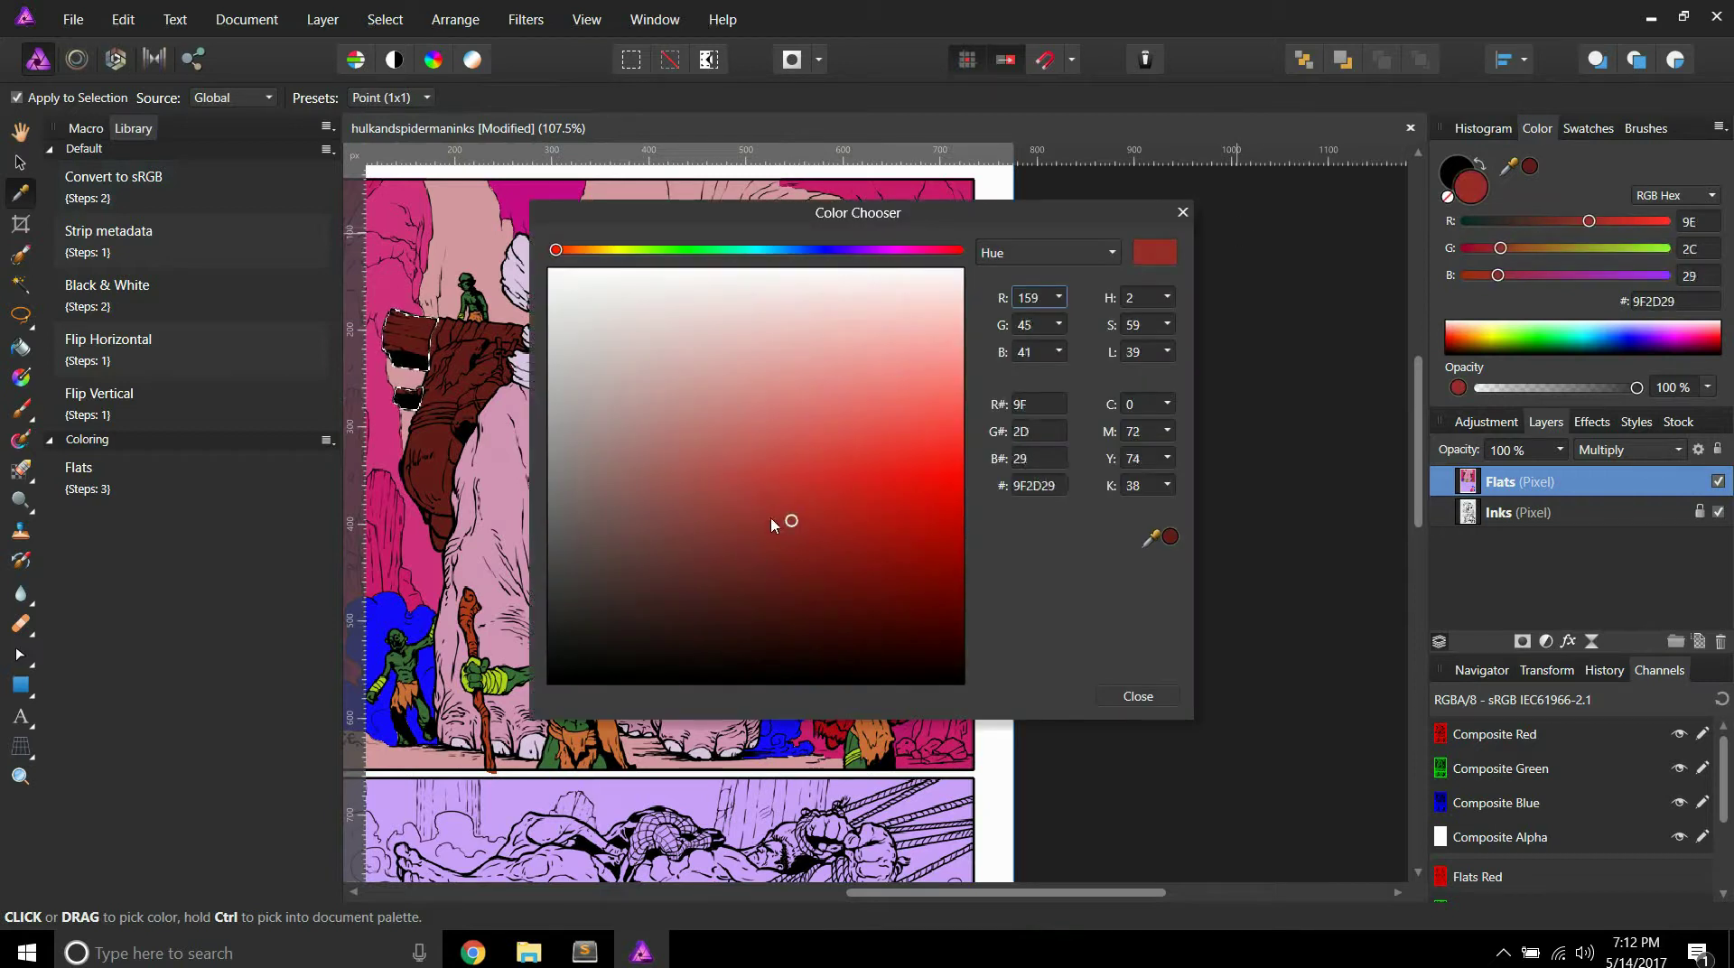
left_click(1138, 696)
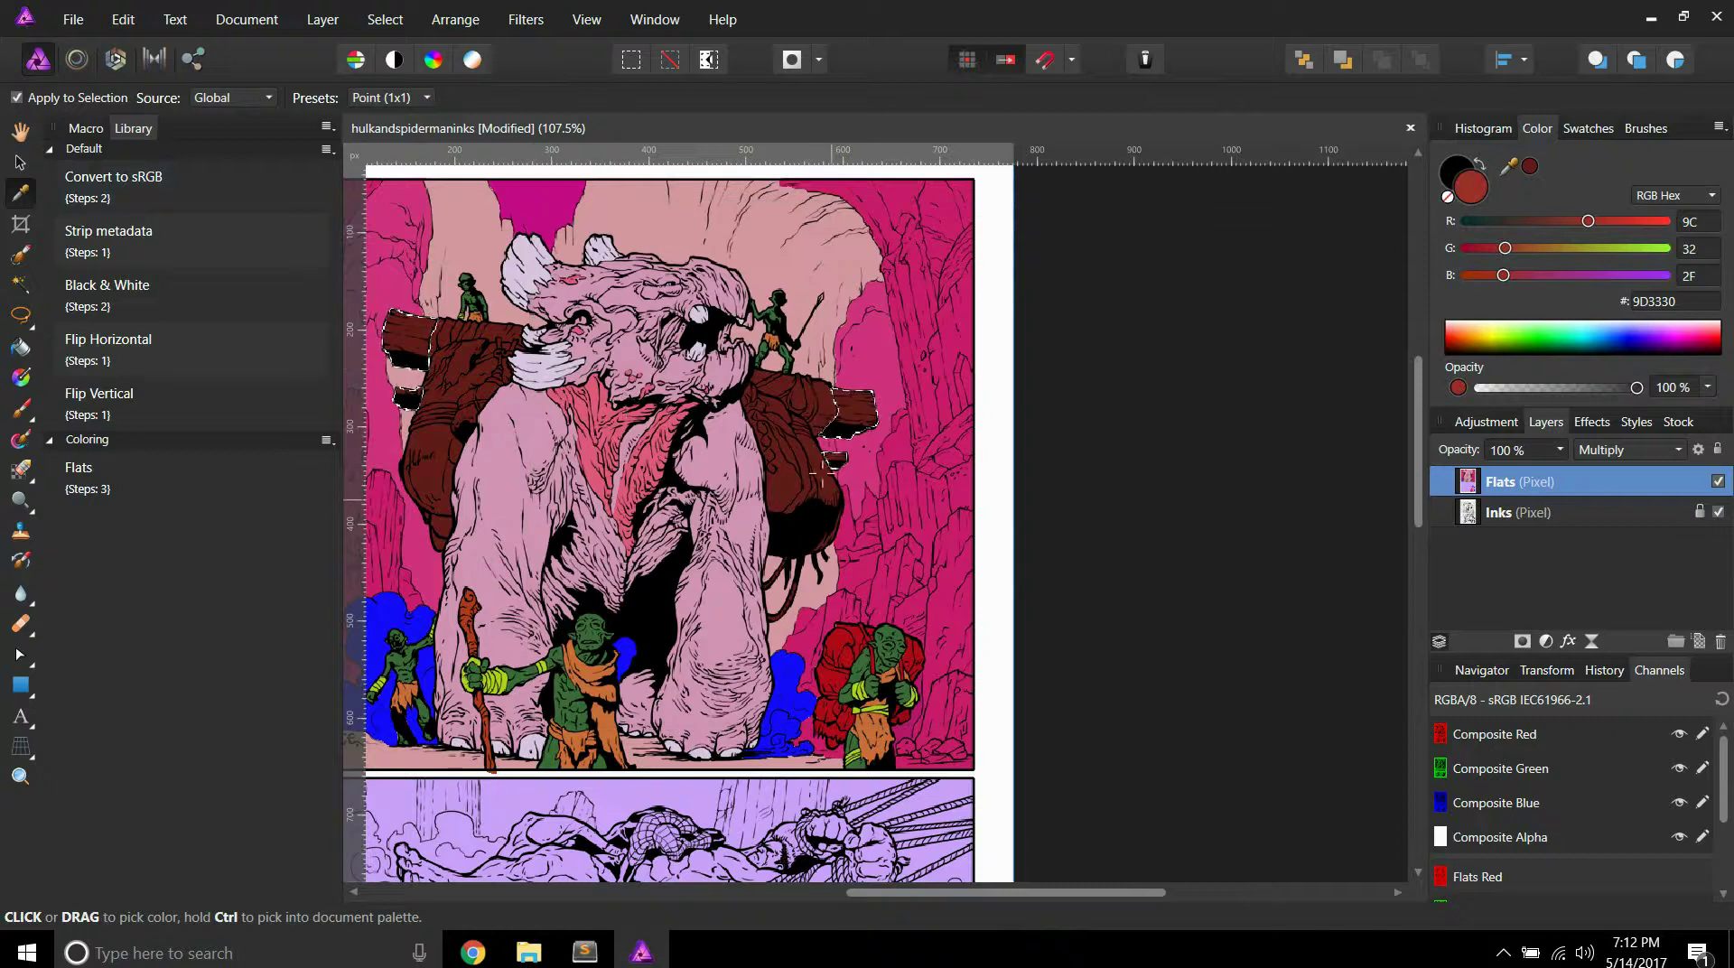
Step: Flood-fill the selected beam ends with the lighter red-brown and clear the selection
left_click(20, 346)
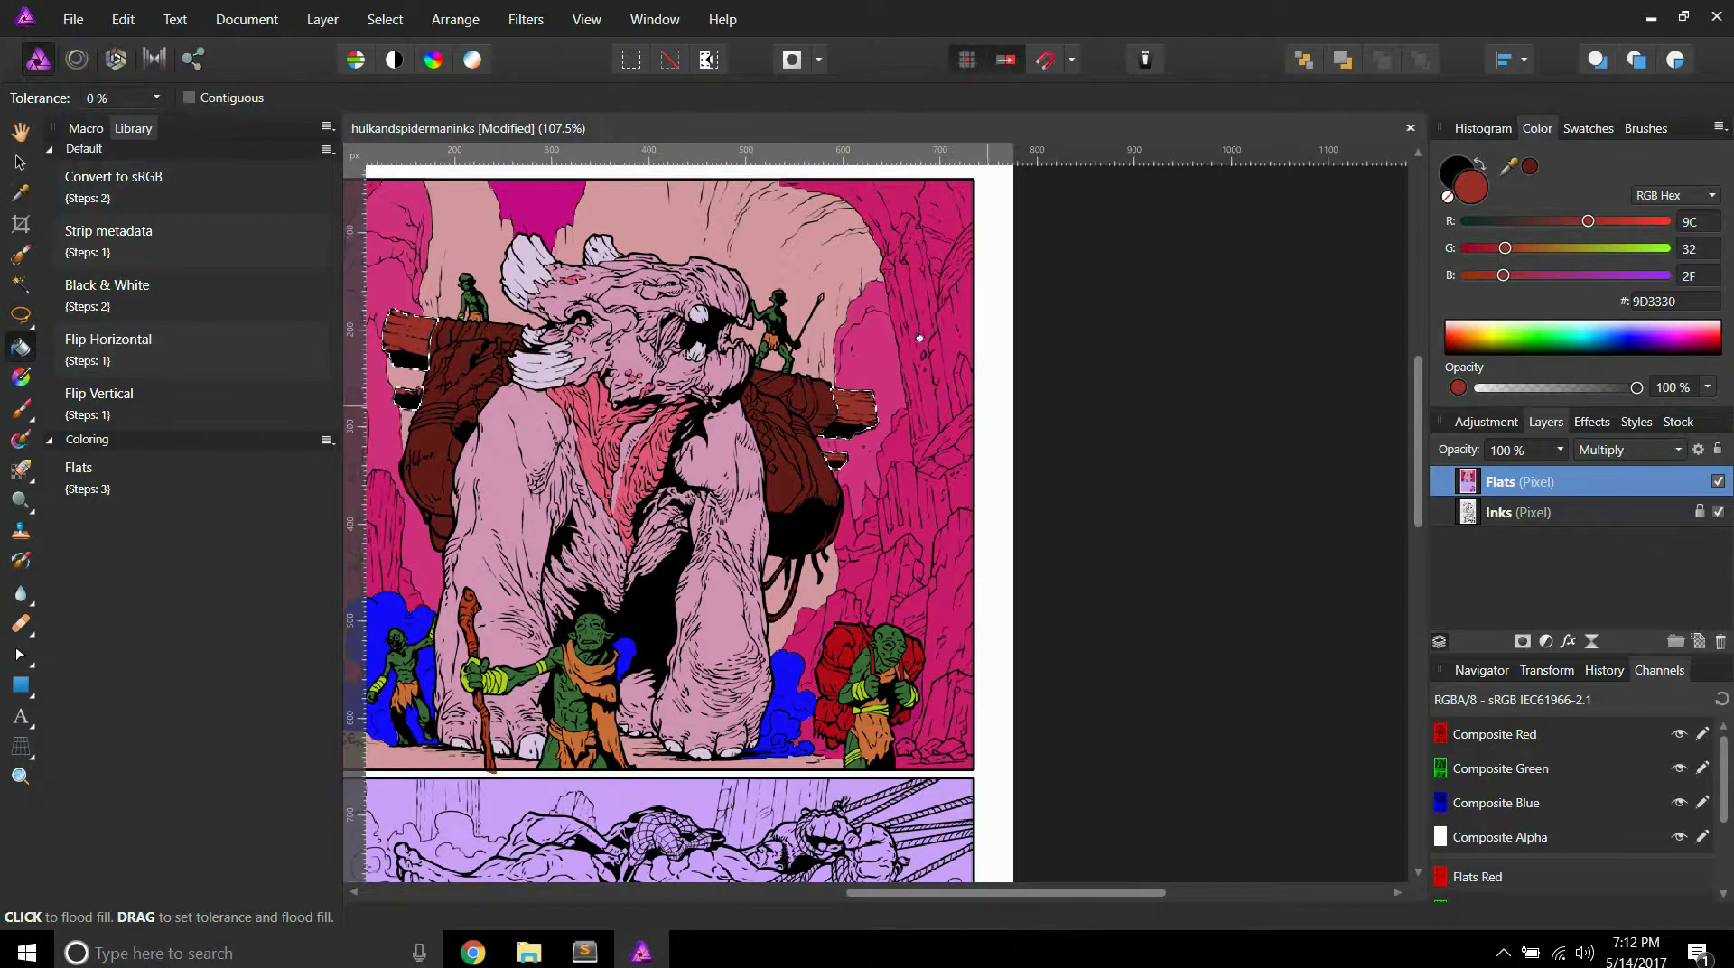
left_click(668, 70)
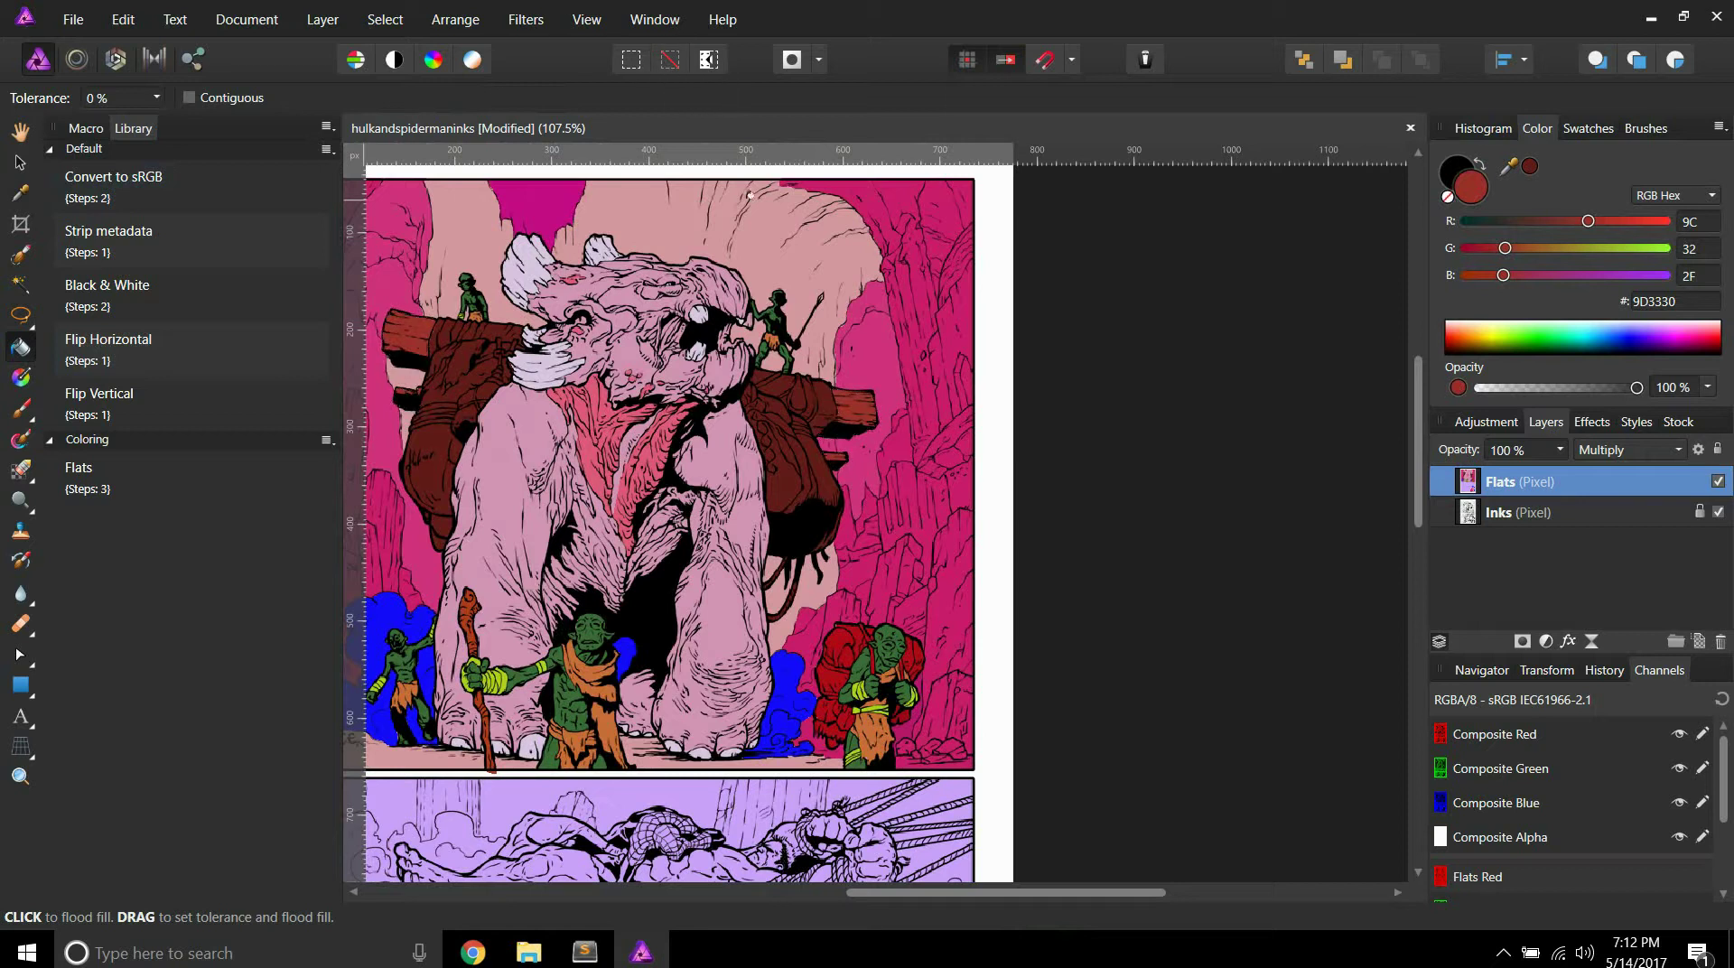
Step: Hide the Inks layer to check the flats alone, show it again and review the inked panel
scroll(874, 514, "left", 3)
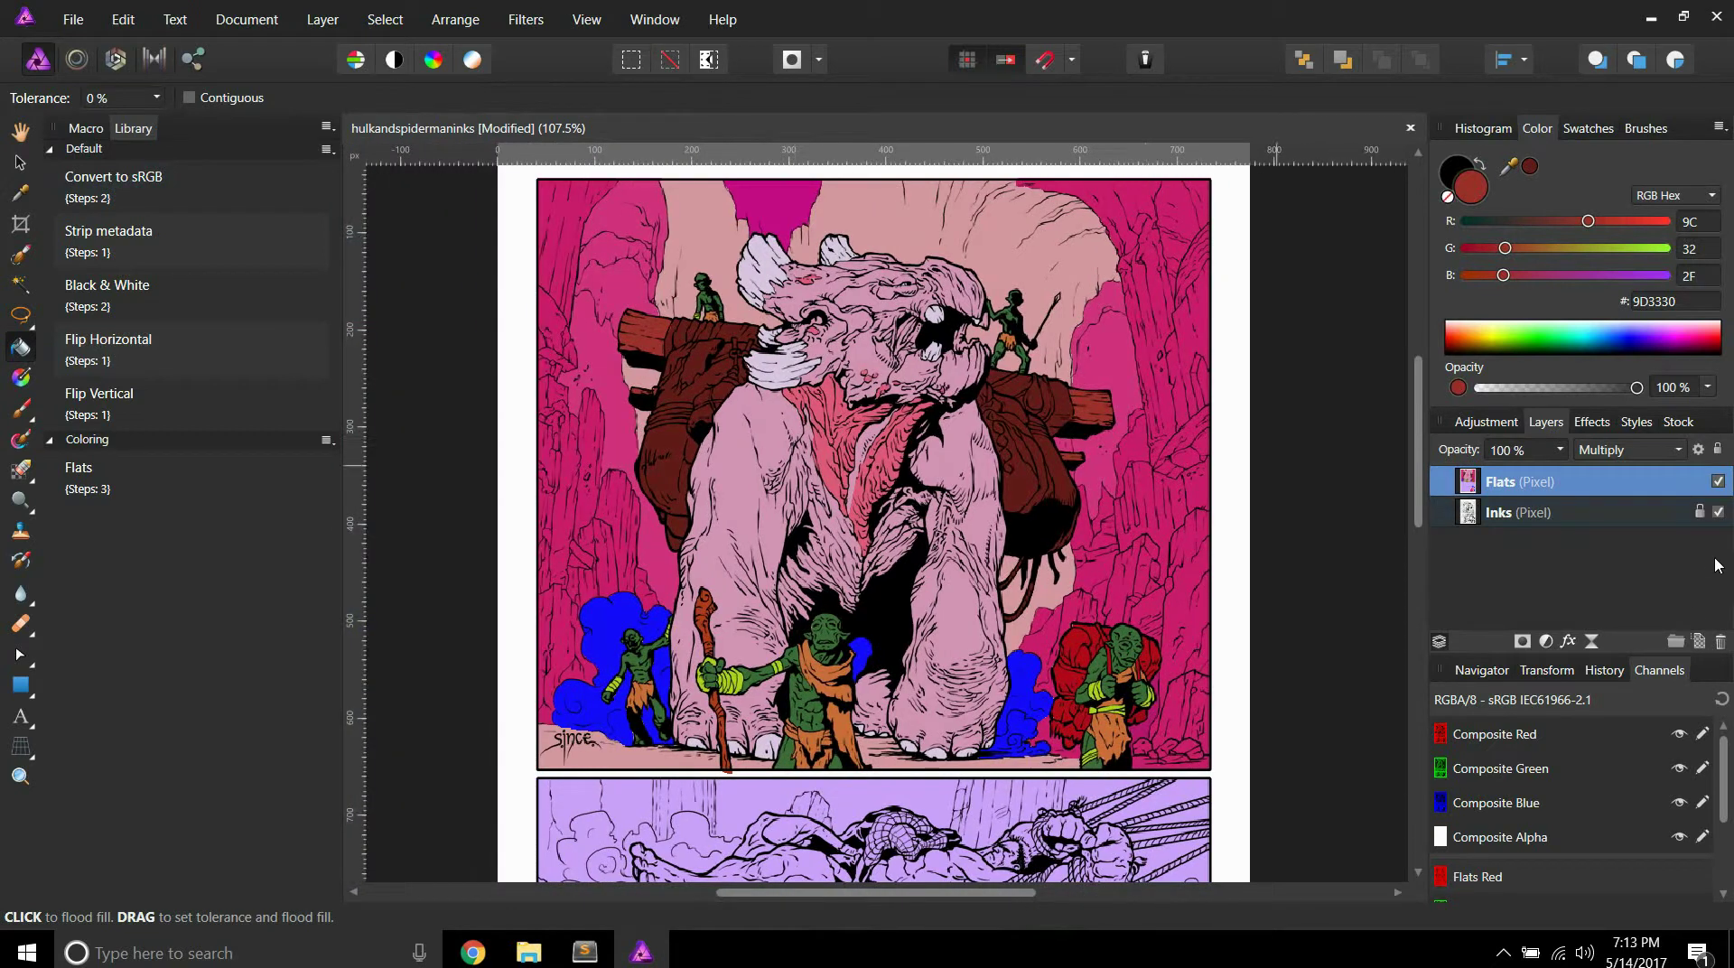
left_click(1717, 511)
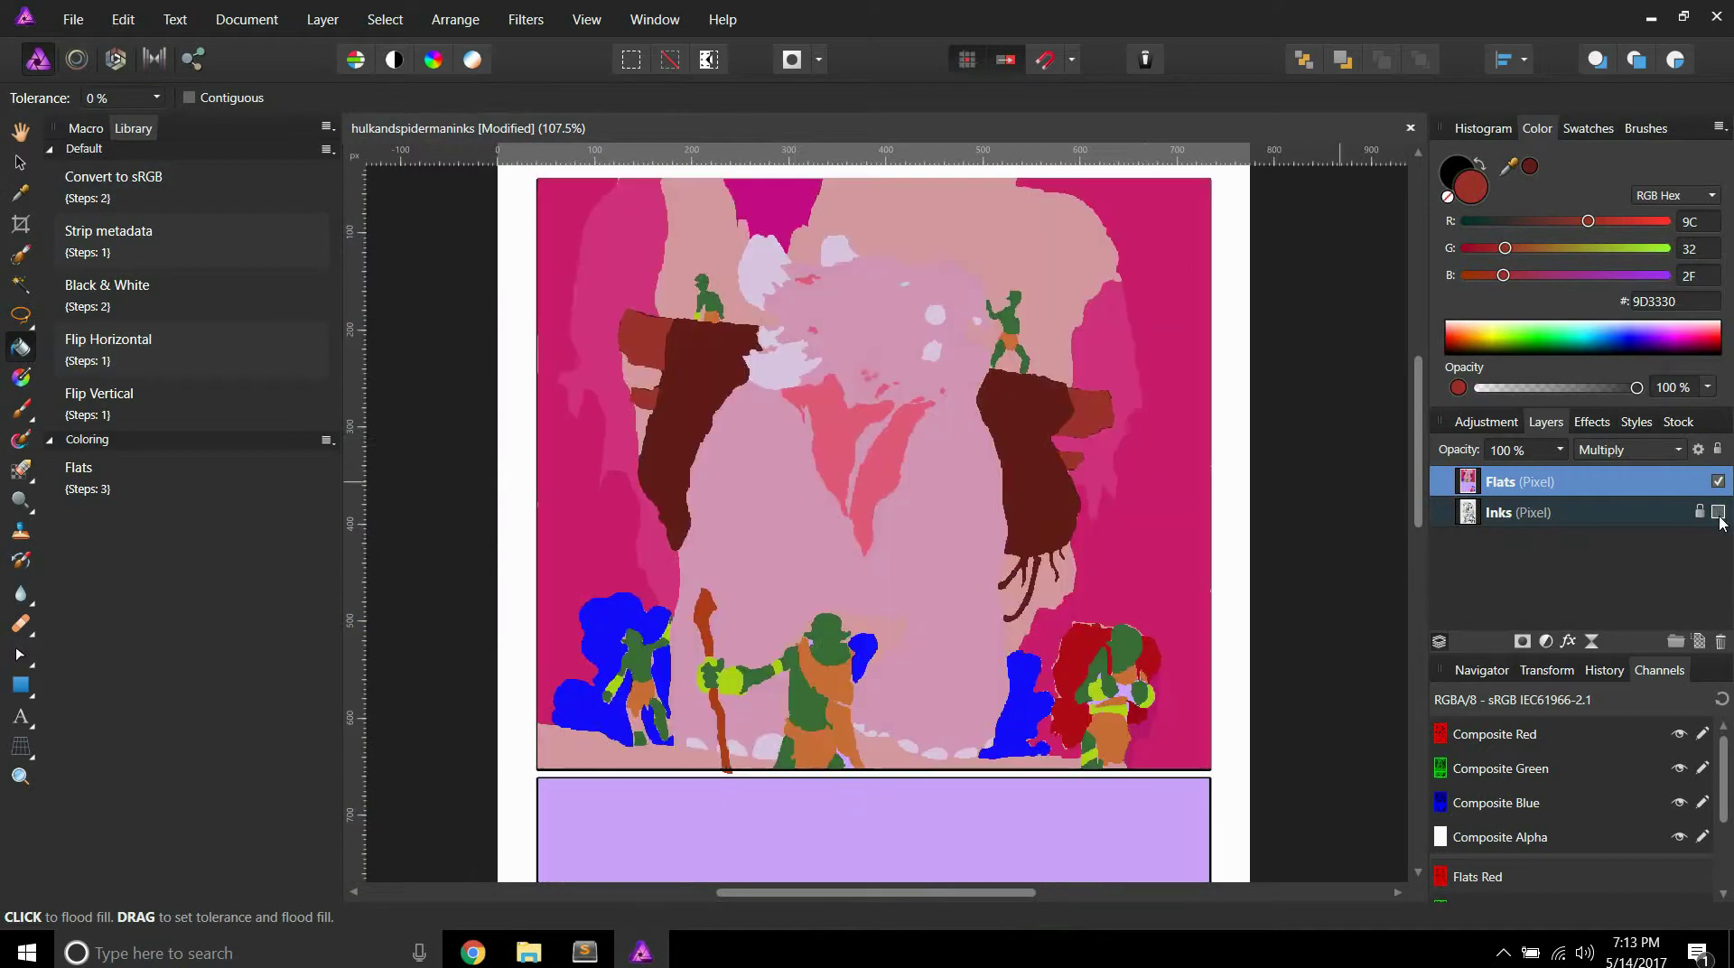
left_click(1716, 512)
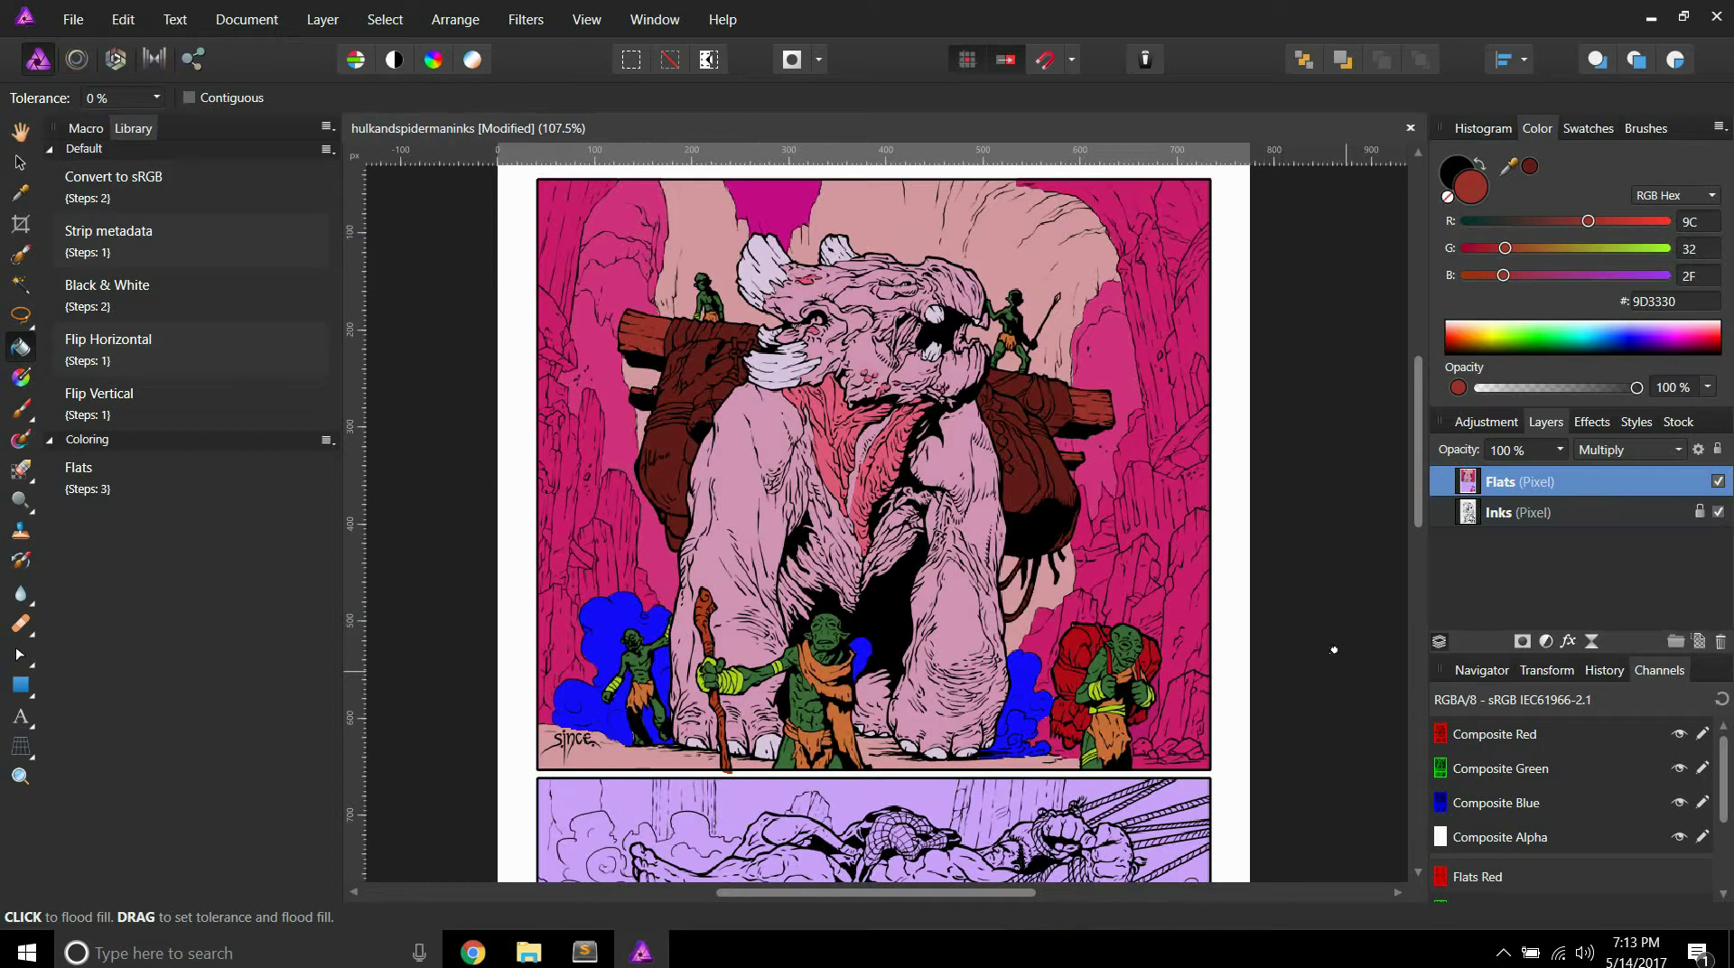
scroll(1259, 638, "down", 4)
scroll(1144, 593, "up", 5)
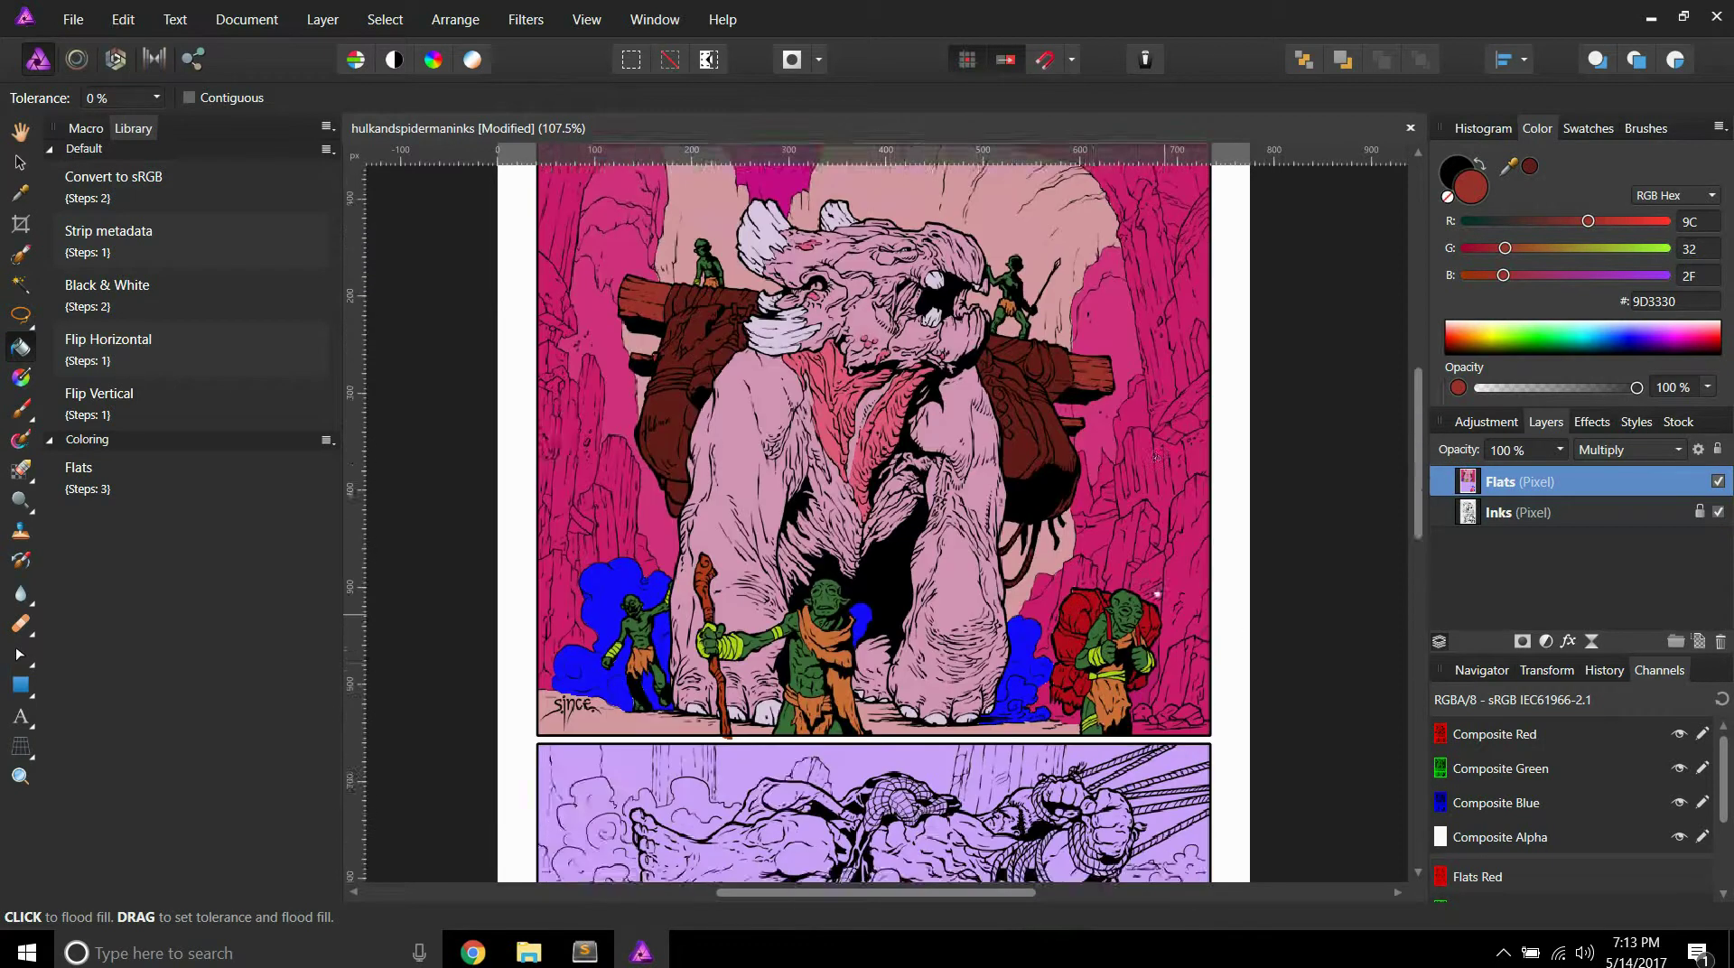